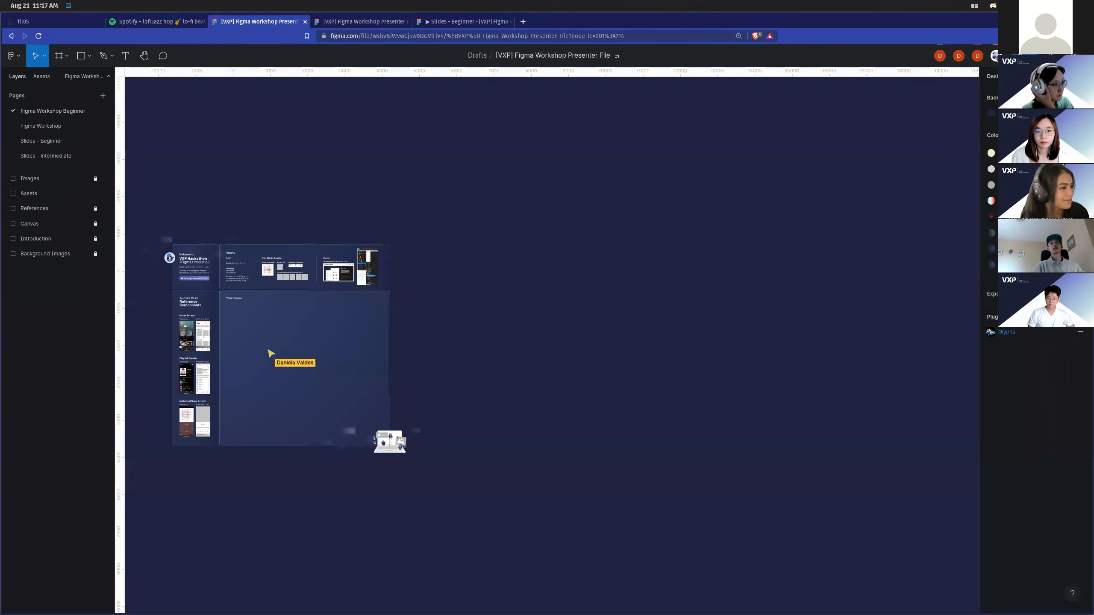
Follow the presenter's view of the workshop file and look at the file's options.
left_click(978, 55)
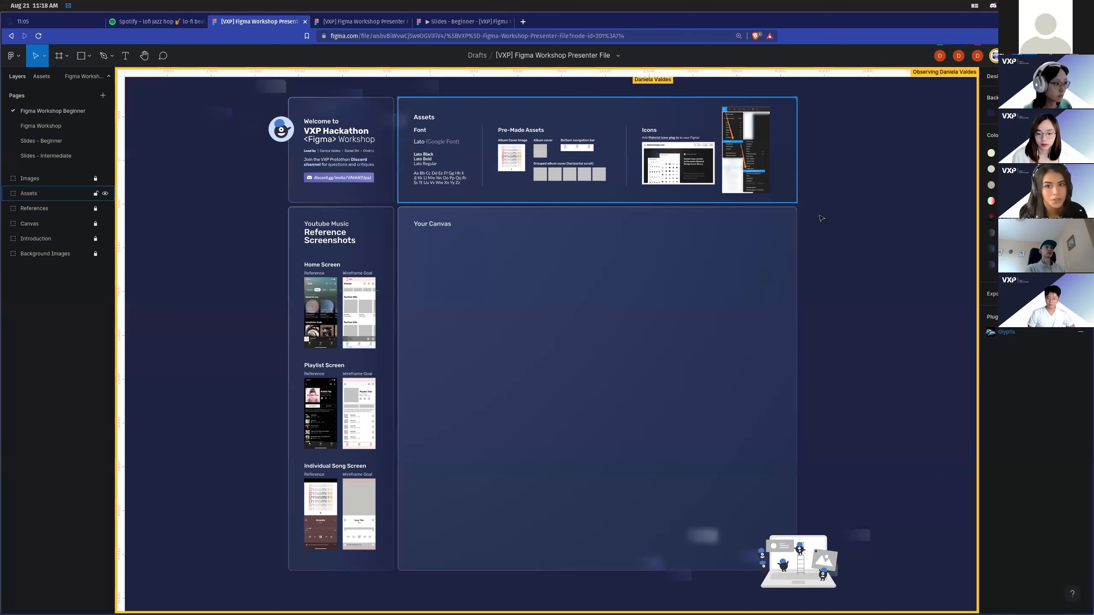
left_click(618, 55)
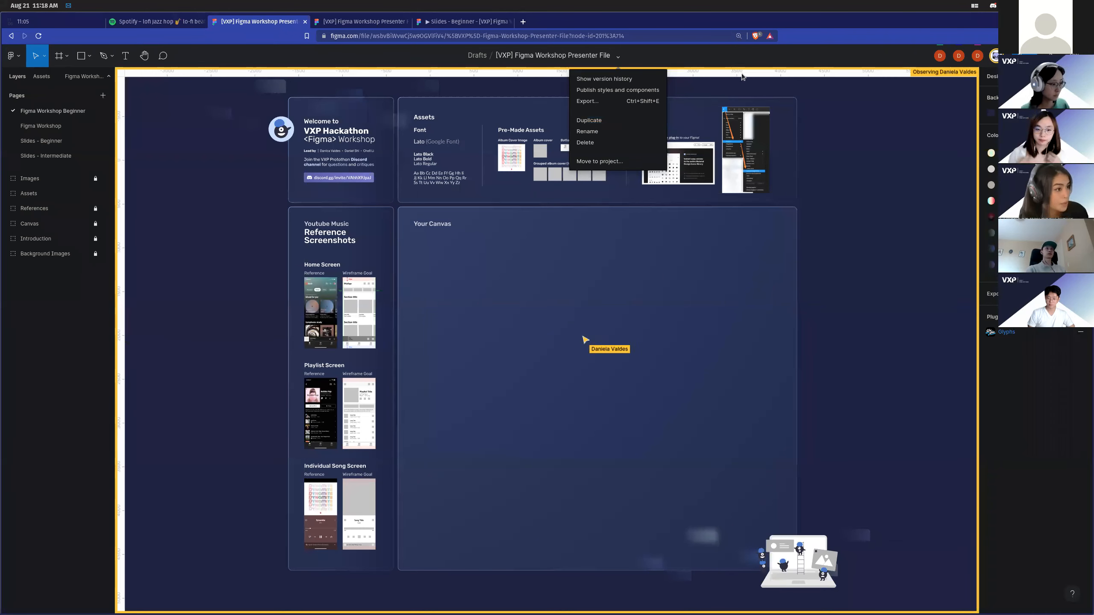
left_click(775, 52)
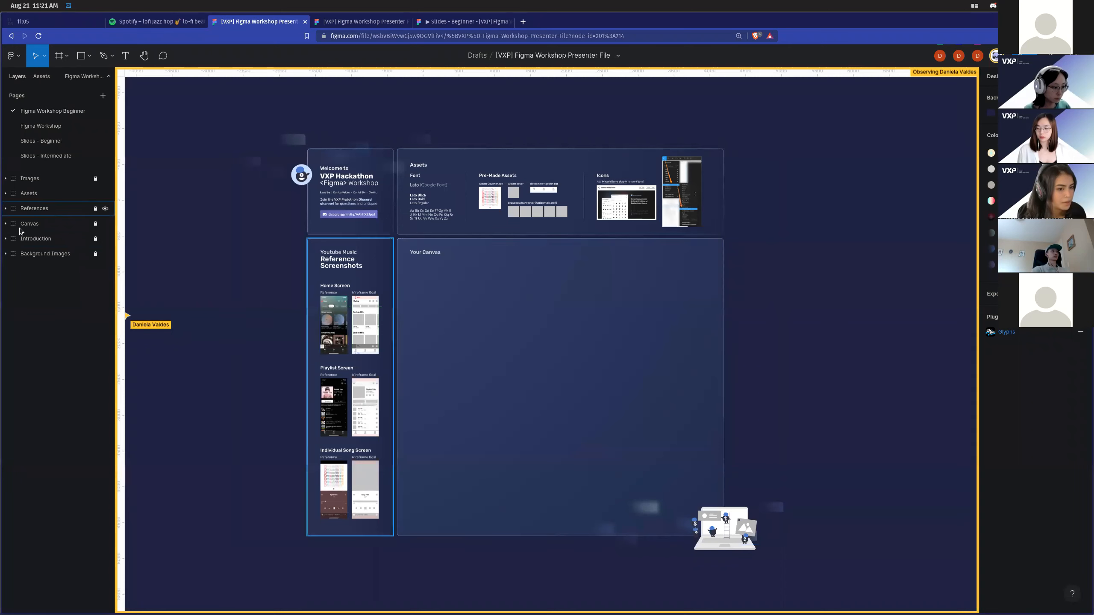
Expand the Images and Assets groups and the nested Assets frame to examine their layers.
left_click(6, 179)
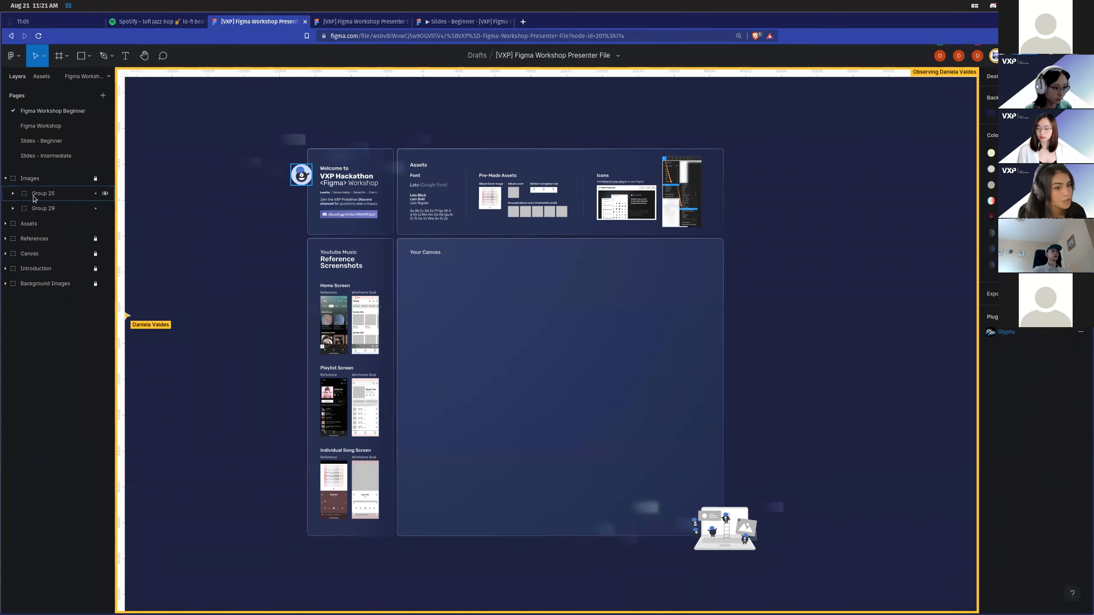
left_click(5, 224)
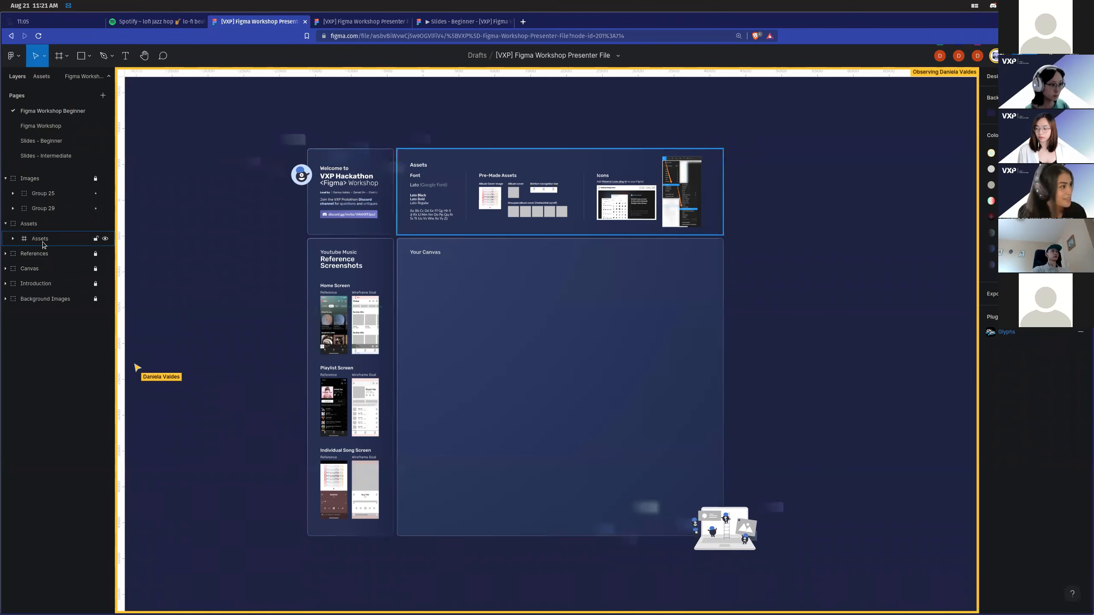
left_click(13, 239)
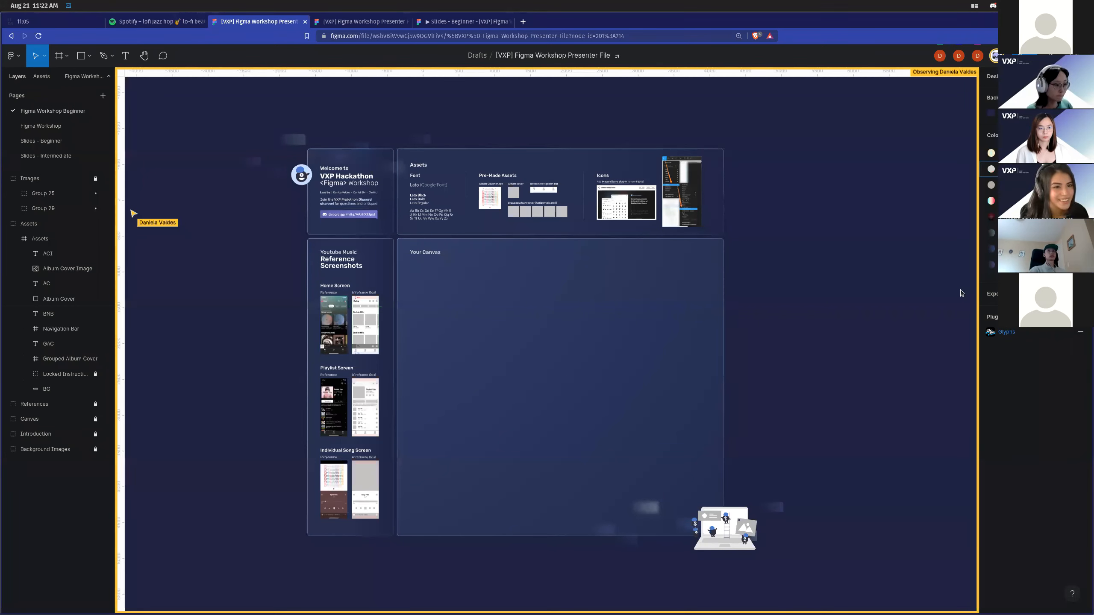
Quit Discord.
left_click(993, 6)
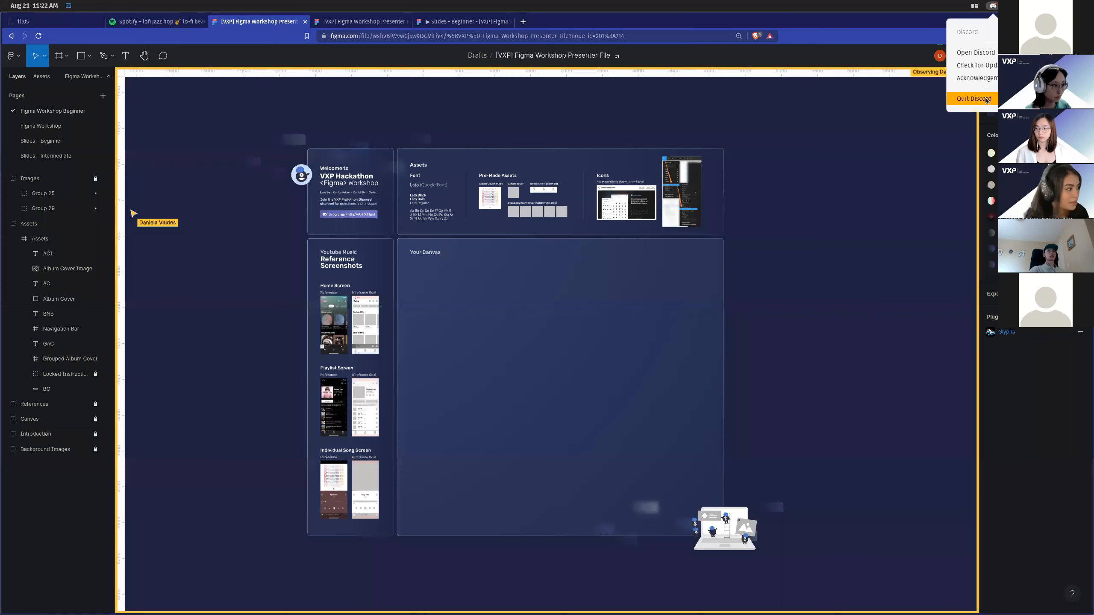
left_click(965, 99)
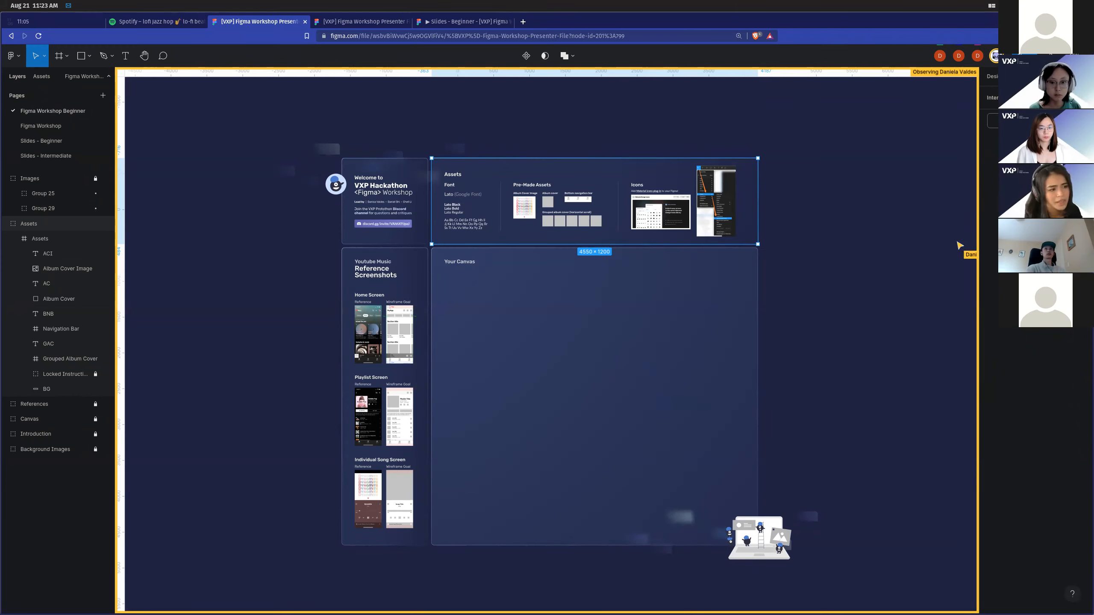
Inspect the Assets group's code properties and review the available move, frame, shape and pen tool variants.
left_click(1051, 76)
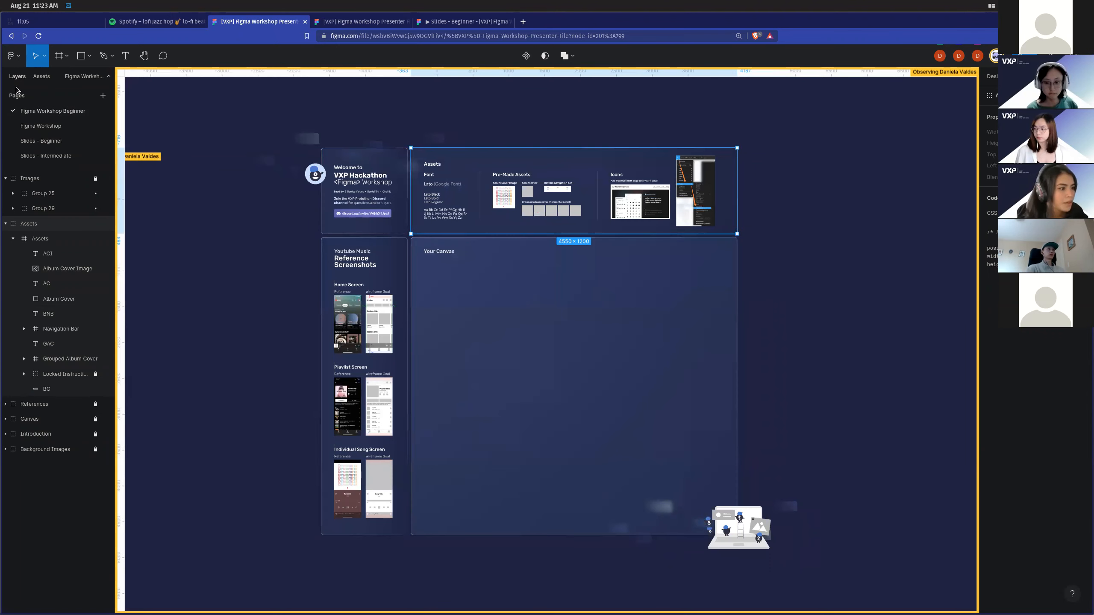
left_click(46, 64)
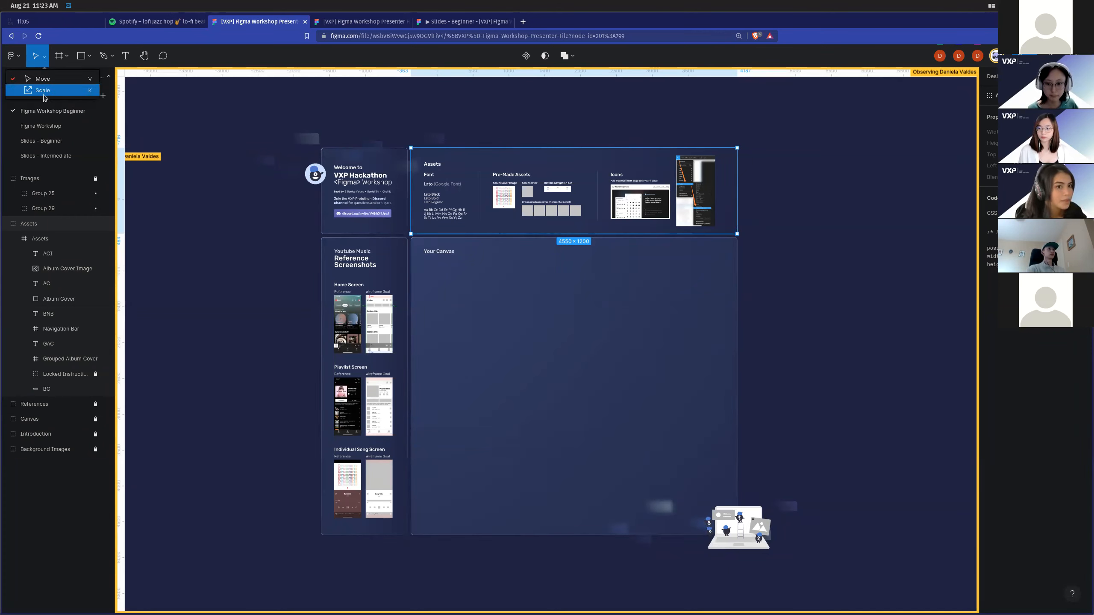
left_click(68, 61)
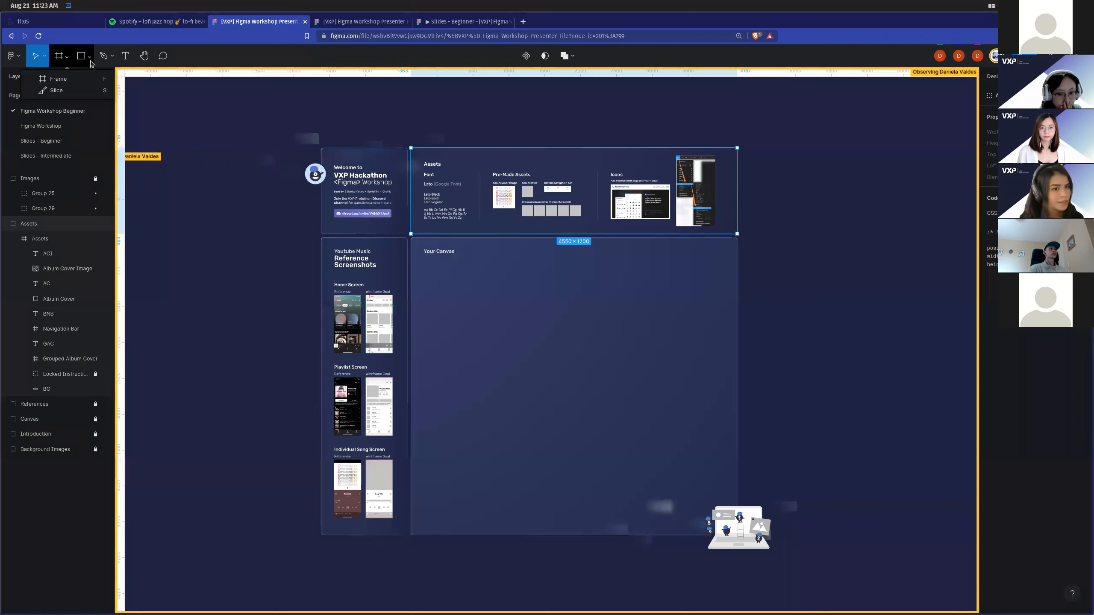
left_click(90, 56)
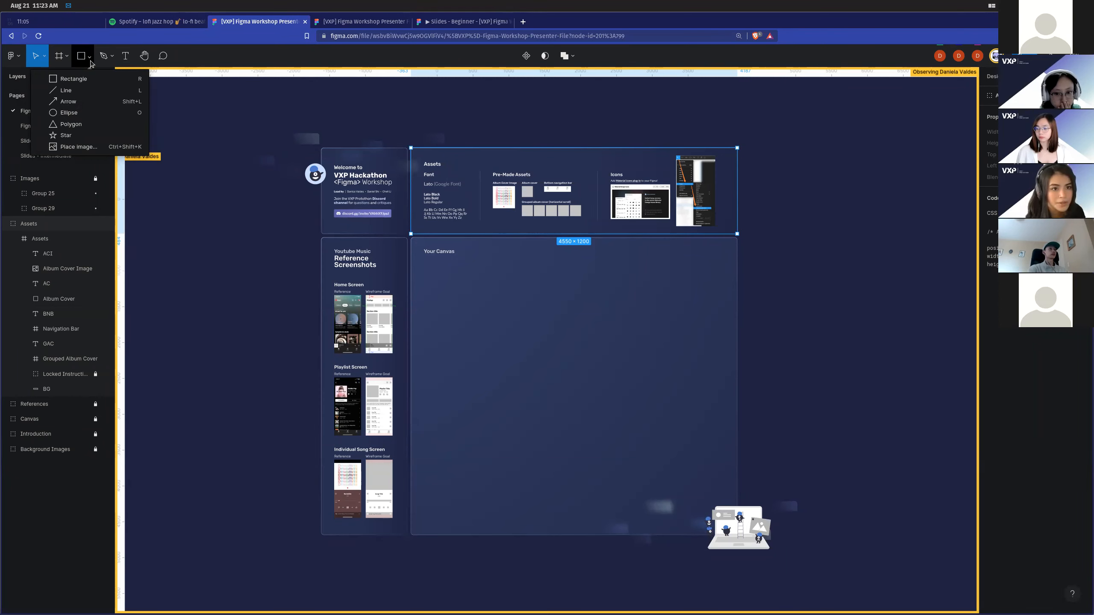
left_click(112, 60)
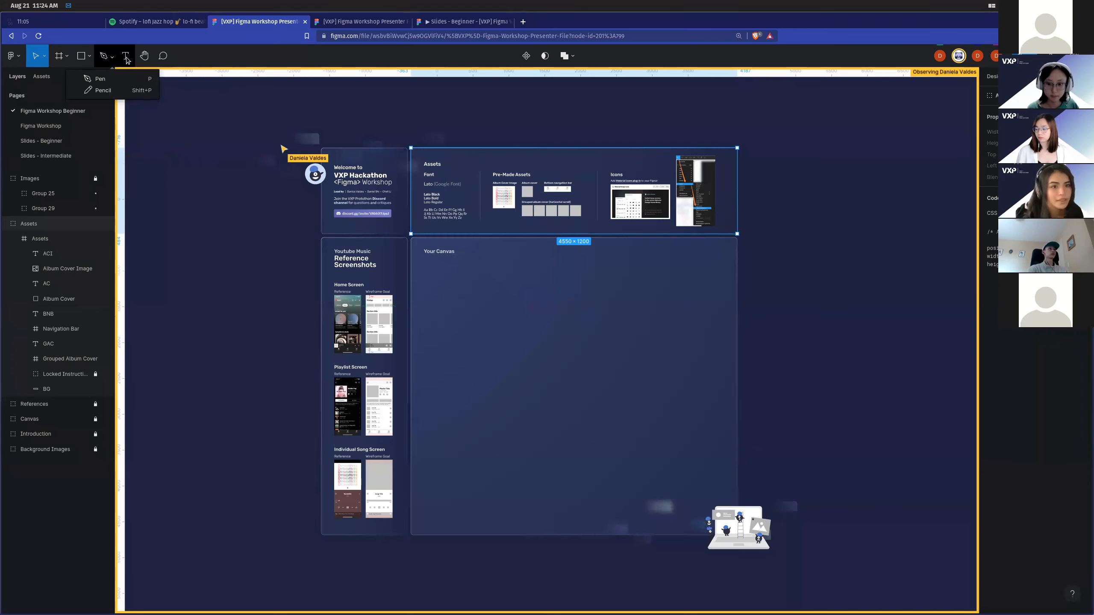
Try out the Text, Hand and Comment tools, and resume following the presenter's view.
left_click(125, 55)
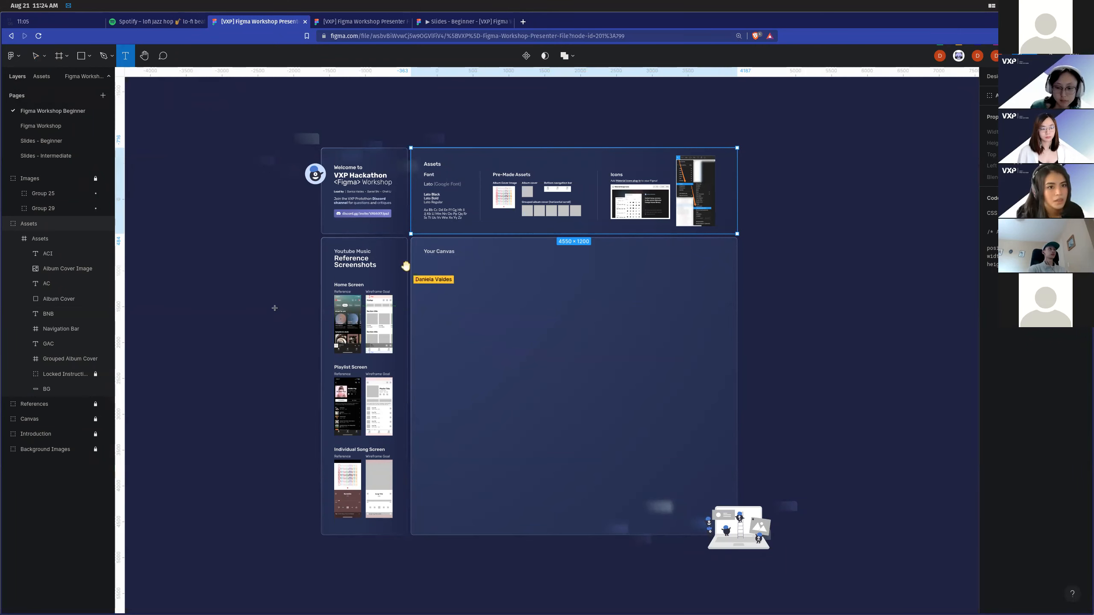
key("h")
left_click_drag(478, 350, 479, 406)
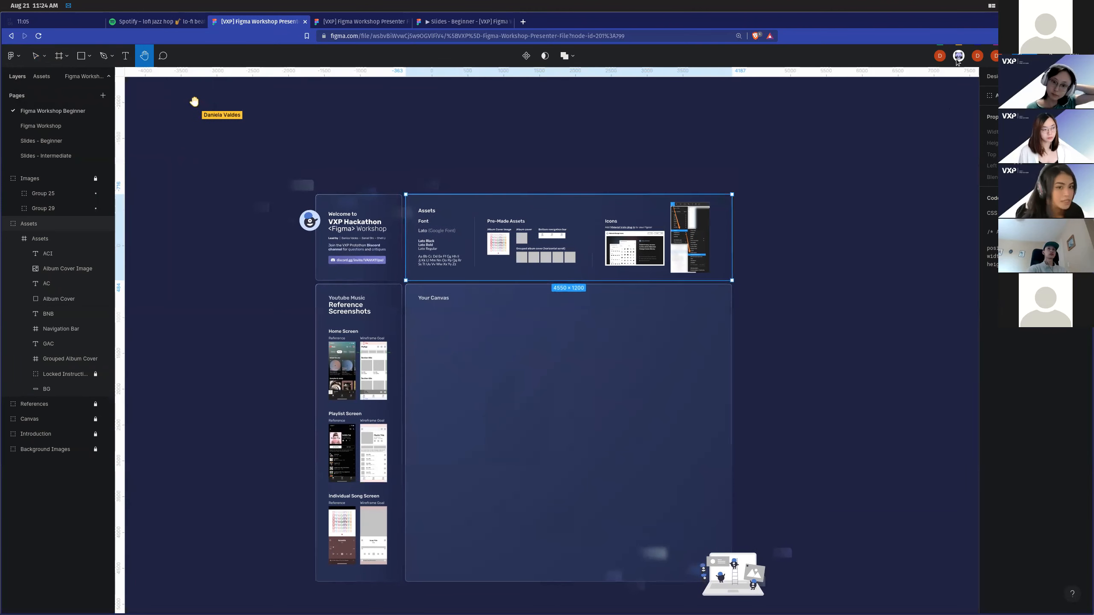
left_click(168, 59)
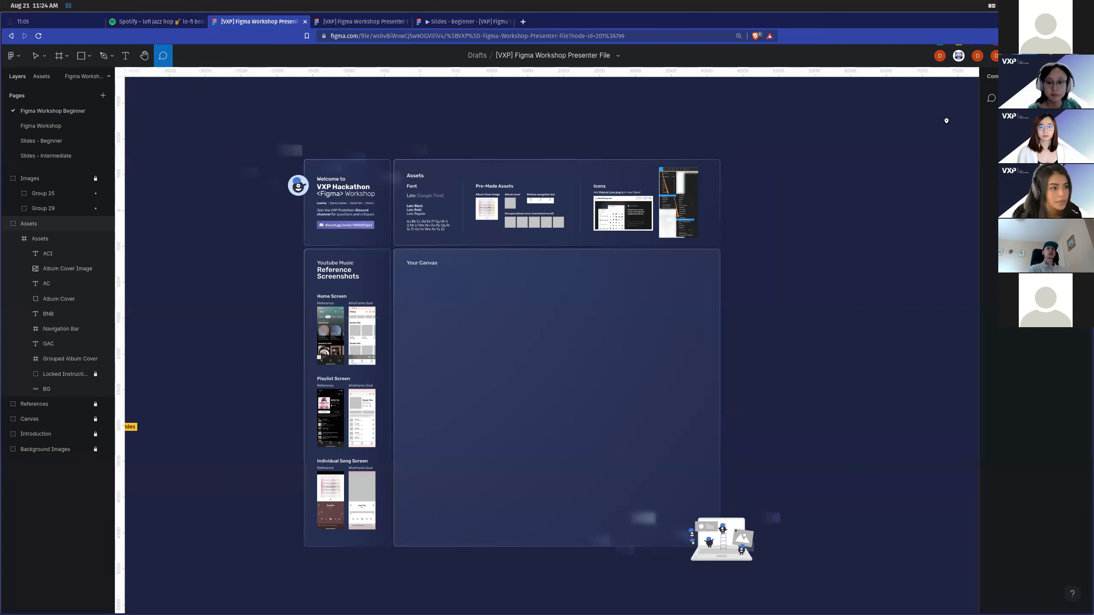
left_click(960, 60)
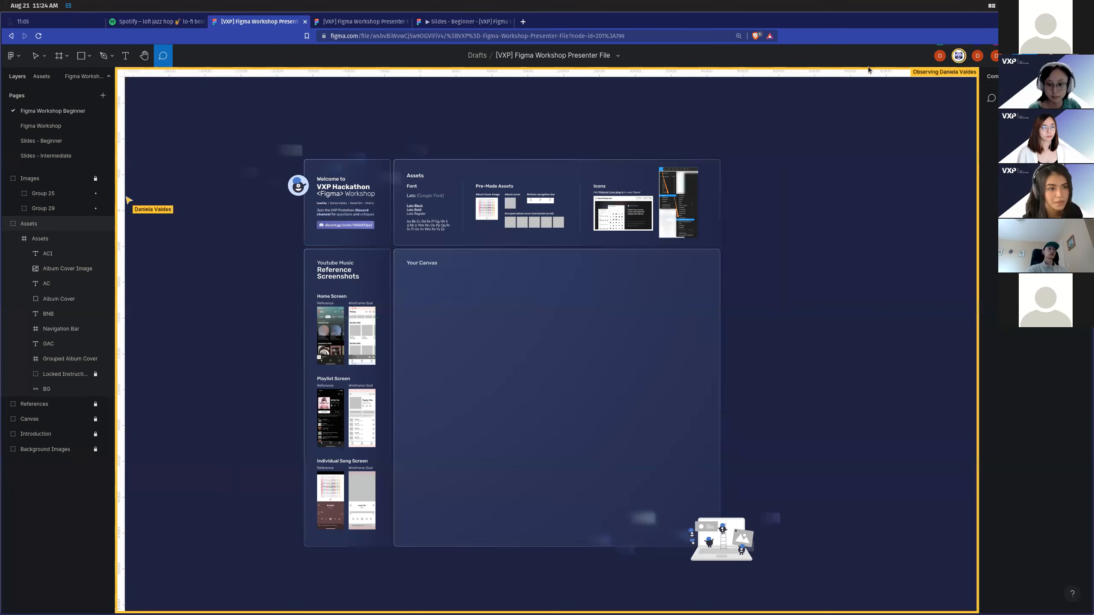
Start the Frame tool and examine its phone, desktop and presentation size presets.
left_click(59, 58)
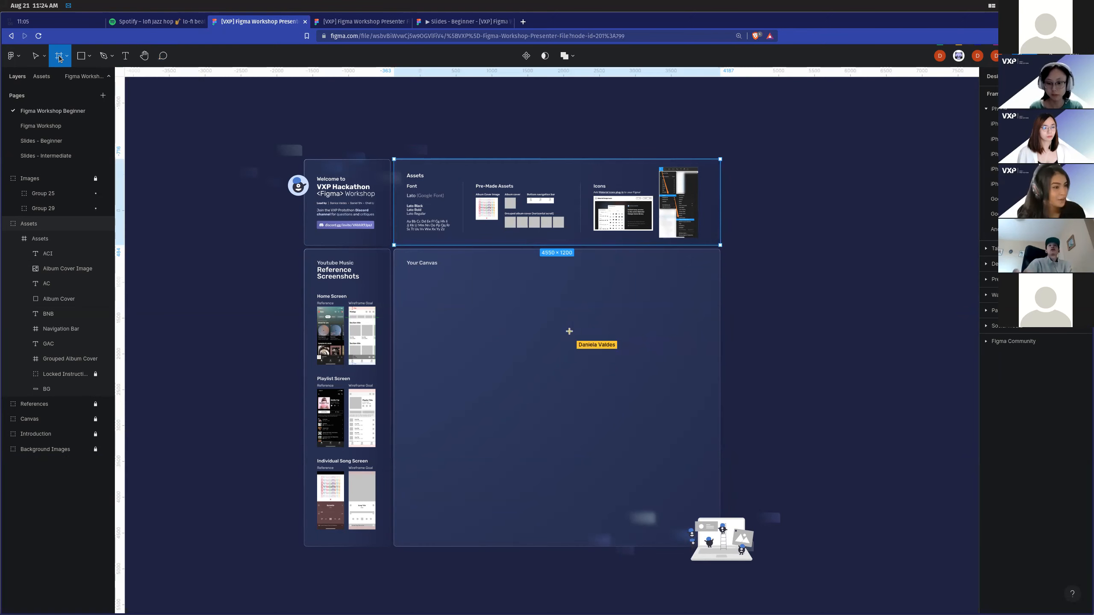
left_click(986, 111)
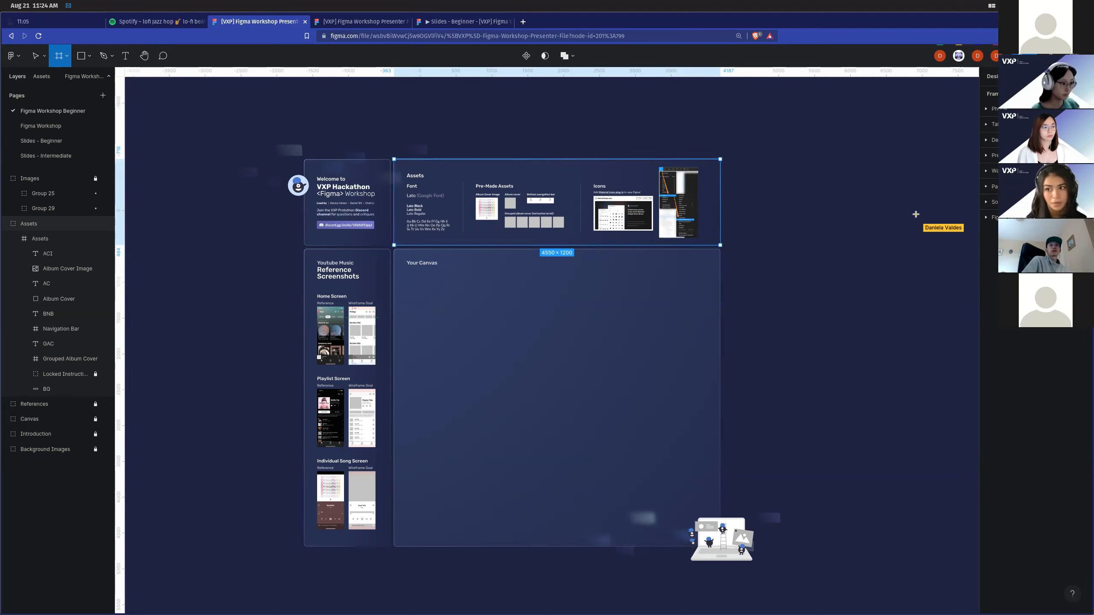
left_click(986, 109)
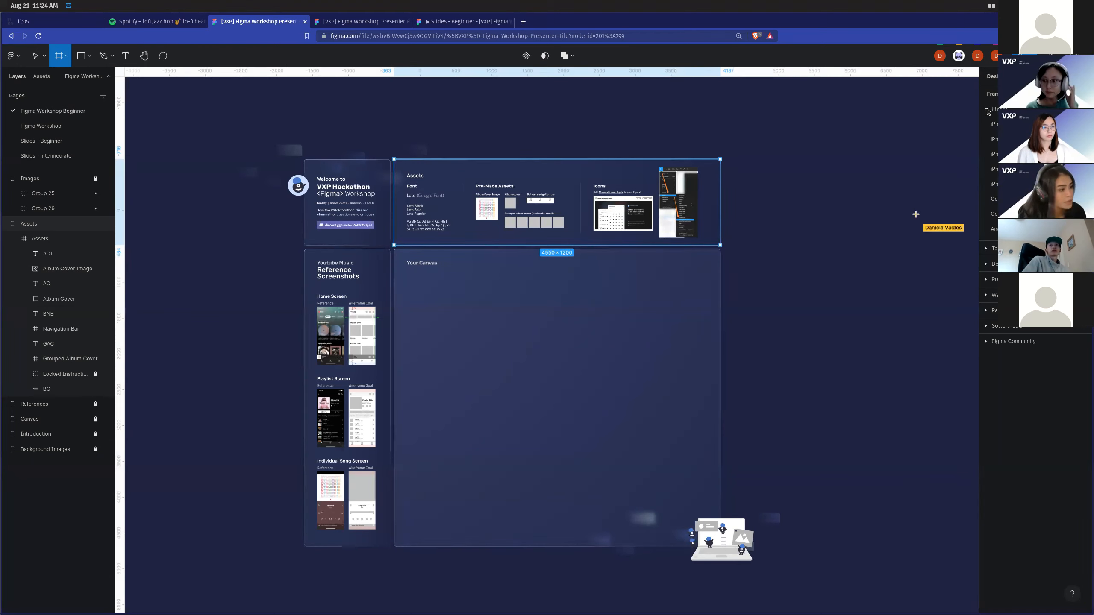
left_click(990, 265)
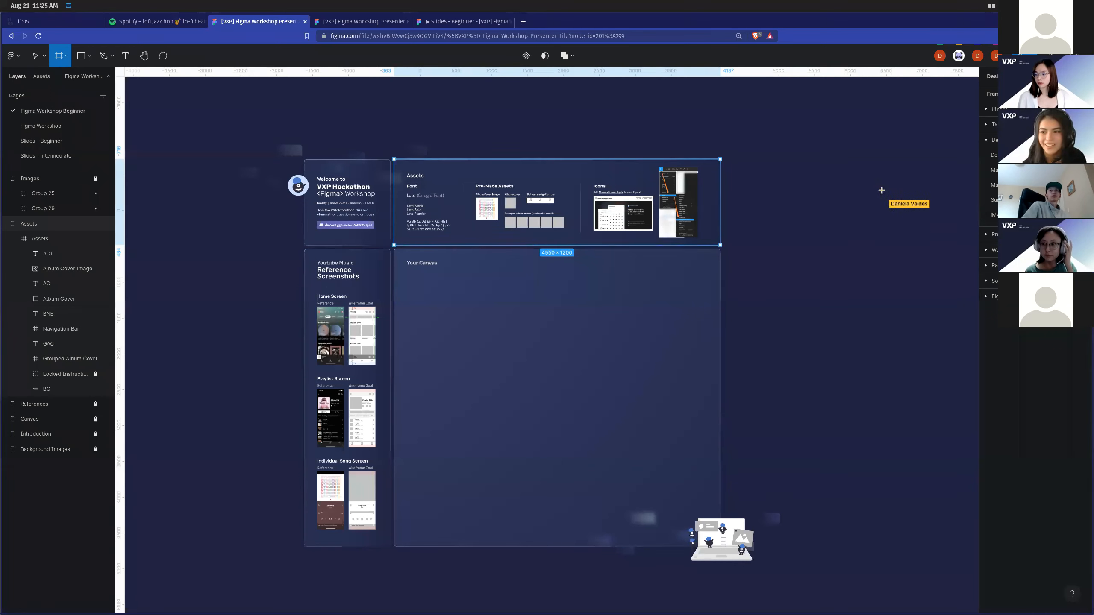
left_click(994, 234)
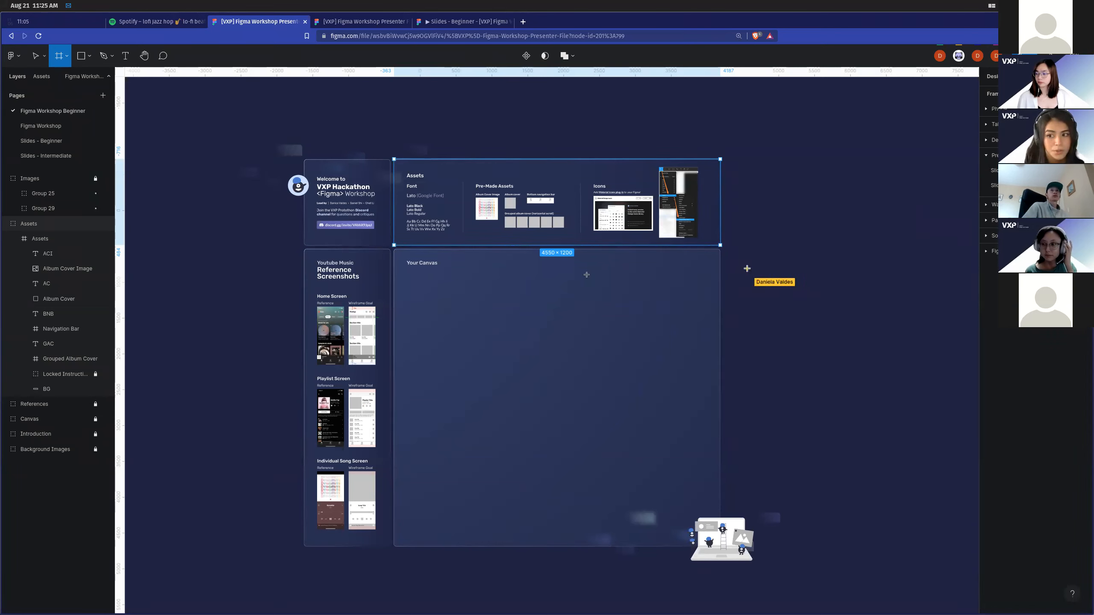
left_click(986, 109)
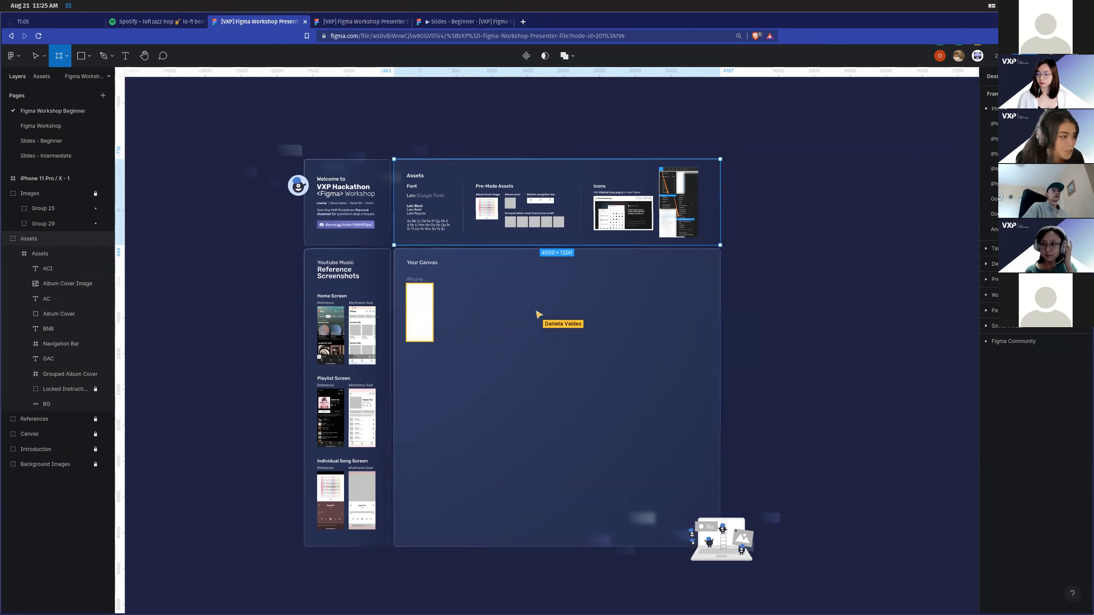
Select the large Frame 1 beside the iPhone frame on the canvas and follow the presenter's view again.
scroll(430, 330, "up", 10)
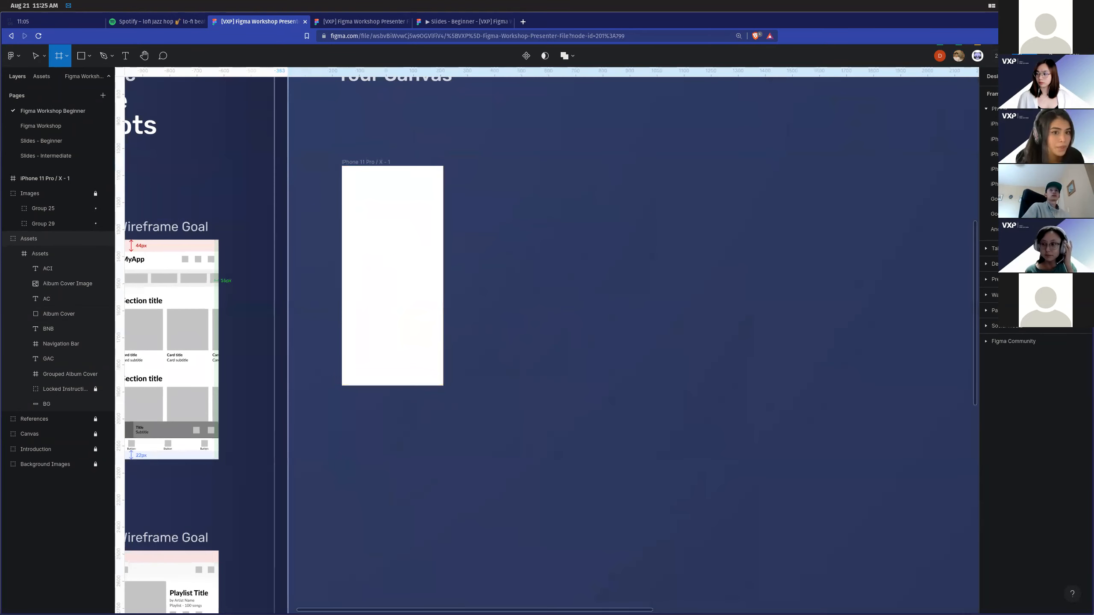
left_click(977, 56)
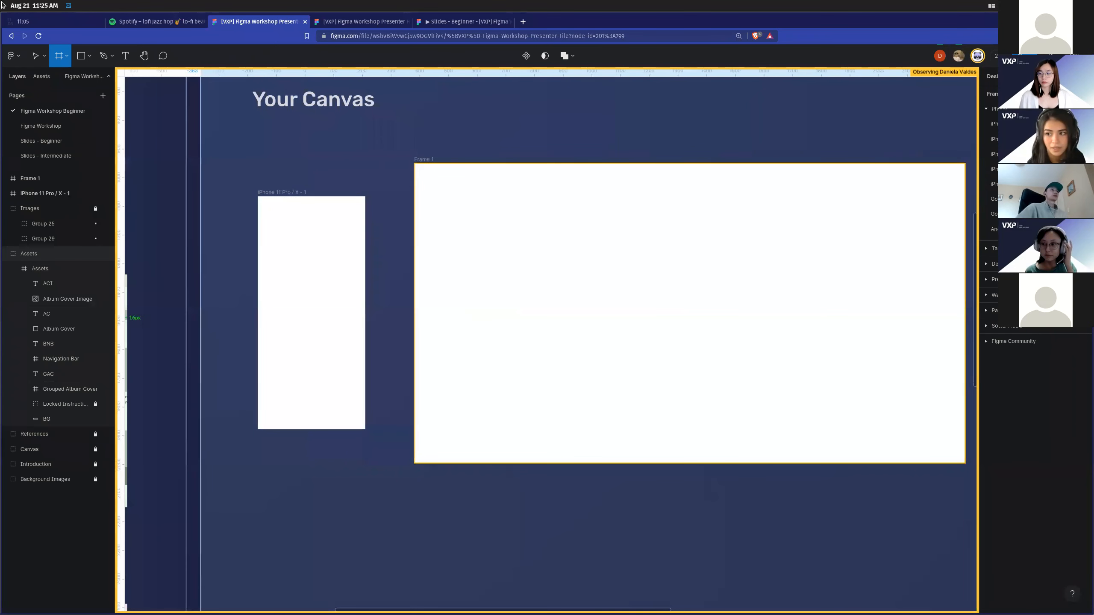
left_click(36, 57)
left_click(544, 261)
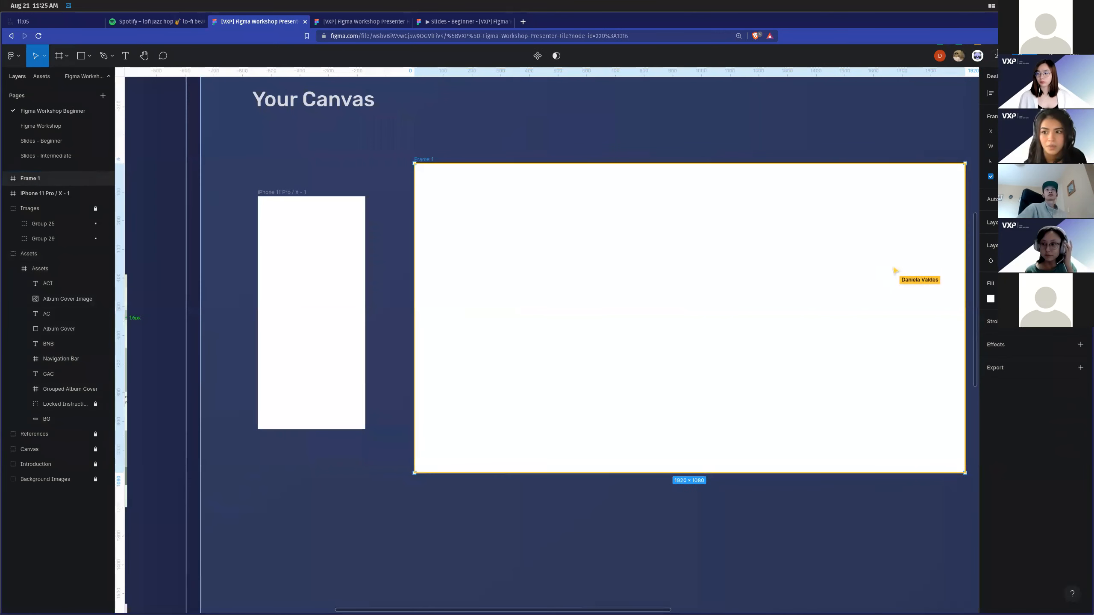
left_click(978, 55)
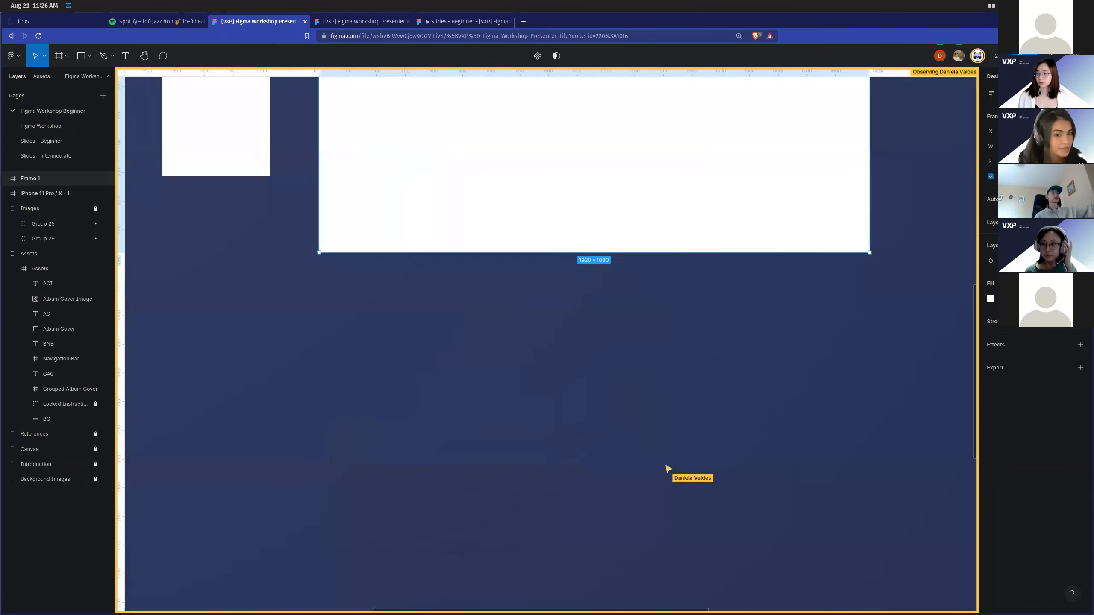
Draw a rectangle about 940 × 581 on the canvas below Frame 1, beside the presenter's large rectangle.
left_click(90, 56)
left_click(642, 334)
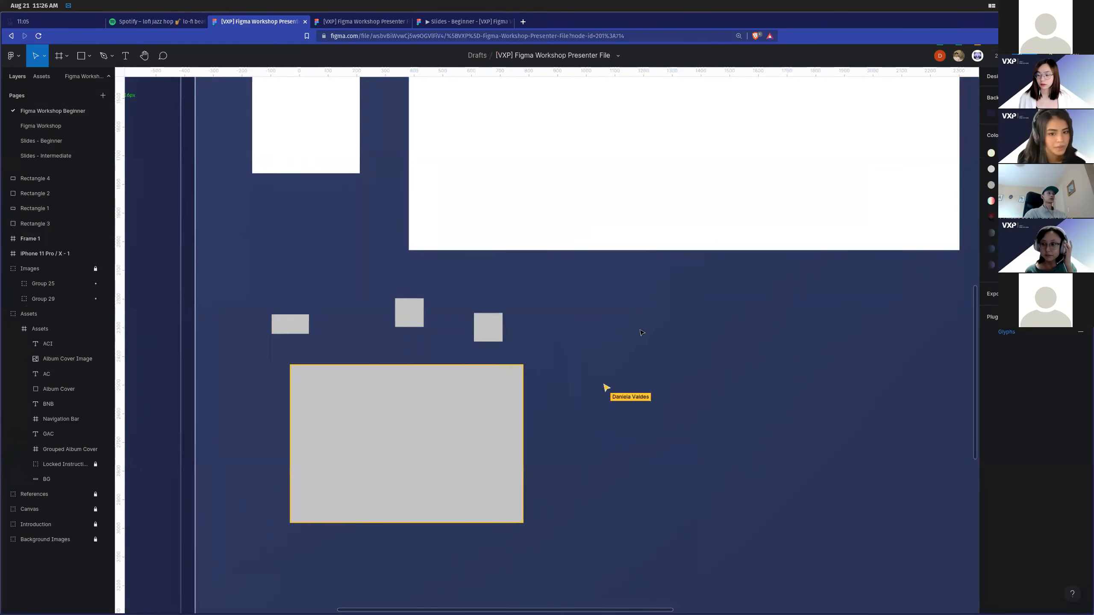
key("r")
left_click_drag(584, 342, 854, 508)
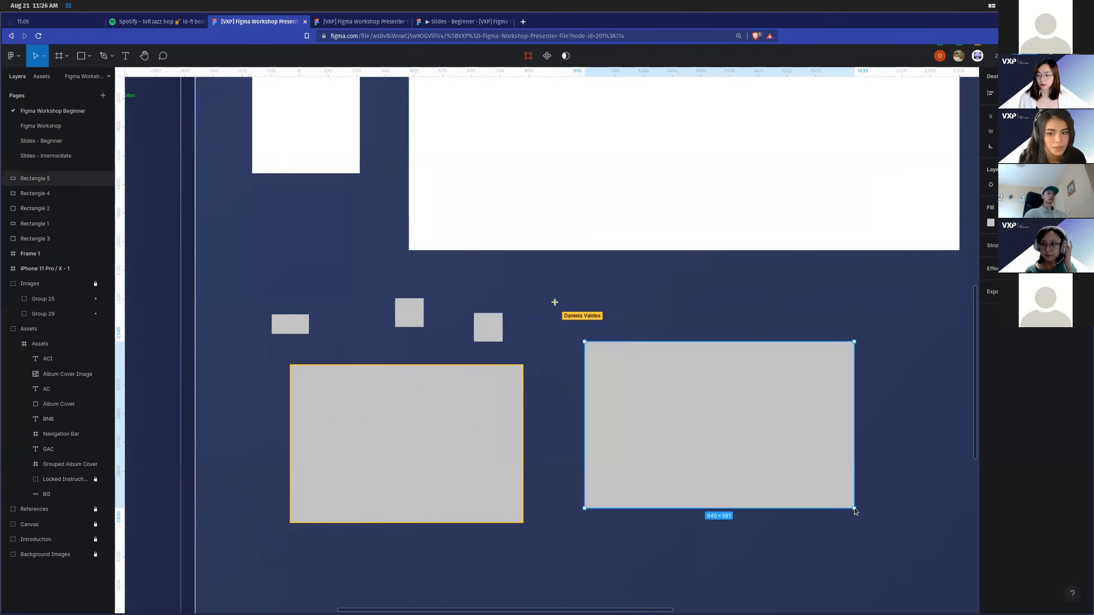
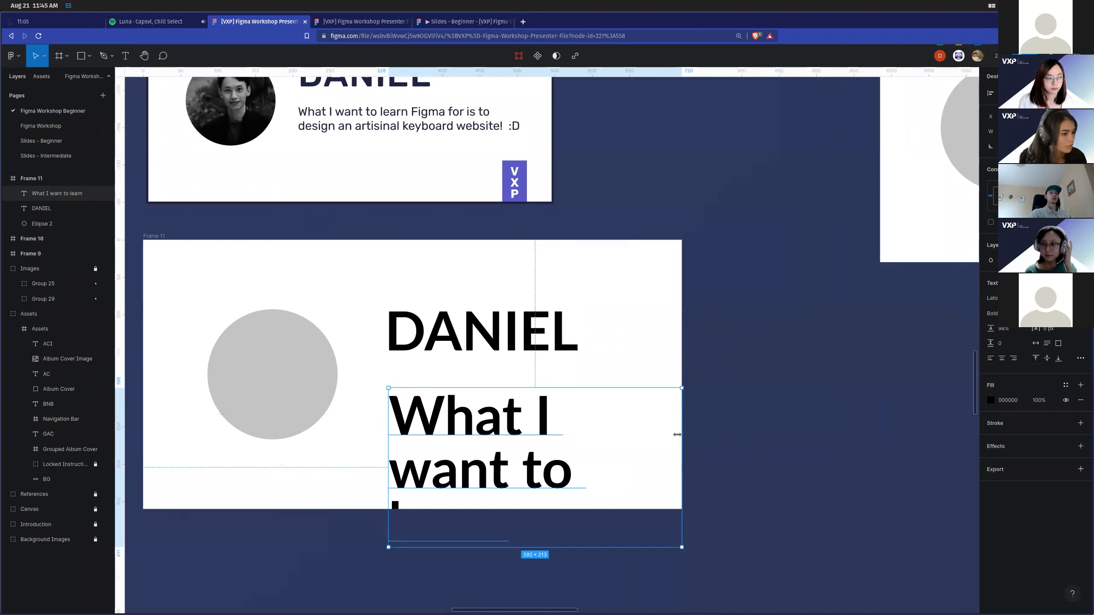
Shorten the "What I want to learn" text box in Frame 11 to about 392 × 157 and set its font weight to Light.
left_click_drag(614, 547, 615, 506)
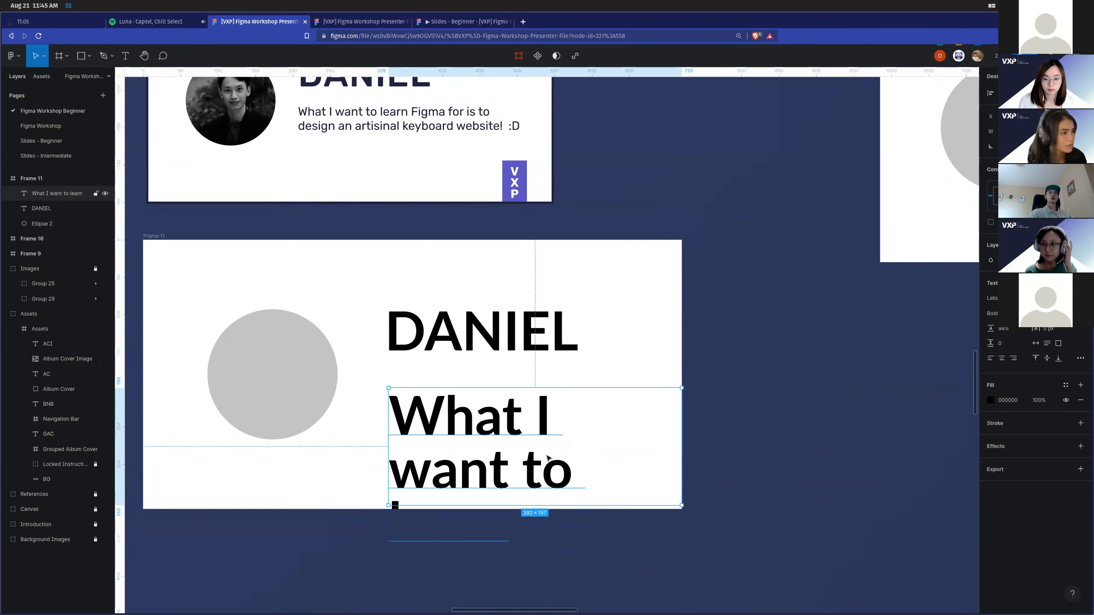
left_click(993, 314)
left_click(995, 291)
left_click_drag(631, 387, 730, 461)
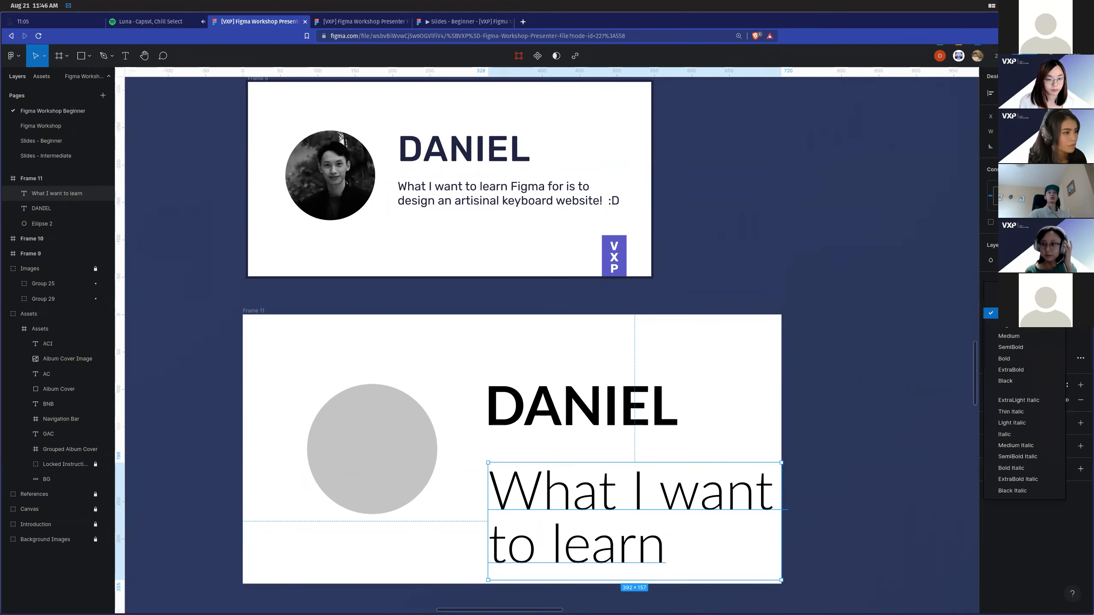
left_click(1010, 314)
left_click(610, 448)
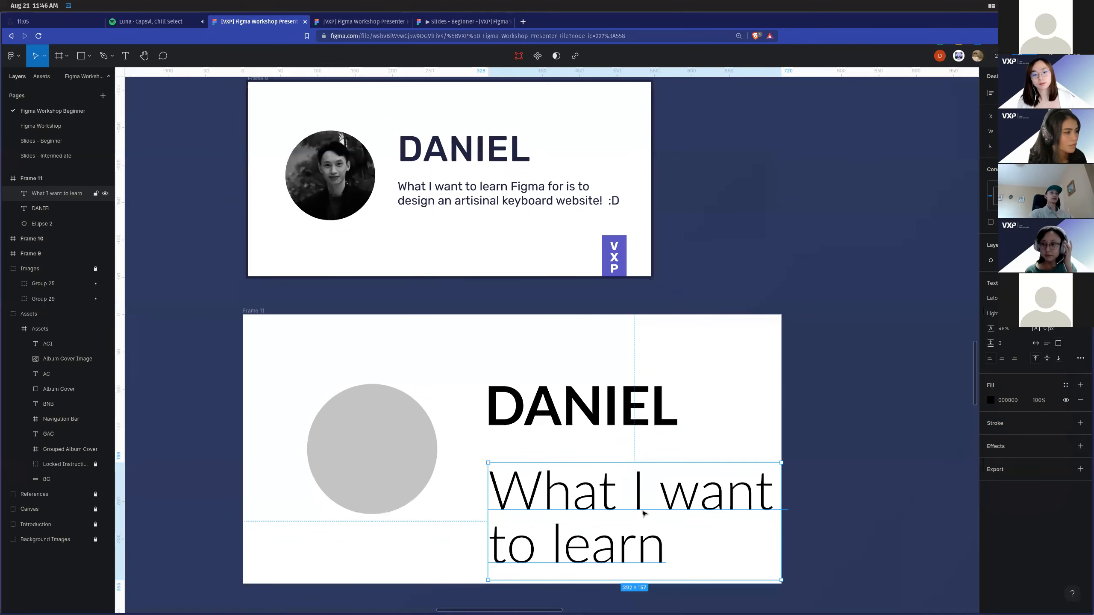
Reduce the font size of the "What I want to learn" text so it fits on one line under the name heading.
scroll(646, 514, "down", 2)
scroll(659, 496, "right", 1)
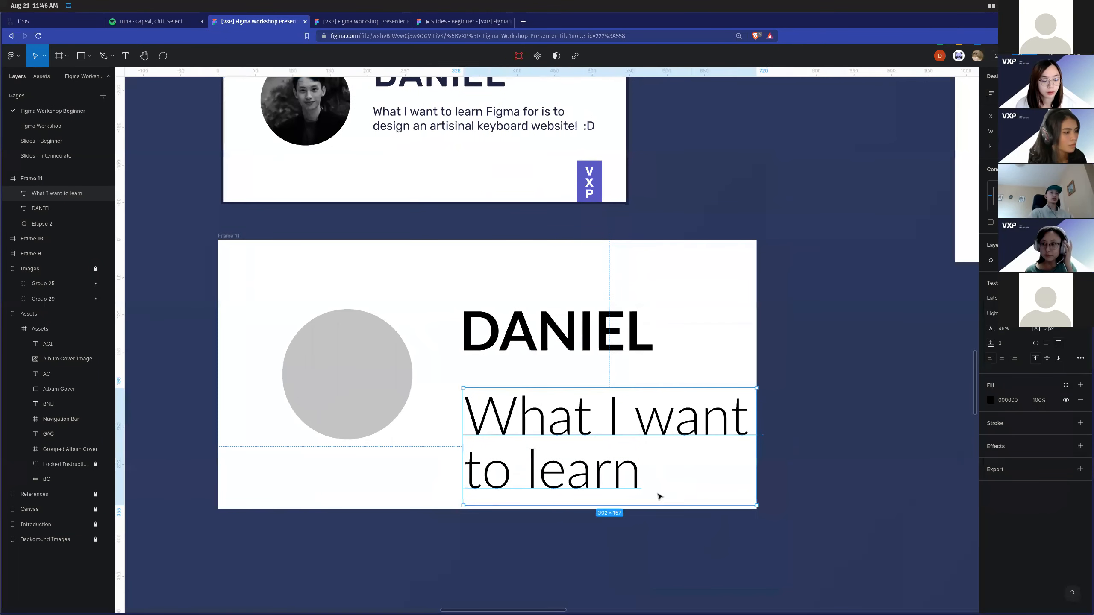
scroll(649, 489, "up", 5)
left_click(1071, 314)
left_click(1060, 268)
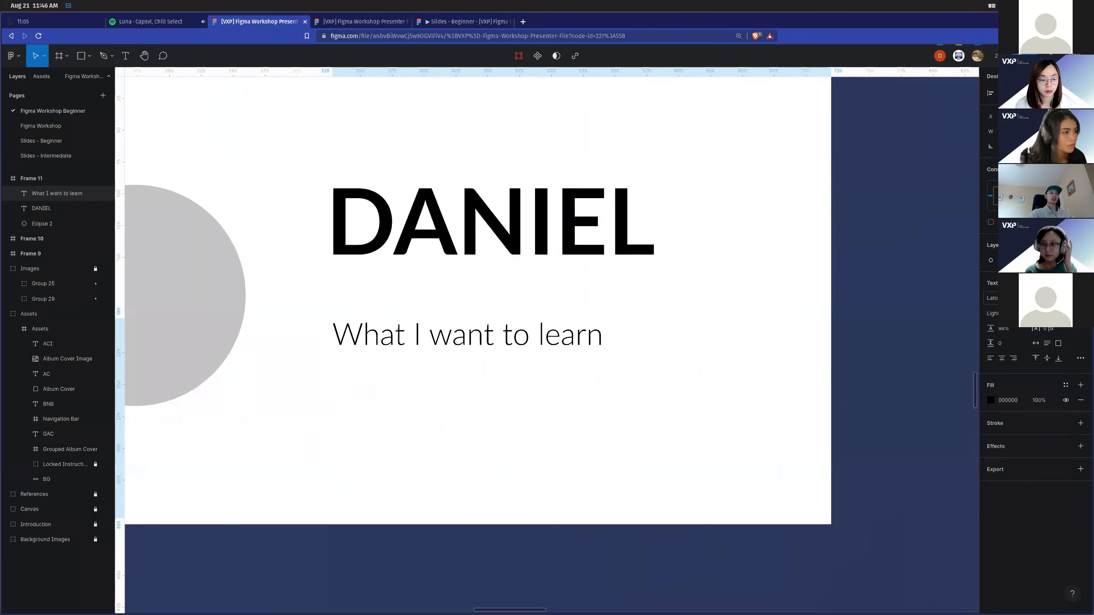
scroll(646, 439, "down", 4)
left_click_drag(579, 401, 578, 386)
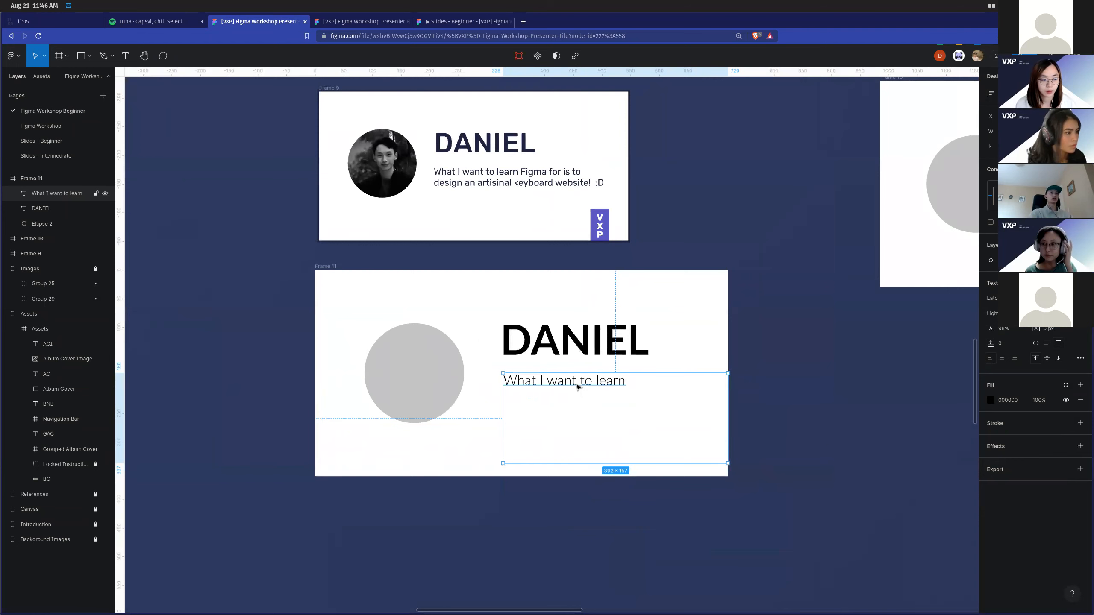
double_click(578, 386)
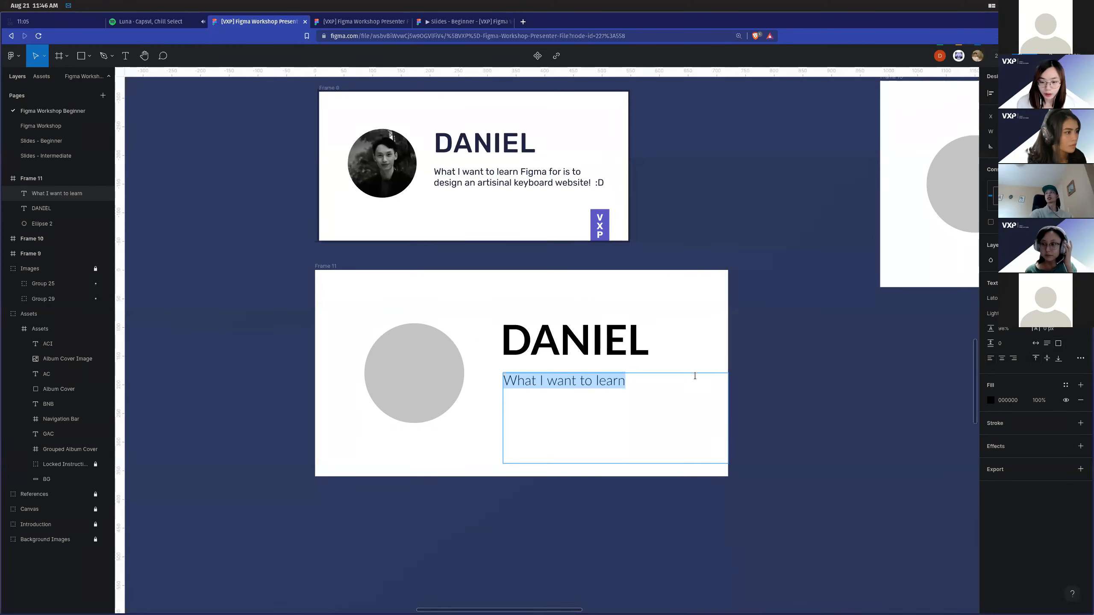
key("Escape")
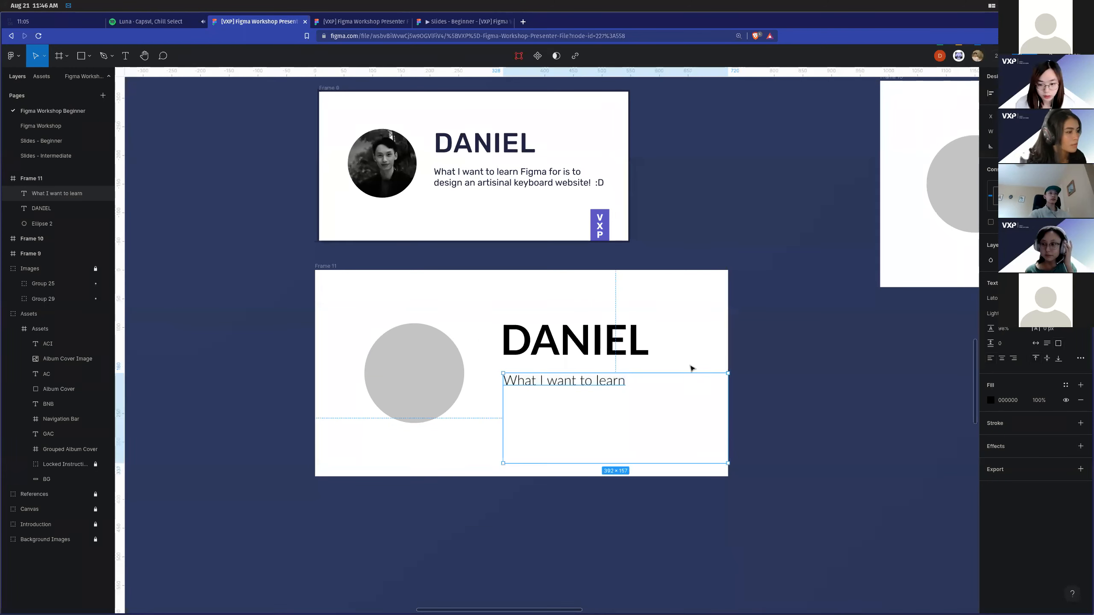
scroll(692, 373, "down", 1)
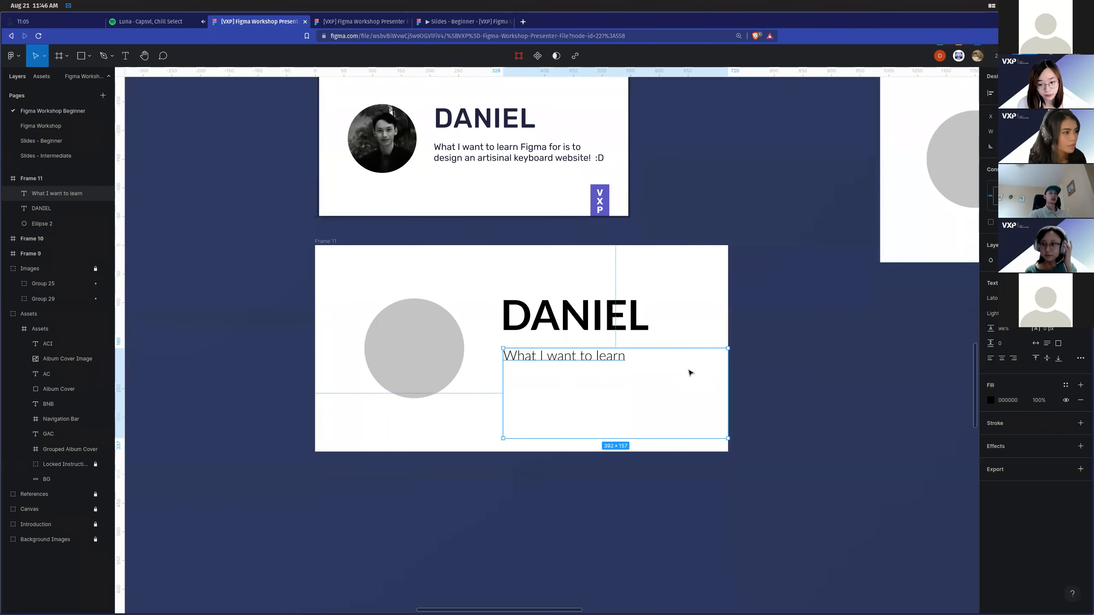
scroll(690, 373, "up", 2)
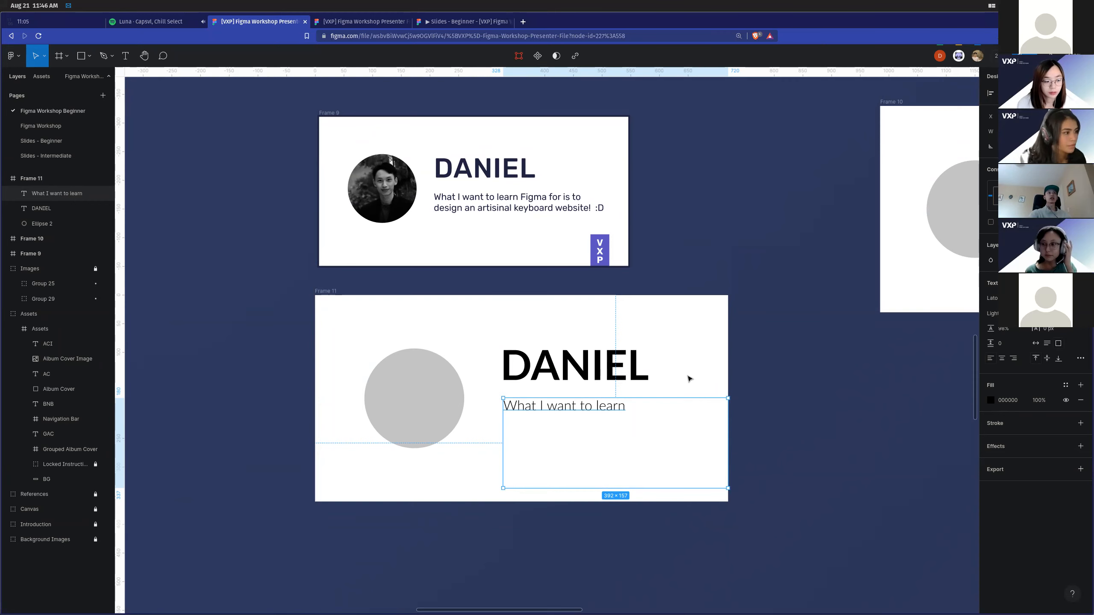
Draw a rectangle about 816 × 536 on the empty canvas below Frame 11.
left_click(811, 433)
scroll(811, 434, "down", 4)
key("r")
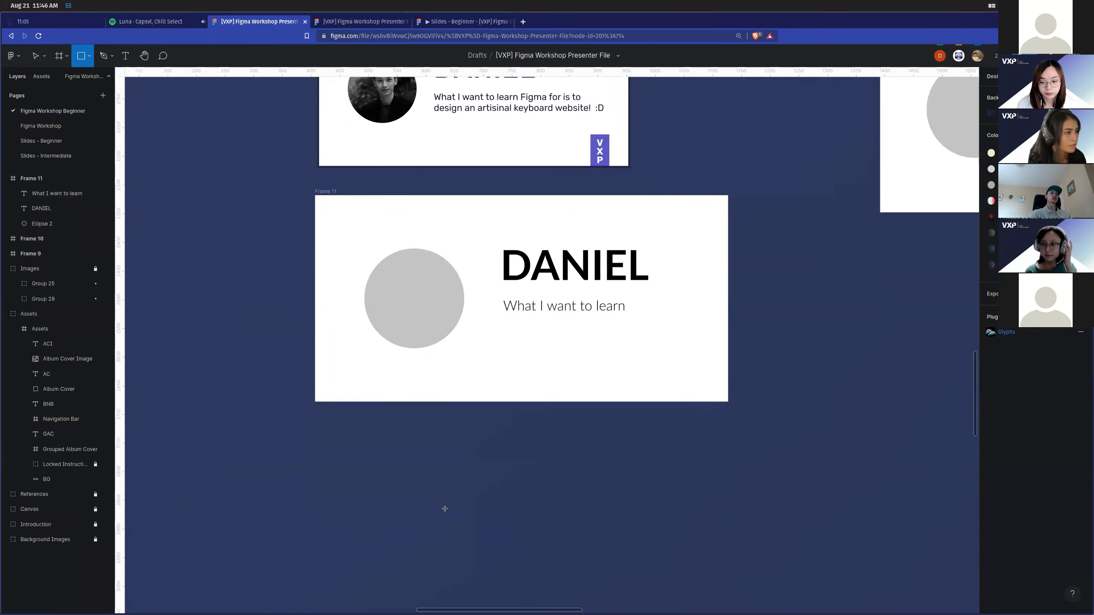
scroll(265, 387, "down", 4)
left_click_drag(266, 388, 733, 612)
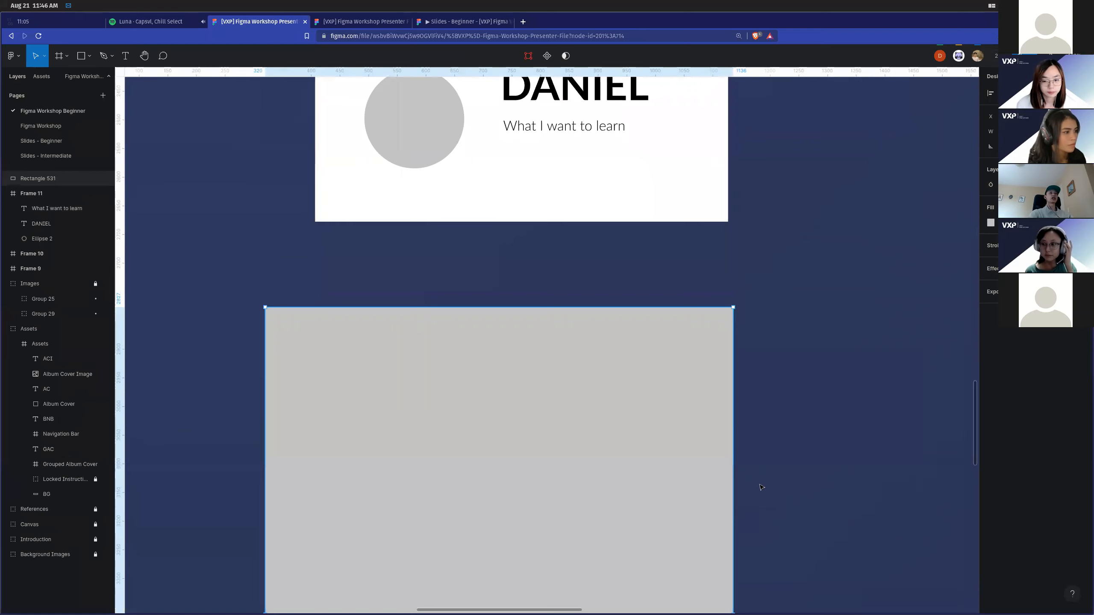
Wrap the grey rectangle below Frame 11 in a new frame using Frame selection.
left_click(811, 485)
scroll(811, 486, "down", 5)
right_click(602, 345)
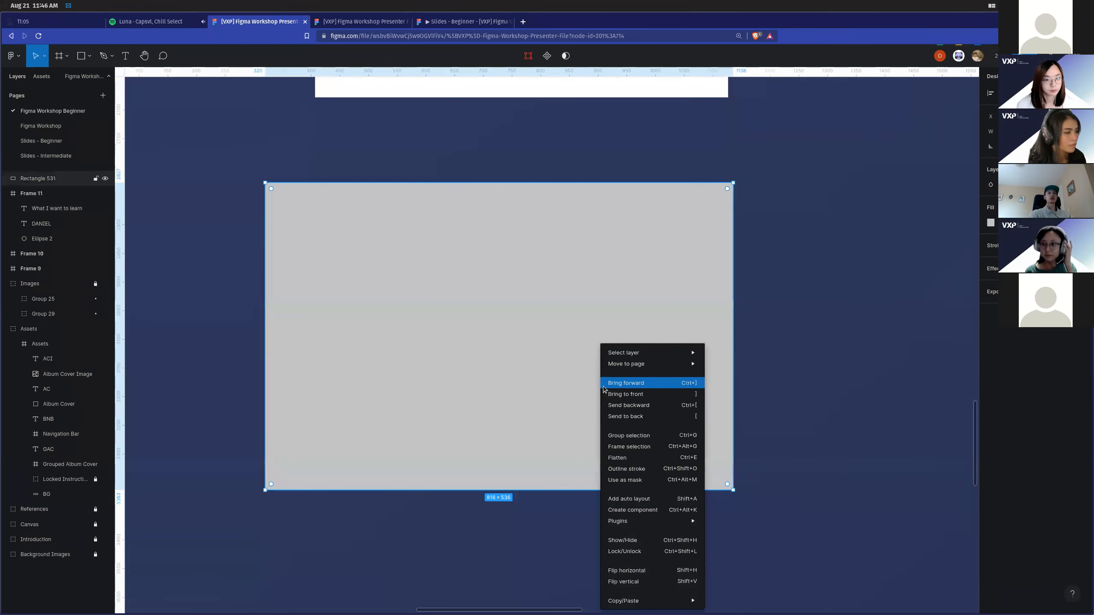
left_click(797, 356)
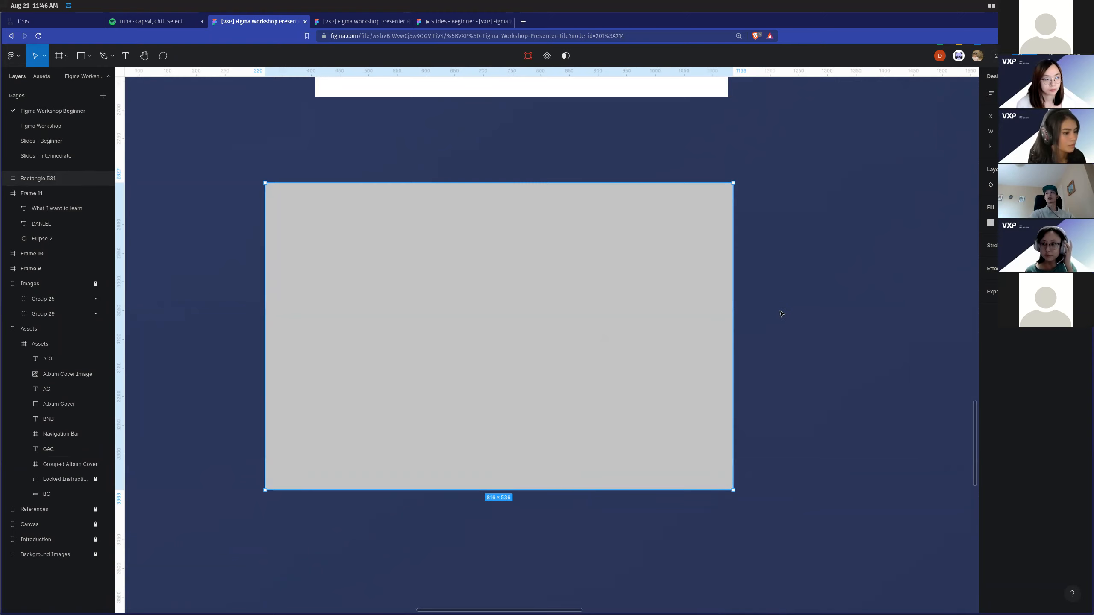
scroll(732, 401, "up", 2)
scroll(689, 422, "down", 2)
right_click(538, 333)
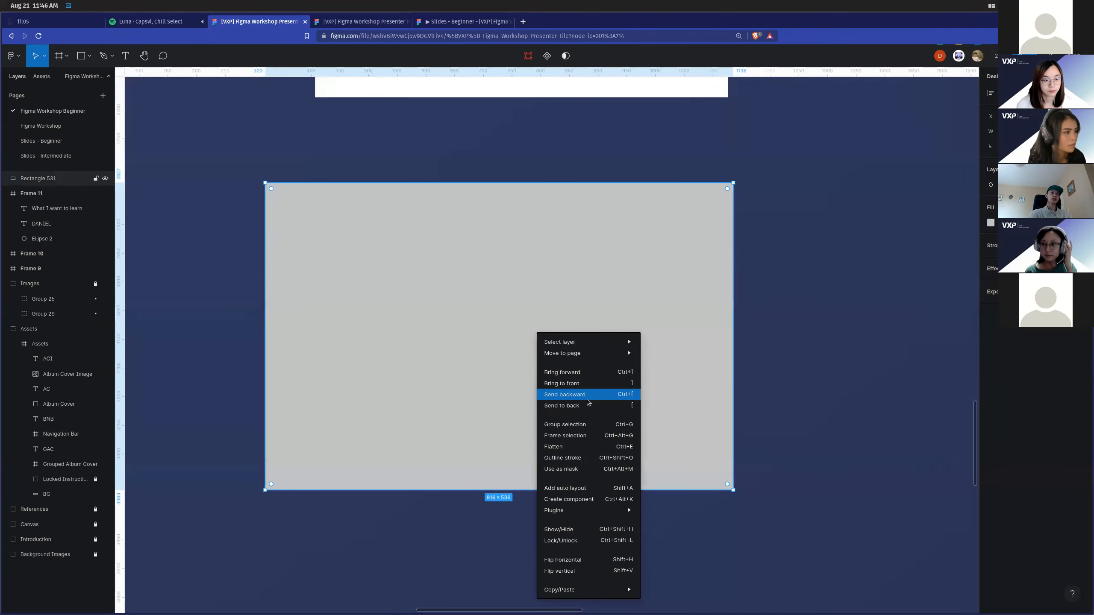
left_click(600, 436)
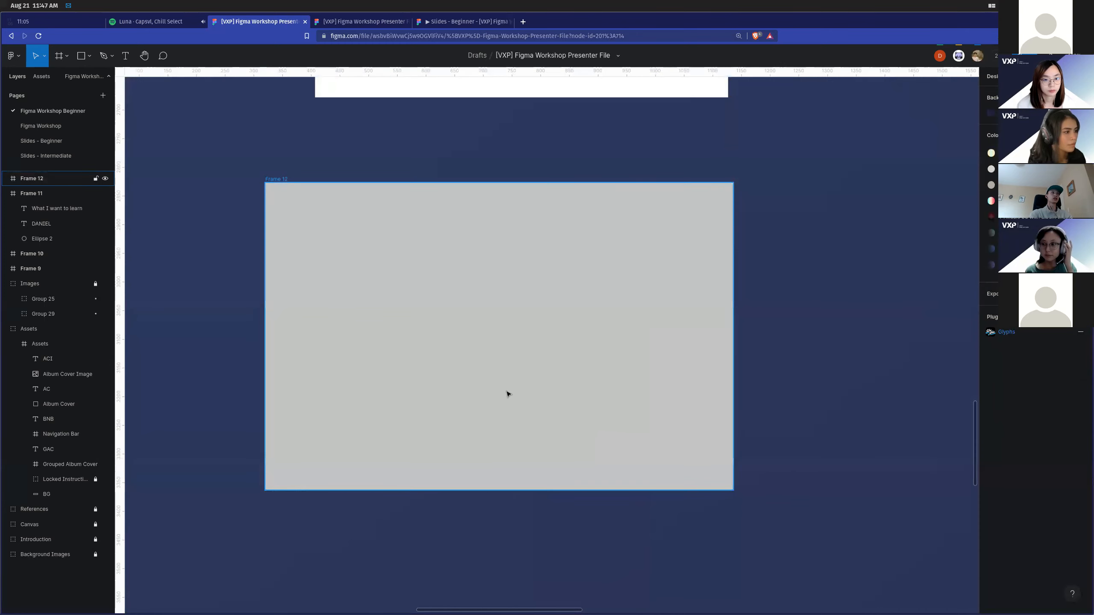
Select the grey rectangle inside the new frame below Frame 11 and delete it.
scroll(507, 394, "up", 5)
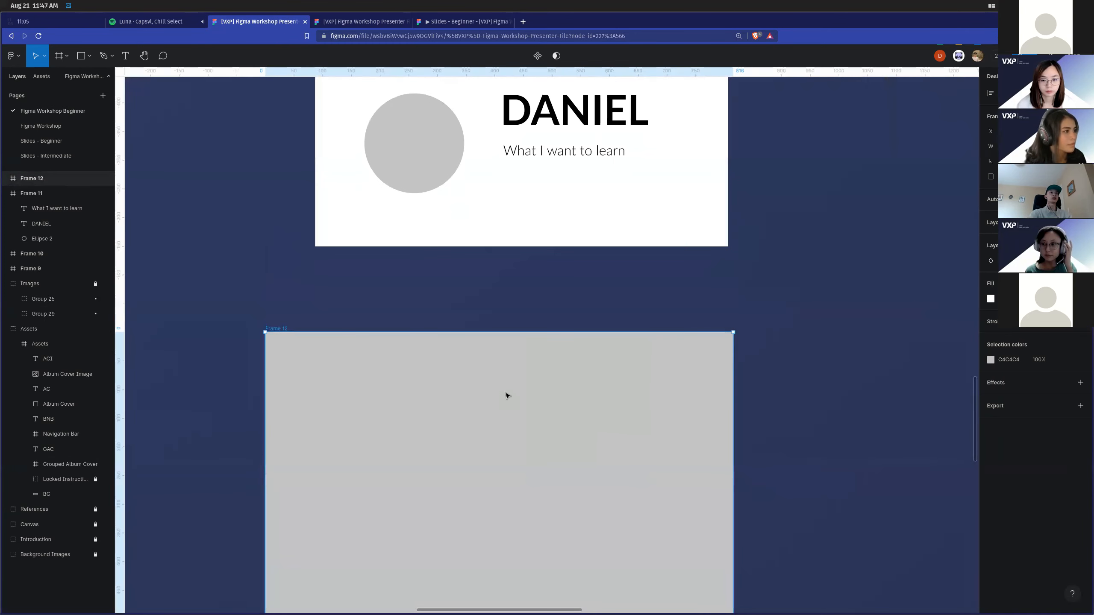
left_click(778, 461)
scroll(732, 459, "up", 1)
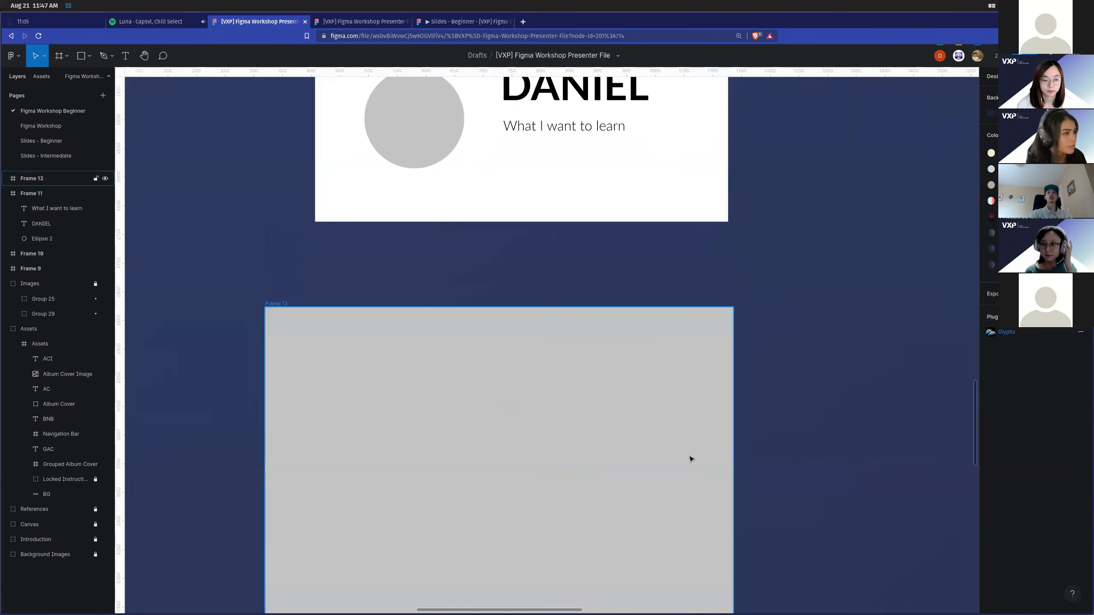
left_click(574, 447)
scroll(786, 432, "down", 3)
left_click(591, 434)
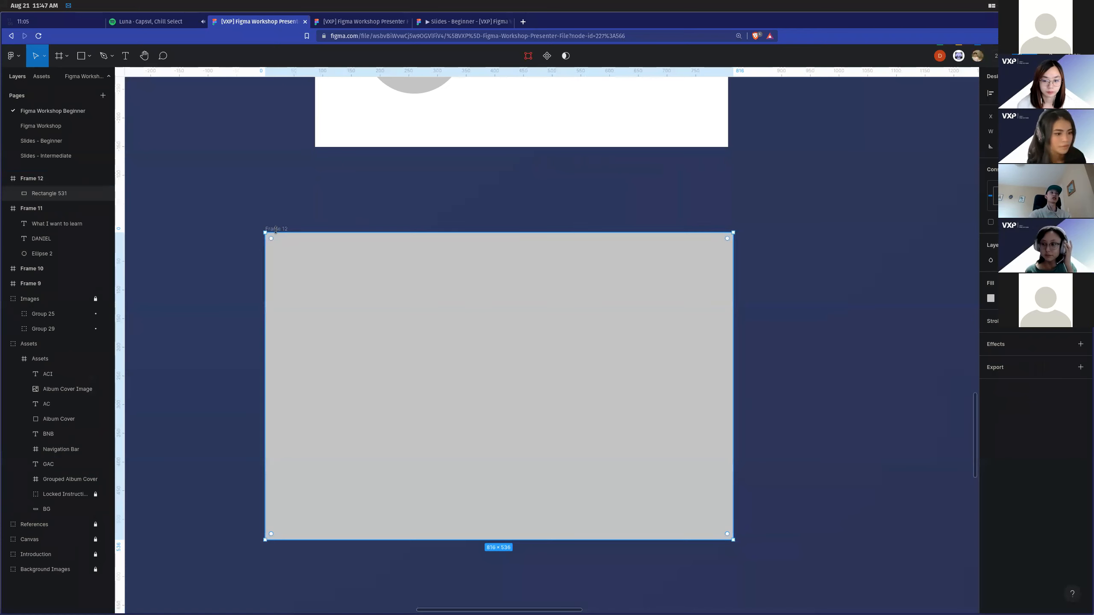
scroll(434, 465, "up", 4)
key("Delete")
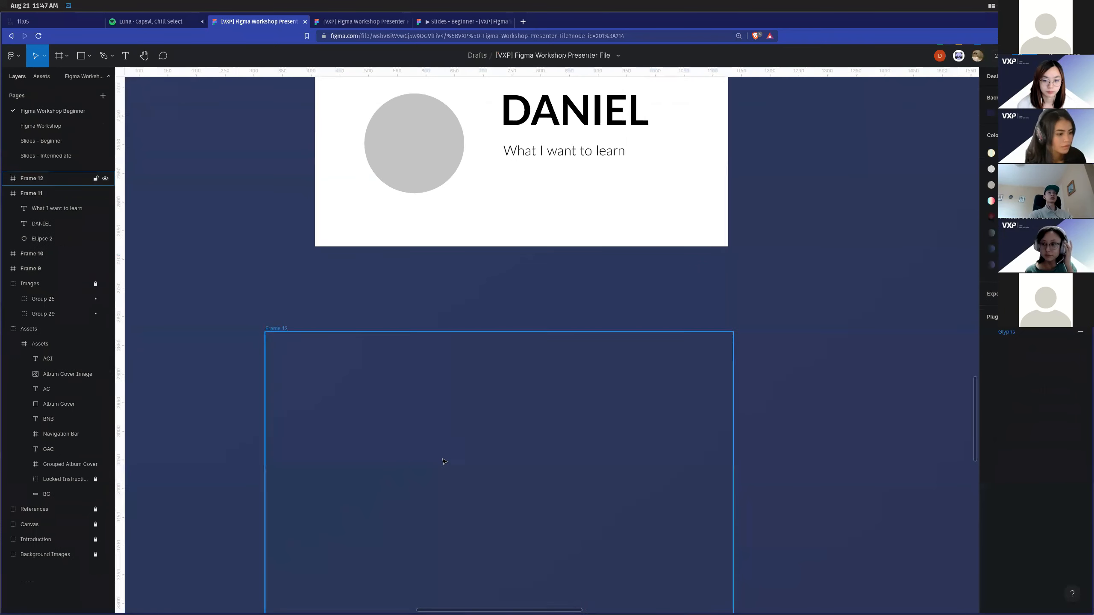
Delete the empty frame left below Frame 11.
scroll(439, 461, "up", 8)
scroll(286, 453, "down", 3)
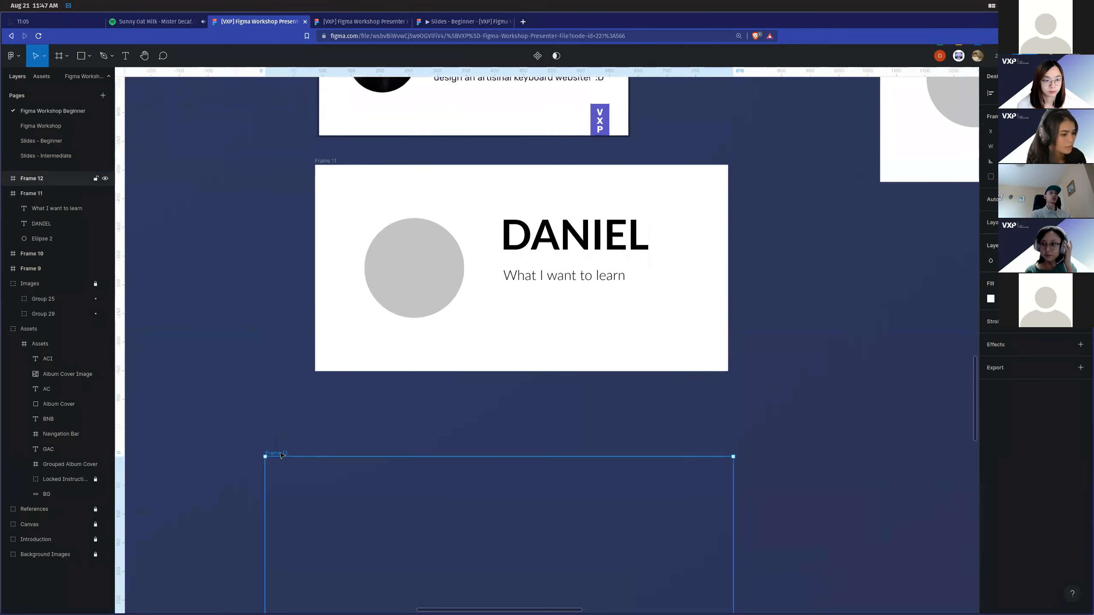
key("Delete")
Narrow the "What I want to learn" text box in Frame 11 to about 348 × 157.
scroll(321, 448, "up", 3)
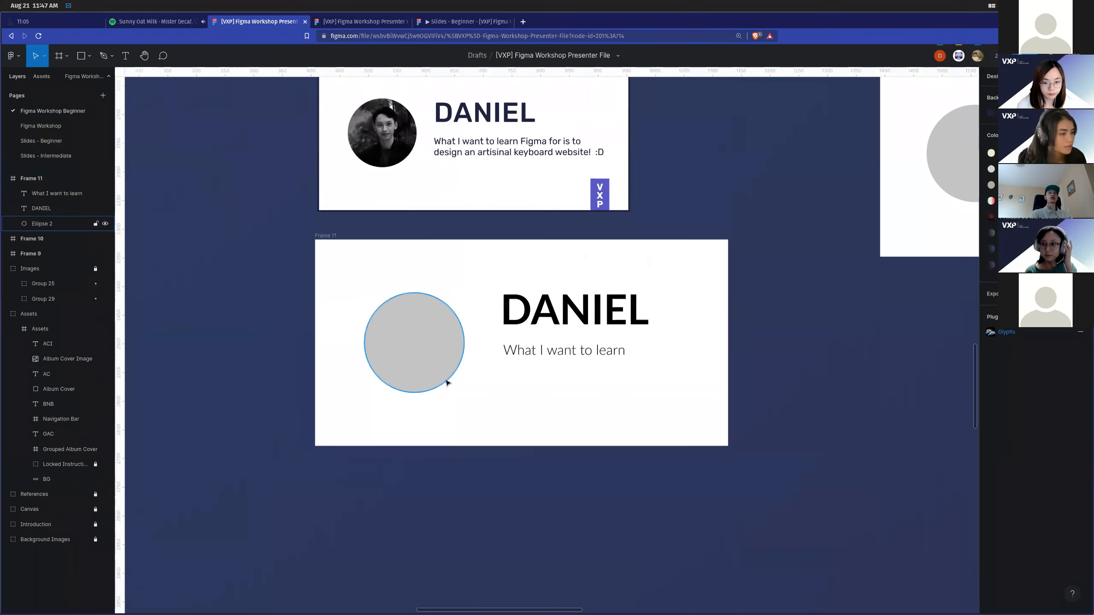
scroll(447, 383, "up", 3)
scroll(446, 383, "up", 2)
scroll(446, 383, "up", 2)
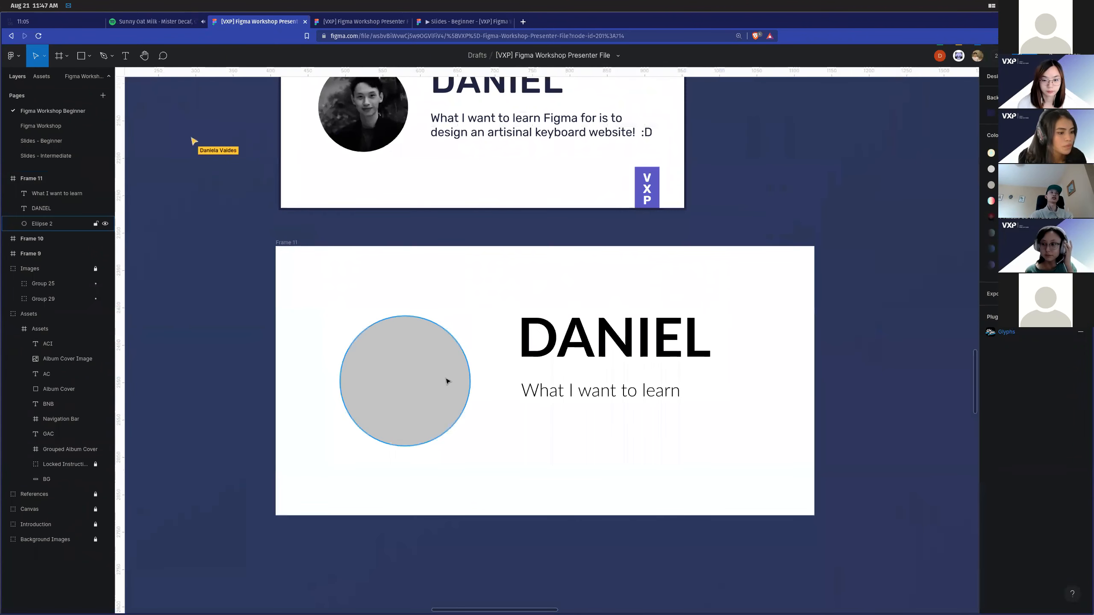
scroll(442, 371, "down", 2)
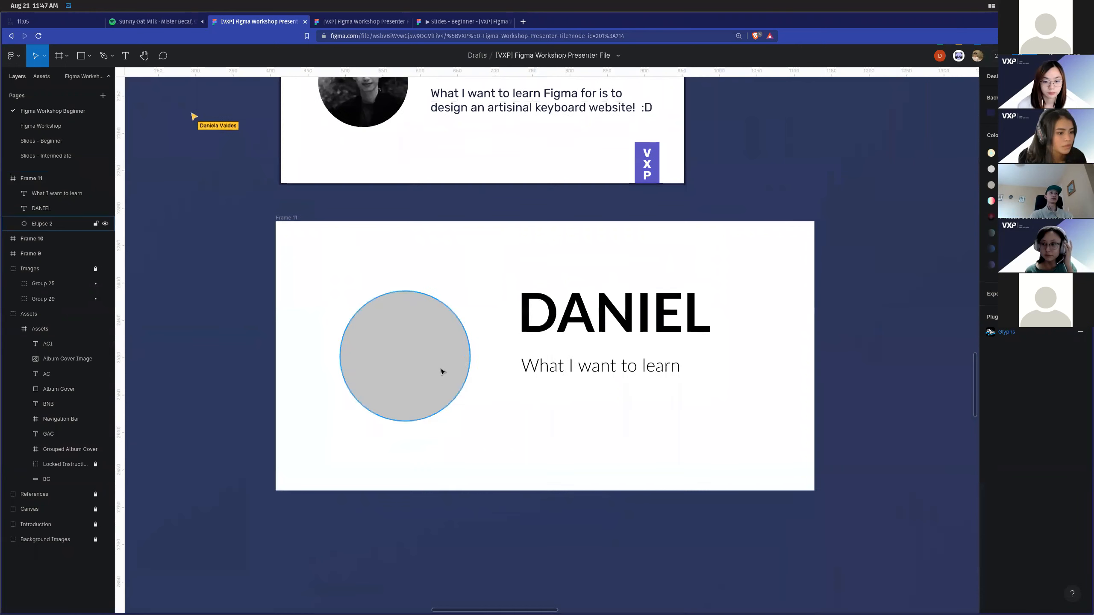
scroll(506, 382, "right", 3)
left_click(500, 370)
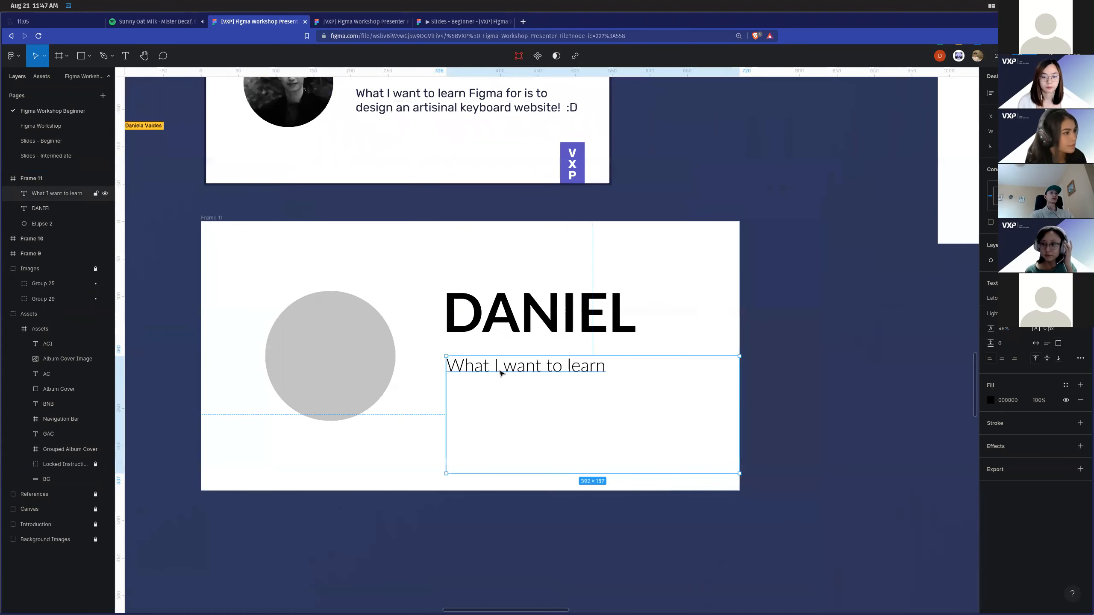
double_click(522, 369)
key("Escape")
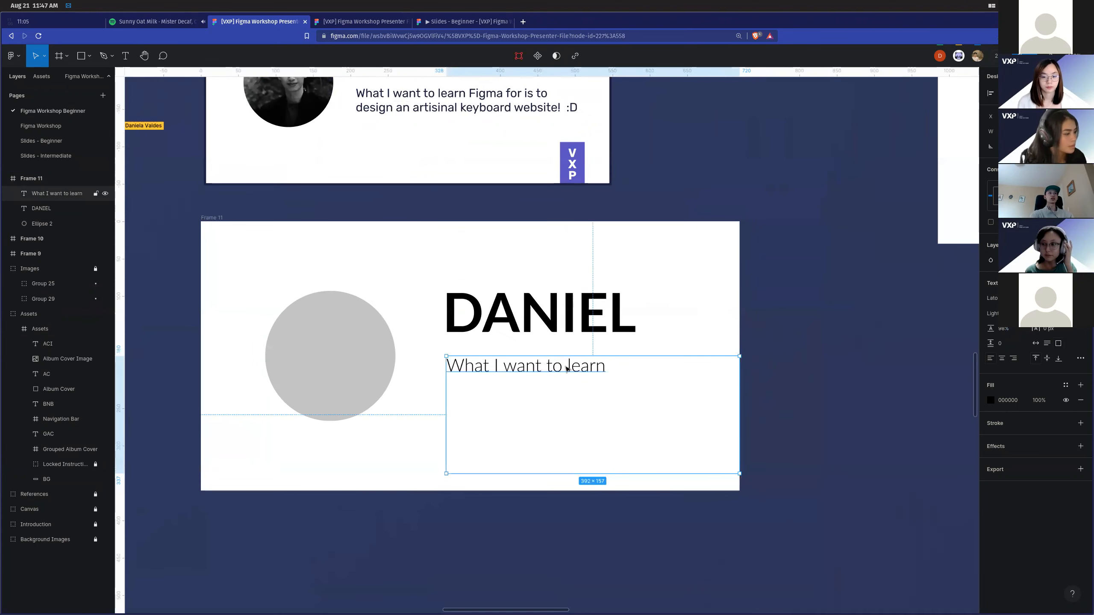
left_click_drag(739, 395, 707, 386)
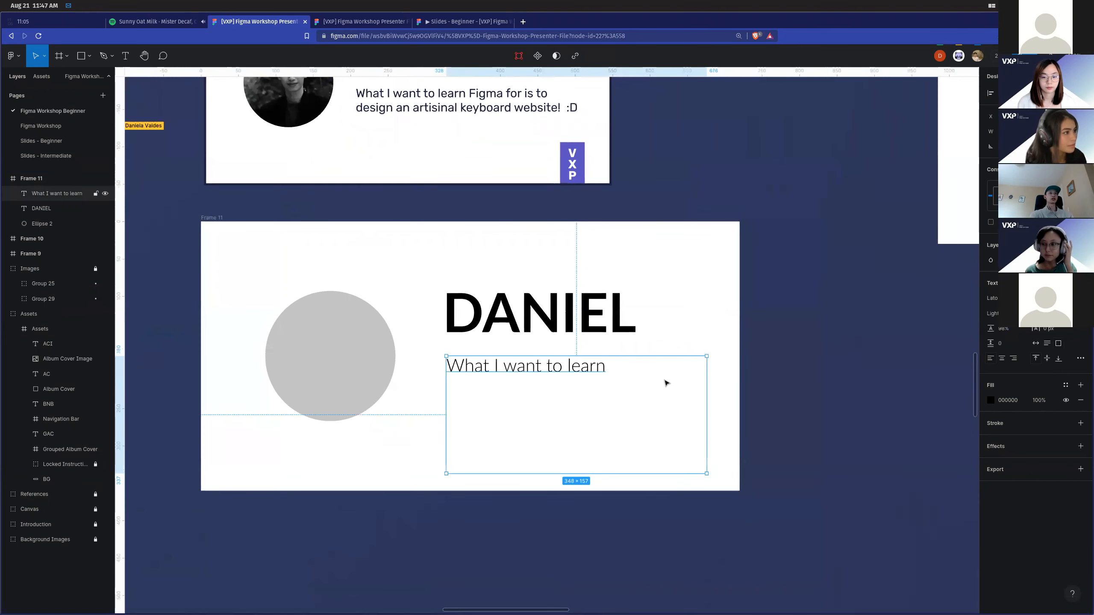
Extend the text in Frame 11 to read "What I want to learn Figma for is to design an artisinal keyboard website! :D".
double_click(564, 361)
left_click(683, 416)
scroll(683, 416, "up", 2)
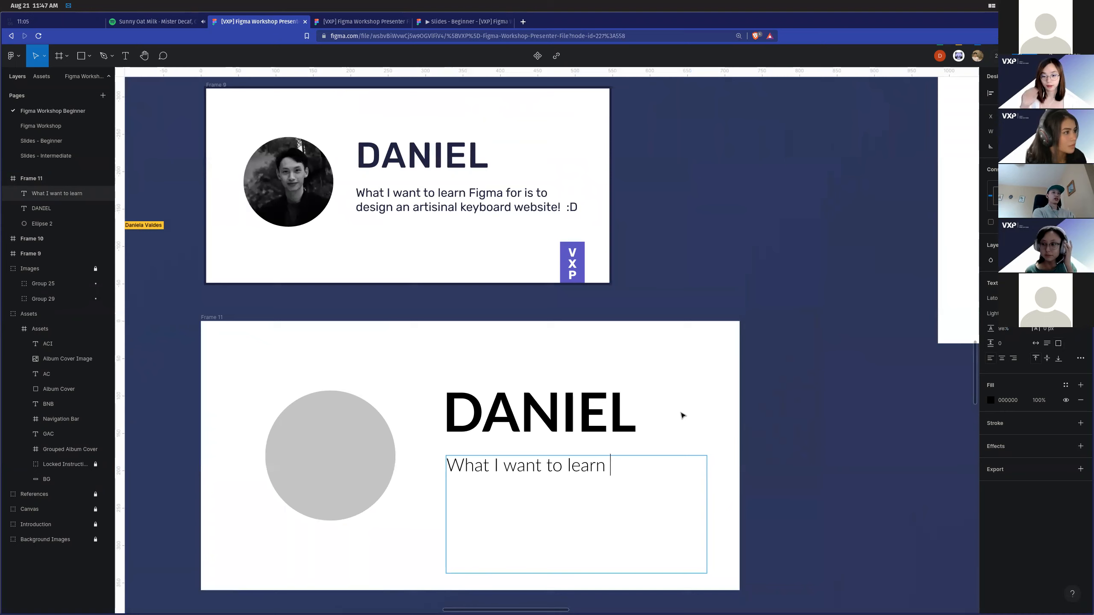
type("Figma for is to d")
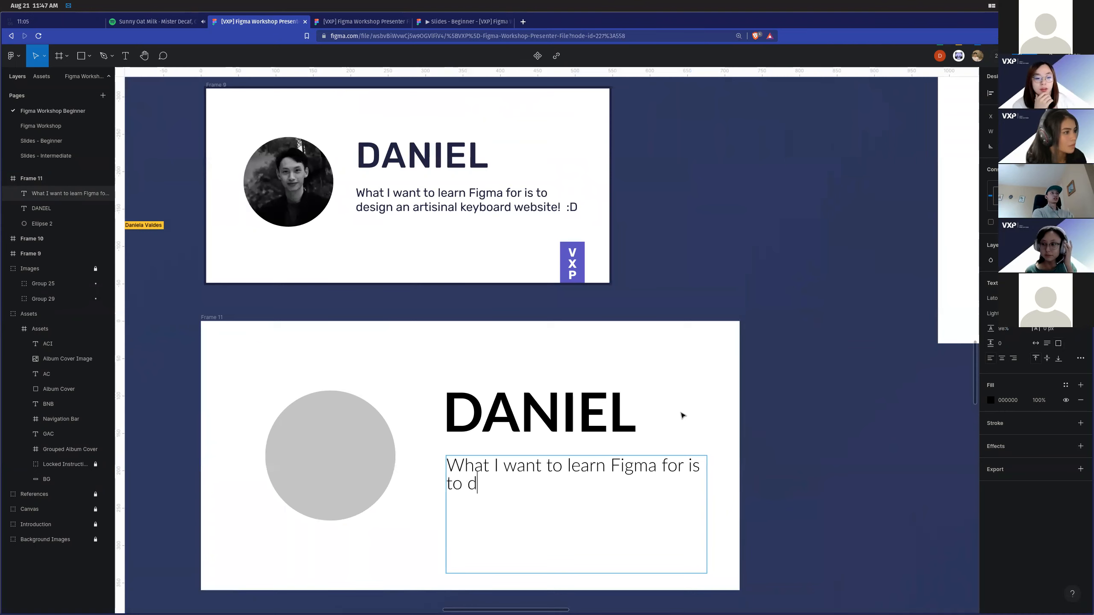
type("esign an artisinal keyb")
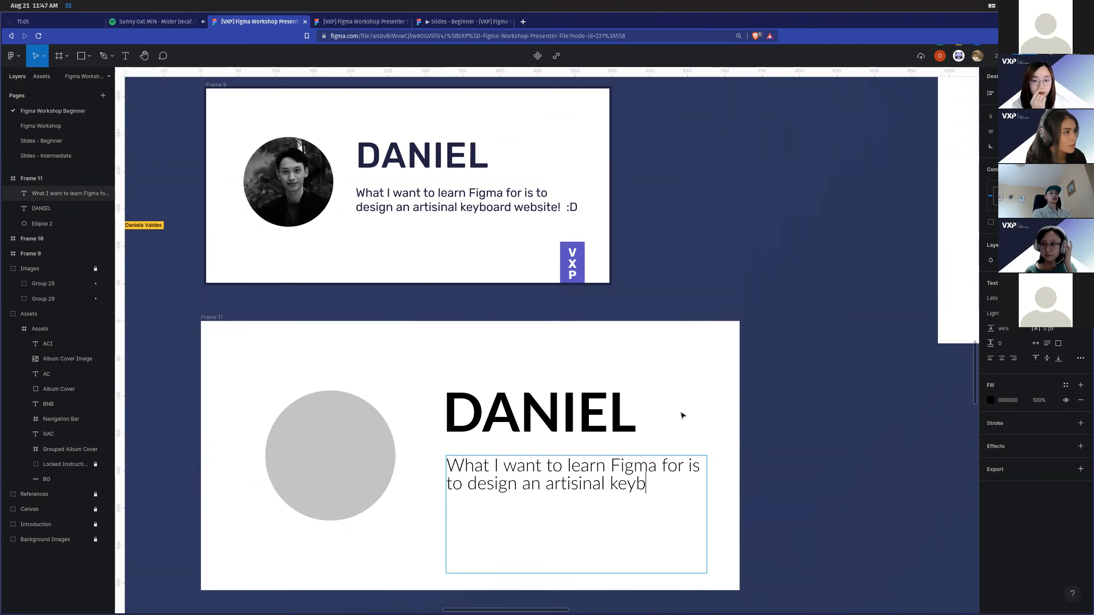
type("oard website! :D")
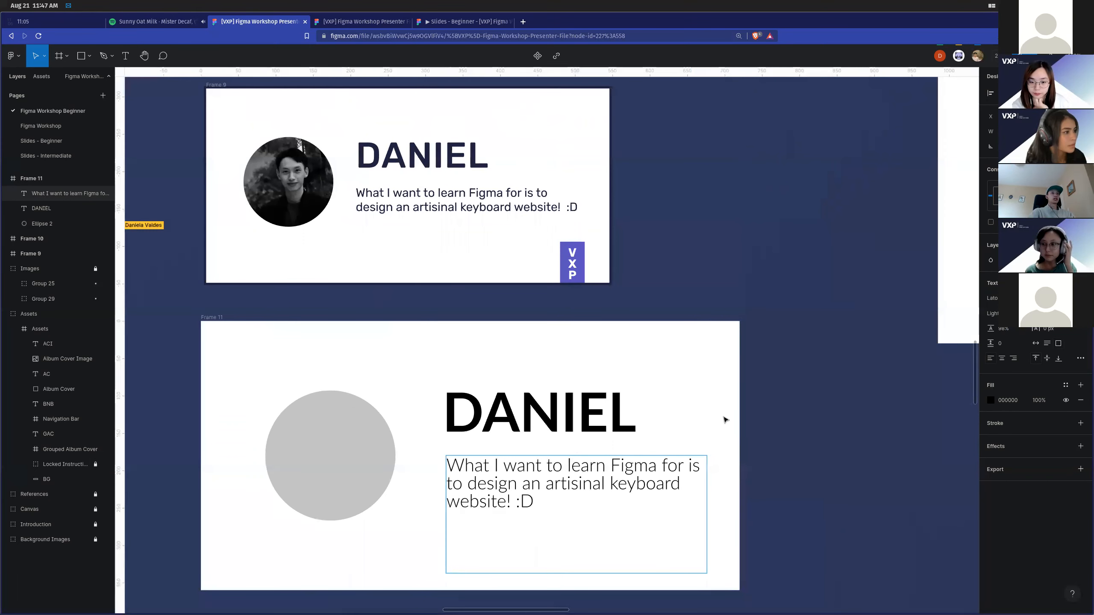
key("Escape")
Nudge the paragraph and the name heading in Frame 11 slightly so their left edges line up.
left_click_drag(544, 478, 541, 477)
scroll(538, 477, "up", 3)
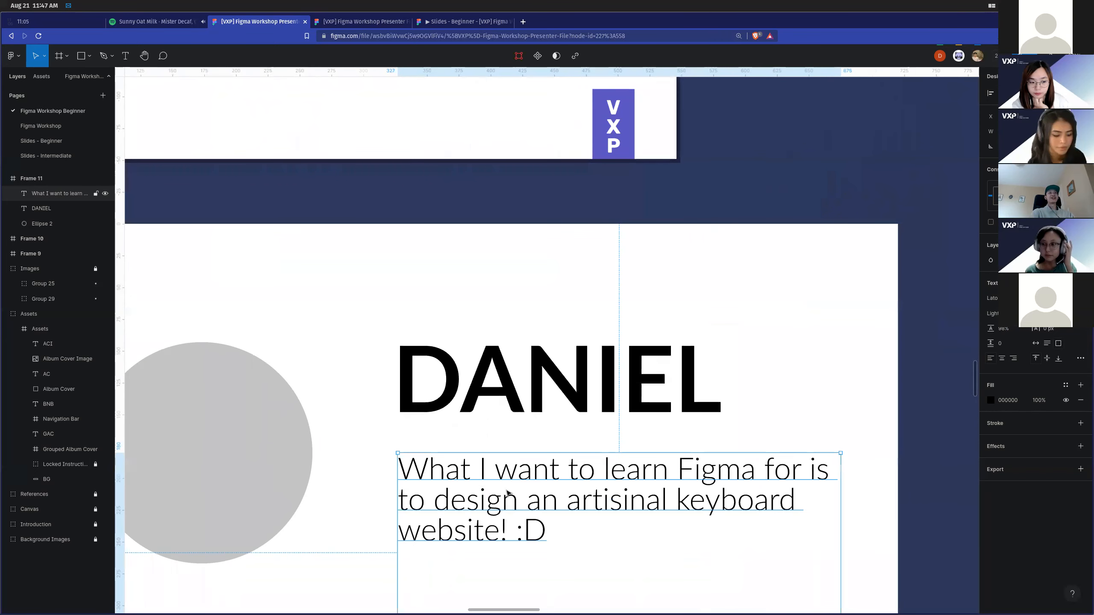
left_click_drag(502, 493, 506, 495)
scroll(506, 496, "down", 4)
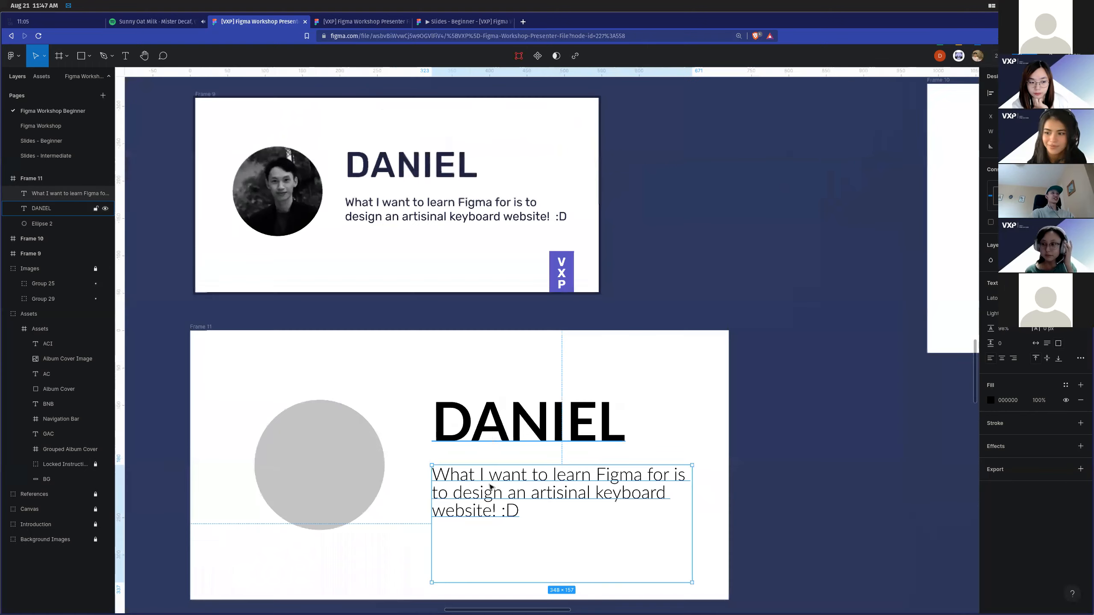
left_click(504, 430)
left_click_drag(503, 431, 506, 432)
Group the name heading with the paragraph in Frame 11 and move the group slightly down beside the circle.
left_click(596, 543)
mouse_move(635, 542)
left_mouse_down()
mouse_move(488, 433)
mouse_move(476, 389)
mouse_move(578, 523)
left_mouse_up()
left_click(477, 388)
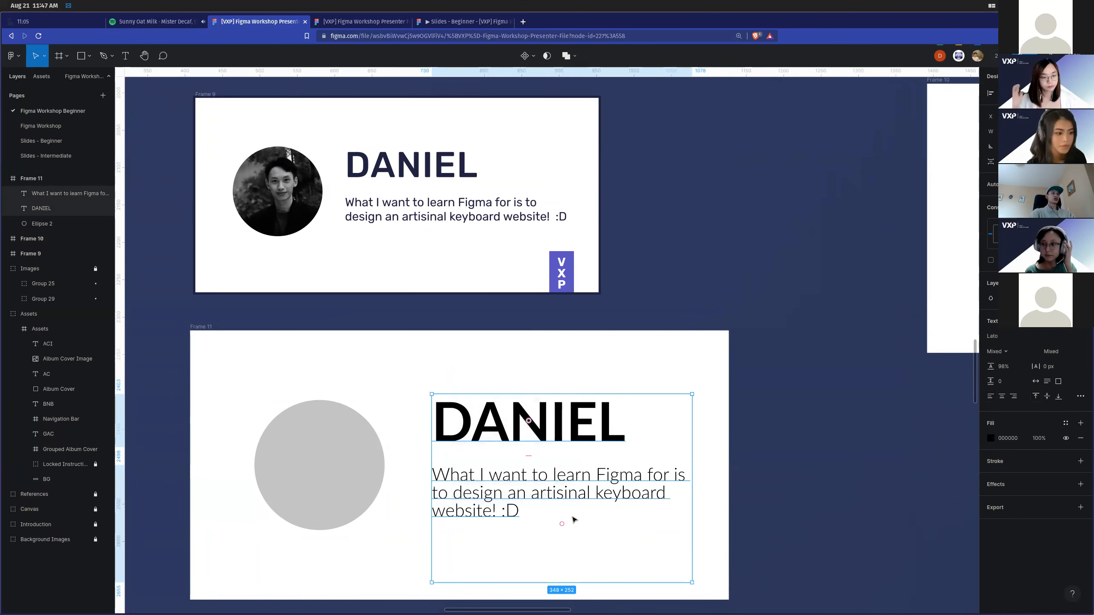
key("ctrl+g")
left_click_drag(514, 489, 506, 493)
left_click(370, 393)
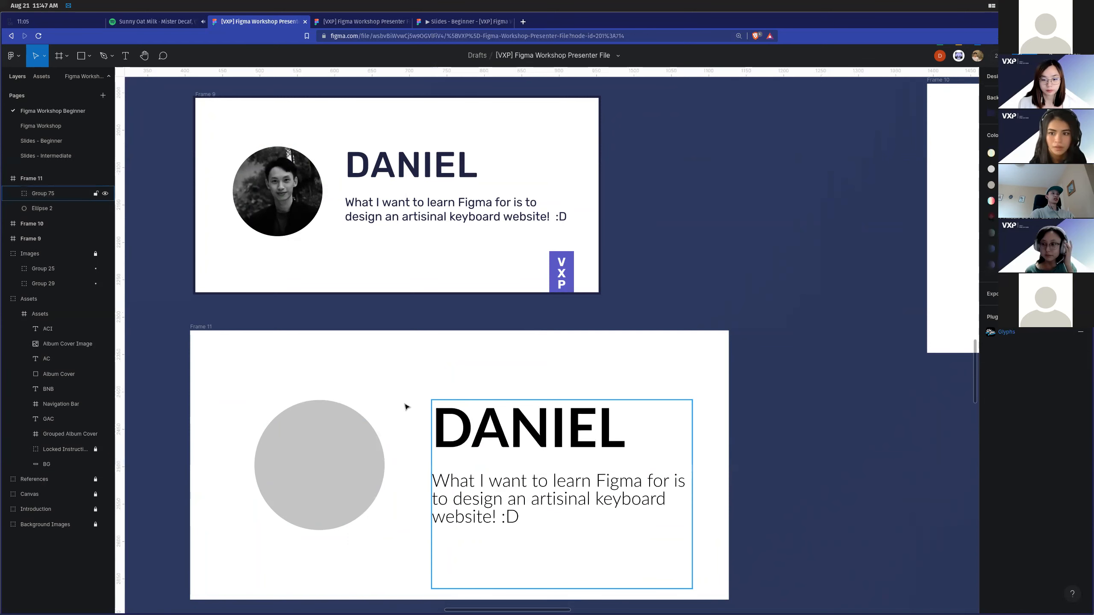
Shorten the paragraph's text box inside the group to about 348 × 79 so it ends just below the last line.
scroll(435, 466, "left", 2)
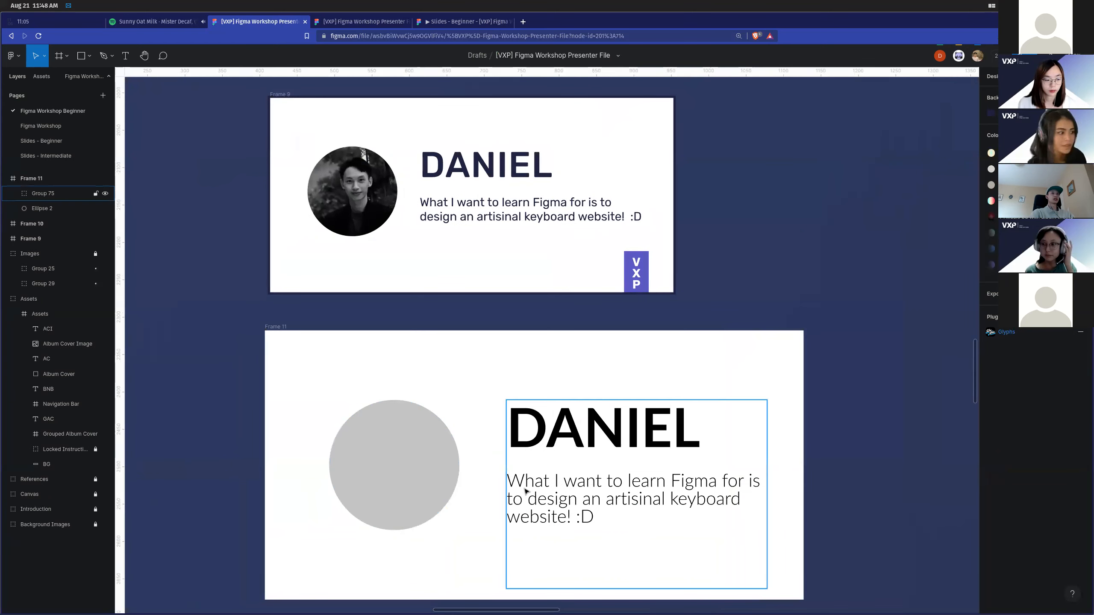
double_click(534, 498)
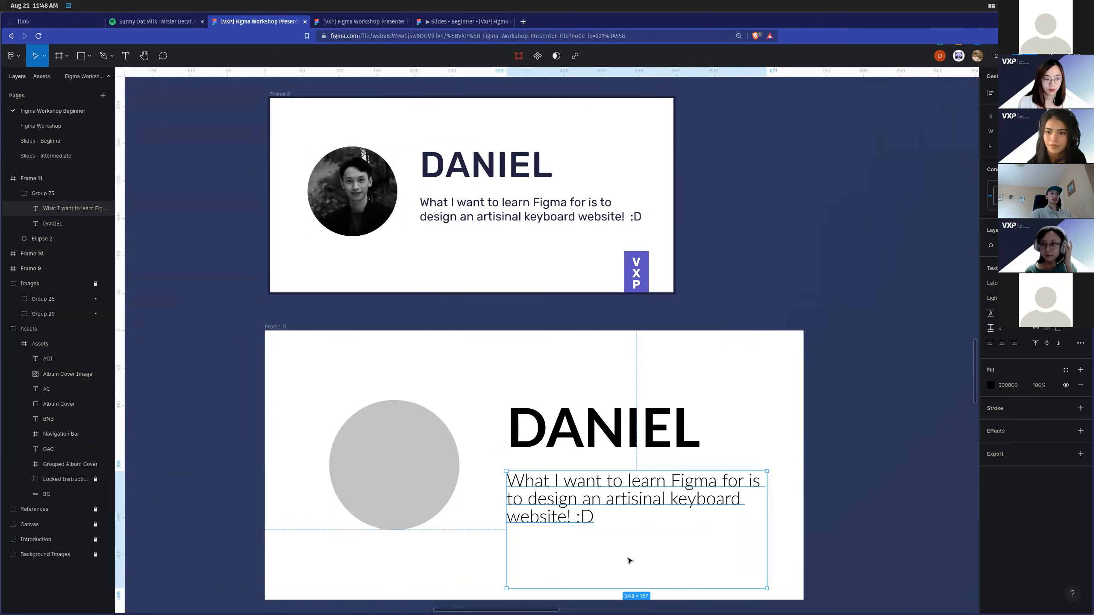
left_click_drag(624, 589, 623, 531)
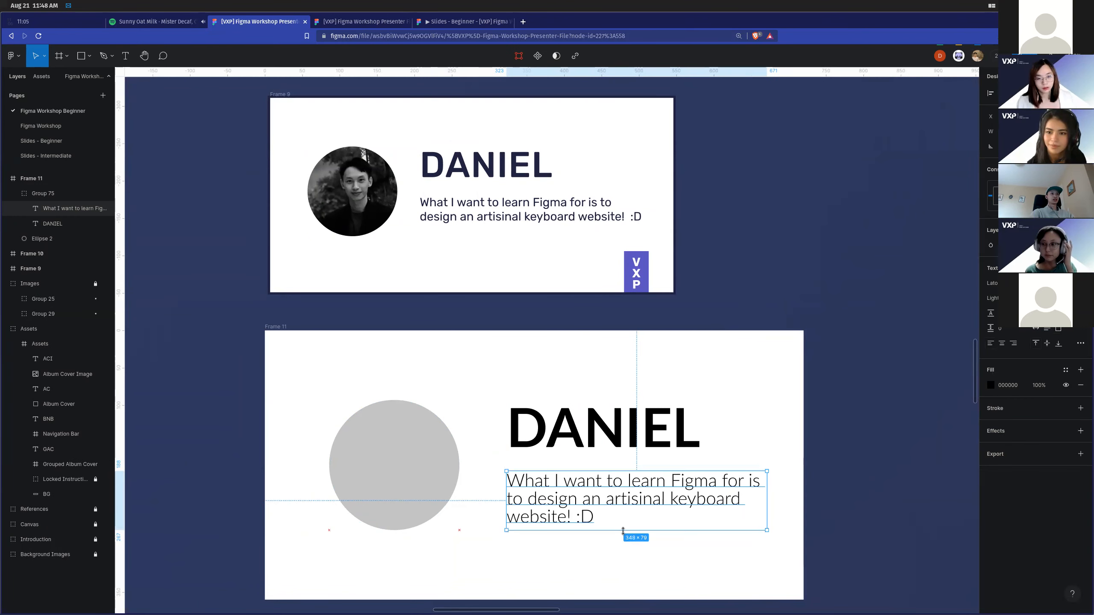
left_click(614, 562)
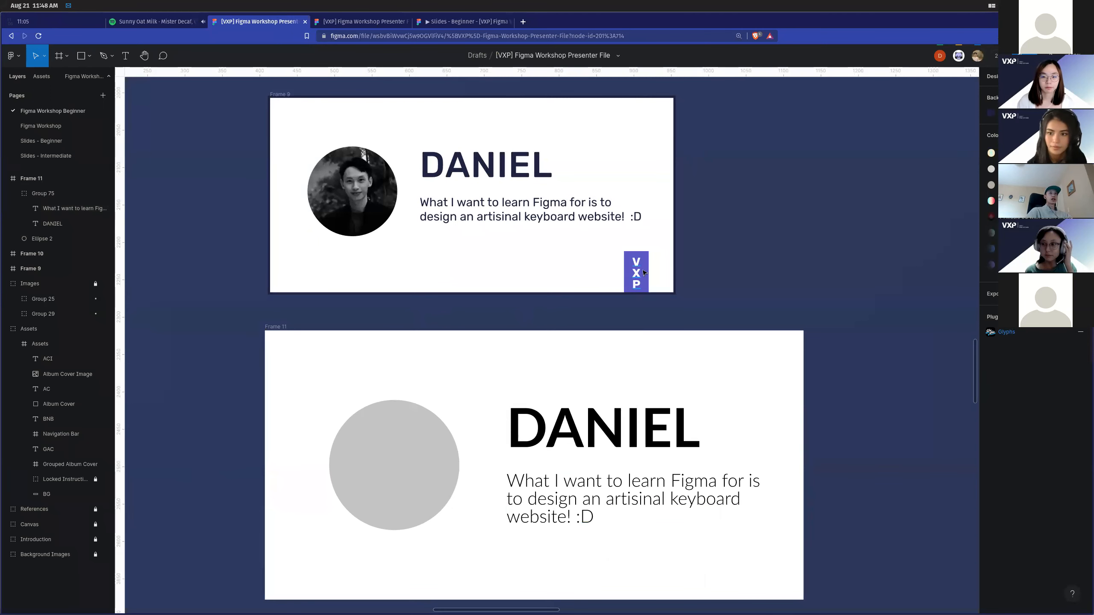
Draw a rectangle about 37 × 70 near the lower right corner of Frame 11, resting on the frame's bottom edge.
scroll(686, 442, "down", 3)
key("r")
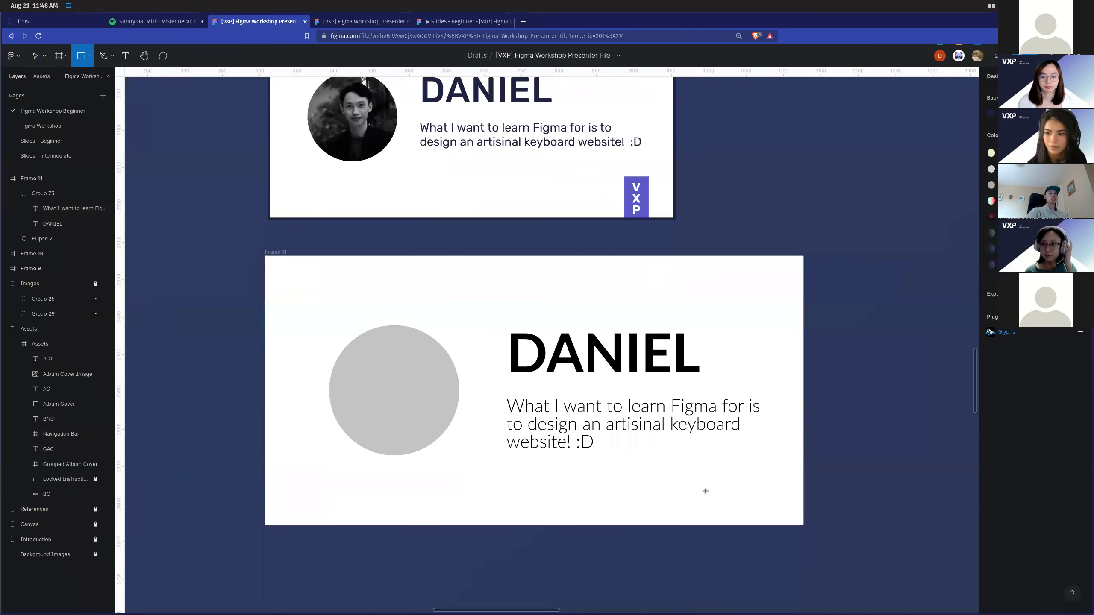
left_click_drag(699, 484, 726, 492)
left_click(751, 495)
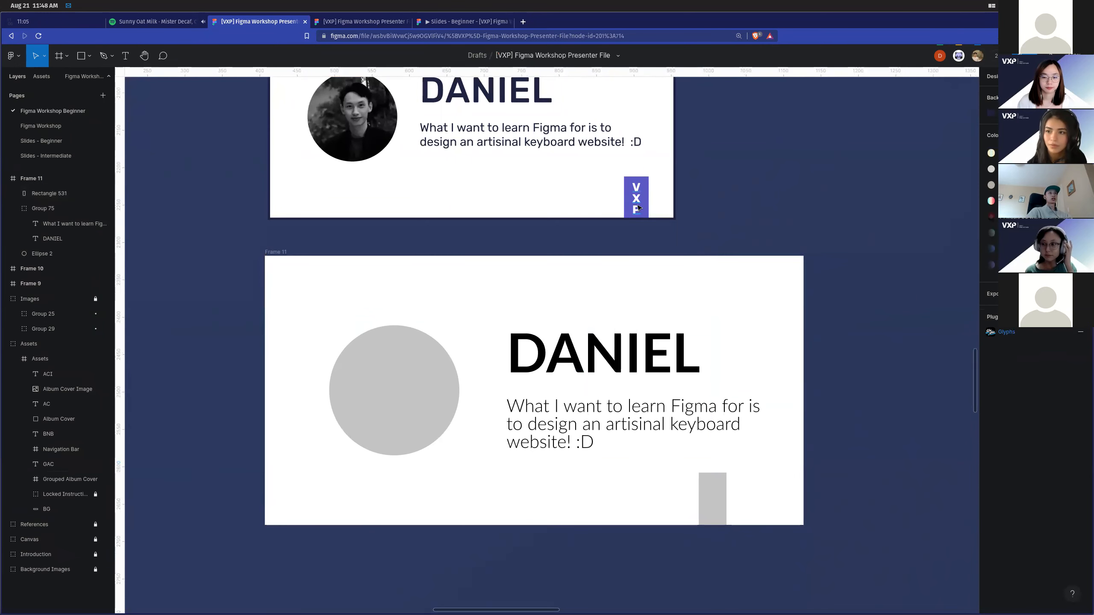
Add the text "v x p" with one letter per line and centre it over the small rectangle in Frame 11.
key("t")
left_click(710, 485)
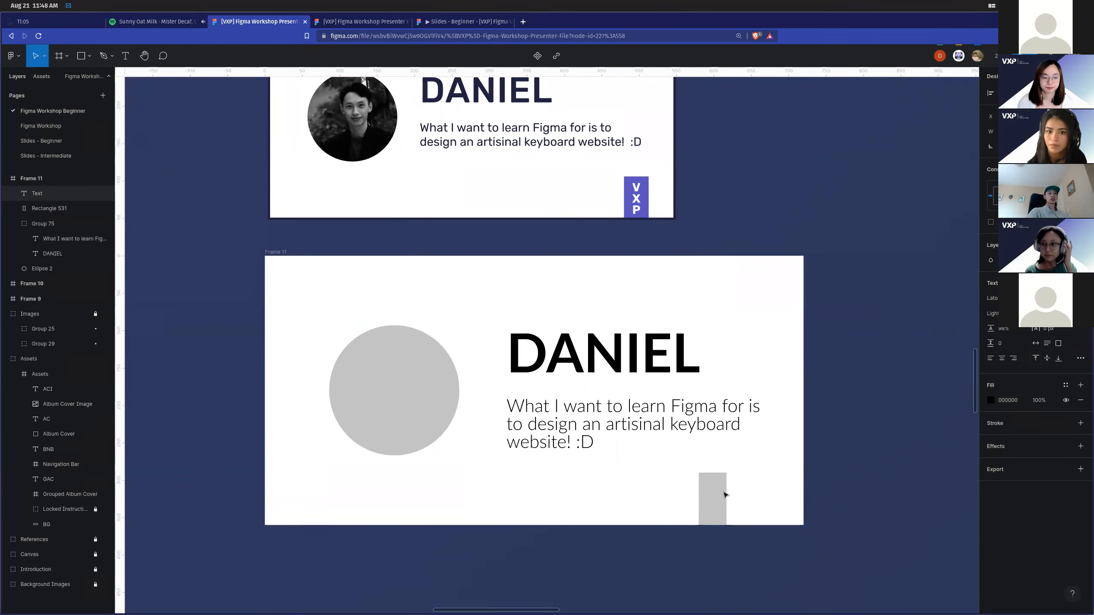
scroll(725, 495, "up", 3)
type("v")
key("Return")
type("x")
key("Return")
type("p")
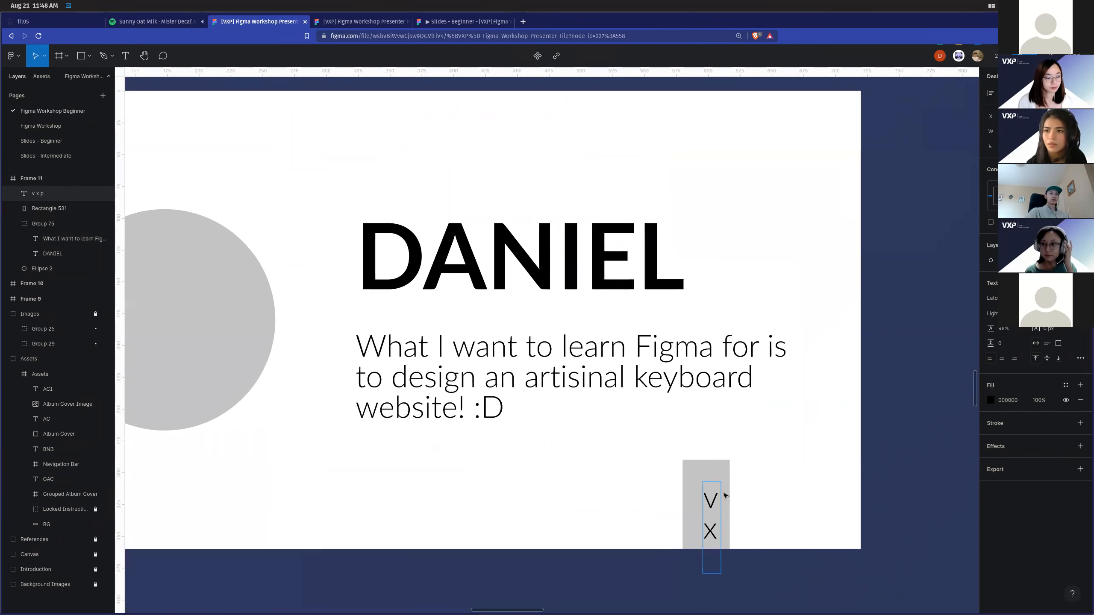
key("Escape")
left_click_drag(712, 508, 707, 482)
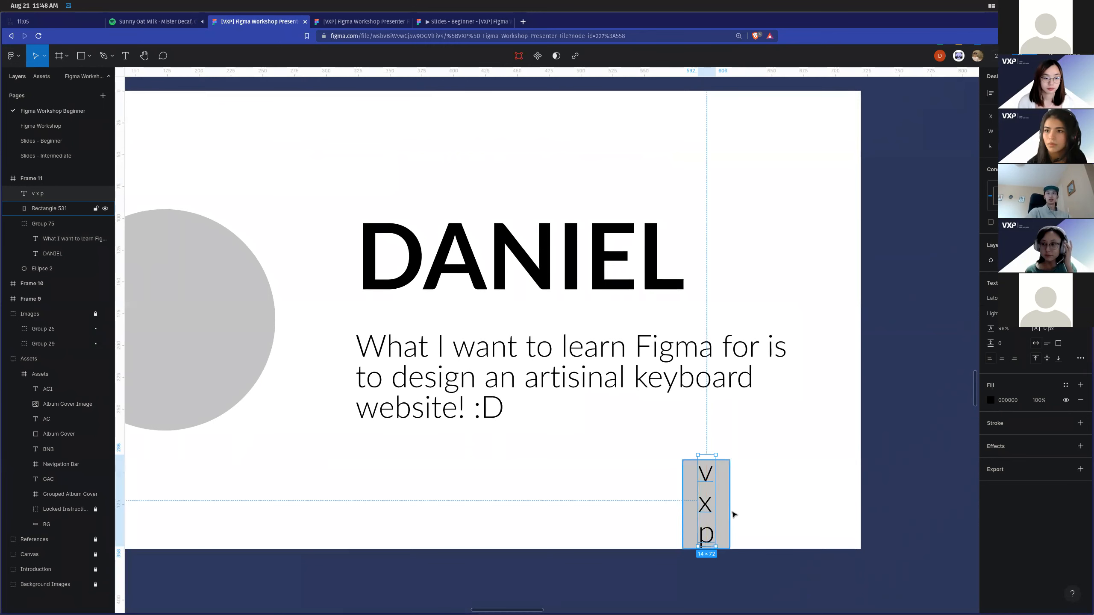
Try the Bold and ExtraBold weights on the stacked "v x p" text.
left_click(993, 314)
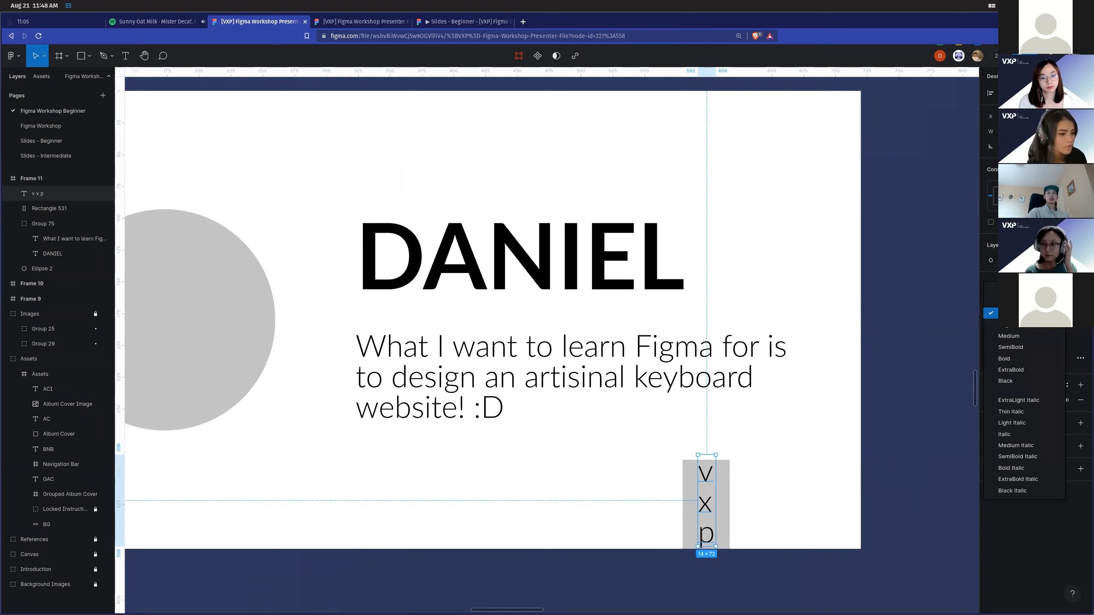
left_click(1004, 359)
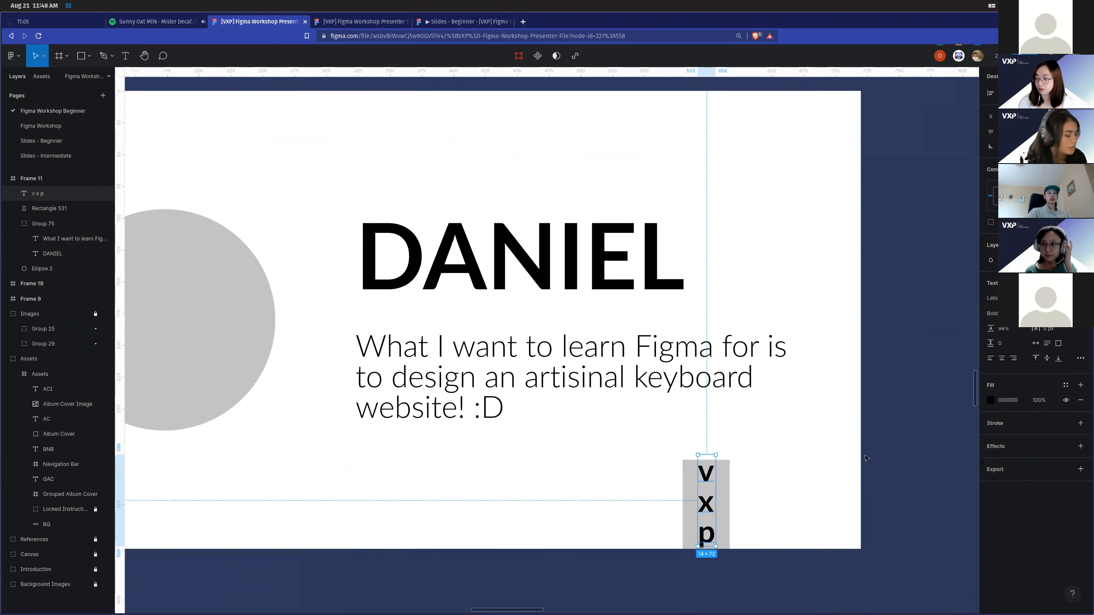
left_click(799, 492)
left_click(702, 542)
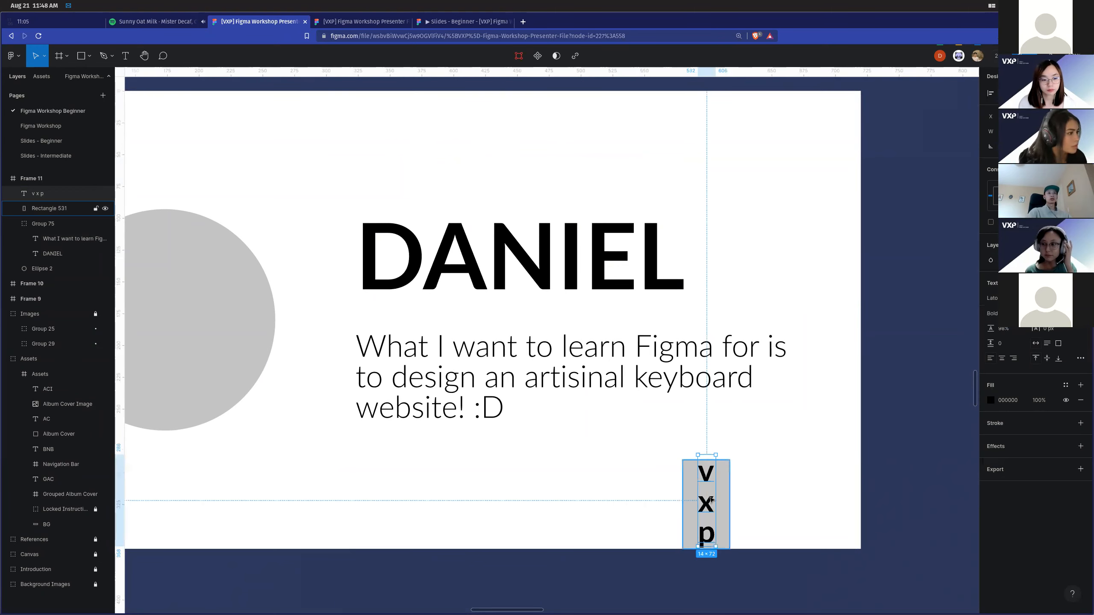
left_click(1007, 326)
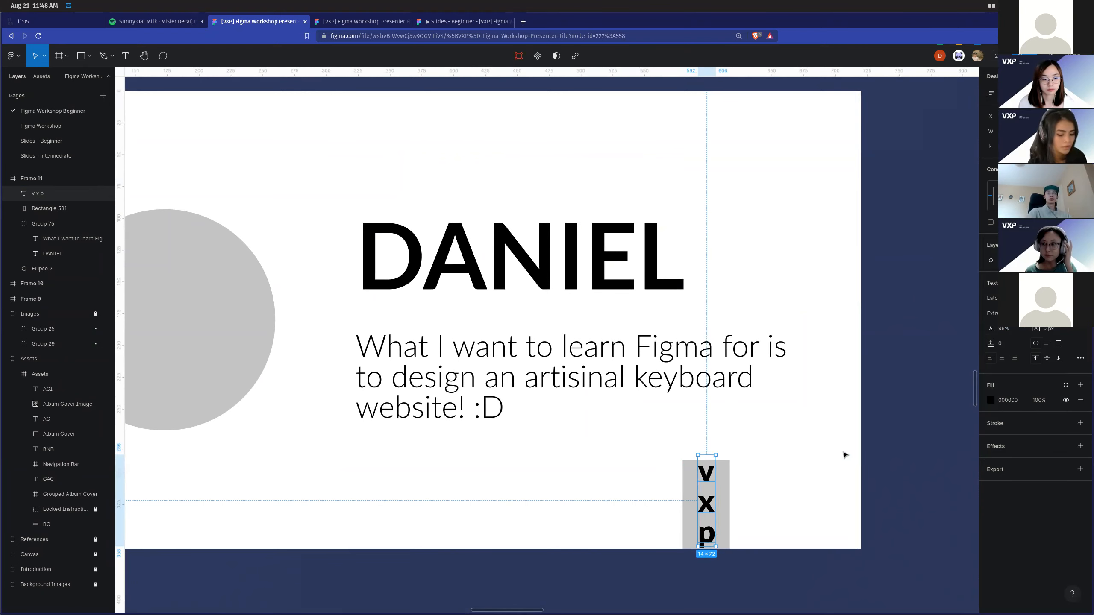
Change the stacked "v x p" text to the Rubik font in Bold weight.
left_click(993, 298)
type("Rubi")
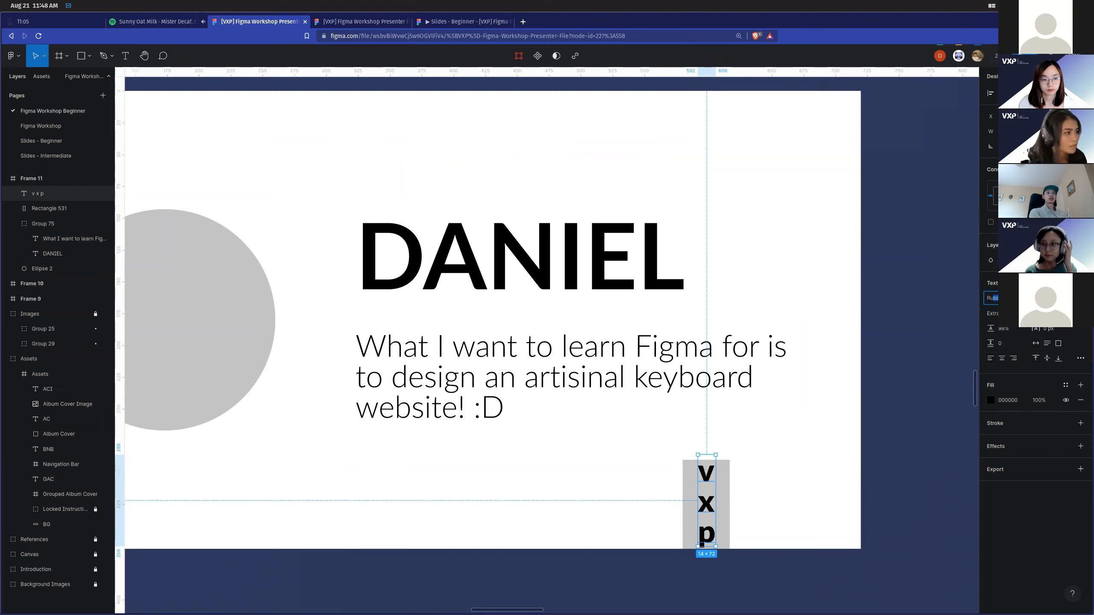
key("Return")
left_click(1008, 313)
left_click(1008, 302)
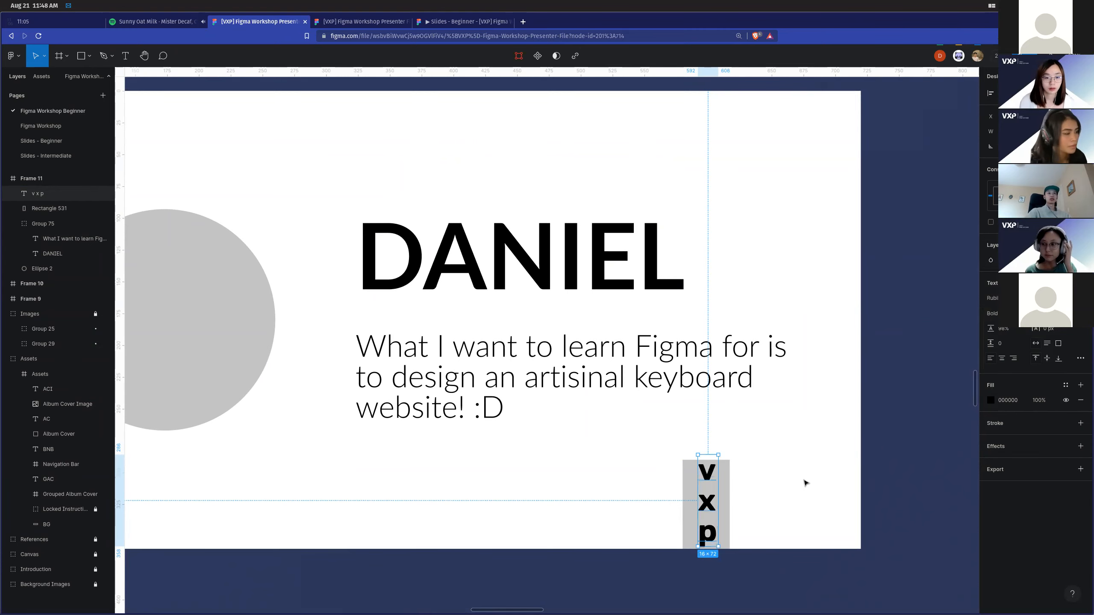
Change both the name heading and the paragraph in Frame 11 to the Rubik font.
scroll(806, 482, "up", 5)
scroll(771, 486, "right", 1)
scroll(755, 491, "down", 5)
left_click(595, 473)
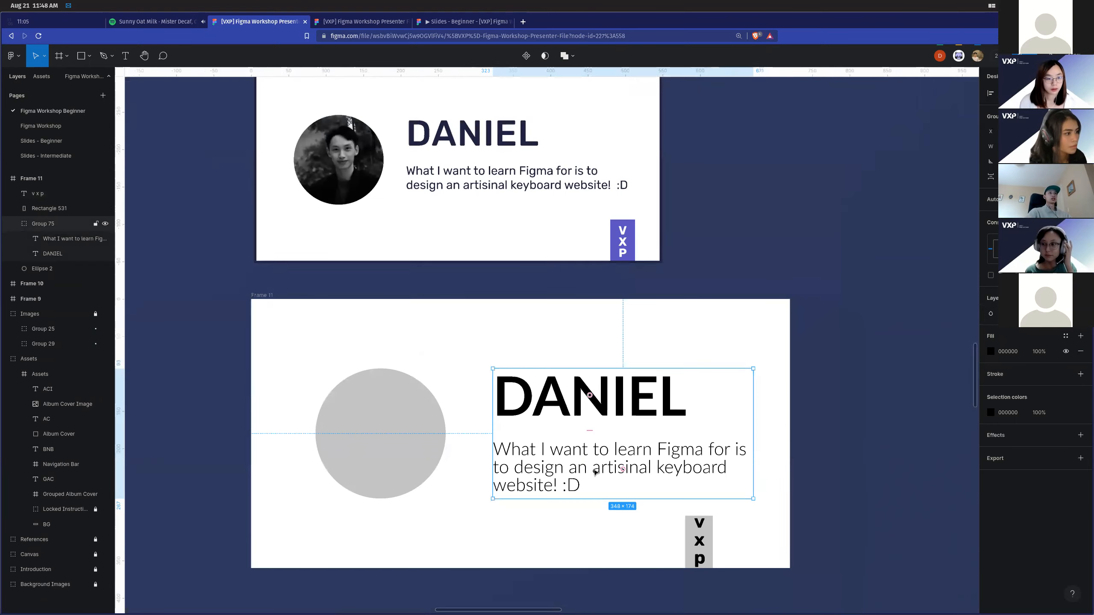
double_click(562, 492)
left_click(579, 400, "shift")
scroll(678, 527, "up", 4)
left_click(1004, 326)
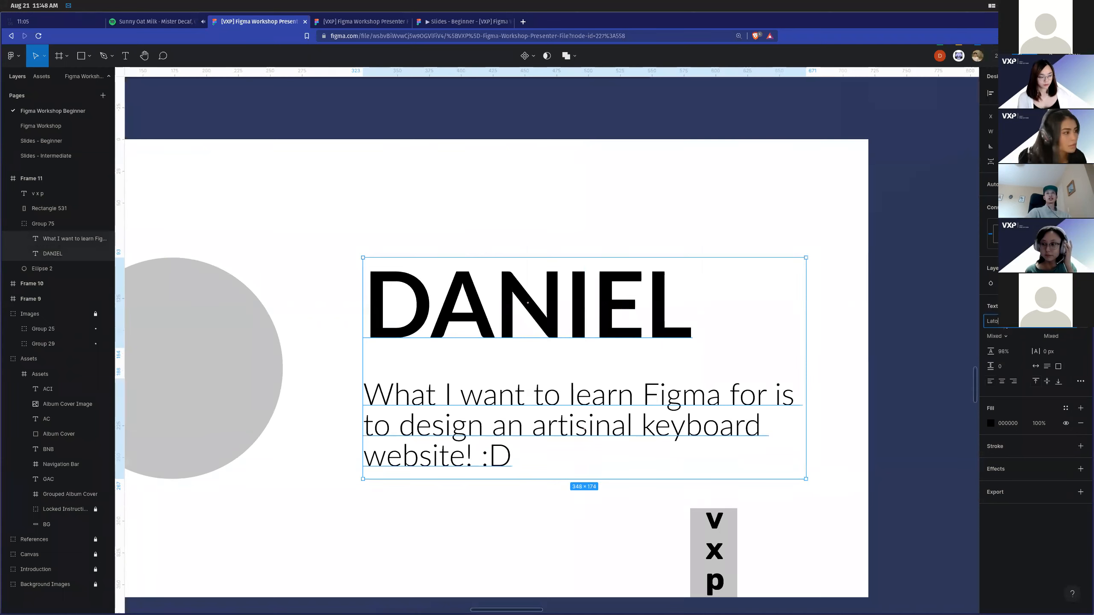
left_click(1085, 324)
left_click(1085, 325)
left_click(1063, 325)
type("Rubik")
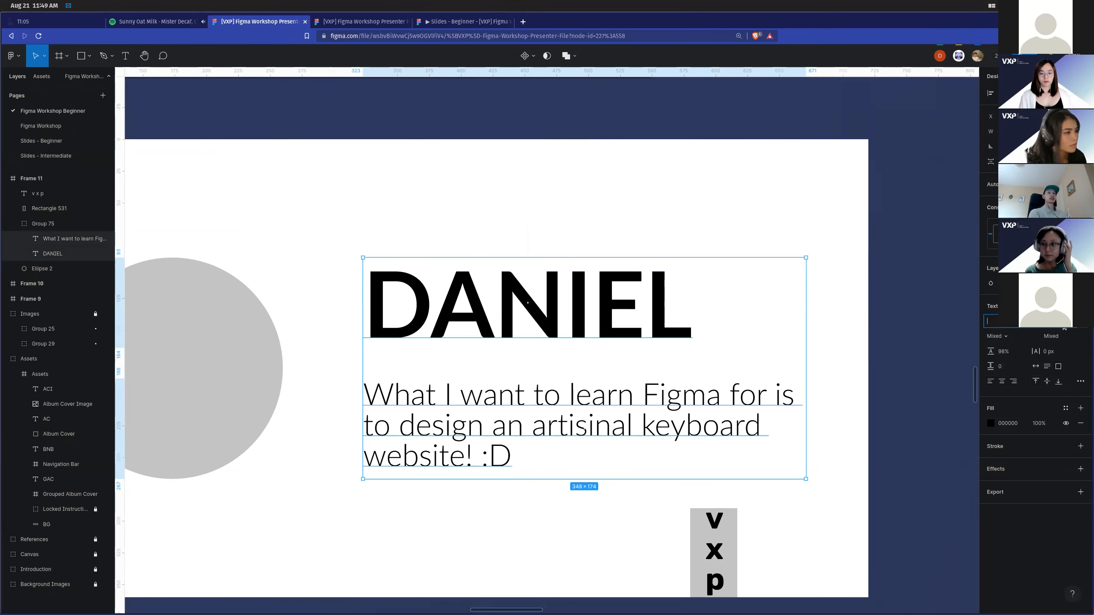
key("Return")
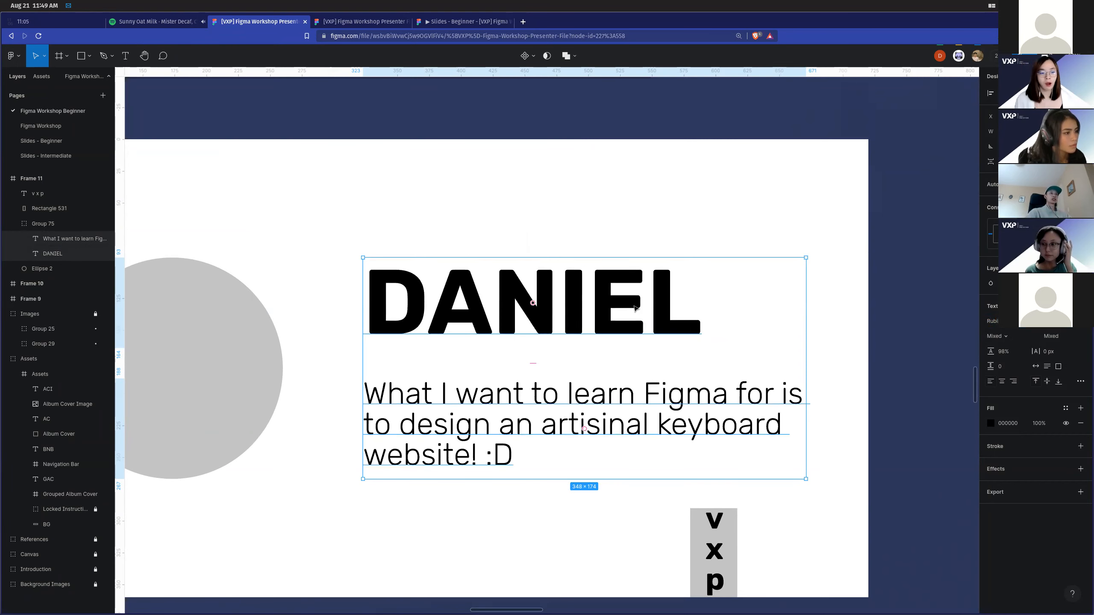
left_click(610, 225)
Extend the rectangle behind the "v x p" text upward to about 37 × 78, keeping its bottom edge in place.
scroll(637, 439, "down", 2)
scroll(637, 444, "down", 2)
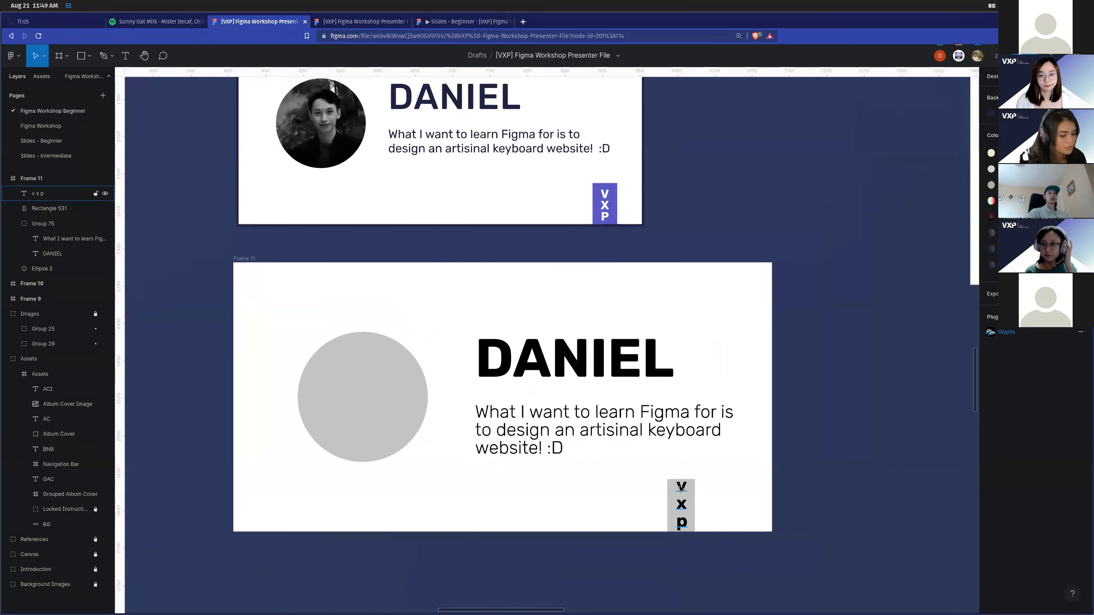
left_click(685, 503)
scroll(706, 515, "up", 5)
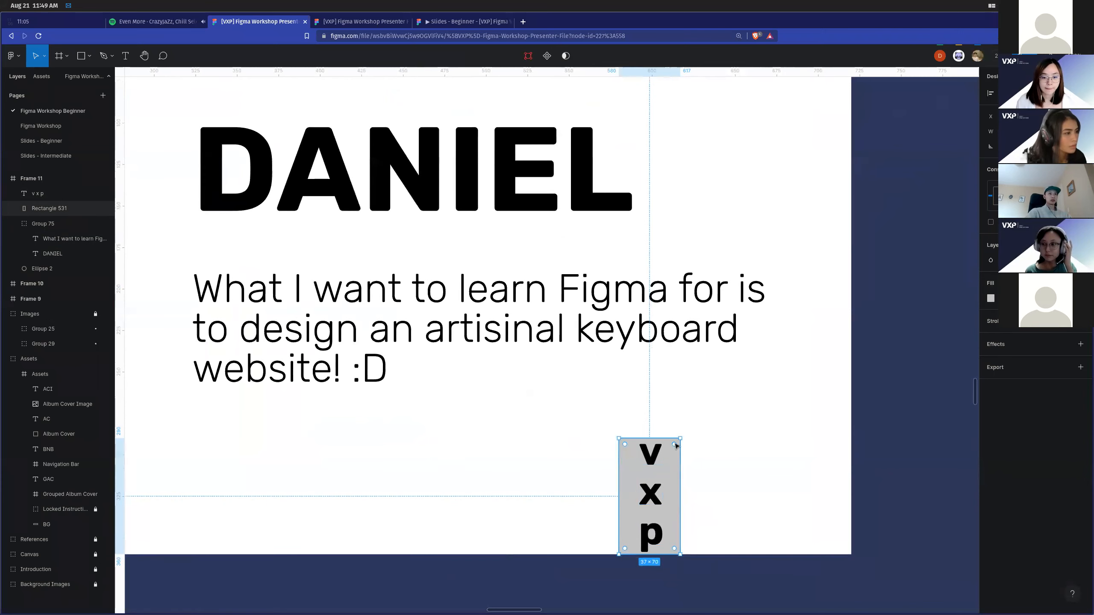
left_click_drag(670, 436, 670, 424)
left_click(696, 454)
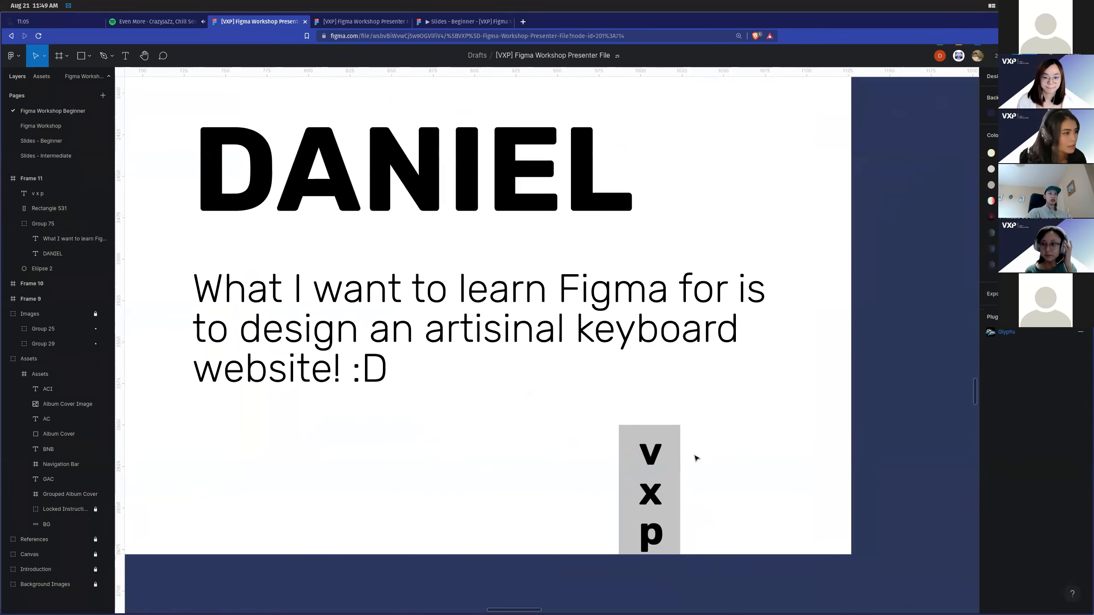
Nudge the stacked "v x p" text one unit left and one unit up over the rectangle.
scroll(685, 474, "up", 3)
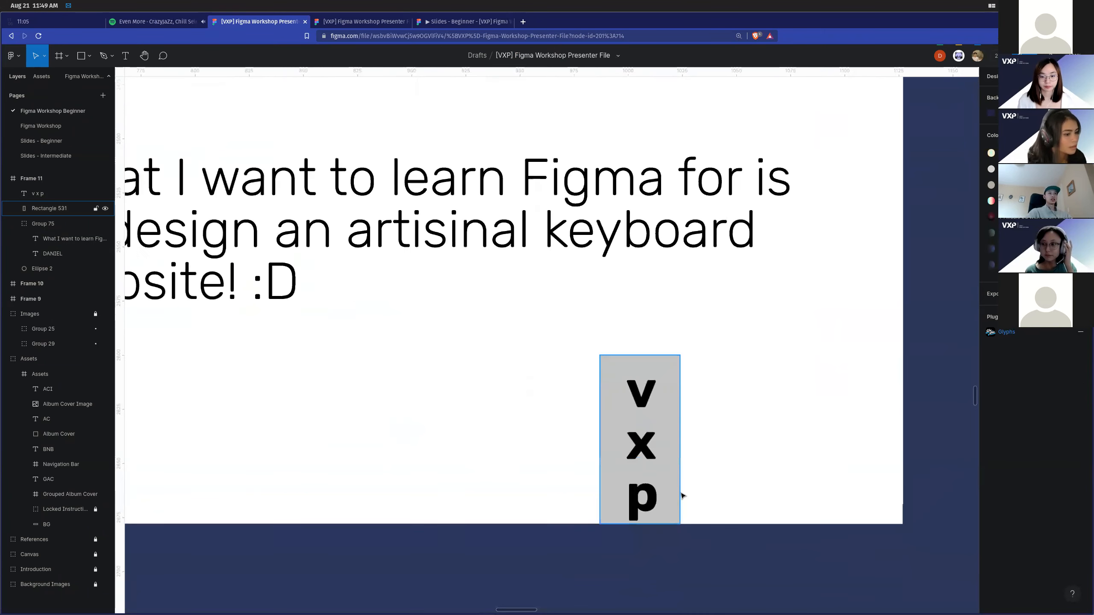
double_click(644, 456)
key("Escape")
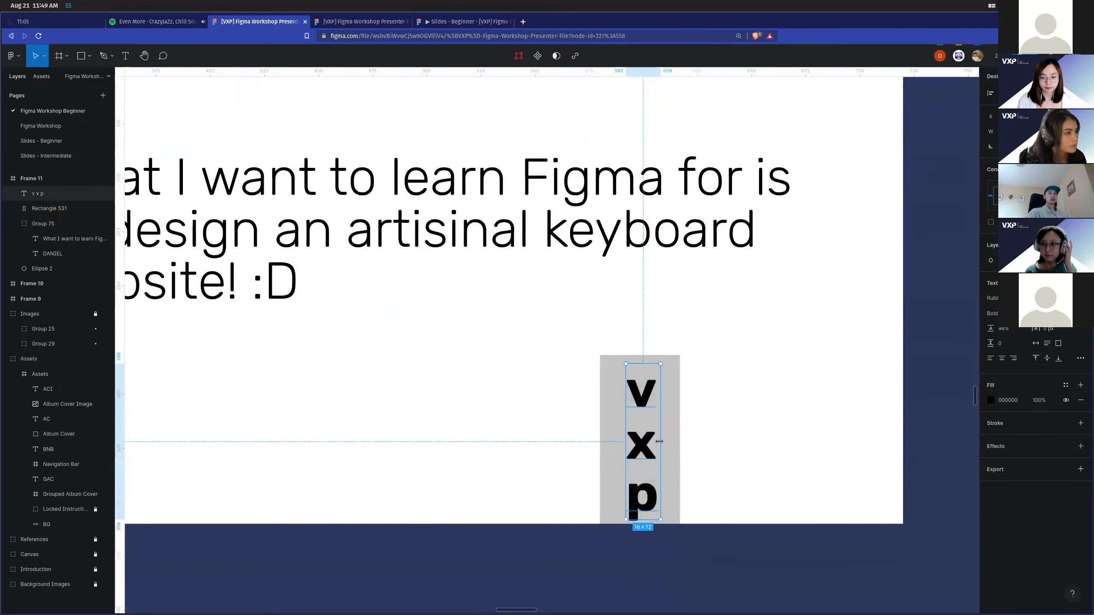
key("Left")
key("Up")
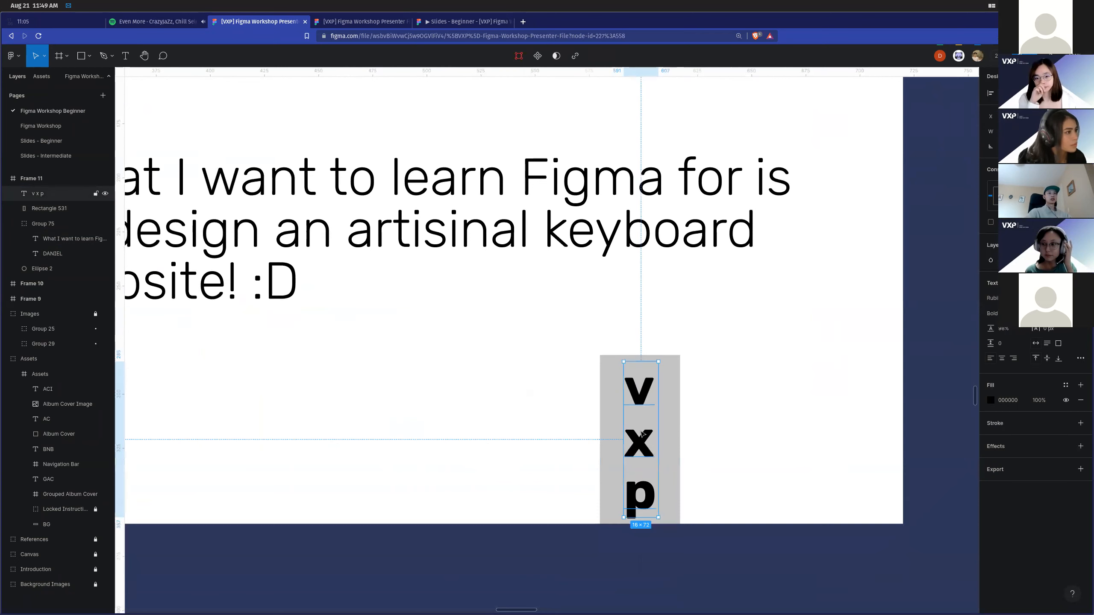
Shorten the "v x p" text box to about 16 × 68 and align it to the rectangle's top edge, horizontally centred.
left_click_drag(639, 359, 639, 368)
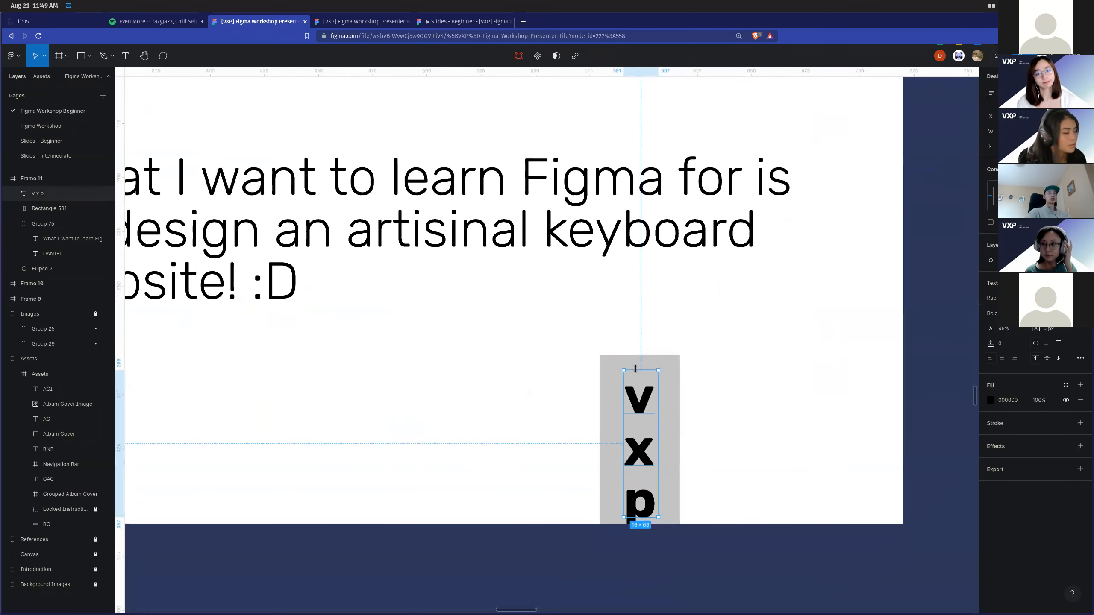
left_click_drag(639, 408, 640, 391)
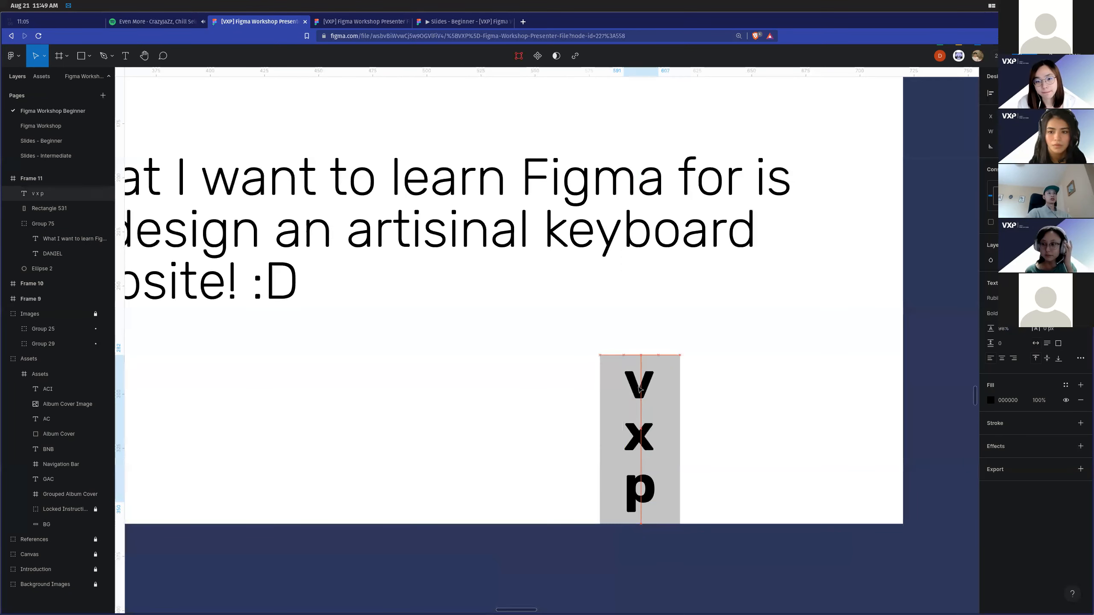
left_click(722, 390)
scroll(726, 446, "up", 3, "ctrl")
left_click(706, 413)
Fill the rectangle behind the "v x p" text with the purple sampled from the VXP tag on the reference card.
left_click(731, 381)
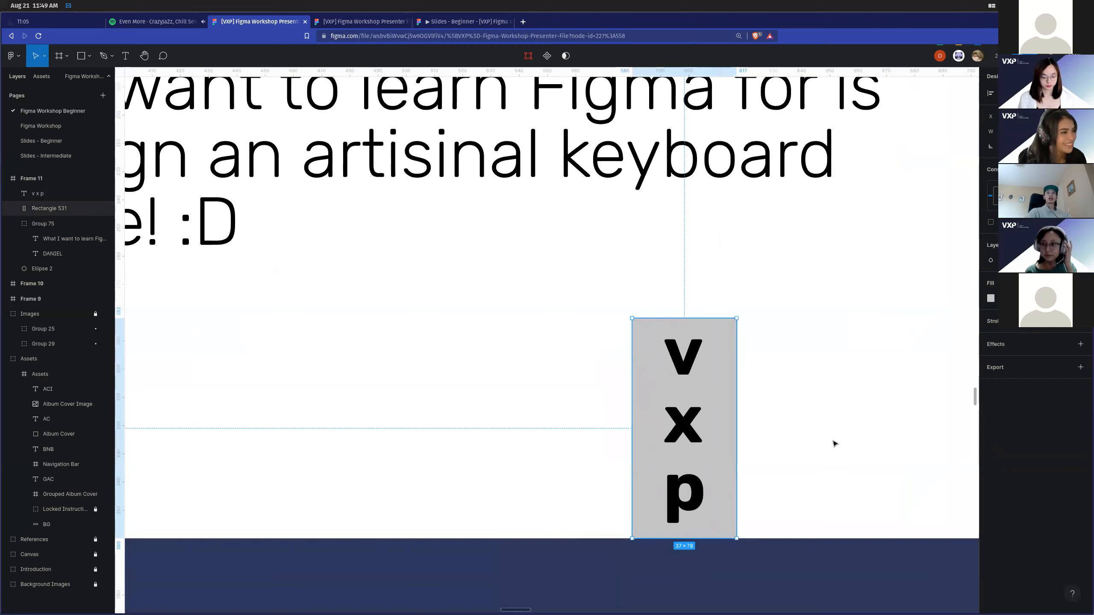
scroll(832, 467, "down", 3, "ctrl")
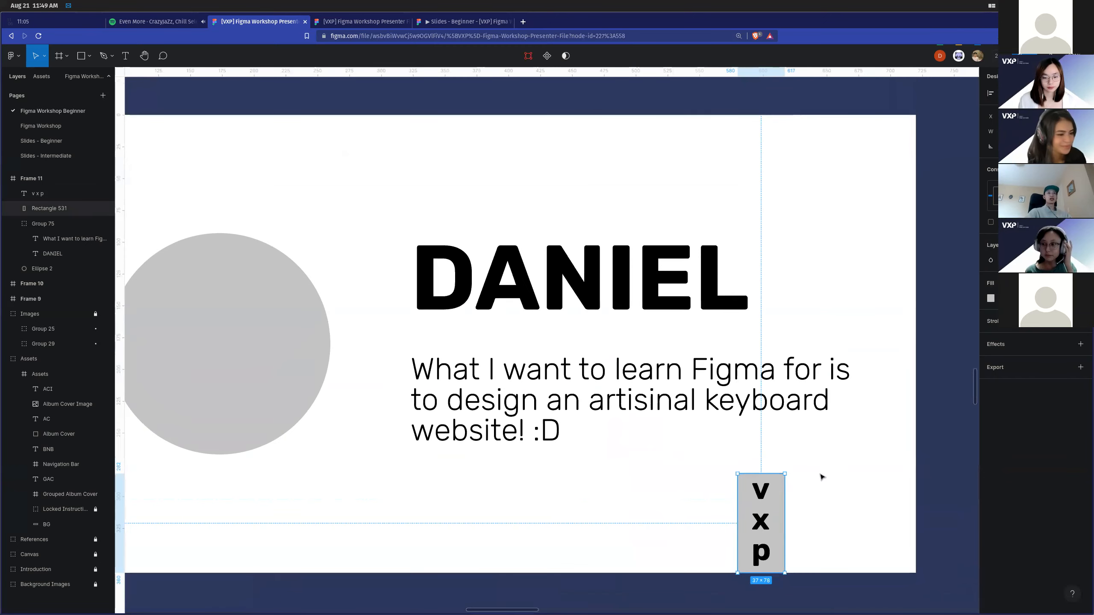
scroll(824, 476, "down", 1, "ctrl")
scroll(821, 476, "down", 1, "ctrl")
scroll(821, 476, "up", 1, "ctrl")
scroll(810, 517, "up", 3, "ctrl")
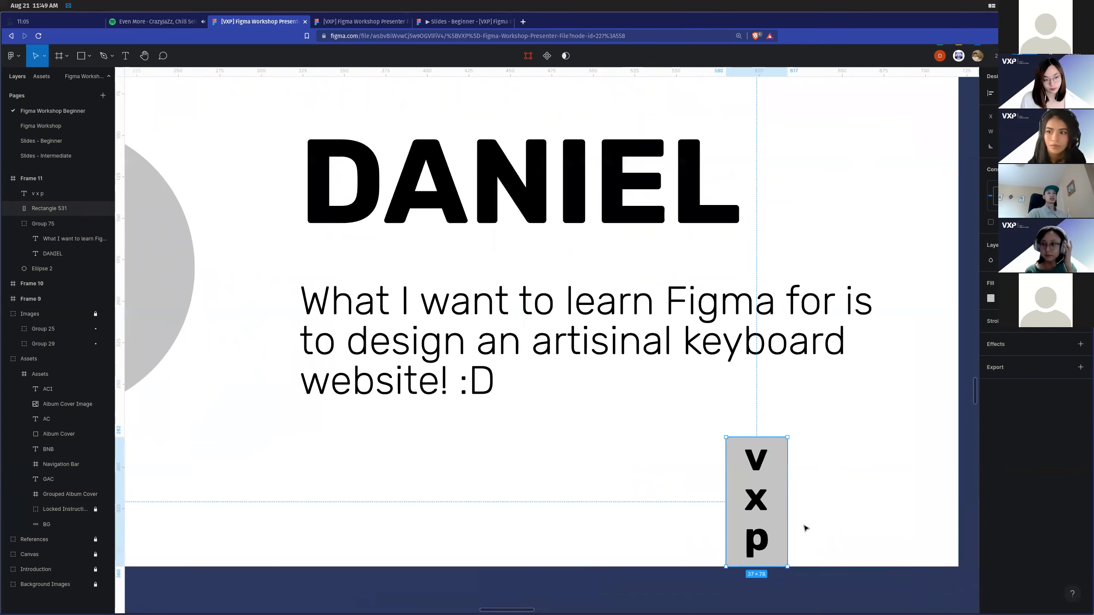
scroll(795, 526, "down", 3, "ctrl")
scroll(726, 516, "up", 2)
scroll(759, 450, "down", 2)
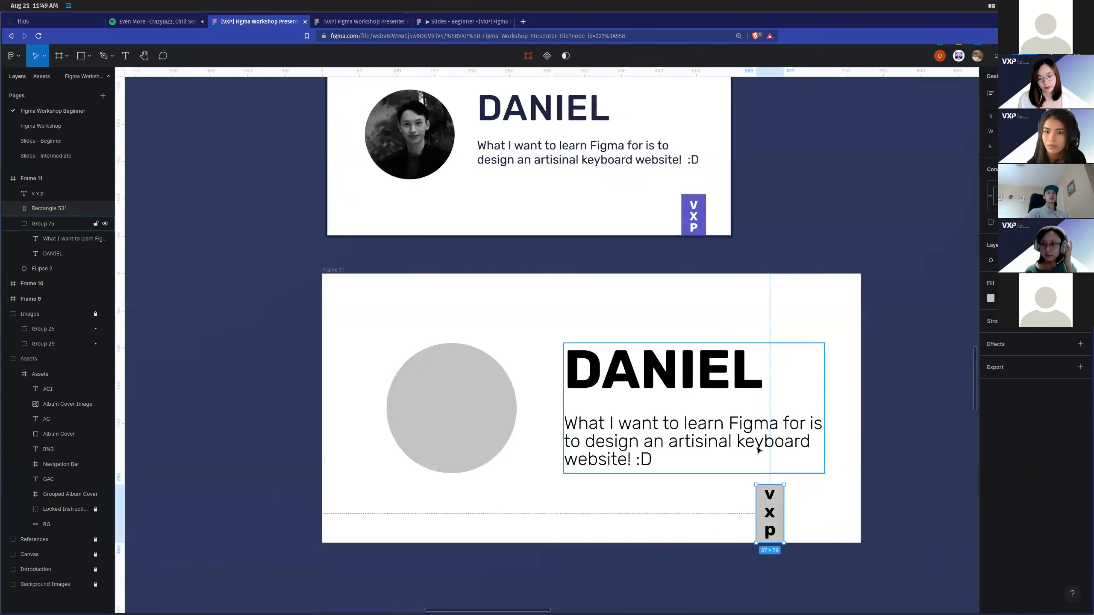
left_click(990, 299)
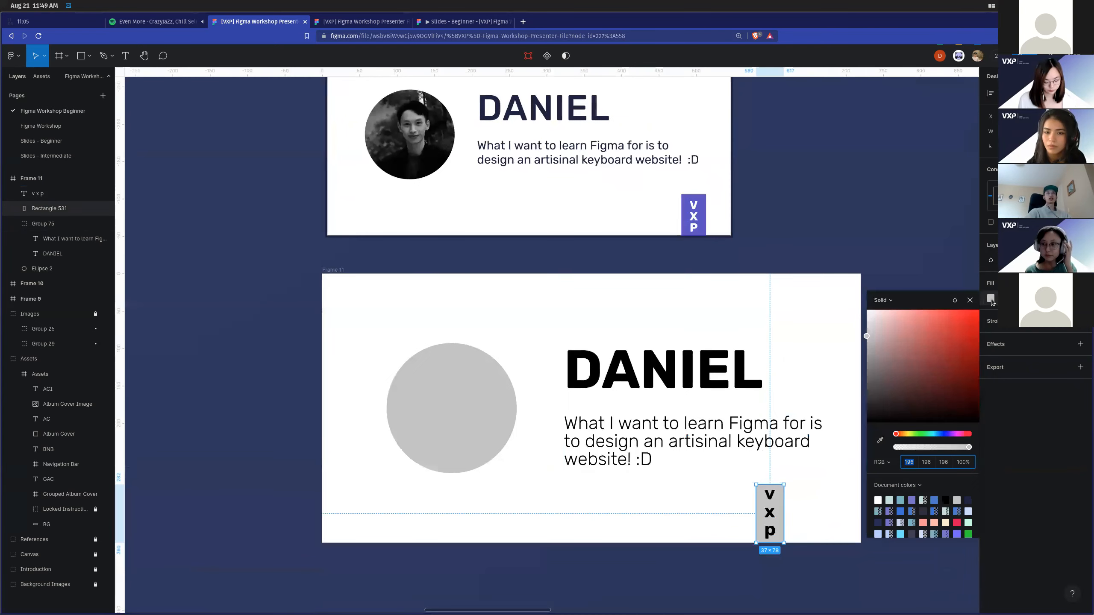
left_click(880, 442)
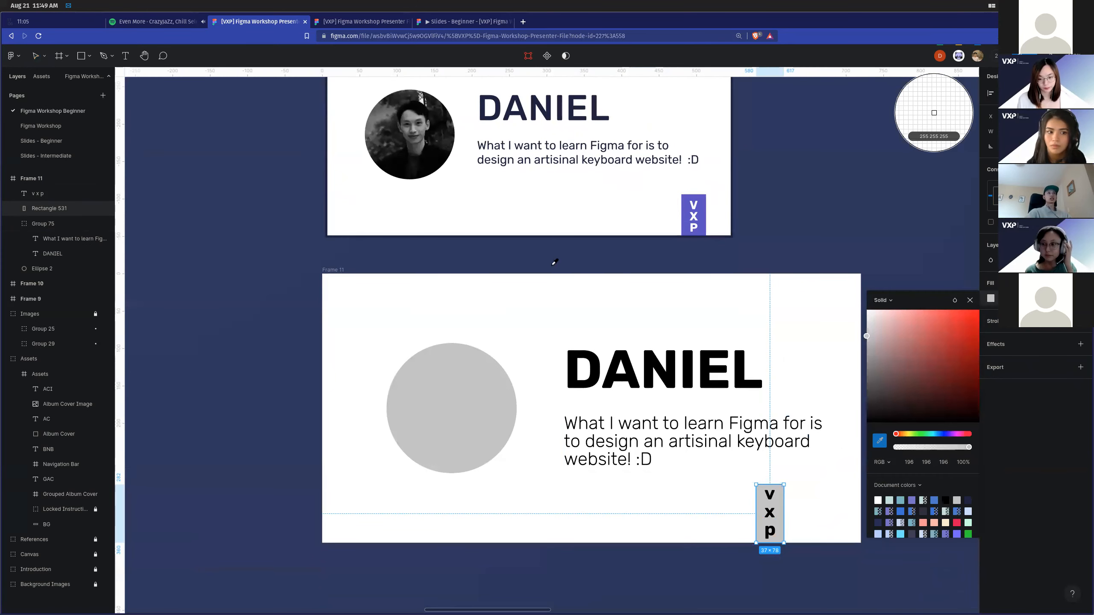
scroll(683, 222, "up", 6)
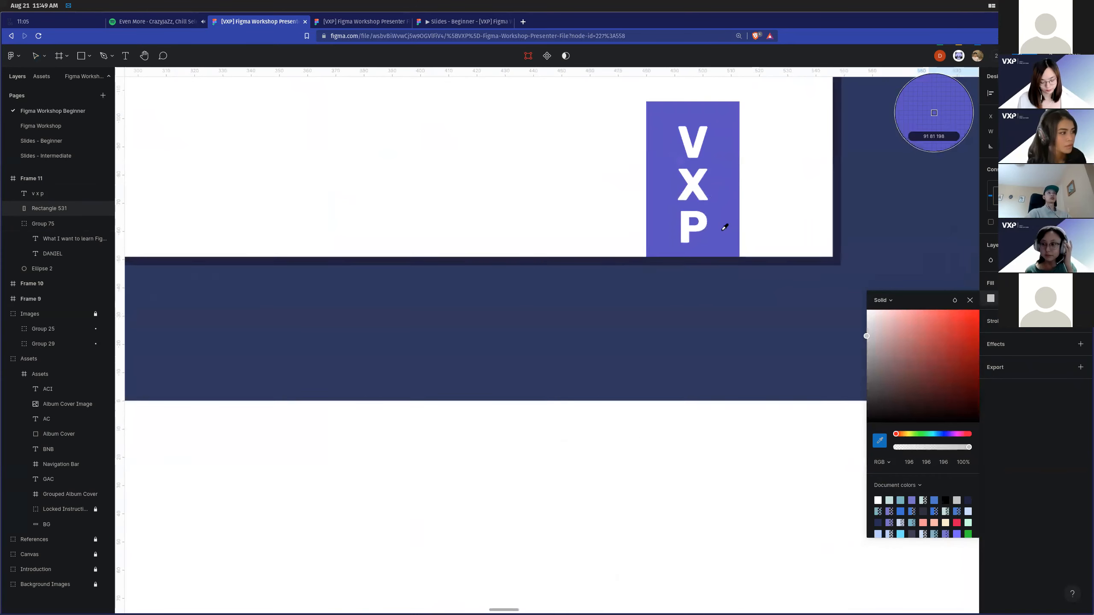
scroll(727, 237, "down", 3)
scroll(725, 281, "up", 8)
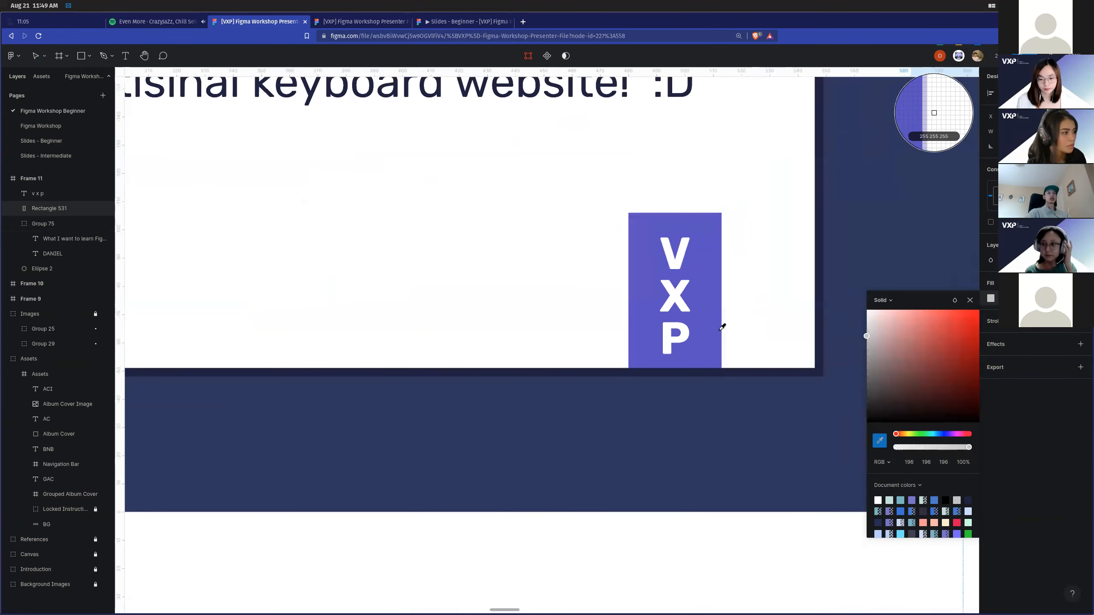
left_click(698, 330)
scroll(699, 337, "down", 5)
scroll(727, 403, "down", 3)
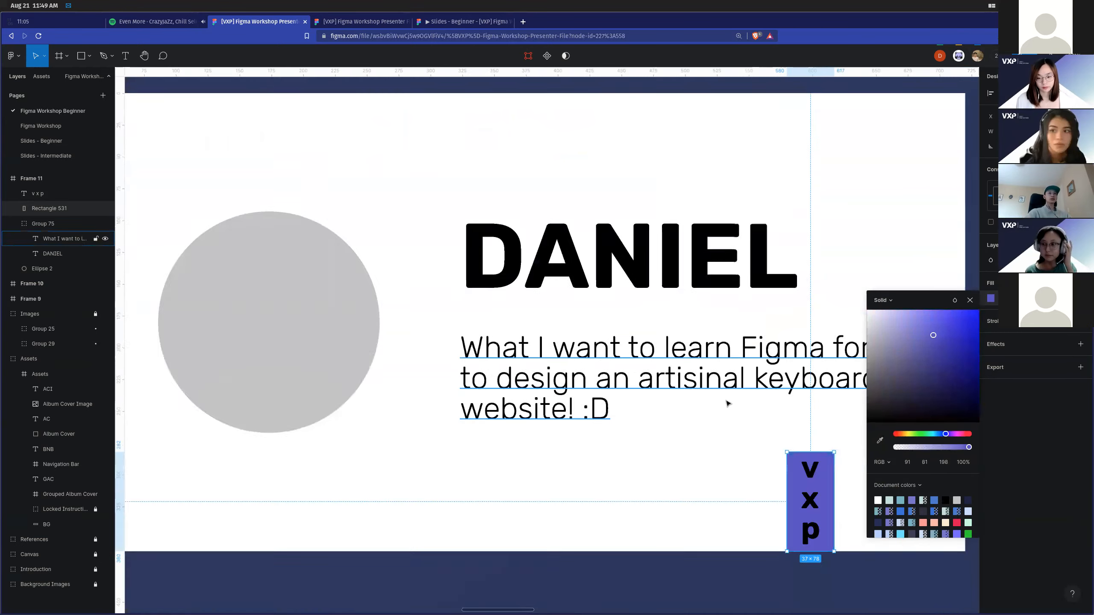
scroll(757, 436, "up", 4)
scroll(799, 460, "down", 2)
left_click(1007, 360)
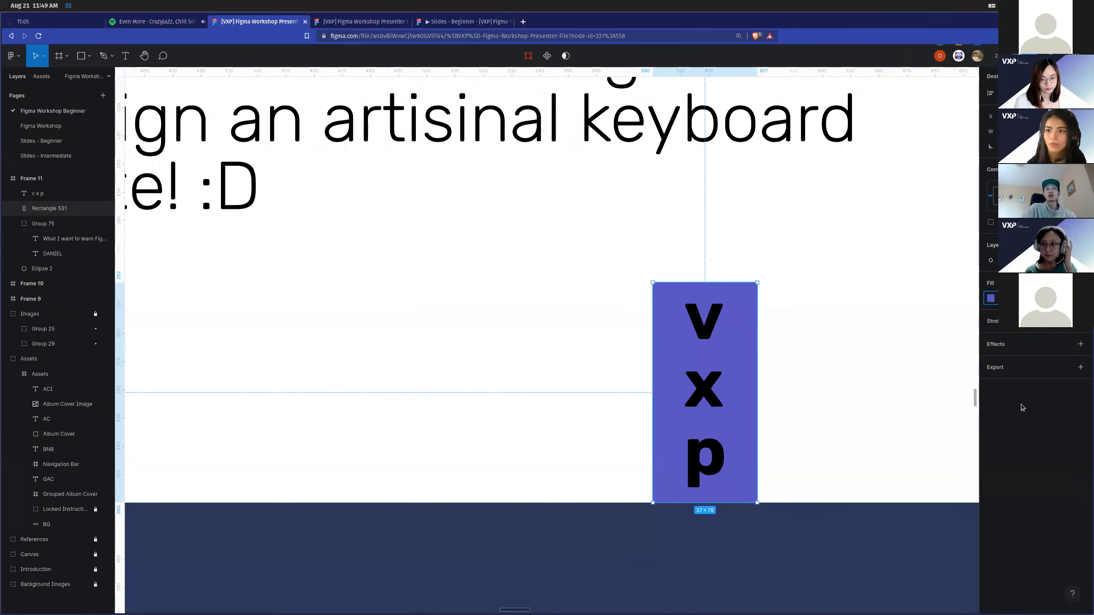
Try a brighter purple fill on the rectangle behind the "v x p" text and undo the colour change.
left_click(863, 425)
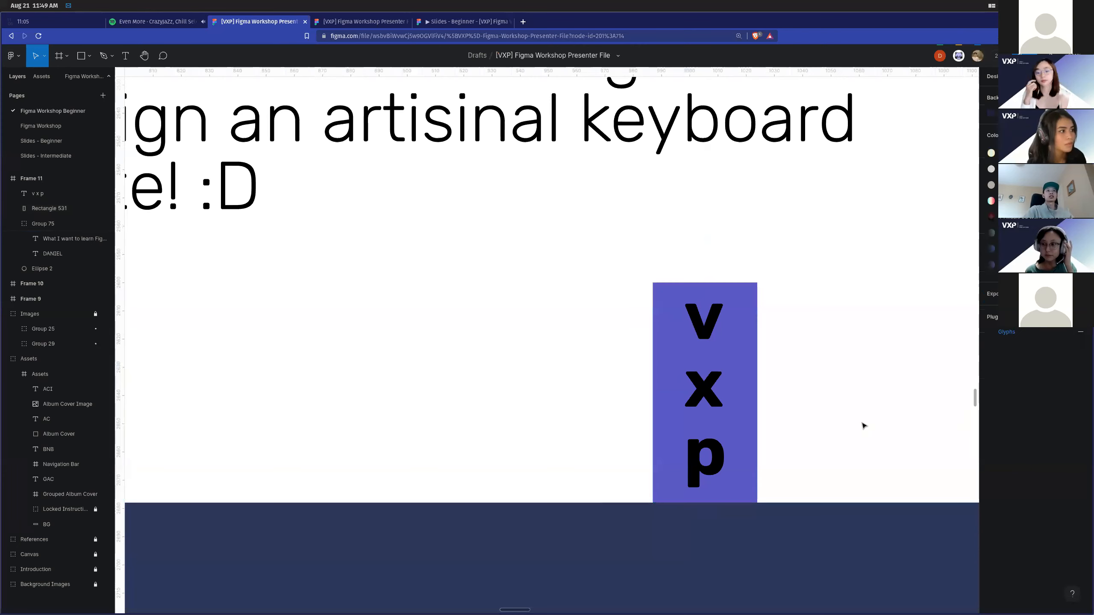
left_click(713, 399)
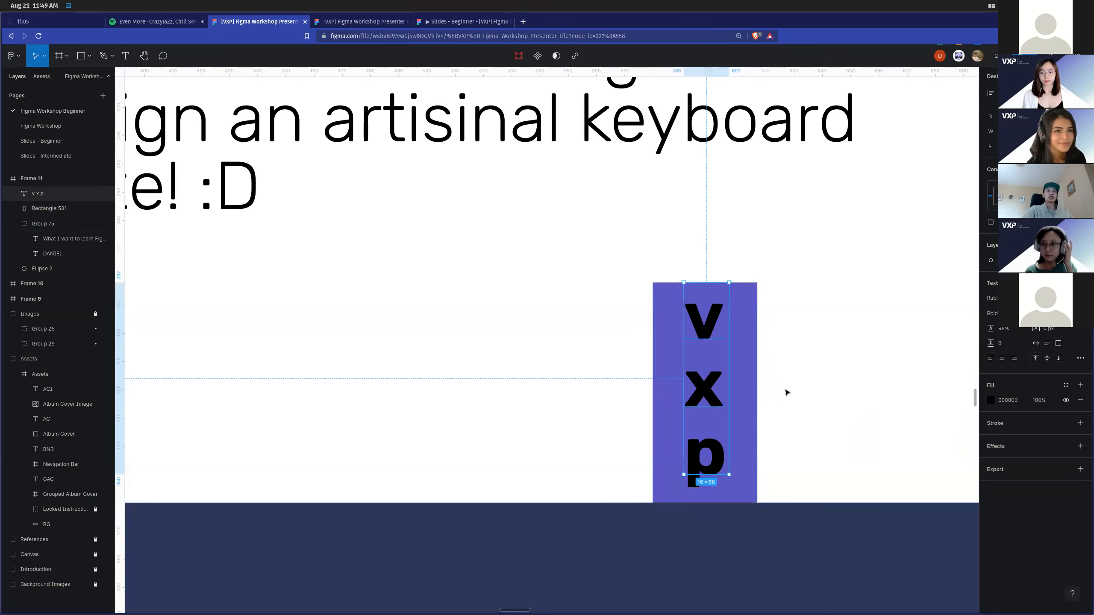
left_click(990, 298)
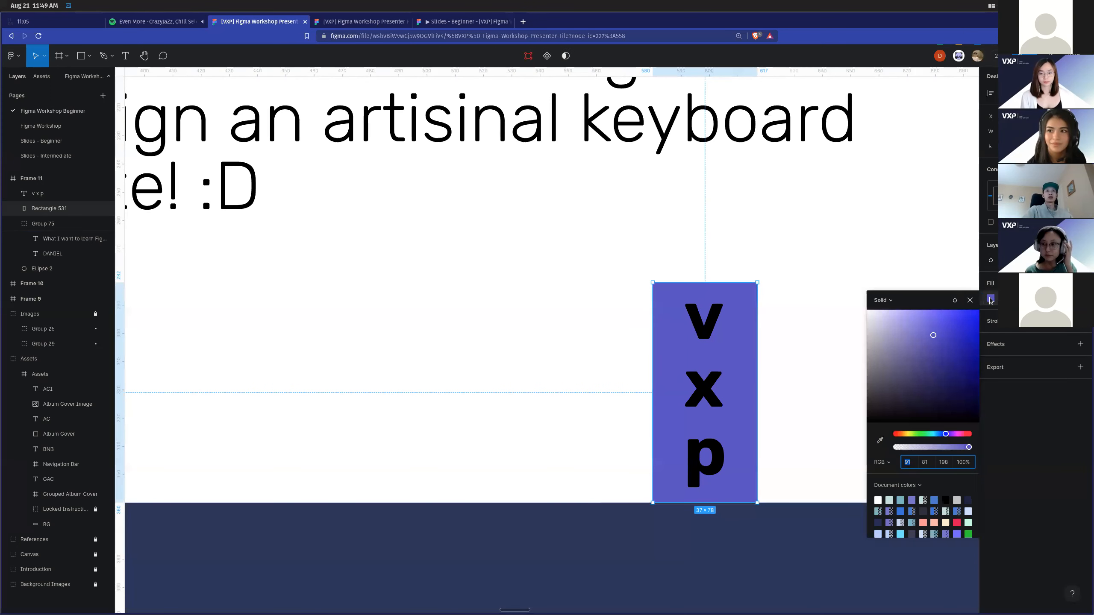
mouse_move(939, 339)
left_mouse_down()
mouse_move(958, 310)
mouse_move(940, 330)
mouse_move(943, 351)
mouse_move(946, 330)
left_mouse_up()
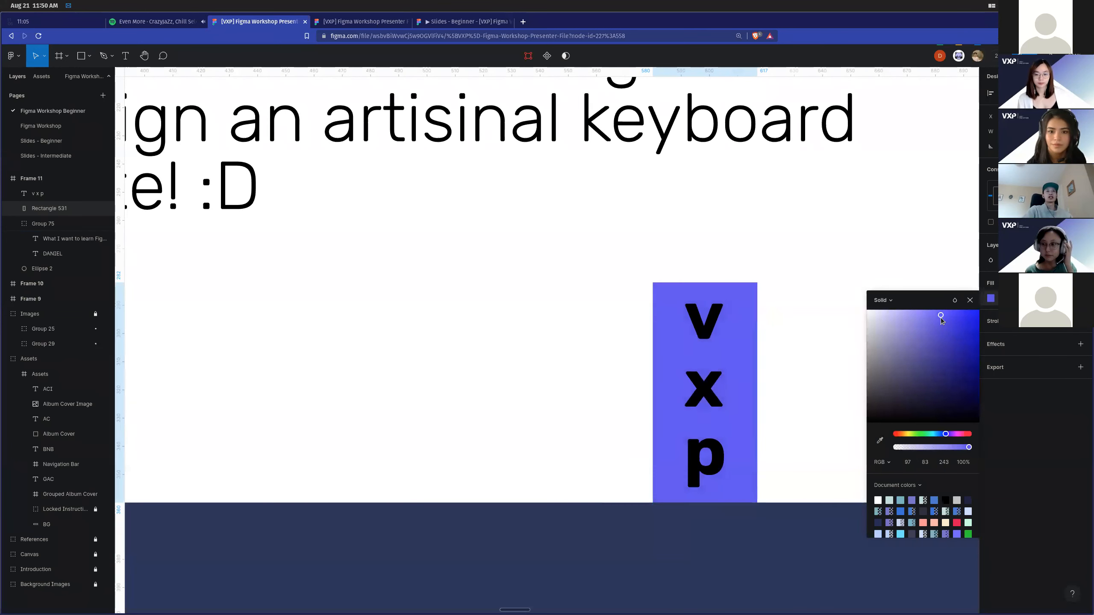
left_click(820, 245)
key("ctrl+z")
key("ctrl+z")
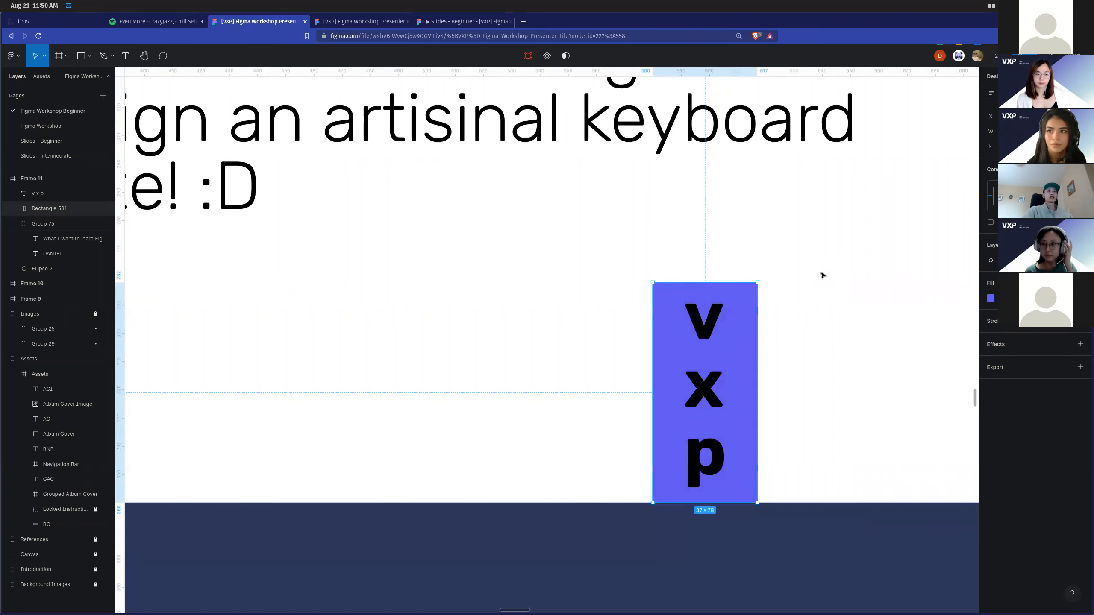
left_click(835, 326)
scroll(817, 377, "down", 2)
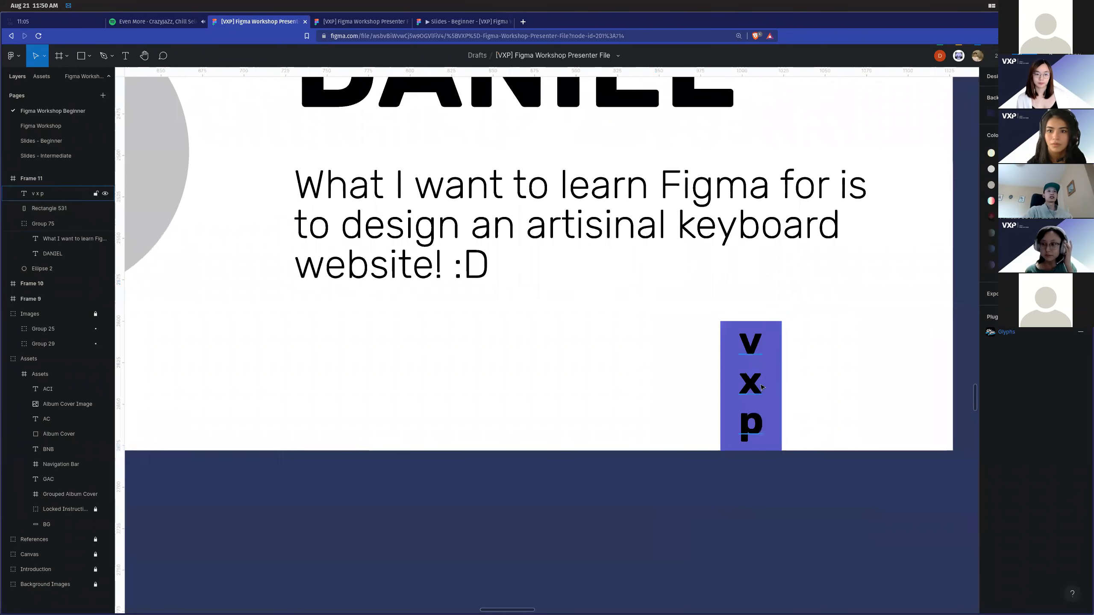
Set the fill of the "v x p" text on the purple rectangle to white, FFFFFF.
left_click(759, 384)
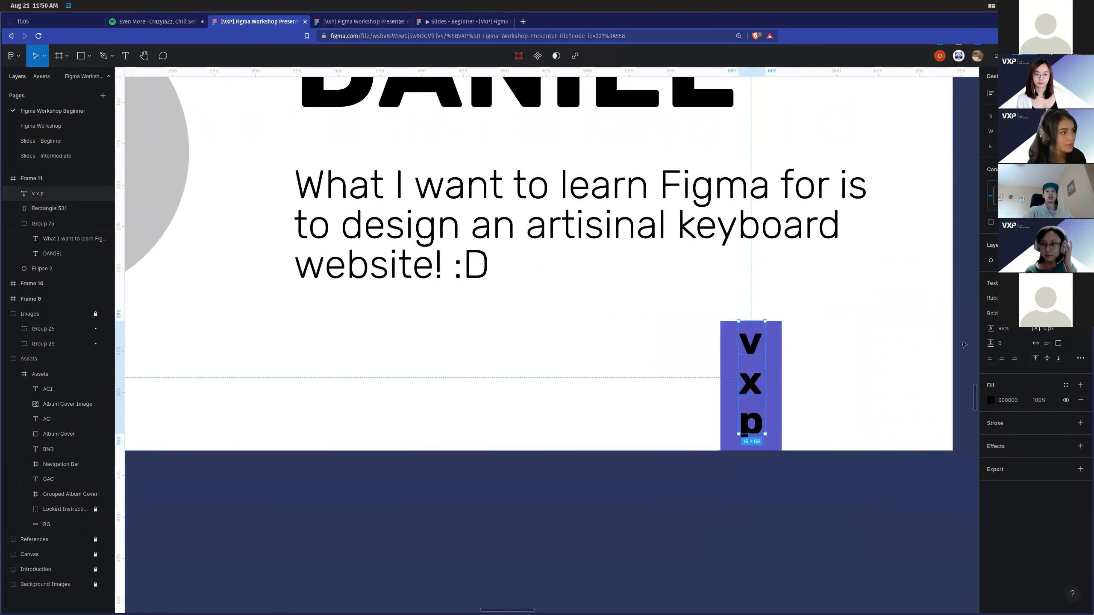
left_click(990, 401)
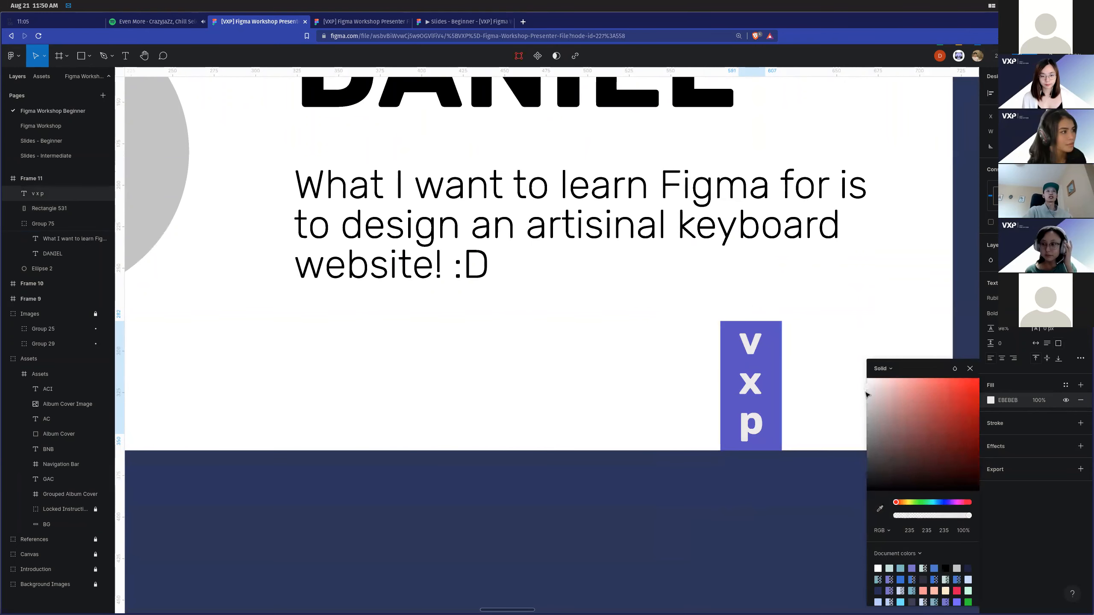
left_click(857, 345)
Change the fill type of the grey circle in Frame 11 from solid to image.
scroll(842, 363, "up", 2)
scroll(843, 363, "down", 5)
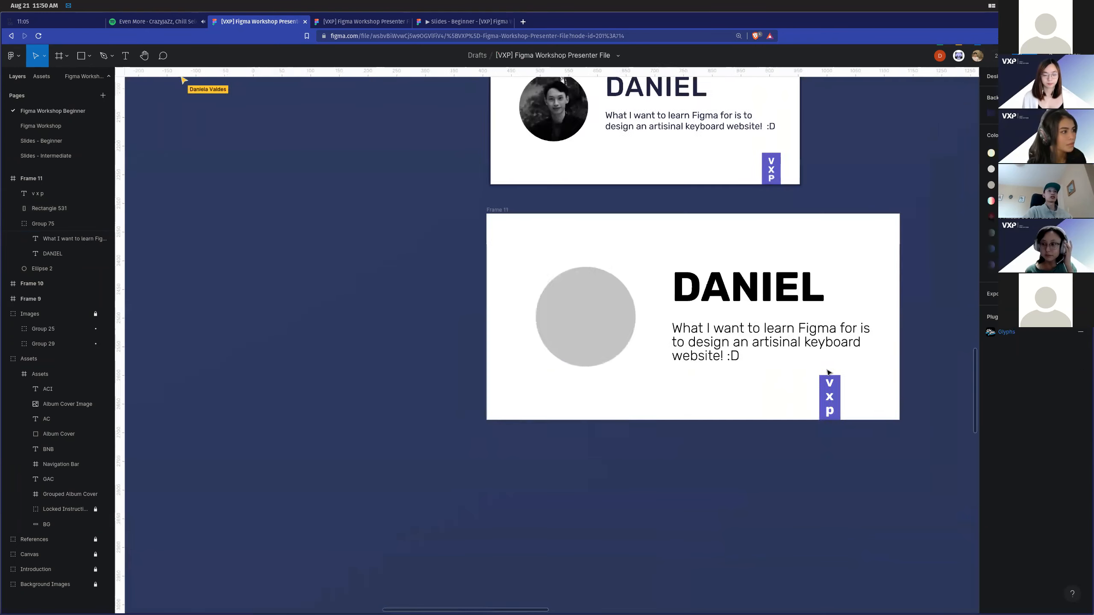
scroll(843, 363, "left", 1)
scroll(818, 374, "up", 2)
scroll(809, 383, "up", 4)
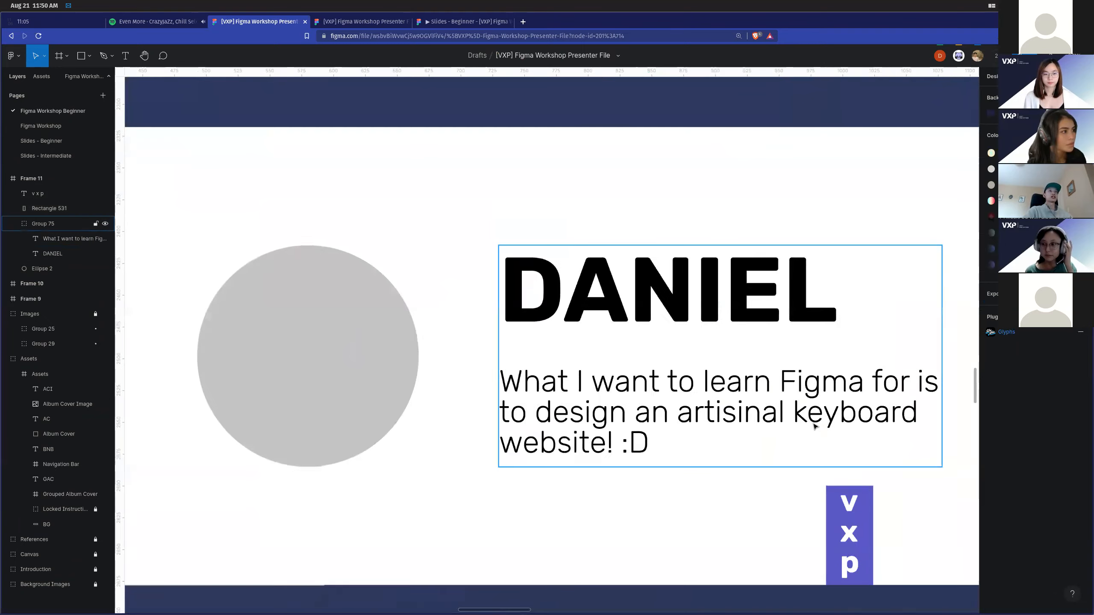
scroll(732, 388, "down", 3)
left_click(551, 411)
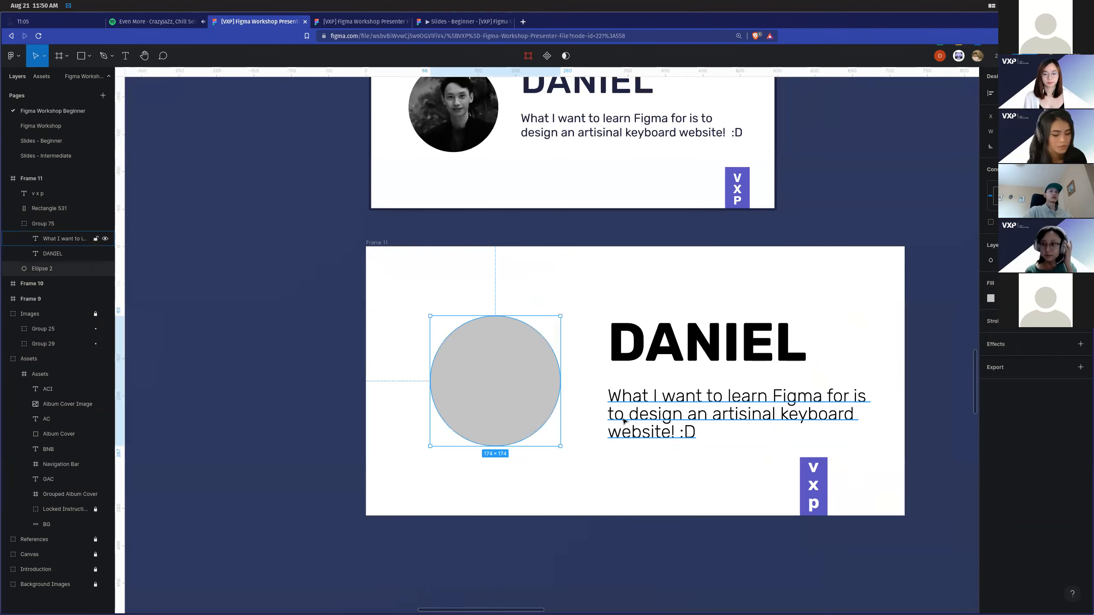
scroll(623, 420, "up", 2)
scroll(620, 417, "down", 5)
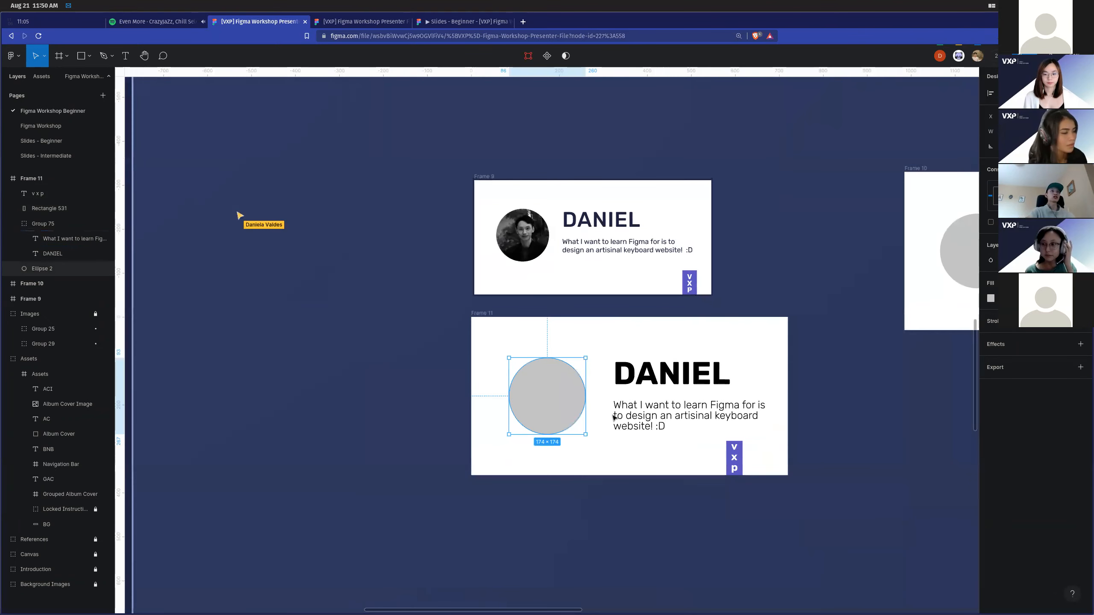
left_click(991, 298)
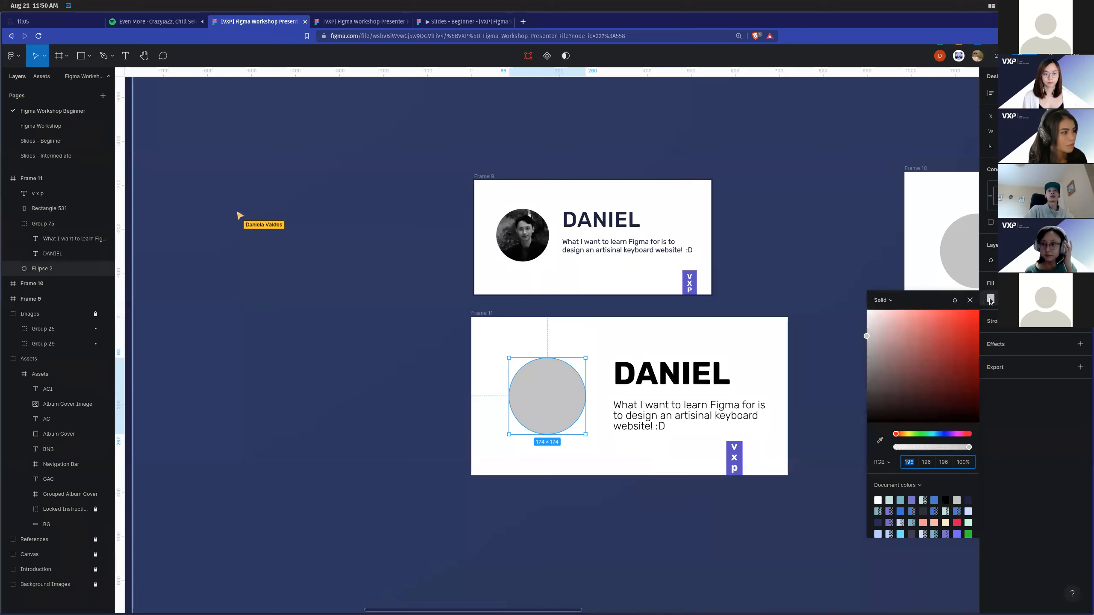
left_click(889, 302)
left_click(894, 357)
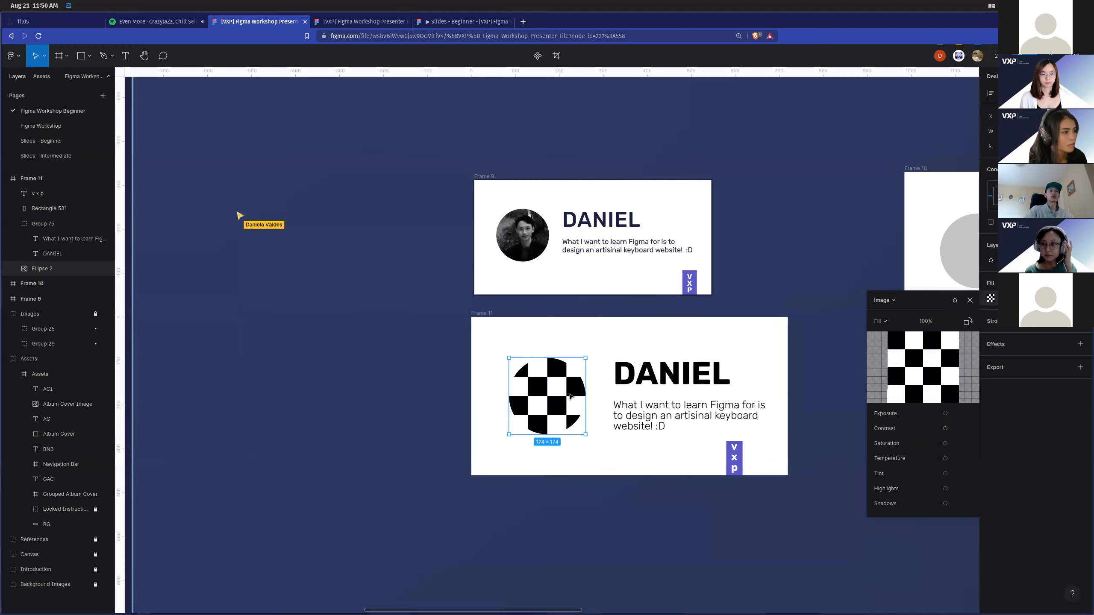
Choose linked-in-profile.jpeg from the Pictures folder as the circle's image fill.
scroll(574, 395, "up", 10)
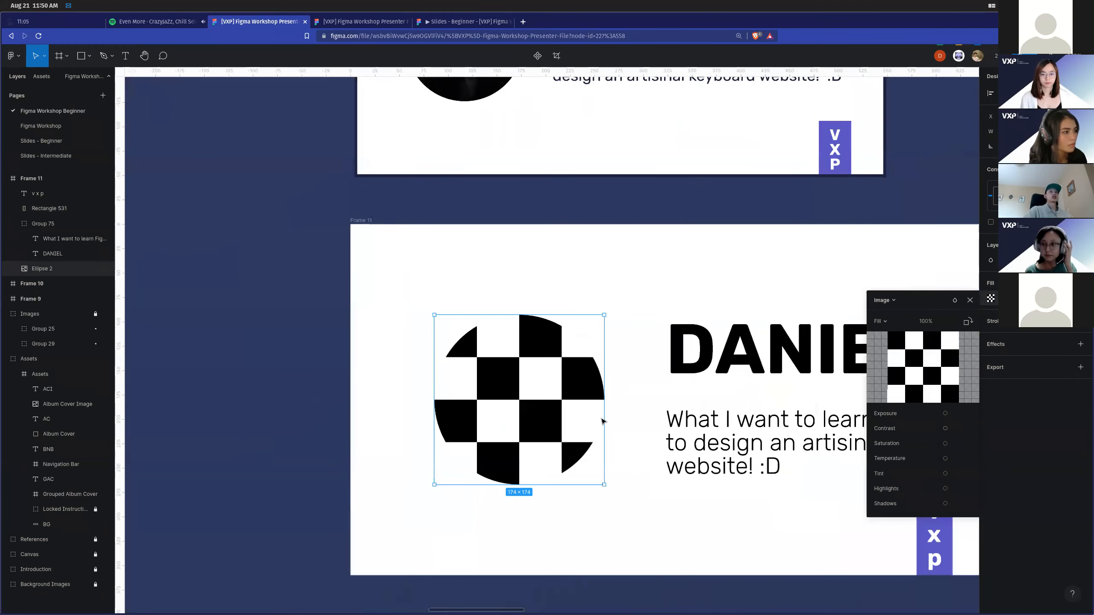
scroll(654, 424, "down", 5)
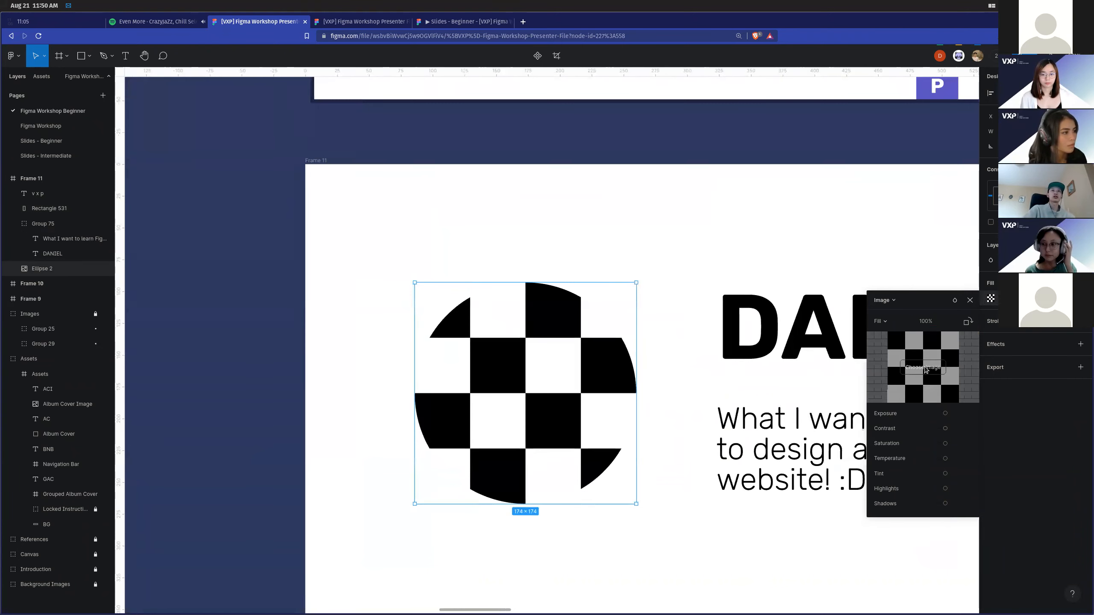
left_click(925, 369)
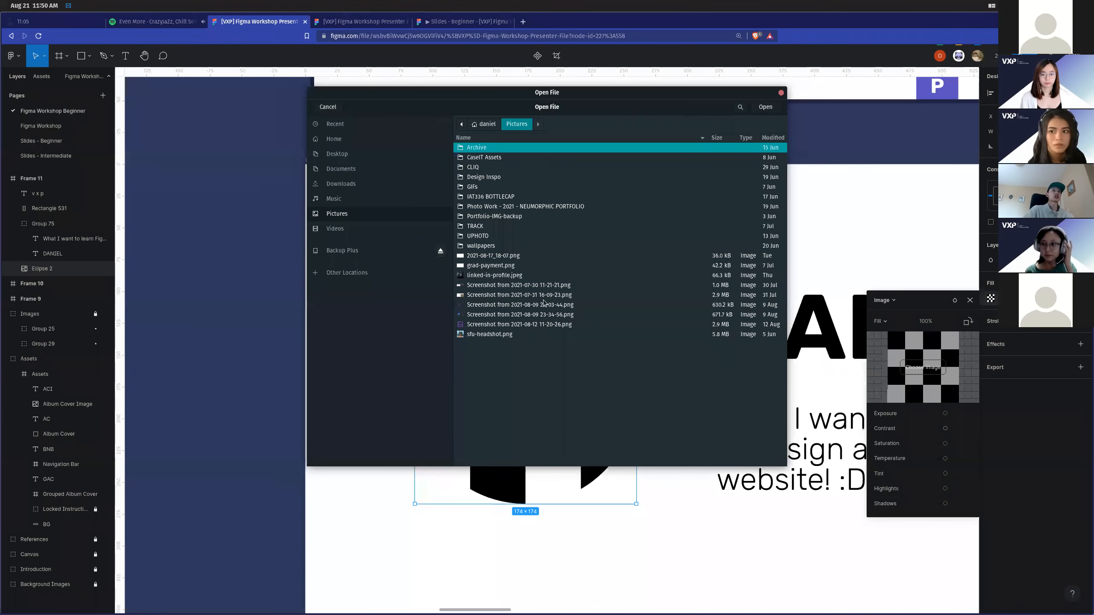
double_click(502, 275)
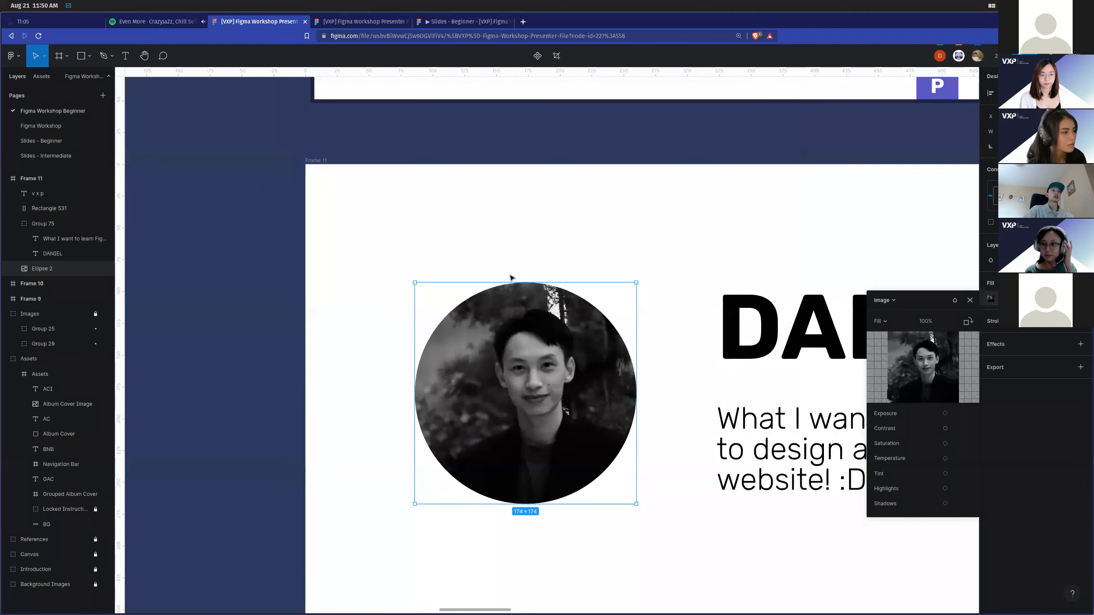
left_click(970, 300)
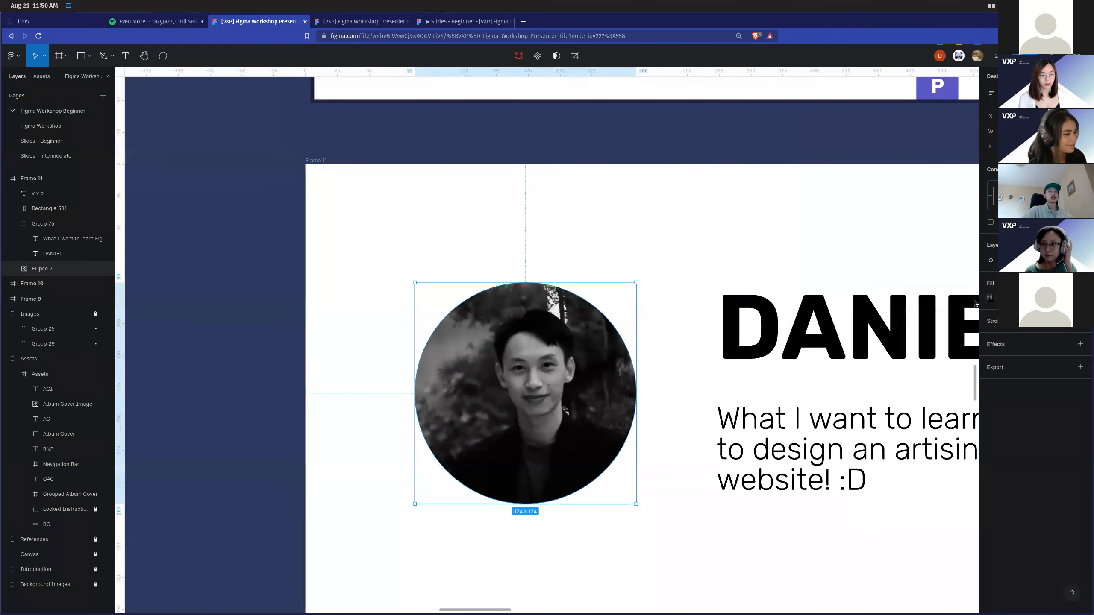
left_click(745, 238)
scroll(745, 237, "down", 5)
scroll(812, 358, "right", 2)
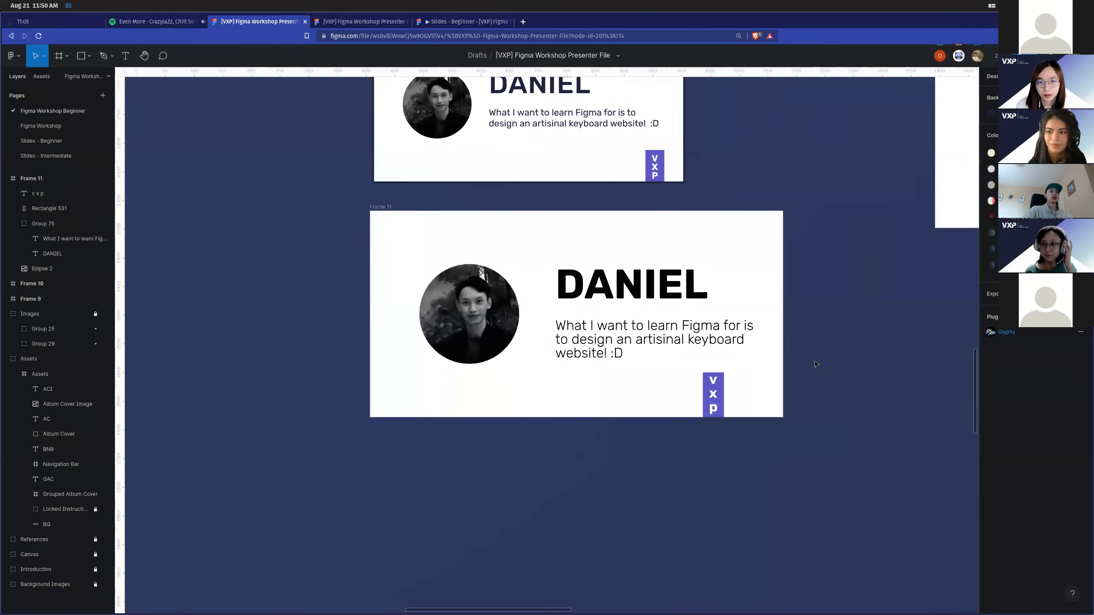
scroll(816, 364, "up", 2)
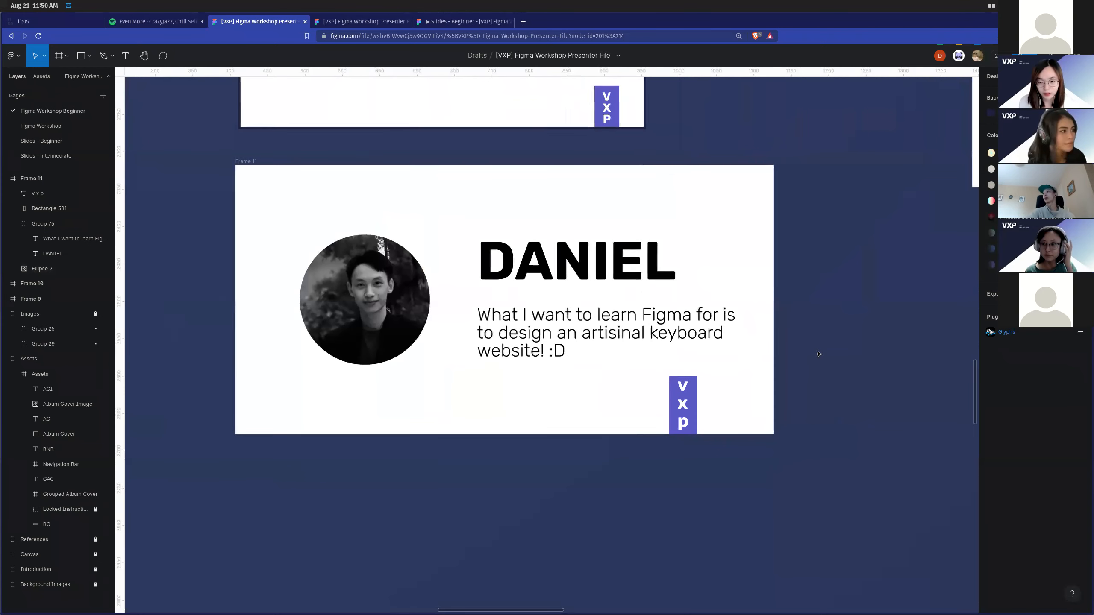
scroll(769, 332, "up", 3)
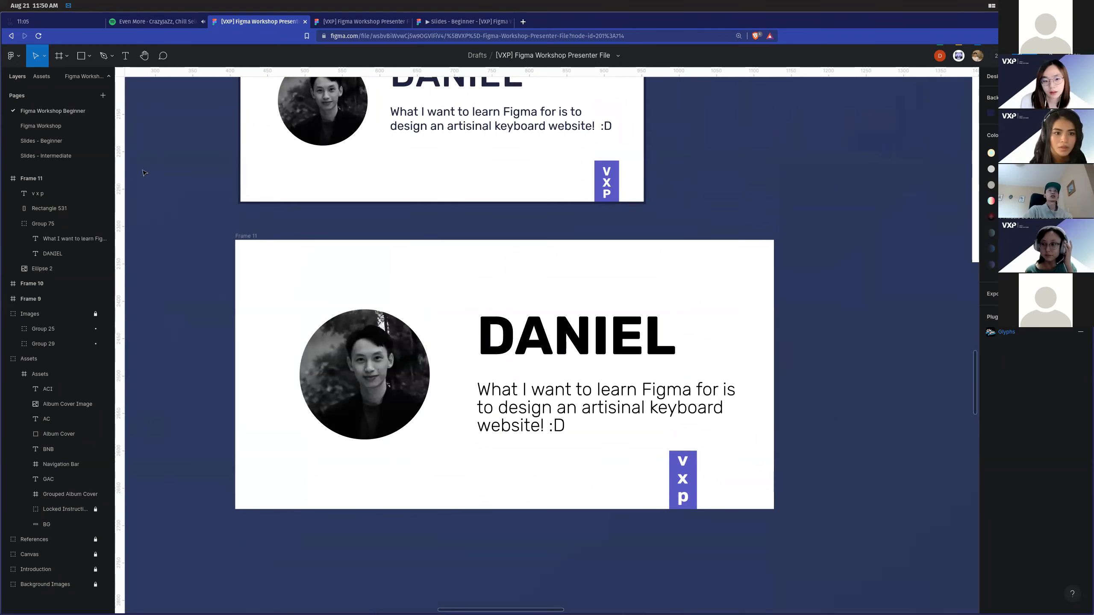
Enlarge the interface by three browser zoom levels and narrow the layers list to free canvas space.
left_click_drag(117, 193, 248, 202)
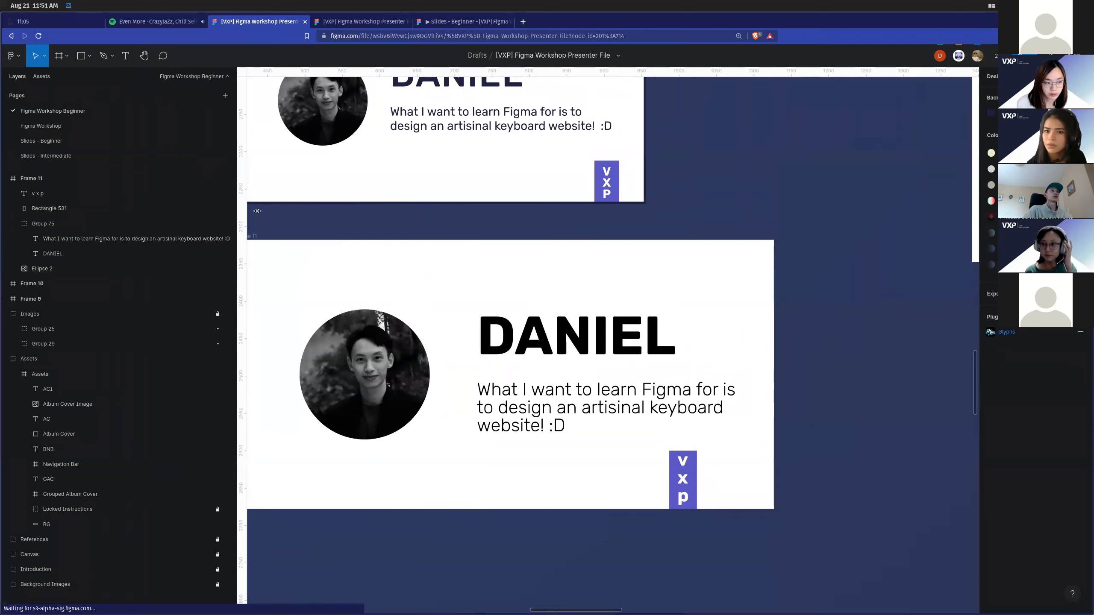
left_click_drag(258, 210, 183, 218)
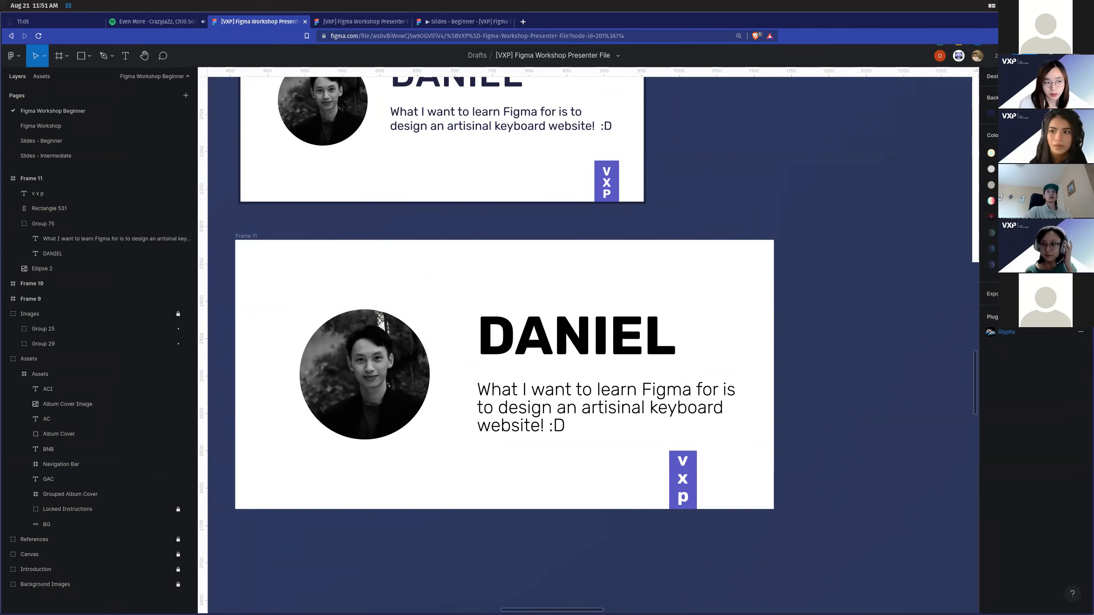
left_click(1083, 36)
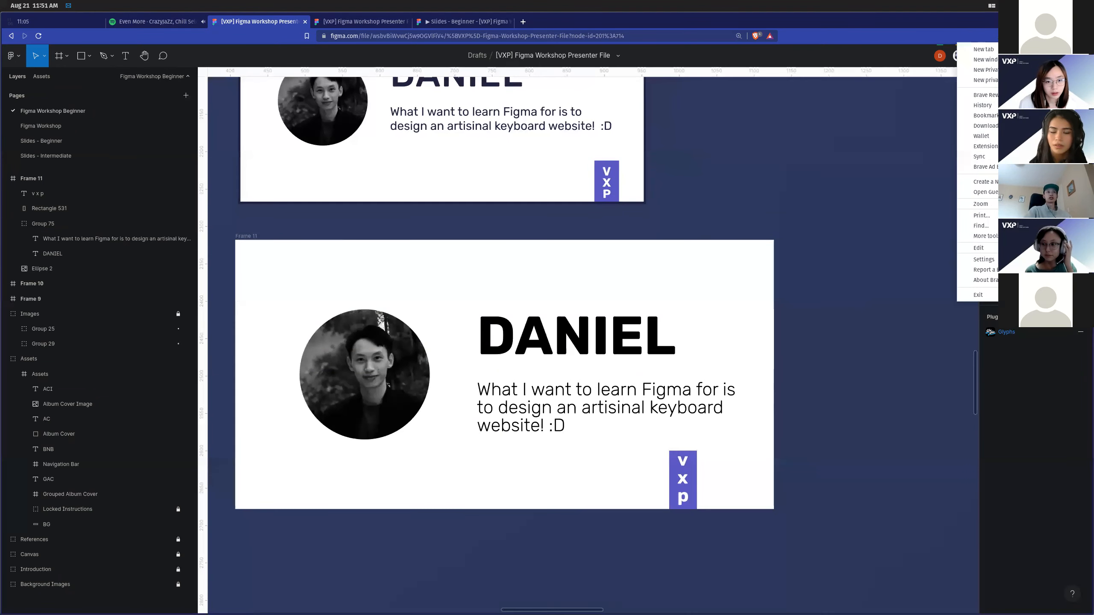
left_click(1064, 204)
left_click(1064, 204)
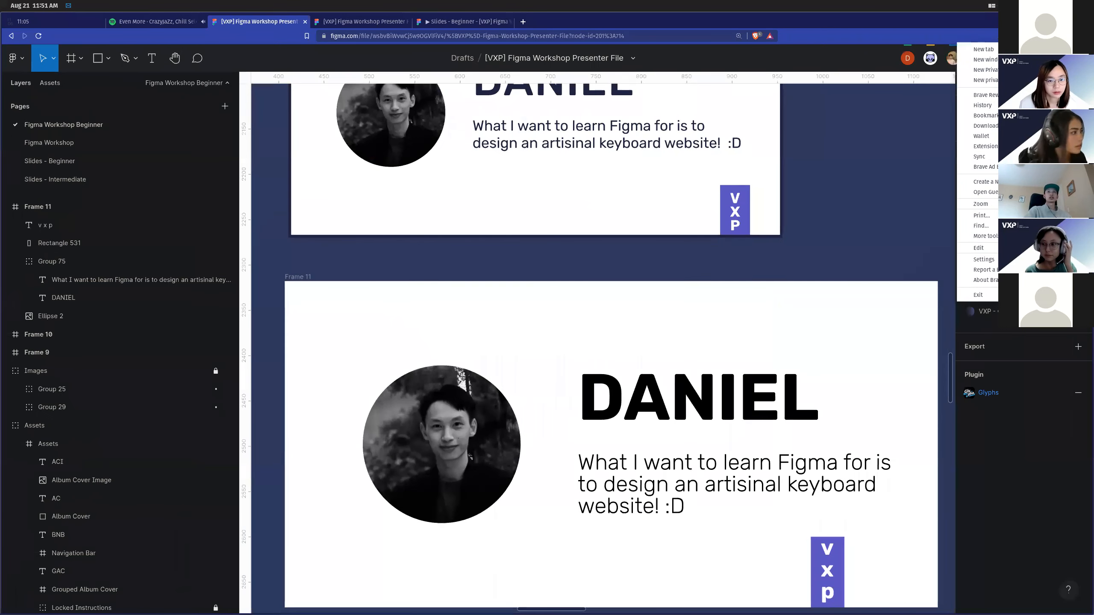
left_click(1064, 204)
left_click(816, 266)
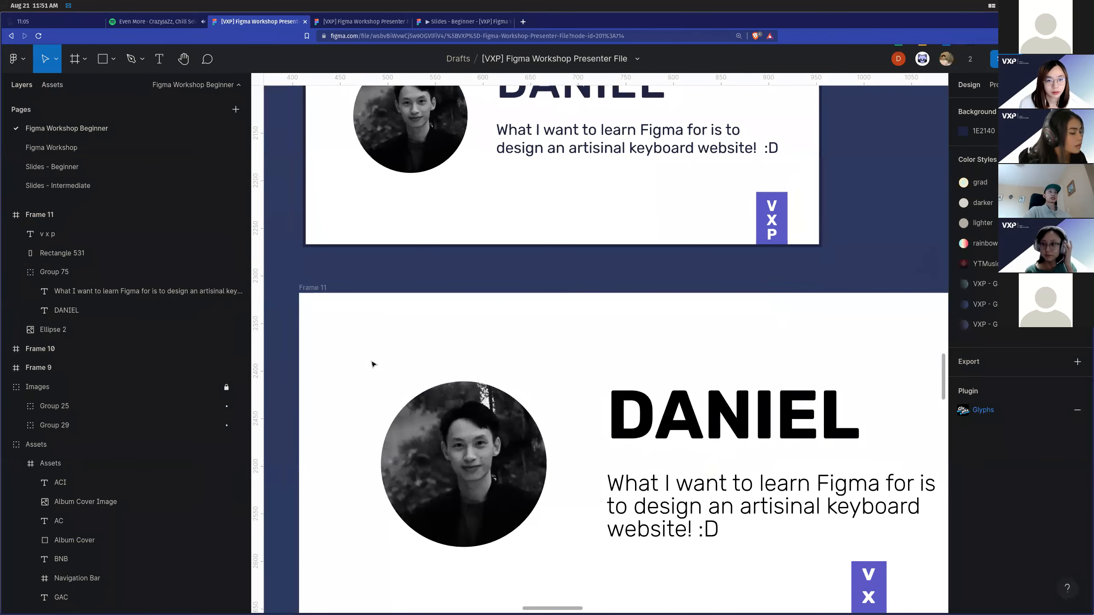
left_click_drag(251, 360, 135, 366)
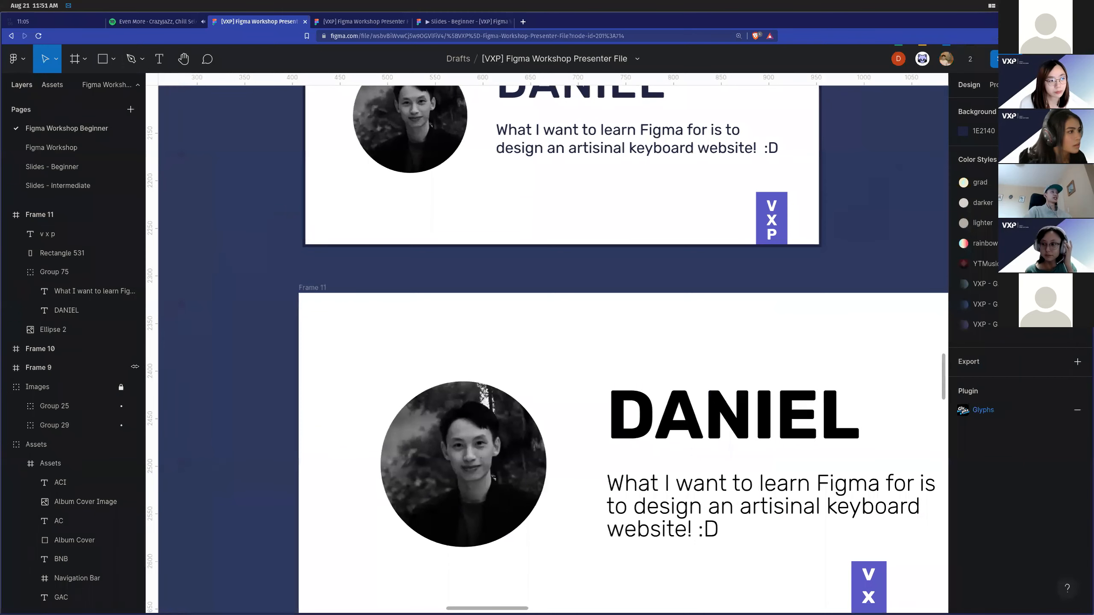
Group the "v x p" text with its purple rectangle and move the tag right along the card's bottom edge to X 634.
scroll(517, 496, "down", 2)
scroll(452, 386, "right", 3)
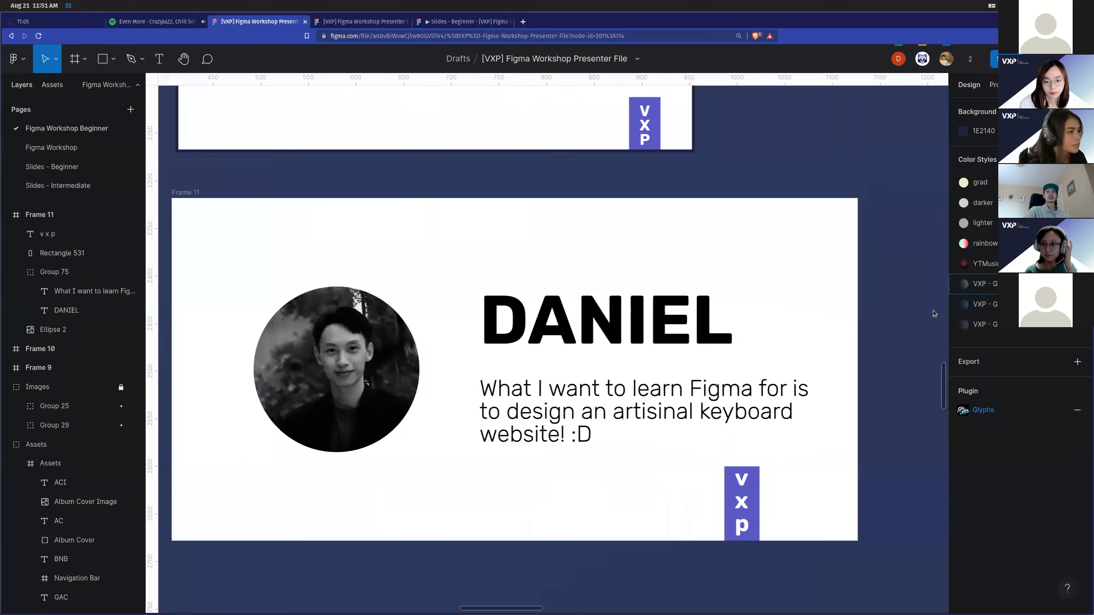
scroll(742, 381, "up", 3, "ctrl")
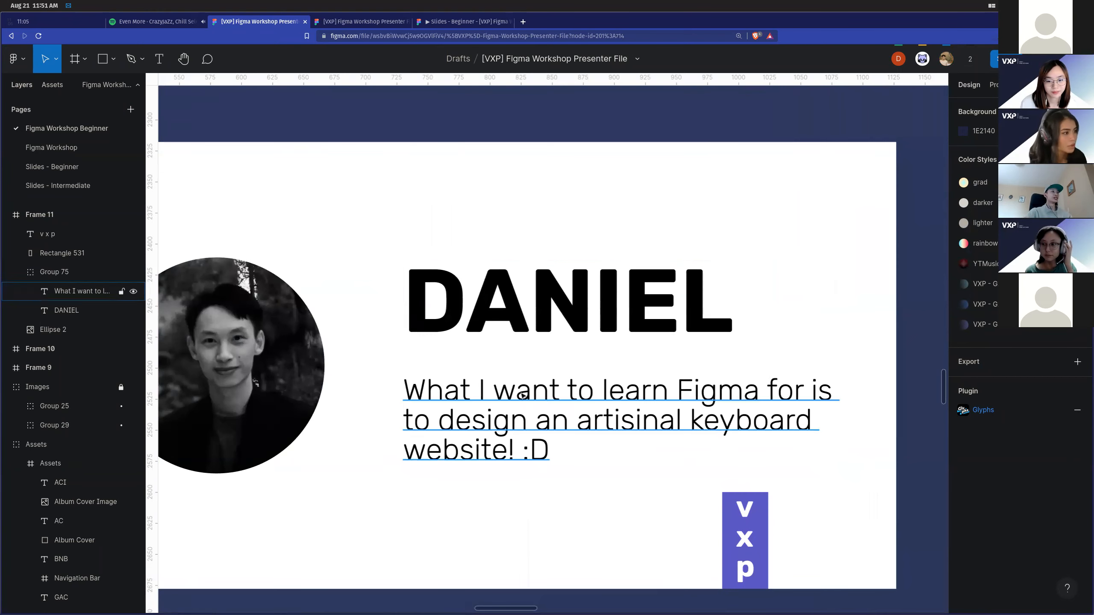
scroll(730, 385, "down", 4, "ctrl")
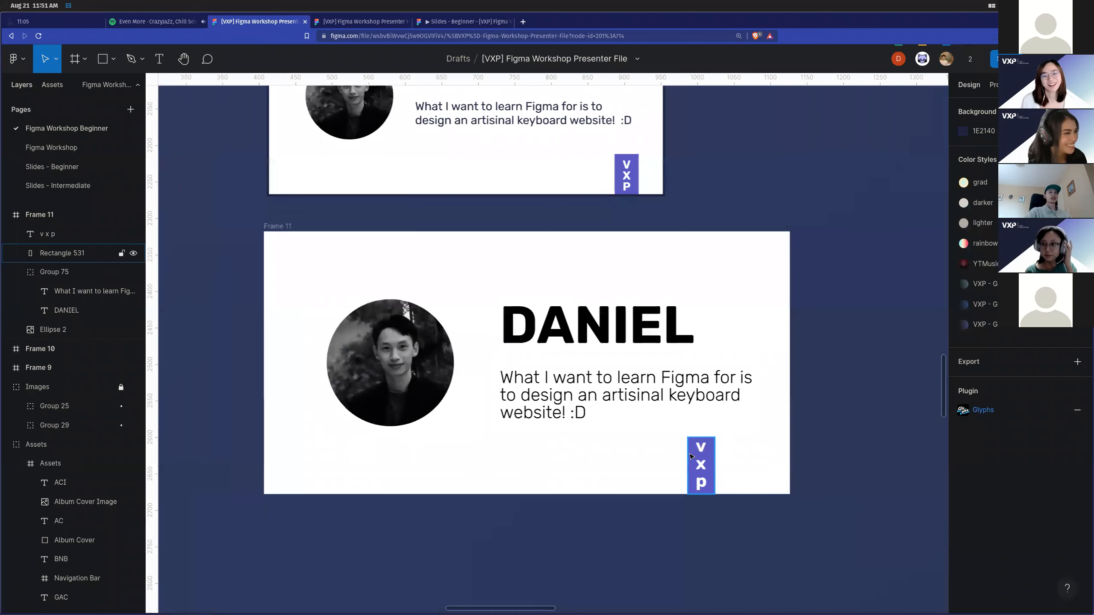
mouse_move(736, 436)
left_mouse_down()
mouse_move(677, 474)
mouse_move(736, 469)
mouse_move(689, 451)
mouse_move(756, 467)
left_mouse_up()
key("ctrl+g")
left_click(662, 448)
left_click(738, 463)
scroll(738, 463, "up", 3)
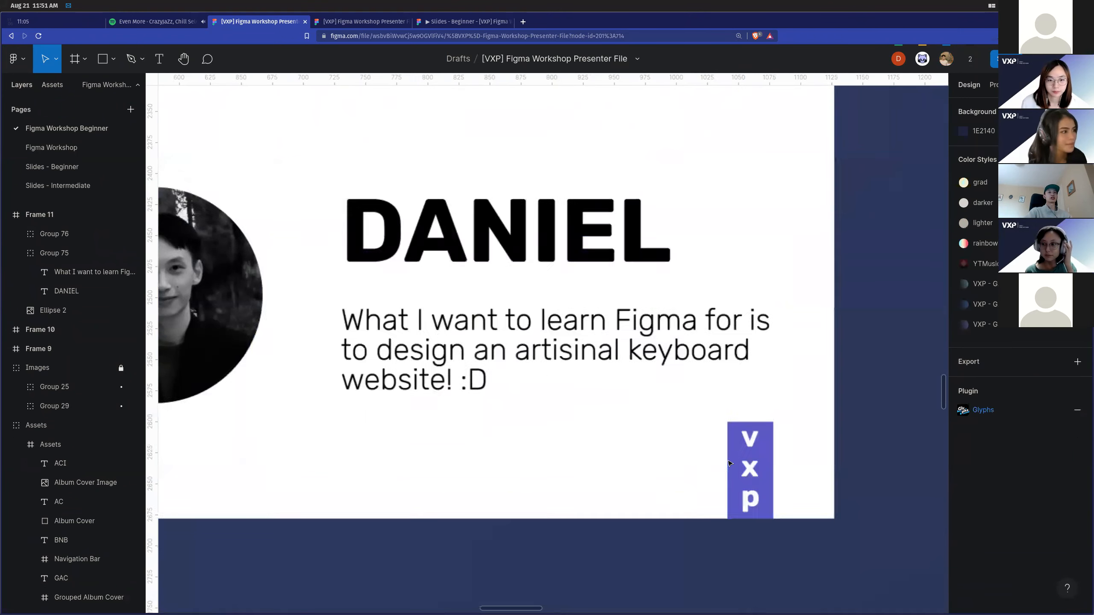
Select the grouped VXP tag in Frame 11 and inspect the grouping and ungrouping commands available for it.
left_click_drag(678, 430, 799, 496)
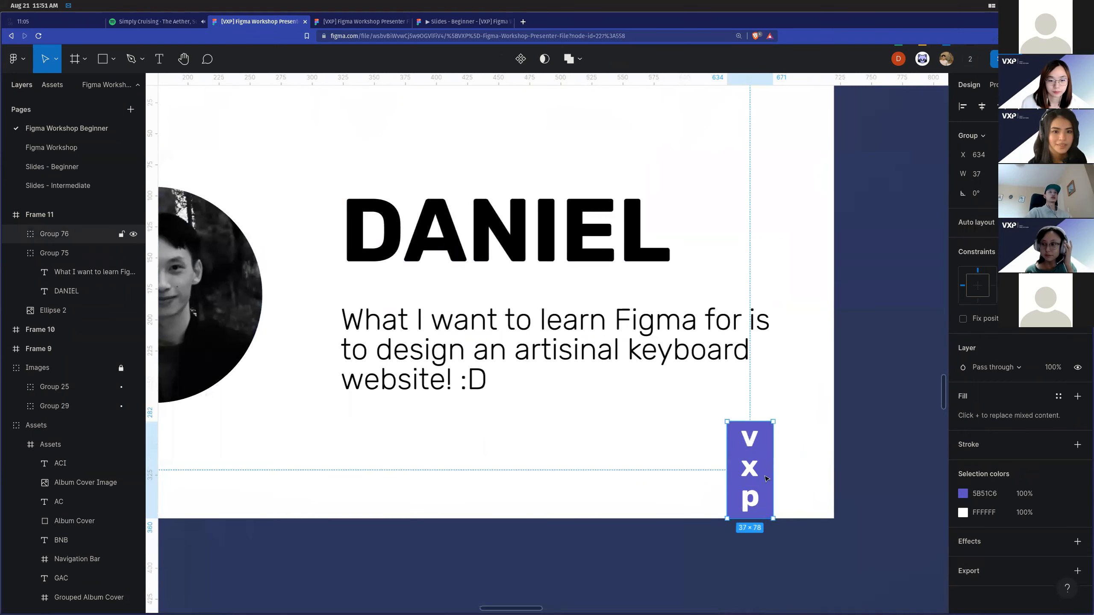
right_click(748, 470)
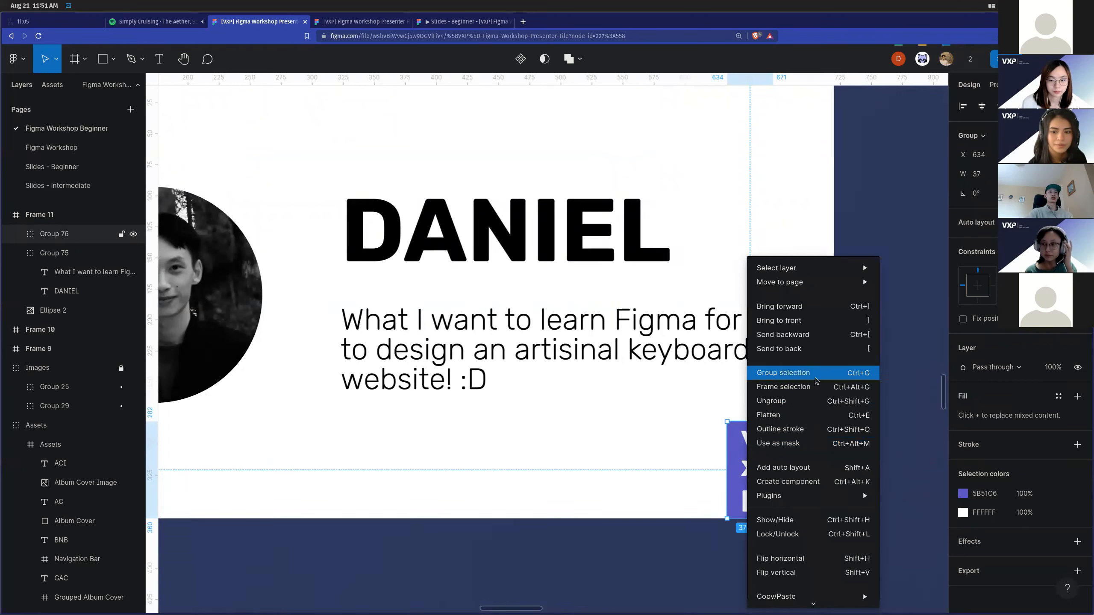
left_click(655, 438)
left_click_drag(701, 428, 755, 465)
right_click(753, 463)
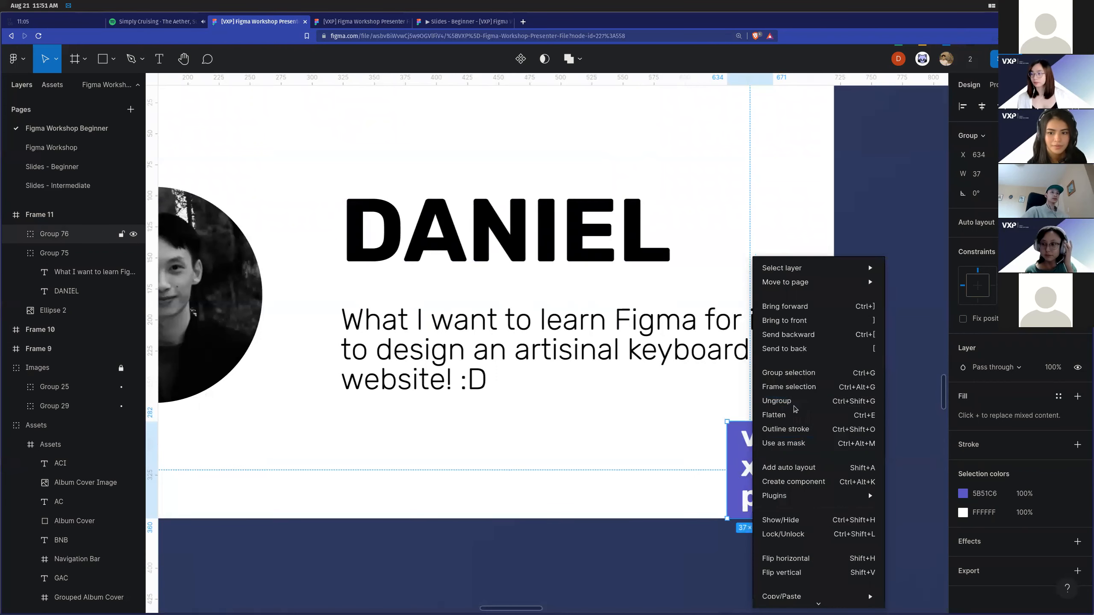
left_click(683, 419)
scroll(653, 450, "down", 5)
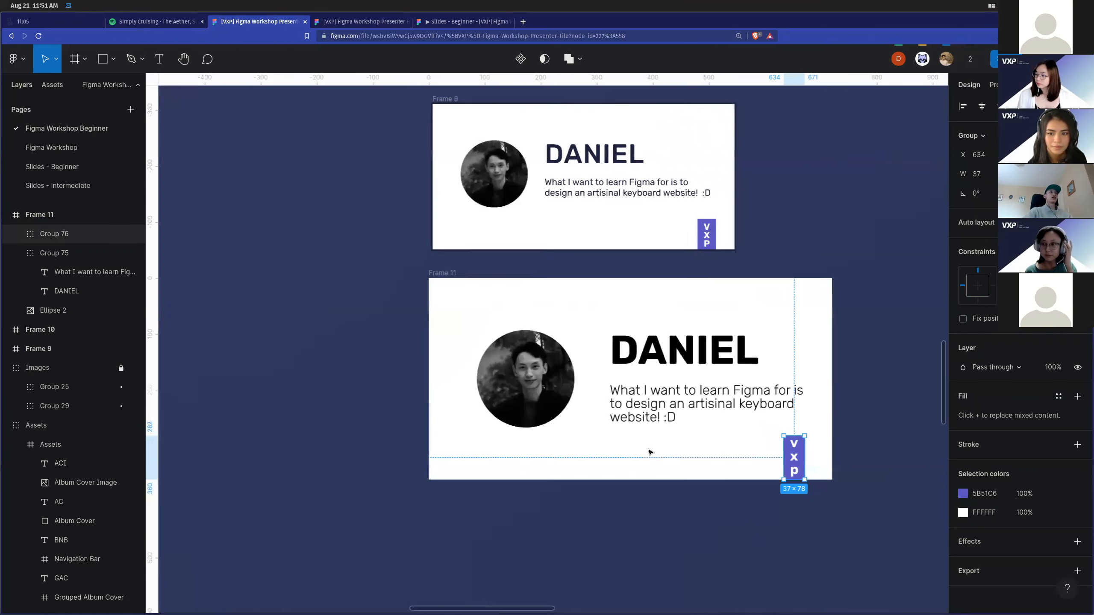
scroll(653, 444, "down", 2)
scroll(654, 440, "right", 2)
scroll(648, 440, "up", 3)
scroll(642, 440, "up", 2)
scroll(642, 439, "left", 2)
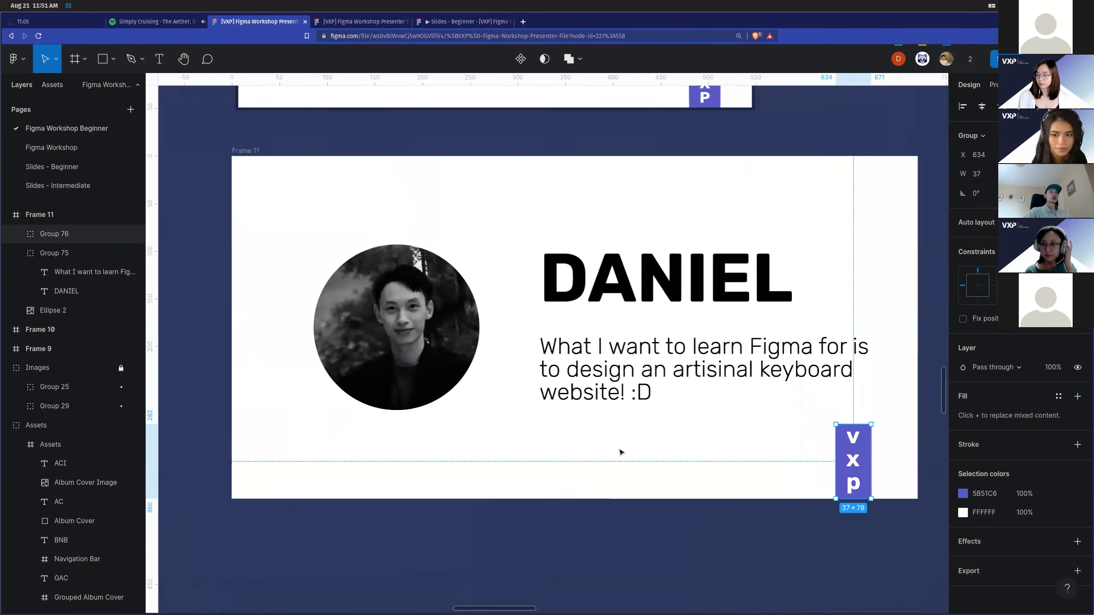
Add a black 000000 stroke to the white Frame 11 card.
left_click(300, 171)
scroll(560, 414, "down", 5)
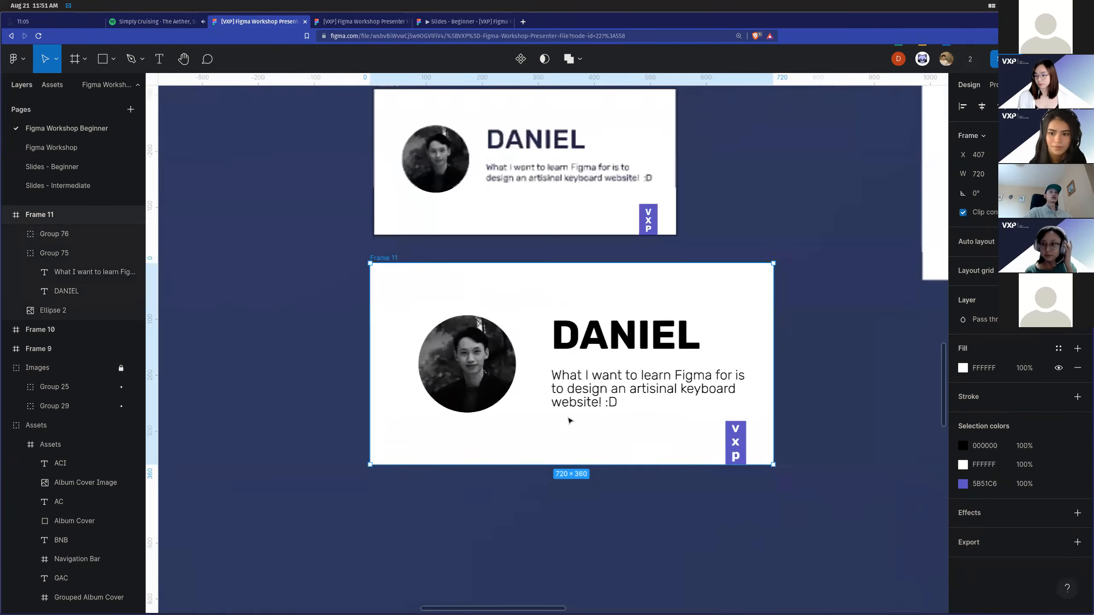
scroll(645, 449, "right", 3)
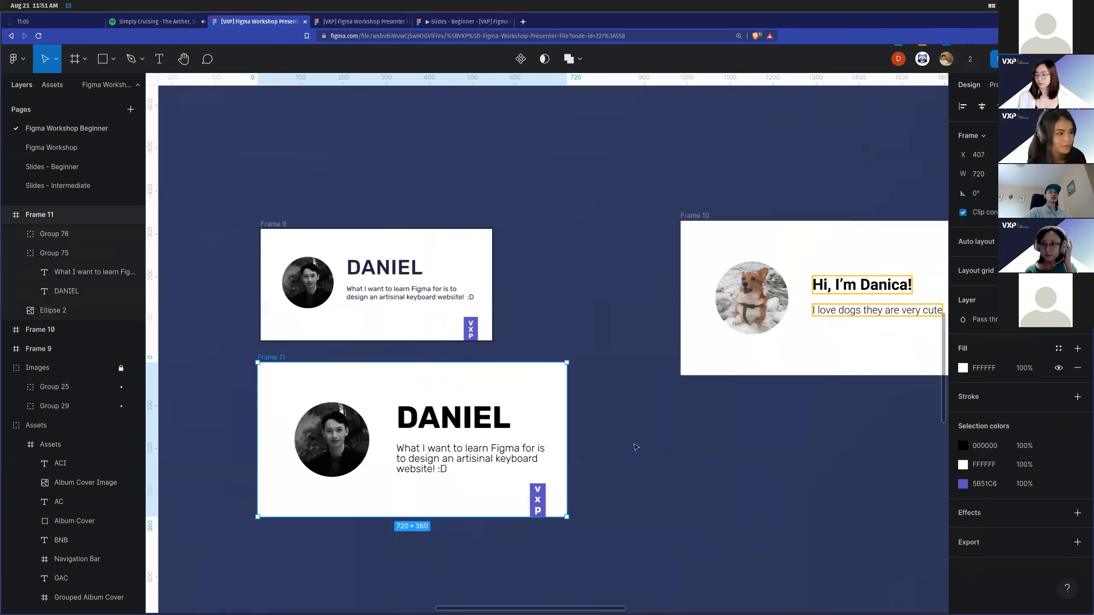
scroll(628, 445, "up", 5)
scroll(929, 399, "down", 2)
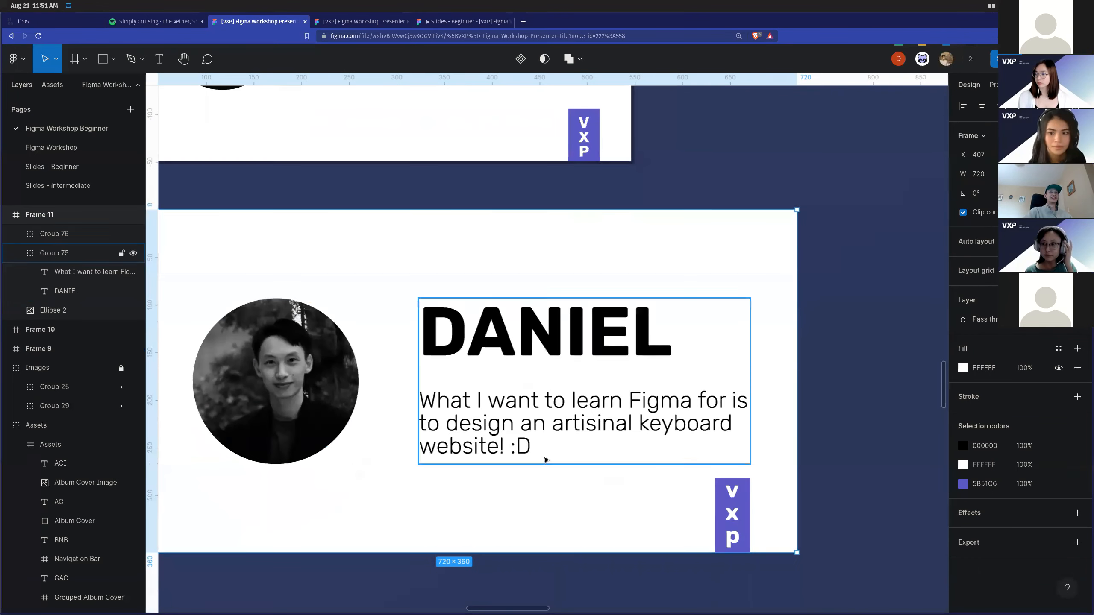
scroll(929, 399, "left", 2)
left_click(1078, 397)
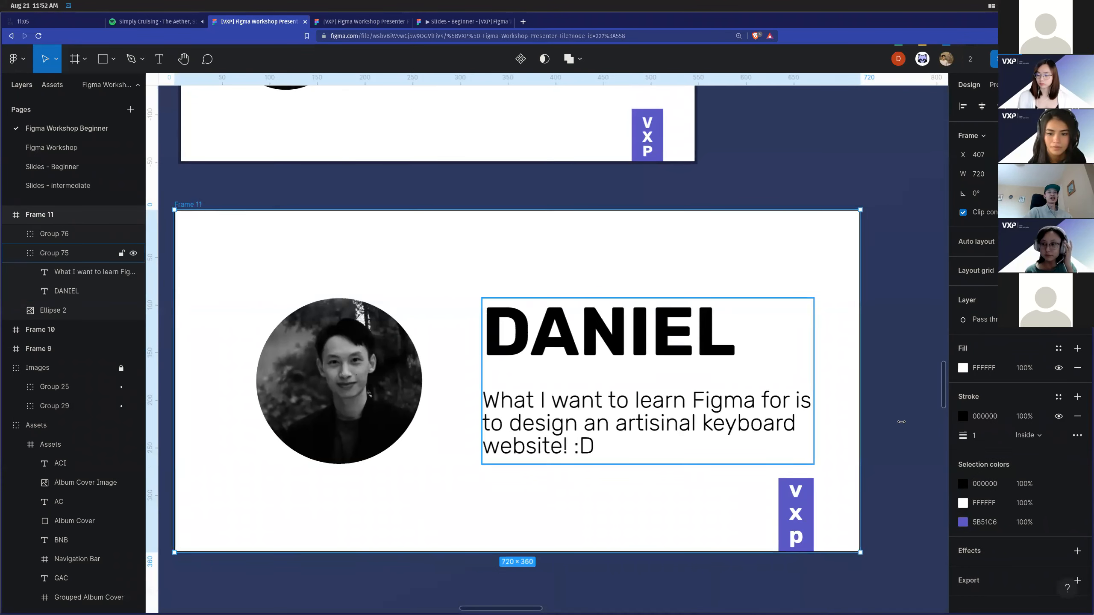
scroll(555, 426, "left", 3)
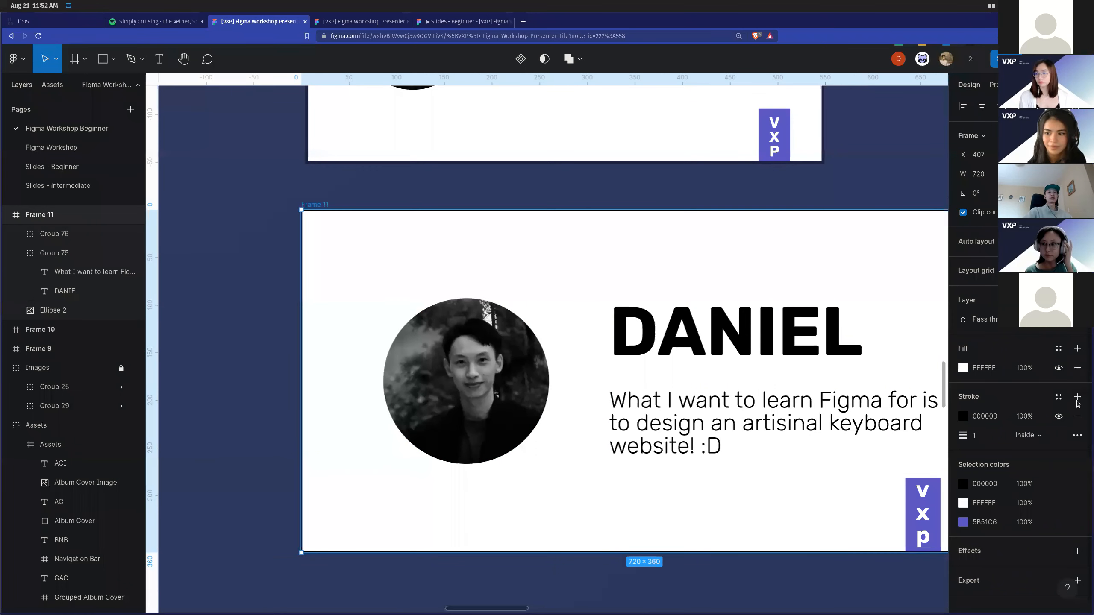
Change the alignment of Frame 11's black stroke to Outside and check the frame's lower edge up close.
left_click(977, 440)
scroll(558, 555, "up", 10)
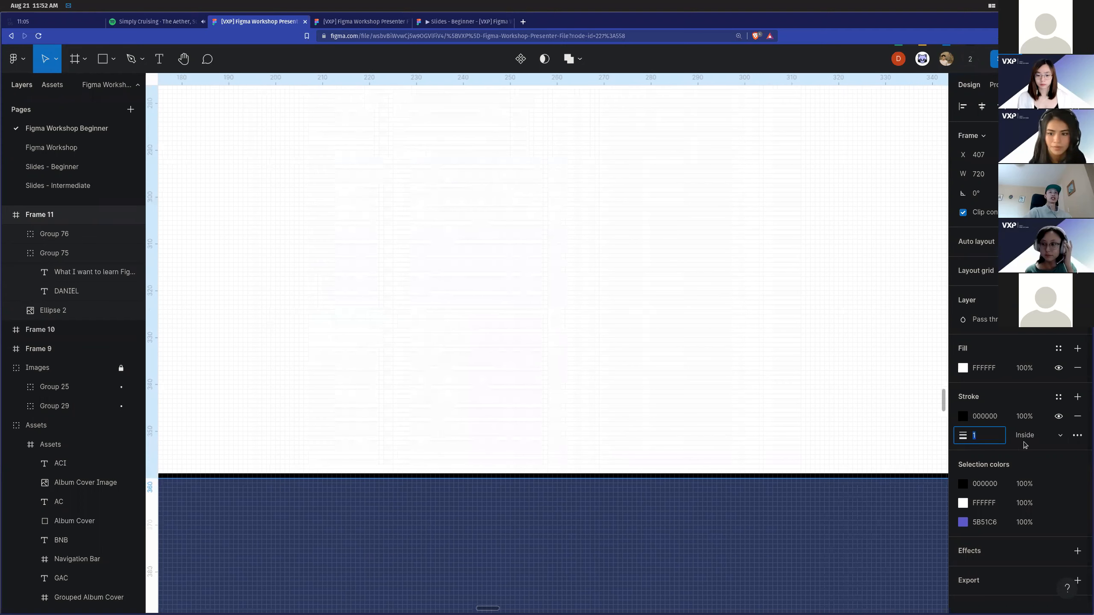
scroll(704, 484, "down", 1)
scroll(700, 484, "up", 4)
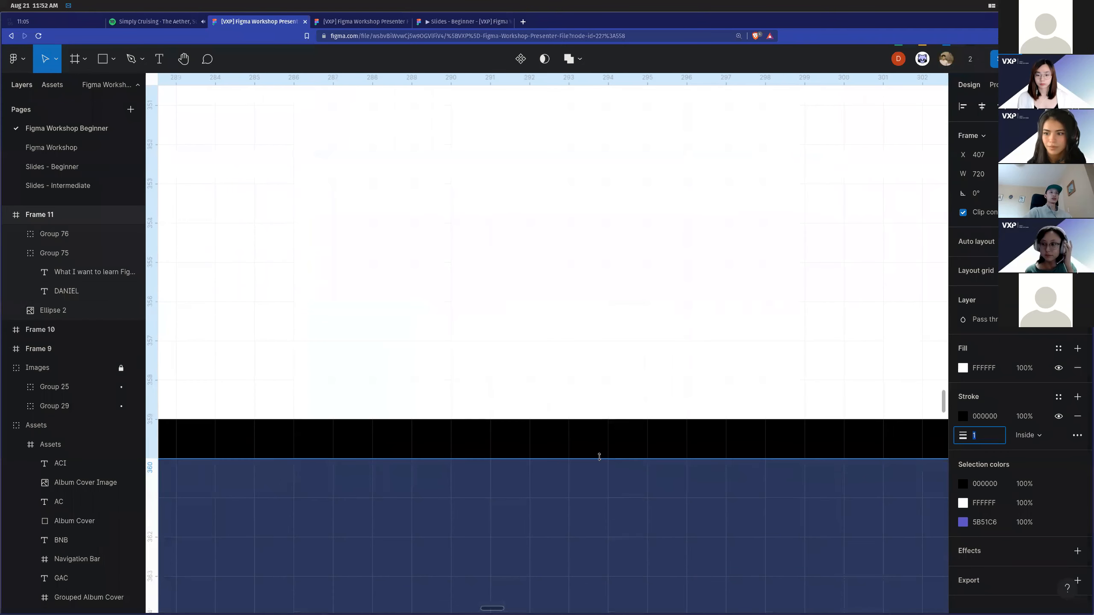
left_click(1028, 435)
left_click(1049, 451)
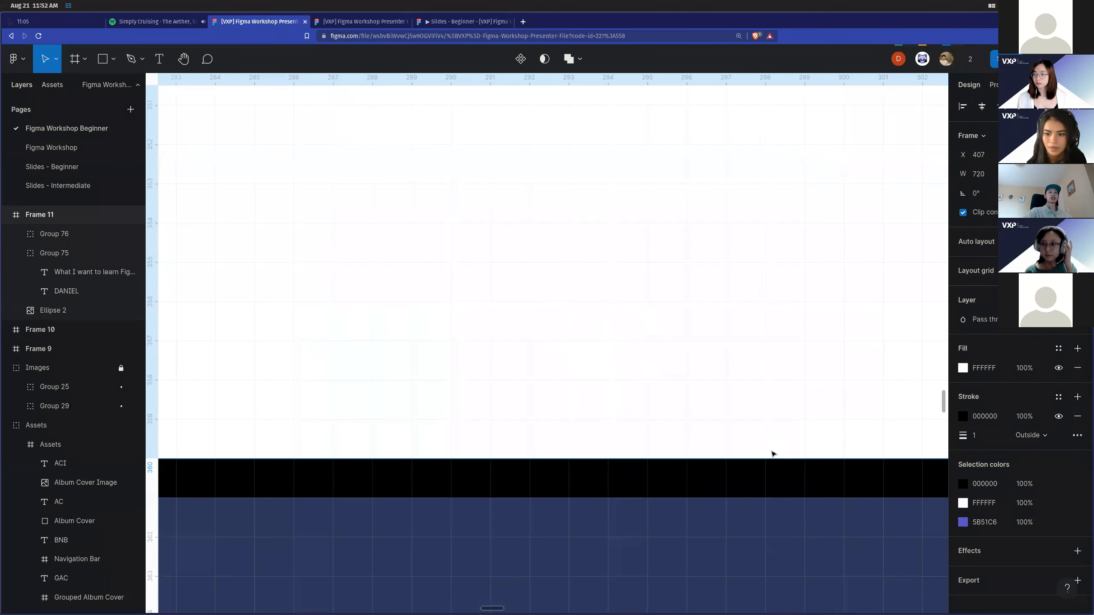
scroll(735, 471, "up", 2)
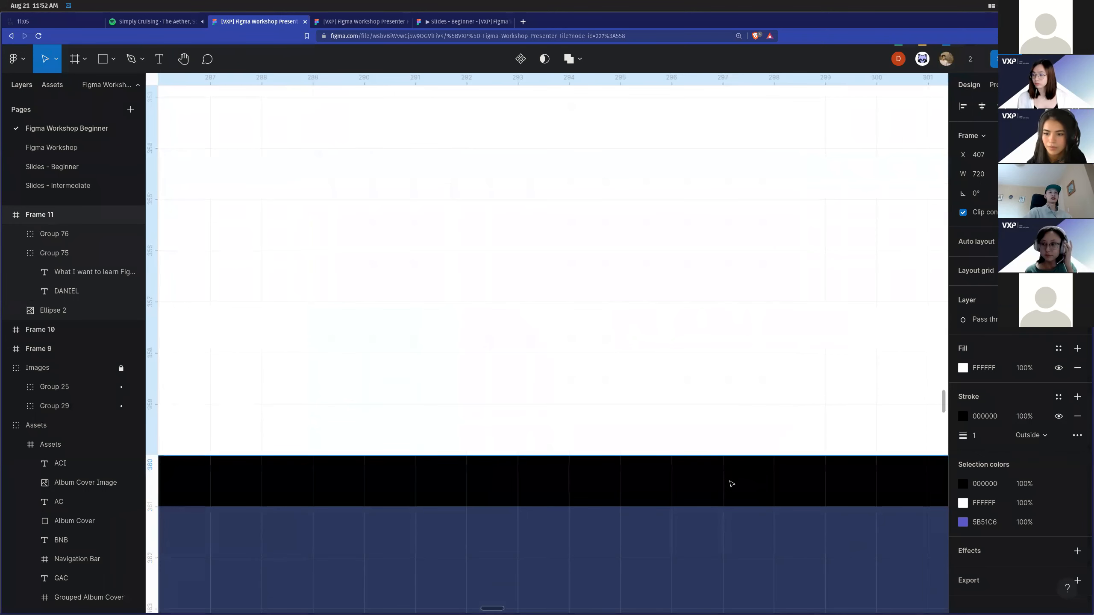
scroll(736, 452, "down", 10)
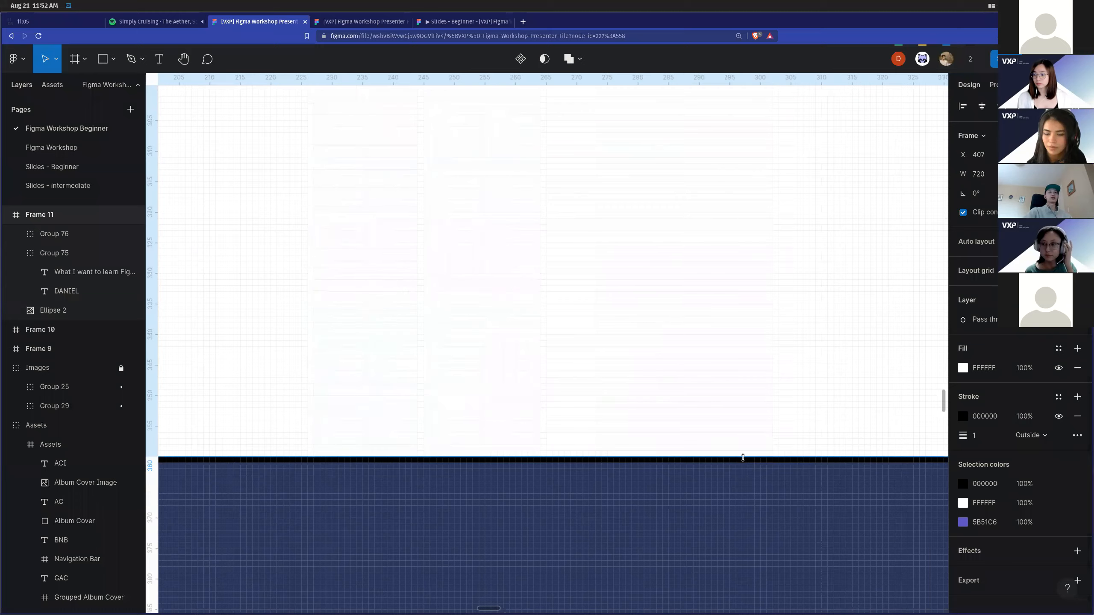
Set the weight of Frame 11's outside stroke to 3 and deselect the frame.
scroll(743, 458, "up", 10)
left_click(981, 435)
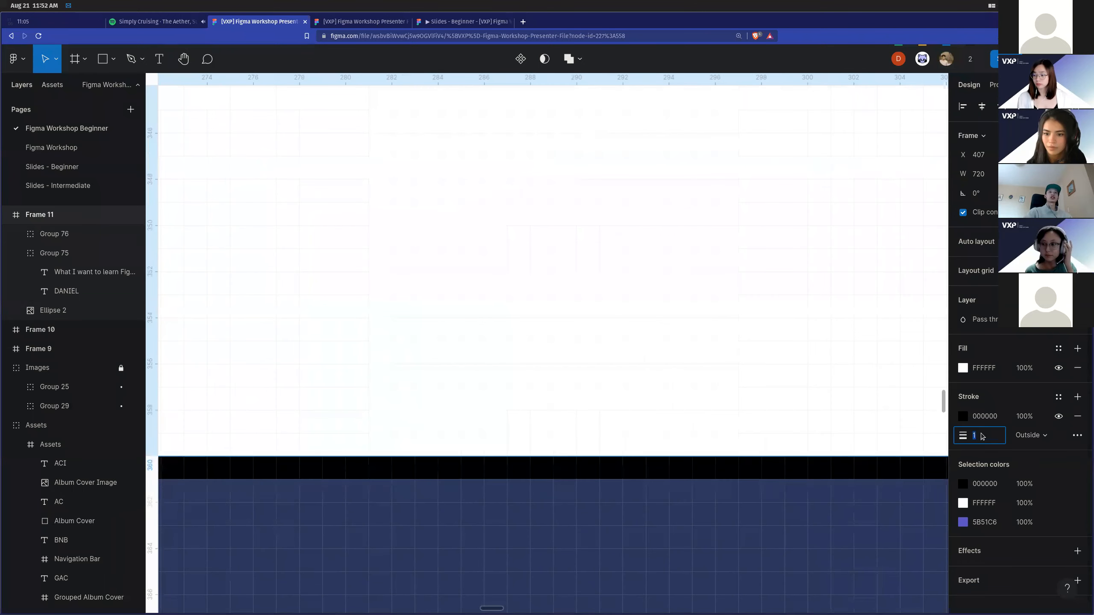
type("3")
key("Return")
scroll(635, 444, "down", 10)
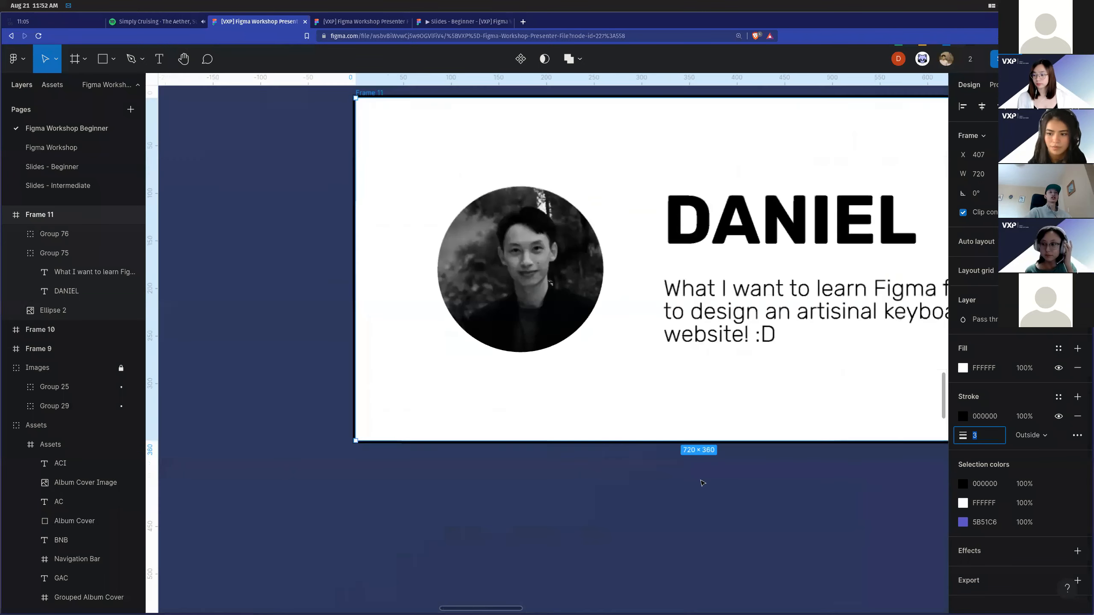
left_click(737, 457)
Examine the participant's corgi introduction card, including its circular photo outline, heading, paragraph and coral VXP tag.
scroll(738, 458, "up", 5)
scroll(687, 417, "down", 1)
scroll(682, 416, "right", 4)
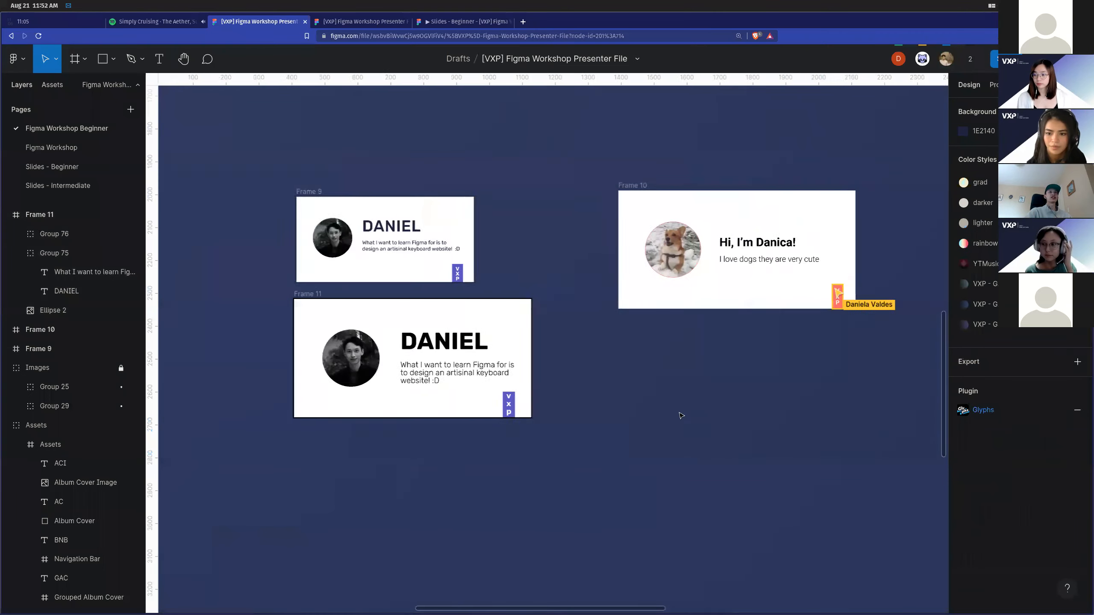
scroll(670, 391, "up", 5)
scroll(608, 390, "up", 2)
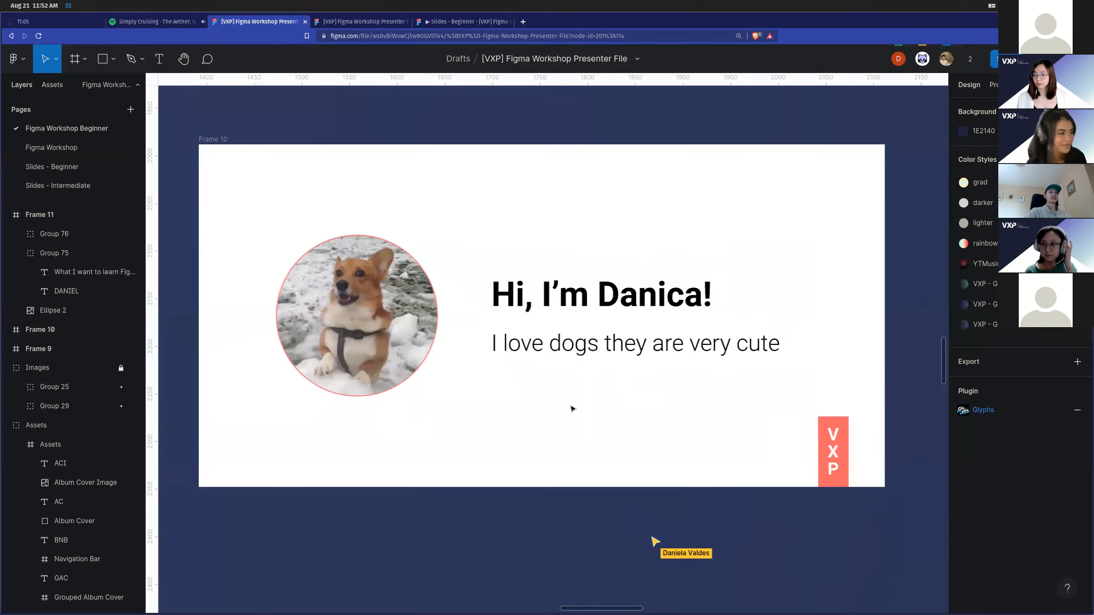
scroll(462, 412, "up", 1)
scroll(462, 413, "down", 2)
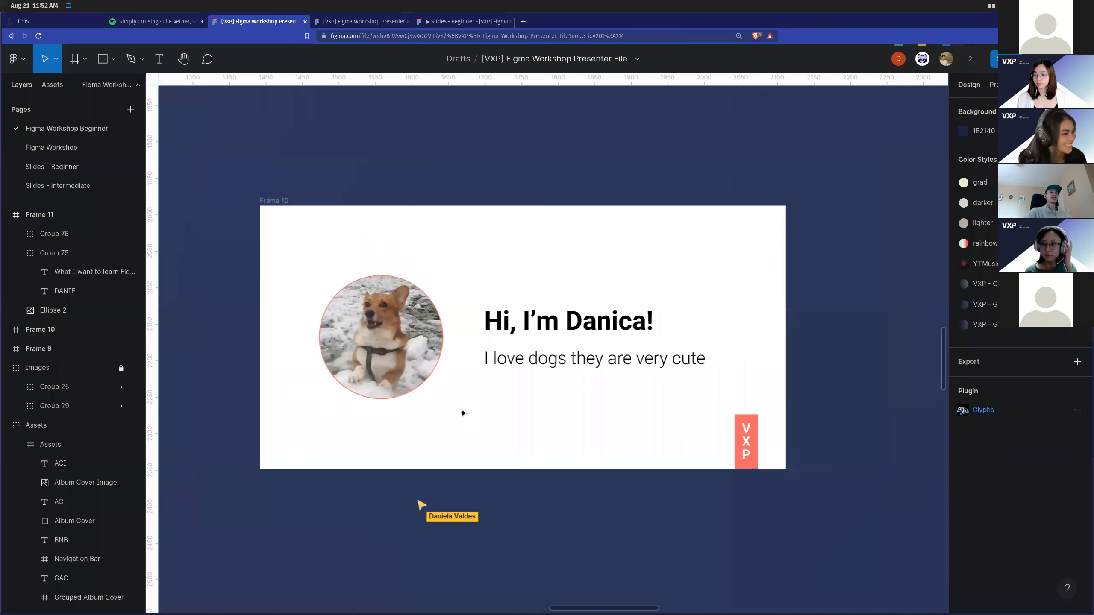
scroll(388, 383, "up", 1)
scroll(351, 365, "up", 2)
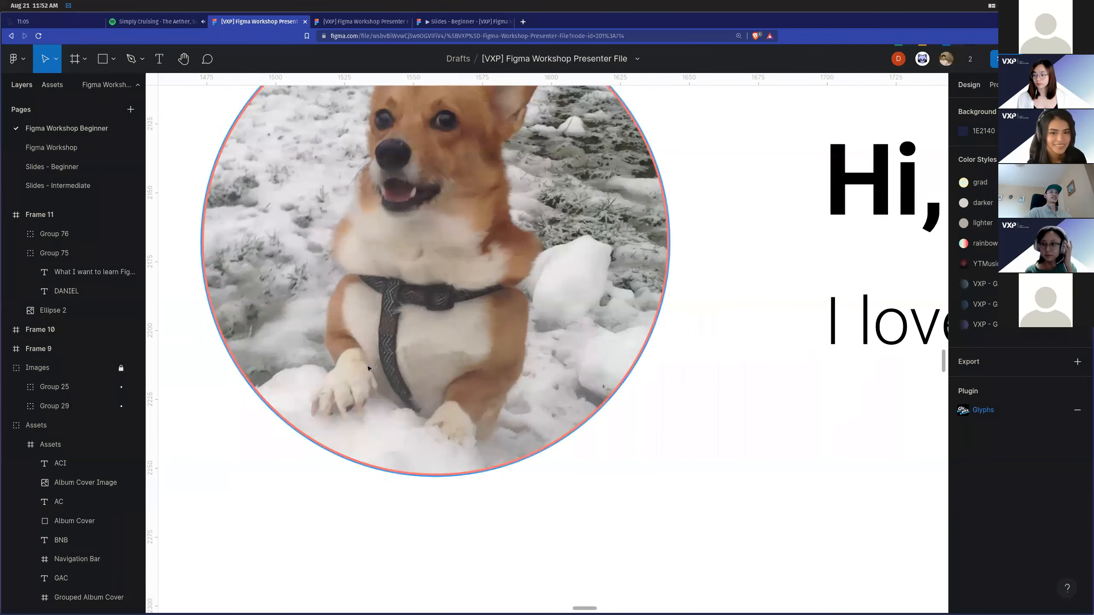
scroll(407, 372, "down", 1)
scroll(517, 401, "right", 4)
scroll(634, 428, "up", 3)
scroll(589, 423, "down", 4)
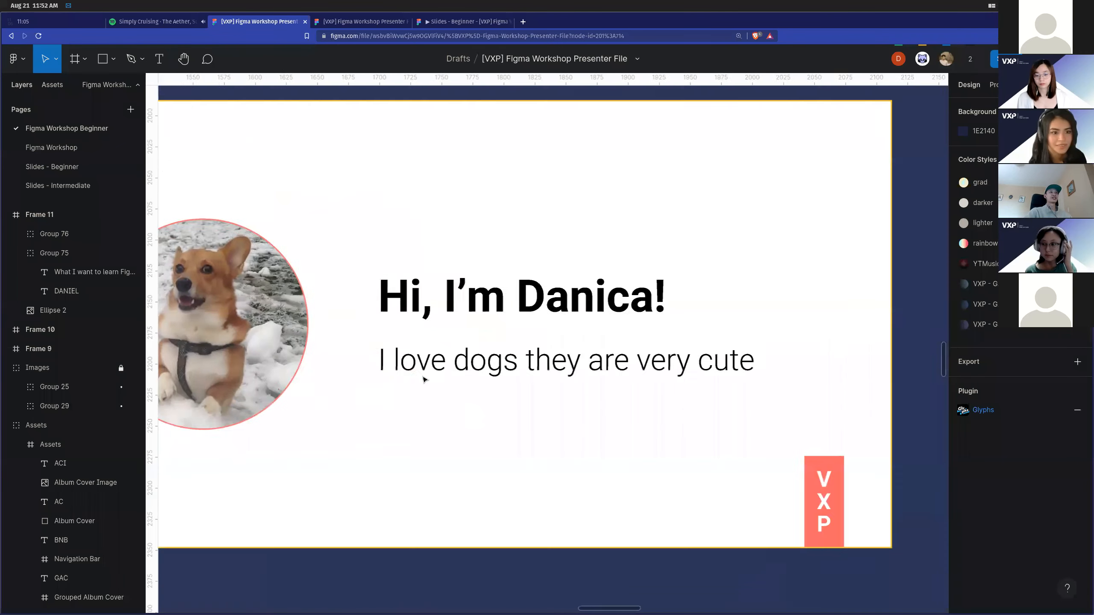
scroll(164, 310, "up", 3)
scroll(685, 449, "down", 3)
scroll(685, 449, "up", 3)
scroll(771, 457, "down", 5)
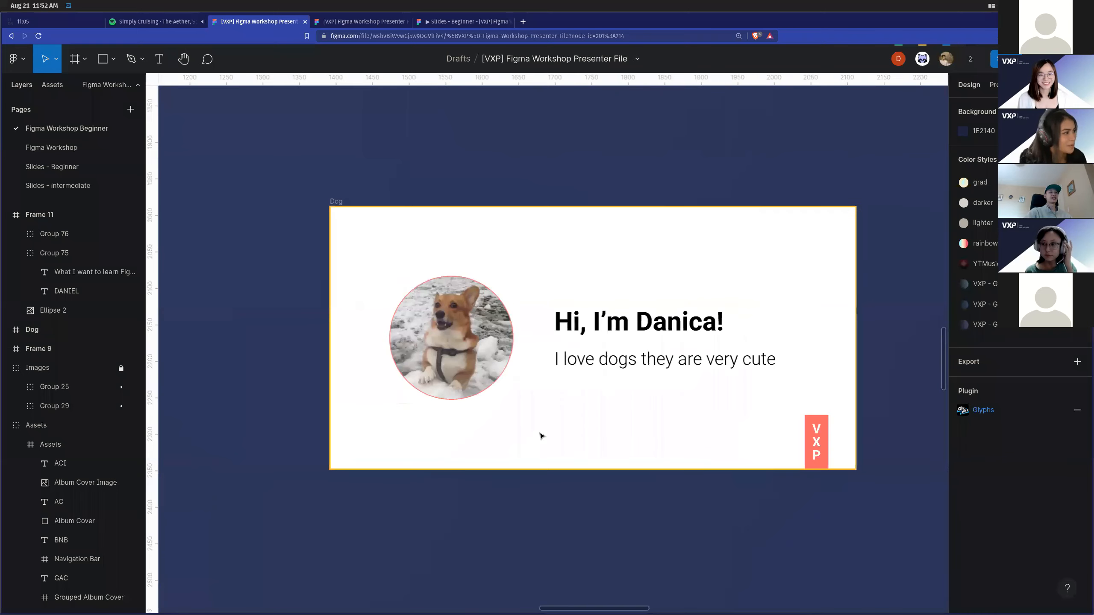
scroll(605, 412, "up", 4)
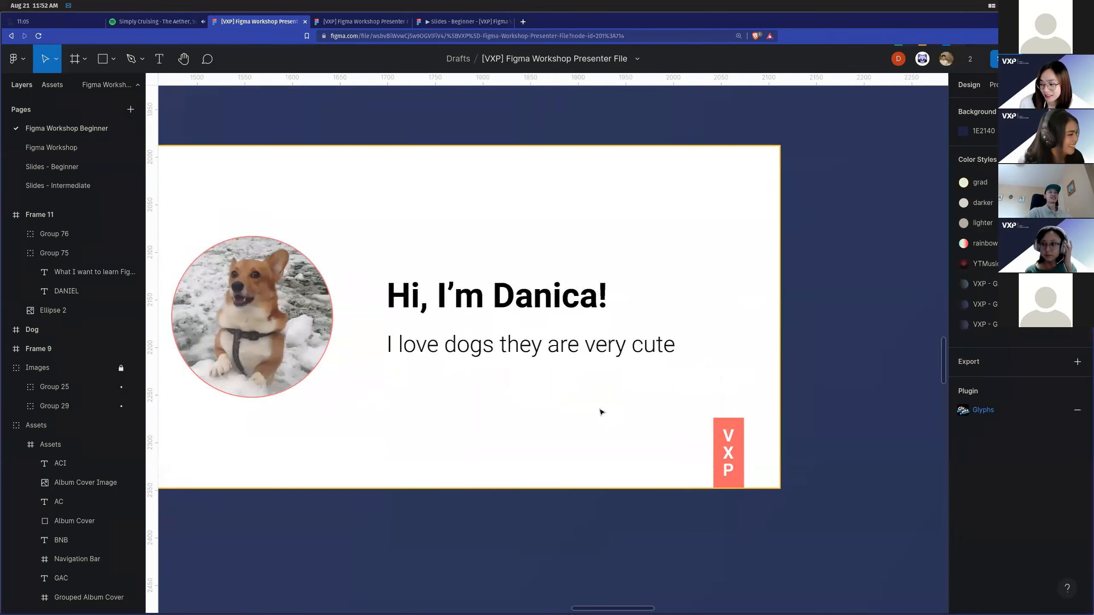
scroll(457, 396, "left", 2)
scroll(309, 243, "down", 2)
scroll(308, 243, "up", 2)
scroll(379, 435, "down", 5)
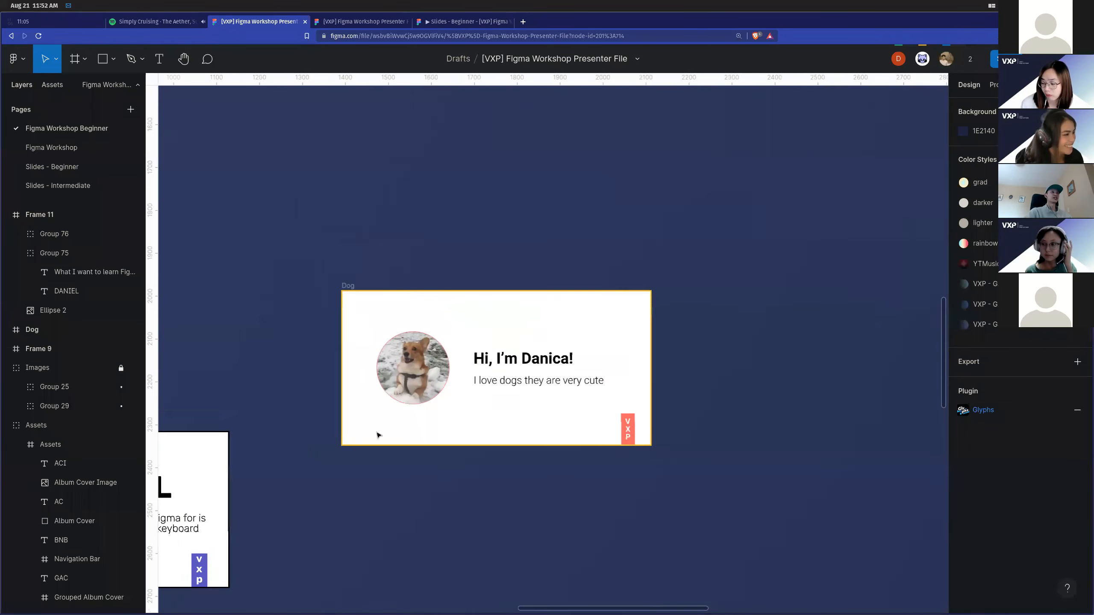
Rename Frame 11 on the canvas with the first name shown in the card's heading.
scroll(252, 464, "left", 3)
scroll(330, 454, "up", 6)
left_click(442, 393)
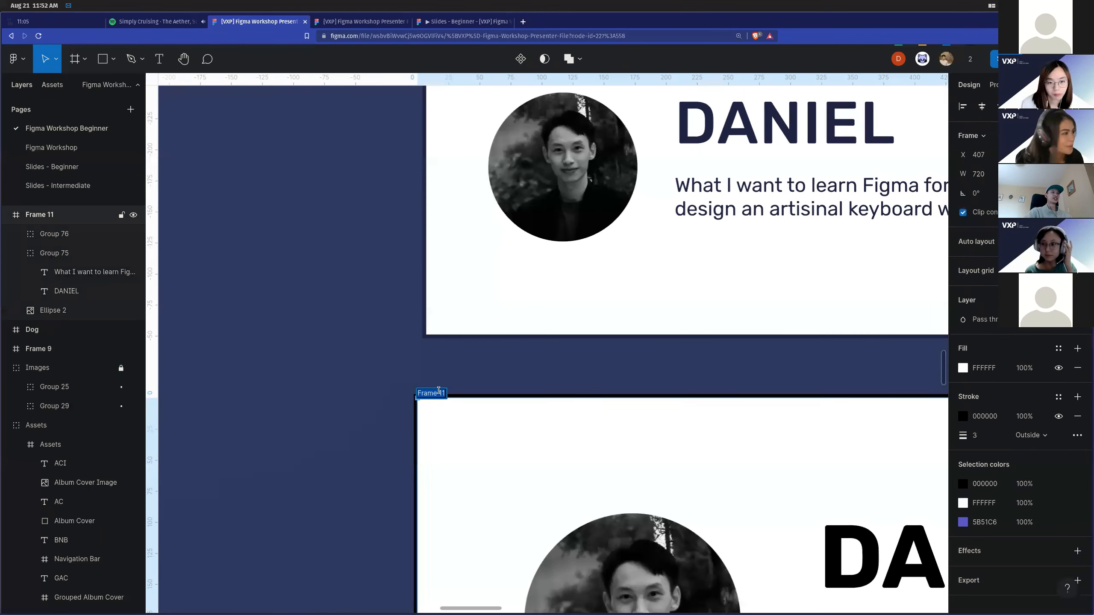
double_click(442, 393)
type("Daniel")
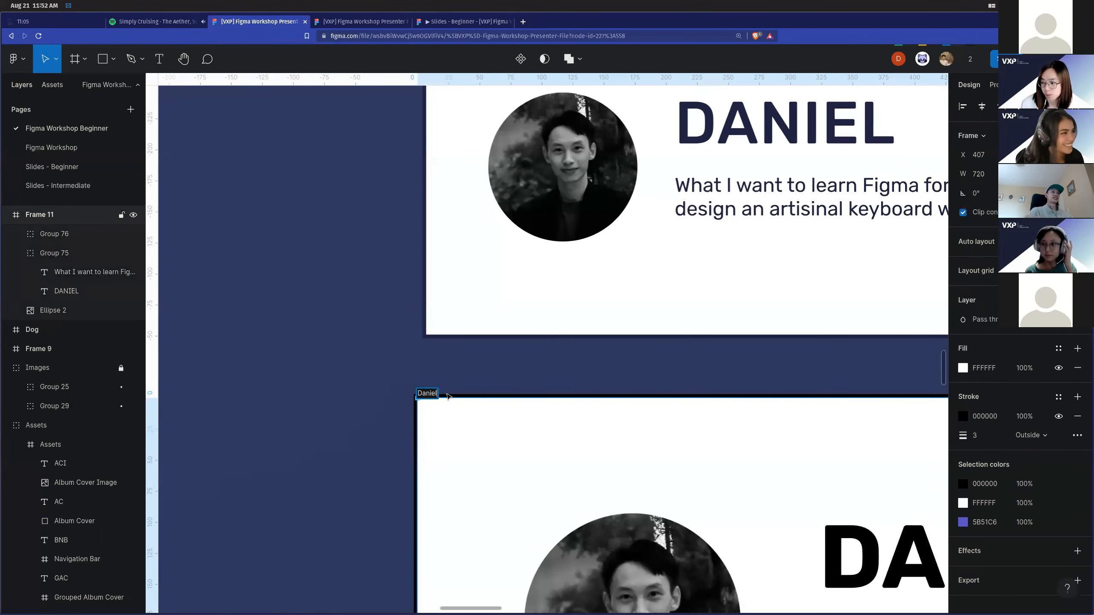
left_click(493, 385)
Examine the renamed frame's label and compare the finished card with Frame 9 and the Dog card.
scroll(357, 420, "up", 5)
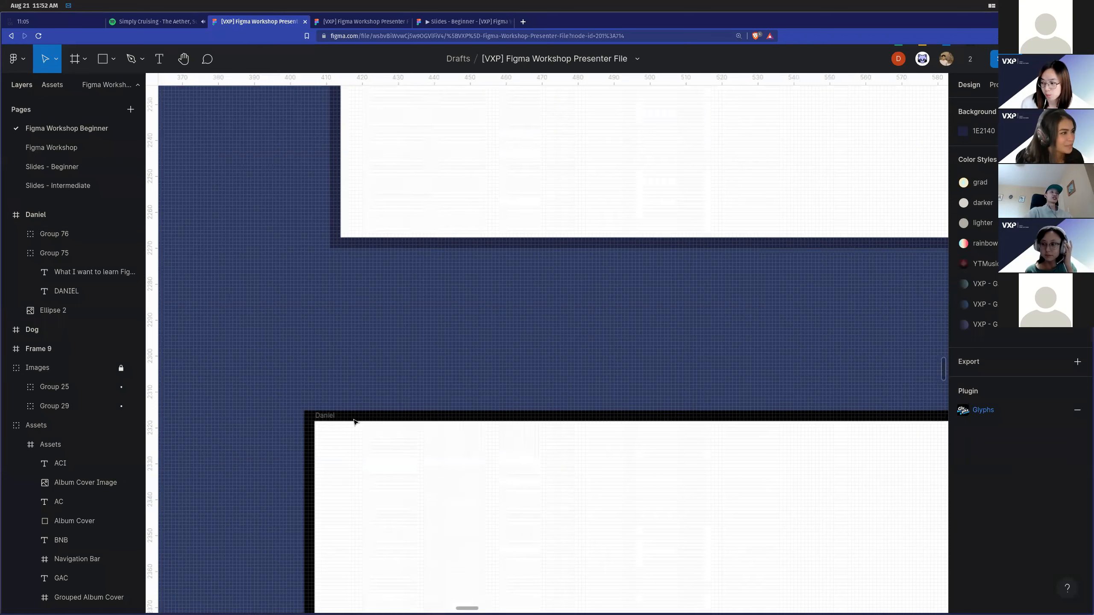
left_click(326, 418)
left_click(369, 370)
scroll(354, 408, "down", 4)
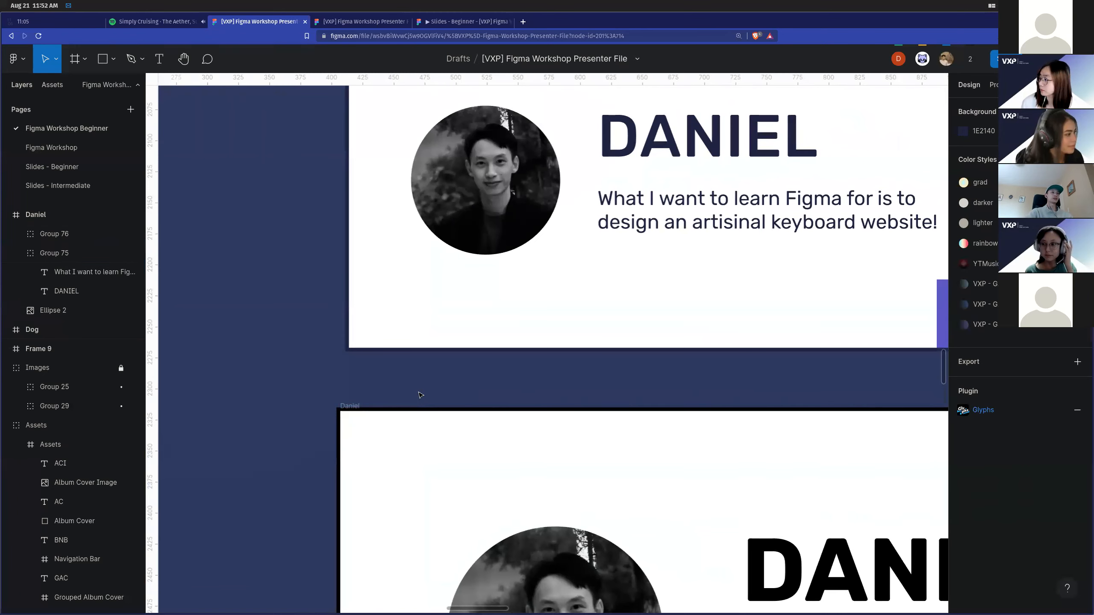
scroll(476, 495, "up", 2)
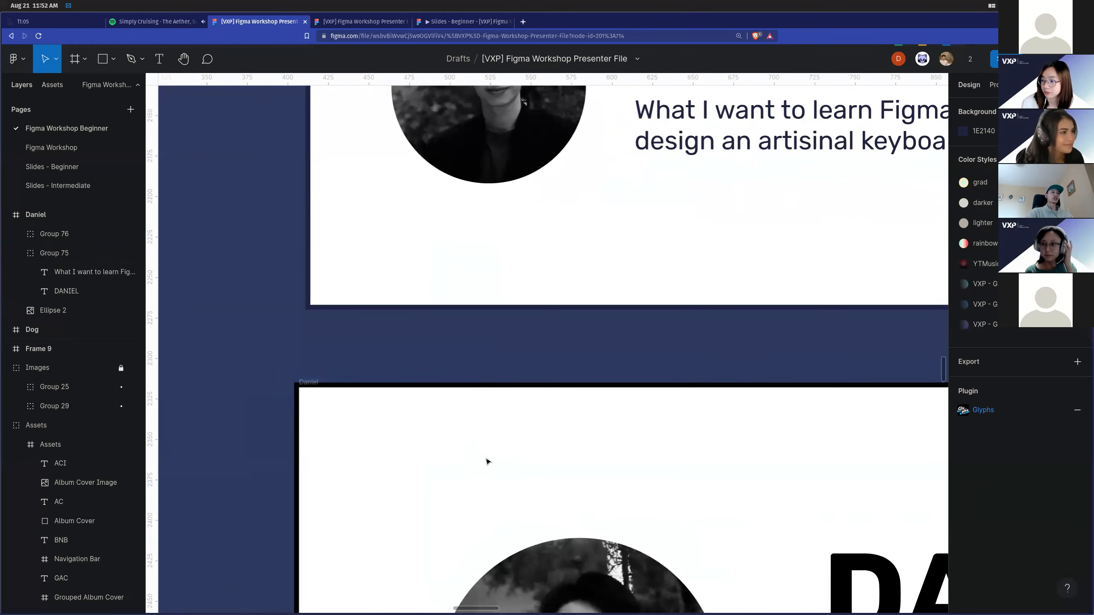
scroll(416, 415, "down", 5)
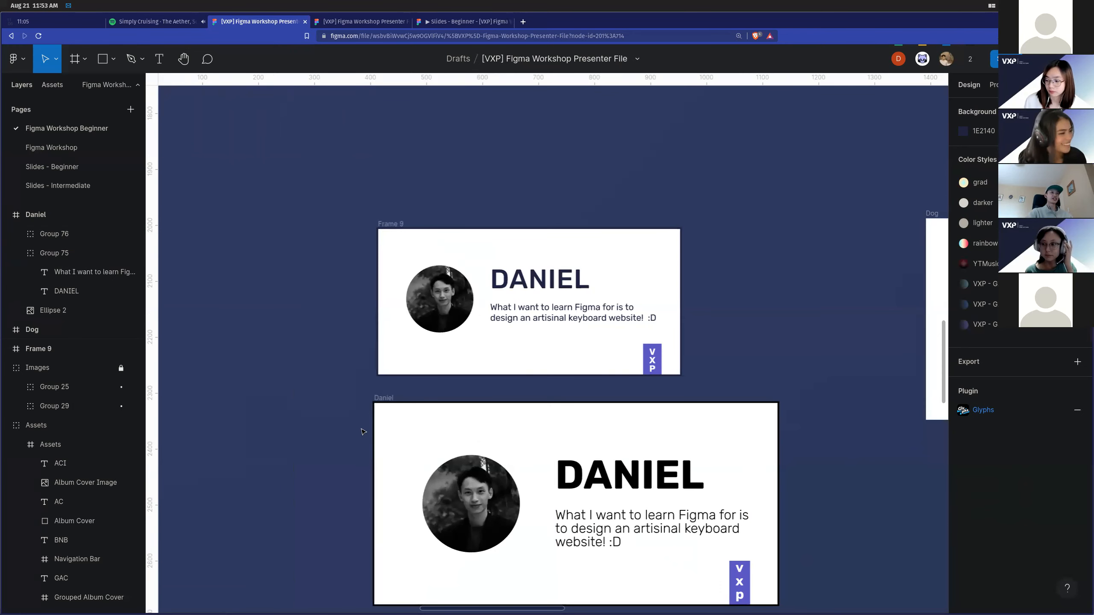
scroll(375, 413, "up", 4)
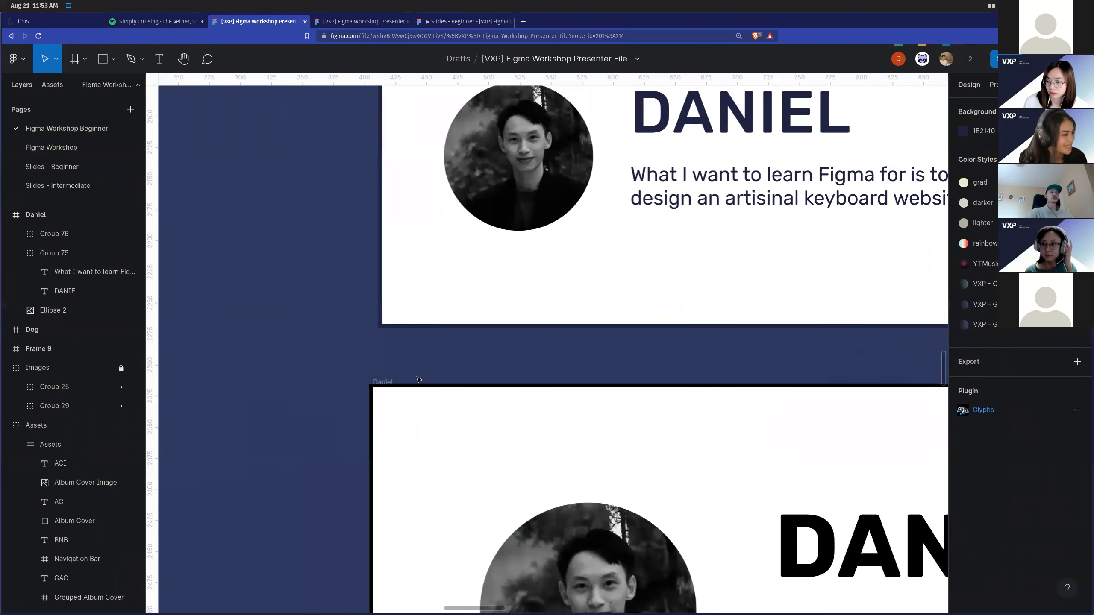
scroll(419, 379, "down", 4)
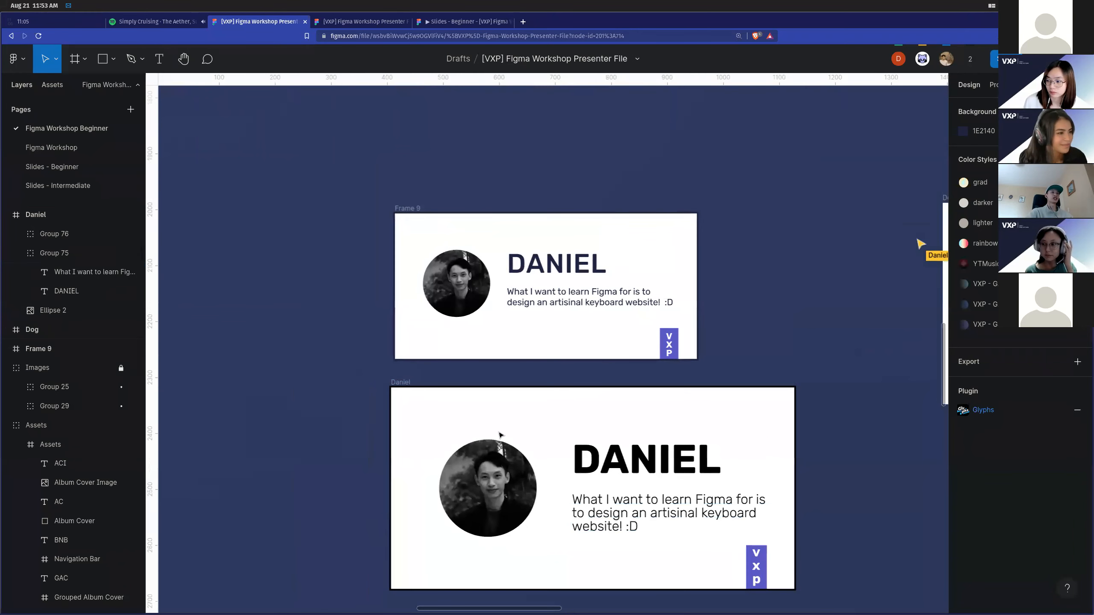
scroll(499, 434, "right", 9)
scroll(599, 439, "down", 1)
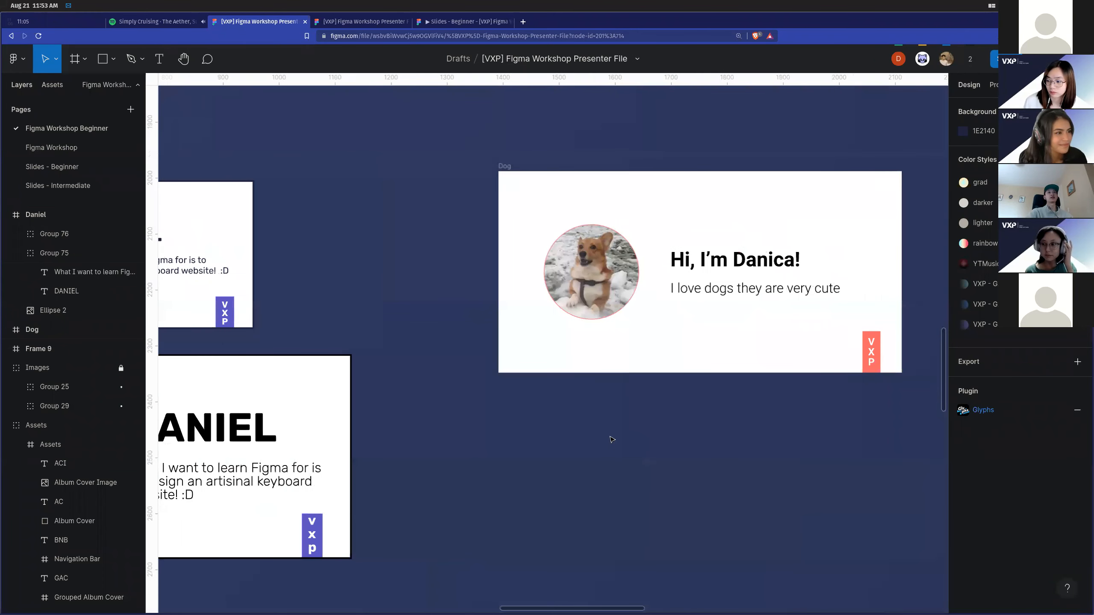
scroll(612, 440, "up", 3)
scroll(512, 440, "left", 4)
scroll(459, 442, "up", 5)
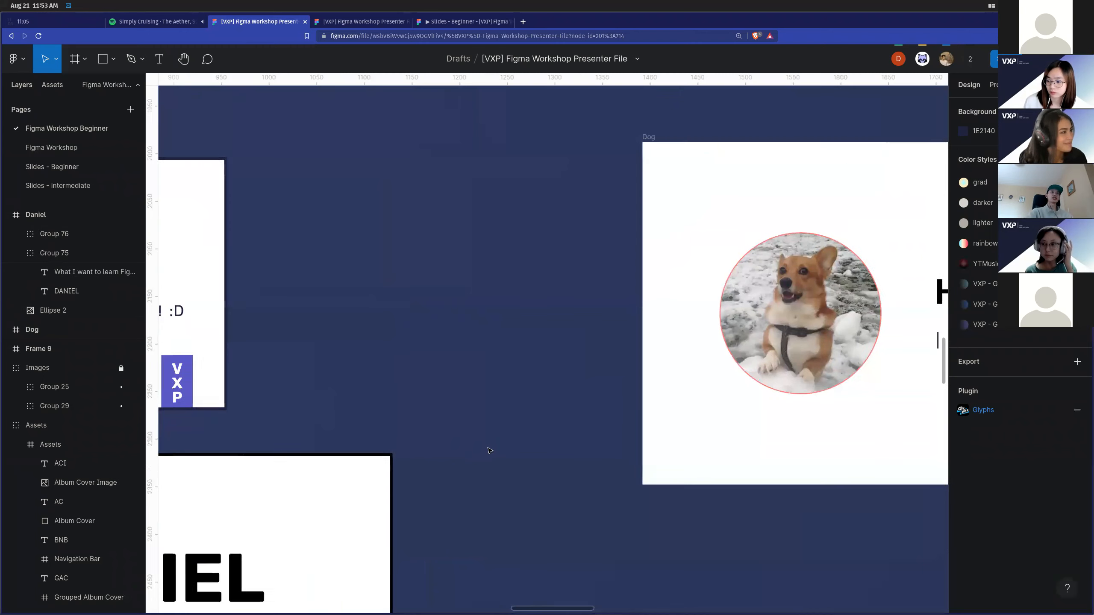
Inspect the finished card's tag group and text group, and compare the card's layout with Frame 9 and the Dog card.
left_click(61, 236)
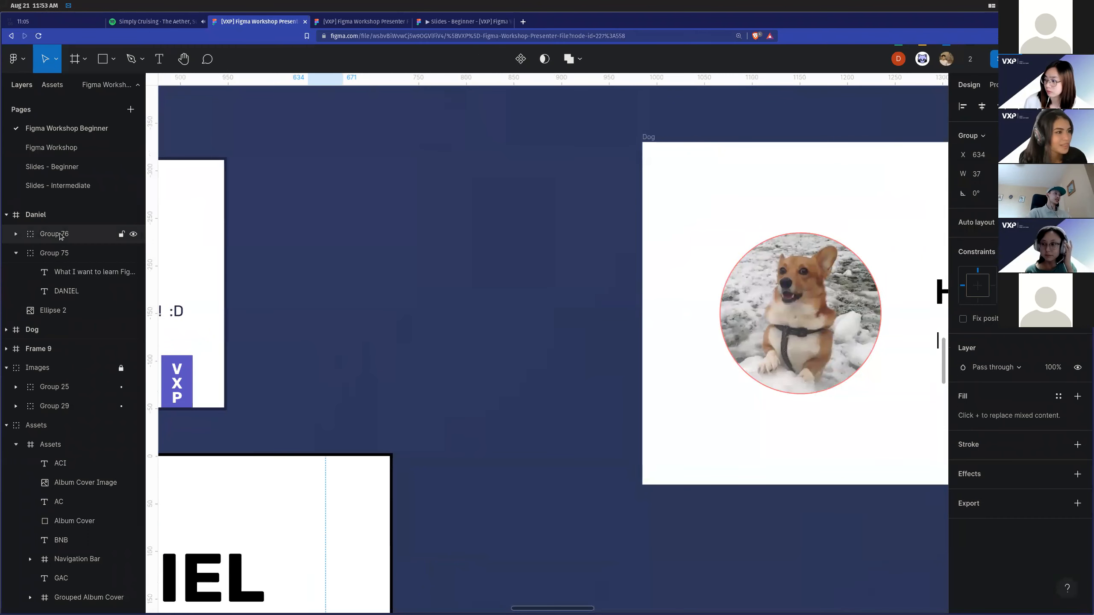
left_click(70, 257)
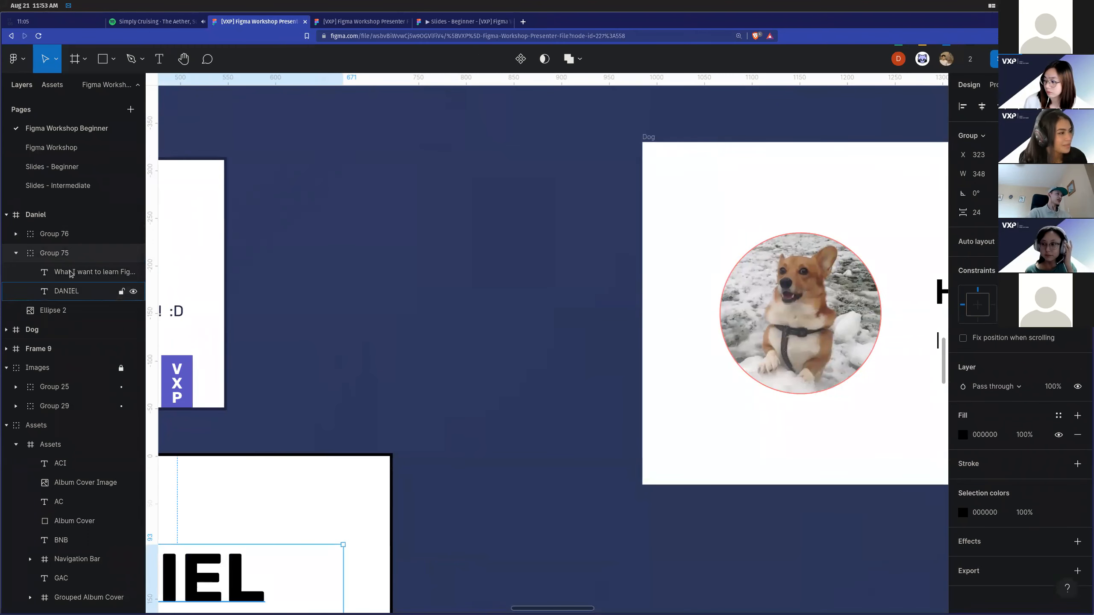
scroll(498, 415, "down", 5)
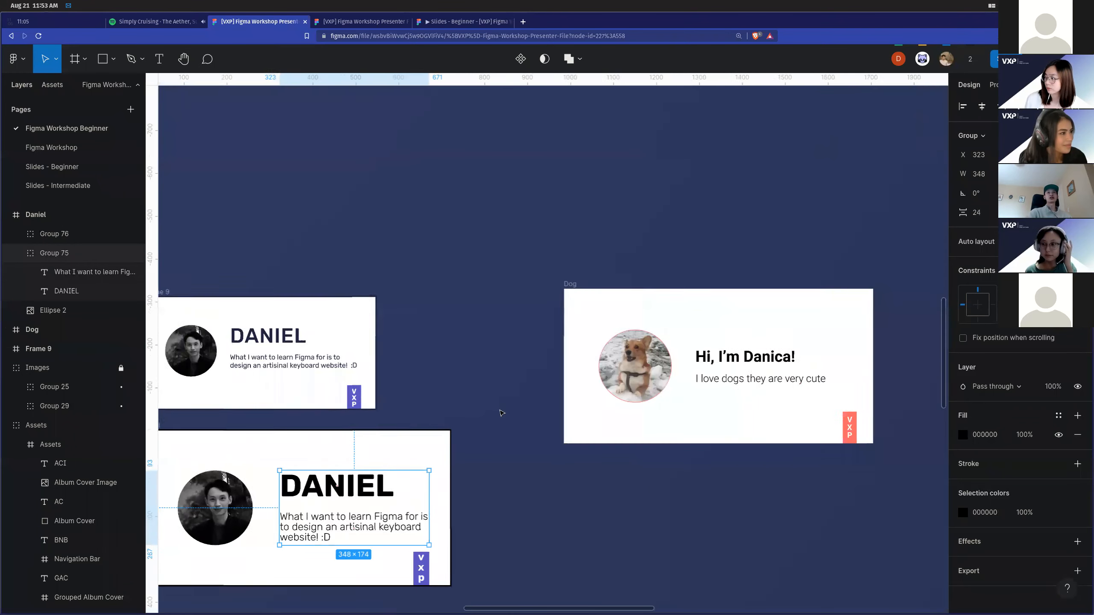
left_click(557, 476)
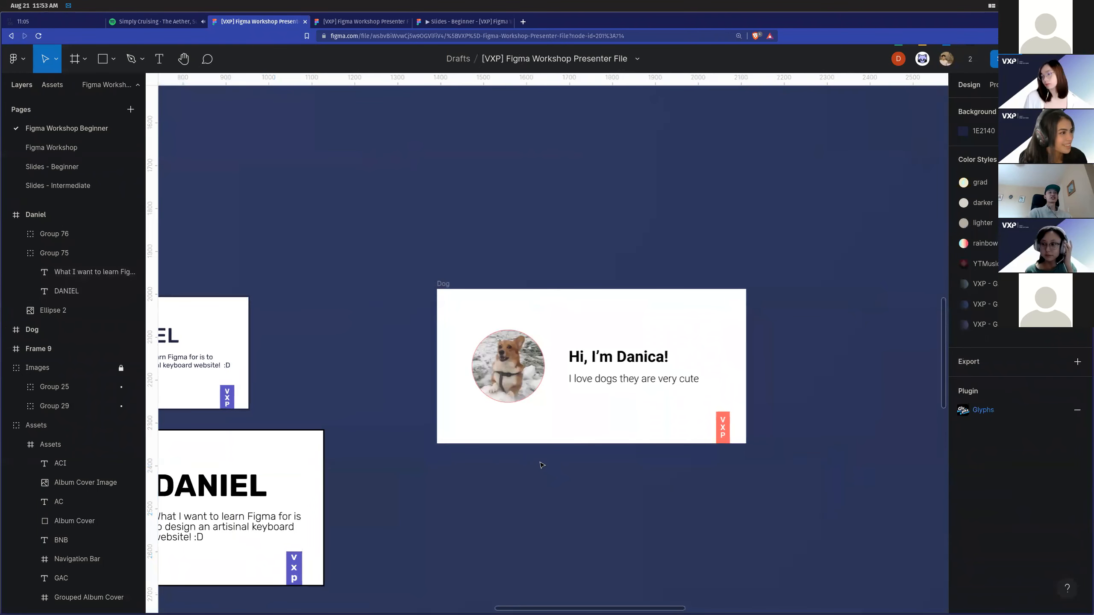
scroll(542, 465, "up", 5)
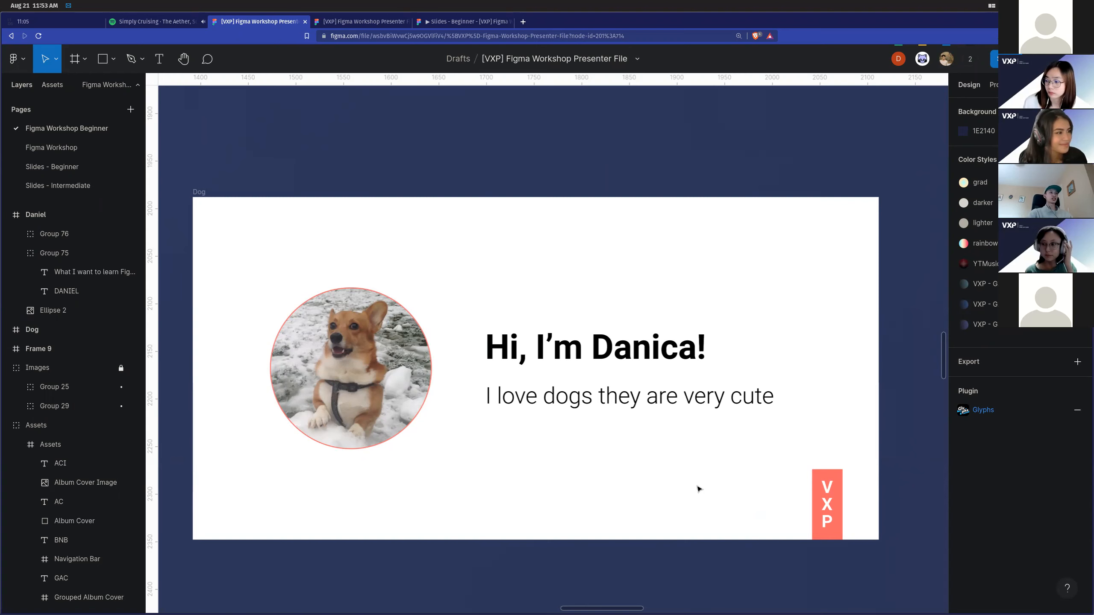
scroll(689, 485, "down", 5)
scroll(625, 492, "left", 3)
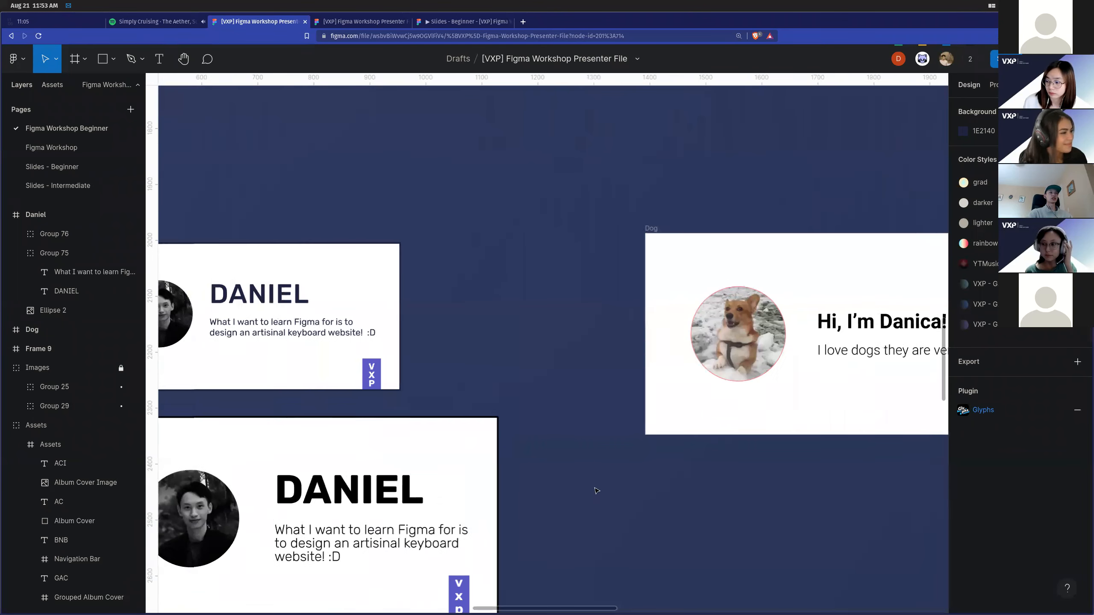
scroll(595, 489, "left", 4)
scroll(508, 485, "up", 5)
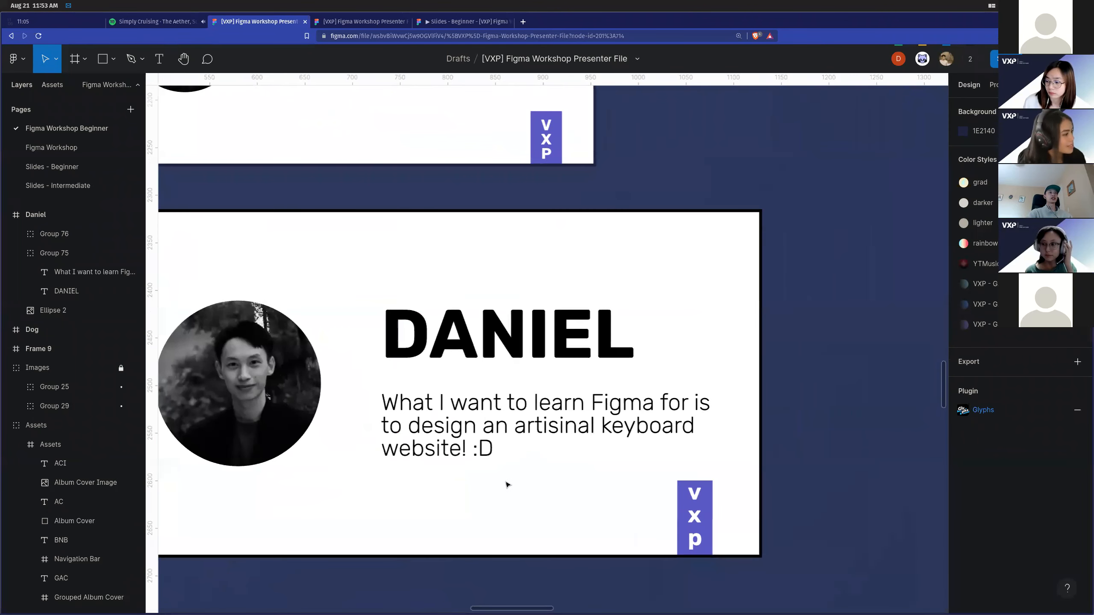
scroll(507, 485, "down", 5)
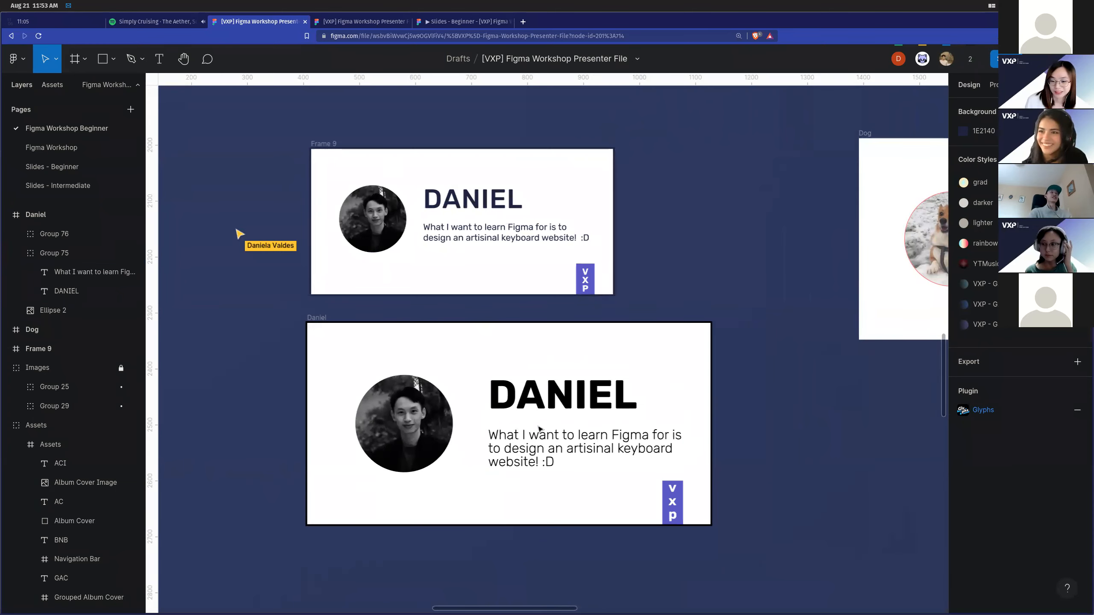
Turn off the Dark Reader extension and reload the workshop file.
left_click(996, 36)
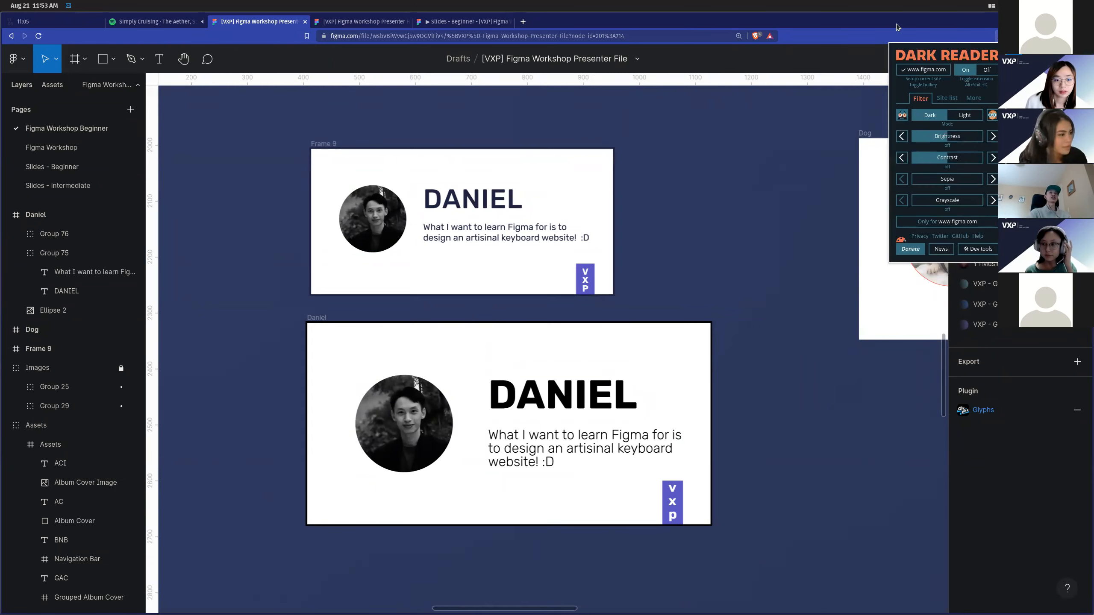
left_click(823, 132)
left_click(997, 36)
left_click(983, 73)
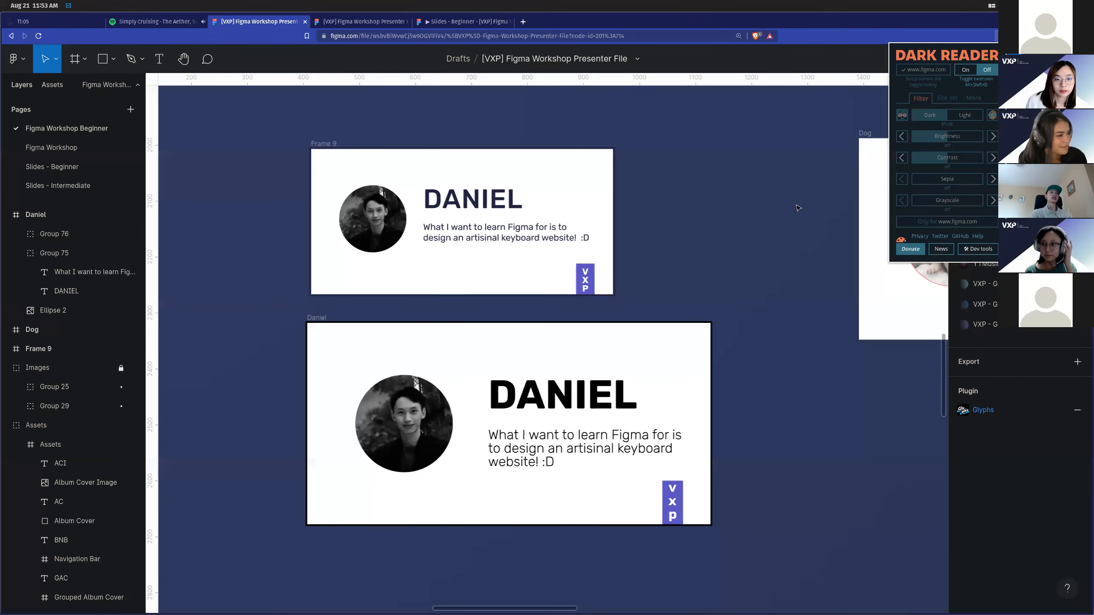
left_click(757, 180)
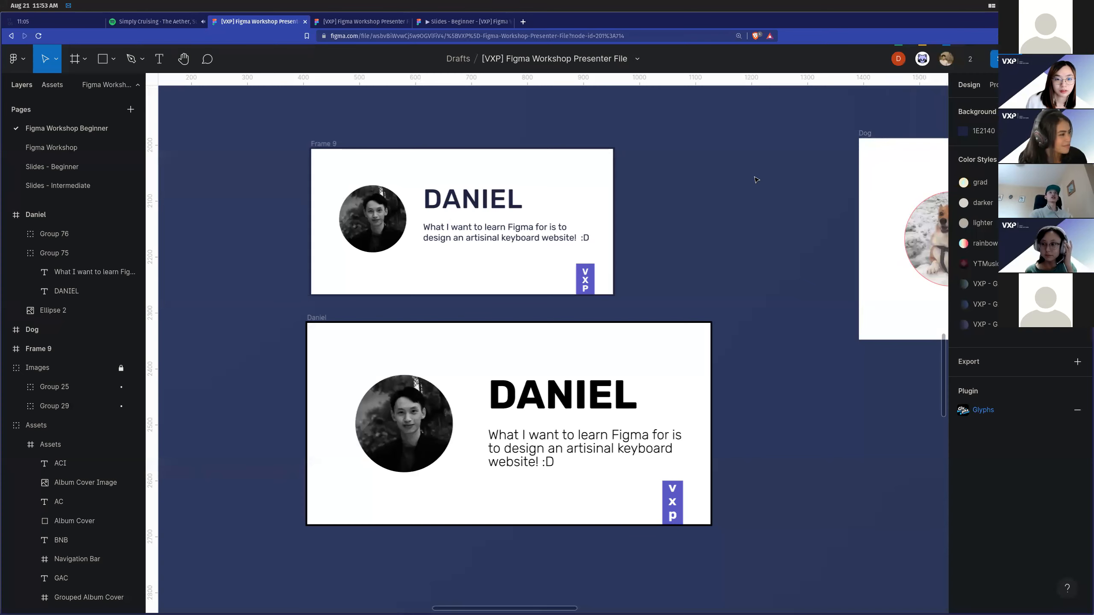
left_click(42, 37)
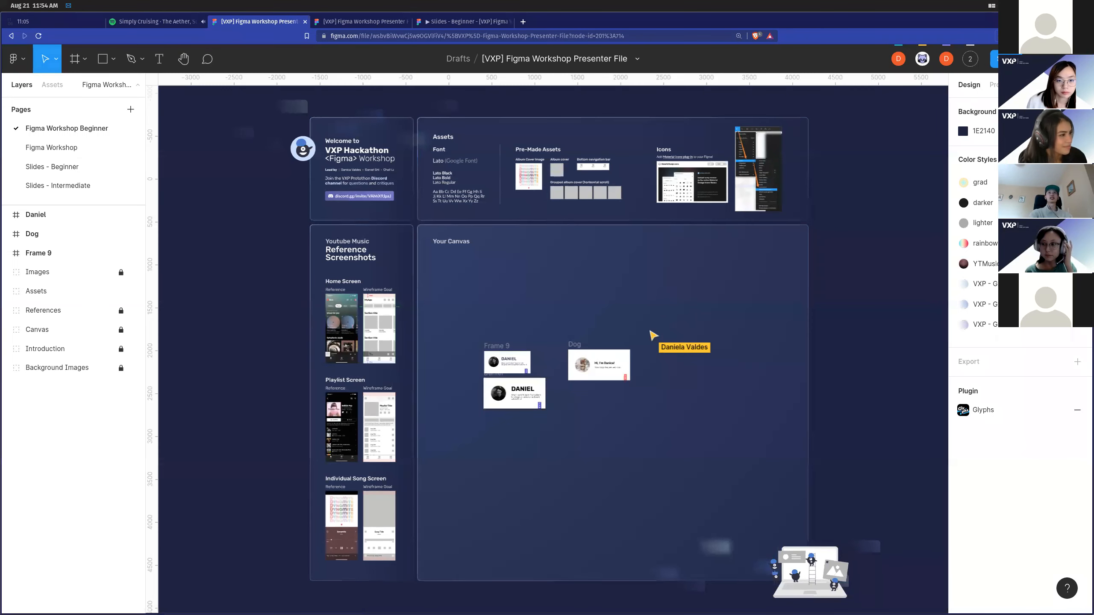
Turn the Dark Reader extension on again for the reloaded workshop file.
left_click(1003, 36)
left_click(964, 69)
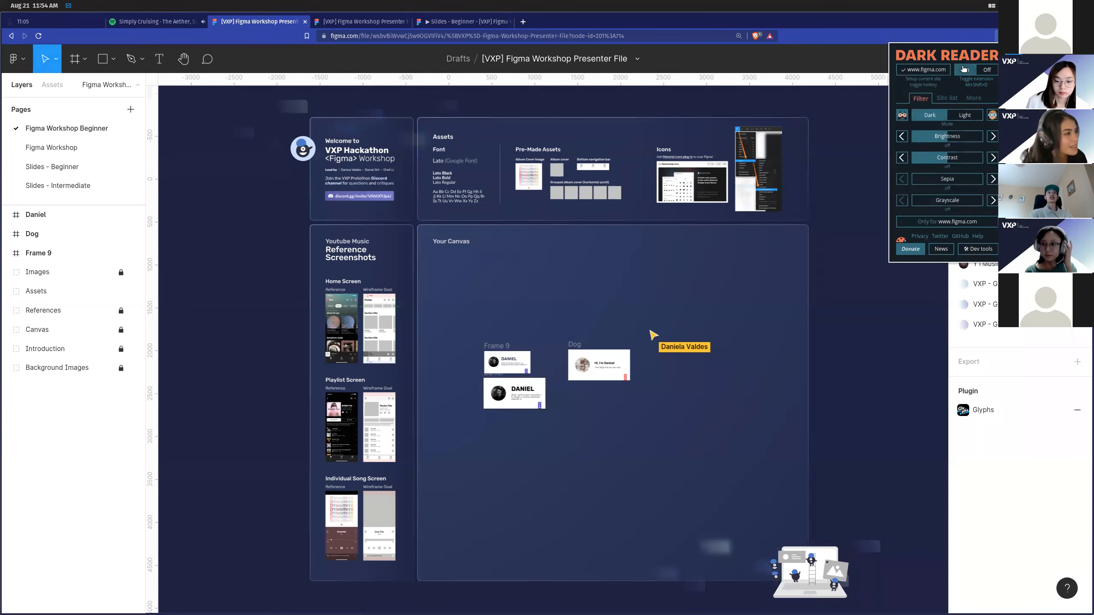
left_click(851, 236)
Look over the workshop page's assets and canvas area, and examine the three introduction cards.
scroll(876, 263, "down", 1)
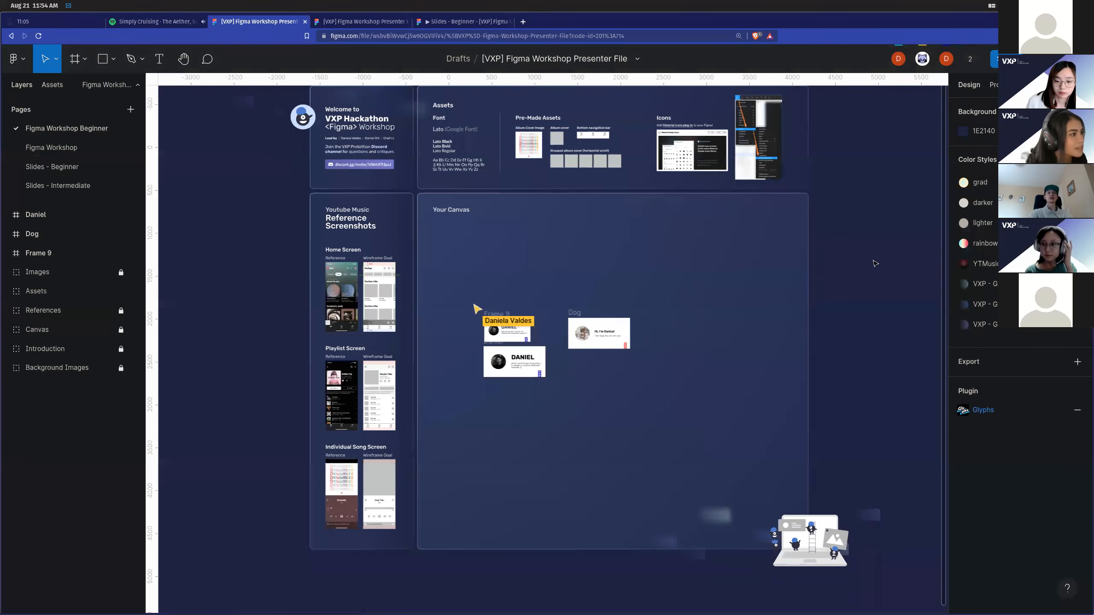
scroll(876, 264, "up", 1)
scroll(864, 259, "down", 1)
scroll(862, 259, "up", 3)
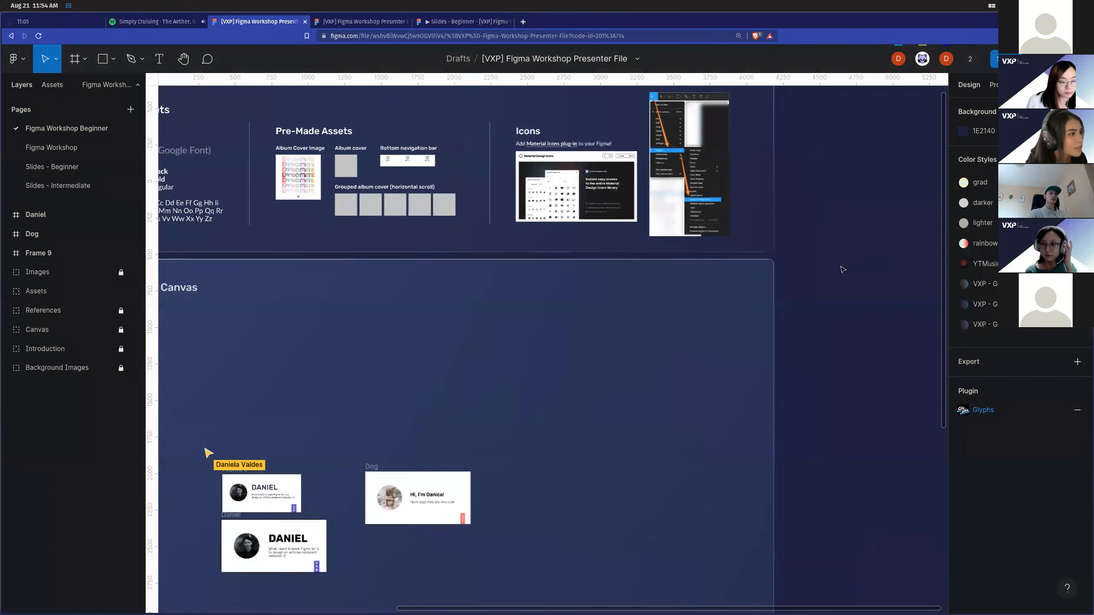
scroll(843, 270, "down", 3)
scroll(716, 341, "up", 3)
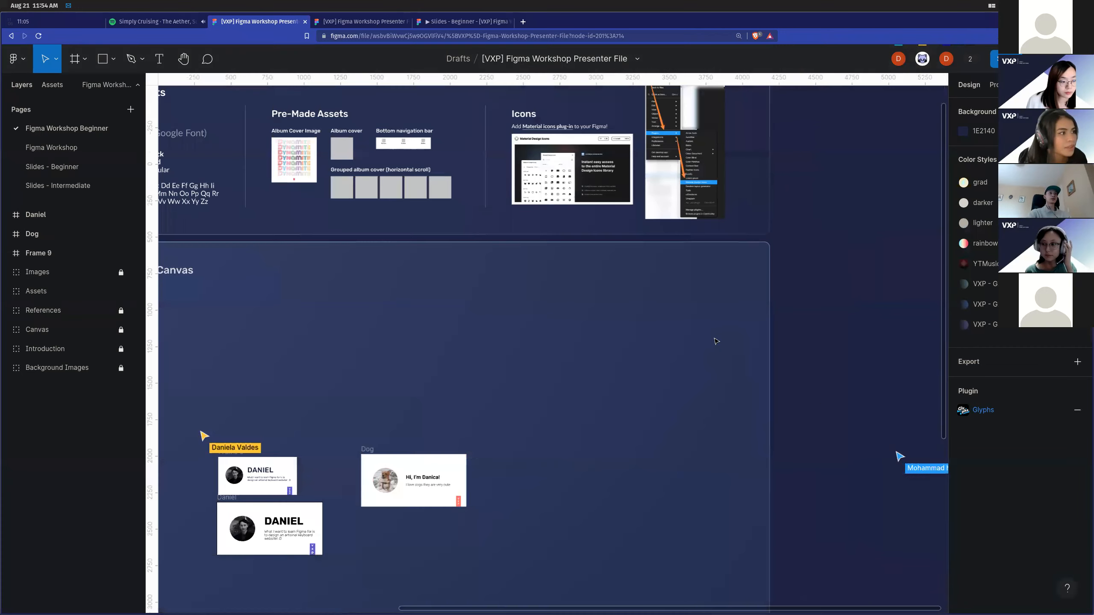
scroll(716, 341, "down", 1)
scroll(716, 341, "left", 1)
scroll(715, 342, "down", 1)
scroll(533, 376, "up", 3)
scroll(535, 378, "left", 5)
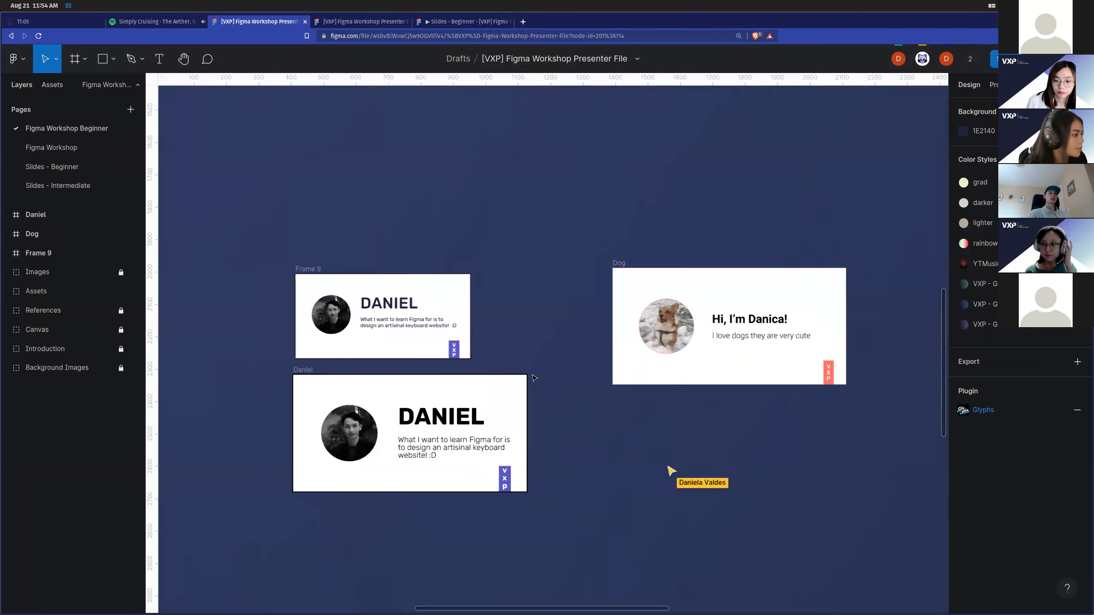
scroll(535, 378, "up", 3)
scroll(510, 405, "down", 2)
scroll(513, 431, "left", 4)
scroll(515, 494, "down", 2)
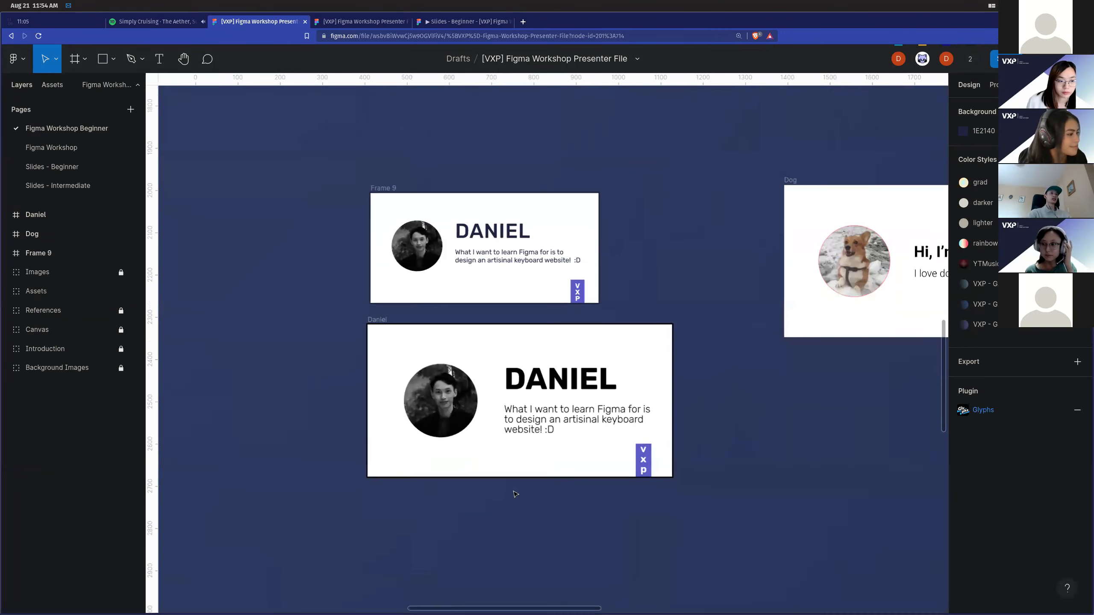
Draw a circle about 474 × 474 on the empty canvas below the finished introduction card.
scroll(515, 494, "down", 3)
key("o")
left_click_drag(455, 394, 556, 488)
left_click_drag(455, 415, 488, 489)
scroll(644, 454, "down", 1)
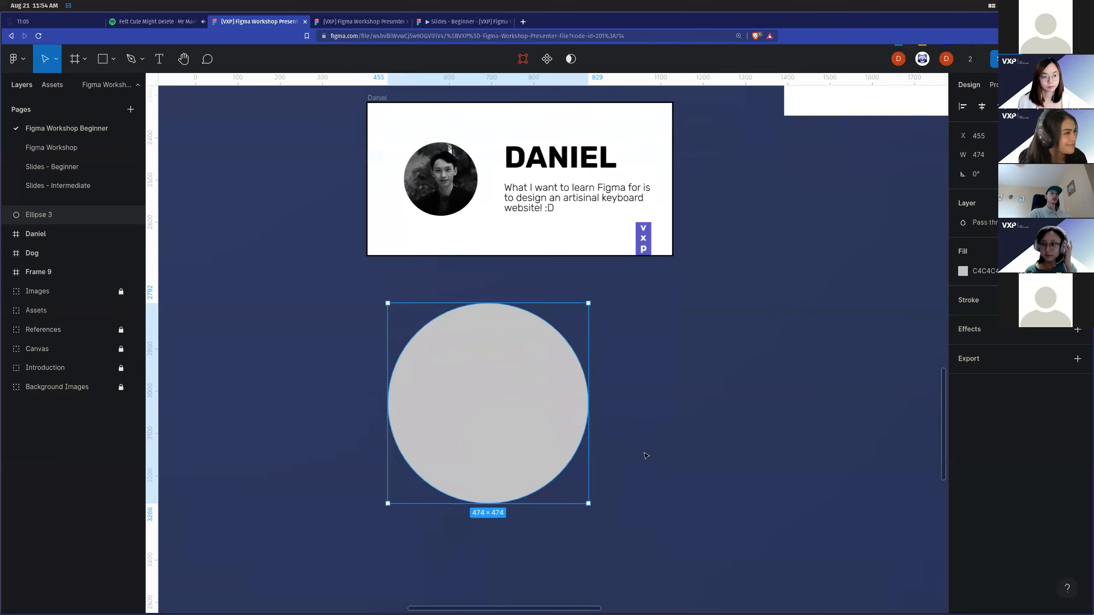
scroll(646, 456, "up", 3)
scroll(732, 464, "left", 3)
left_click(732, 464)
left_click(599, 425)
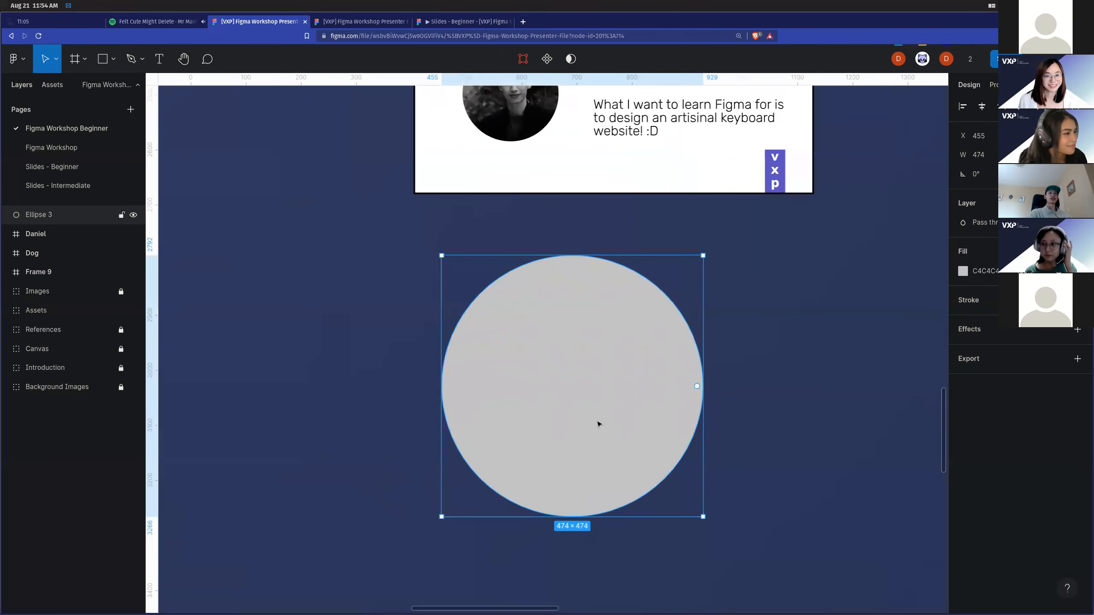
Draw a rectangle about 318 × 370 beside the grey circle.
scroll(754, 441, "right", 3)
scroll(611, 418, "up", 3)
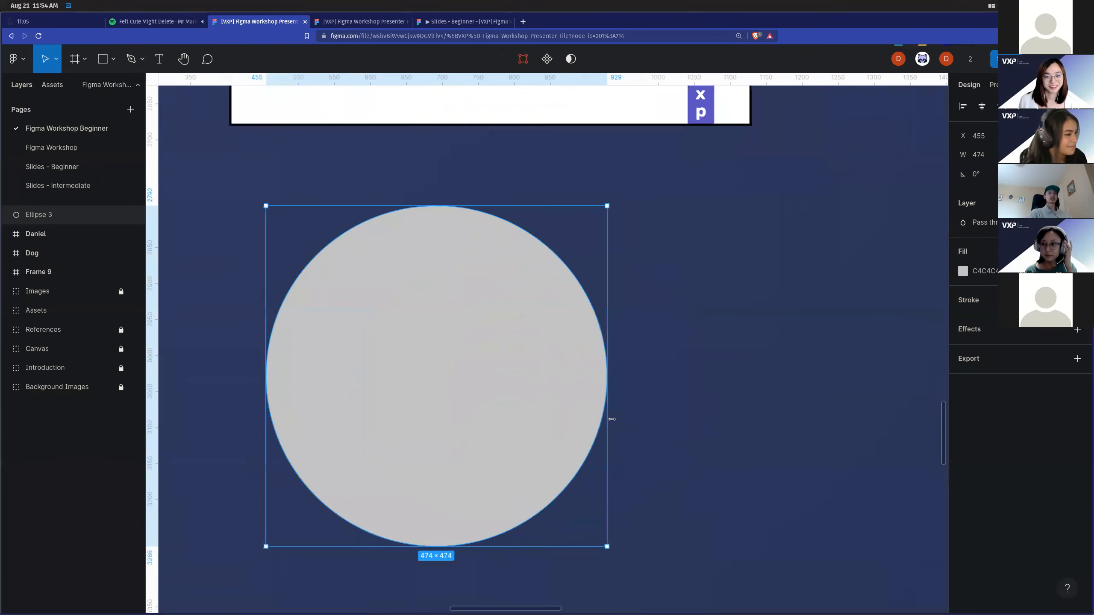
left_click(708, 415)
key("r")
mouse_move(674, 272)
left_mouse_down()
mouse_move(825, 513)
mouse_move(903, 538)
left_mouse_up()
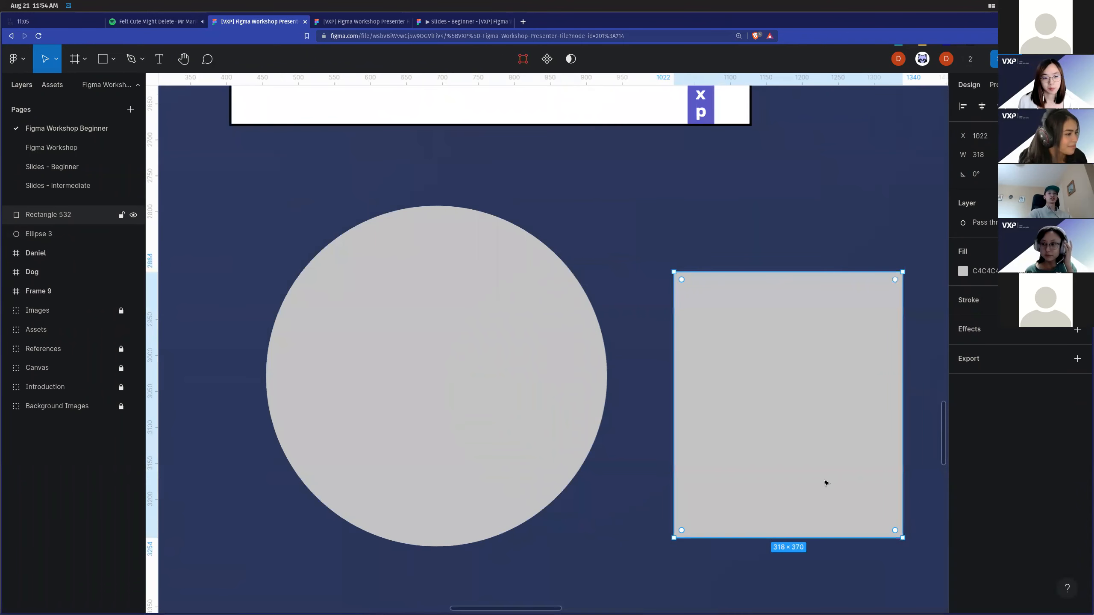
Set the circle's solid fill to the muted red CD7171.
left_click(491, 383)
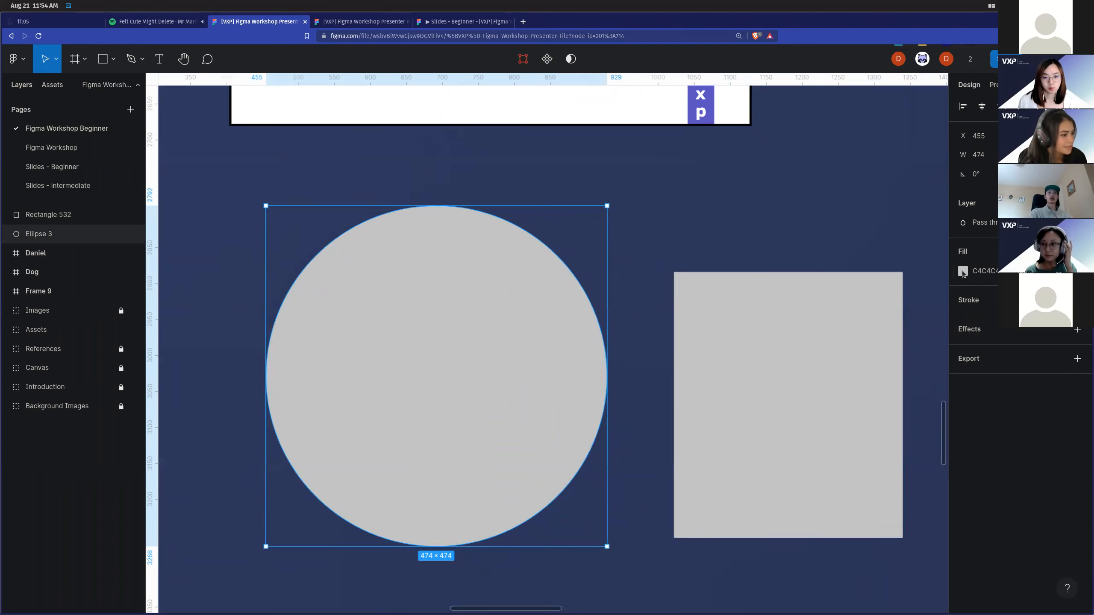
left_click(963, 271)
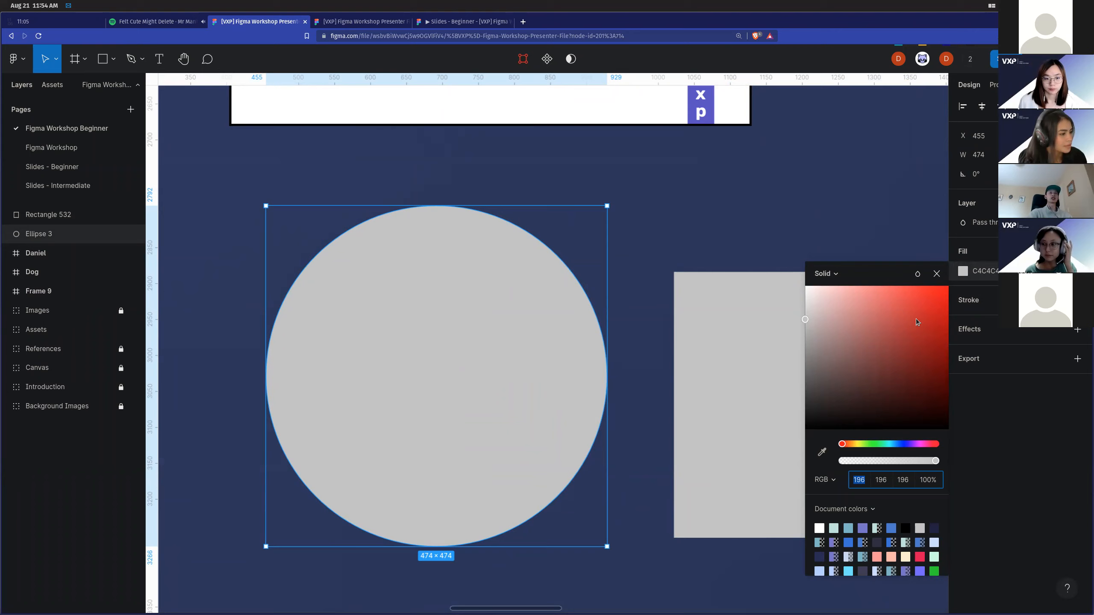
left_click_drag(862, 327, 869, 317)
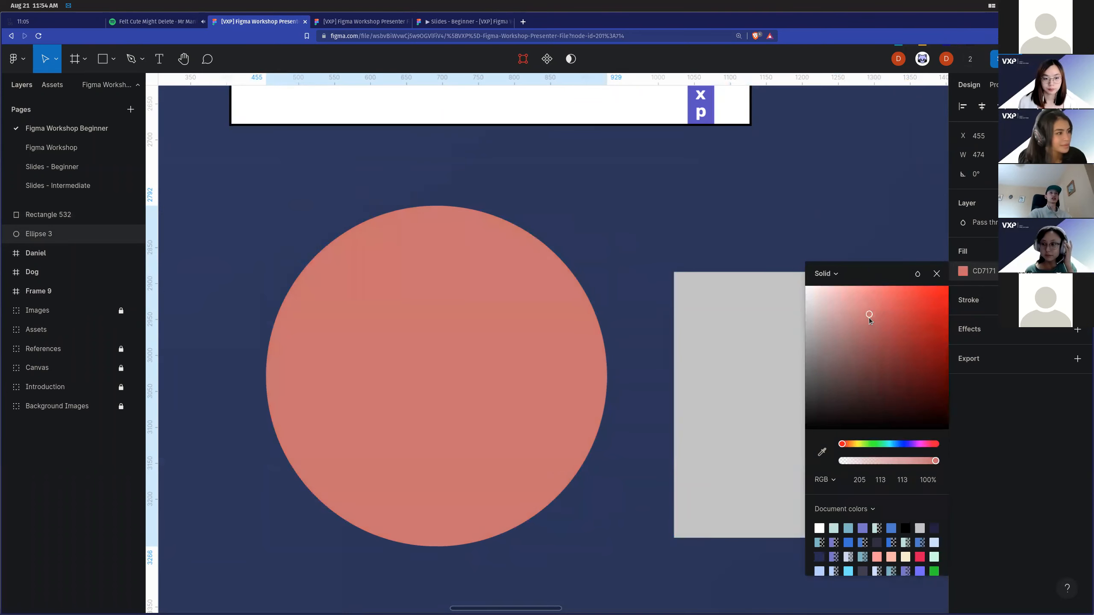
Change the circle's fill type to Image and use linked-in-profile.jpeg from the Pictures folder.
left_click(824, 276)
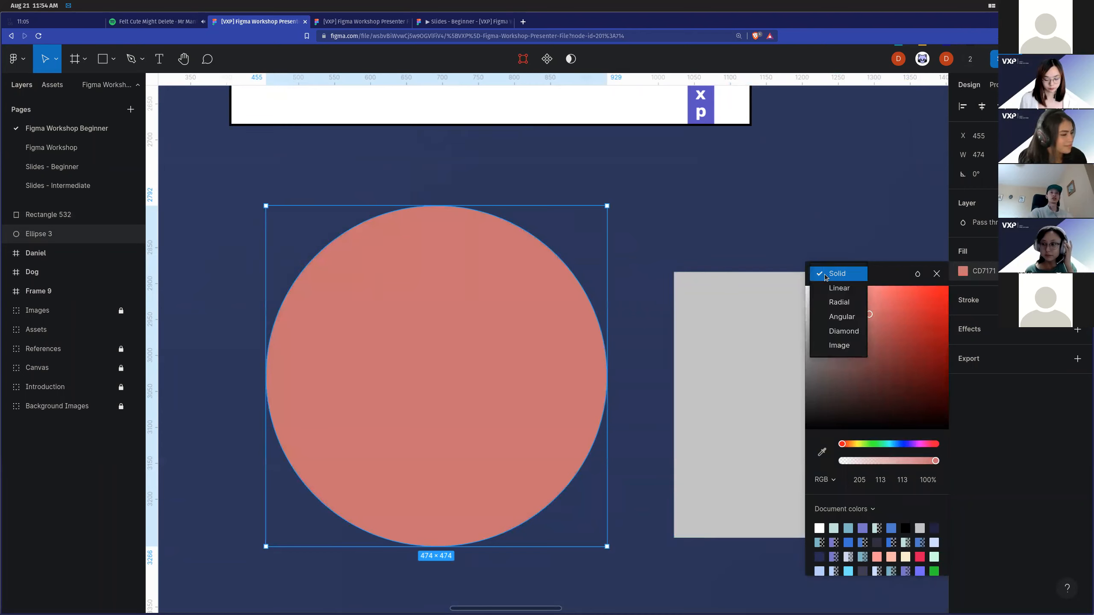
left_click(831, 349)
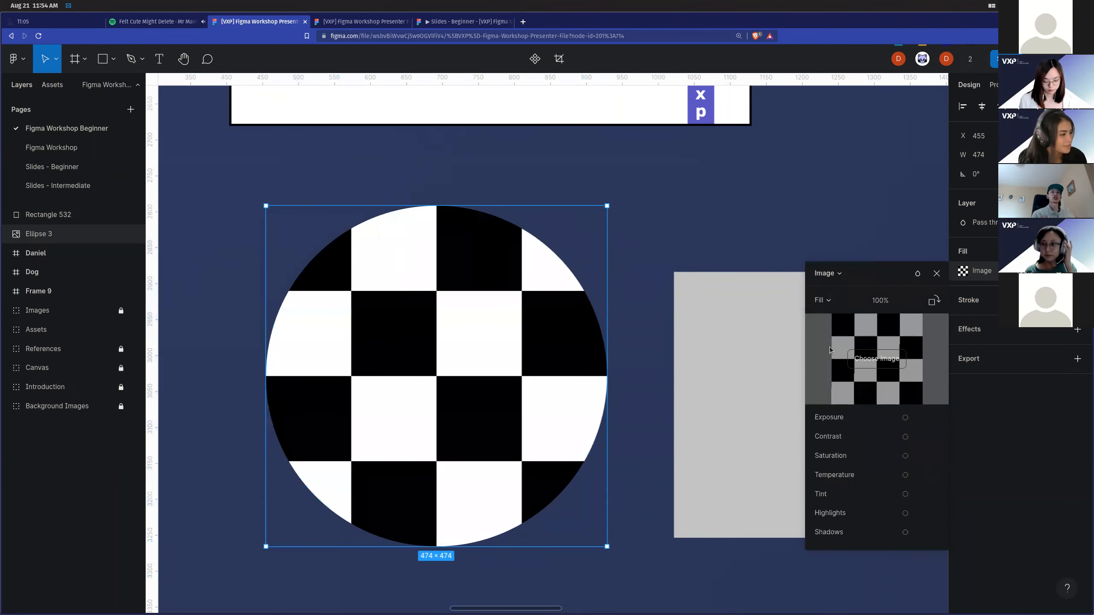
left_click(869, 359)
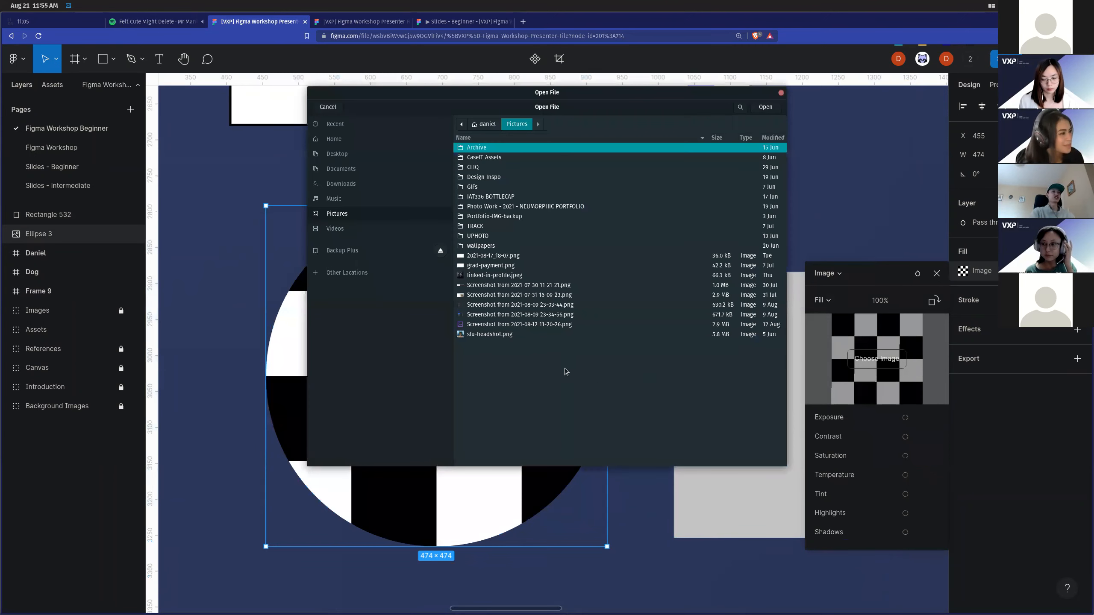
left_click(505, 275)
double_click(505, 275)
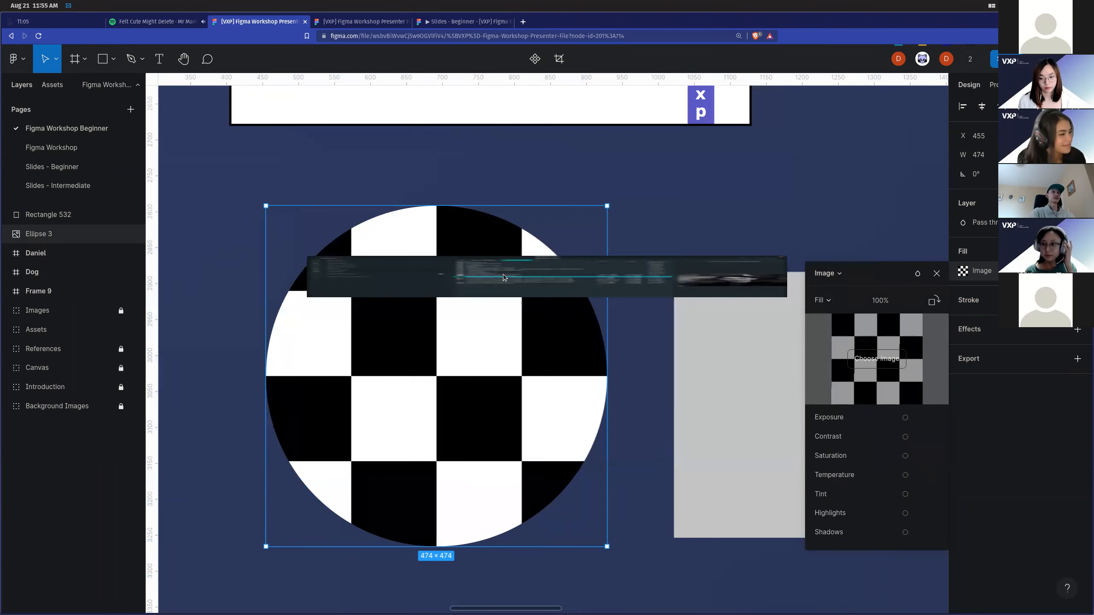
left_click(937, 274)
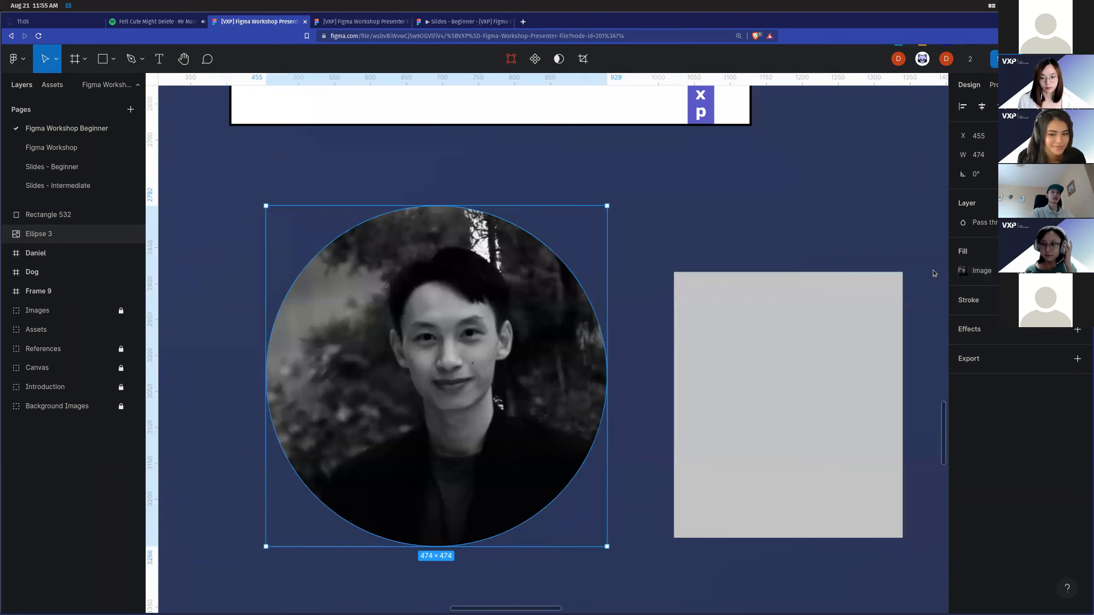
Fill the grey rectangle with the image linked-in-profile.jpeg and deselect it.
left_click(701, 227)
left_click(716, 428)
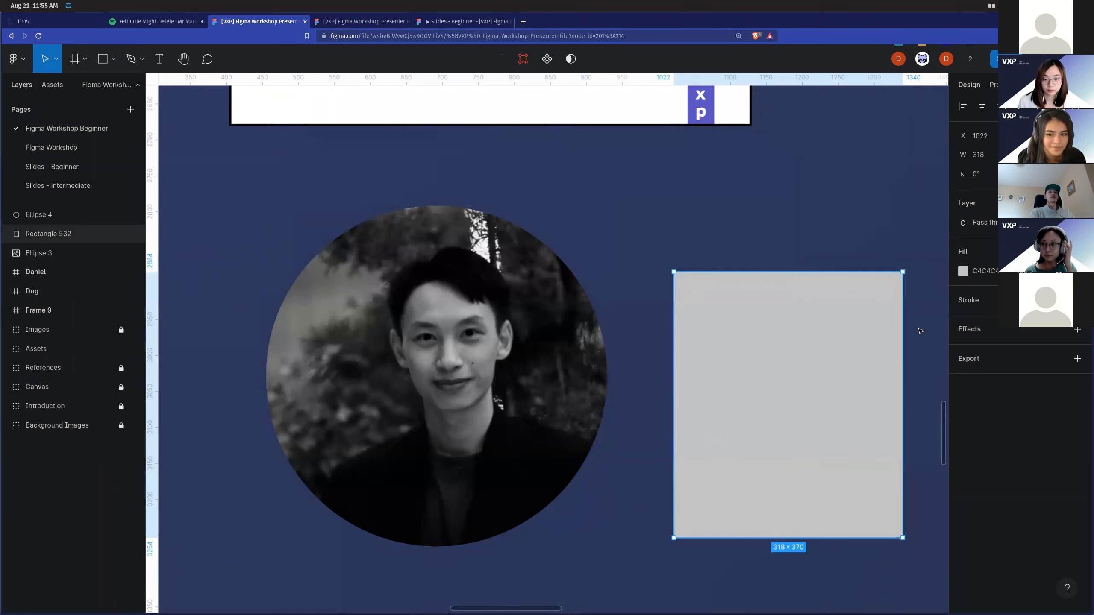
left_click(964, 271)
left_click(836, 278)
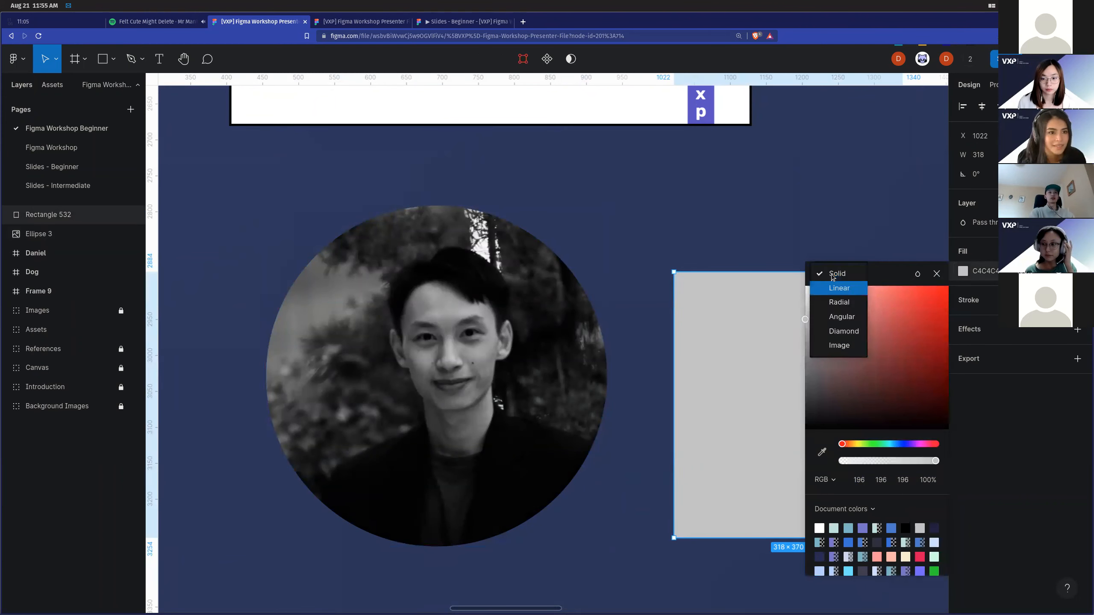
left_click(844, 353)
left_click(851, 358)
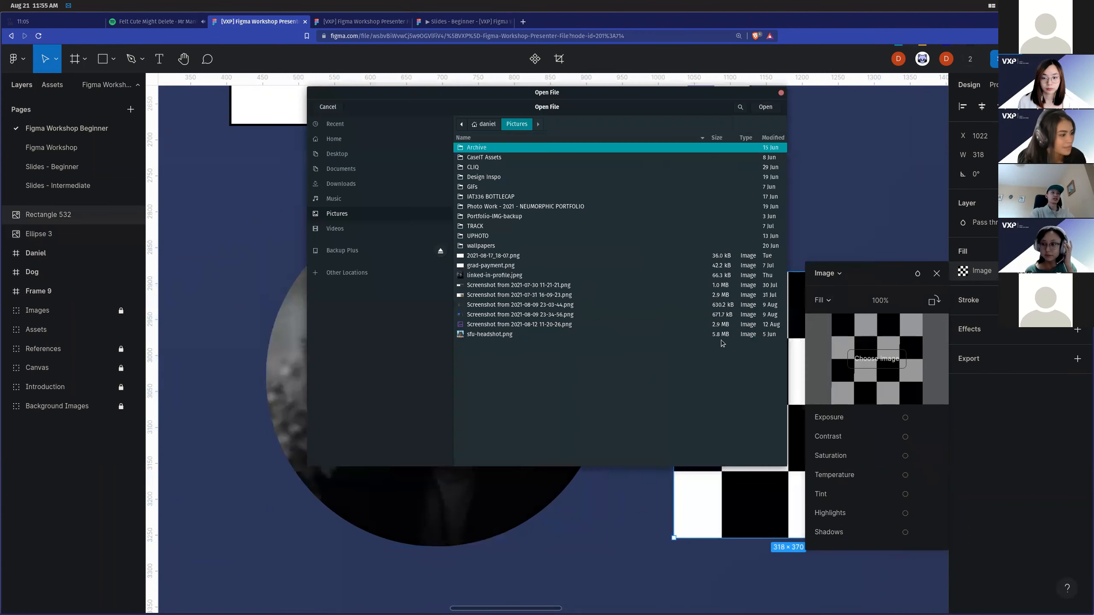
double_click(494, 275)
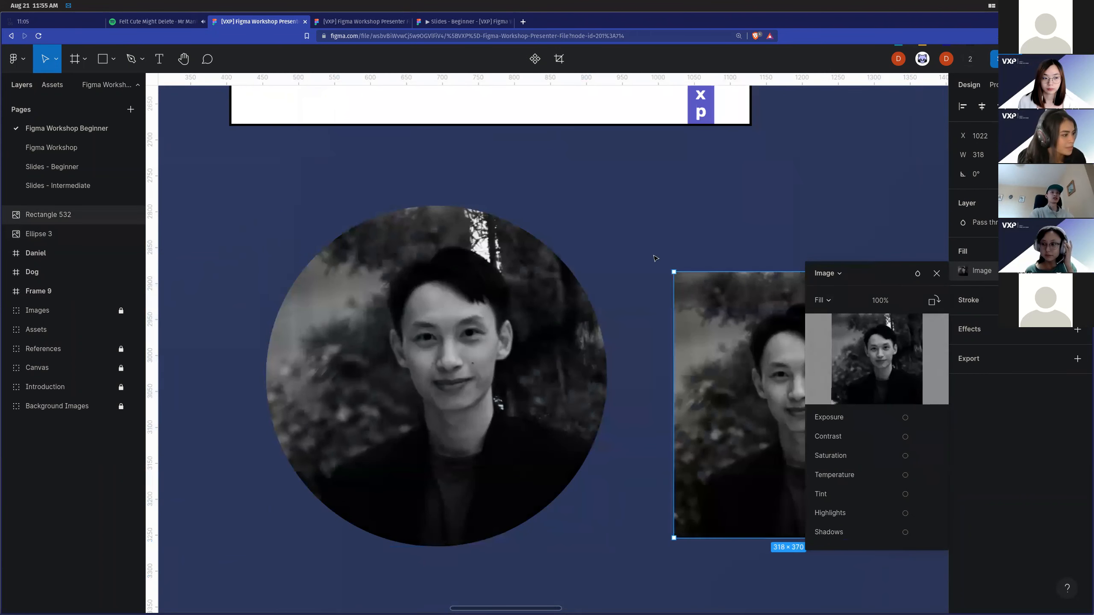
left_click(937, 273)
scroll(824, 345, "down", 3)
left_click(883, 401)
Examine the blank white frame beside the photo-filled rectangle.
scroll(591, 432, "right", 3)
scroll(547, 427, "up", 3)
scroll(591, 433, "down", 1)
scroll(592, 432, "right", 1)
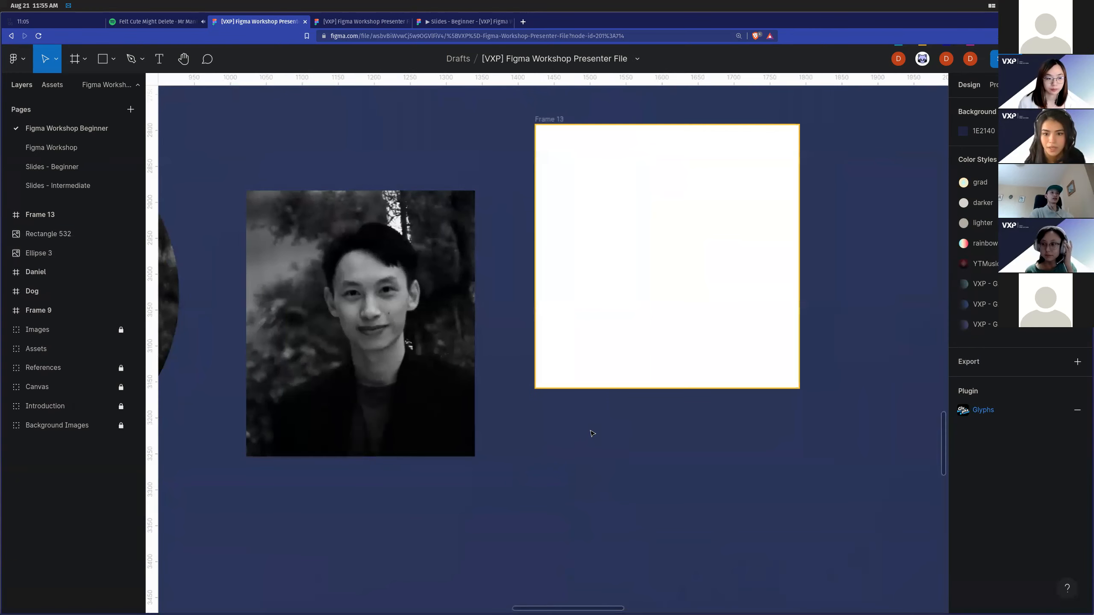
Bring linked-in-profile.jpeg from the Pictures folder in the file manager onto the canvas and return to the full-width design file.
scroll(591, 432, "down", 1)
scroll(591, 433, "down", 3)
scroll(590, 432, "up", 2)
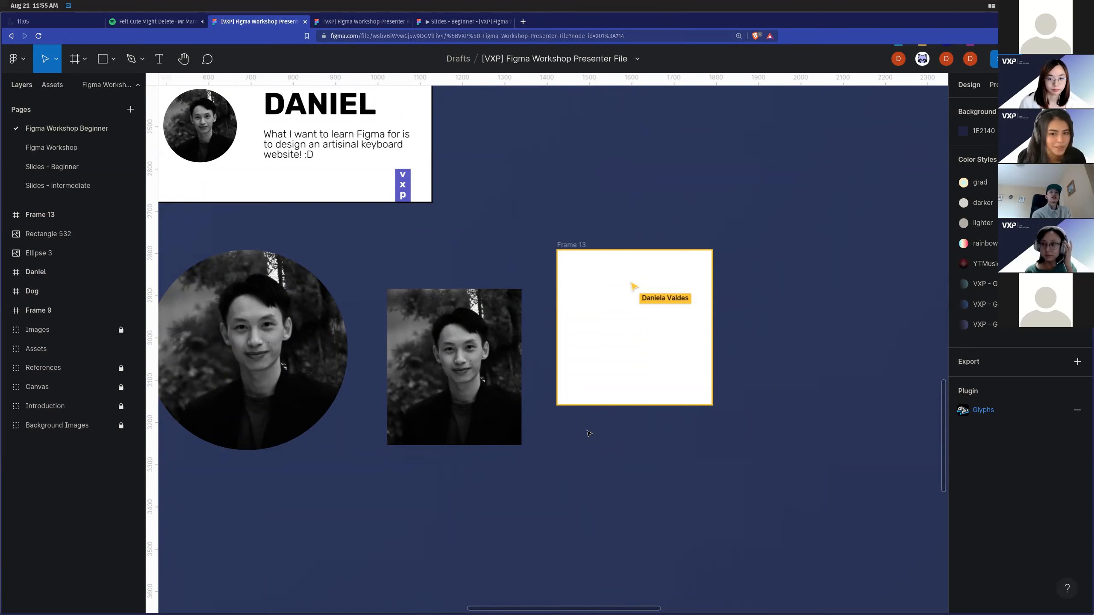
key("super")
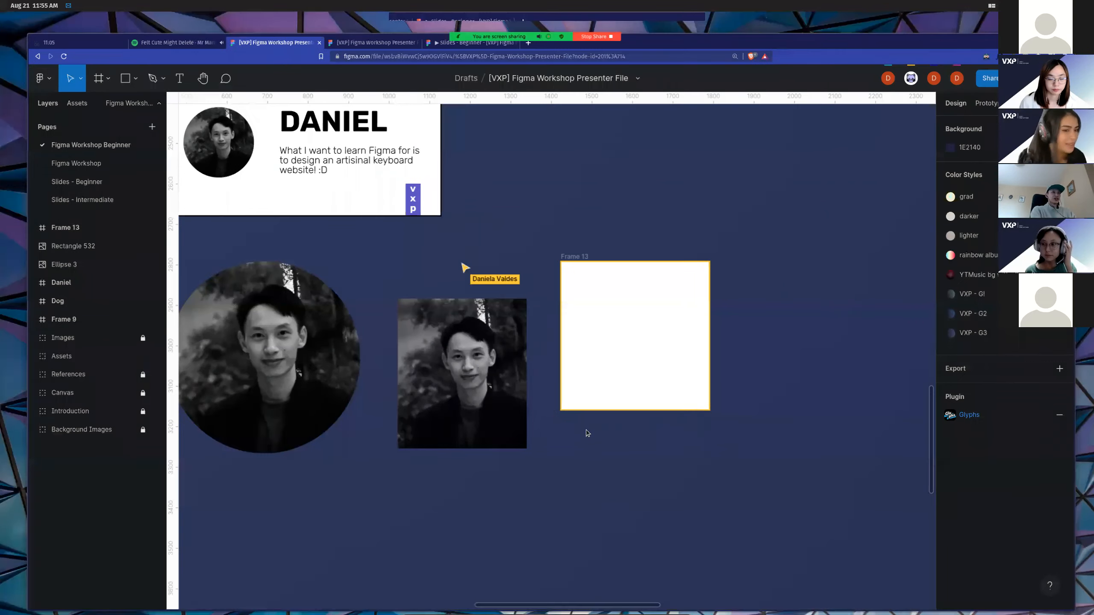
key("super+slash")
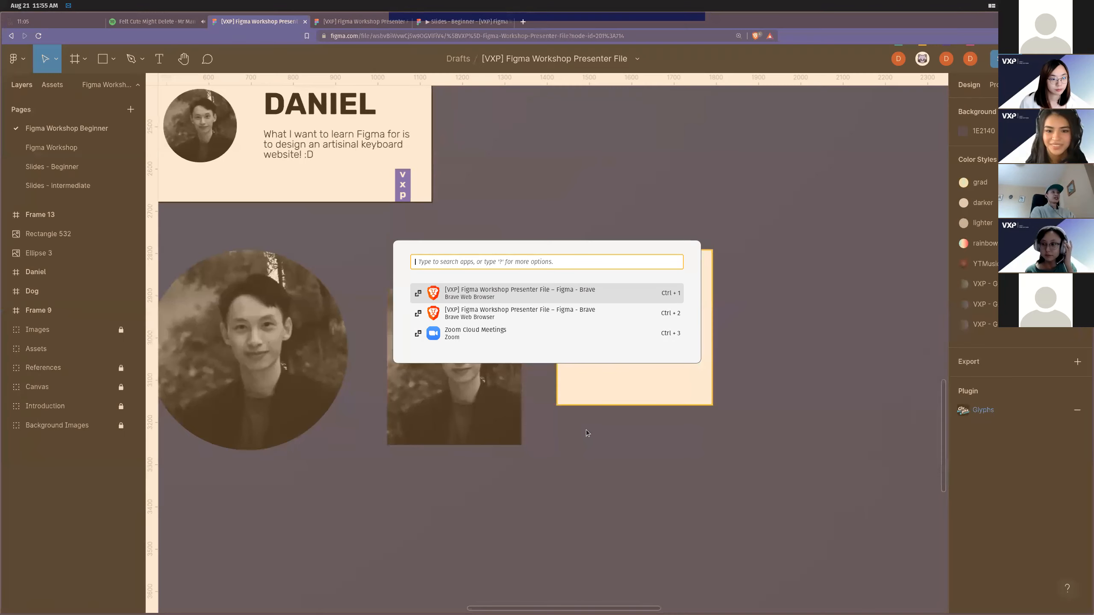
type("file")
key("ctrl+3")
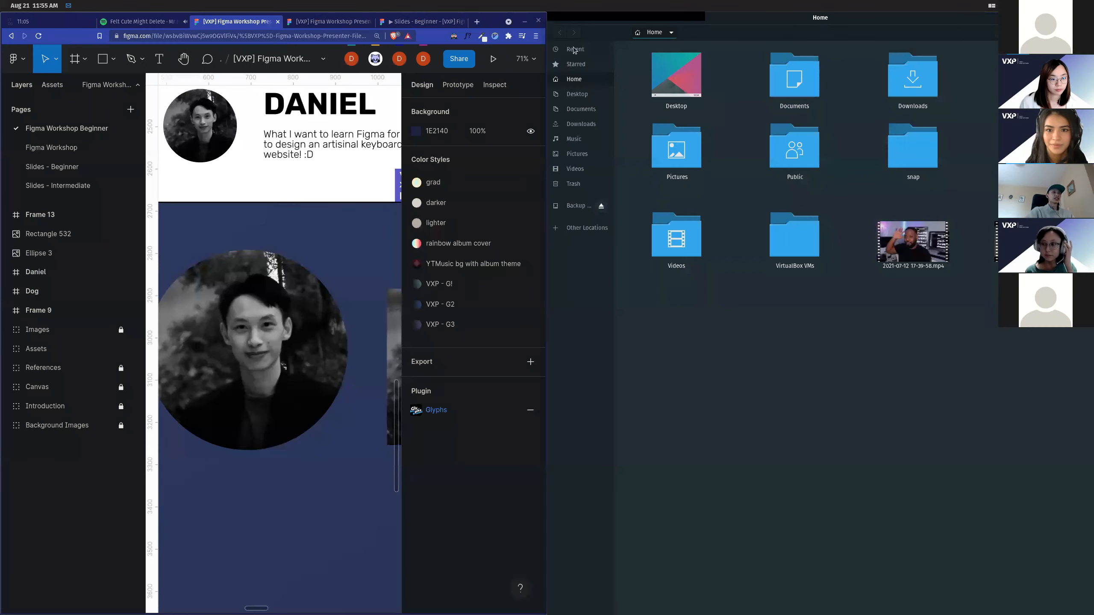
left_click(587, 156)
left_click_drag(795, 321, 239, 500)
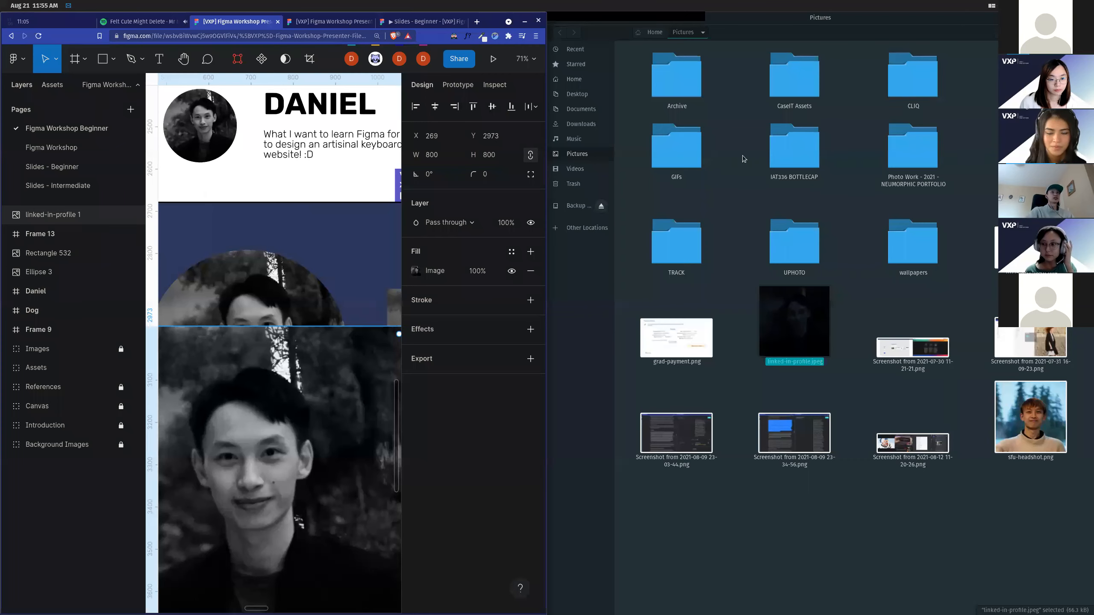
left_click_drag(688, 19, 1092, 87)
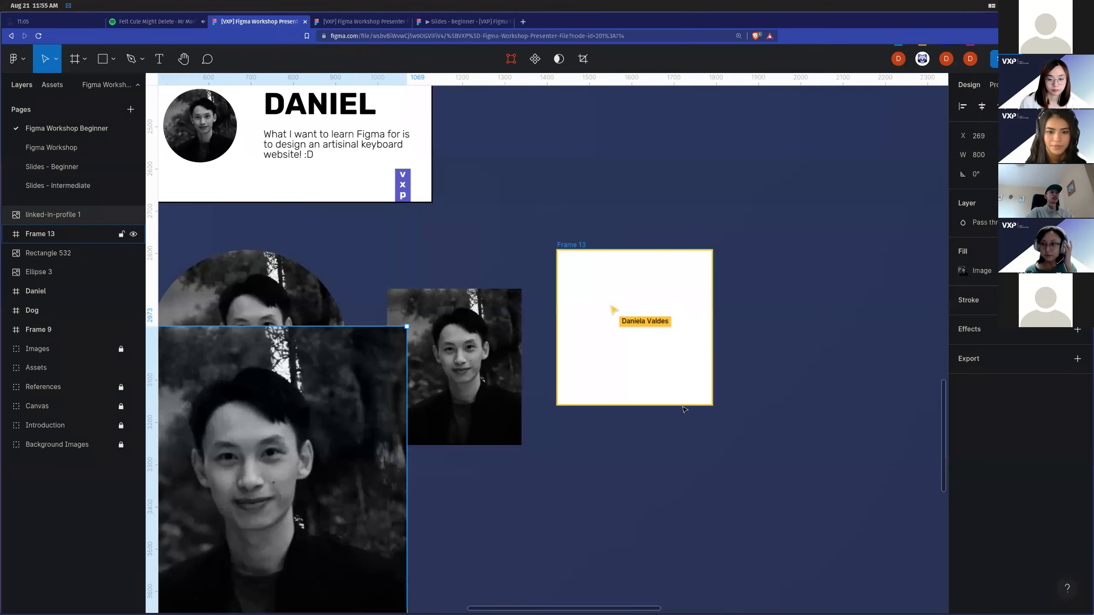
Move the imported photo over the blank white frame so it nests inside and is clipped by it.
scroll(618, 463, "down", 2)
scroll(509, 502, "left", 4)
scroll(510, 503, "down", 2)
left_click_drag(549, 494, 813, 500)
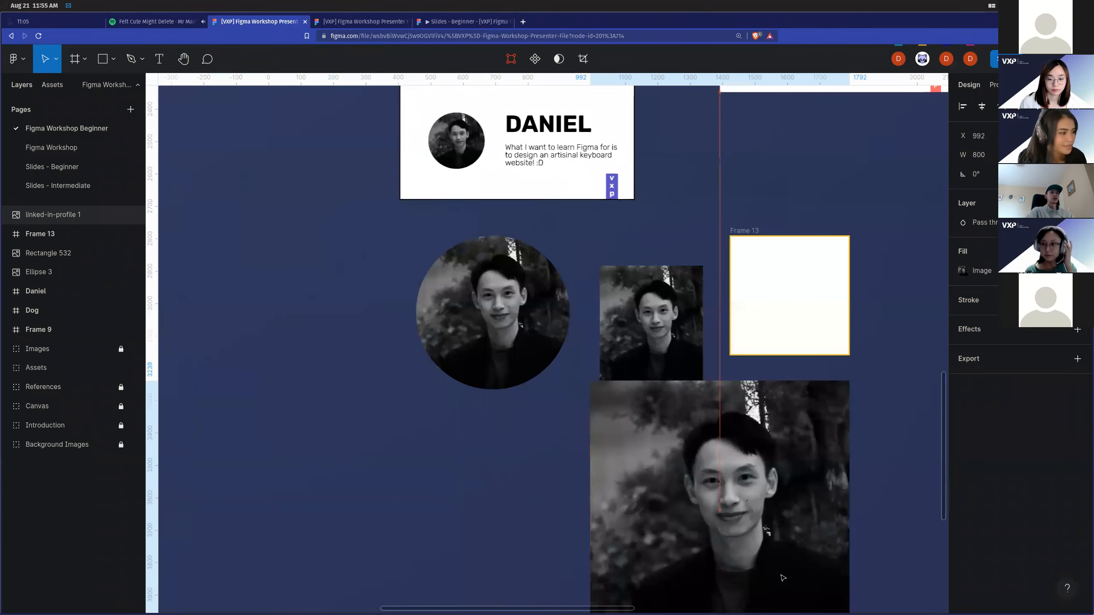
left_click_drag(785, 466, 804, 294)
scroll(826, 185, "right", 3)
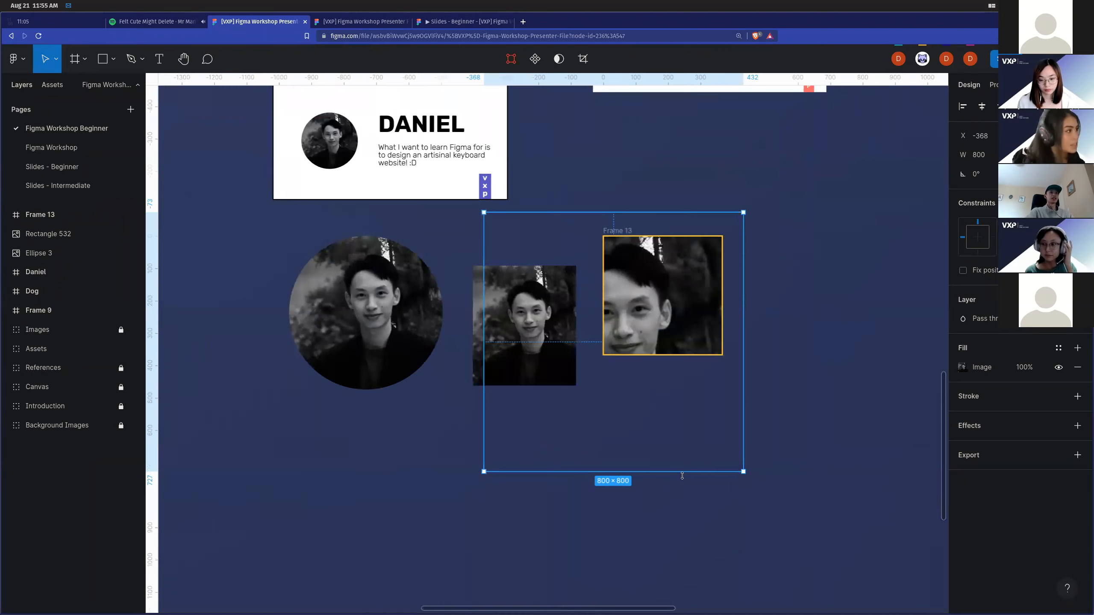
Scale the nested photo down to fill the square frame and select the frame.
scroll(682, 476, "right", 3)
scroll(686, 478, "up", 4)
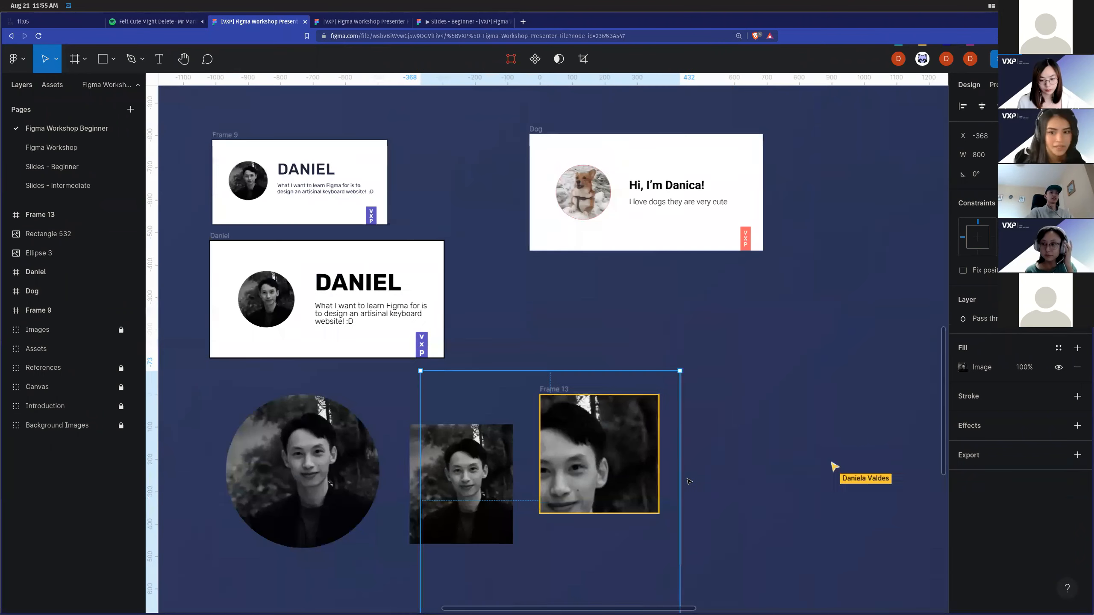
scroll(646, 410, "down", 1)
left_click(544, 297)
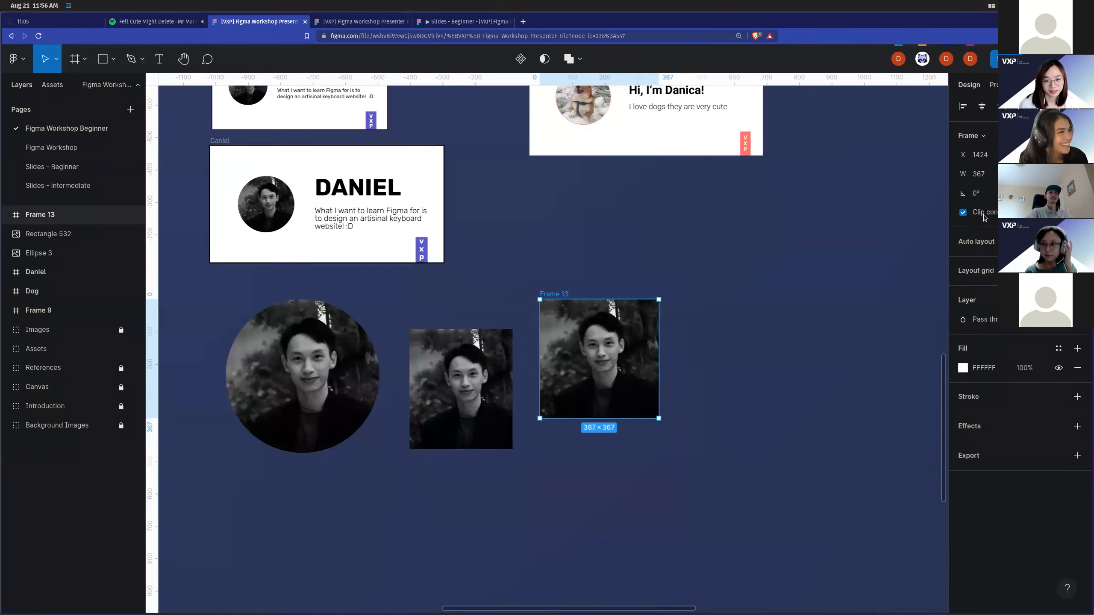
Compare the photo-filled circle, rectangle and frame below the name cards.
scroll(484, 435, "up", 3)
scroll(484, 435, "down", 1)
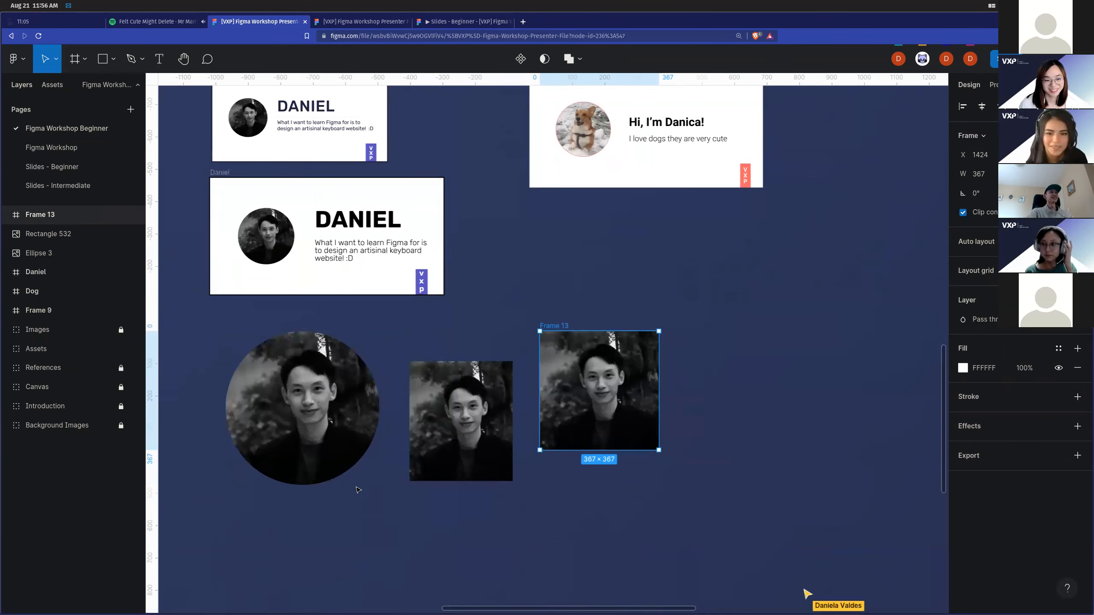
scroll(404, 463, "left", 3)
scroll(431, 448, "up", 2)
scroll(452, 436, "down", 4)
scroll(452, 436, "up", 2)
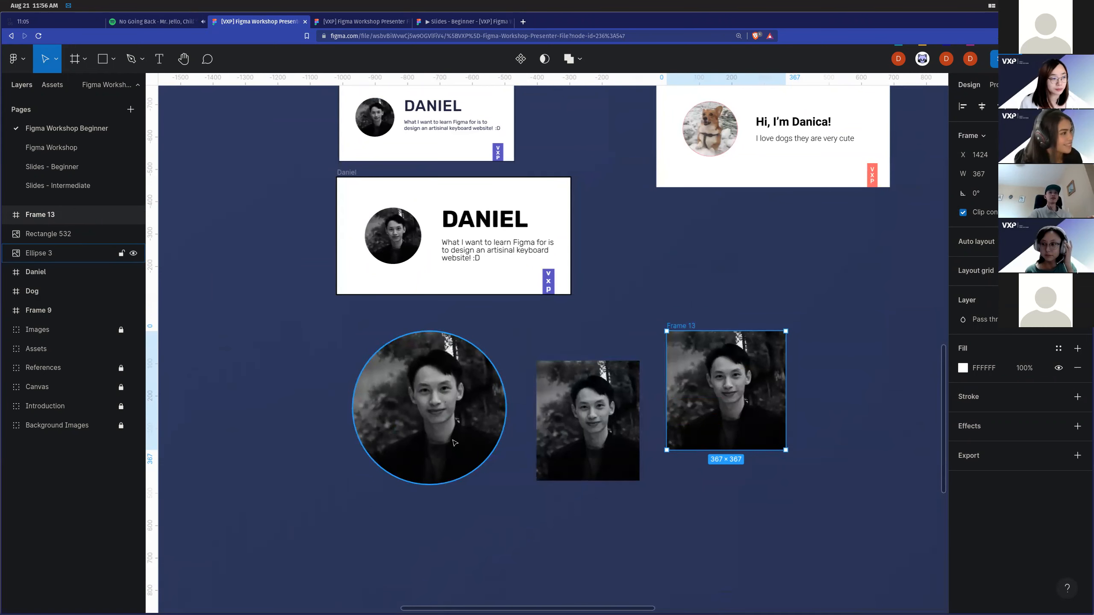
scroll(454, 443, "up", 2)
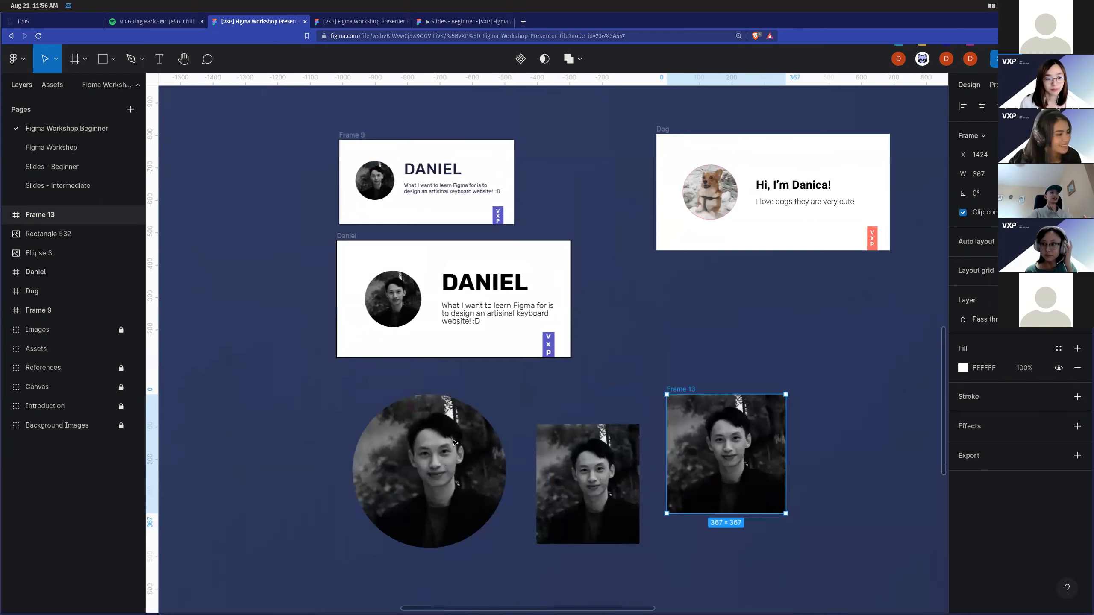
left_click(543, 413)
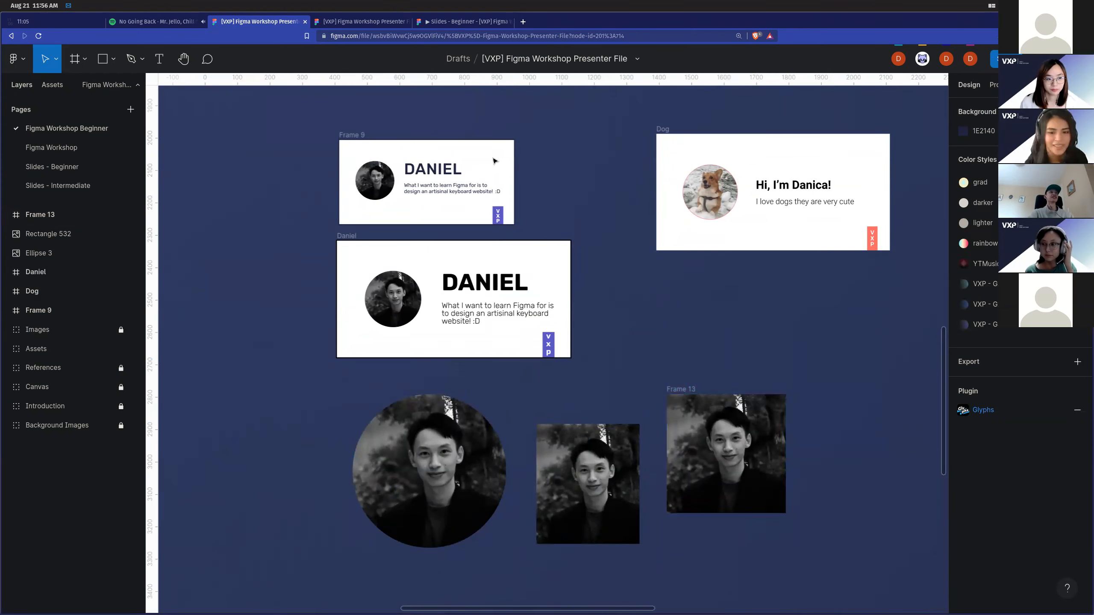
scroll(526, 424, "up", 3)
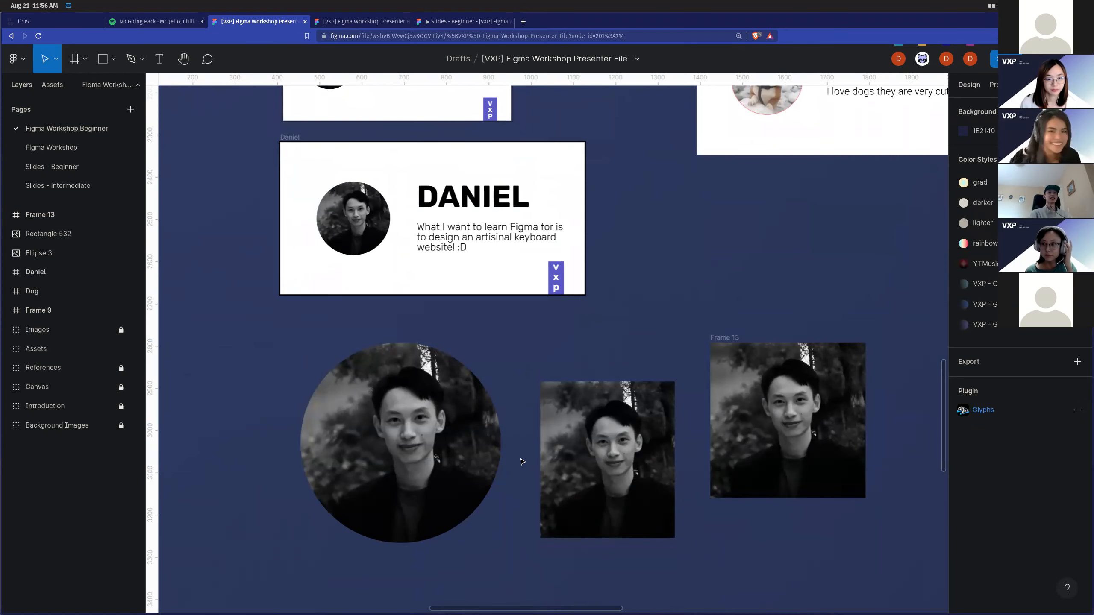
scroll(517, 455, "down", 3)
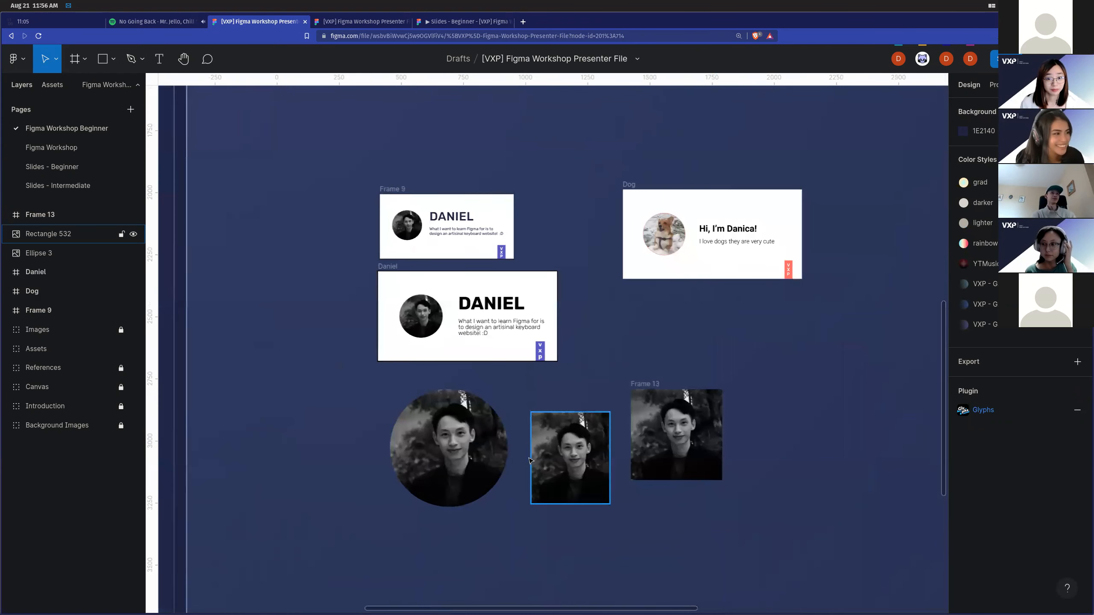
scroll(607, 490, "left", 2)
scroll(608, 490, "up", 3)
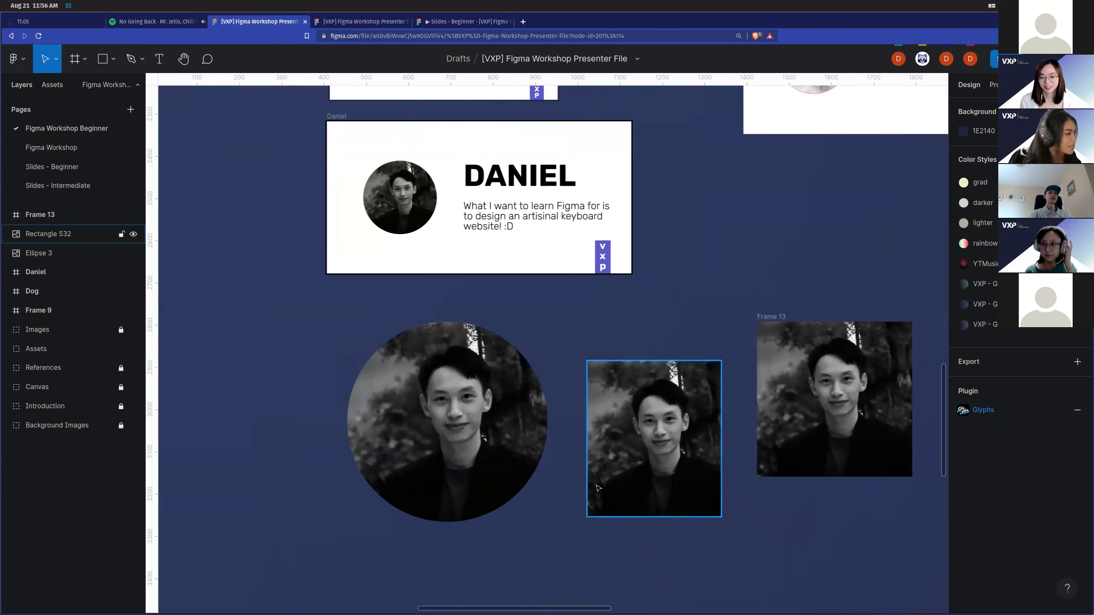
scroll(597, 488, "down", 3)
scroll(598, 489, "right", 2)
scroll(566, 496, "up", 3)
scroll(563, 500, "left", 2)
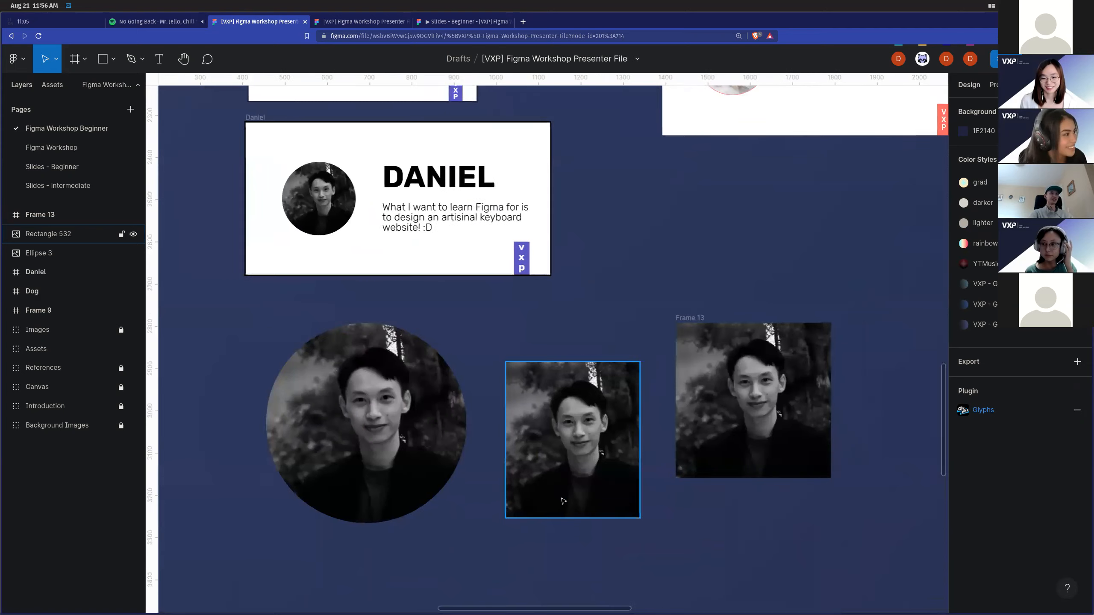
Delete the photo-filled circle, rectangle and frame below the name cards.
scroll(563, 501, "down", 3)
left_click_drag(810, 375, 433, 546)
key("Delete")
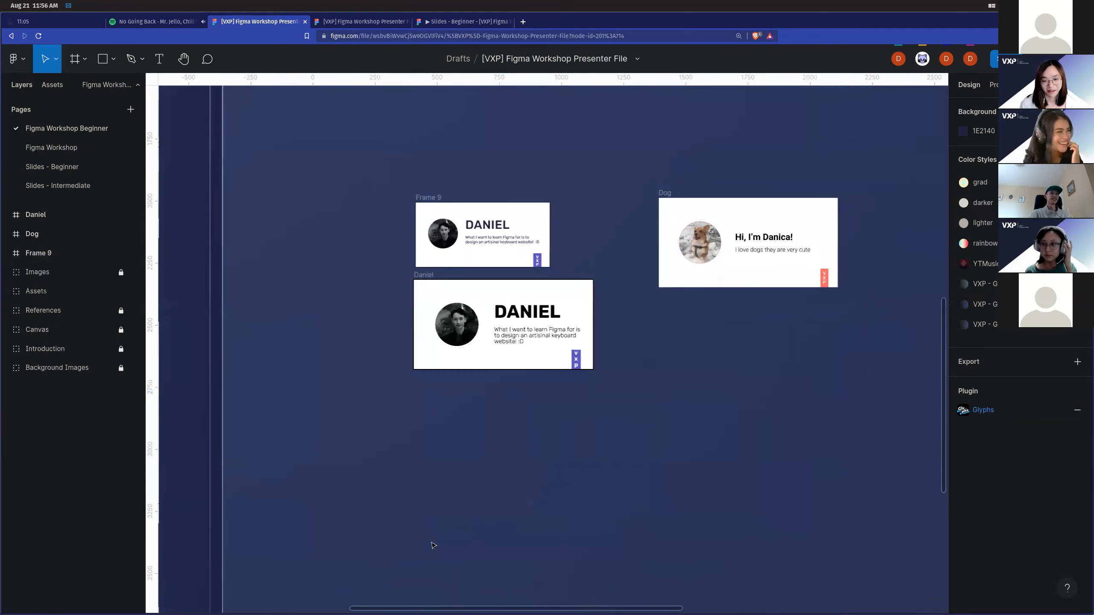
Return to the beginner slides presentation and advance to the Plugins slide.
scroll(434, 546, "up", 5)
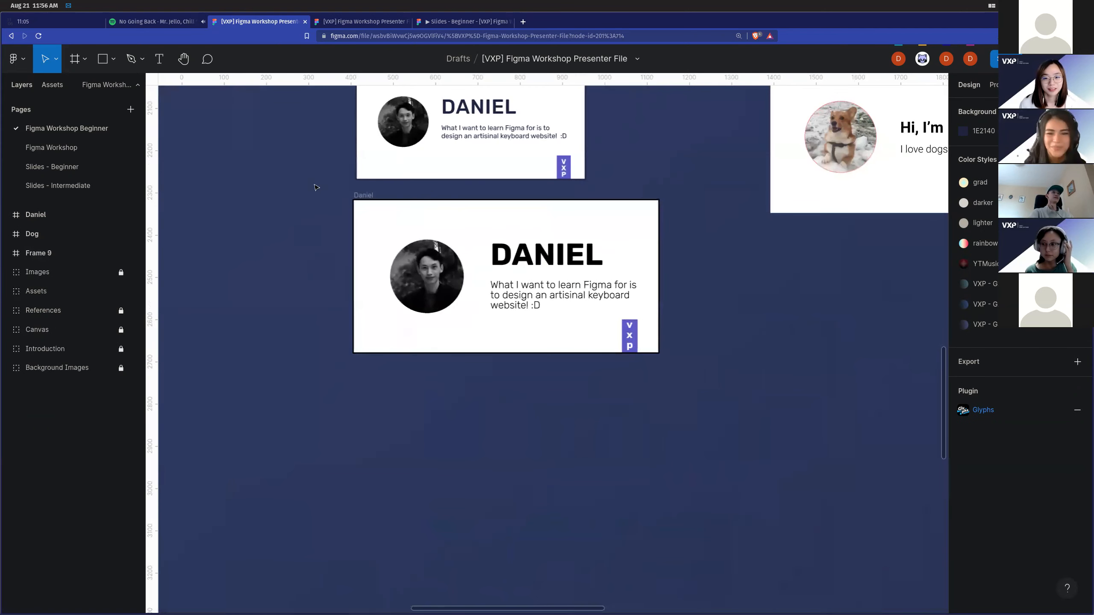
left_click(432, 21)
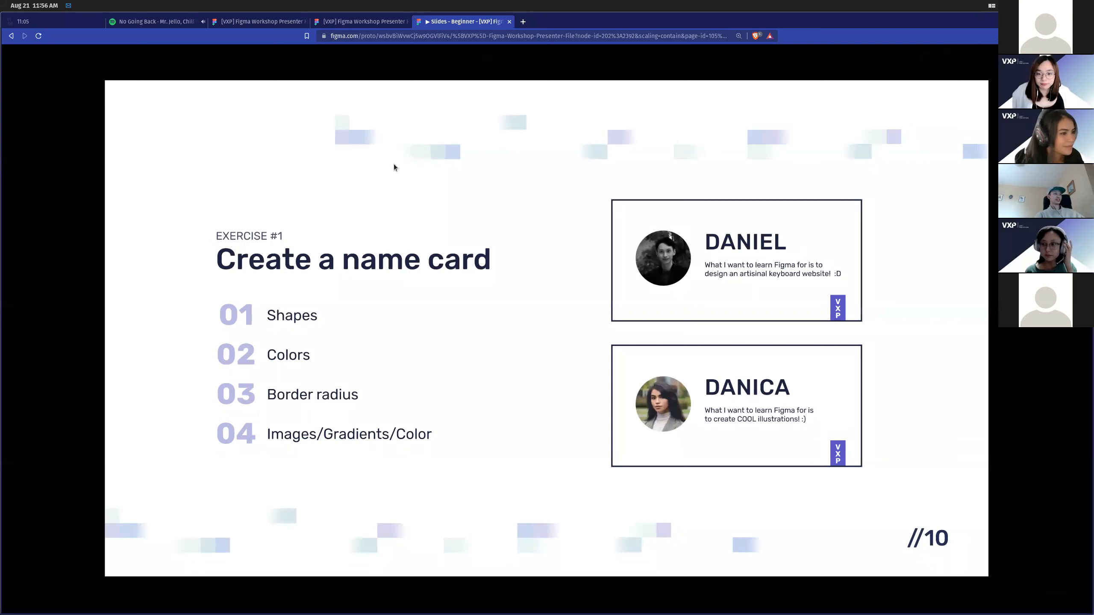
key("Right")
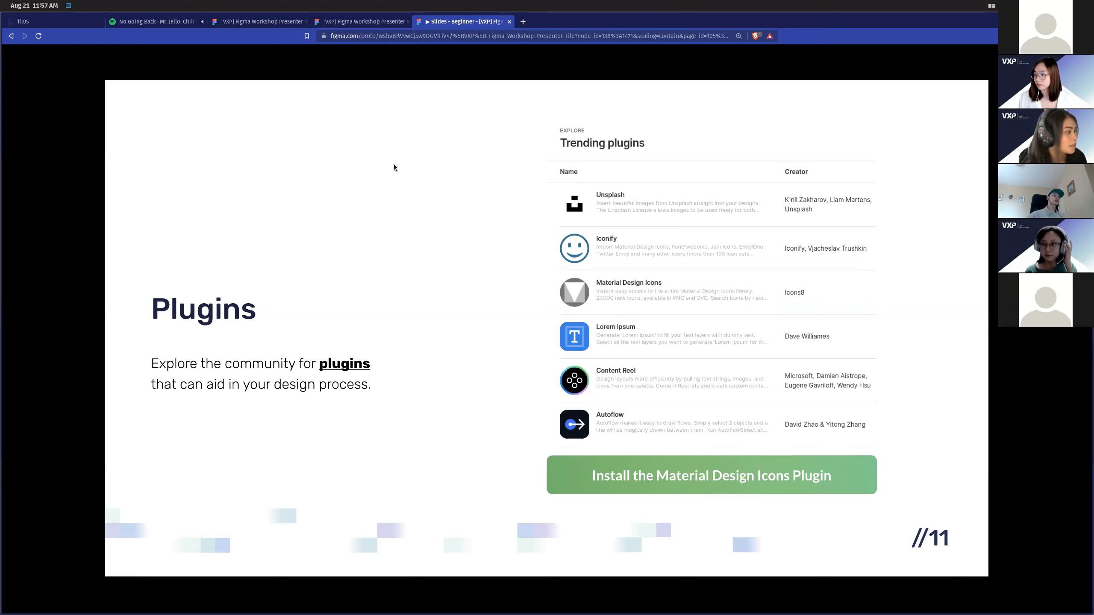
left_click(350, 21)
left_click(16, 59)
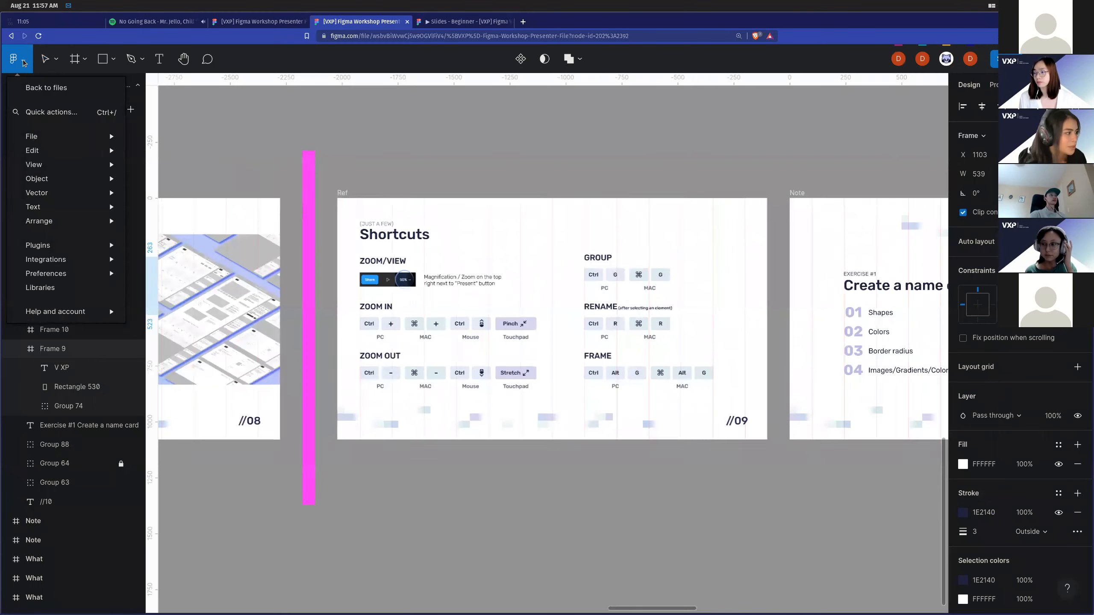
left_click(32, 89)
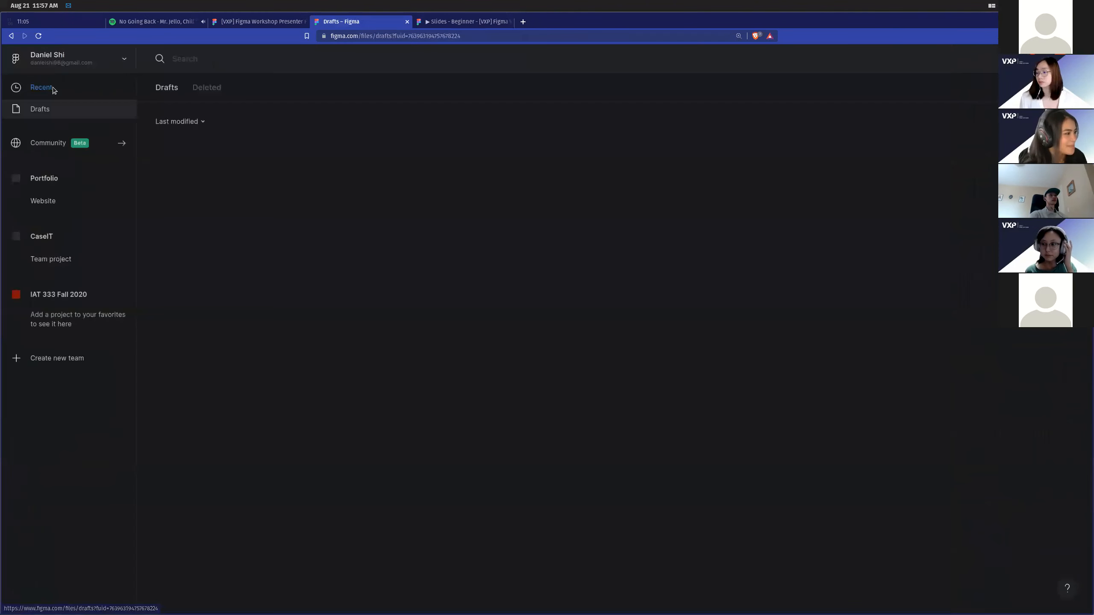
left_click(40, 147)
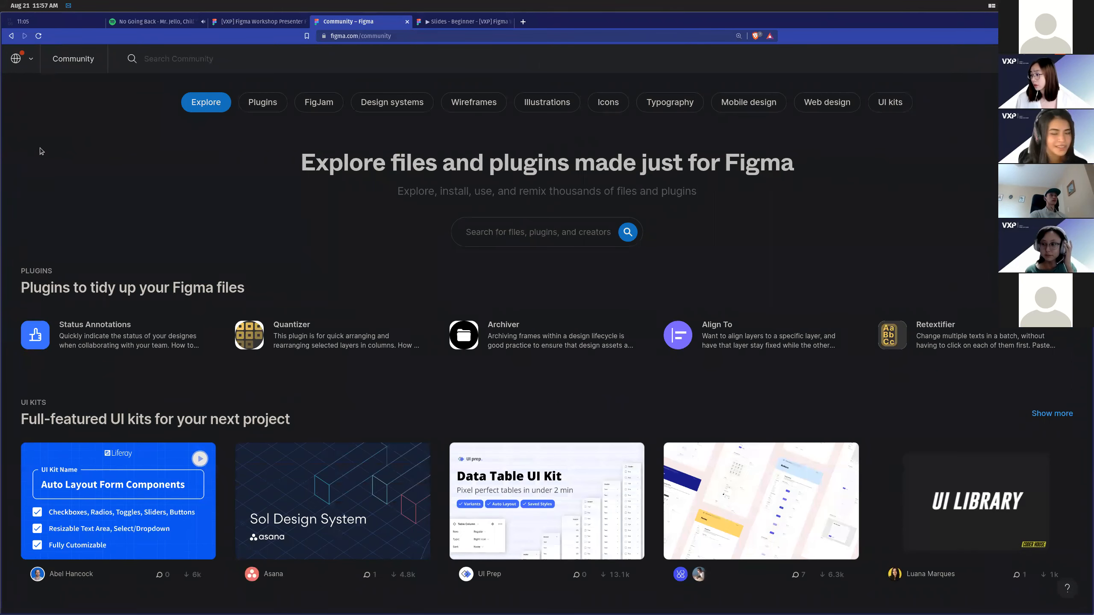
left_click(992, 36)
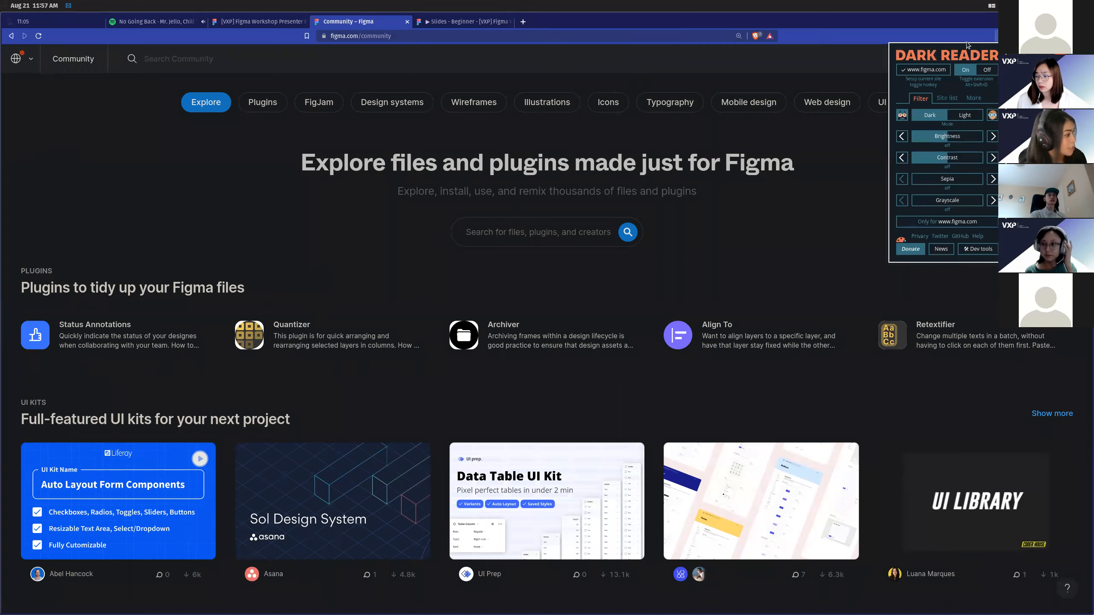
left_click(985, 70)
Look through the Community page's plugins, UI kits and trending files.
scroll(655, 306, "down", 4)
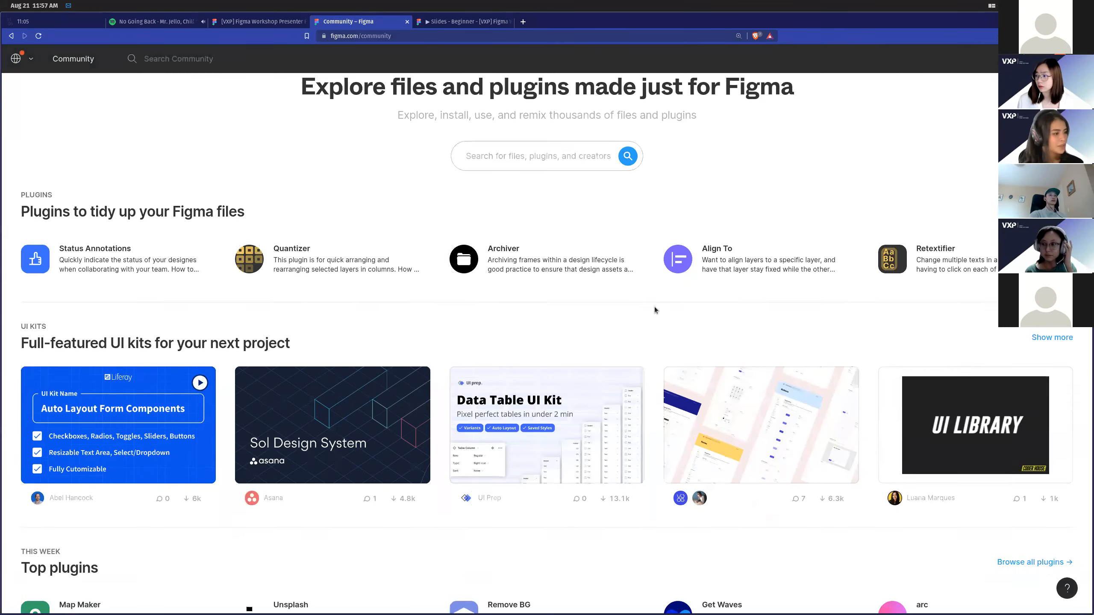
scroll(637, 319, "down", 7)
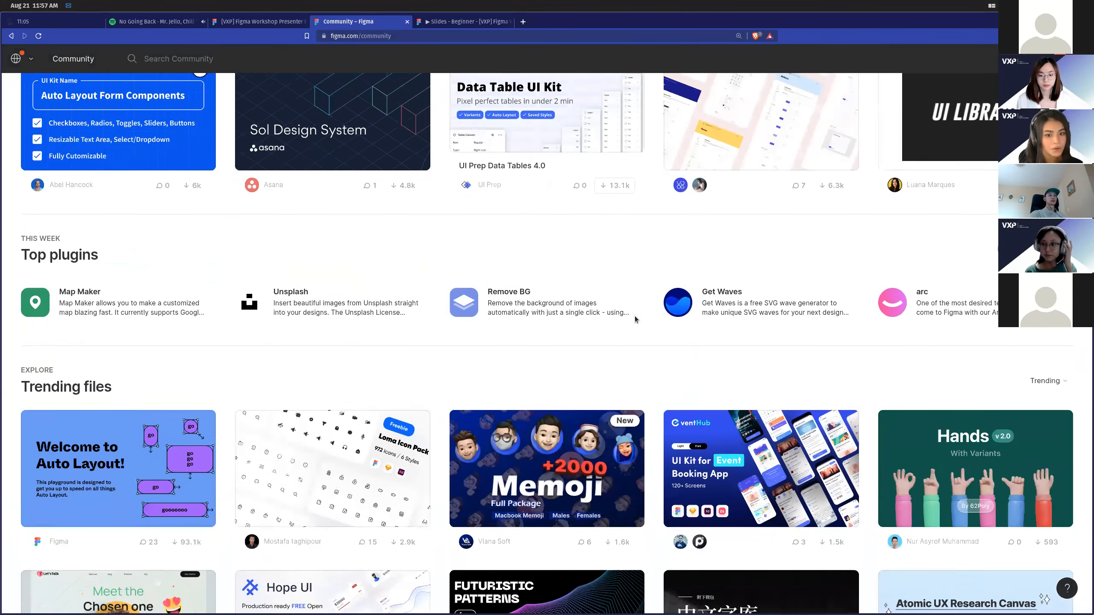
scroll(635, 319, "down", 2)
scroll(629, 316, "up", 10)
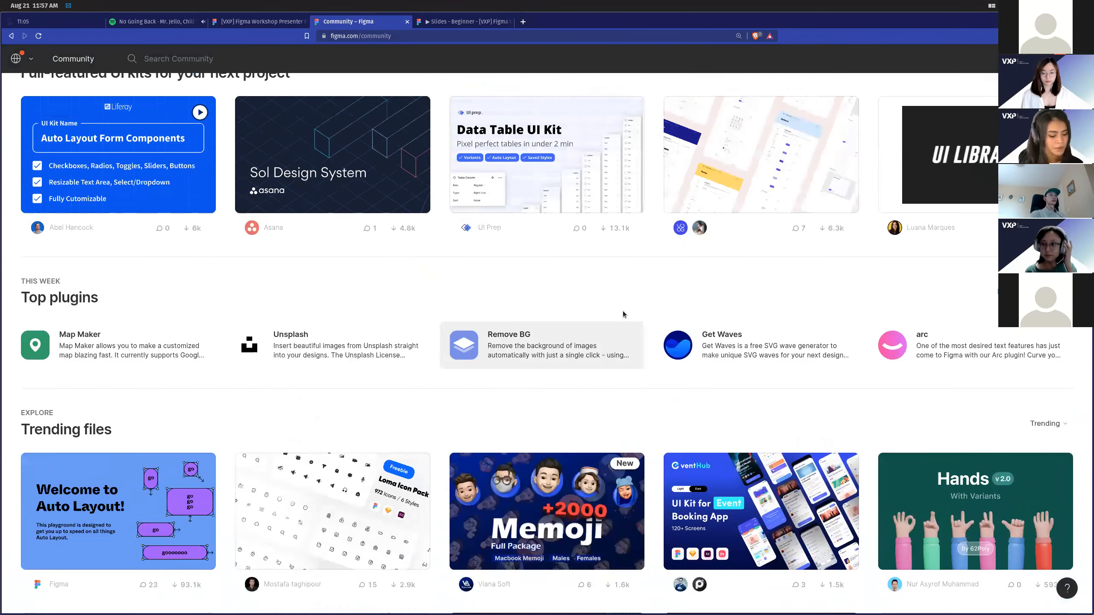
scroll(622, 311, "up", 3)
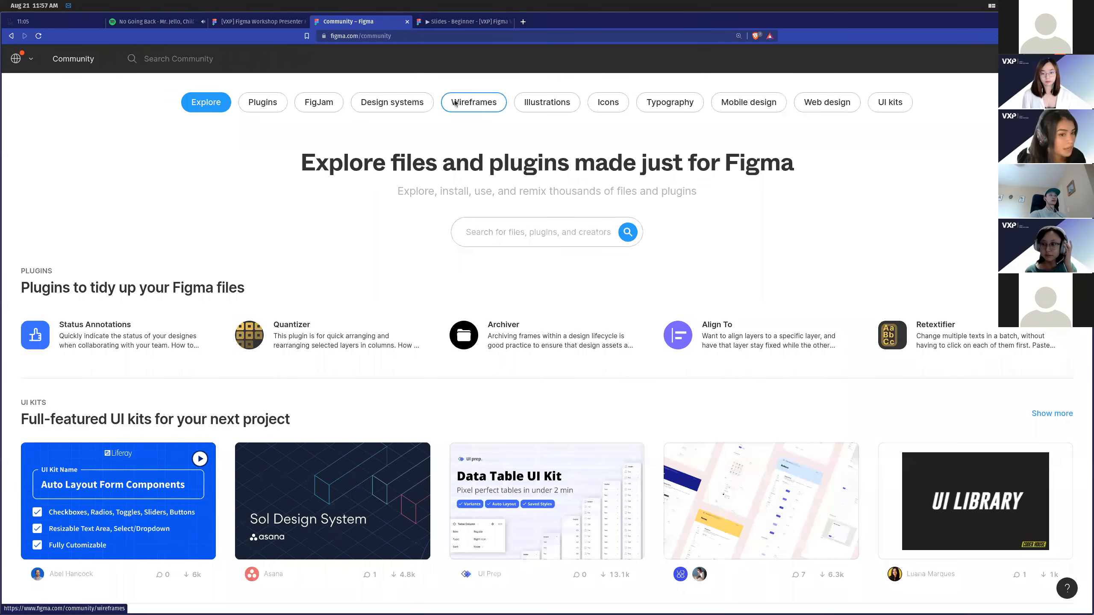
scroll(547, 336, "down", 4)
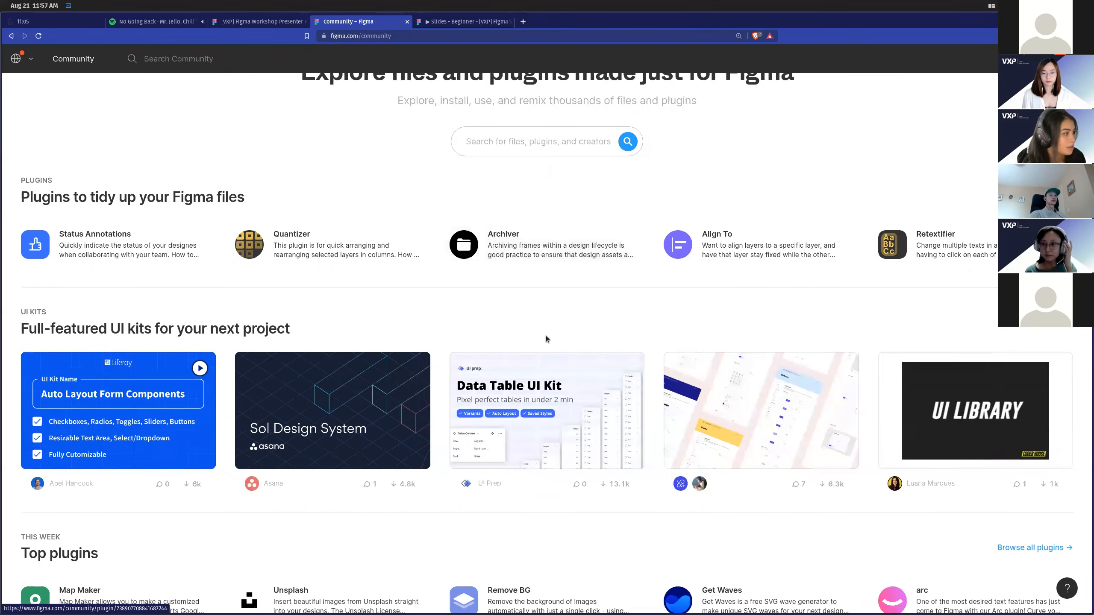
Search the Community for "icon" and browse the file results.
scroll(545, 335, "up", 3)
type("icon")
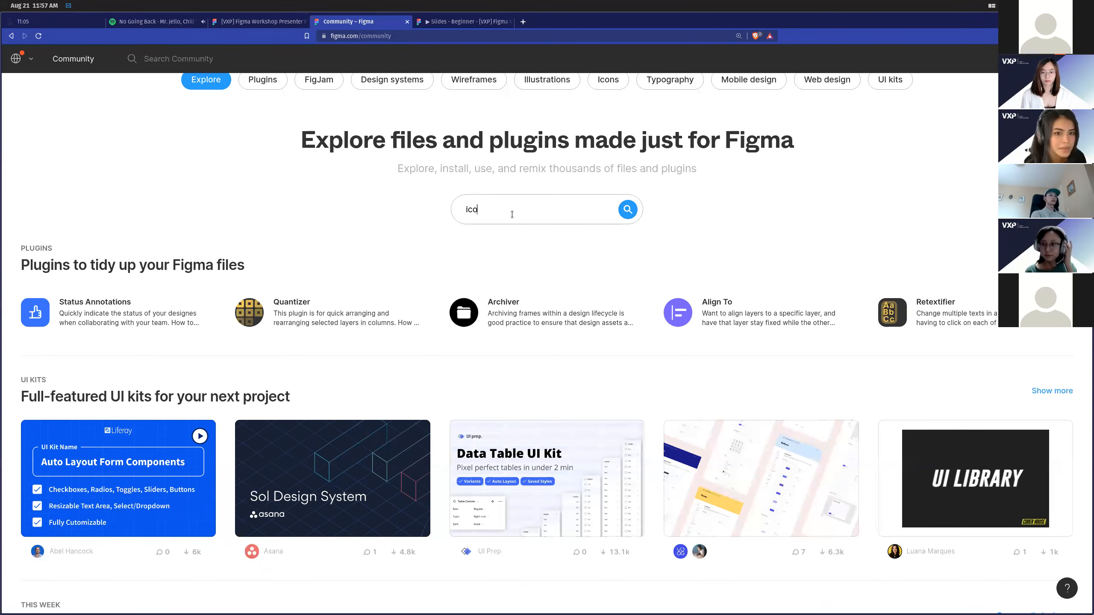
key("Return")
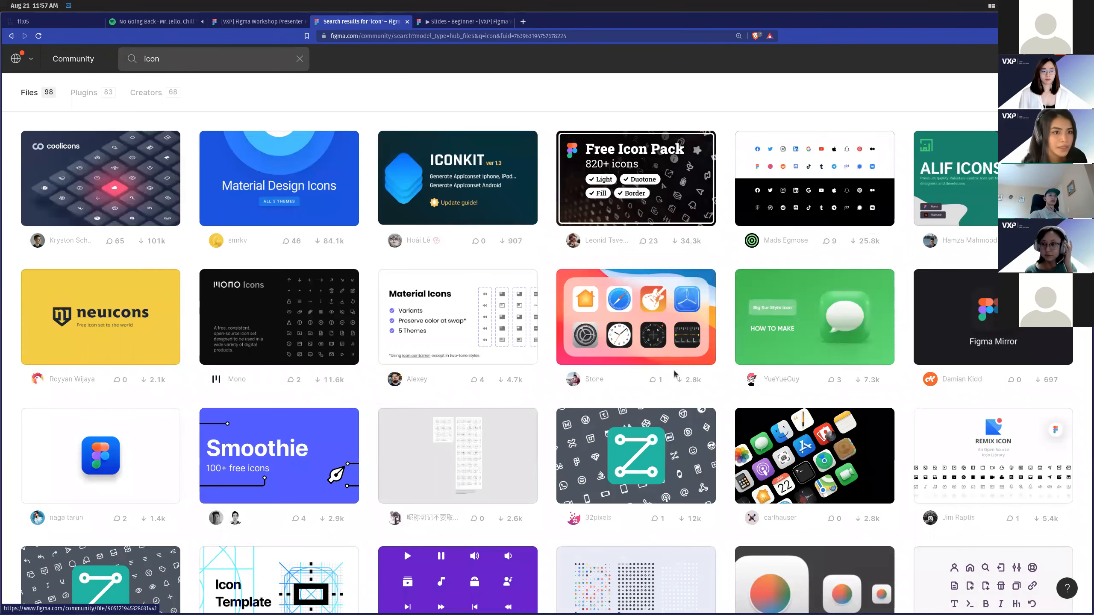
scroll(359, 432, "down", 3)
scroll(525, 310, "down", 4)
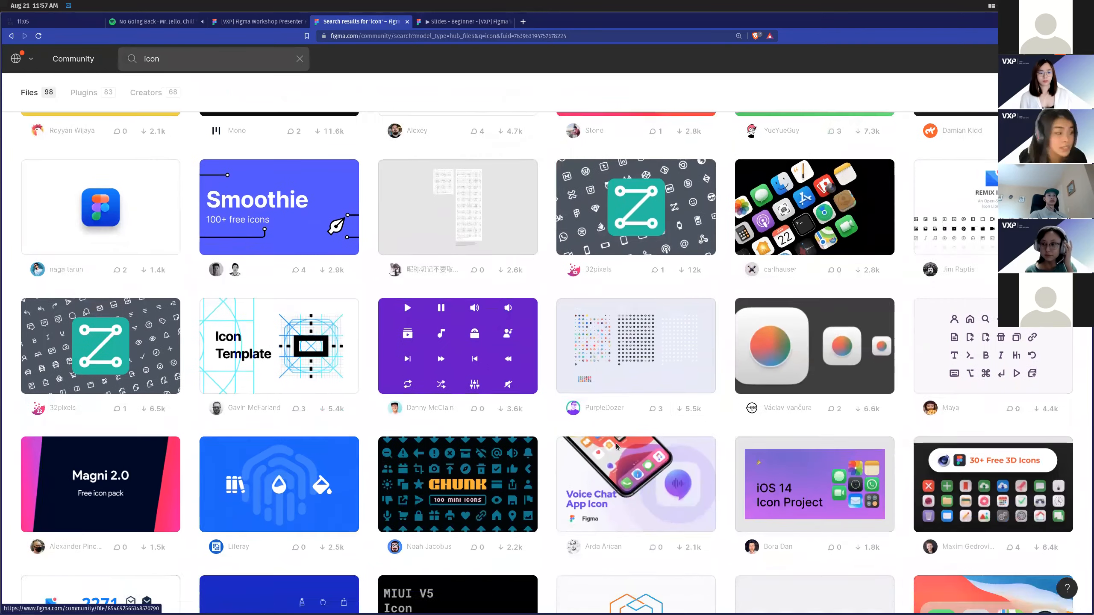
scroll(617, 446, "down", 4)
scroll(616, 446, "up", 8)
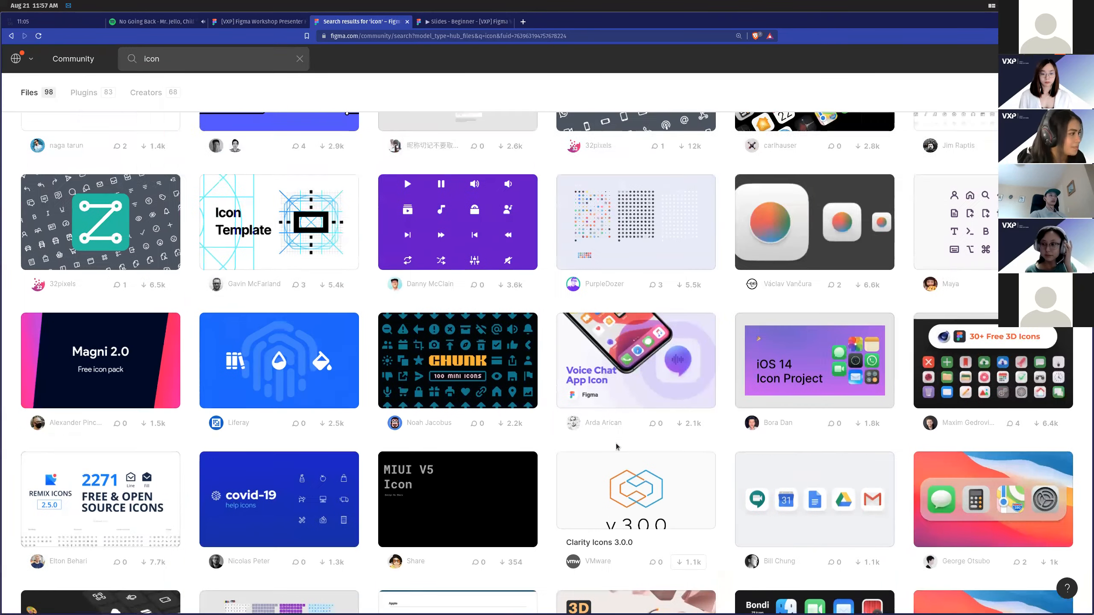
Look through the remaining "icon" file results and the matching icon plugins in the Community search.
scroll(617, 446, "up", 3)
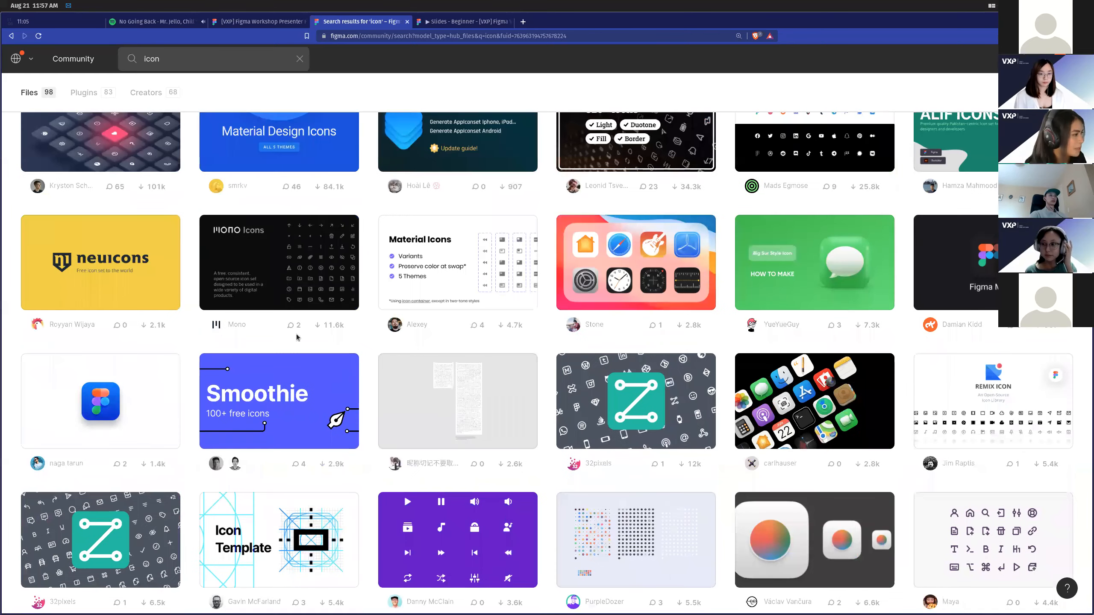
scroll(294, 333, "up", 1)
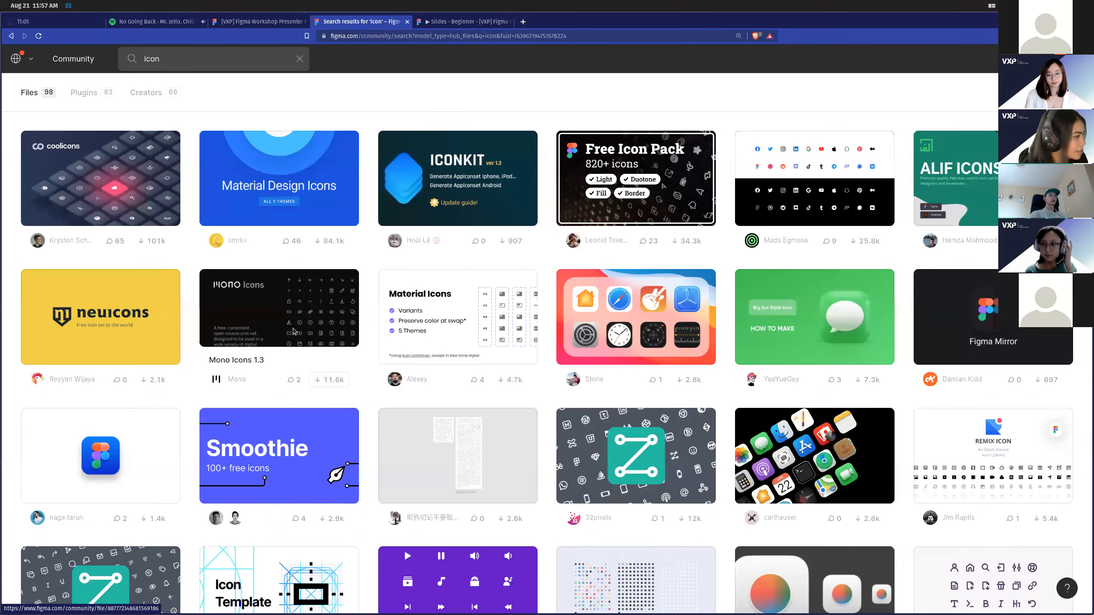
left_click(84, 92)
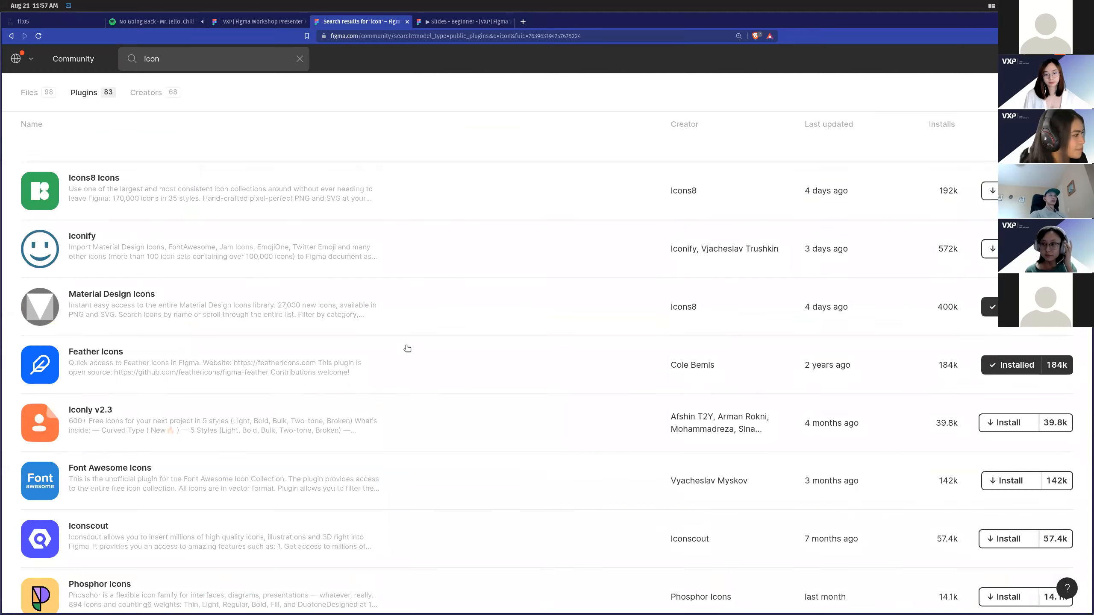
scroll(407, 348, "down", 3)
scroll(407, 349, "up", 3)
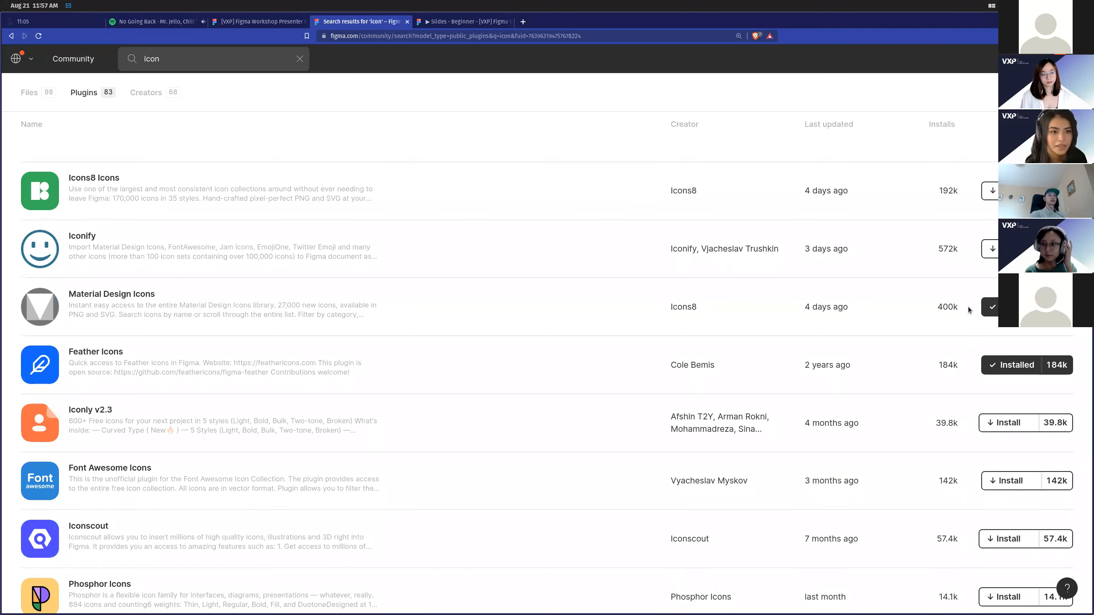
Return to the workshop presenter file, run the Feather Icons plugin and insert the alert-triangle icon.
left_click(258, 21)
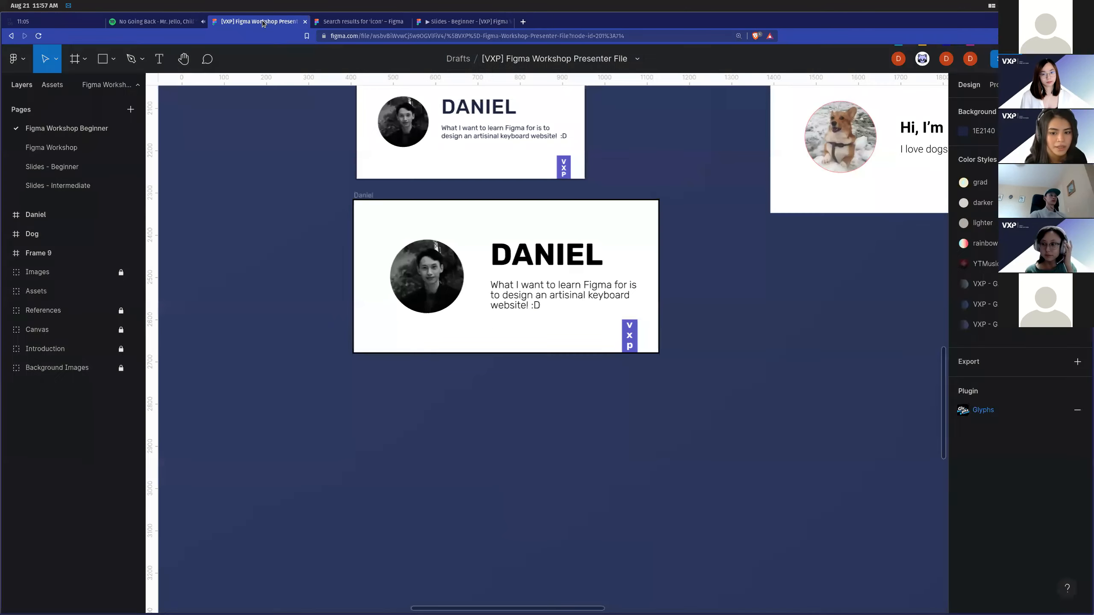
right_click(606, 449)
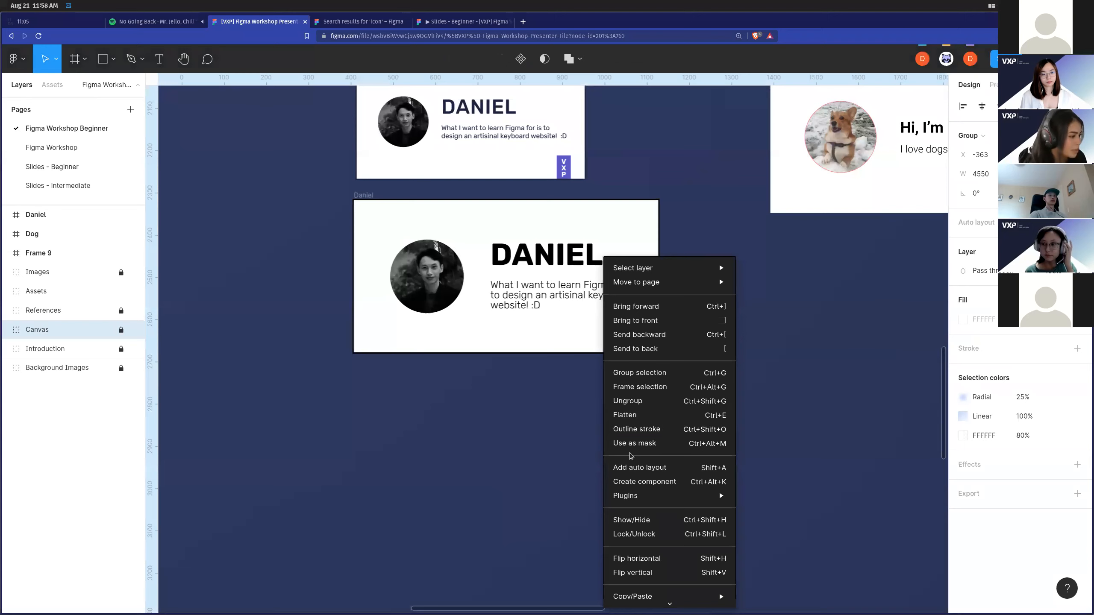
mouse_move(633, 495)
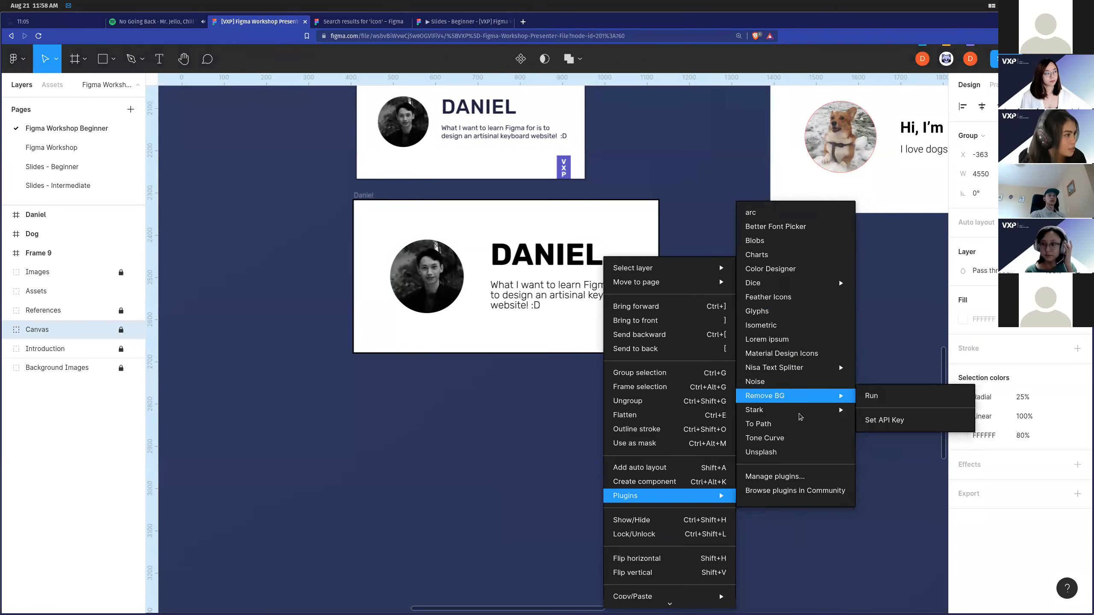
left_click(787, 302)
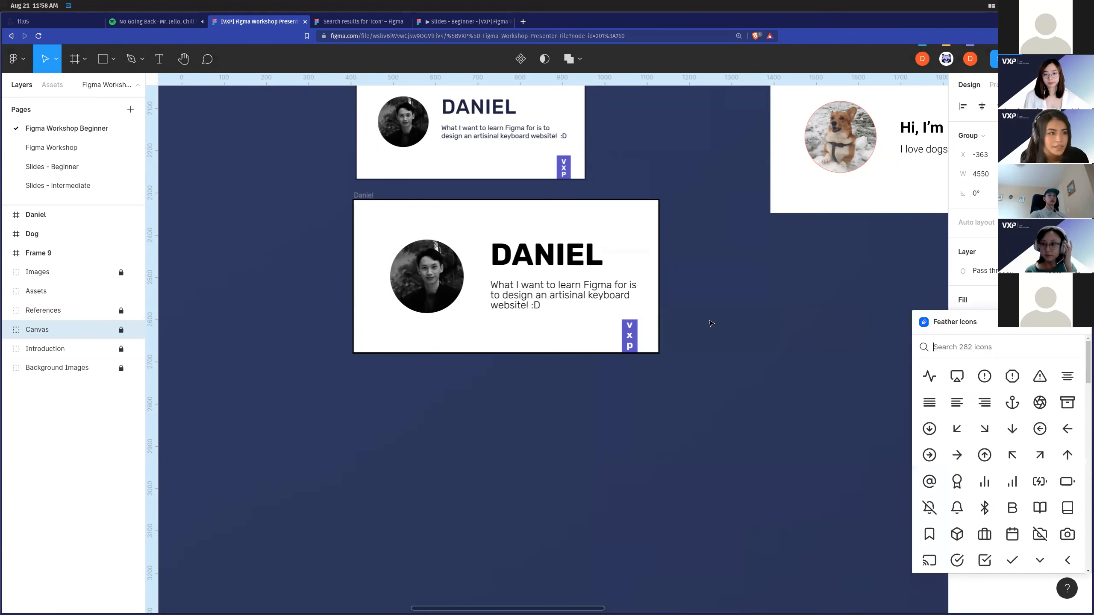
left_click_drag(931, 318, 631, 272)
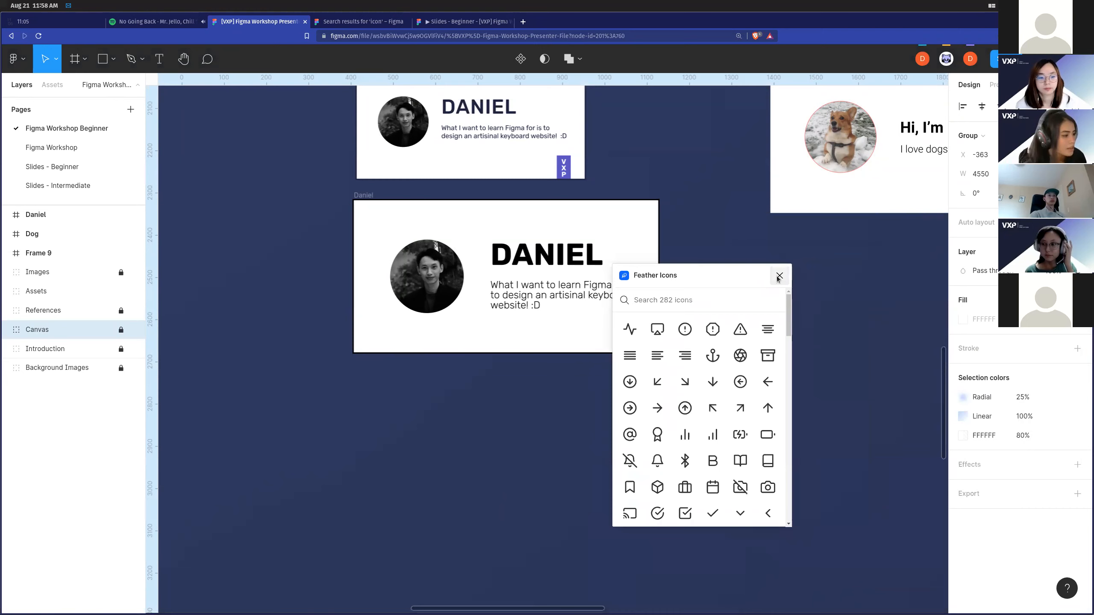
left_click(740, 329)
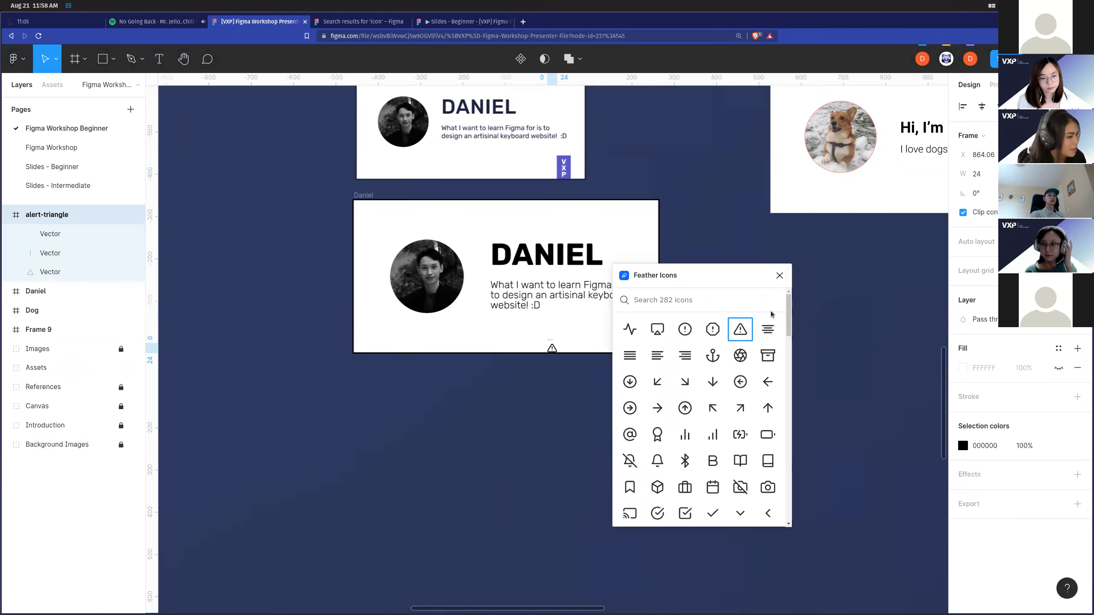
Dismiss the Feather Icons plugin and scale the alert-triangle icon up to about 189 × 189 over the profile card.
left_click(780, 276)
scroll(556, 366, "up", 5)
key("k")
left_click_drag(561, 319, 492, 159)
scroll(524, 191, "down", 3)
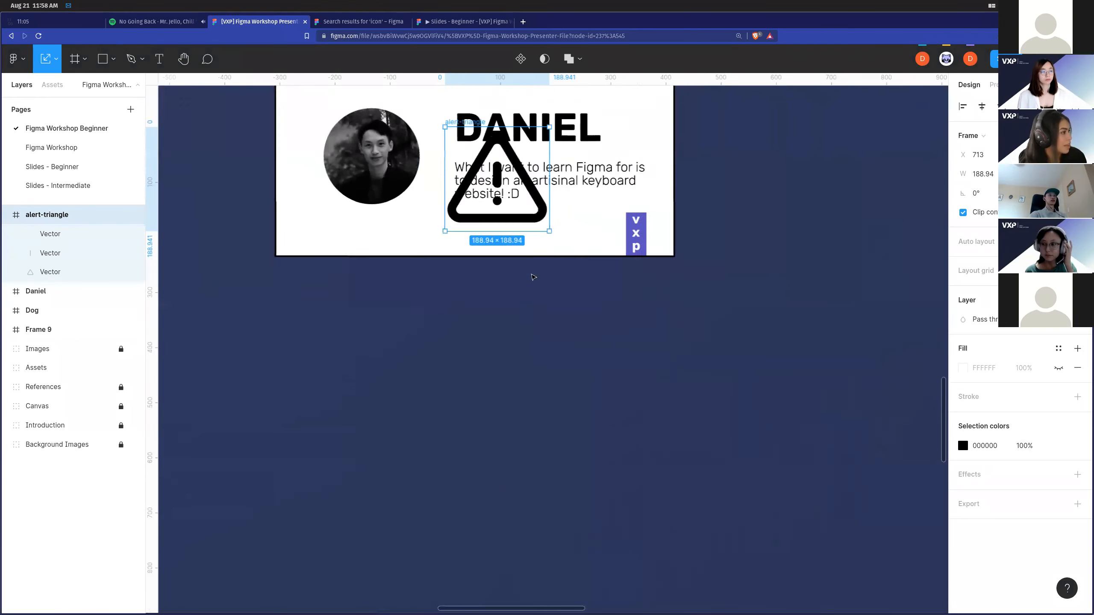
Recolour the alert-triangle icon yellow, F3D639.
scroll(532, 276, "up", 2)
left_click(961, 446)
left_click_drag(885, 408, 914, 323)
left_click(855, 472)
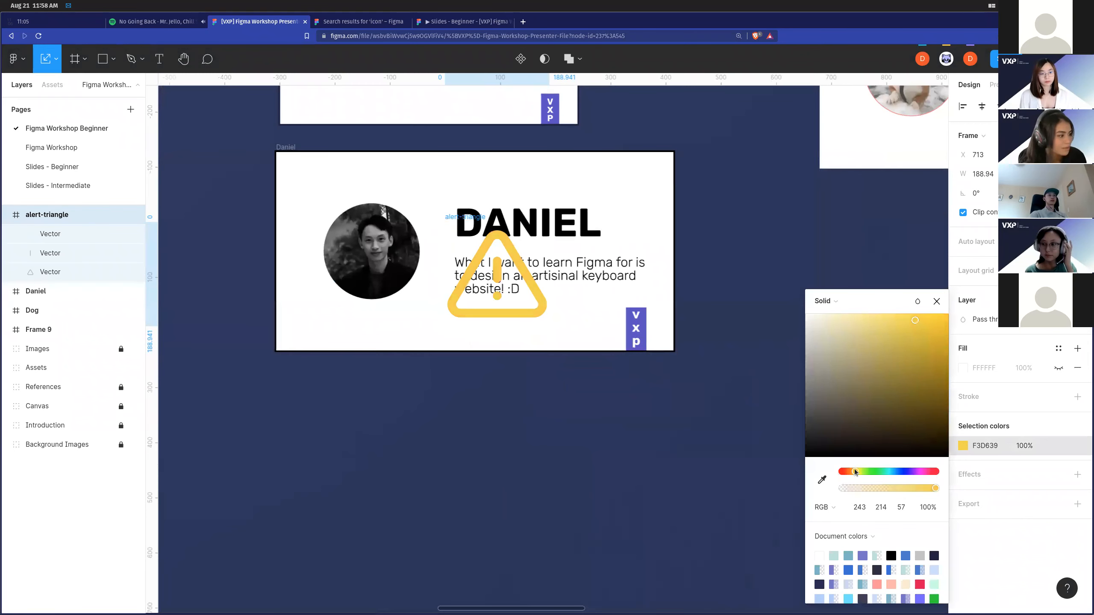
Try moving the yellow alert icon on the profile card and undo the move.
left_click(550, 439)
left_click_drag(518, 313, 566, 332)
key("ctrl+z")
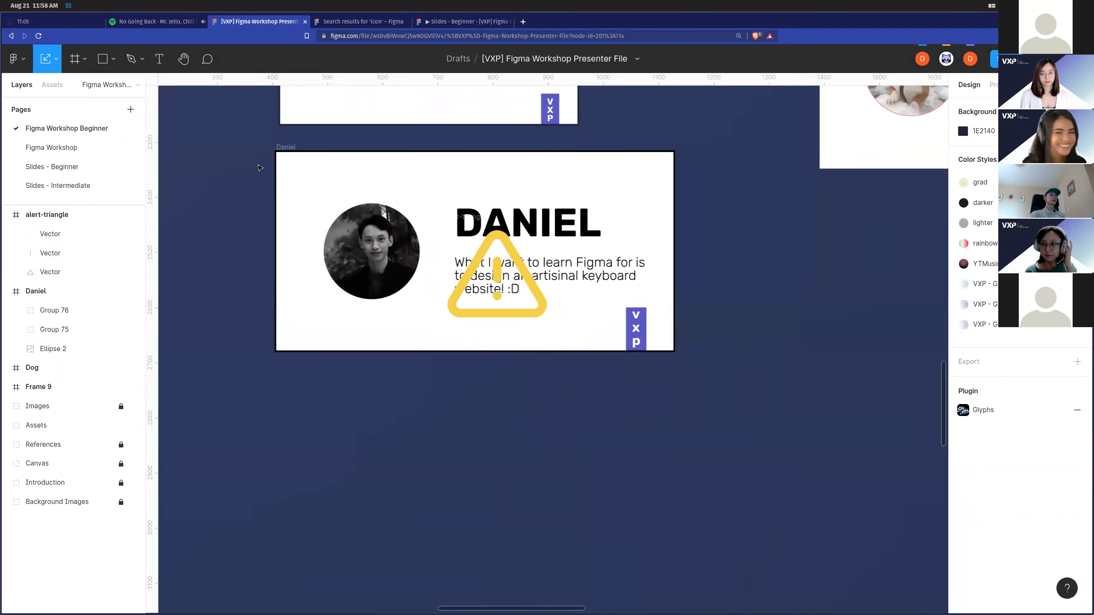
Advance the beginner slides presentation to the Youtube Music App slide and return to the workshop presenter file.
left_click(448, 21)
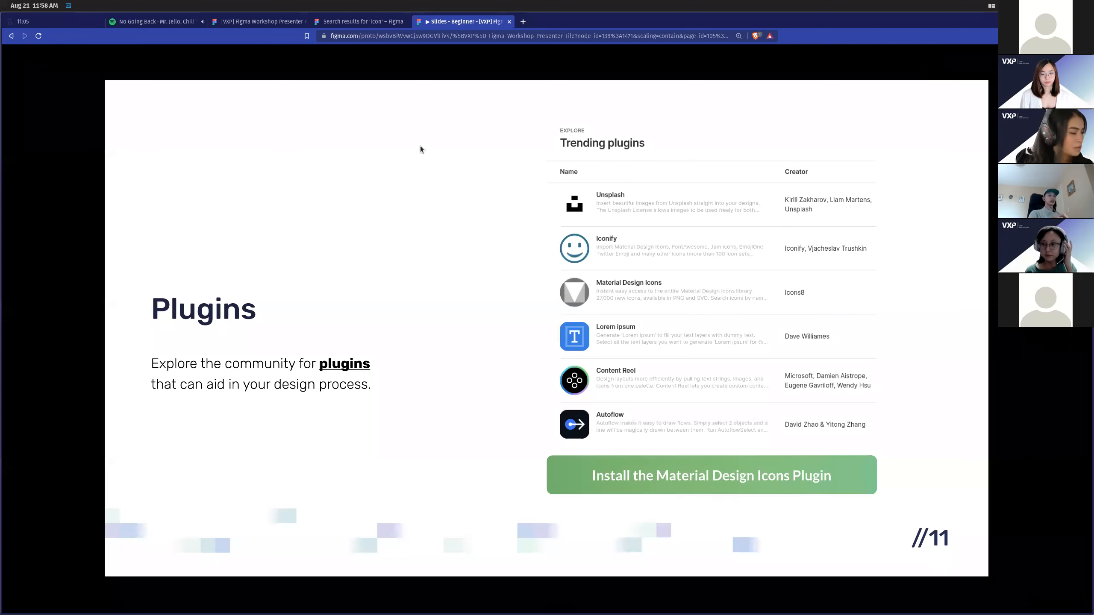
key("Right")
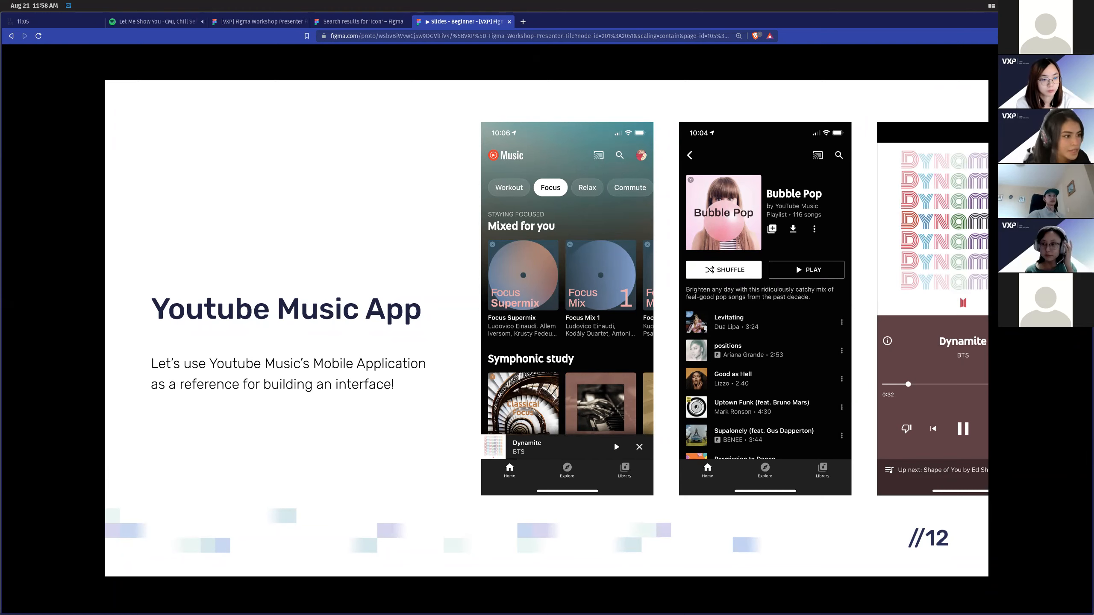
left_click(362, 21)
left_click(284, 24)
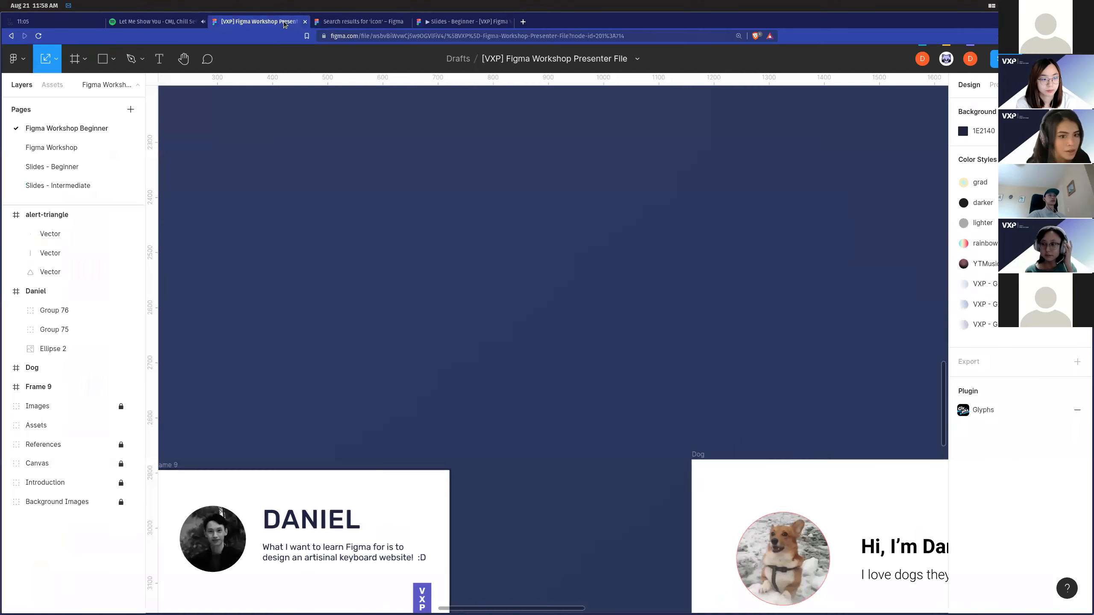
Follow the collaborator's view of the workshop canvas, resuming it after activating the Frame tool.
left_click(949, 62)
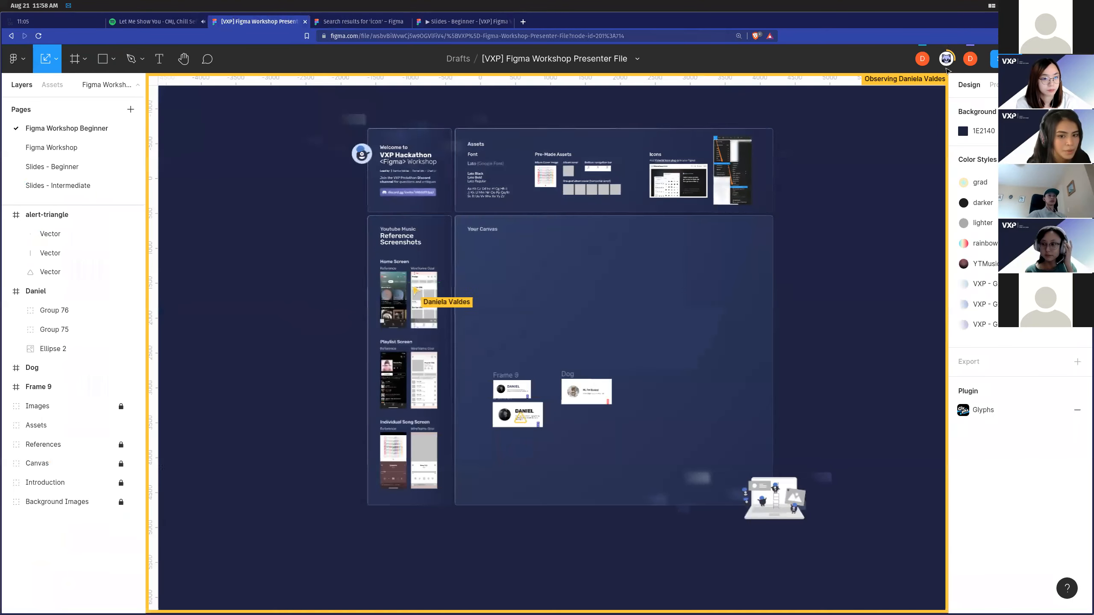
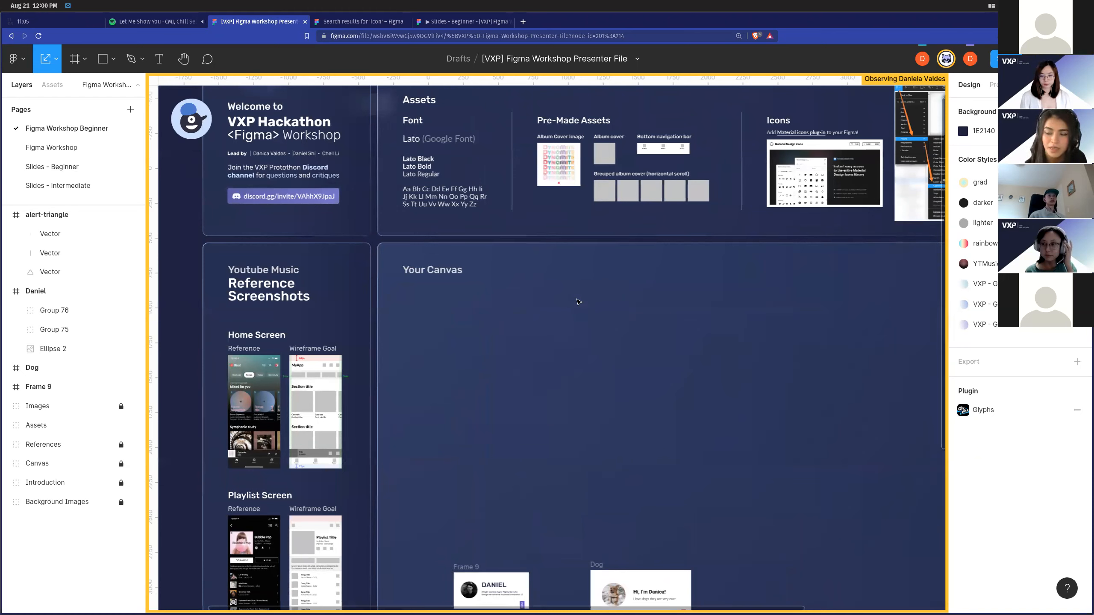
key("f")
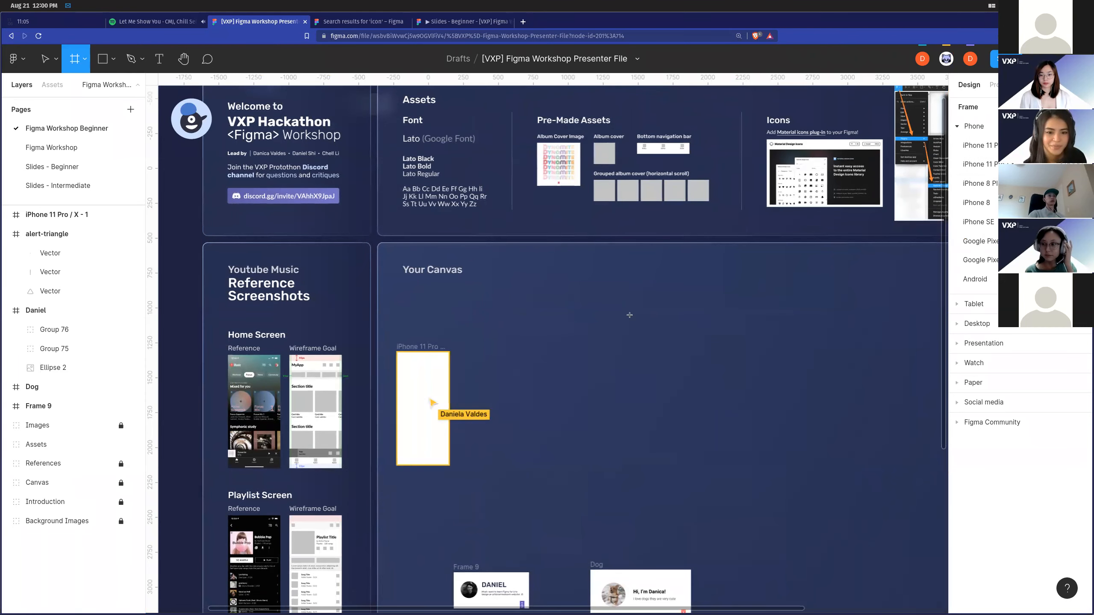
left_click(946, 59)
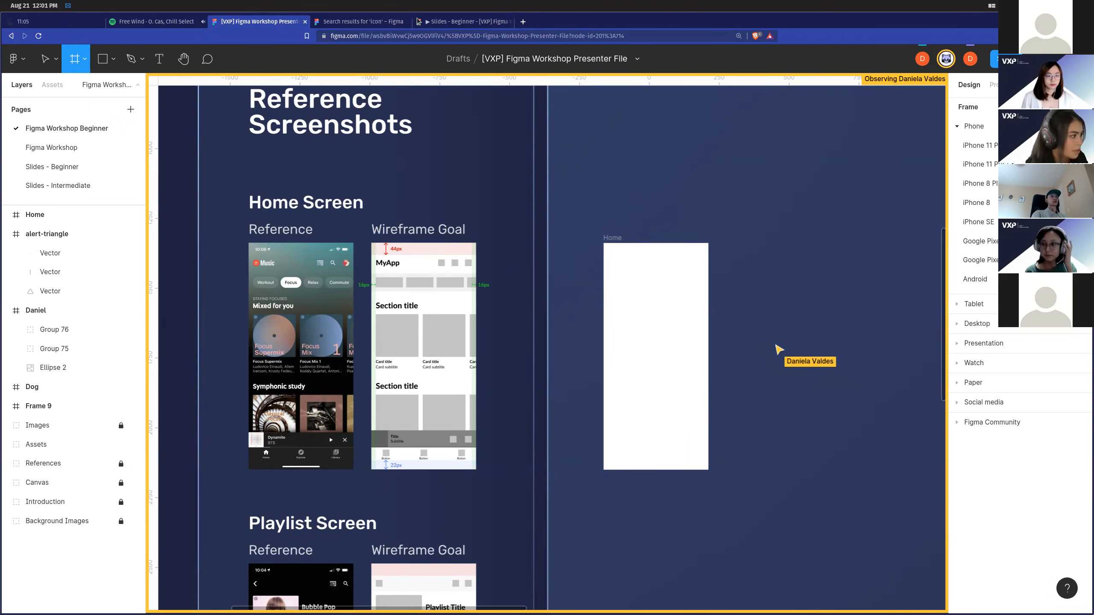
Advance the beginner slides presentation to the Grids slide and go back to the workshop presenter file.
left_click(433, 21)
key("Right")
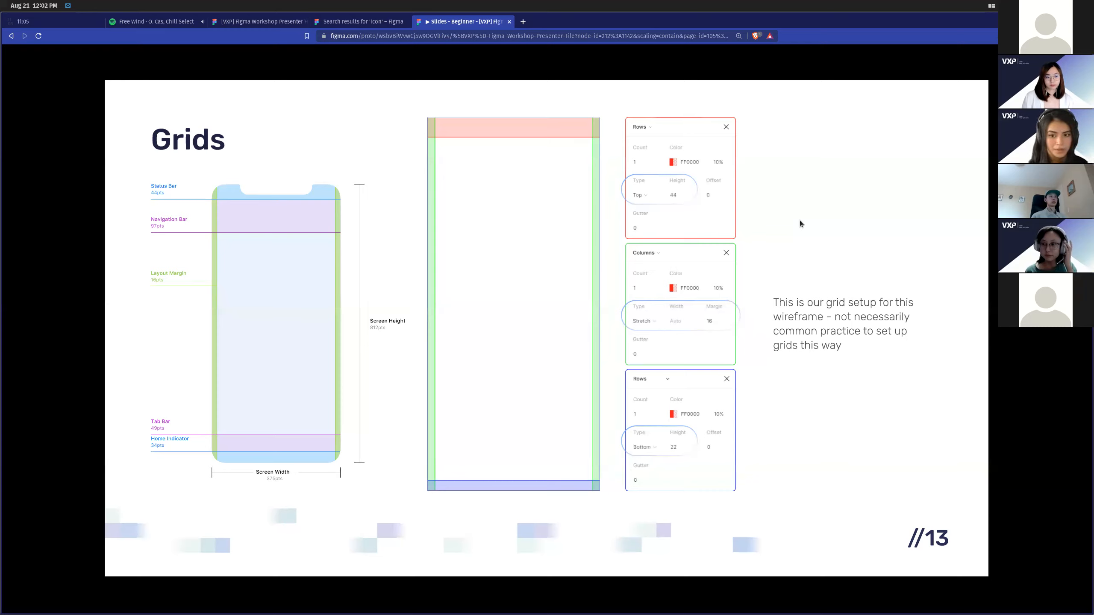
left_click(247, 20)
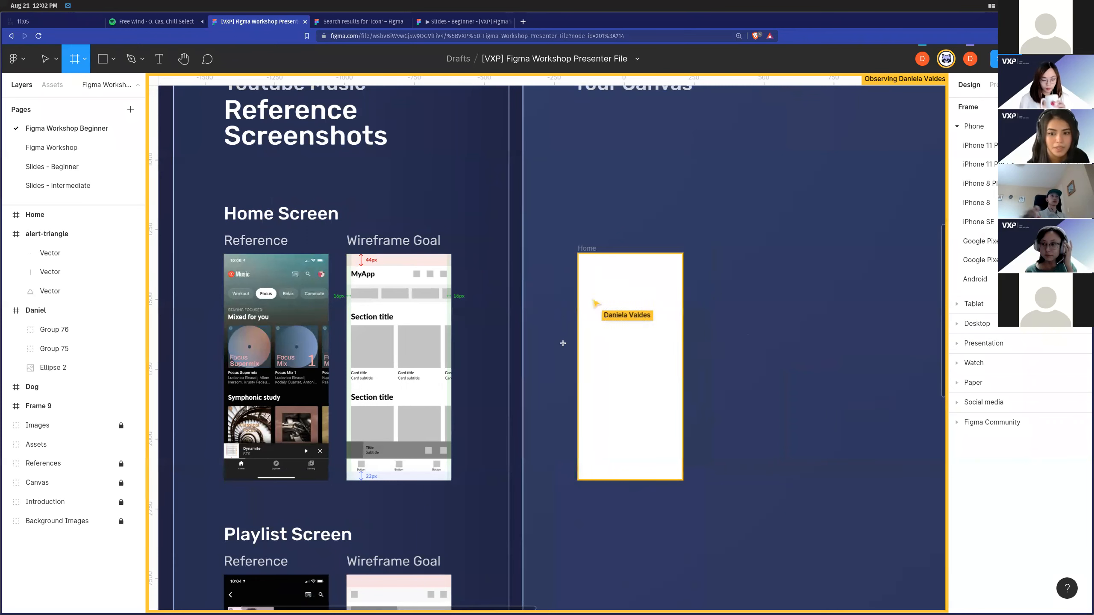
Add a layout grid to the Home frame beside the reference screenshots and resume following the collaborator's view.
key("Escape")
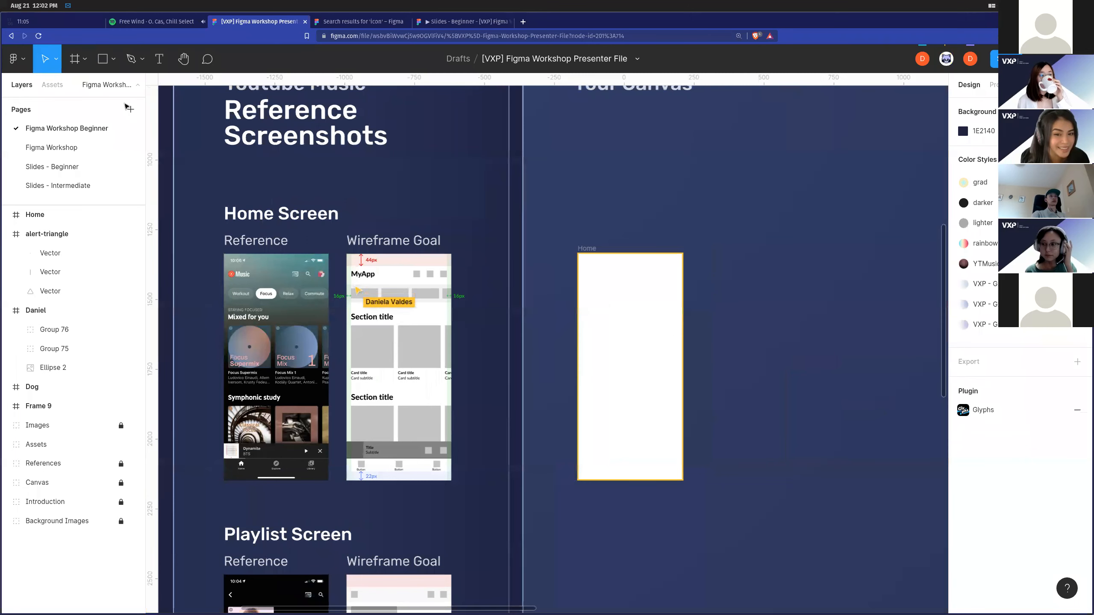
left_click(665, 266)
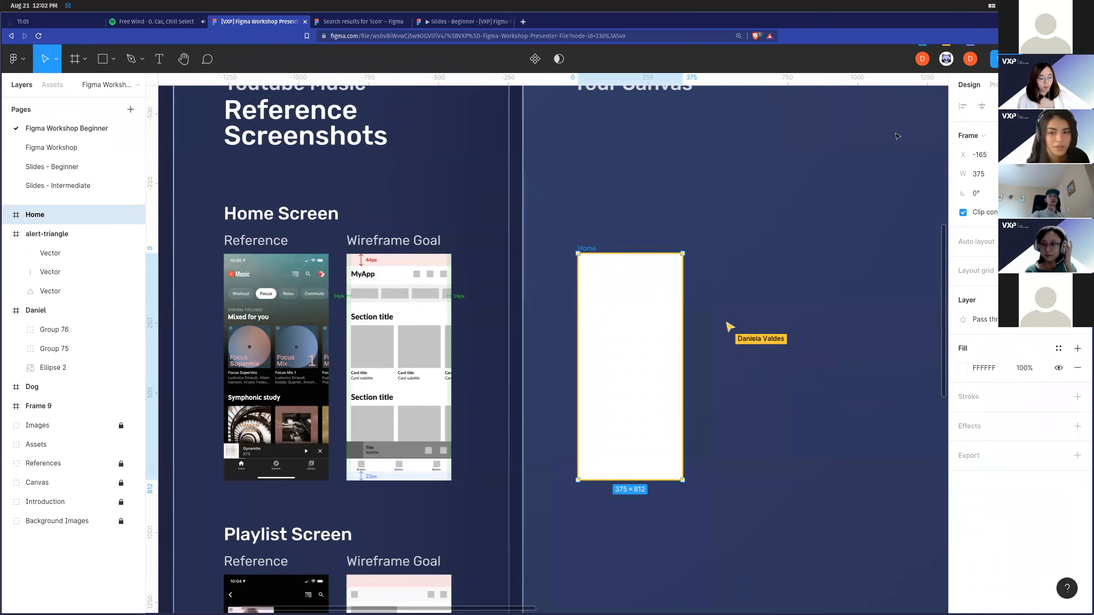
left_click(947, 59)
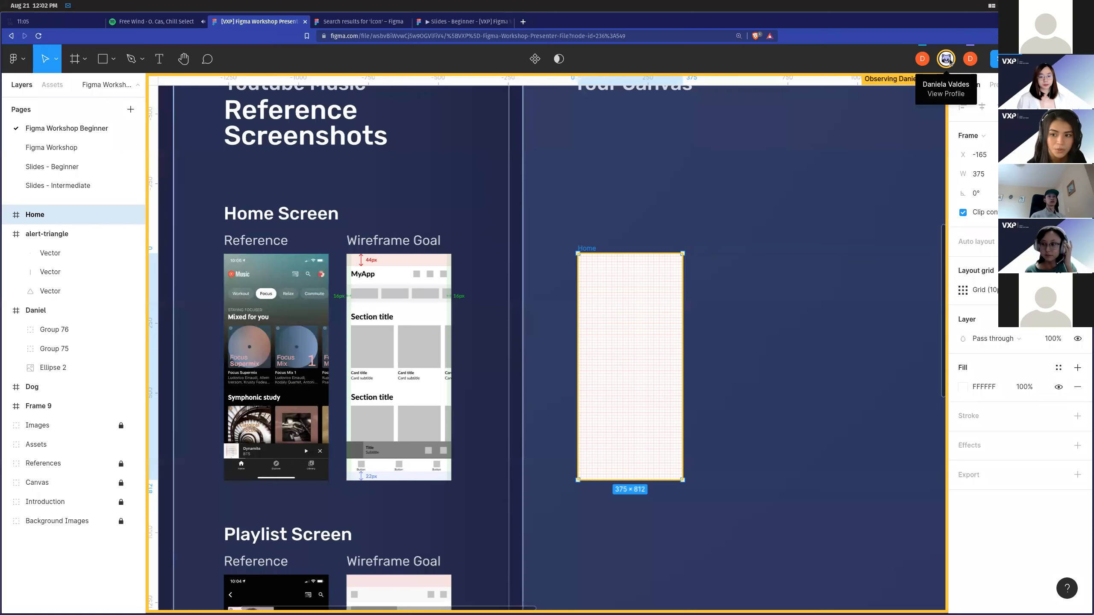
Set up the Home frame's layout grids: one stretch column with margin 16, one 44 px top row and one 22 px bottom row.
left_click(963, 290)
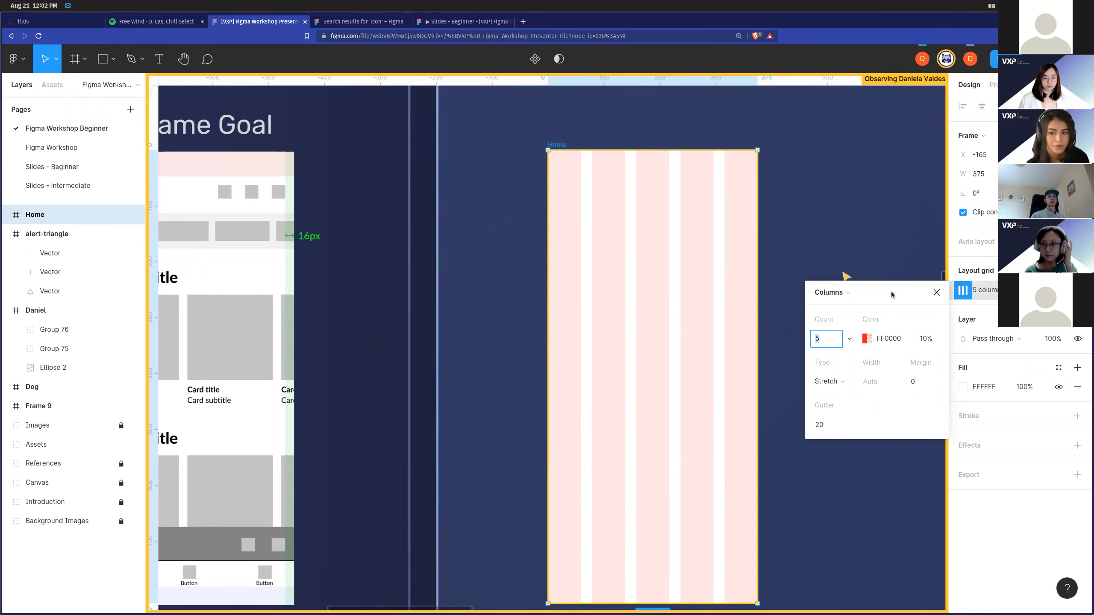
type("1")
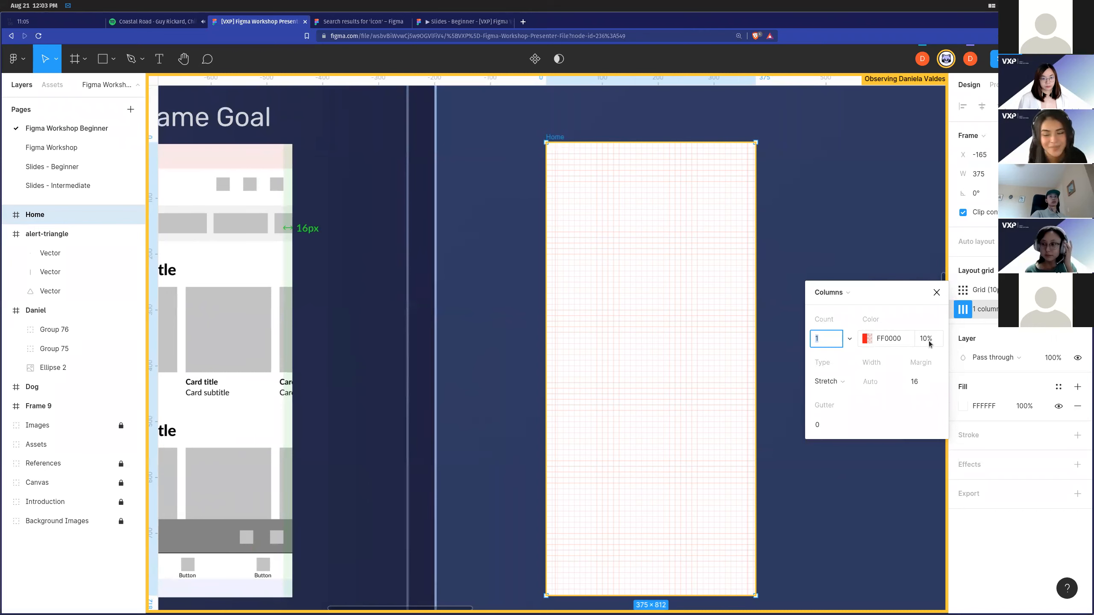
left_click(964, 290)
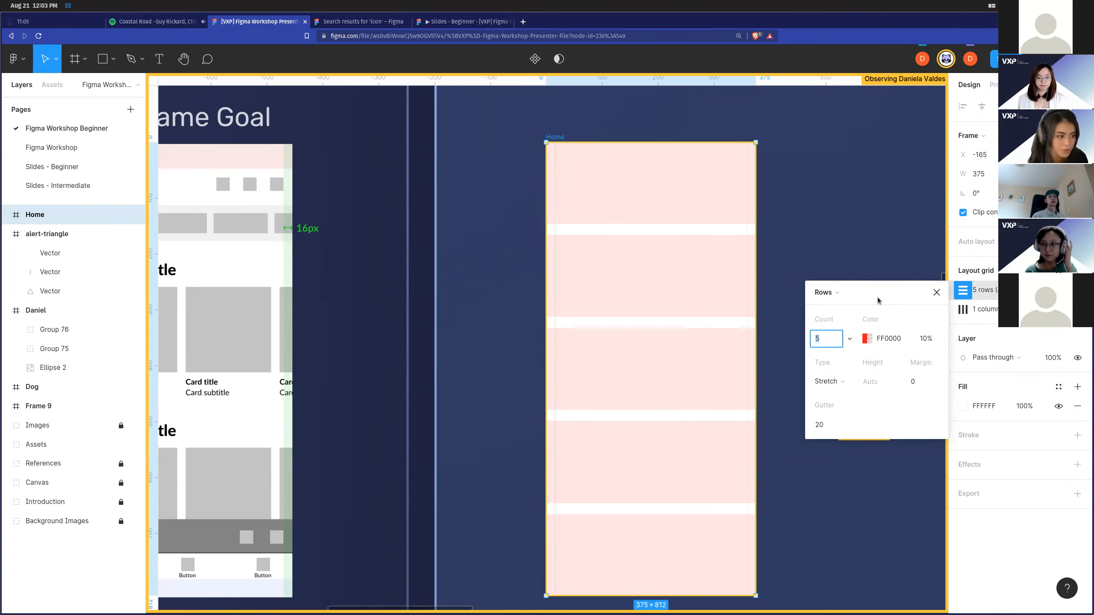
type("1")
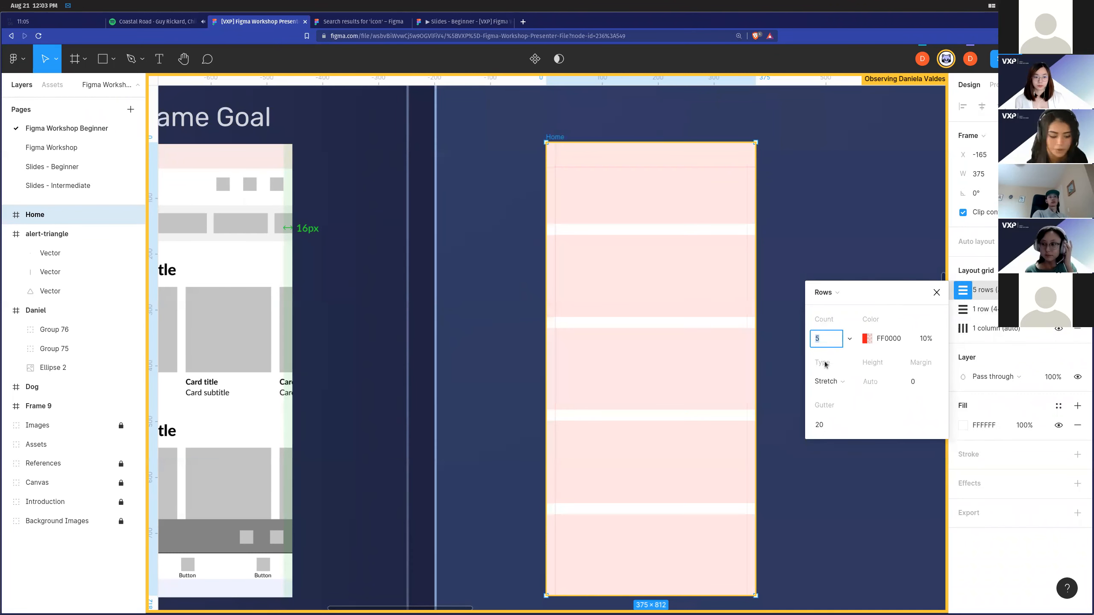
type("1")
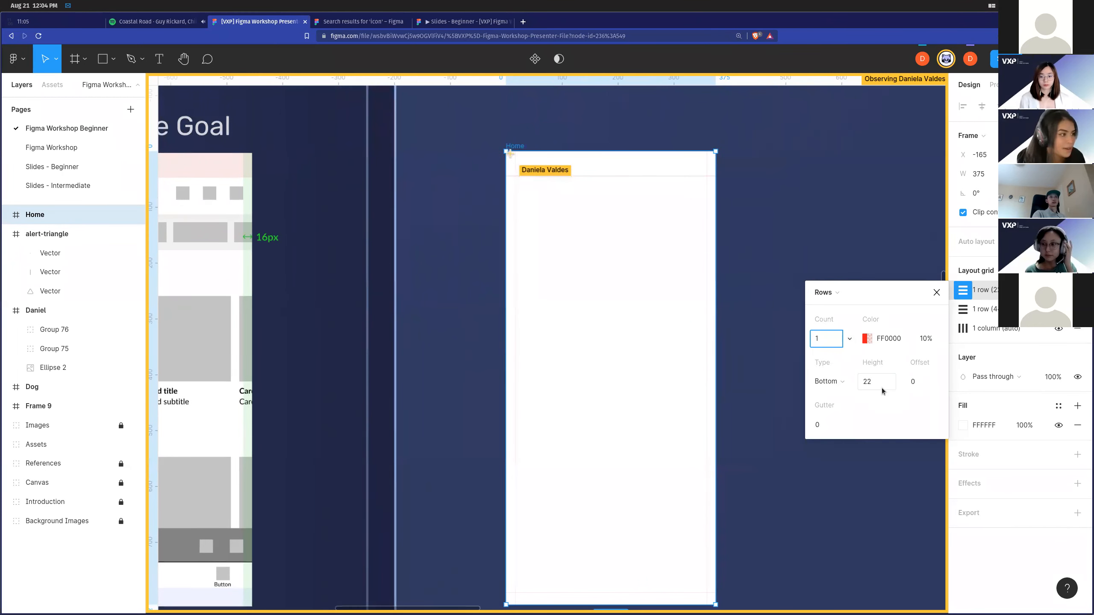
left_click(936, 292)
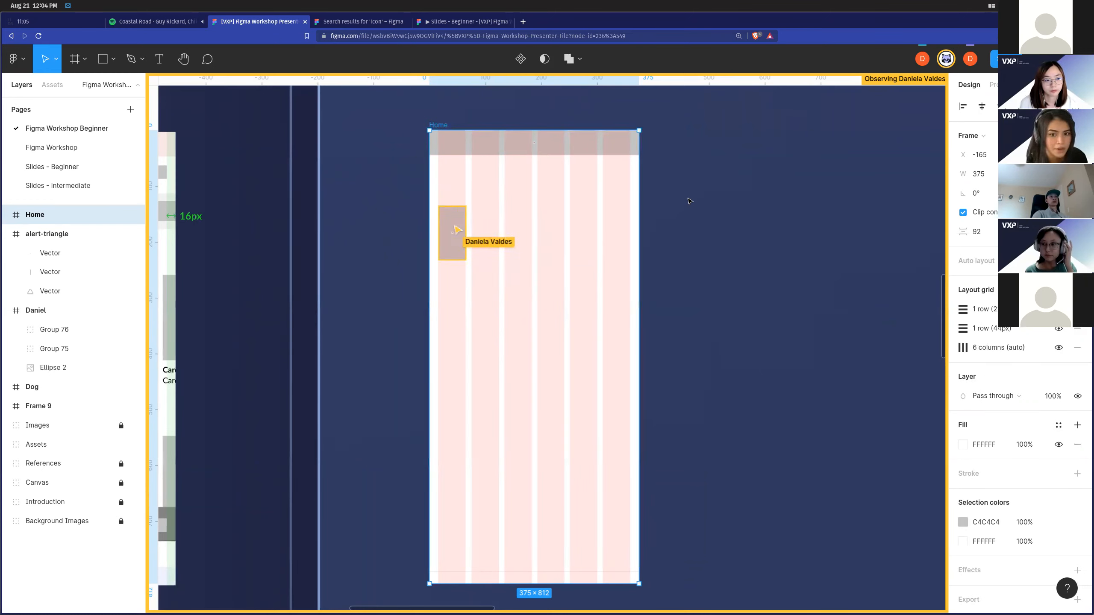
Examine the grey rectangles on the Home frame's column grid, and try moving the third one down before undoing it.
scroll(461, 245, "up", 5)
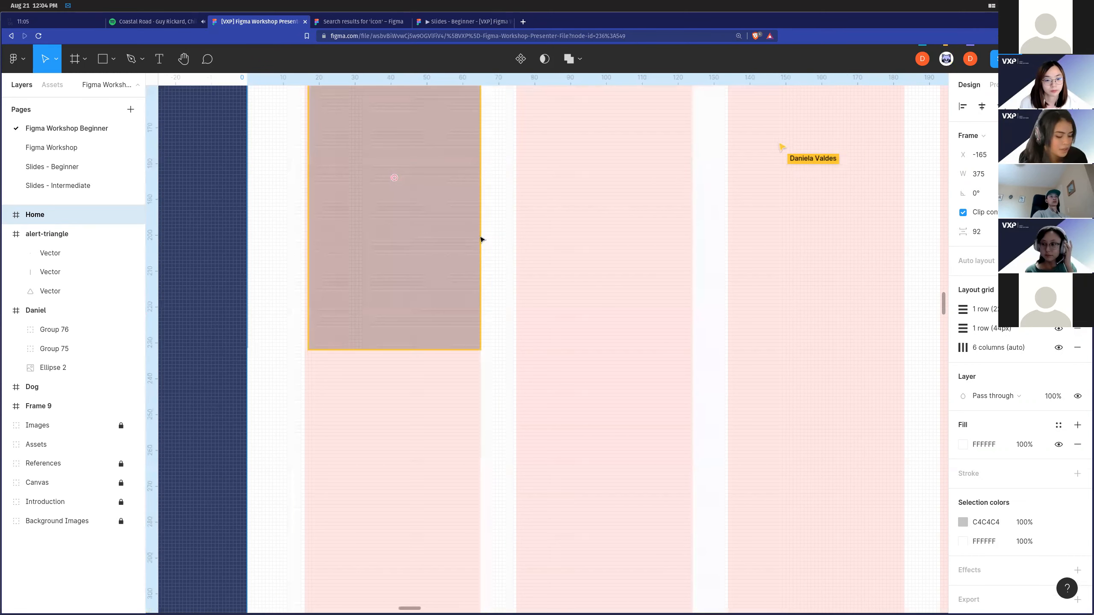
scroll(498, 246, "up", 5)
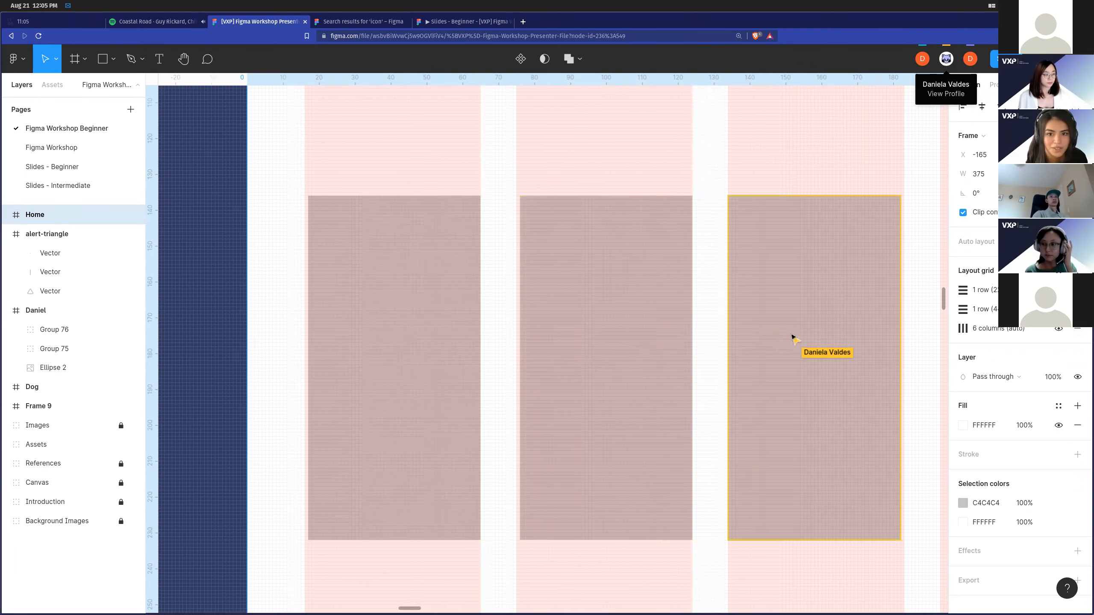
scroll(771, 370, "down", 5)
scroll(768, 371, "down", 5)
scroll(765, 371, "right", 4)
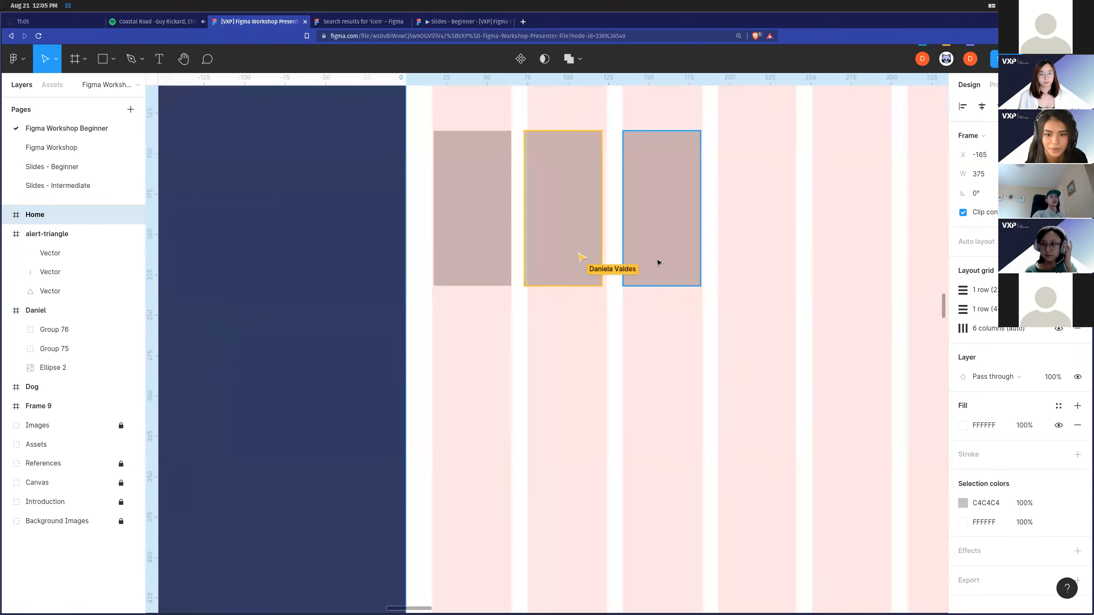
left_click_drag(658, 262, 659, 378)
key("ctrl+z")
scroll(690, 356, "down", 2)
scroll(750, 328, "up", 4)
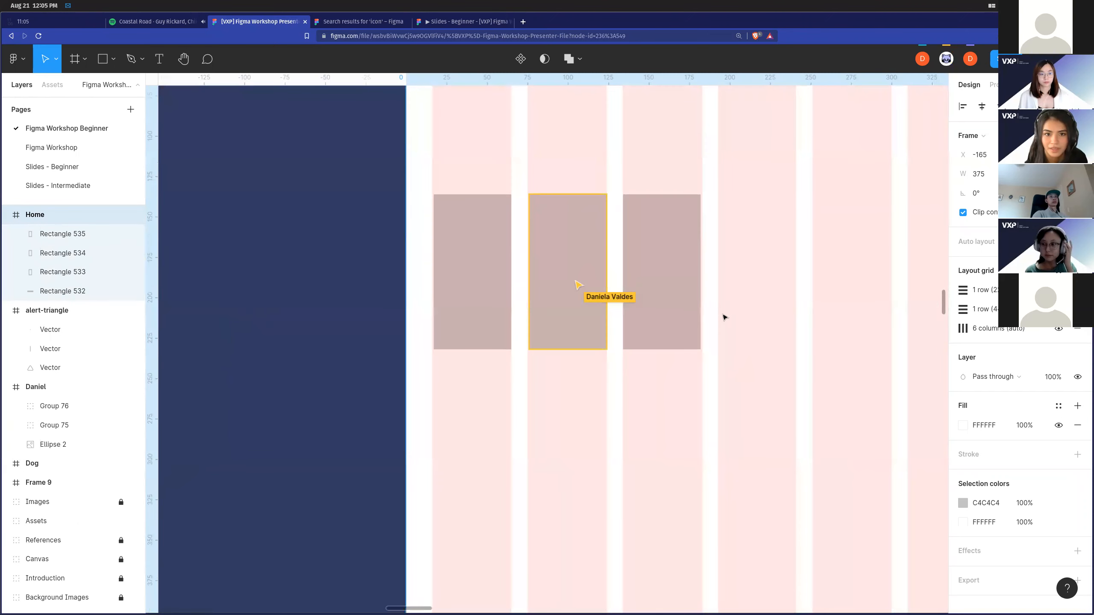
Follow the collaborator's view of the Wireframe Goal and Home frame, and stop following beside the Home frame.
left_click(946, 58)
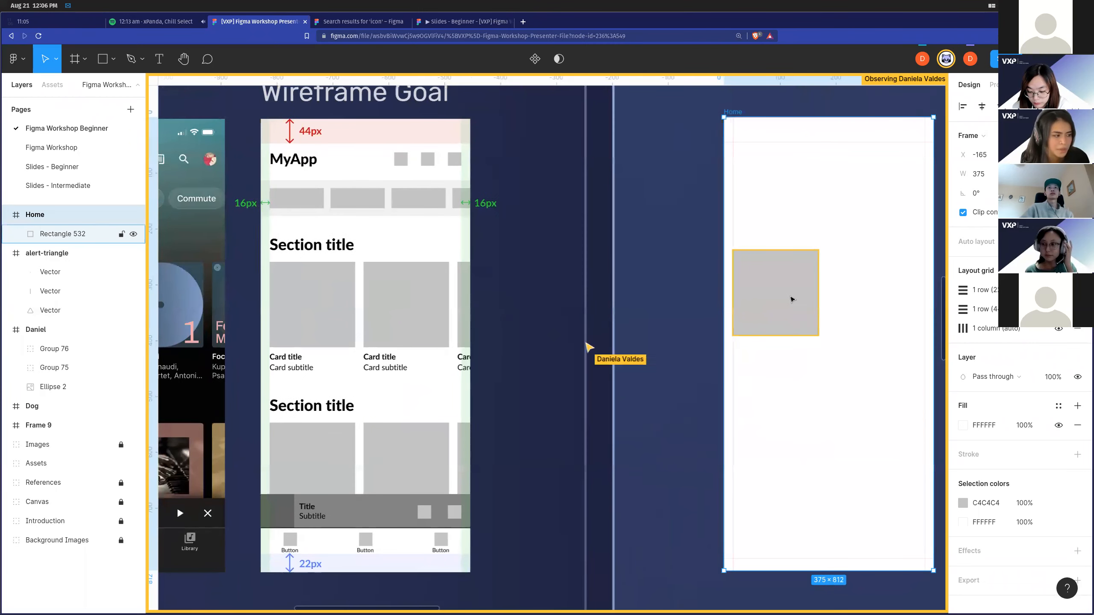
left_click(791, 299)
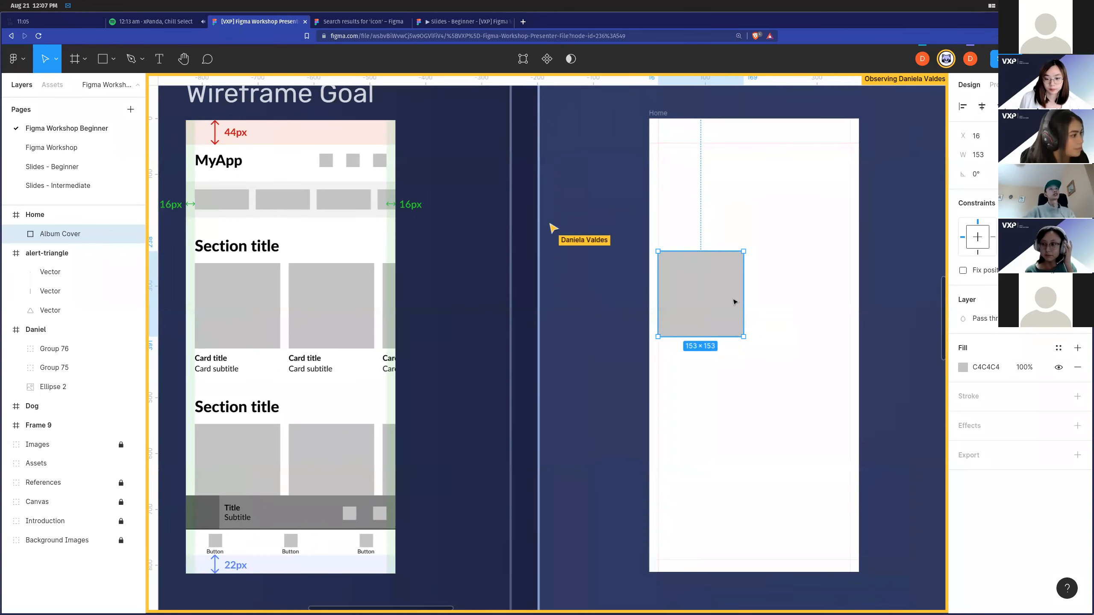
scroll(796, 337, "right", 3)
scroll(817, 337, "down", 1)
scroll(817, 336, "right", 4)
left_click(817, 337)
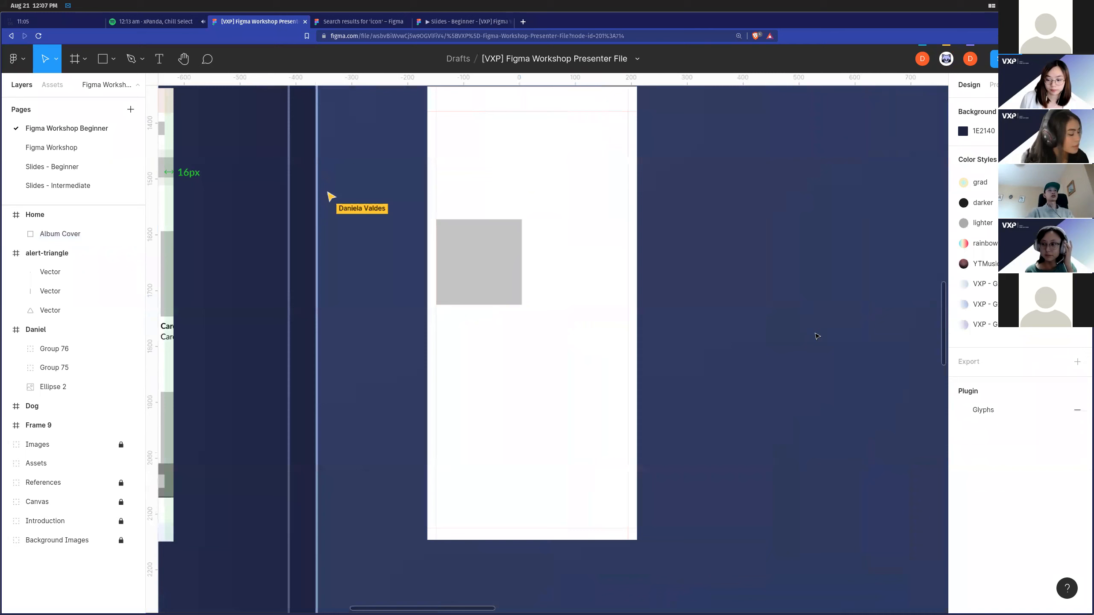
Add an iPhone 11 Pro / X frame on the empty canvas beside the Home frame.
scroll(806, 328, "up", 2)
key("f")
key("Escape")
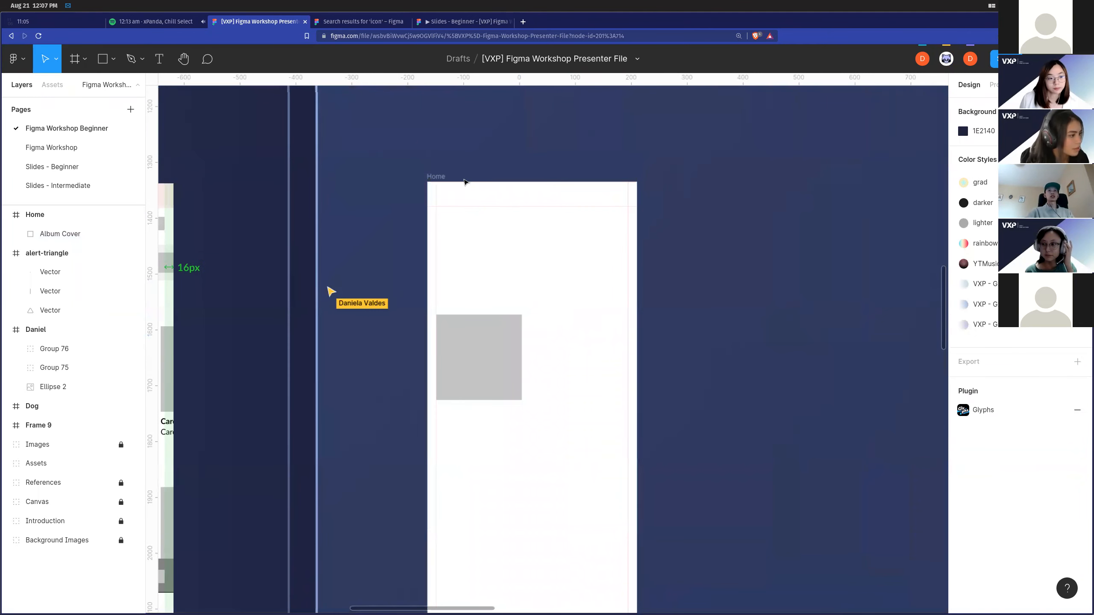
key("f")
scroll(773, 237, "right", 2)
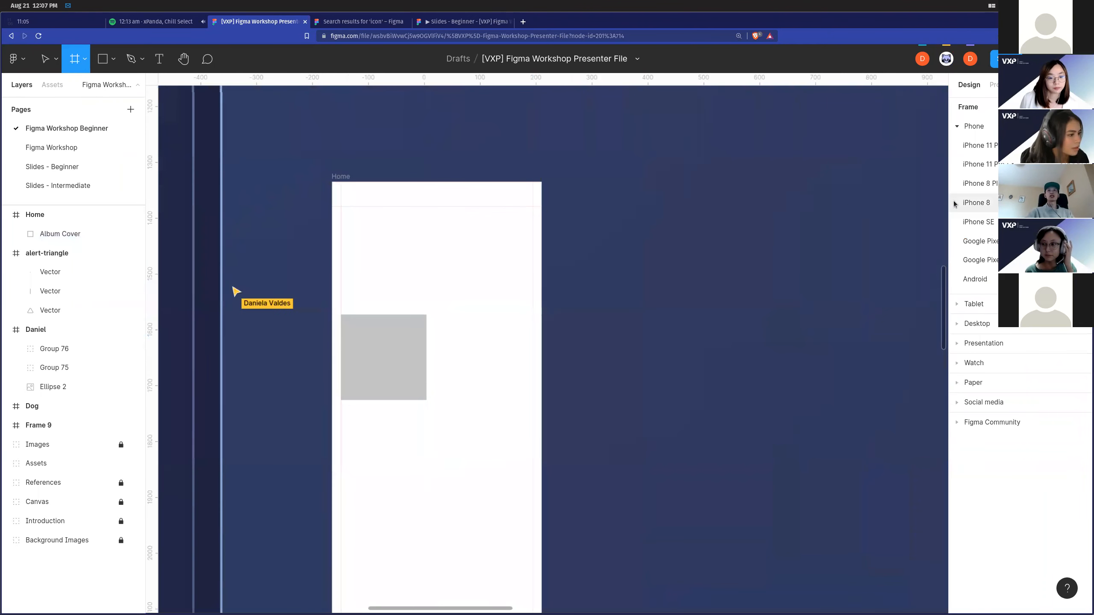
left_click(982, 172)
left_click_drag(905, 324, 289, 341)
scroll(290, 341, "up", 5)
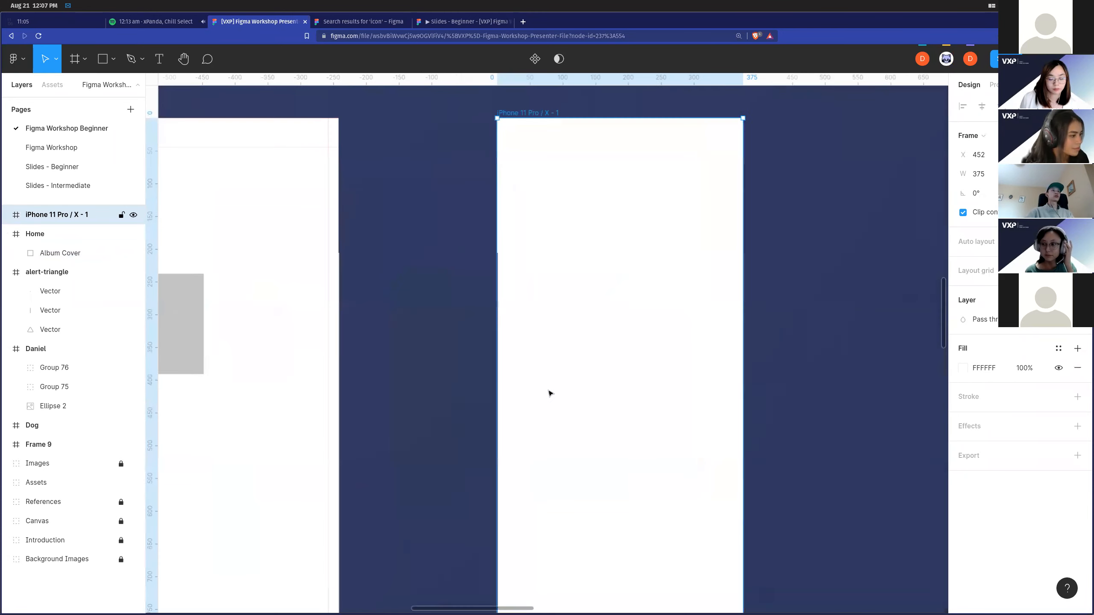
Add a layout grid to the iPhone 11 Pro / X frame and change it to columns with a count of 1.
scroll(548, 393, "left", 2)
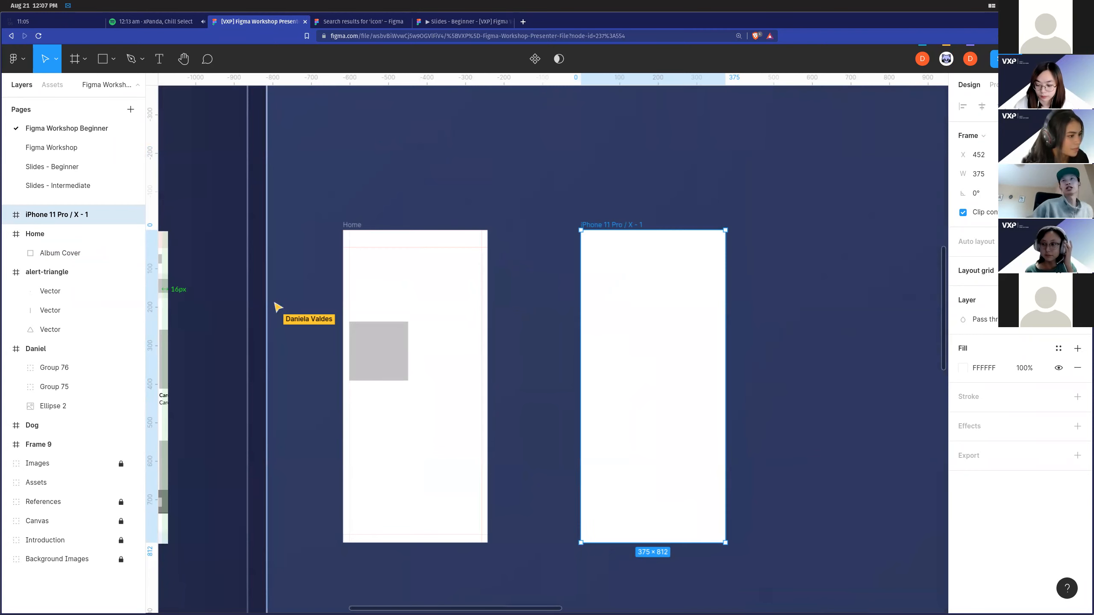
left_click(1077, 271)
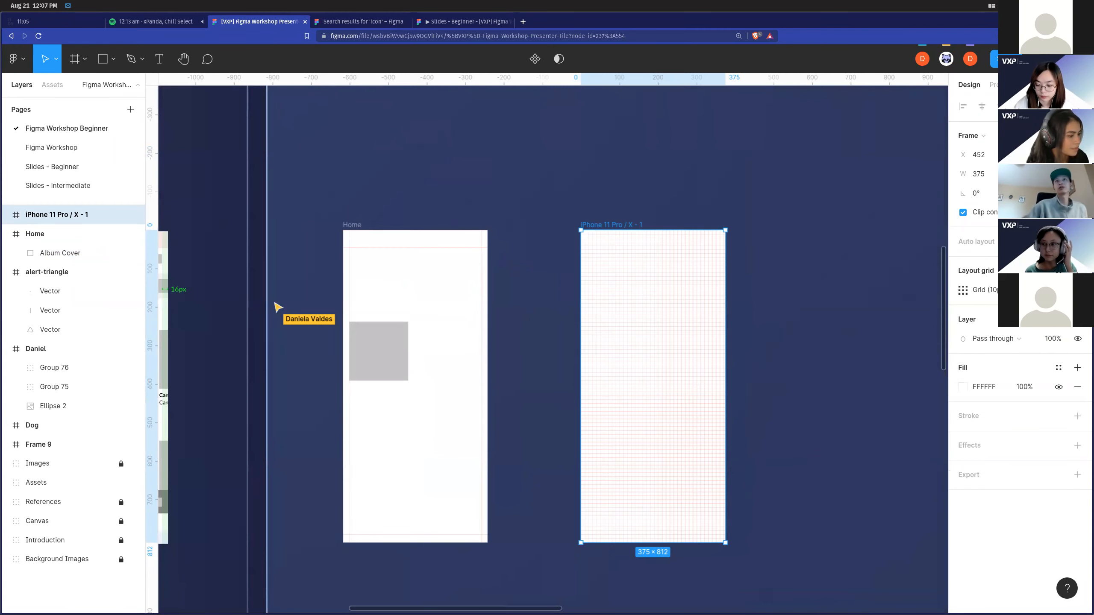
left_click(966, 292)
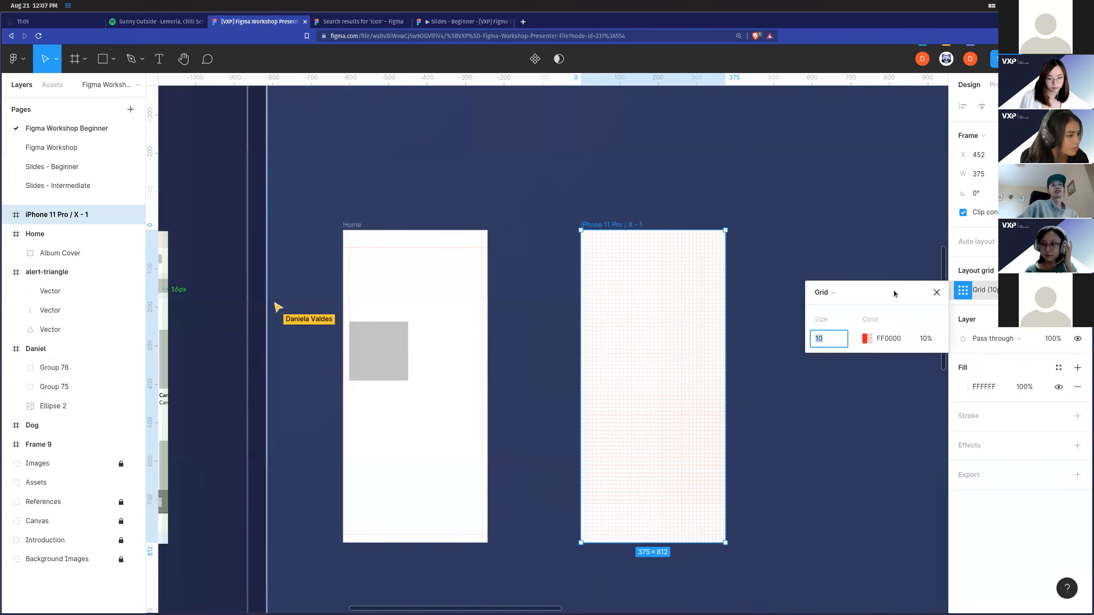
left_click(839, 293)
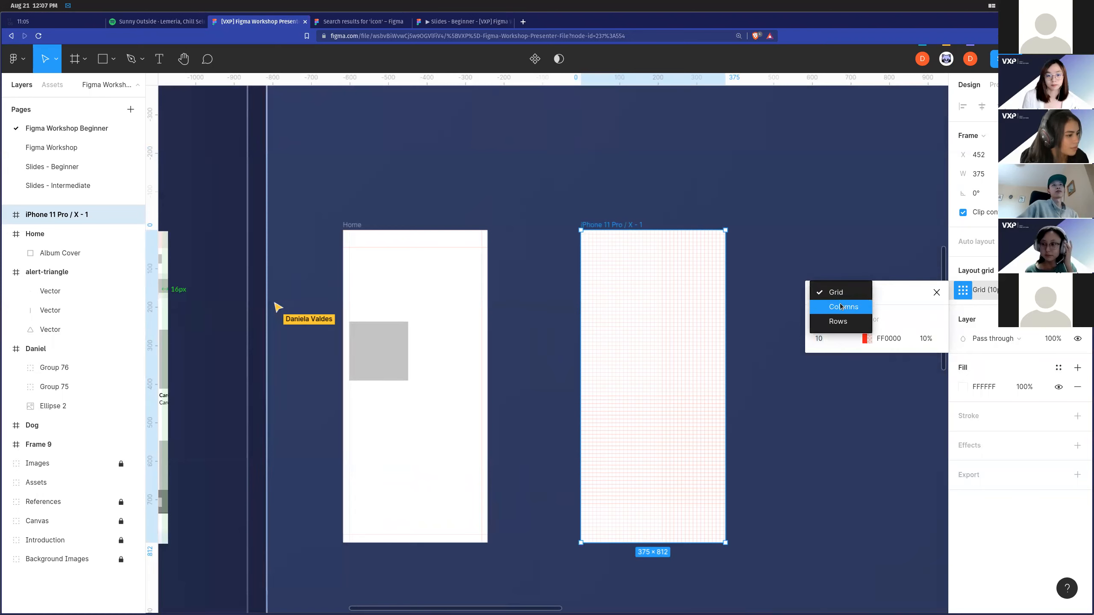
left_click(841, 307)
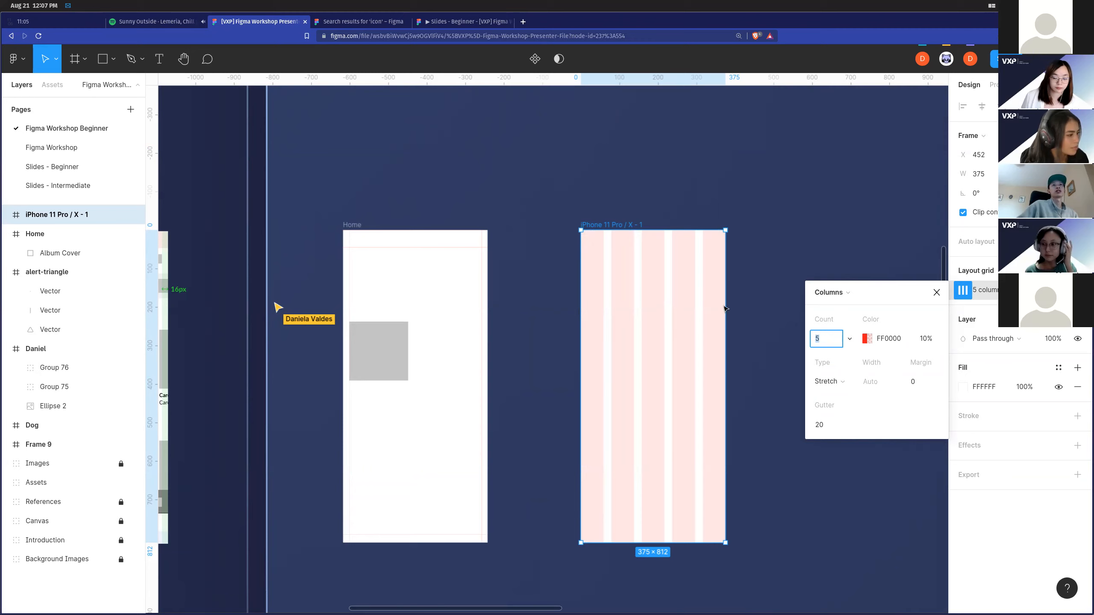
left_click(831, 340)
type("1")
key("Return")
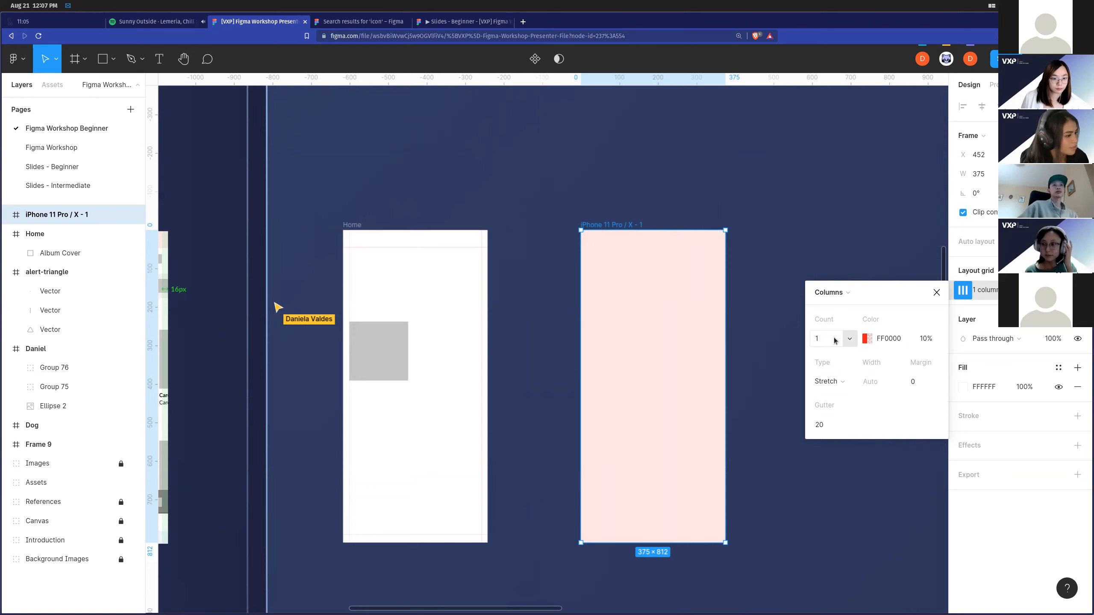
Keep the column grid's type as Stretch and set its margin to 16 and gutter to 0.
left_click(839, 381)
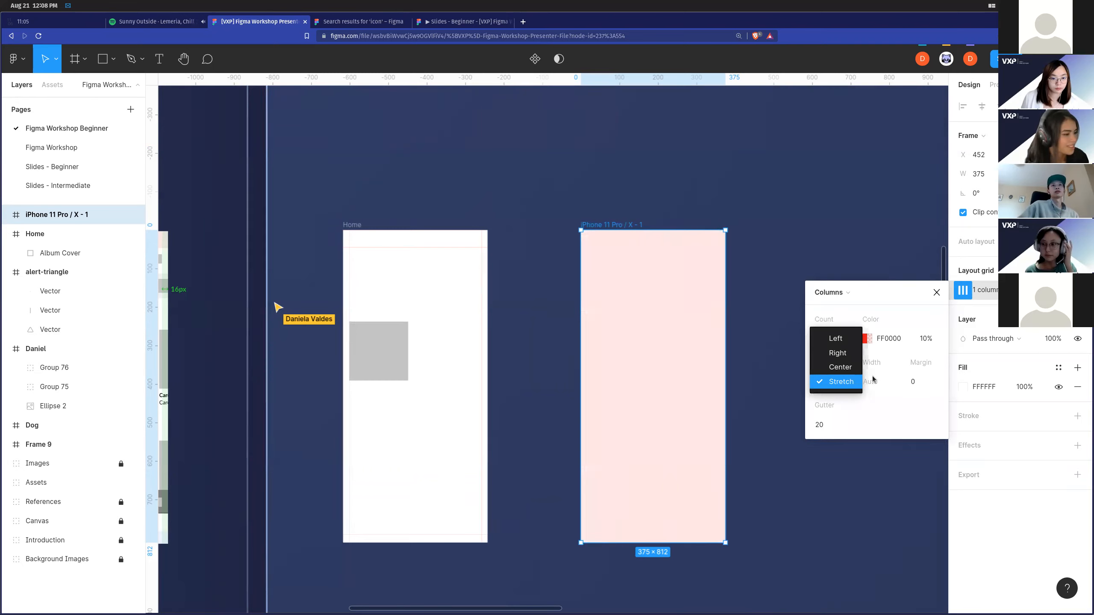
left_click(870, 415)
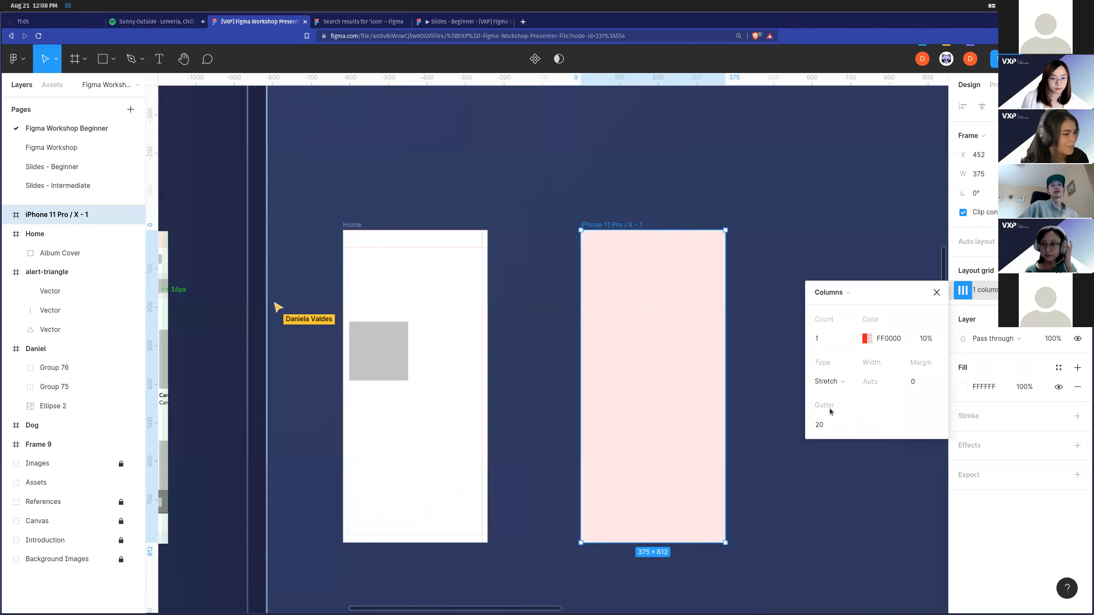
left_click(909, 382)
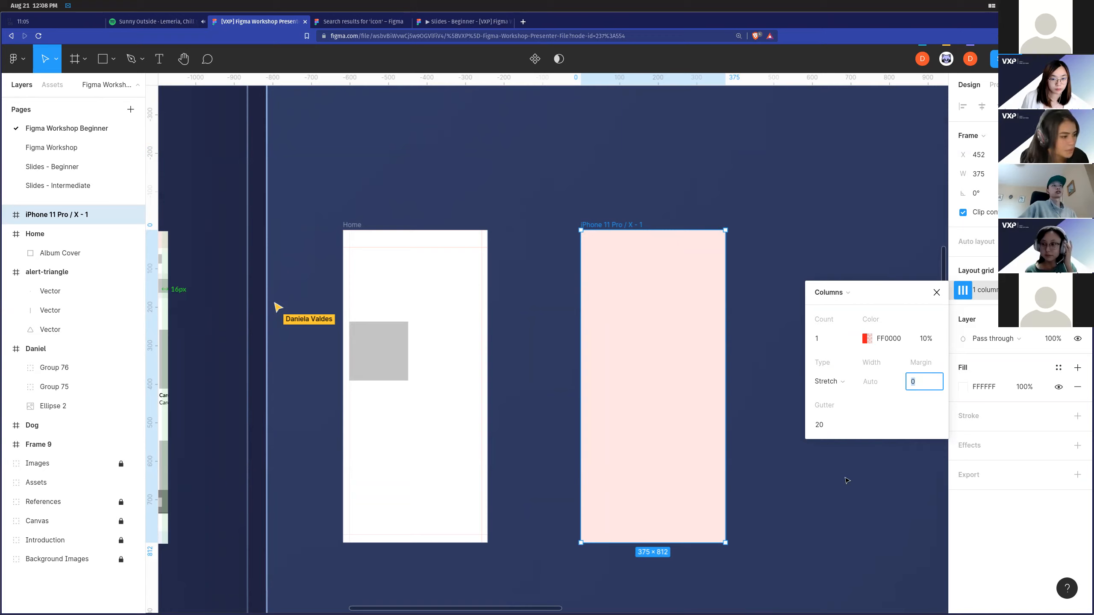
type("16")
key("Return")
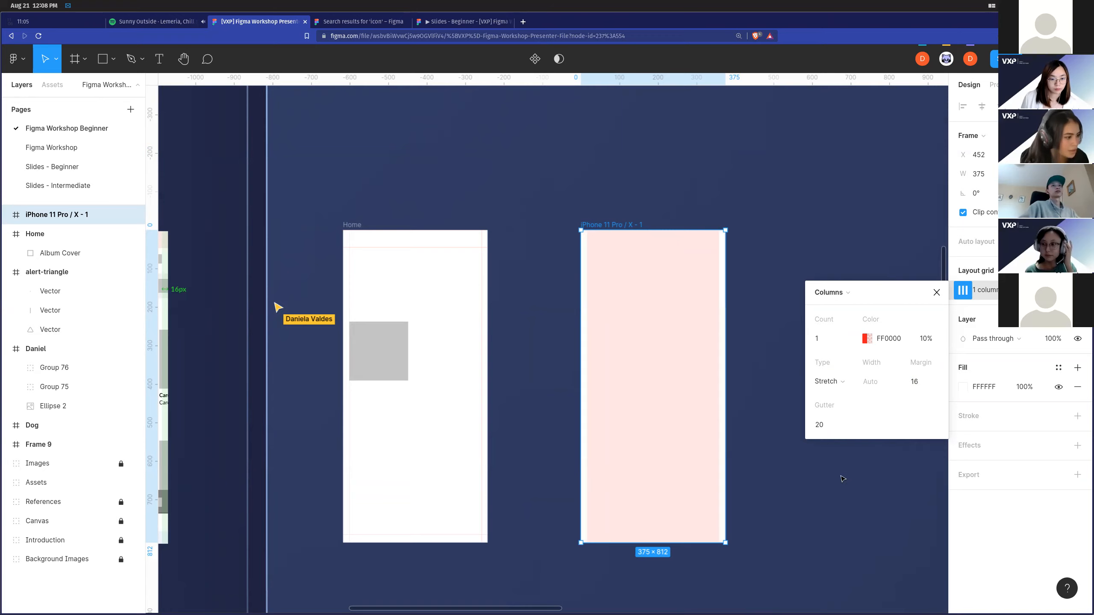
left_click(830, 427)
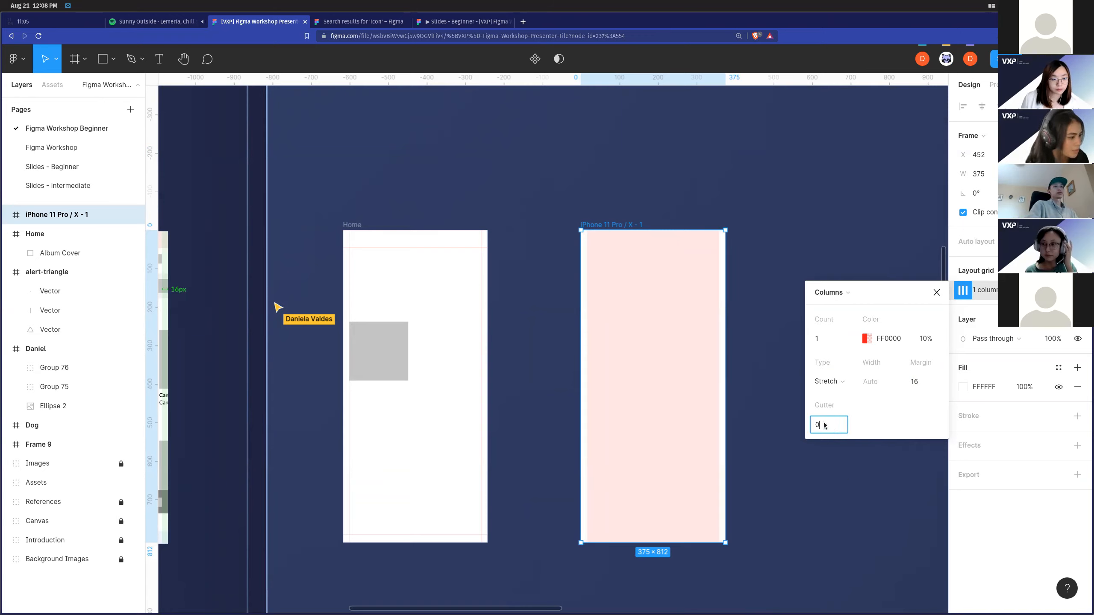
key("Return")
left_click(800, 474)
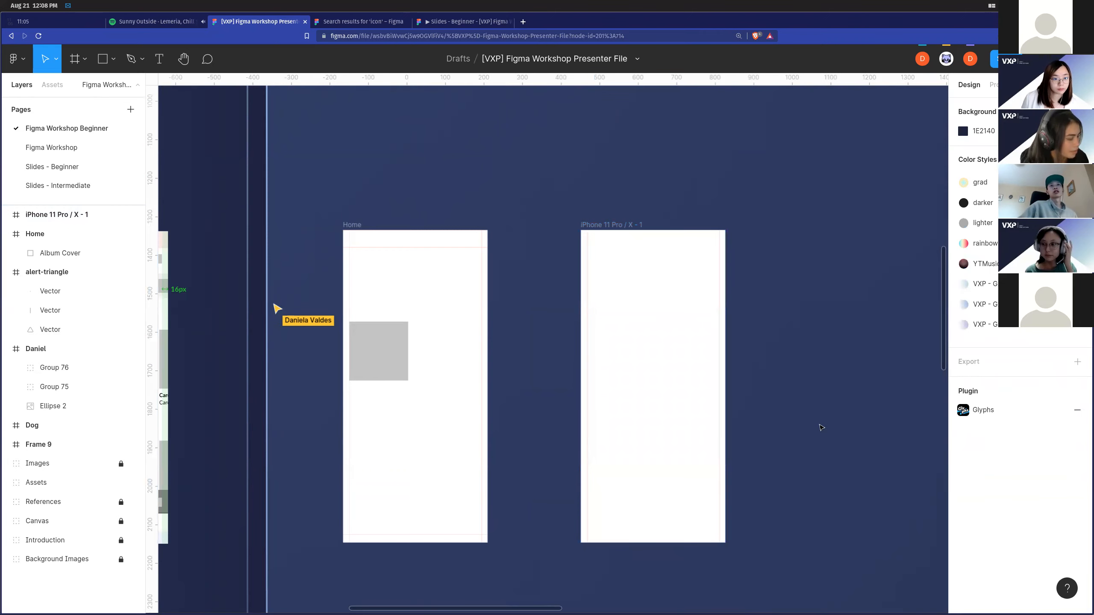
Add a second layout grid to the iPhone 11 Pro / X frame, change it to rows and open its settings.
scroll(694, 398, "up", 2)
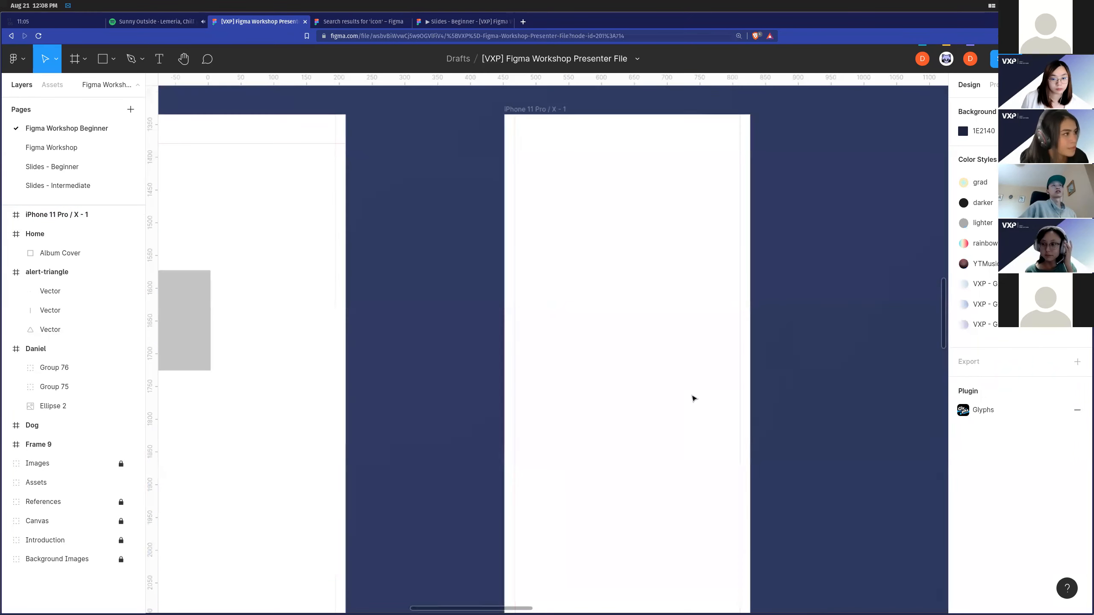
scroll(694, 396, "up", 2)
left_click(641, 273)
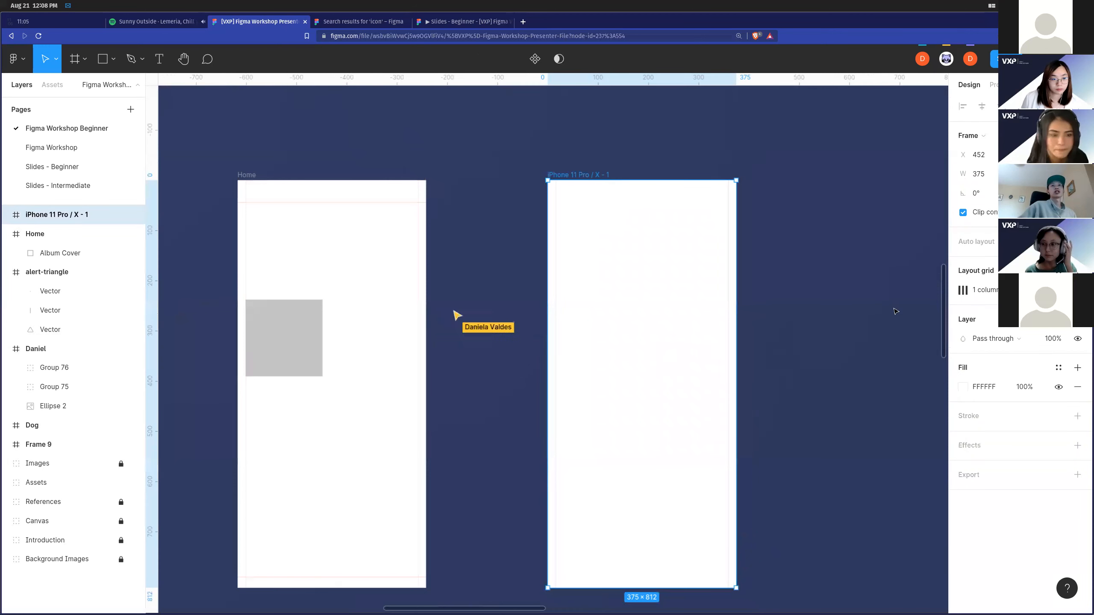
left_click(1078, 270)
left_click(962, 289)
left_click(838, 297)
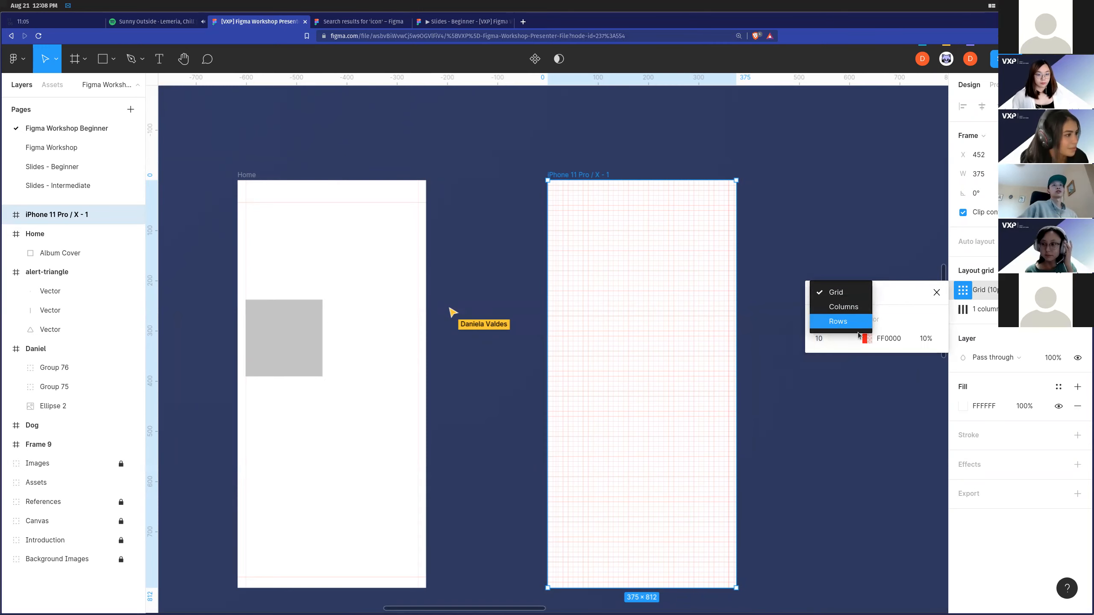
left_click(844, 321)
left_click(842, 280)
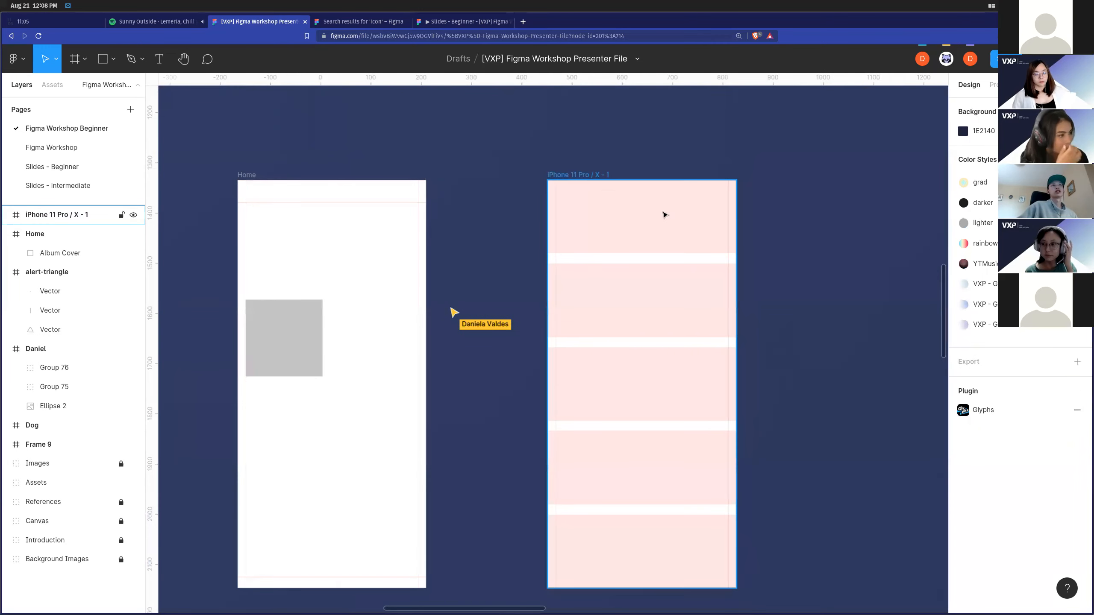
left_click(596, 190)
left_click(965, 292)
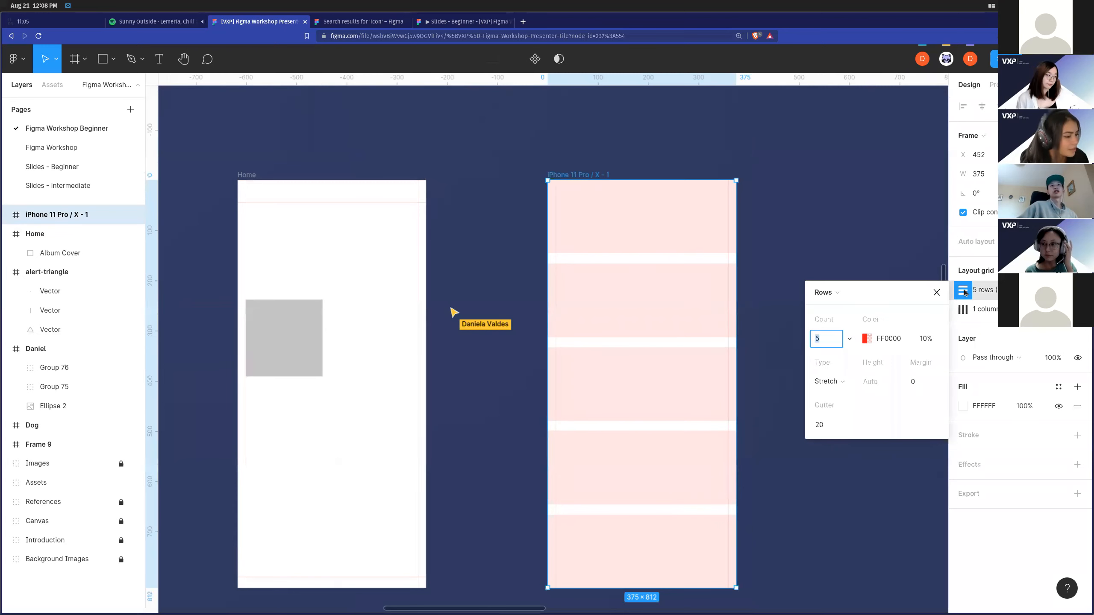
Set the row grid to type Top with height 44, count 1 and gutter 0.
left_click(843, 384)
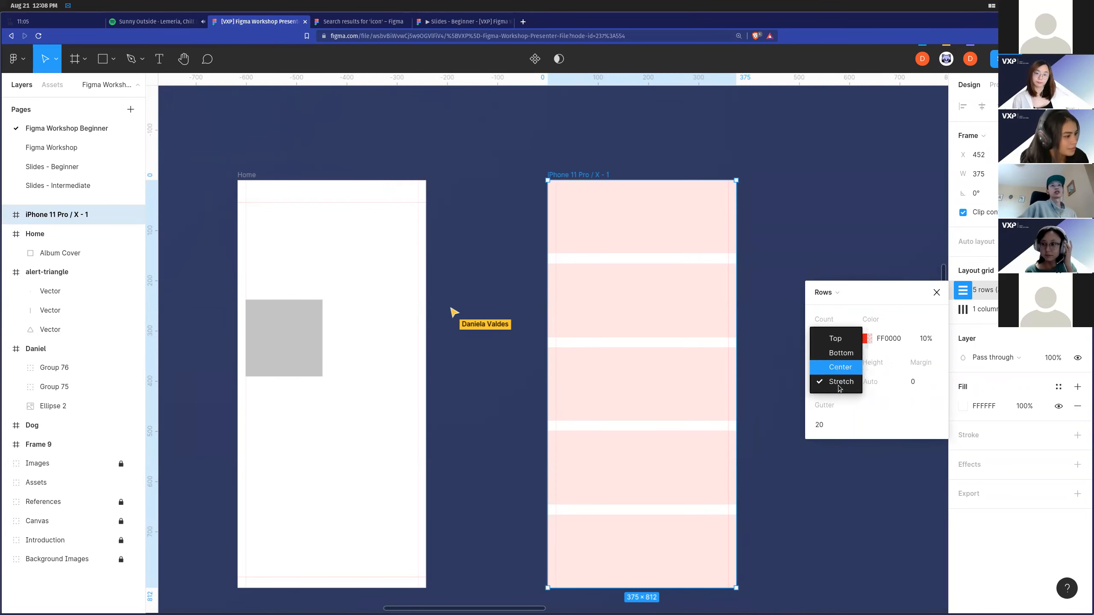
left_click(845, 341)
left_click(876, 382)
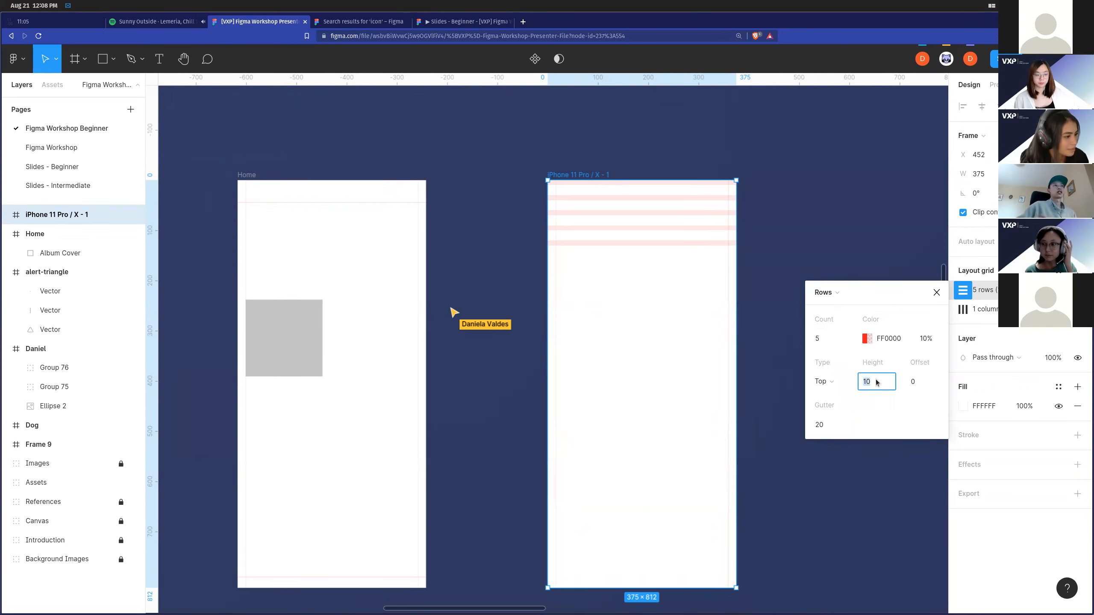
key("Return")
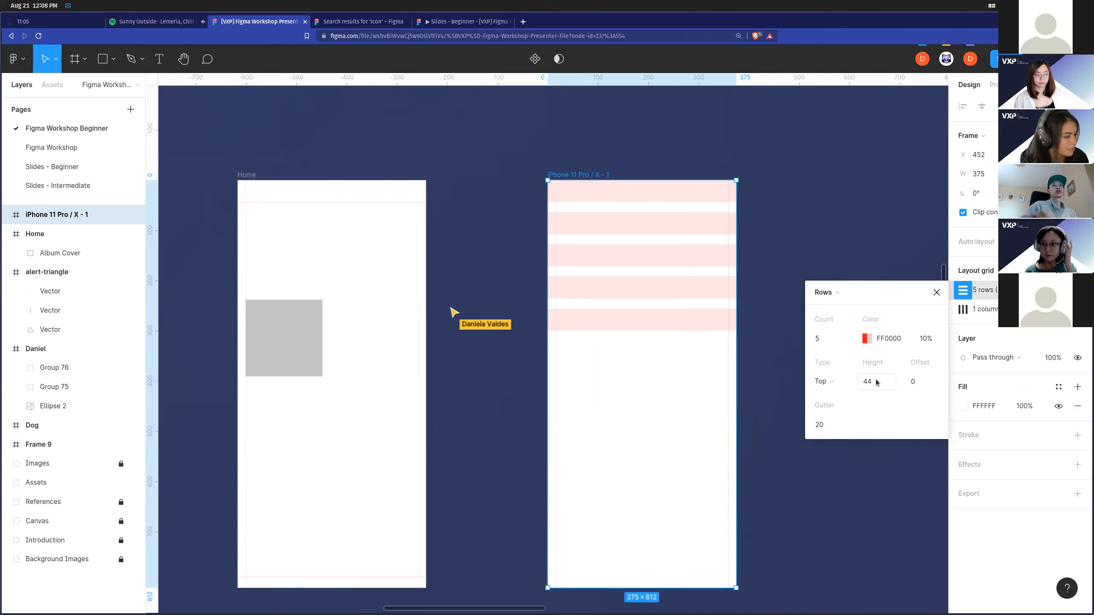
left_click(830, 341)
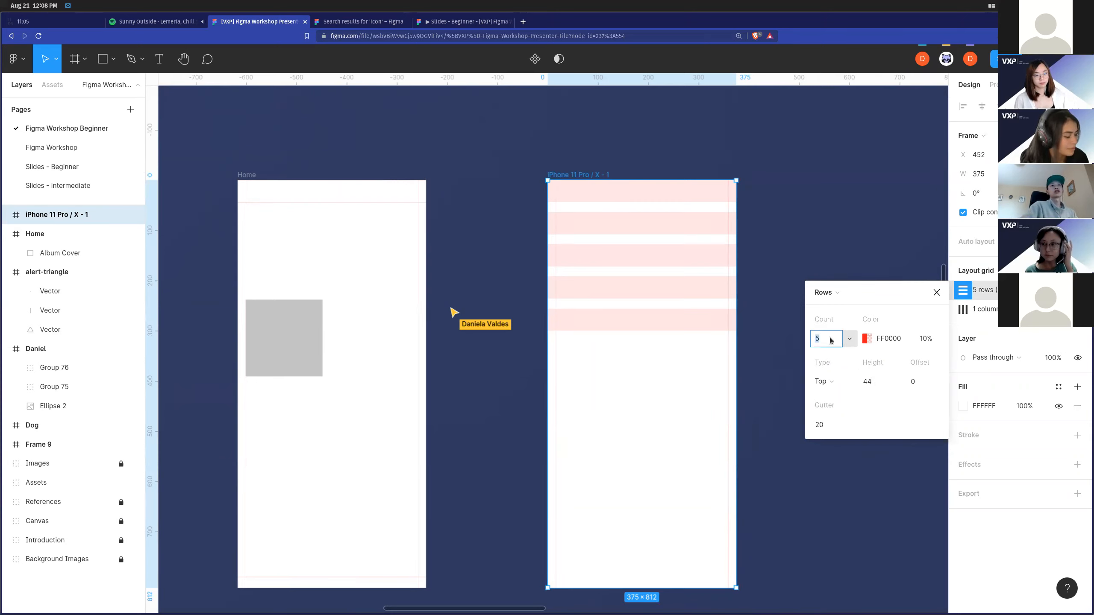
key("Return")
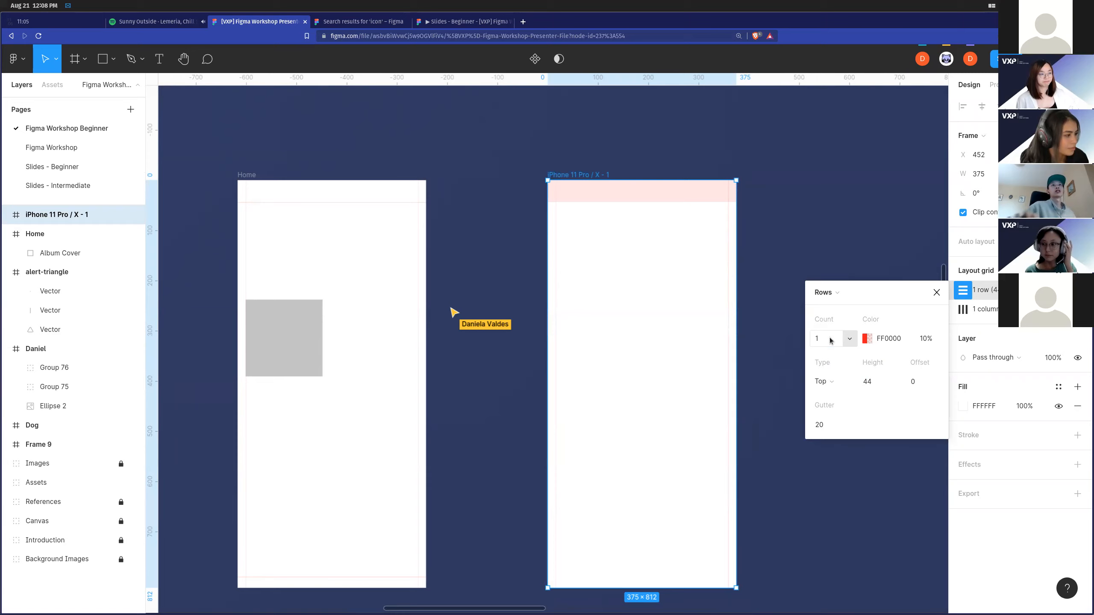
left_click(820, 425)
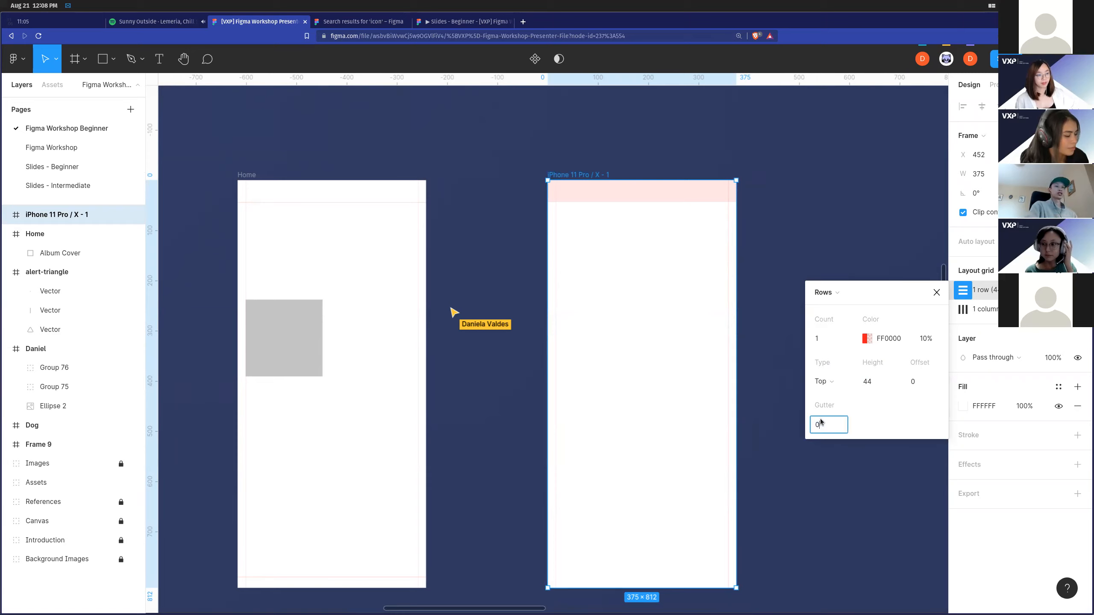
type("0")
key("Return")
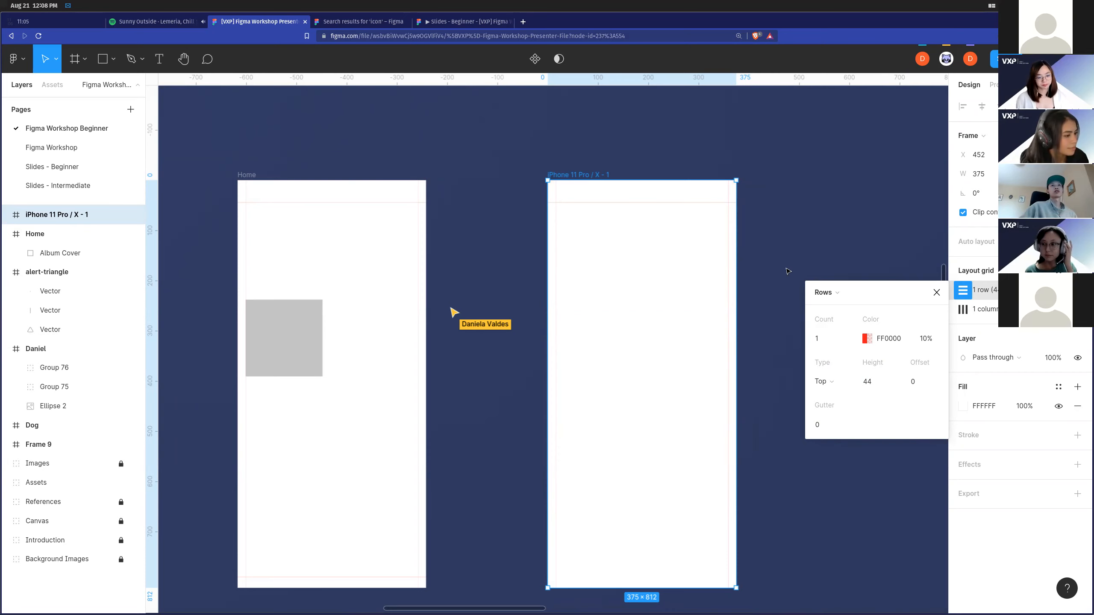
Add a third layout grid to the iPhone 11 Pro / X frame.
left_click(877, 381)
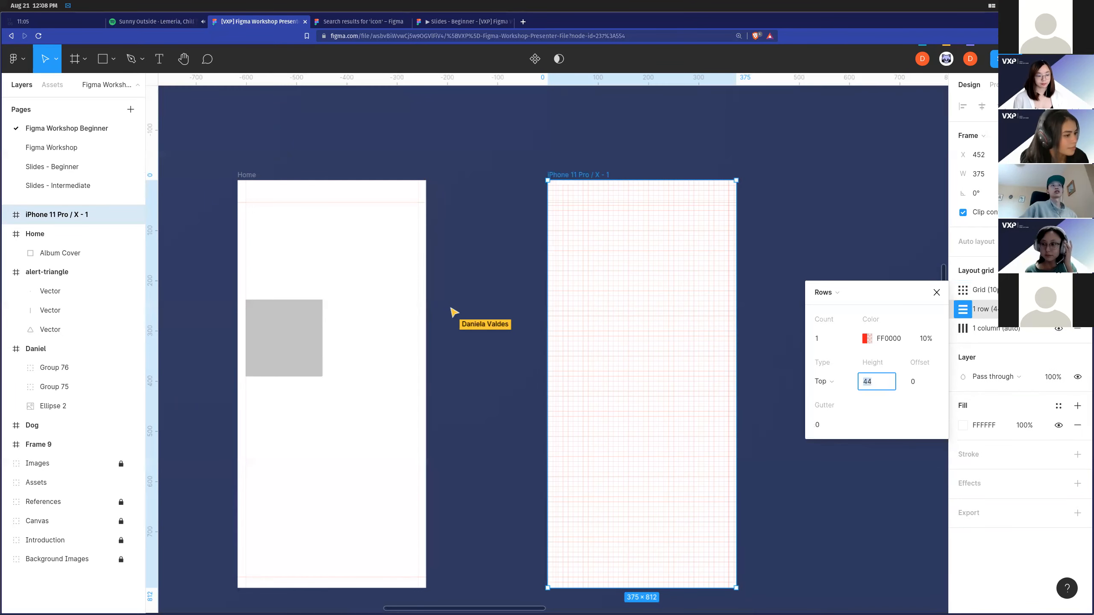
left_click(906, 262)
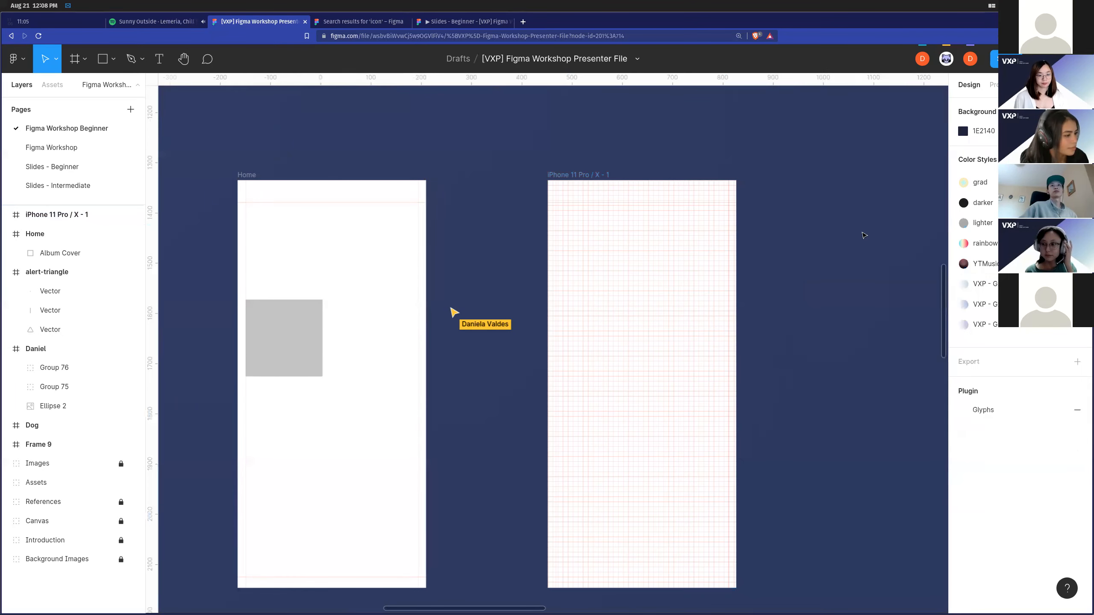
Change the iPhone 11 Pro / X - 1 frame's uniform layout grid to a rows grid with a count of 1.
left_click(614, 185)
left_click(963, 290)
left_click(844, 292)
left_click(838, 322)
left_click(829, 339)
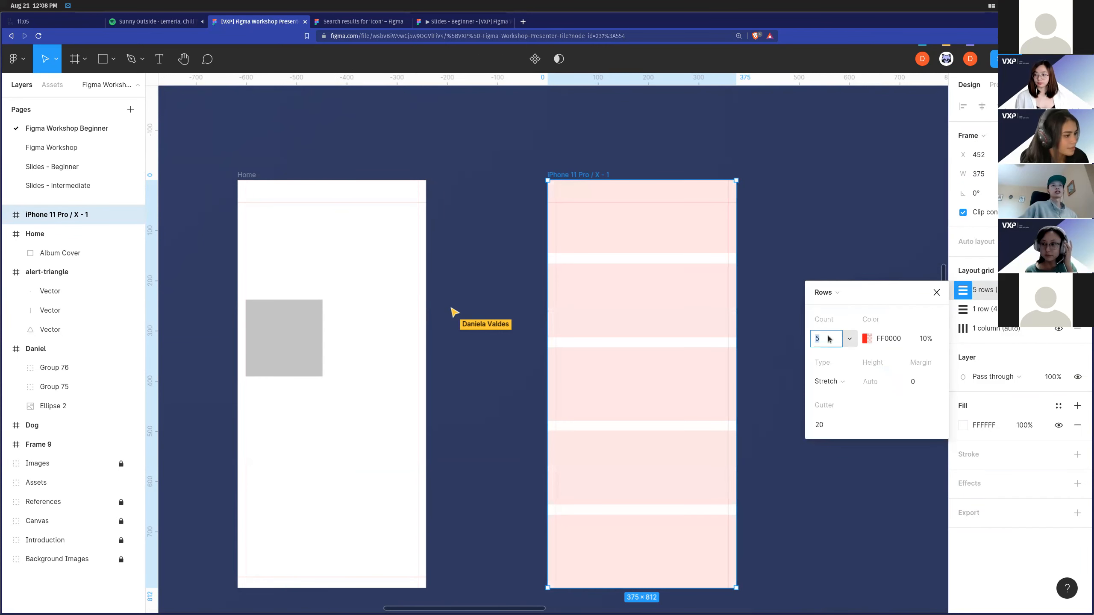
type("1")
Align the new layout row to the bottom of the frame with a height of 22 and a gutter of 0.
left_click(829, 381)
left_click(840, 353)
left_click(879, 382)
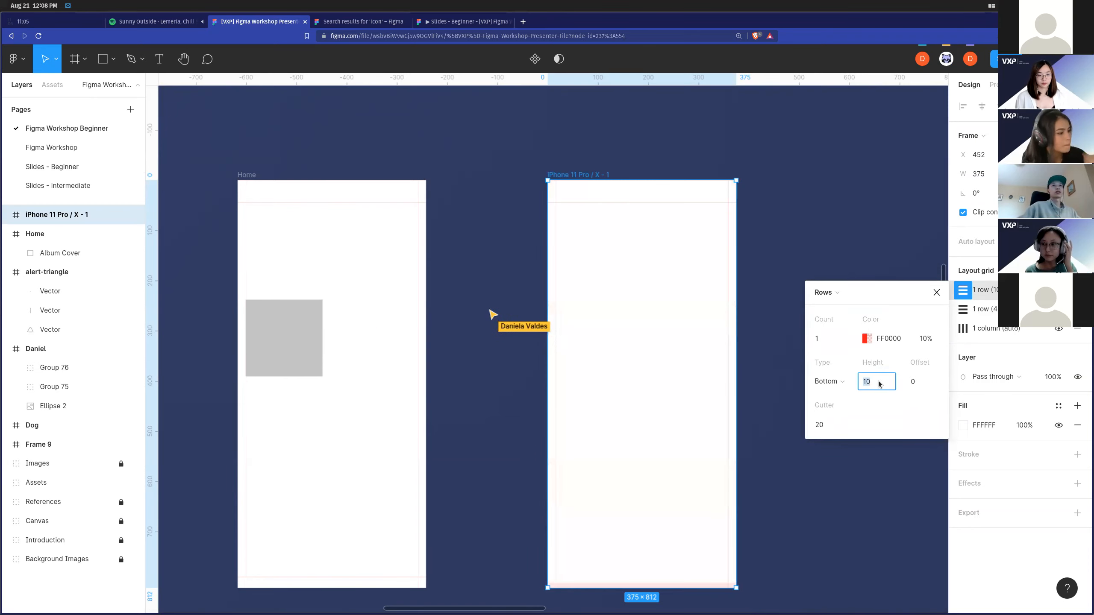
type("22")
key("Return")
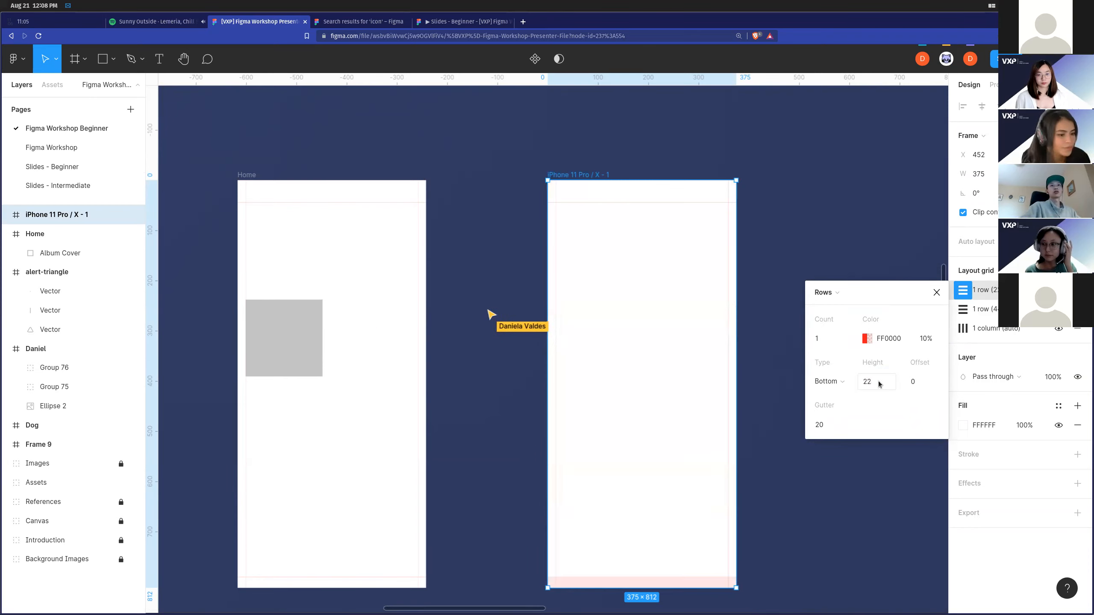
left_click(831, 424)
type("0")
key("Return")
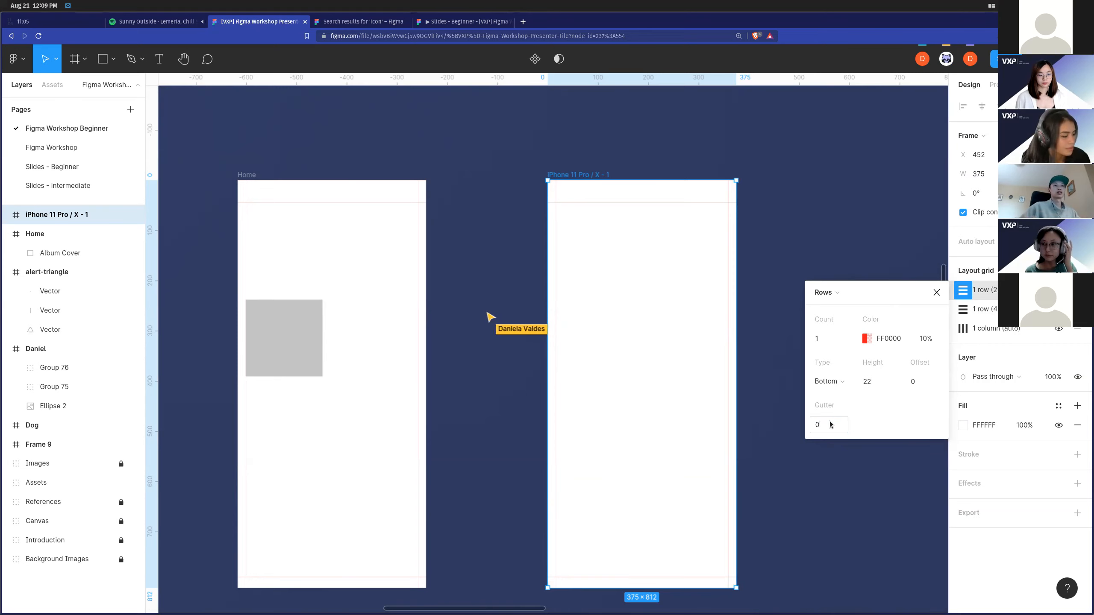
left_click(834, 470)
scroll(566, 394, "left", 2)
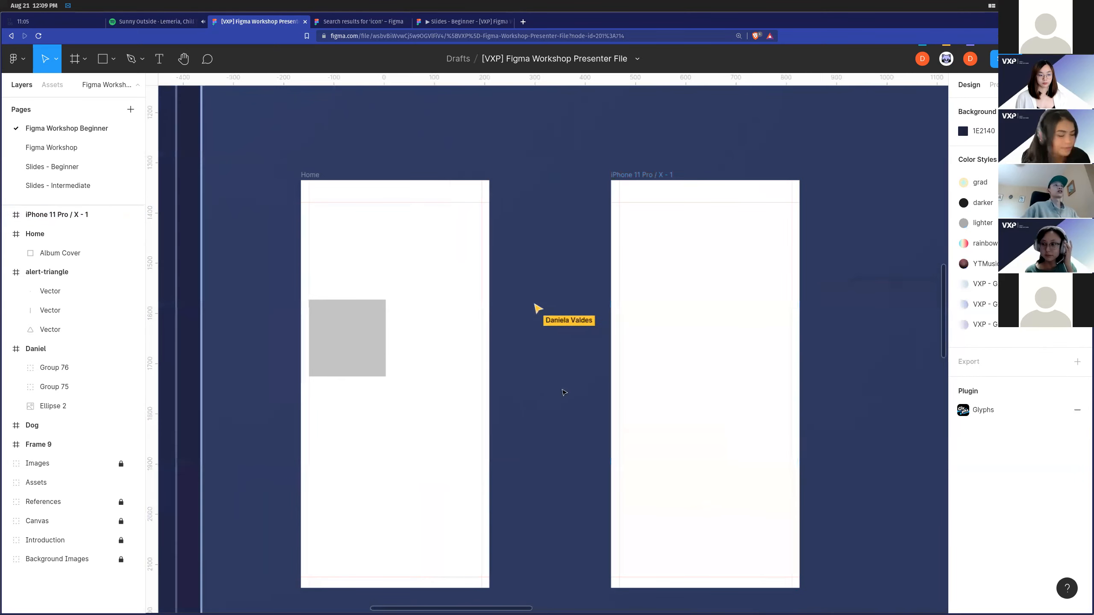
Follow the collaborator's live view of the Home frame.
scroll(666, 344, "left", 1)
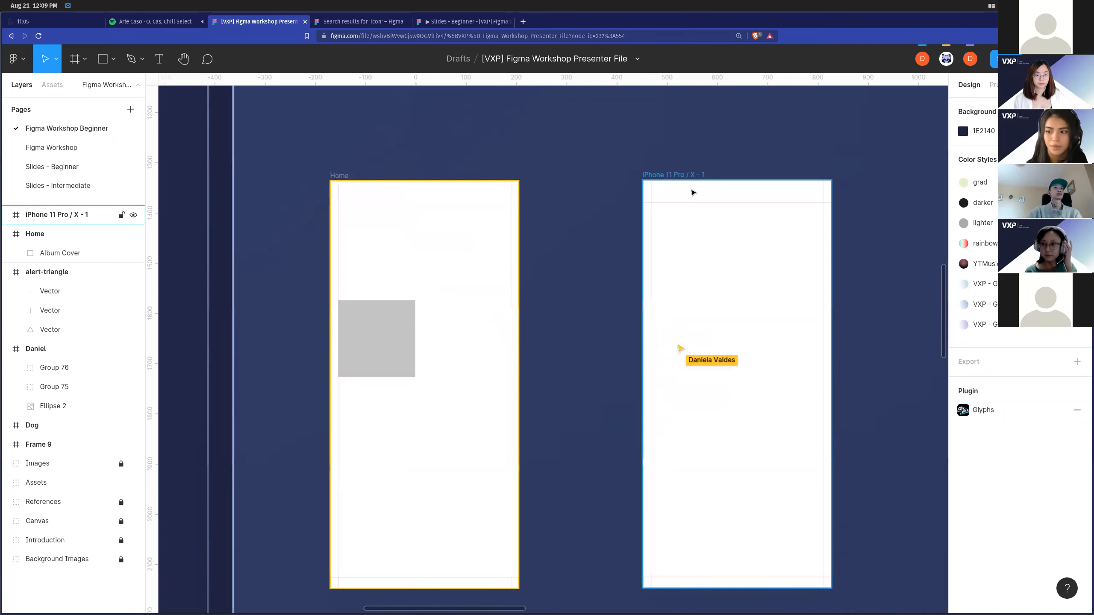
left_click(792, 248)
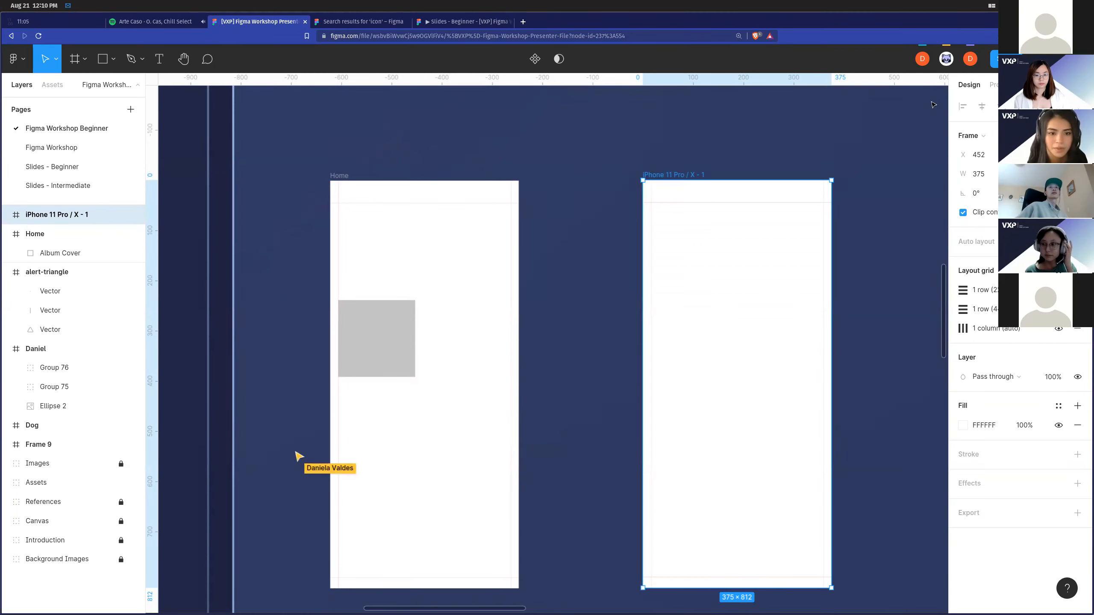
left_click(944, 60)
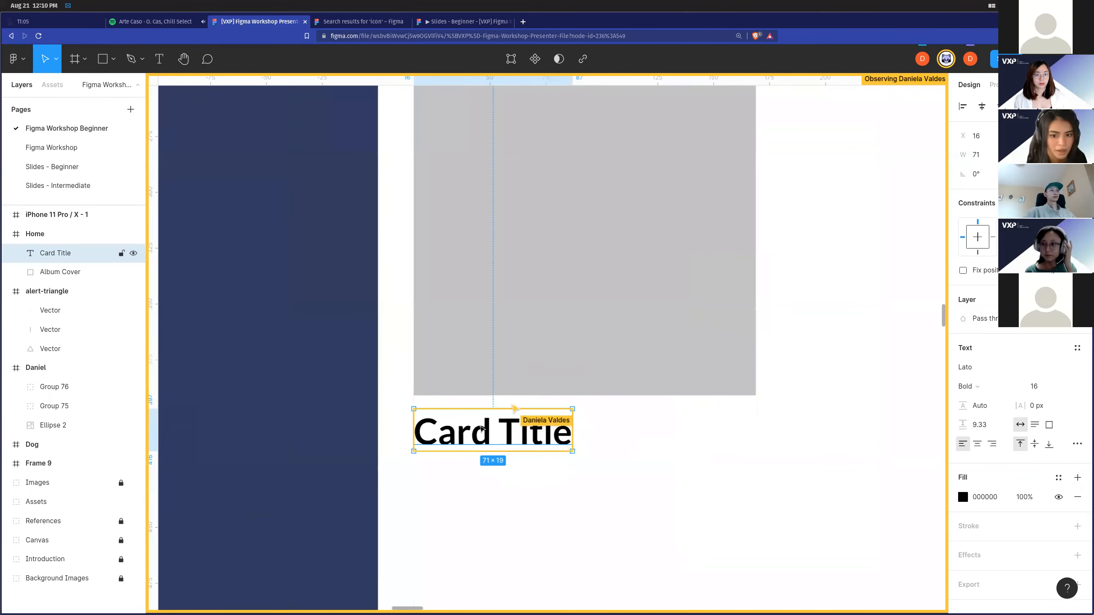
Duplicate the Card Title text beside the original under the album cover, at X 94.
left_click_drag(494, 434, 677, 435)
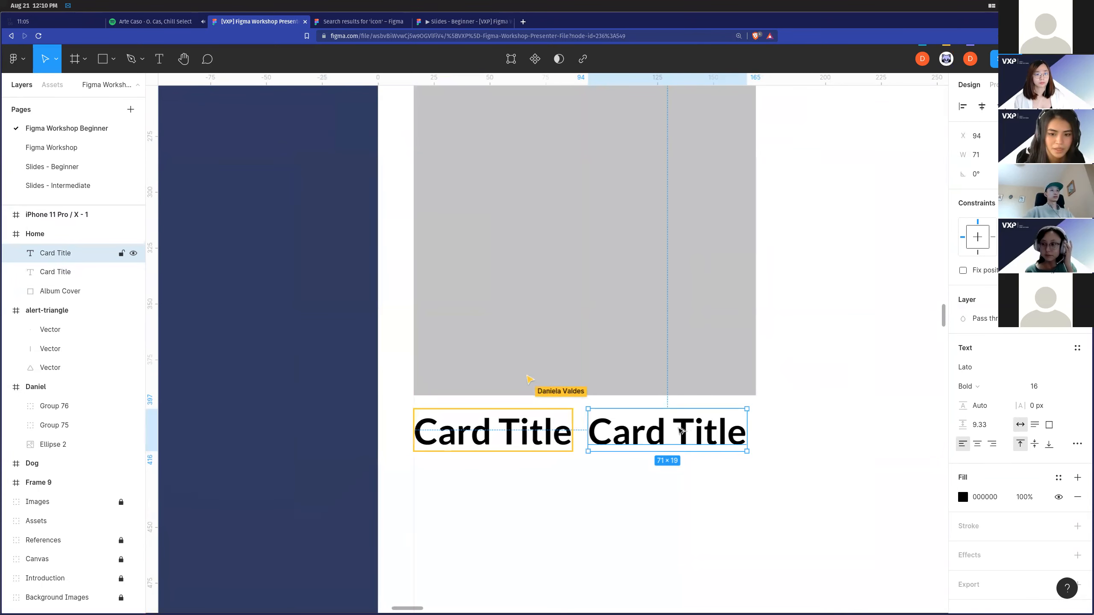
scroll(673, 429, "up", 3)
left_click_drag(620, 441, 619, 439)
scroll(646, 435, "left", 6)
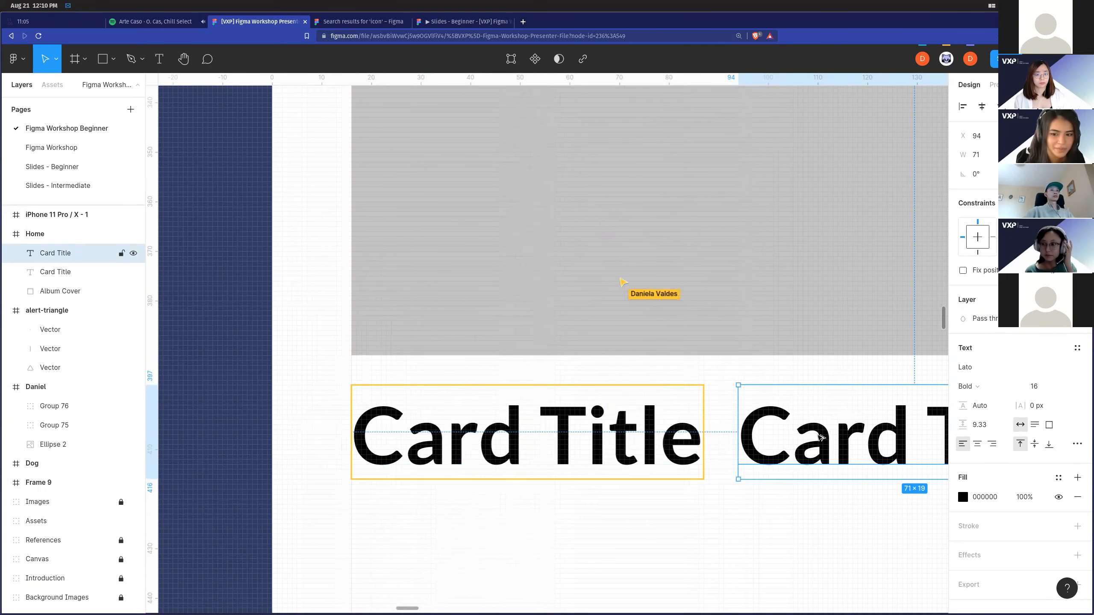
scroll(817, 440, "right", 2)
scroll(763, 439, "down", 3)
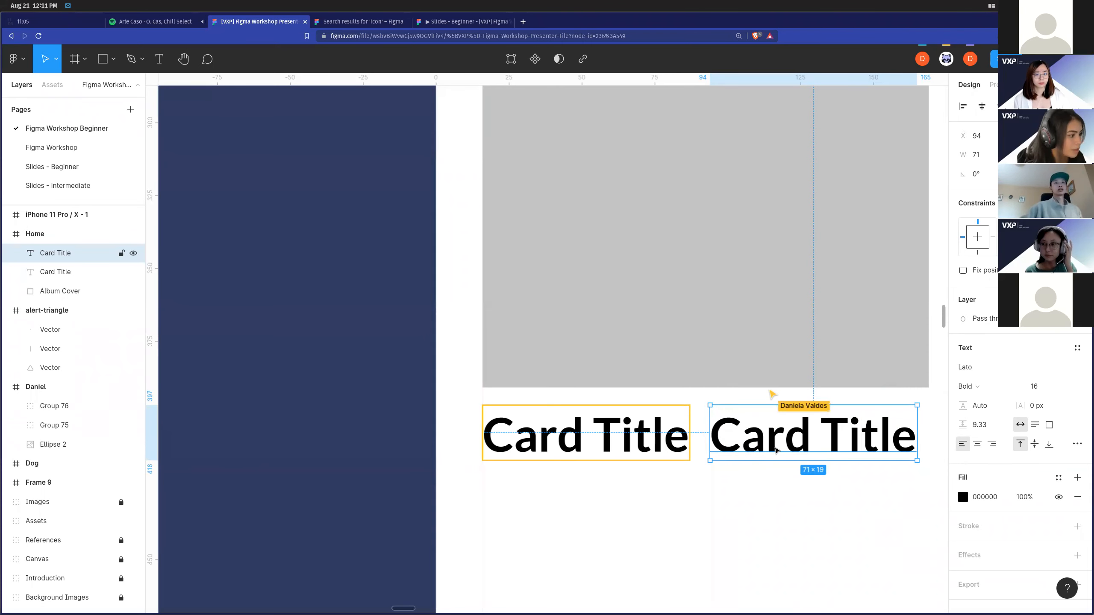
scroll(774, 425, "up", 5)
scroll(731, 425, "down", 5)
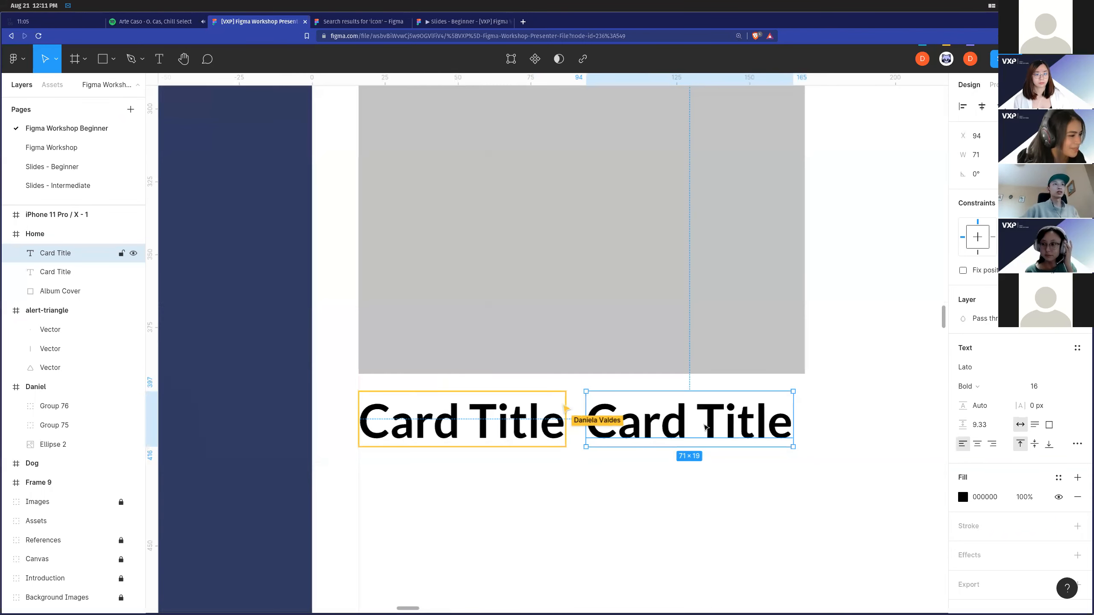
Delete the duplicate Card Title beside the original title.
left_click(446, 428)
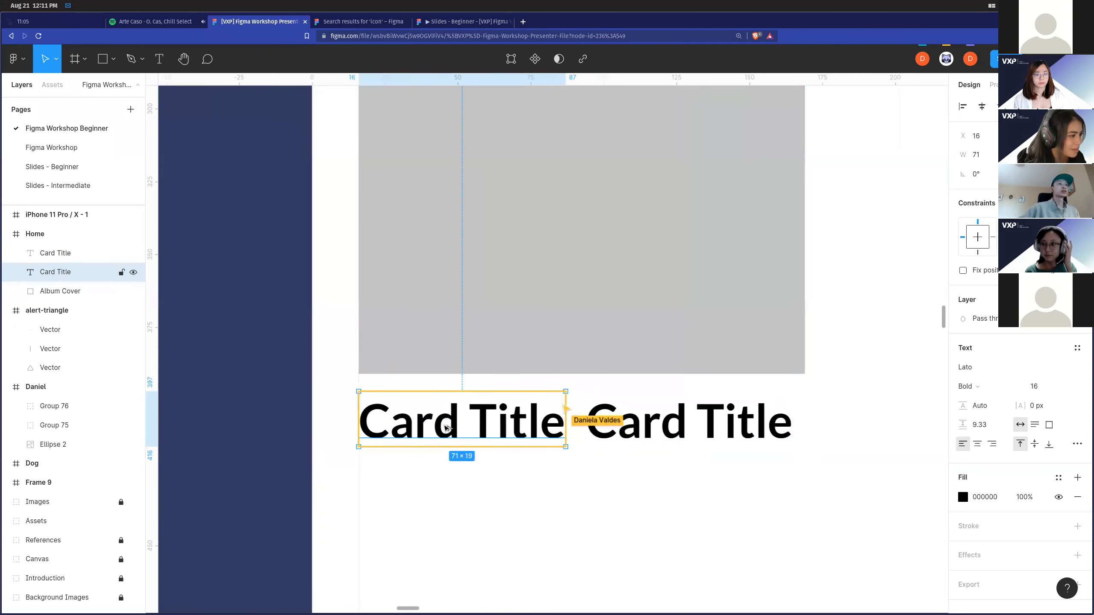
scroll(446, 428, "left", 2)
left_click(744, 434)
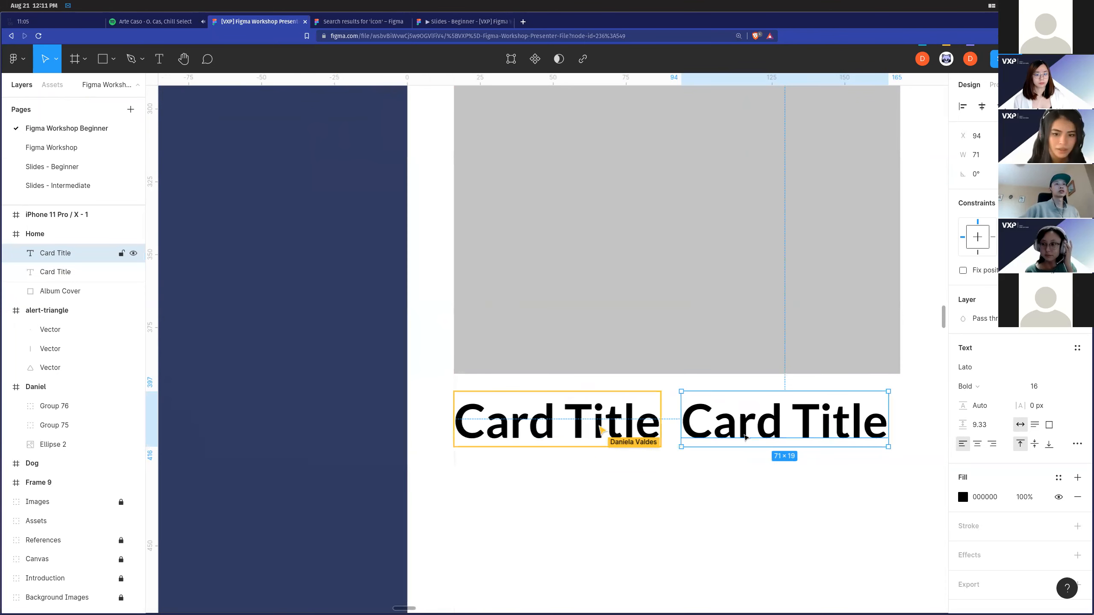
double_click(744, 434)
key("Escape")
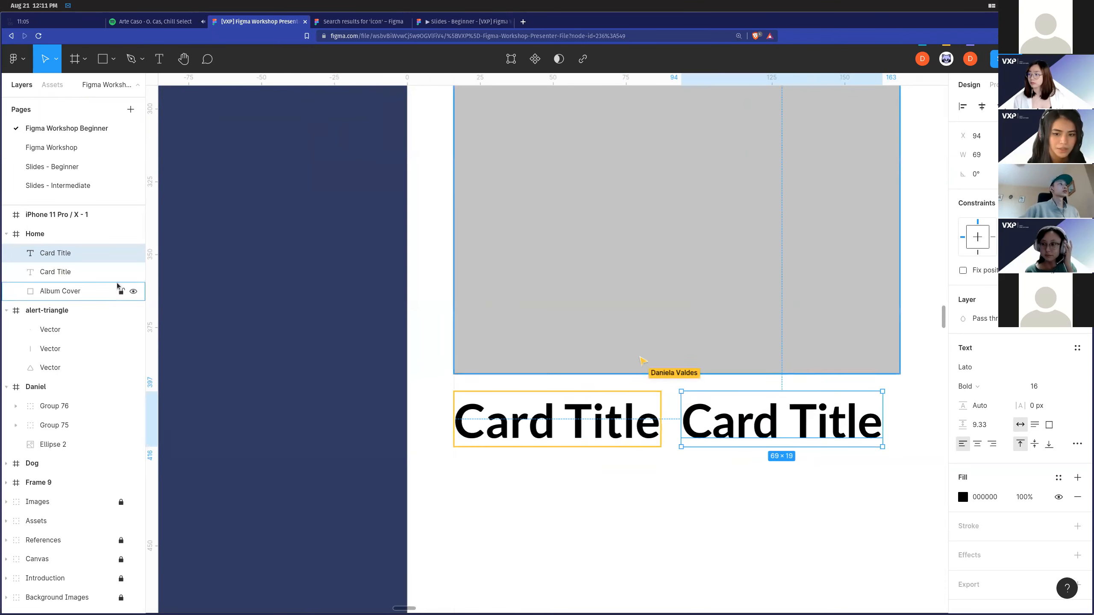
left_click_drag(755, 435, 754, 426)
key("ctrl+z")
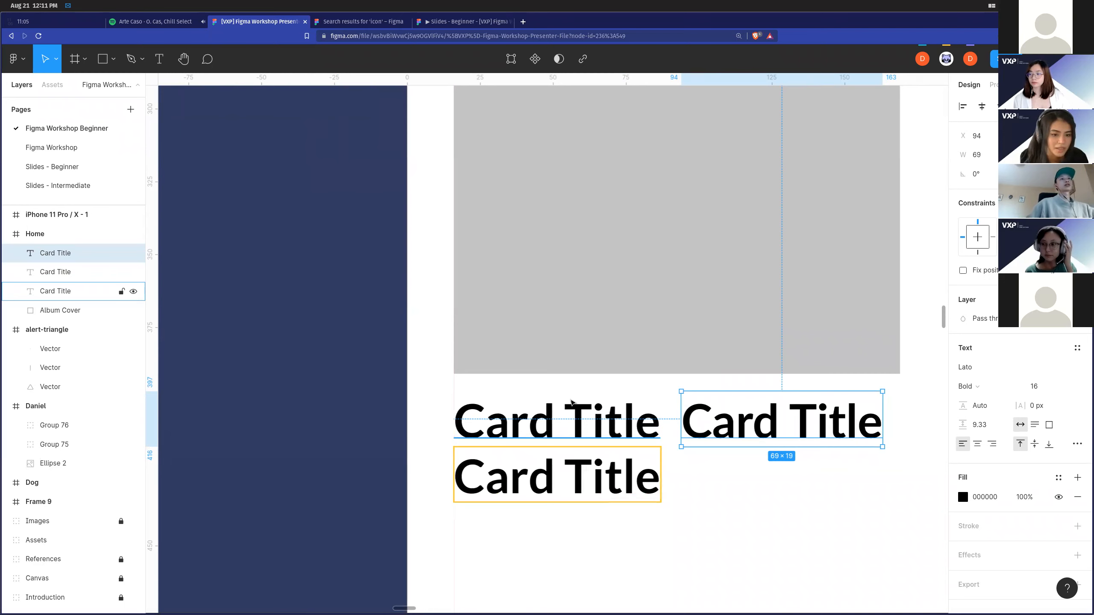
key("Delete")
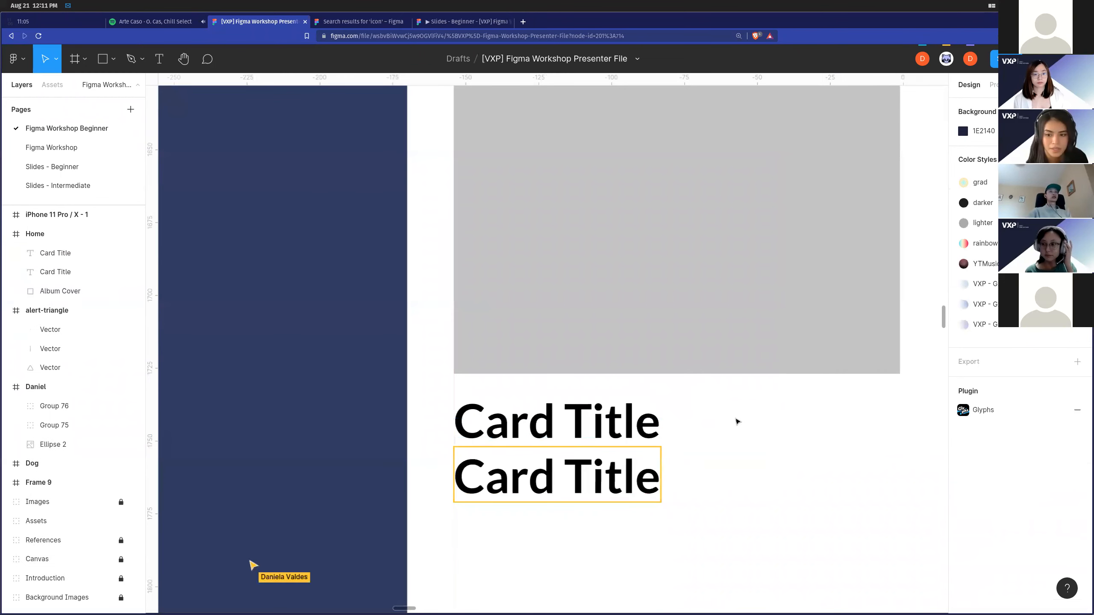
Follow the collaborator's view again and examine the card titles and subtitles in the reference and wireframe.
left_click(944, 60)
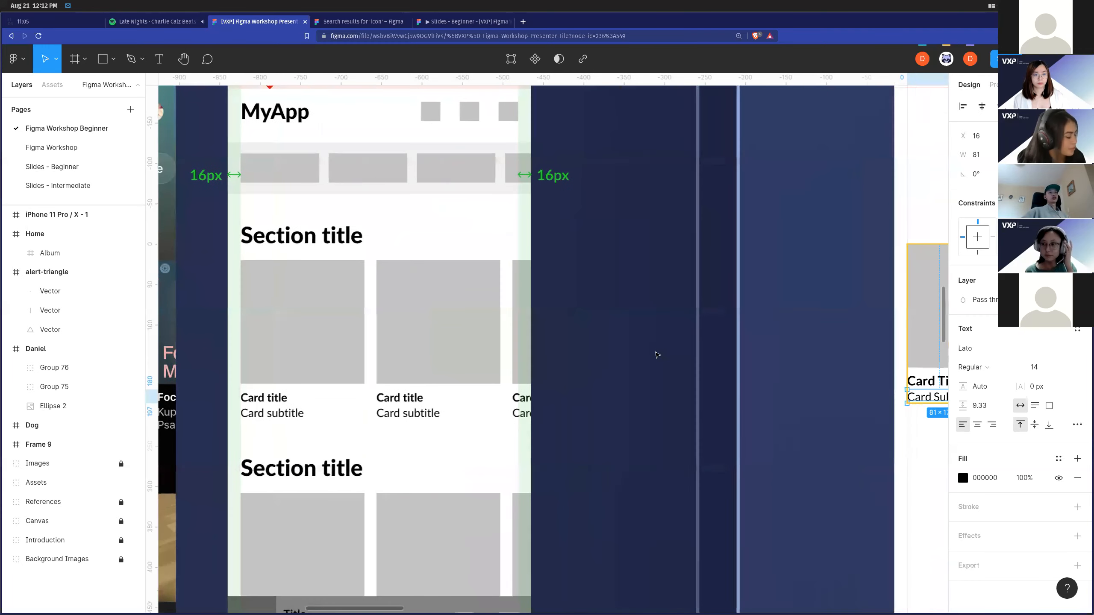
scroll(653, 354, "left", 10)
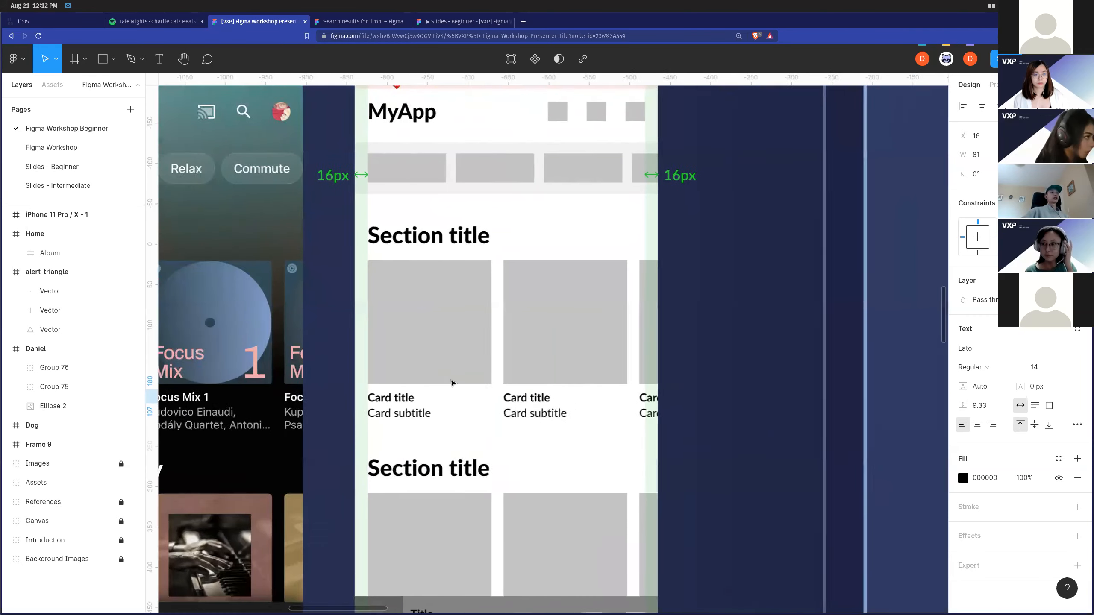
scroll(466, 410, "up", 3)
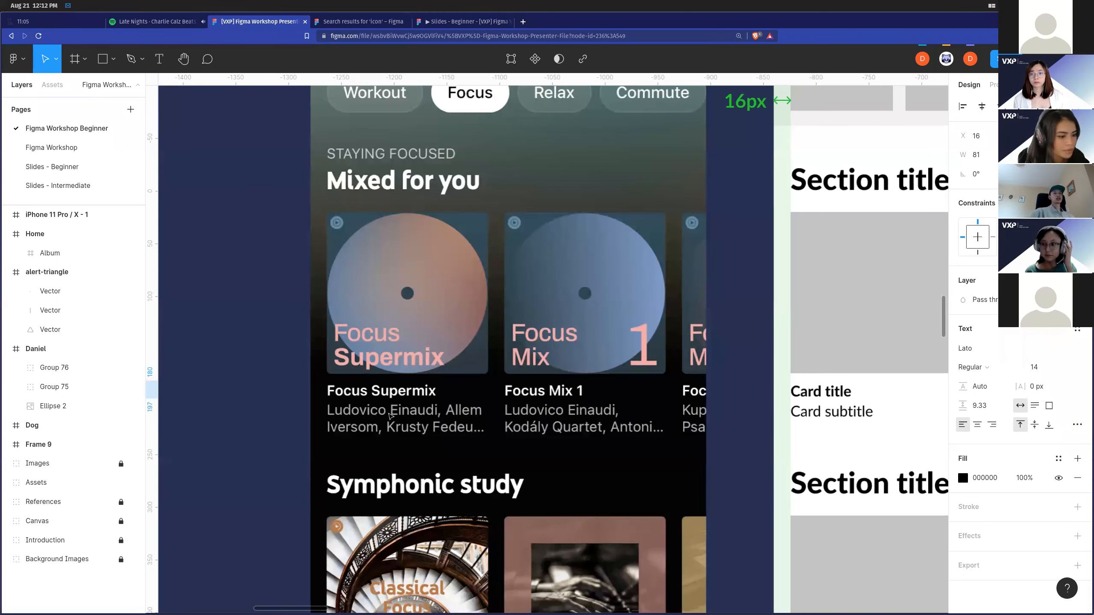
scroll(411, 396, "right", 4)
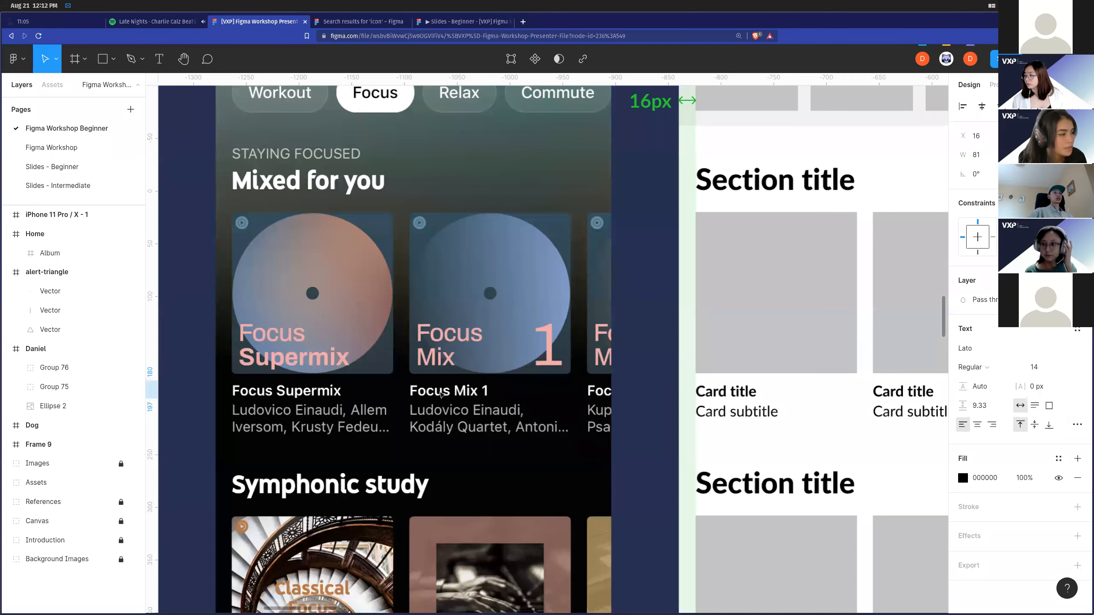
scroll(549, 400, "right", 2)
key("shift+2")
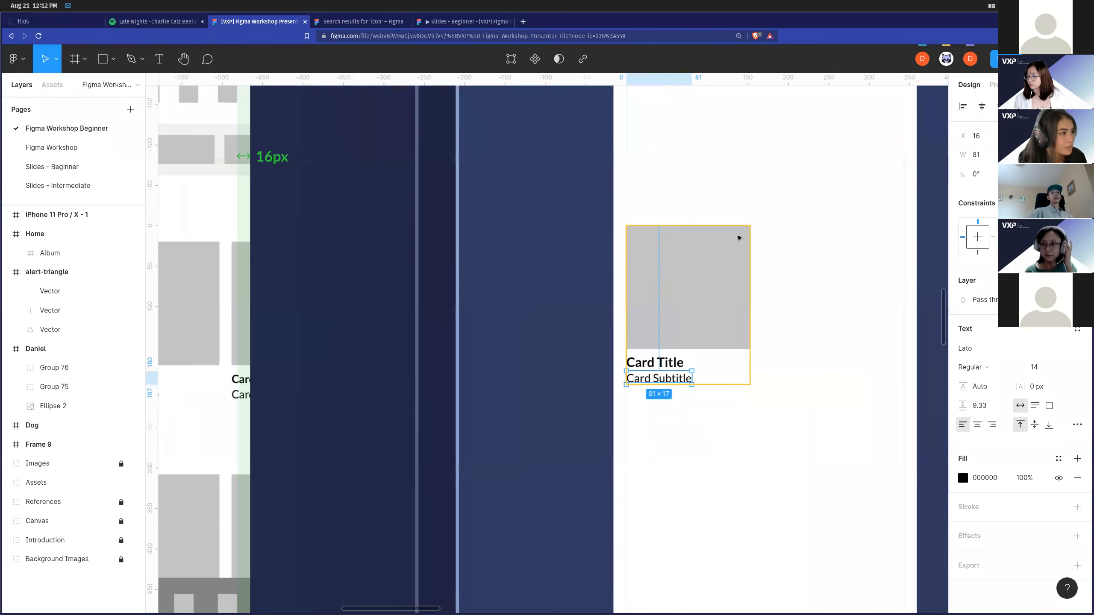
Compare the Album card on the Home frame with the cards in the Wireframe Goal.
left_click(767, 378)
scroll(766, 378, "up", 2)
scroll(728, 357, "right", 1)
scroll(727, 354, "down", 2)
scroll(727, 353, "right", 4)
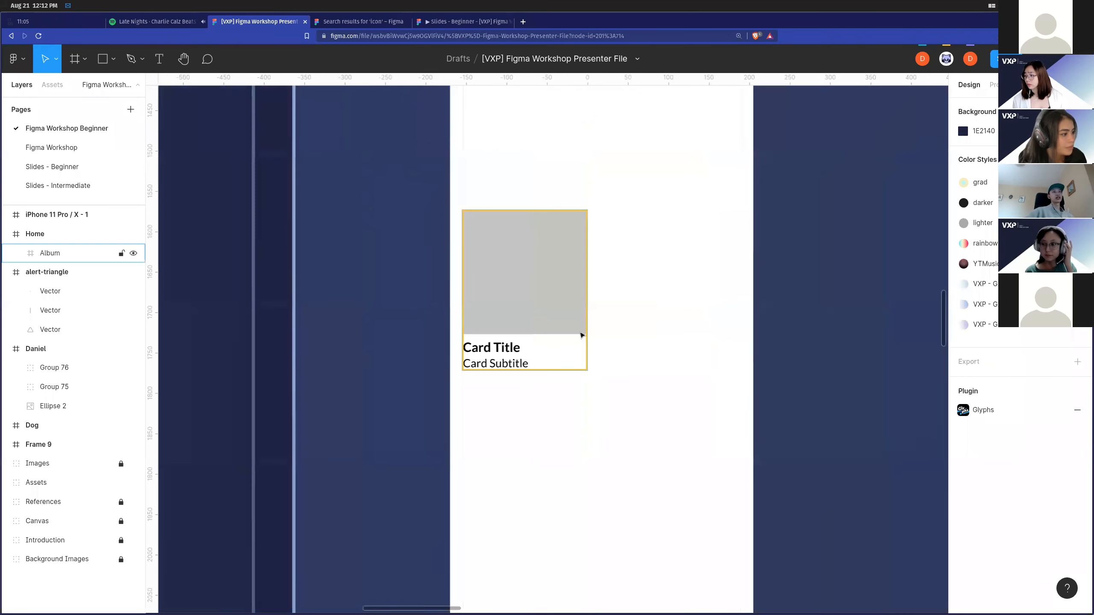
scroll(573, 361, "left", 2)
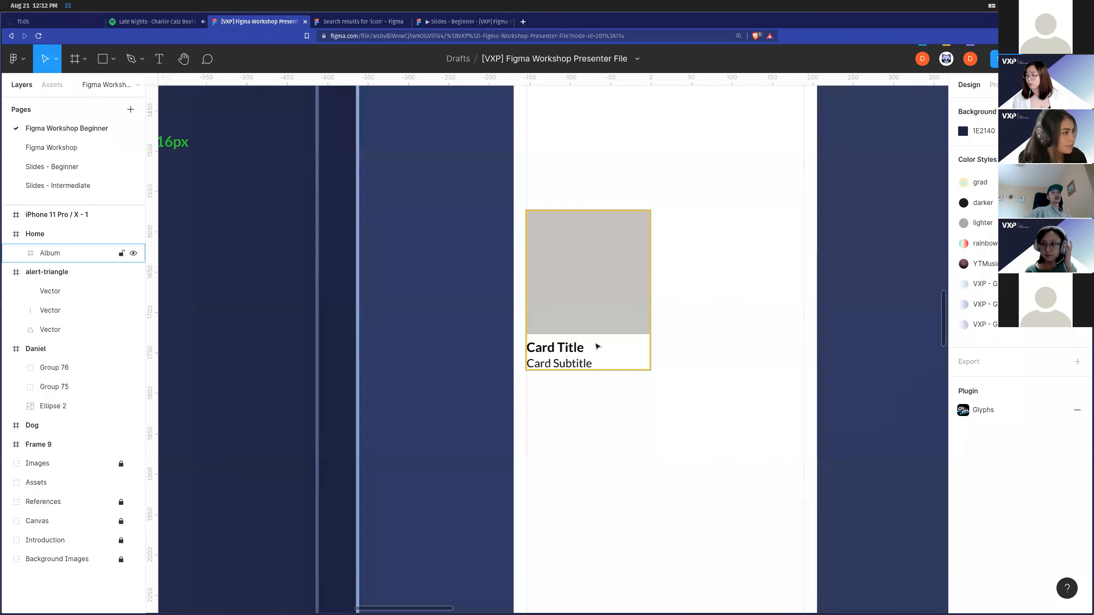
scroll(596, 347, "left", 3)
scroll(613, 345, "down", 2)
scroll(759, 345, "left", 3)
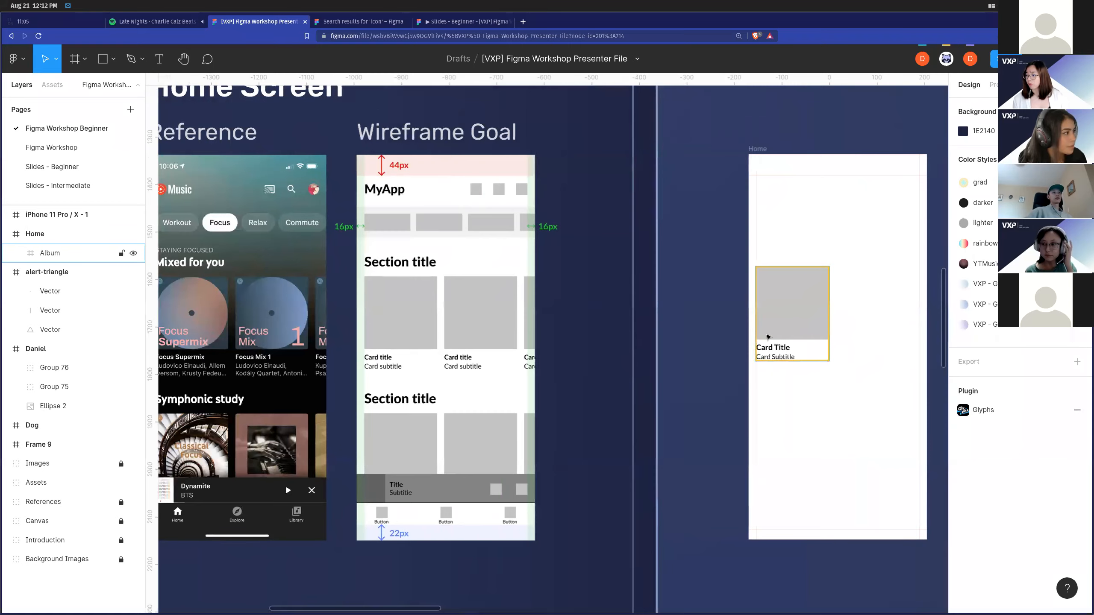
scroll(759, 355, "left", 2)
scroll(794, 320, "right", 3)
scroll(772, 320, "up", 2)
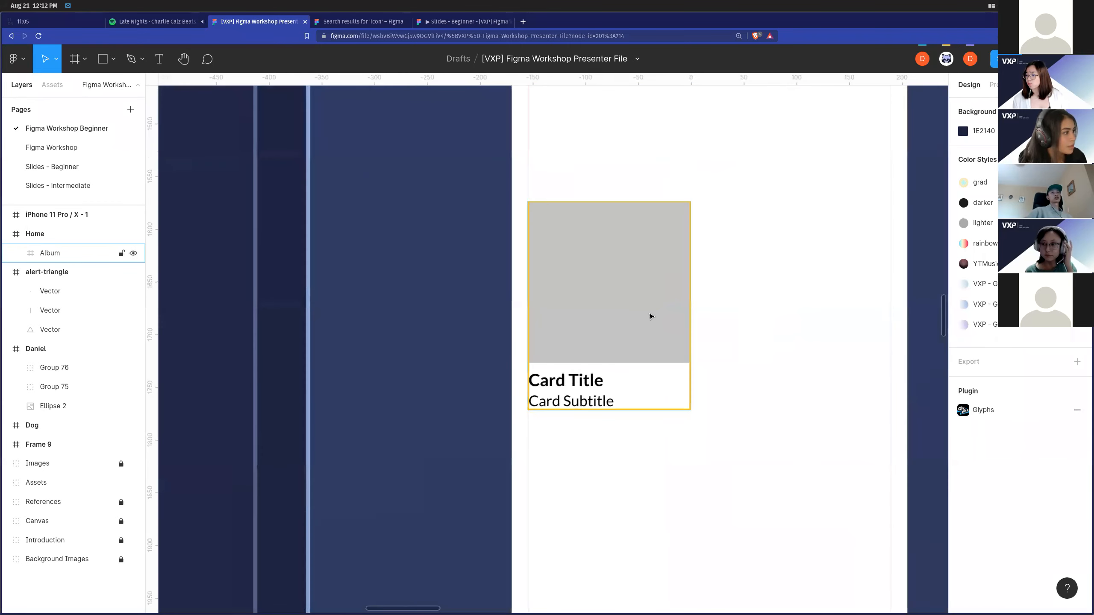
scroll(759, 335, "right", 1)
scroll(736, 332, "up", 1)
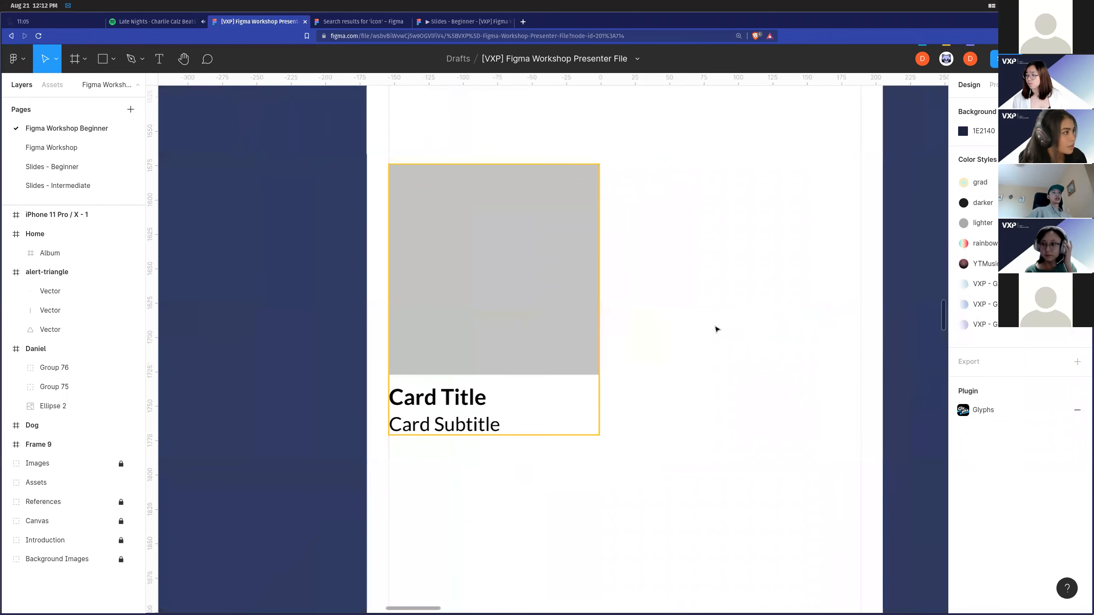
Try placing a copy of the Album card to its right at X 182, and undo it.
left_click(522, 296)
left_click_drag(521, 296, 748, 300)
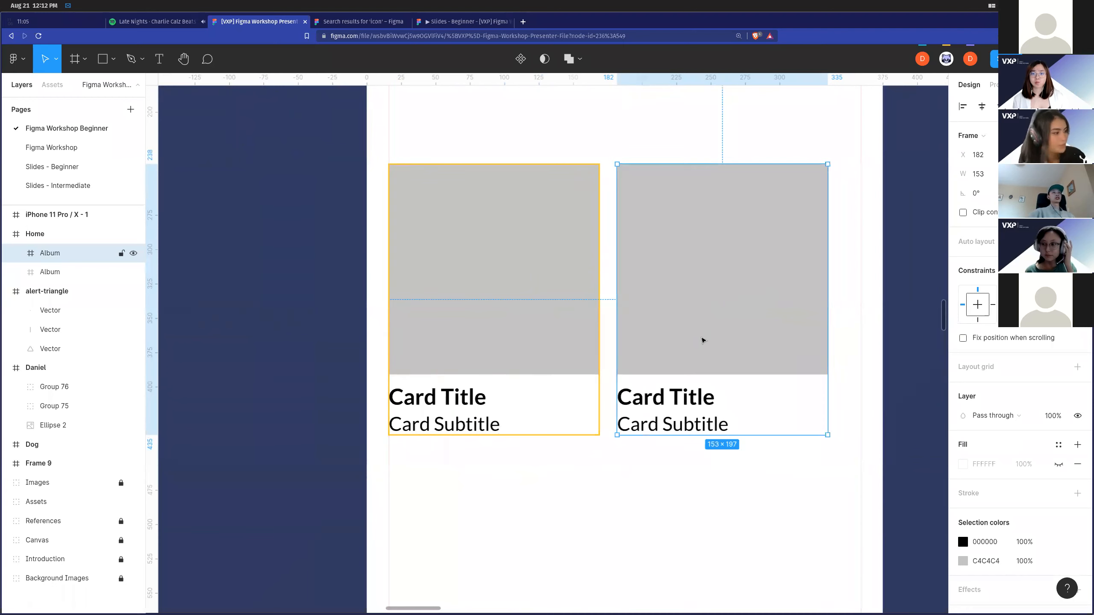
key("ctrl+z")
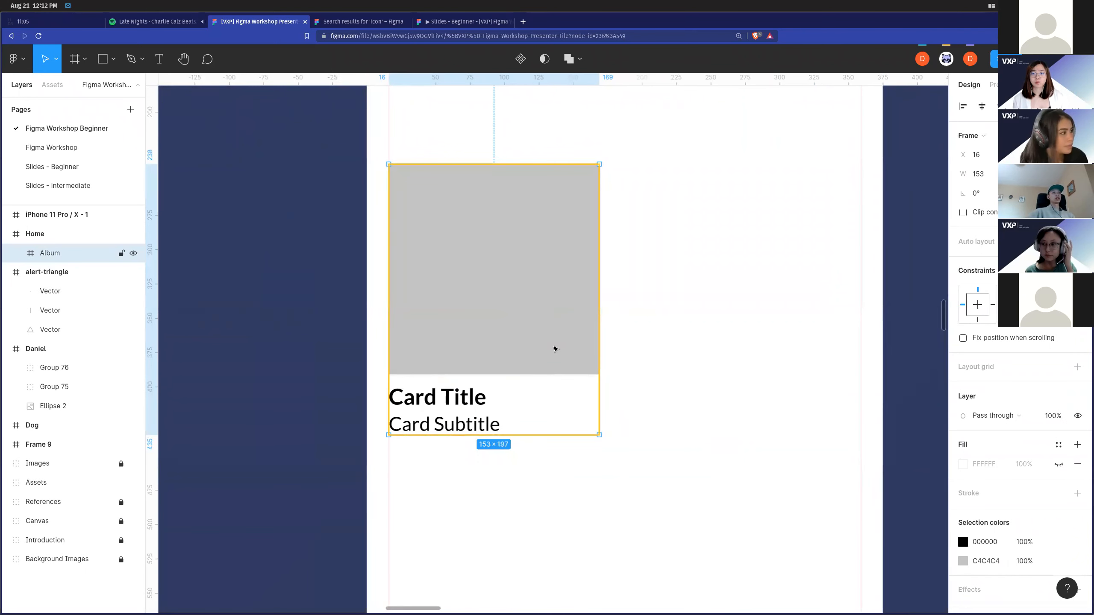
Duplicate the Album card in place and move the copy to the right of the original, at X 182.
key("ctrl+d")
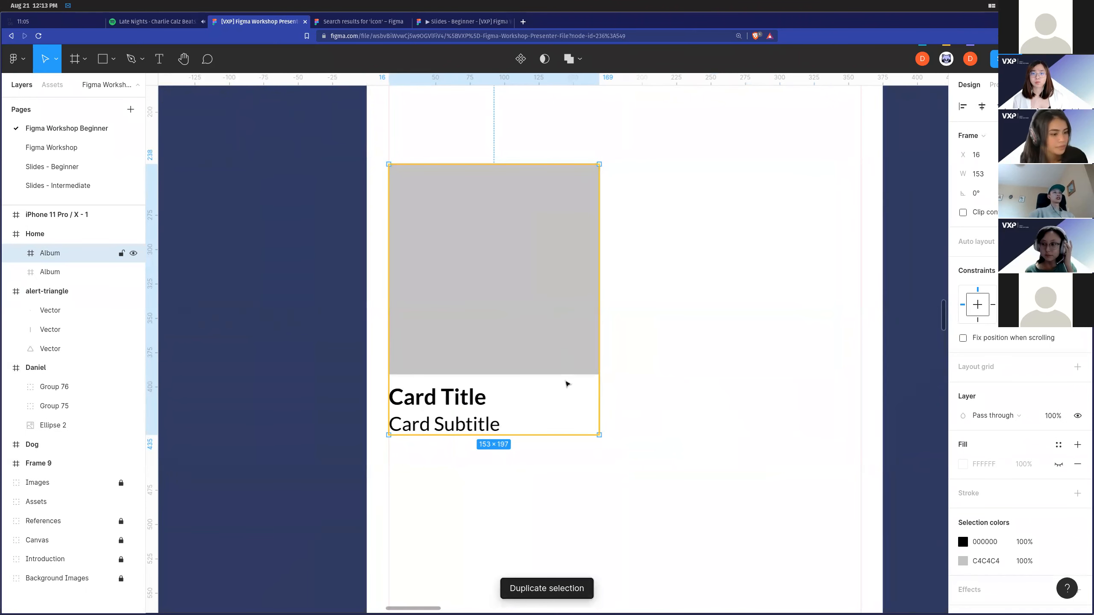
left_click_drag(516, 337, 704, 330)
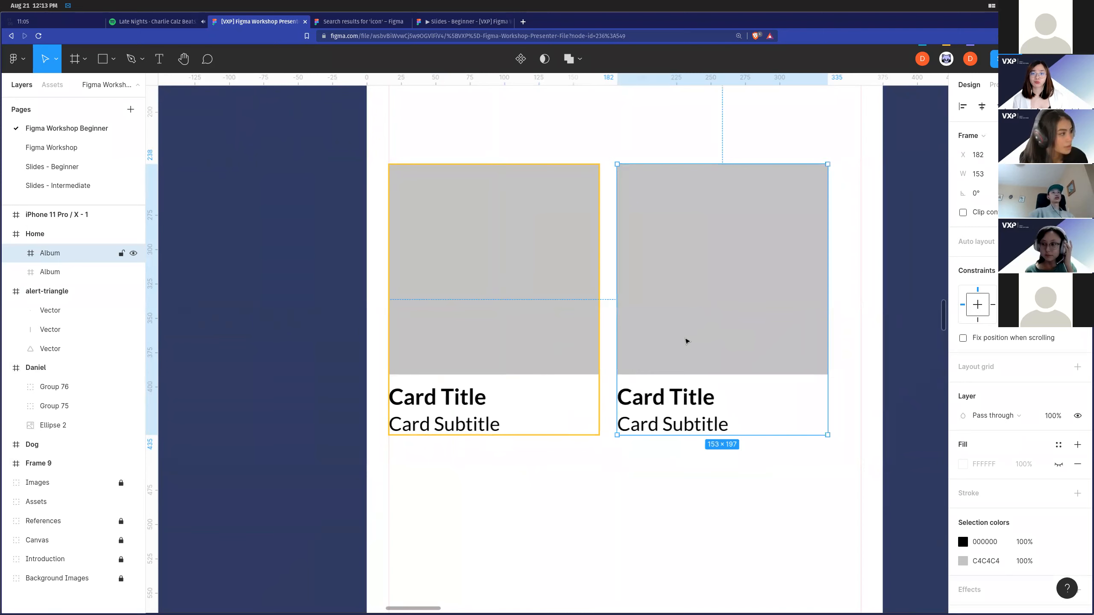
scroll(686, 341, "up", 3)
scroll(667, 349, "down", 3)
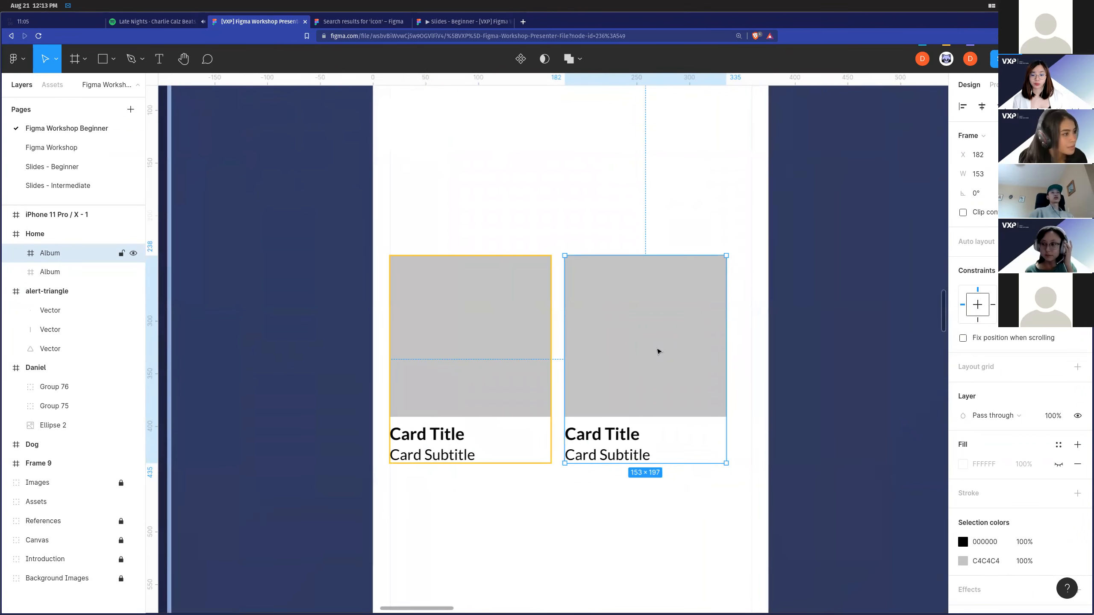
scroll(657, 351, "up", 2)
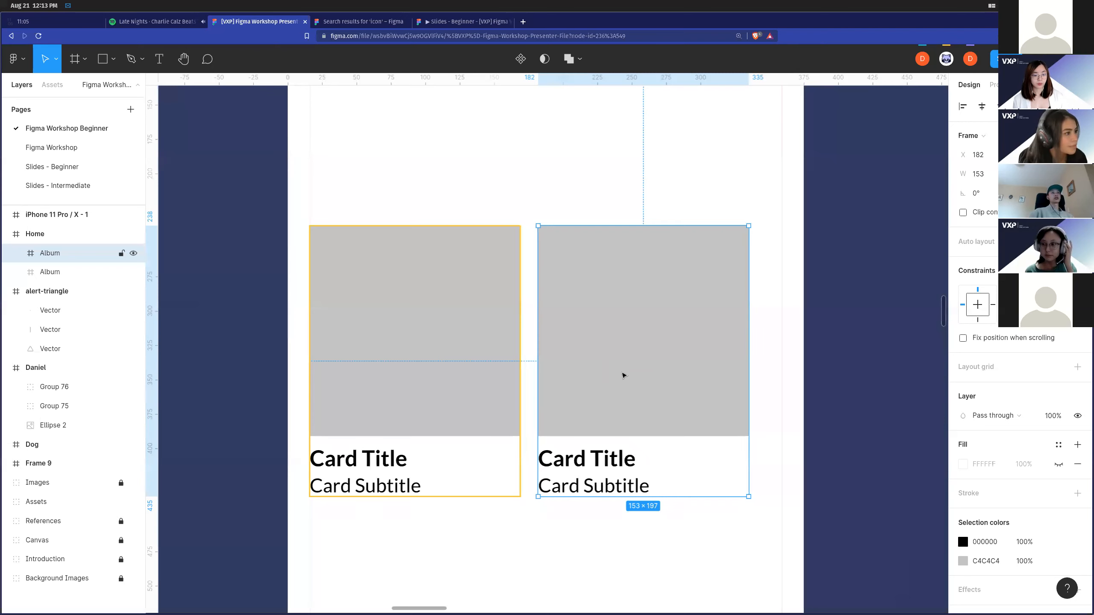
Shift the second Album card to X 188 and duplicate it once more with the same spacing.
mouse_move(621, 376)
left_mouse_down()
mouse_move(637, 382)
mouse_move(627, 377)
left_mouse_up()
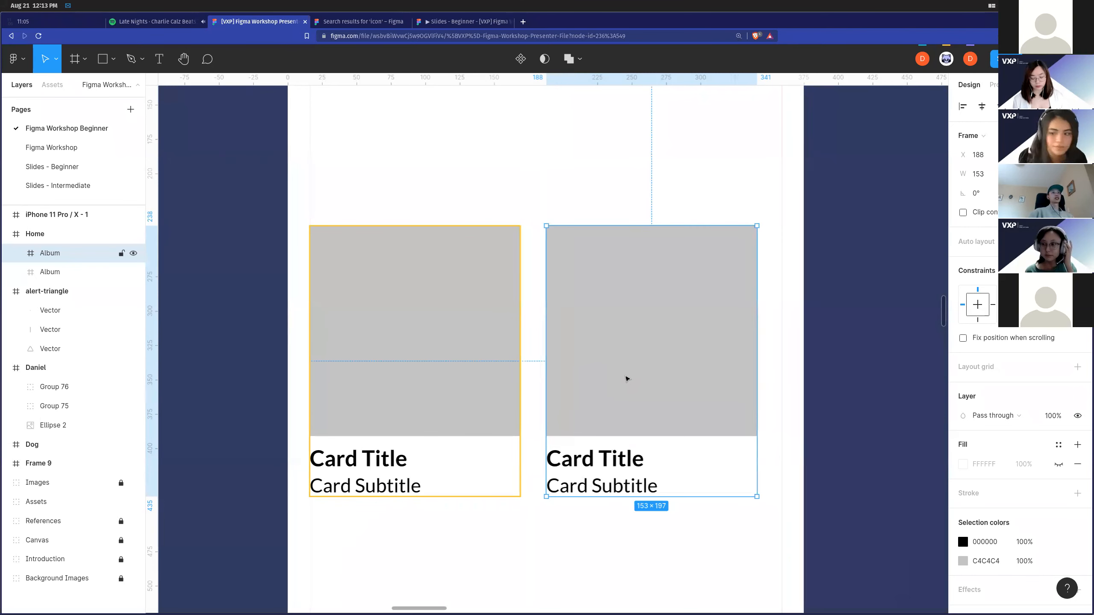
key("ctrl+d")
scroll(627, 378, "right", 3)
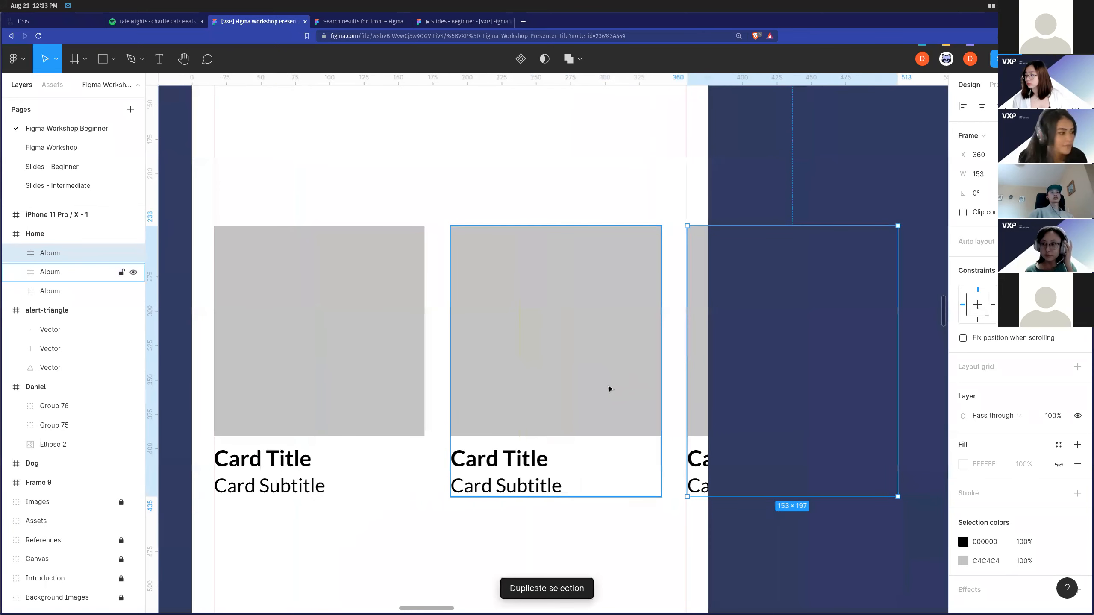
Examine the spacing between the three Album cards on the Home frame.
scroll(577, 386, "up", 5)
scroll(572, 383, "down", 2)
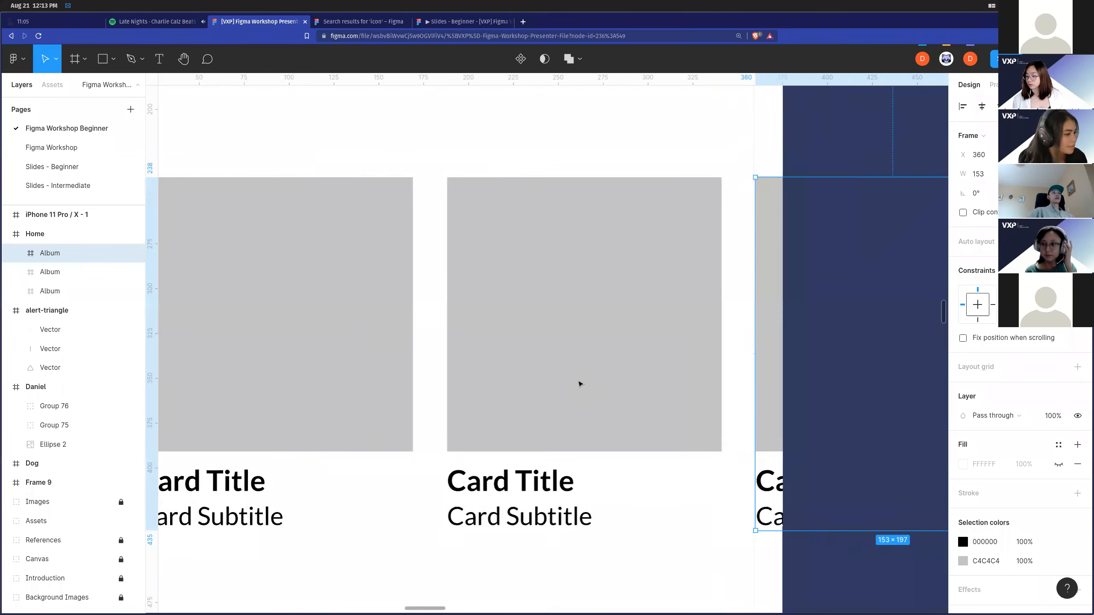
scroll(582, 381, "down", 4)
scroll(586, 376, "up", 2)
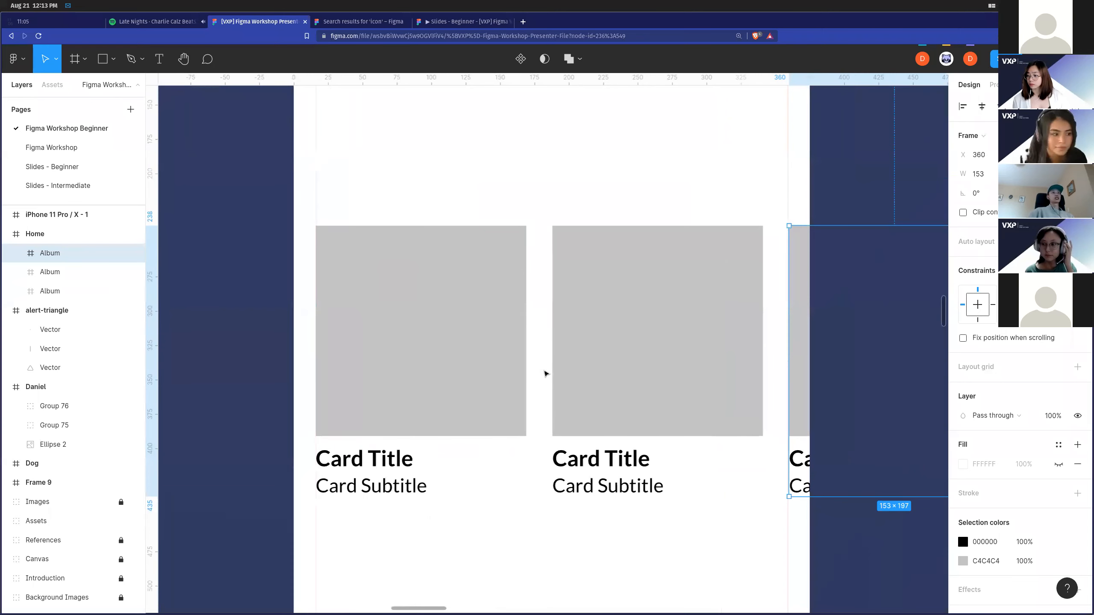
scroll(544, 373, "up", 1)
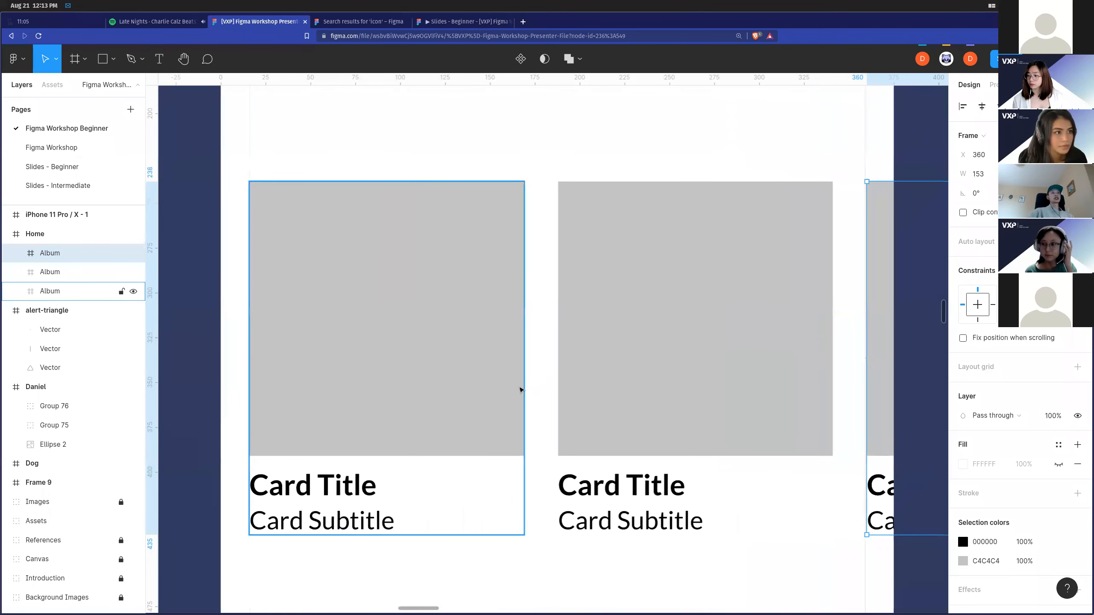
scroll(603, 403, "right", 5)
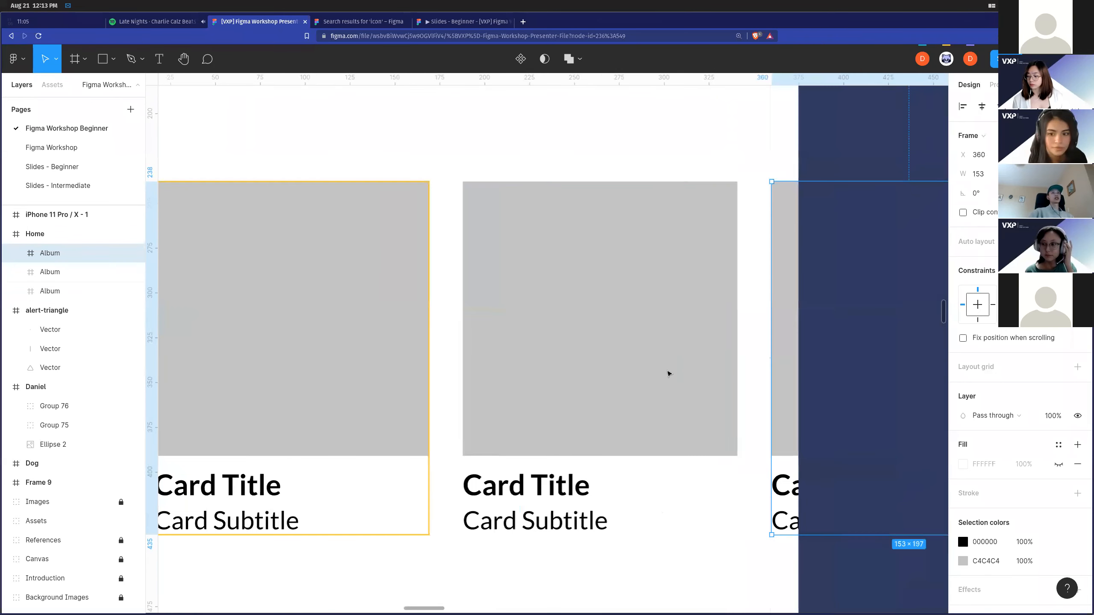
scroll(511, 420, "right", 1)
scroll(474, 417, "left", 3)
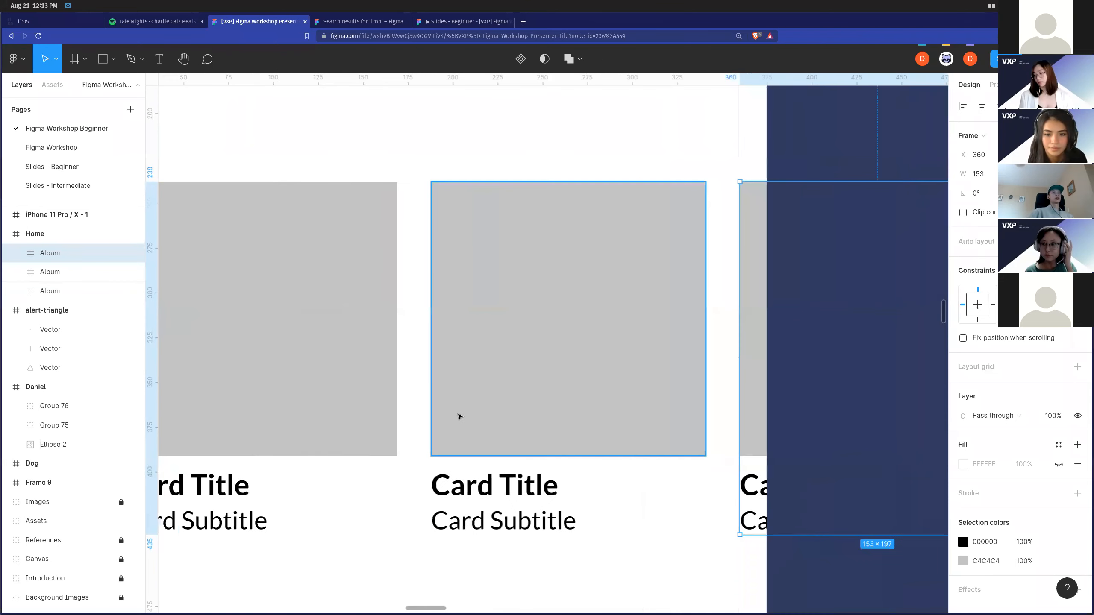
scroll(430, 414, "up", 1)
scroll(416, 410, "up", 2)
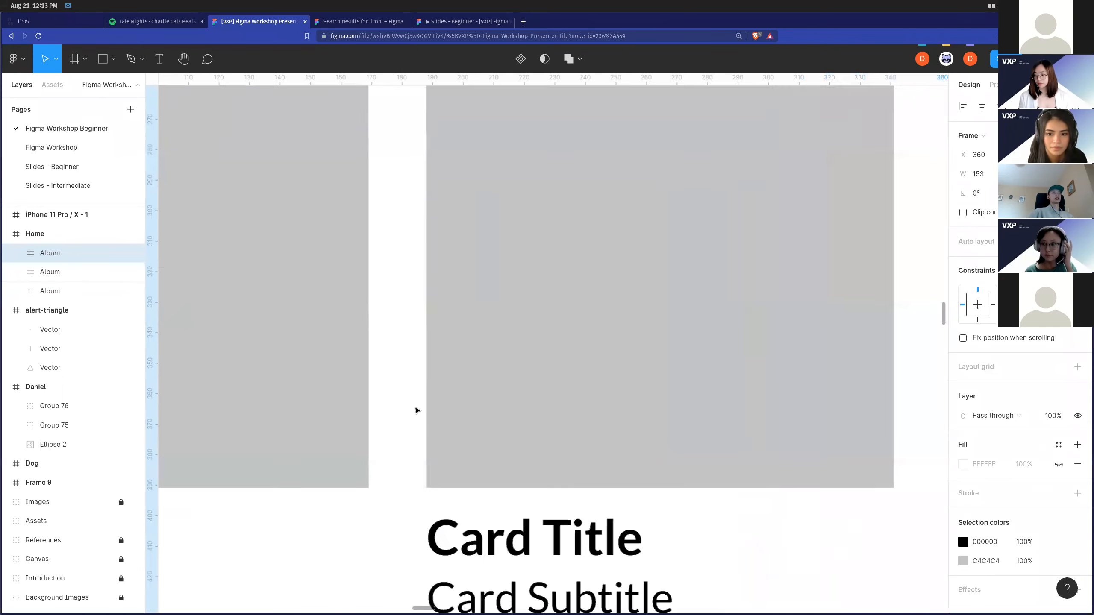
scroll(400, 408, "down", 2)
scroll(385, 406, "right", 2)
scroll(386, 406, "down", 2)
left_click(490, 559)
scroll(492, 563, "down", 4)
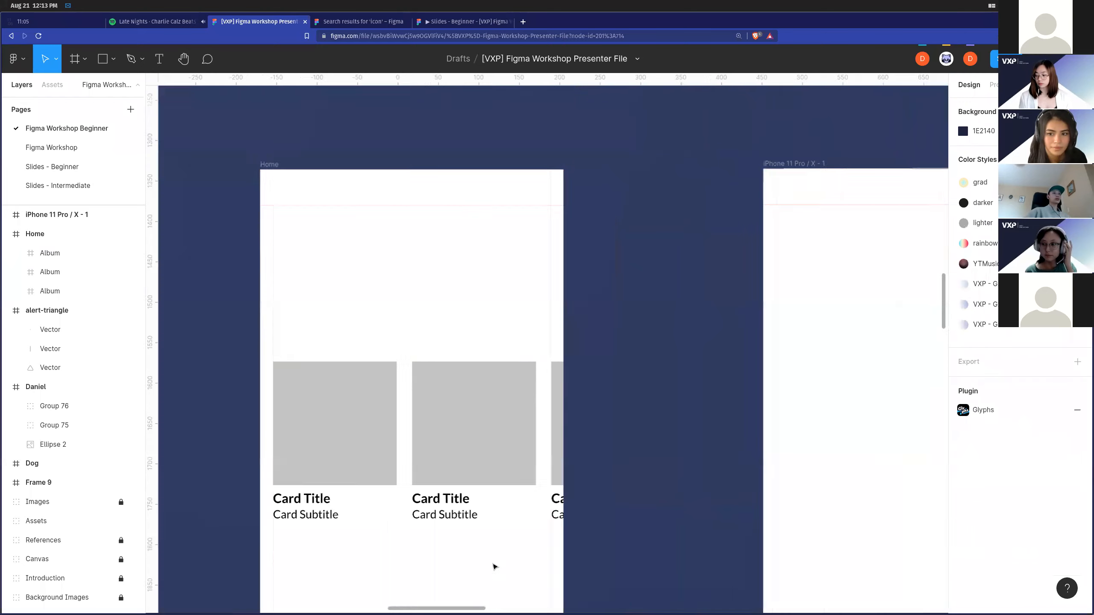
Examine the section headings and album rows in the Reference and Wireframe Goal screens against the Home frame.
scroll(500, 544, "left", 3)
scroll(517, 532, "down", 3)
scroll(501, 507, "left", 5)
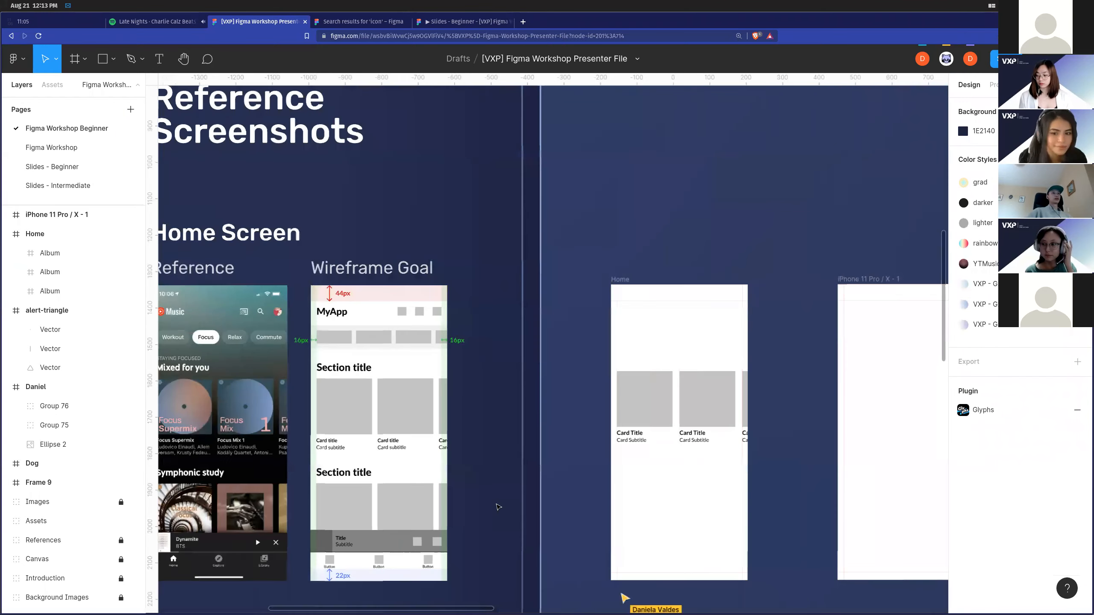
scroll(369, 378, "up", 3)
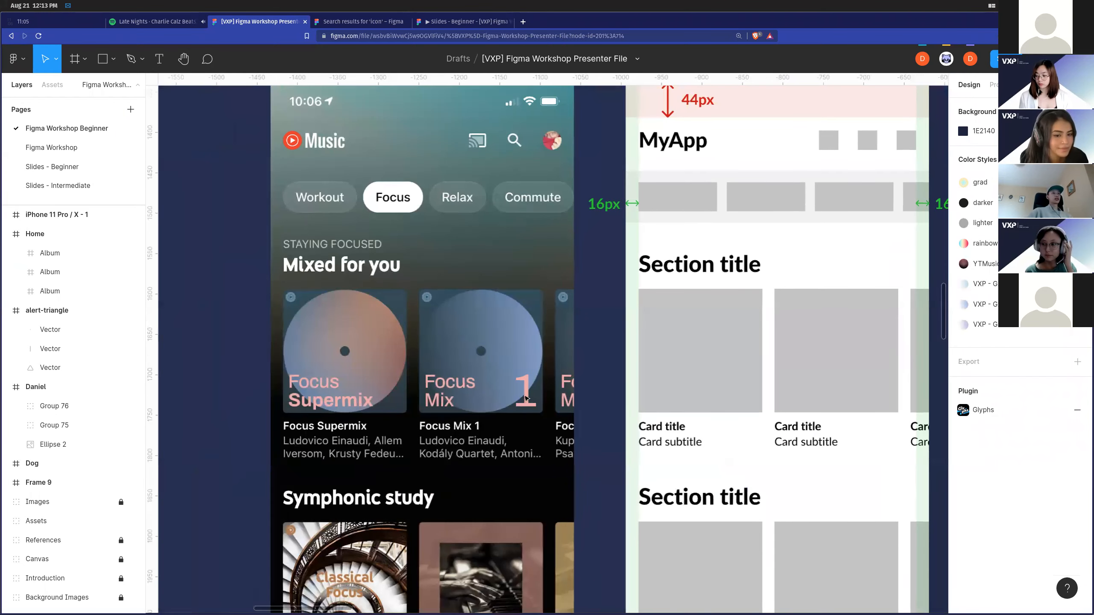
scroll(526, 398, "right", 5)
scroll(430, 416, "down", 3)
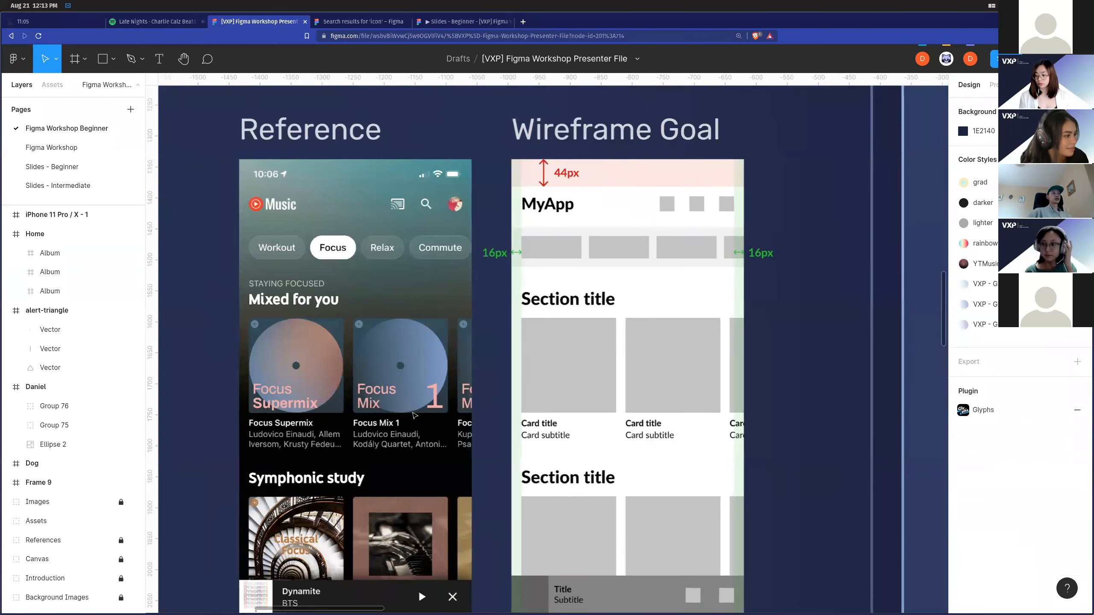
scroll(326, 408, "up", 5)
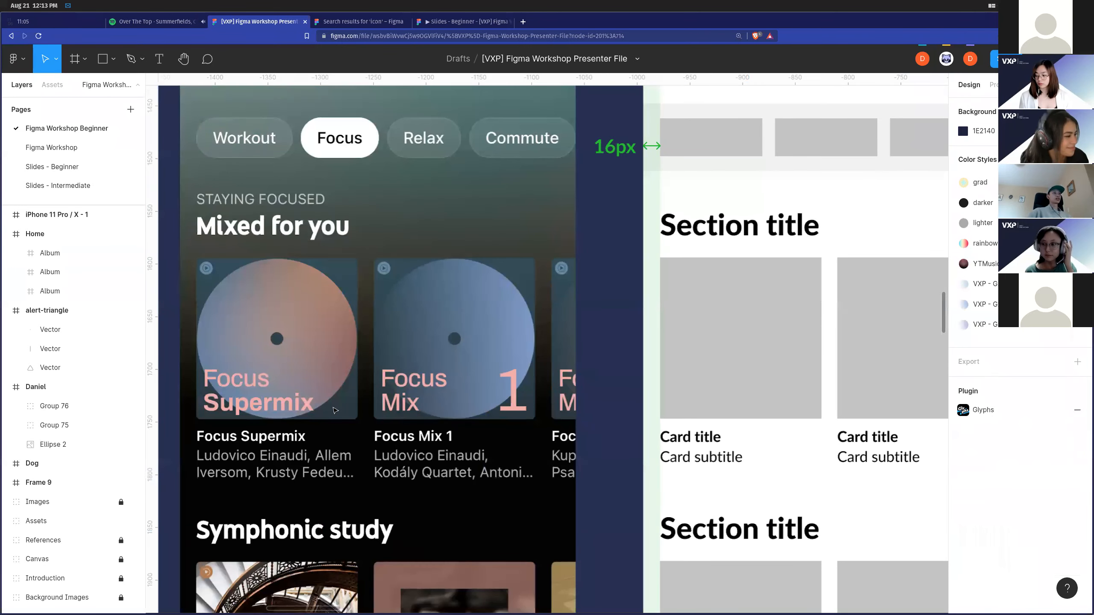
scroll(335, 411, "down", 5)
scroll(348, 403, "up", 3)
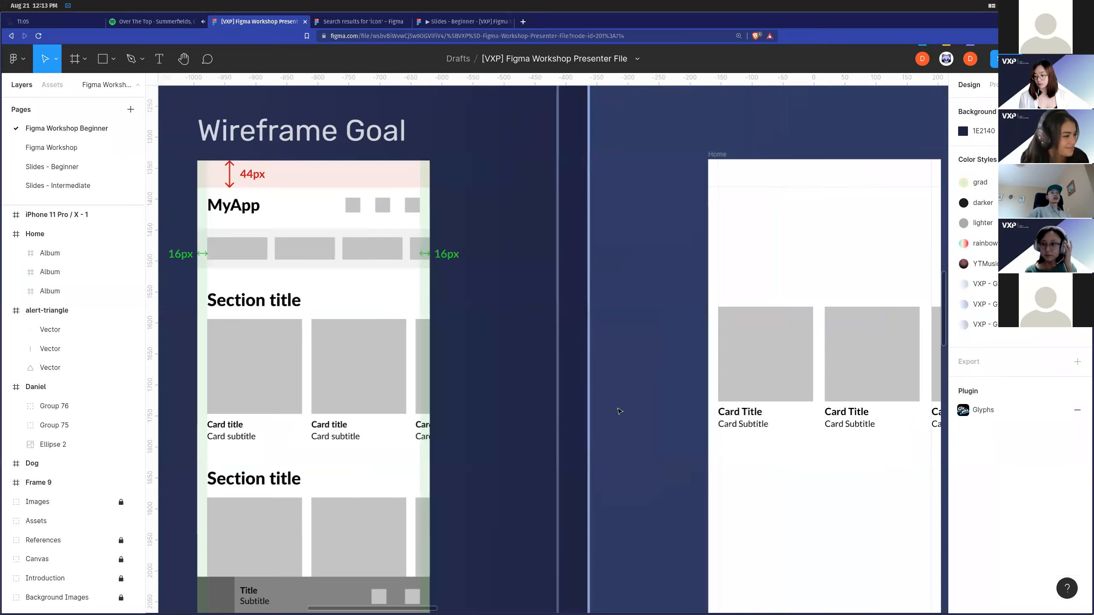
scroll(619, 411, "left", 6)
scroll(281, 323, "up", 5)
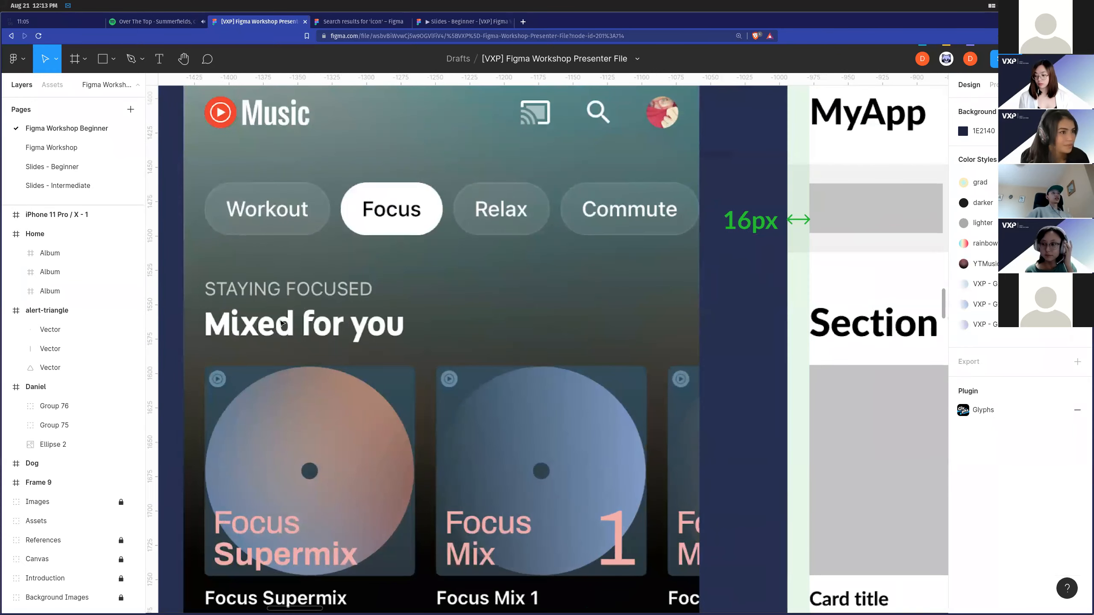
scroll(281, 323, "down", 1)
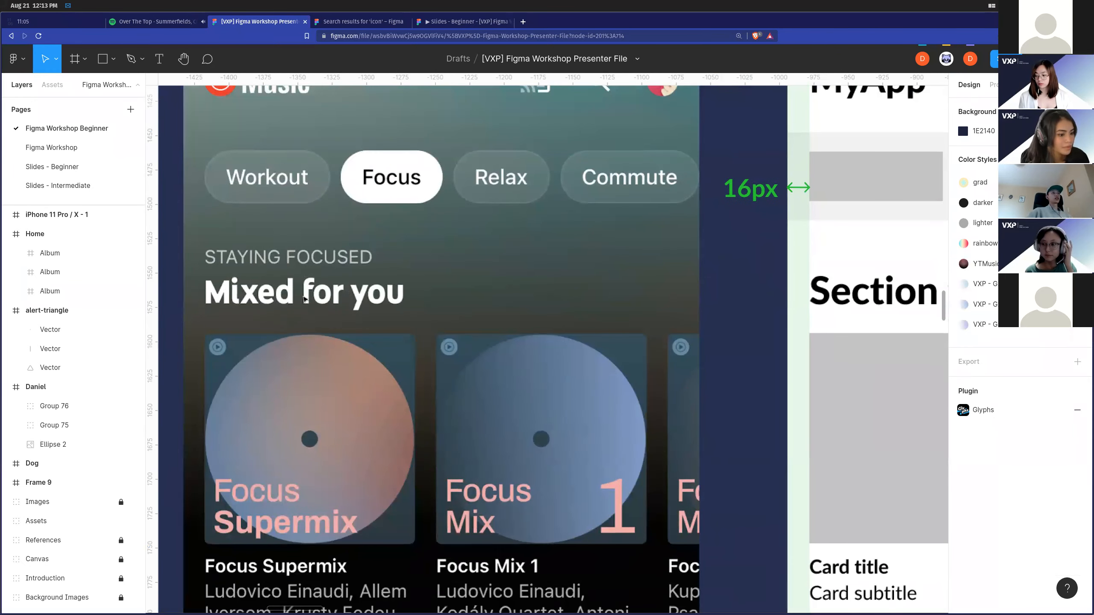
scroll(272, 269, "left", 3)
scroll(429, 310, "down", 2)
scroll(429, 310, "up", 2)
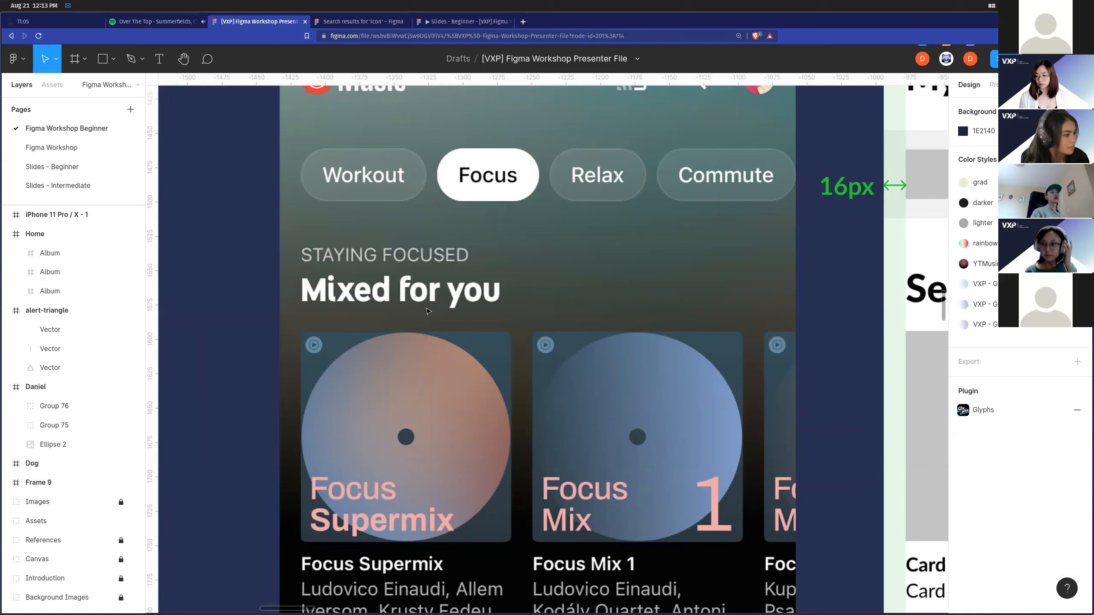
scroll(429, 298, "down", 2)
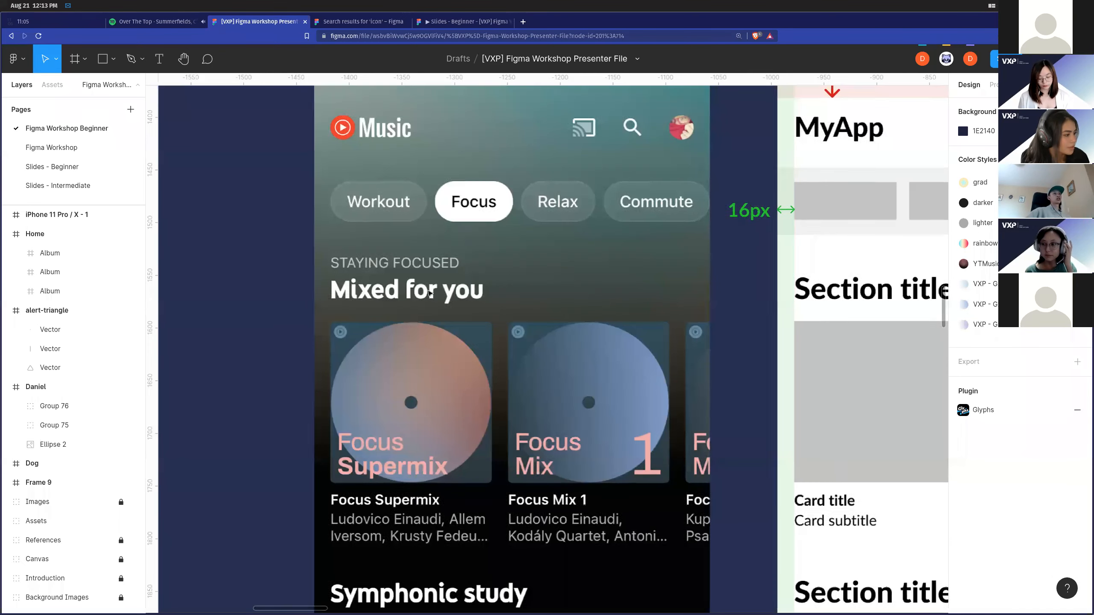
scroll(430, 293, "down", 5)
scroll(537, 334, "right", 10)
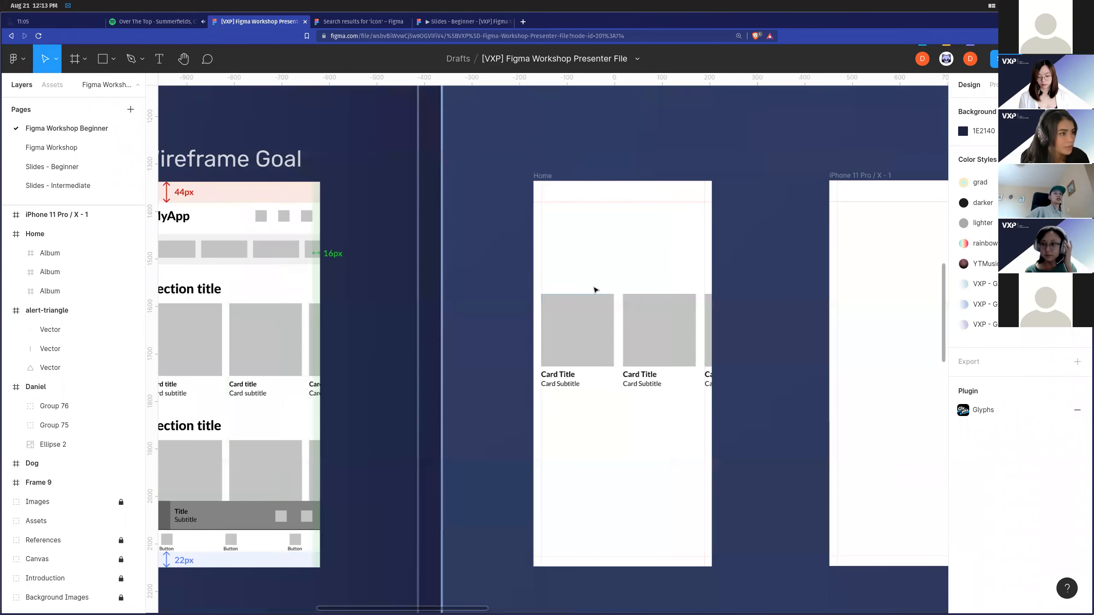
Add a "Title" text above the first Album card on the Home frame and align it at X 16.
scroll(578, 283, "up", 2)
key("t")
left_click(534, 278)
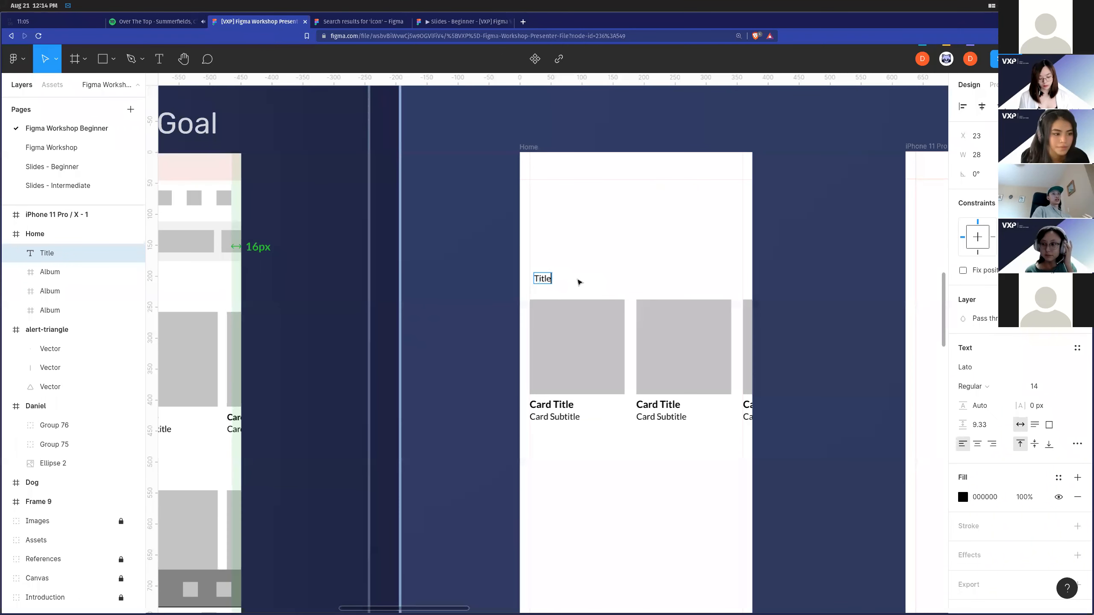
key("Escape")
left_click_drag(541, 278, 537, 278)
left_click(551, 261)
Add a "Sub-title" text directly above the Title text on the Home frame.
scroll(551, 260, "up", 3)
key("t")
left_click(510, 268)
type("Sub-title")
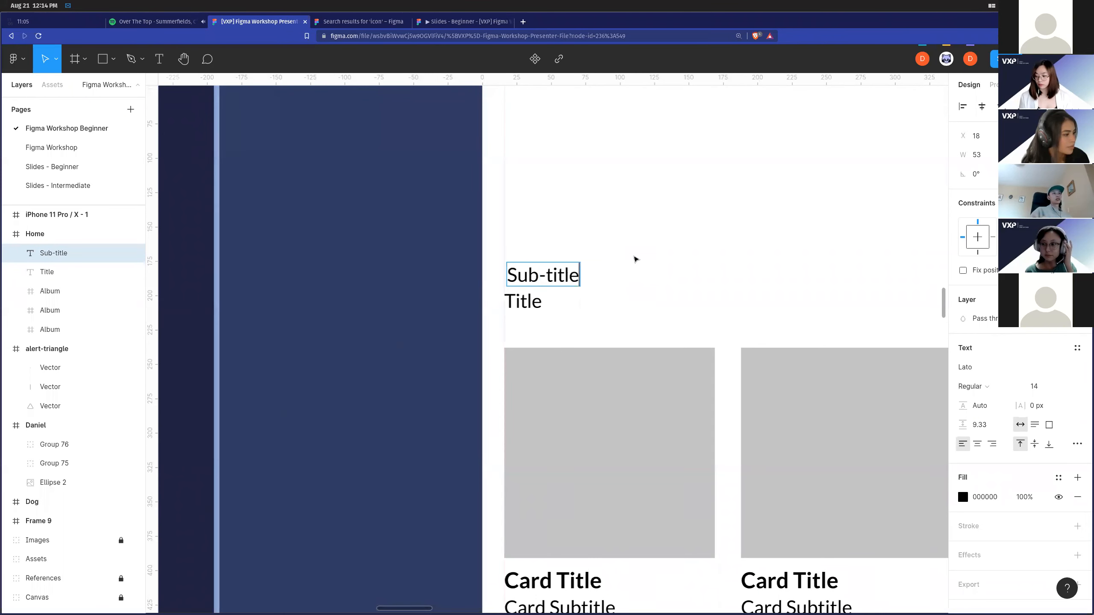
left_click(635, 257)
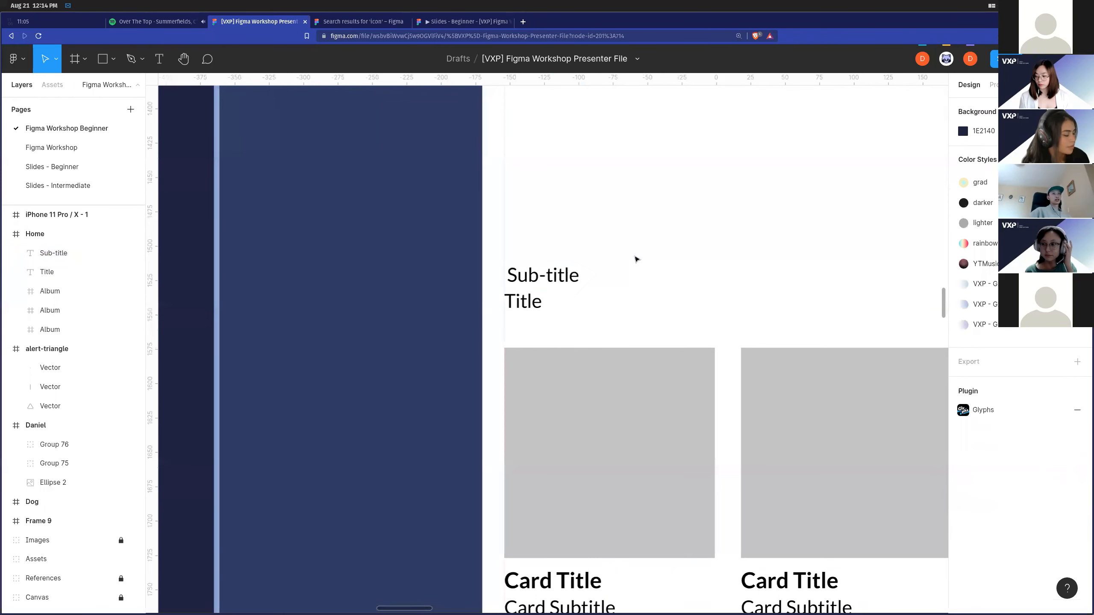
left_click(558, 274)
Make the Title text above the Album cards bold.
scroll(623, 317, "down", 2)
scroll(624, 318, "down", 3)
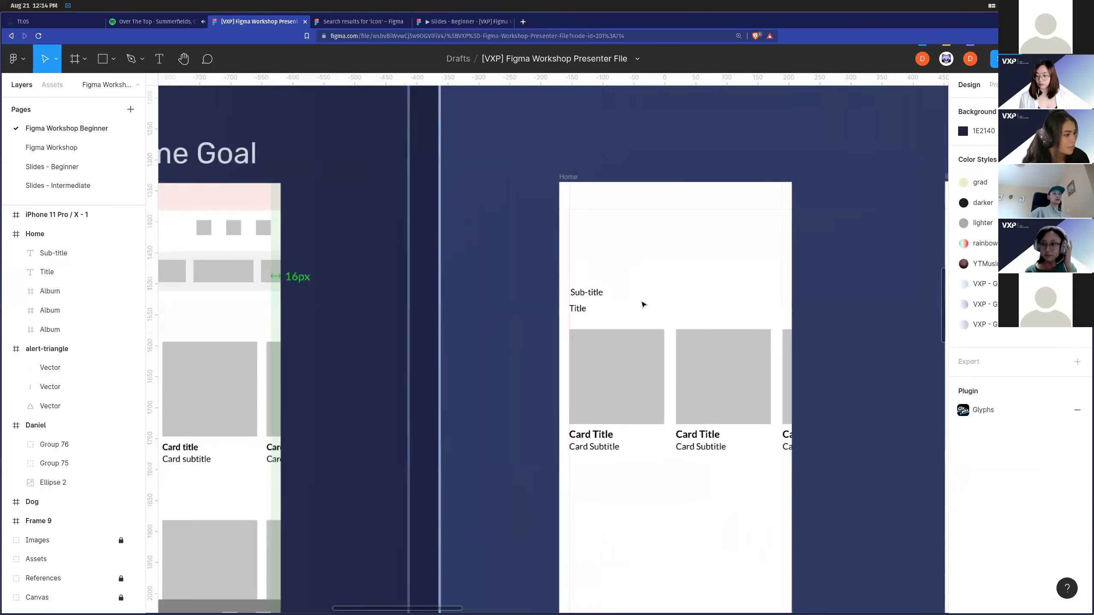
left_click(591, 308)
scroll(607, 314, "up", 3)
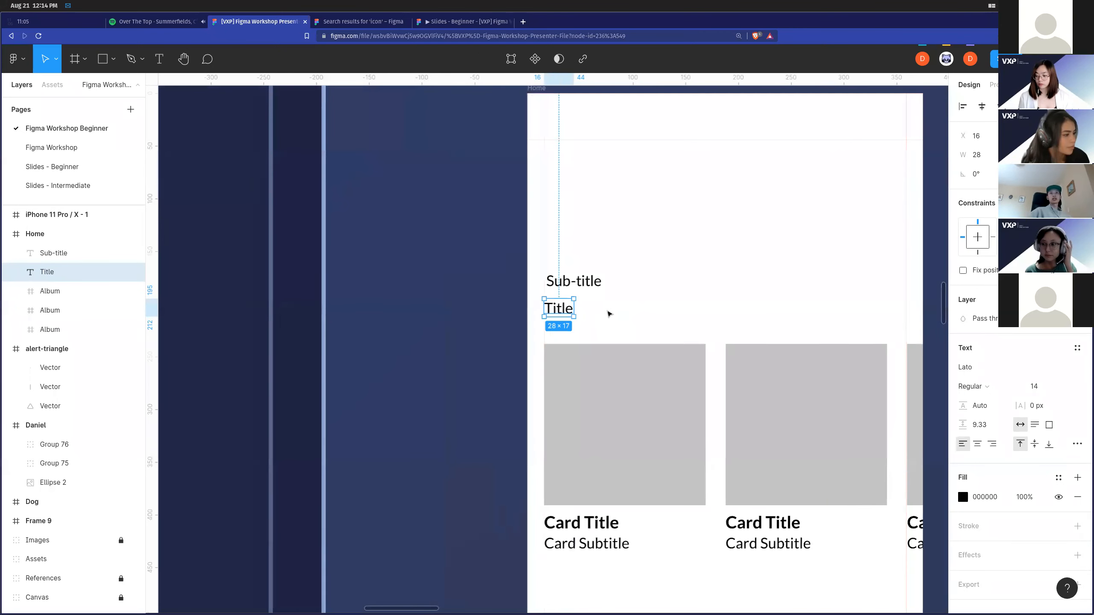
scroll(608, 314, "up", 1)
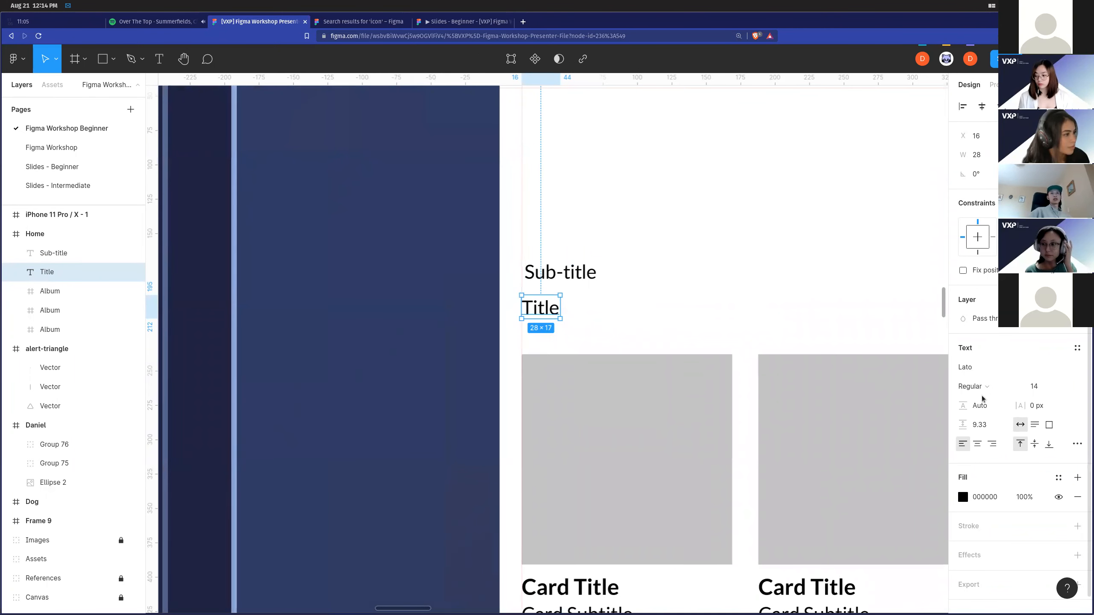
key("ctrl+b")
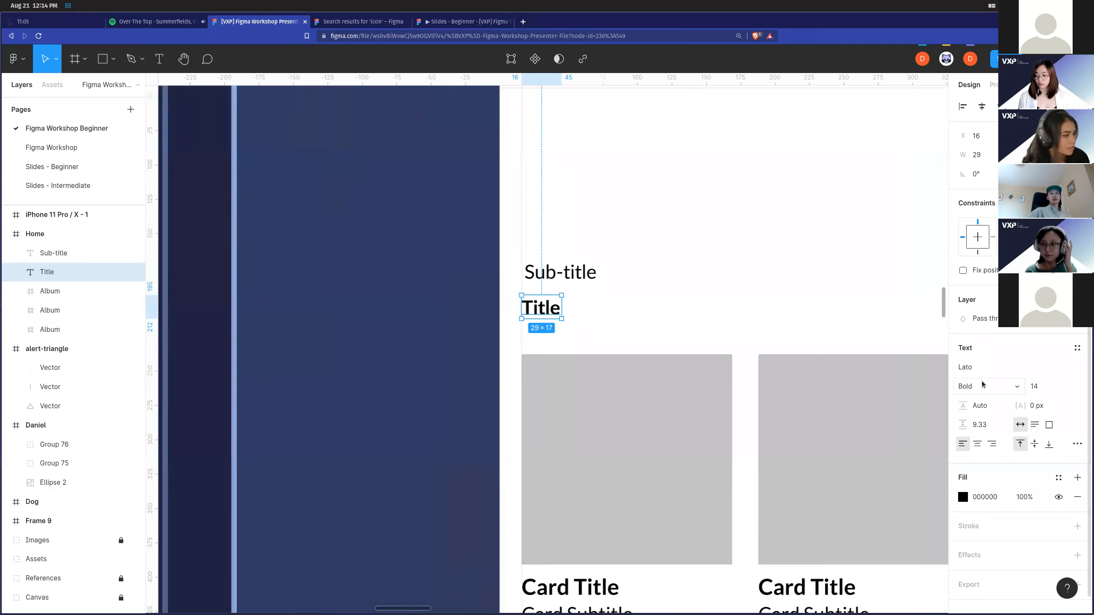
scroll(625, 314, "up", 2)
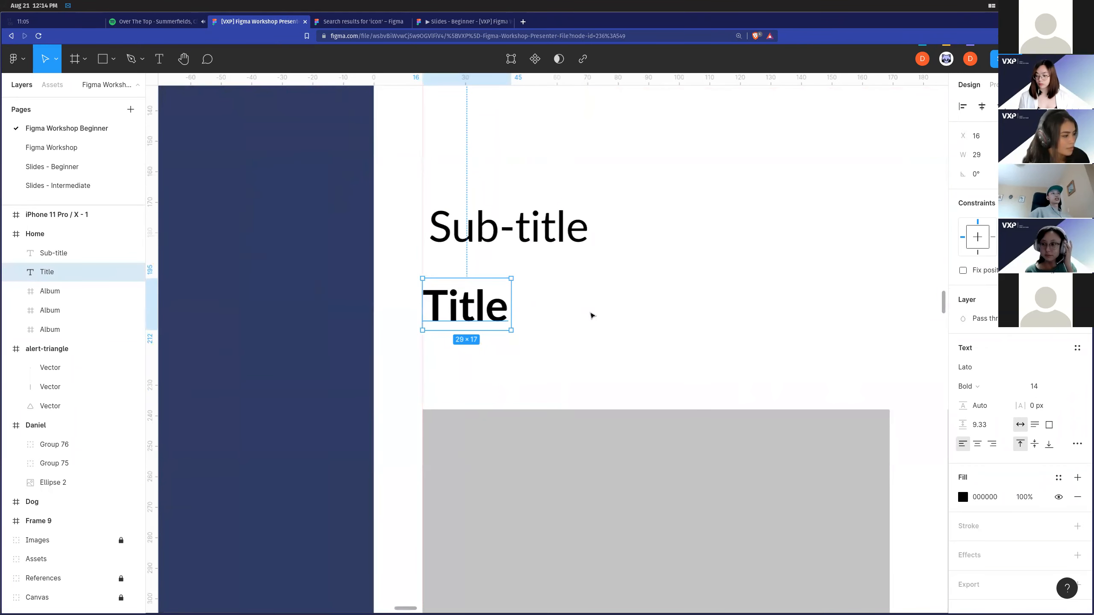
Try the ExtraBold weight on the Title text and undo it.
left_click(996, 391)
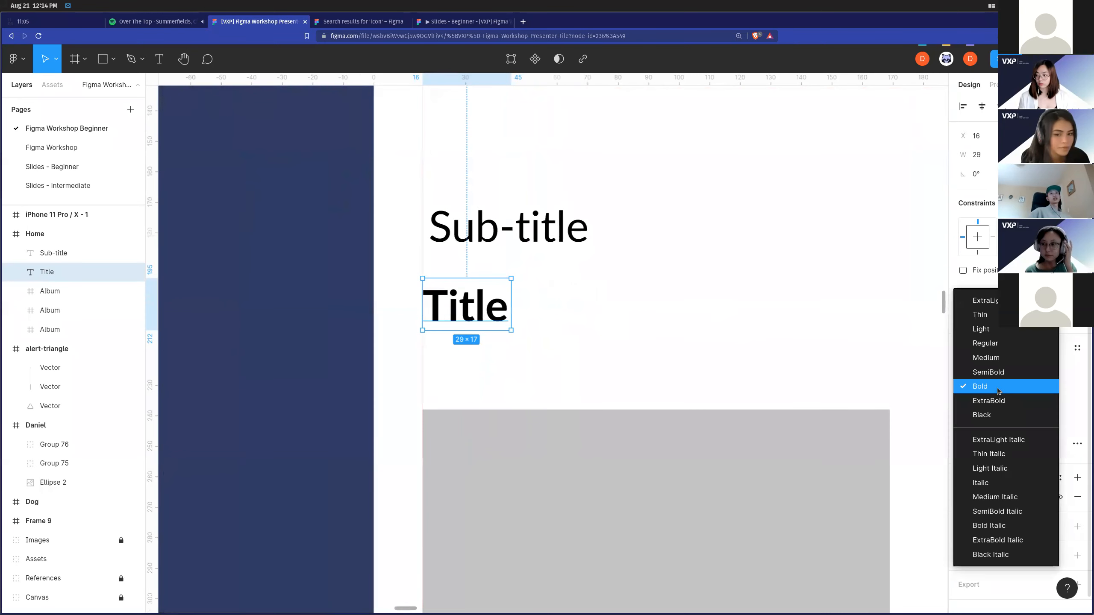
left_click(996, 402)
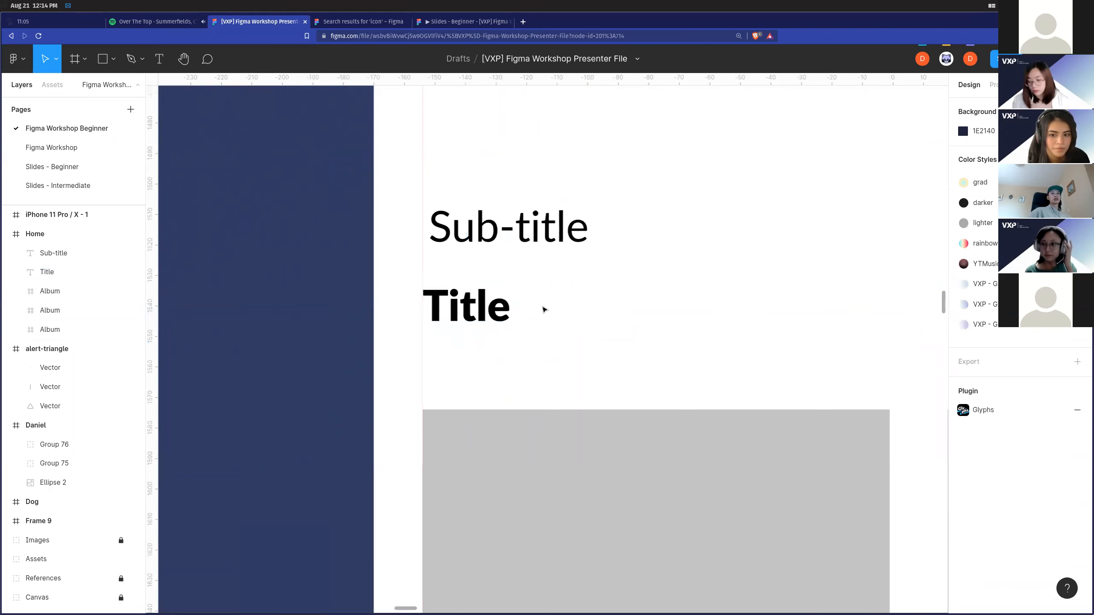
scroll(643, 314, "down", 3)
left_click(771, 342)
key("ctrl+z")
key("ctrl+z")
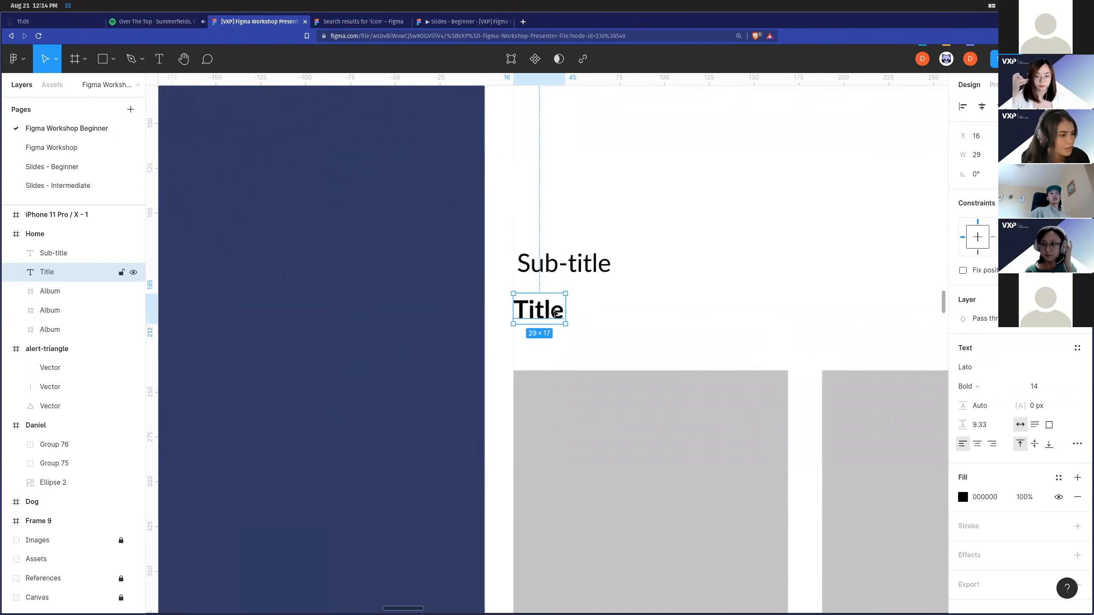
Enlarge the Title text to font size 48 and move it up between the Sub-title and the Album cards.
left_click(1064, 387)
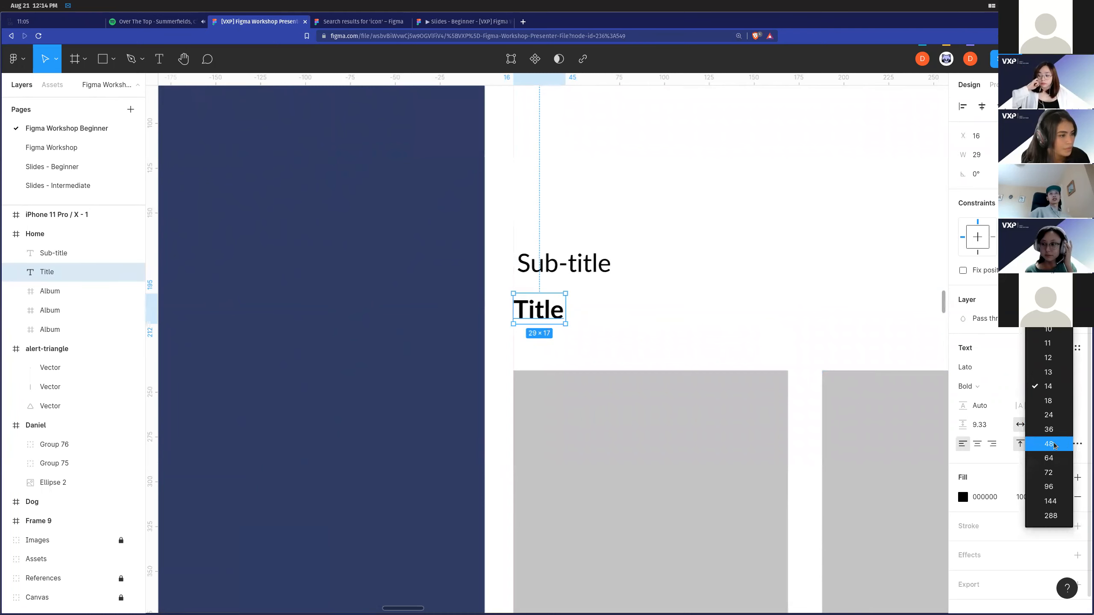
left_click(1060, 427)
left_click(722, 308)
scroll(722, 308, "down", 2)
left_click_drag(676, 330, 676, 307)
Try font size 24 on the Sub-title text.
key("Escape")
left_click_drag(594, 272, 654, 270)
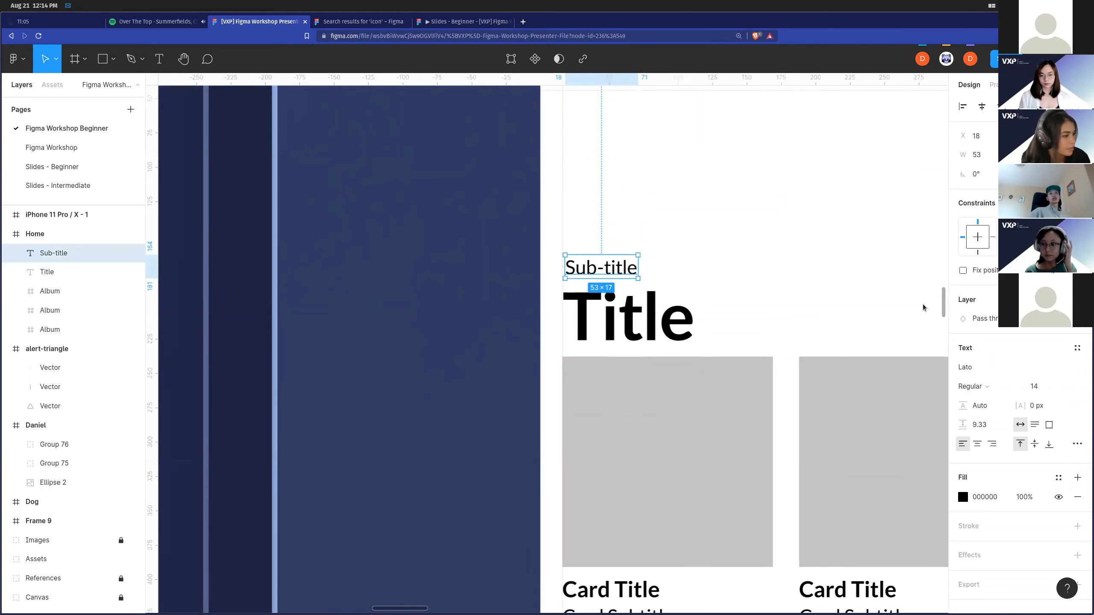
left_click(1064, 388)
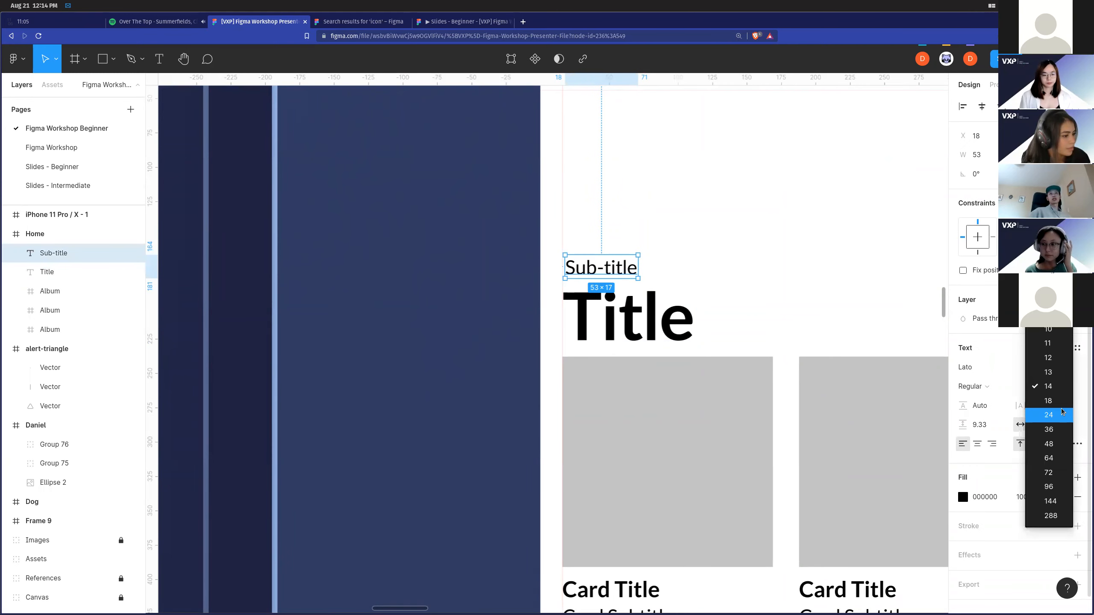
left_click(1047, 415)
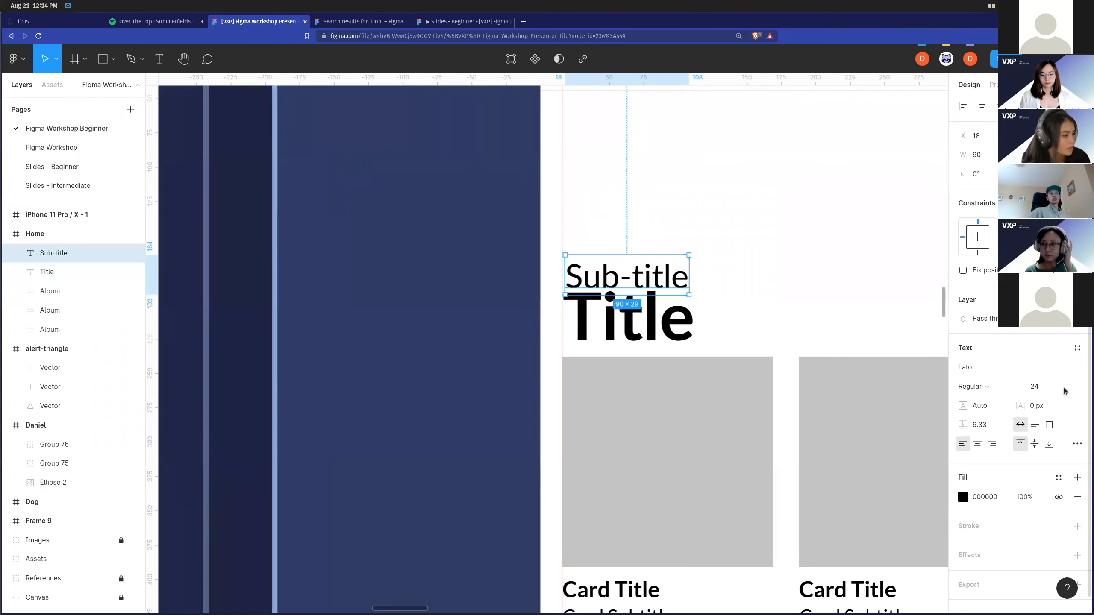
left_click(715, 256)
Set the Sub-title text's font size to 18 and compare the heading with the Reference and Wireframe Goal.
scroll(714, 256, "down", 5)
scroll(629, 292, "left", 3)
scroll(892, 262, "up", 4)
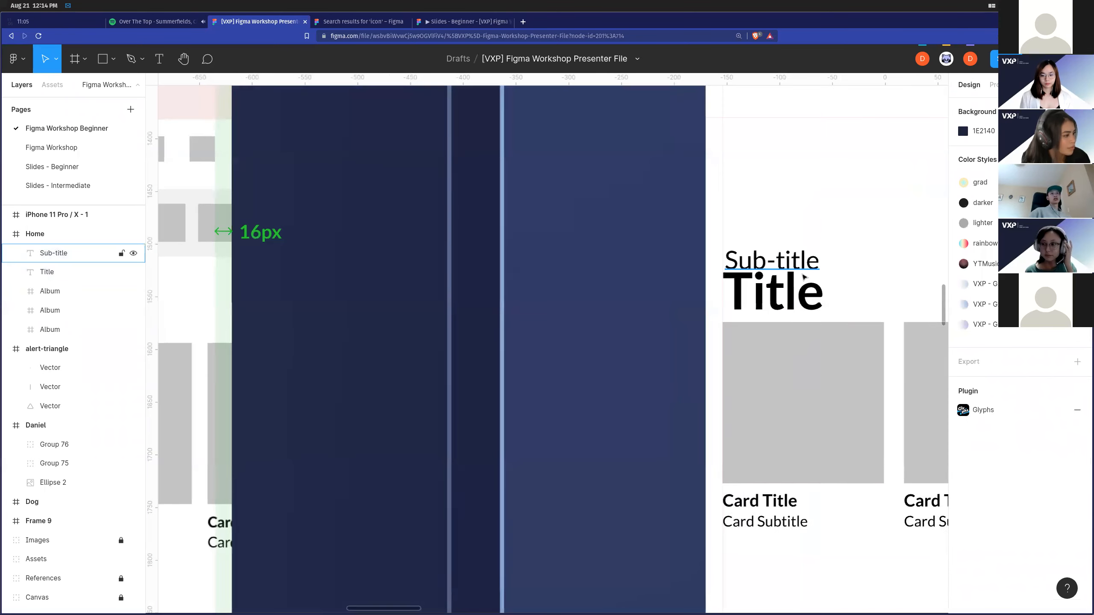
left_click(804, 270)
left_click(1065, 387)
left_click(1054, 373)
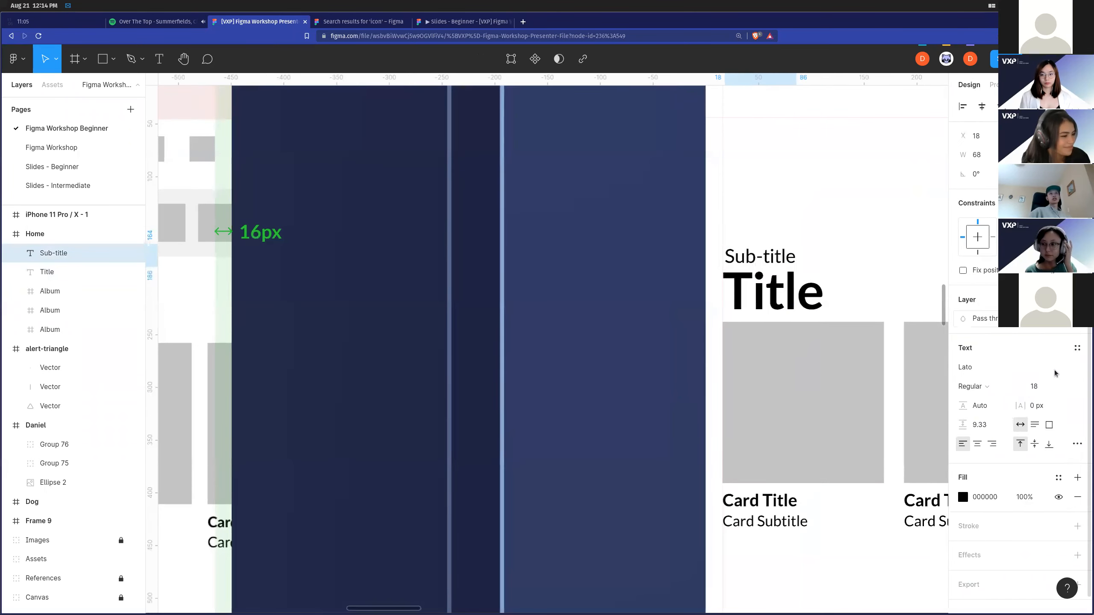
left_click(797, 228)
scroll(869, 266, "down", 4)
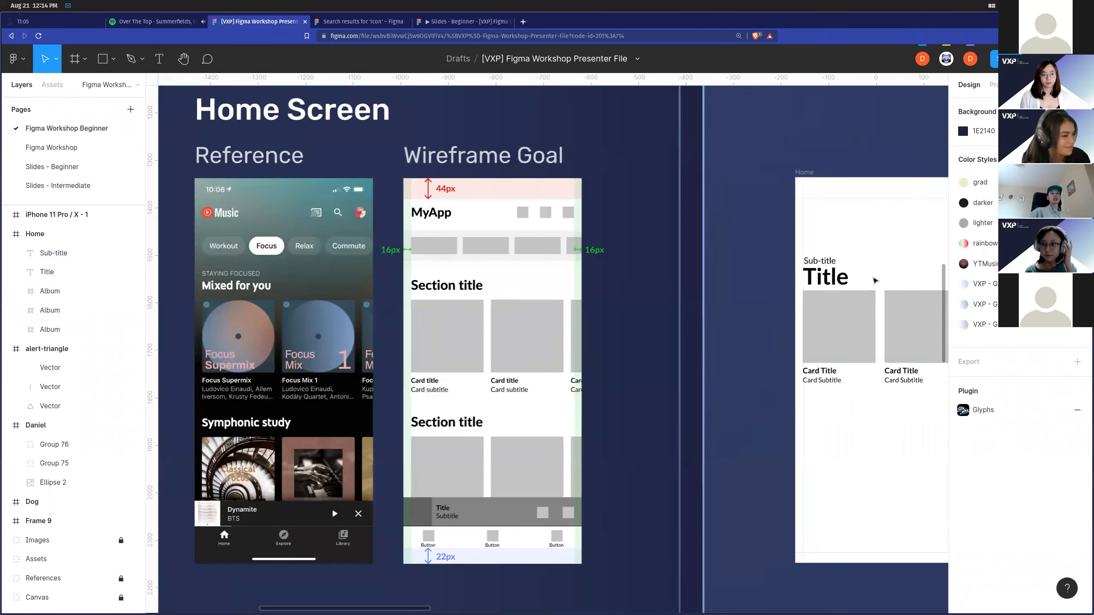
Move the Sub-title and Title texts together about 20 px up, away from the Album cards in the Home frame.
left_click_drag(860, 278, 815, 256)
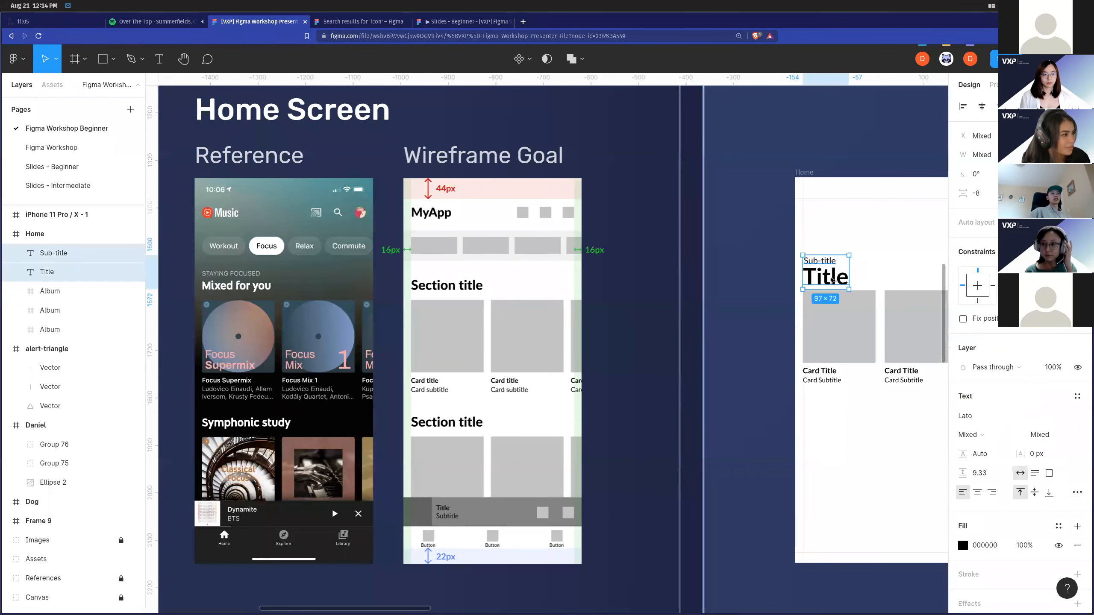
key("shift+Up")
key("shift+Up")
Set the Title text's font size to 36 and place it directly below the Sub-title with no gap.
left_click(835, 271)
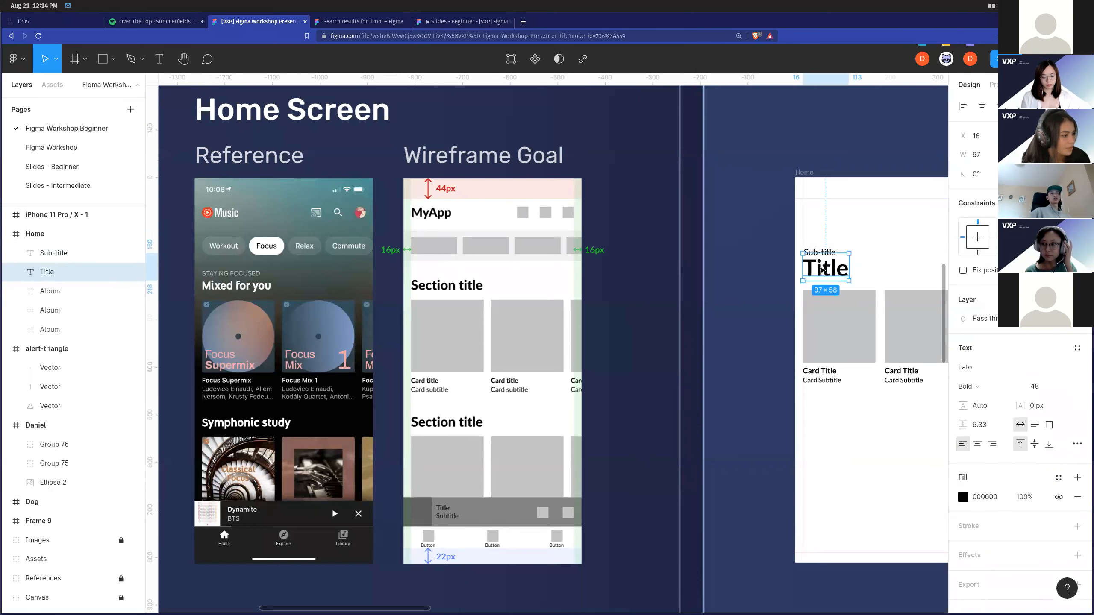
left_click(1048, 387)
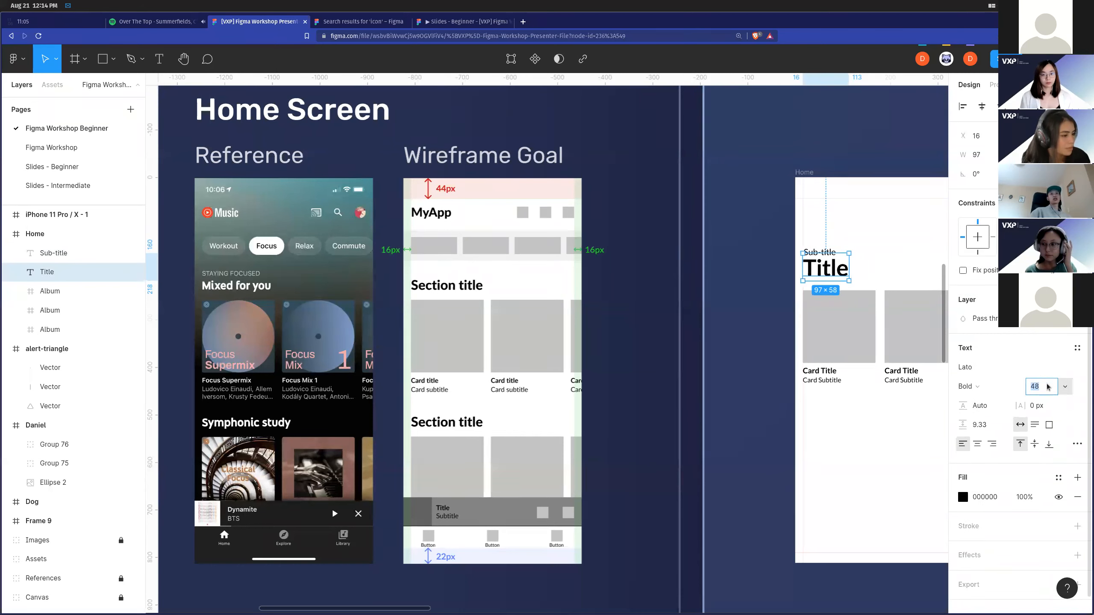
key("Return")
key("Escape")
left_click_drag(826, 268, 815, 243)
left_click(866, 274)
scroll(862, 242, "up", 3)
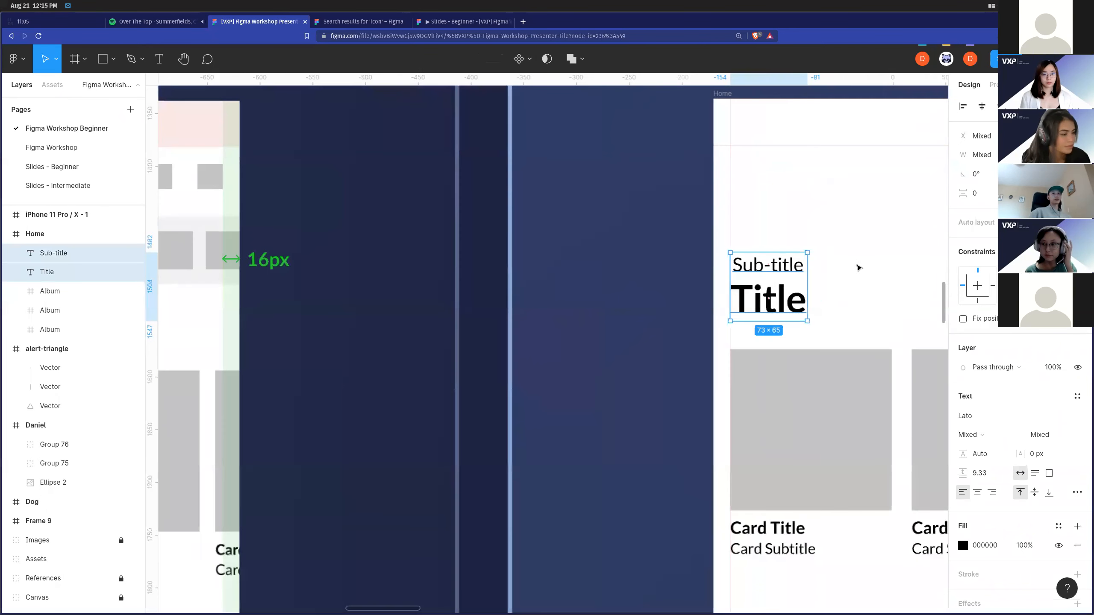
Try grouping the Sub-title and Title texts in the Home frame and ungroup them again.
scroll(857, 270, "right", 1)
left_click(816, 296)
scroll(813, 295, "down", 1)
scroll(775, 280, "right", 1)
left_click_drag(668, 127, 580, 212)
left_click(678, 210)
left_click_drag(697, 229, 534, 143)
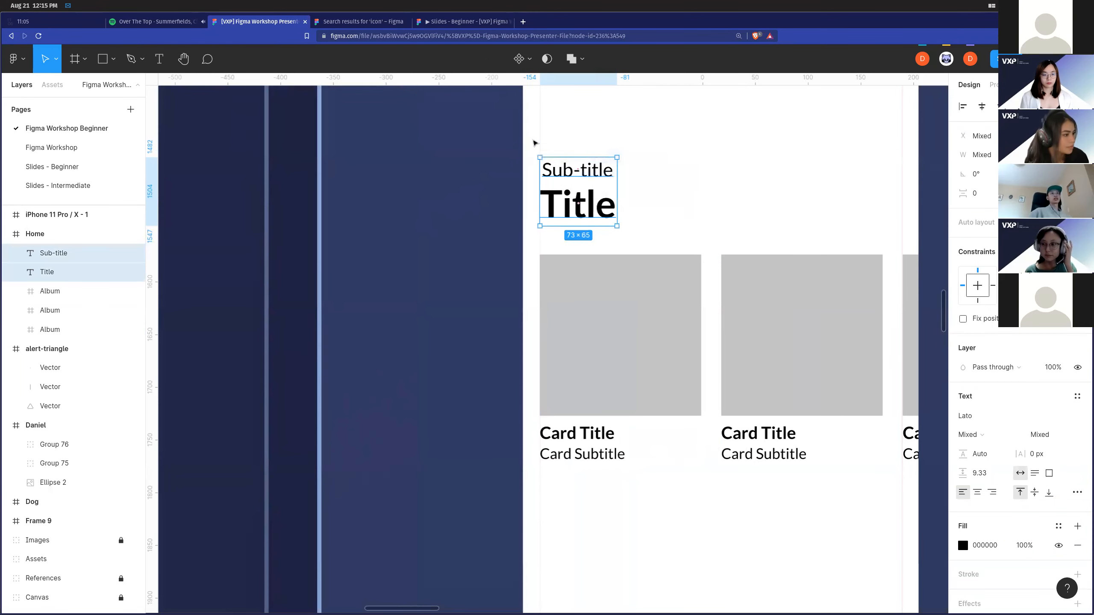
key("ctrl+g")
scroll(672, 182, "down", 5)
scroll(624, 206, "left", 5)
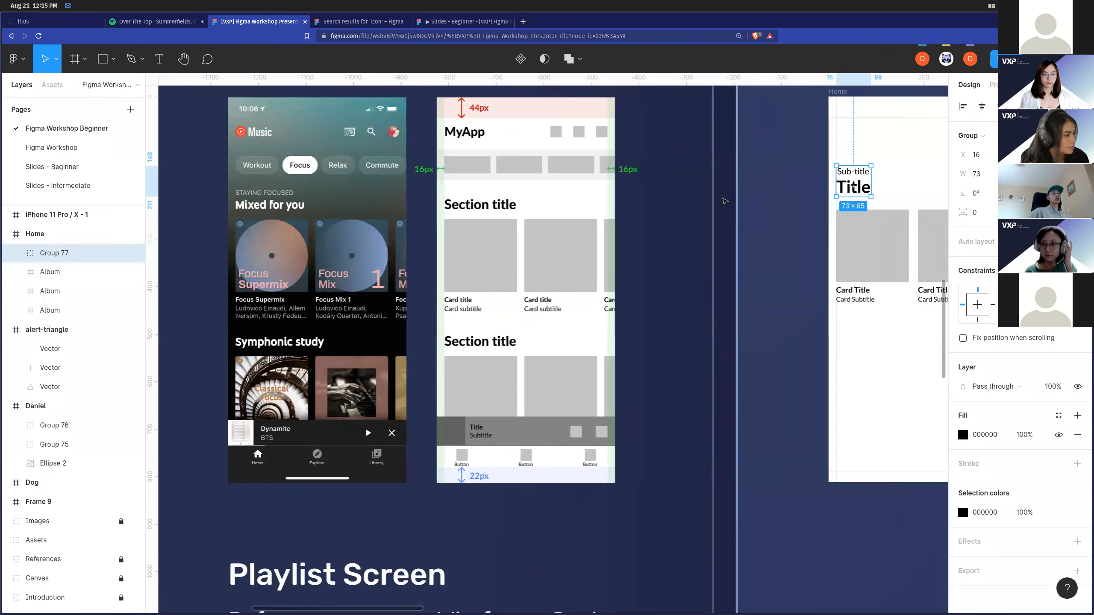
scroll(862, 194, "left", 2)
scroll(901, 192, "down", 3)
key("ctrl+shift+g")
key("Escape")
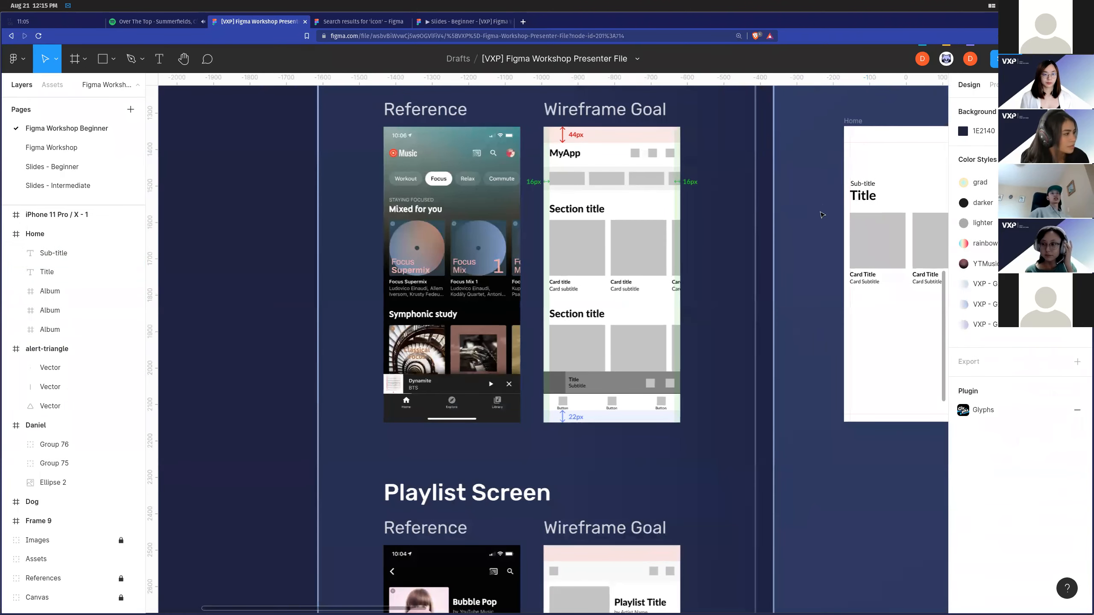
Examine the section headings in the Reference and Wireframe Goal and compare them with the heading in the Home frame.
scroll(542, 196, "left", 3)
scroll(541, 196, "up", 5)
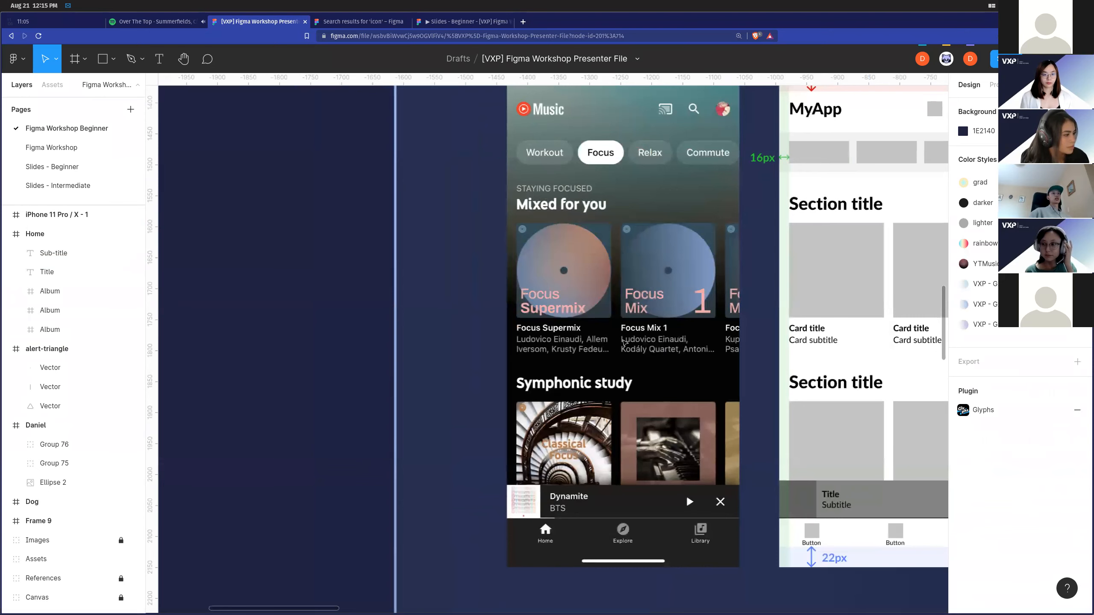
scroll(626, 431, "right", 2)
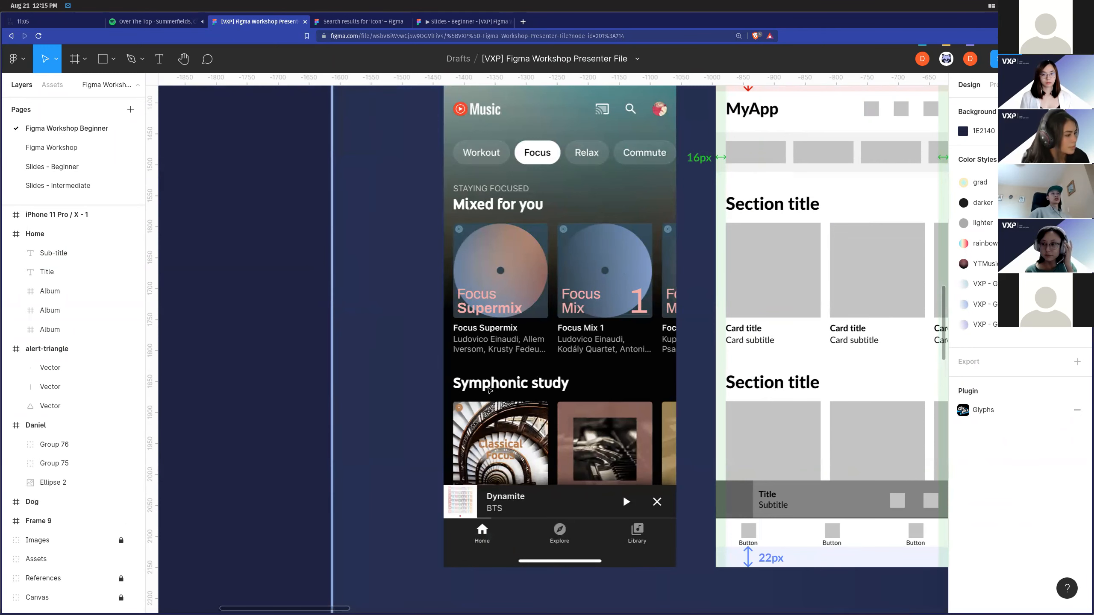
scroll(490, 390, "right", 2)
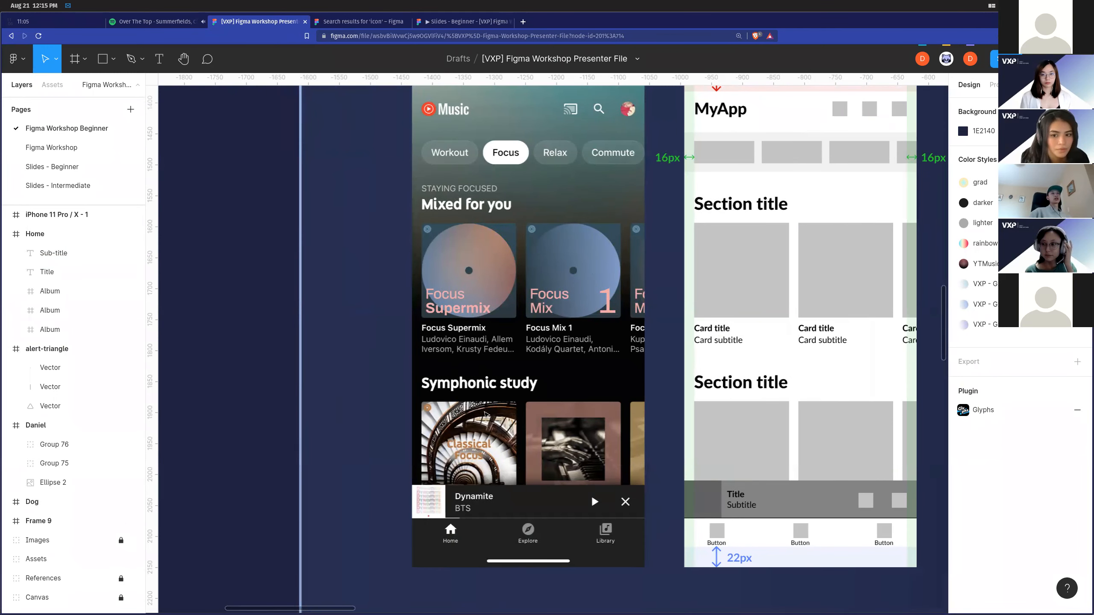
scroll(486, 414, "down", 2)
scroll(486, 415, "right", 3)
scroll(636, 351, "right", 3)
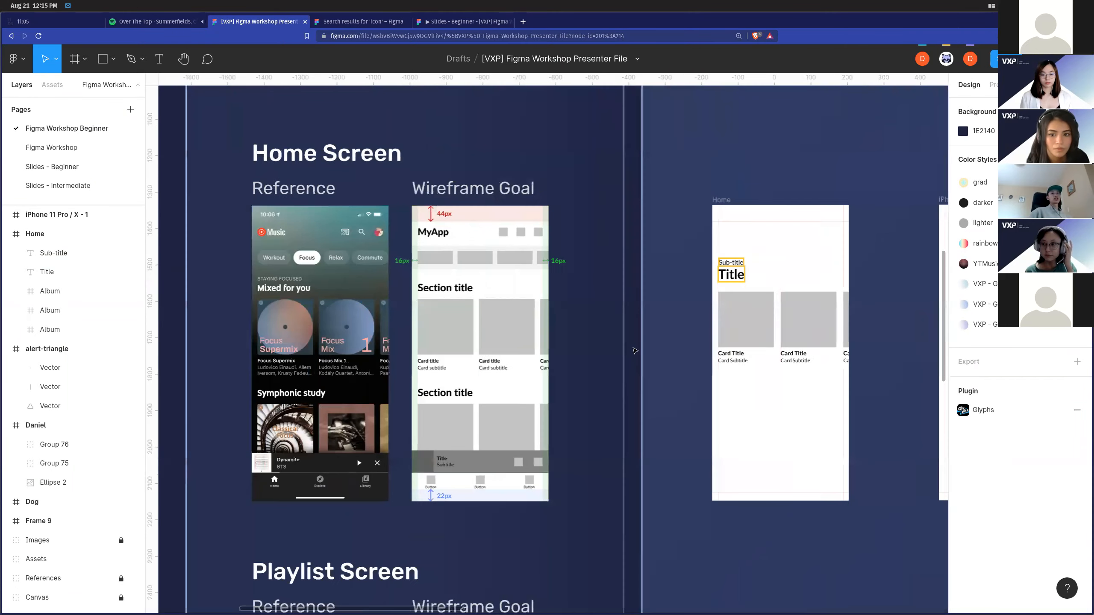
scroll(781, 348, "up", 4)
scroll(699, 214, "down", 3)
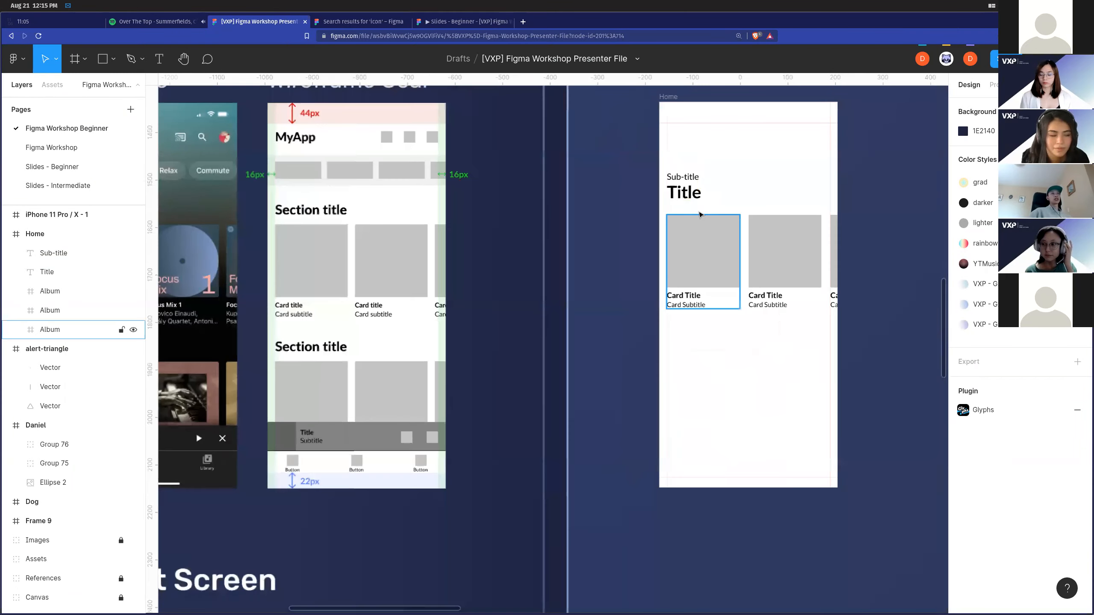
scroll(699, 214, "left", 4)
scroll(793, 202, "right", 2)
Inspect the Home frame's Title and Album cards, and compare the card row with those in the Reference and Wireframe Goal.
left_click(792, 199)
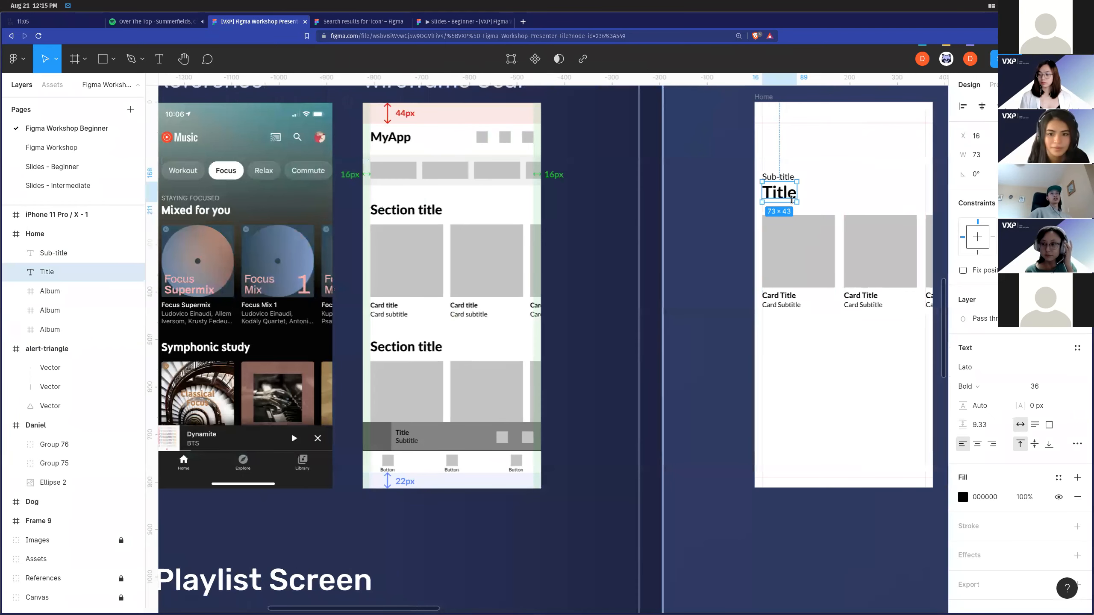
left_click(796, 240)
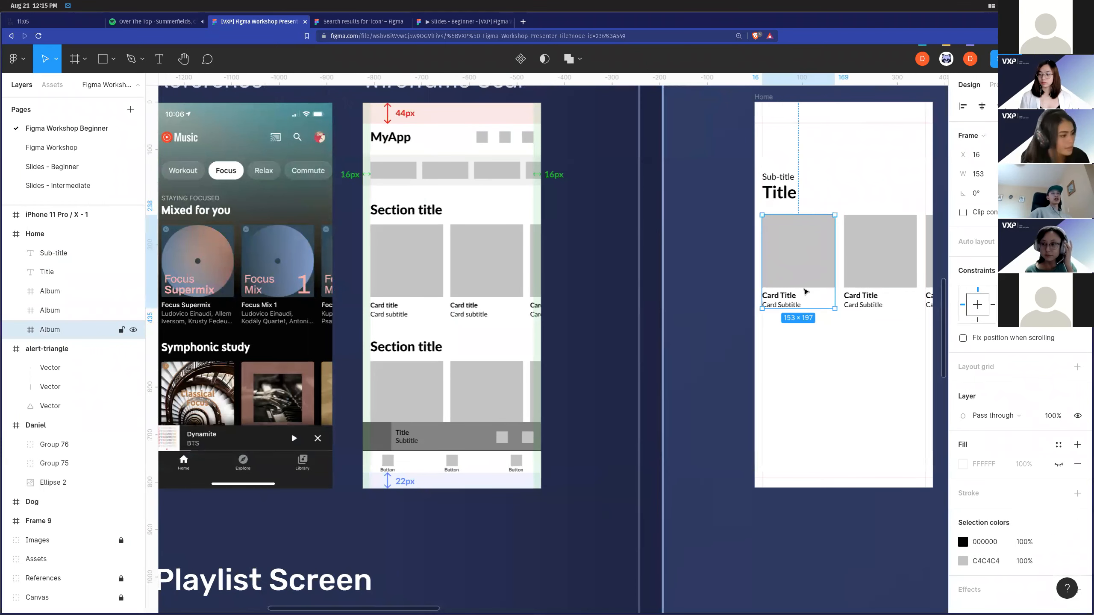
left_click(857, 270)
left_click(928, 264)
scroll(881, 288, "up", 3)
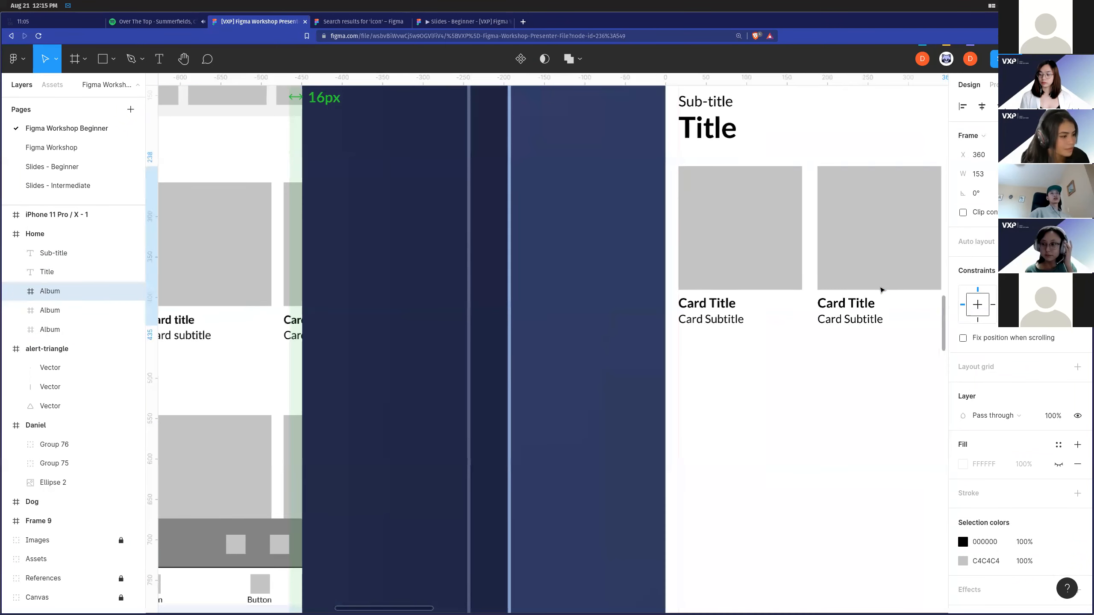
scroll(853, 327, "right", 3)
scroll(762, 384, "down", 3)
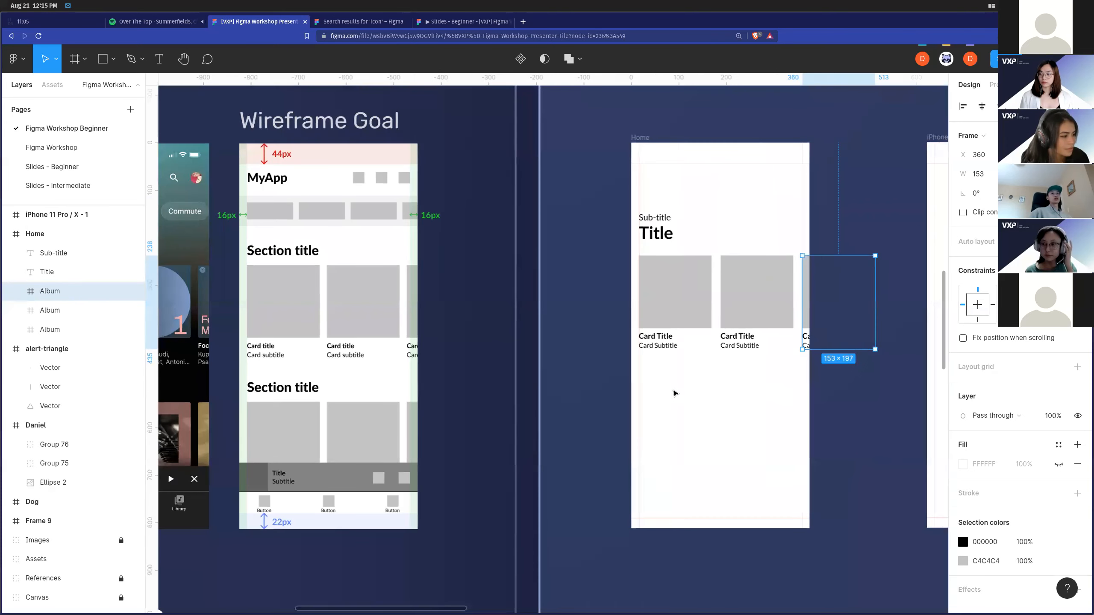
scroll(674, 392, "left", 4)
scroll(338, 343, "left", 3)
scroll(442, 345, "up", 3)
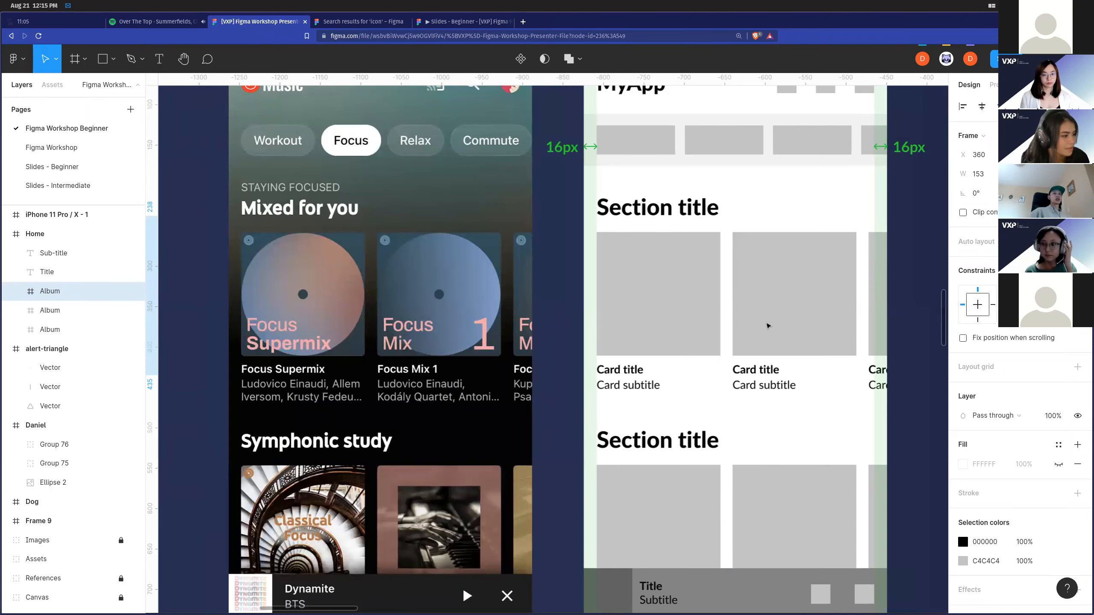
scroll(733, 345, "left", 2)
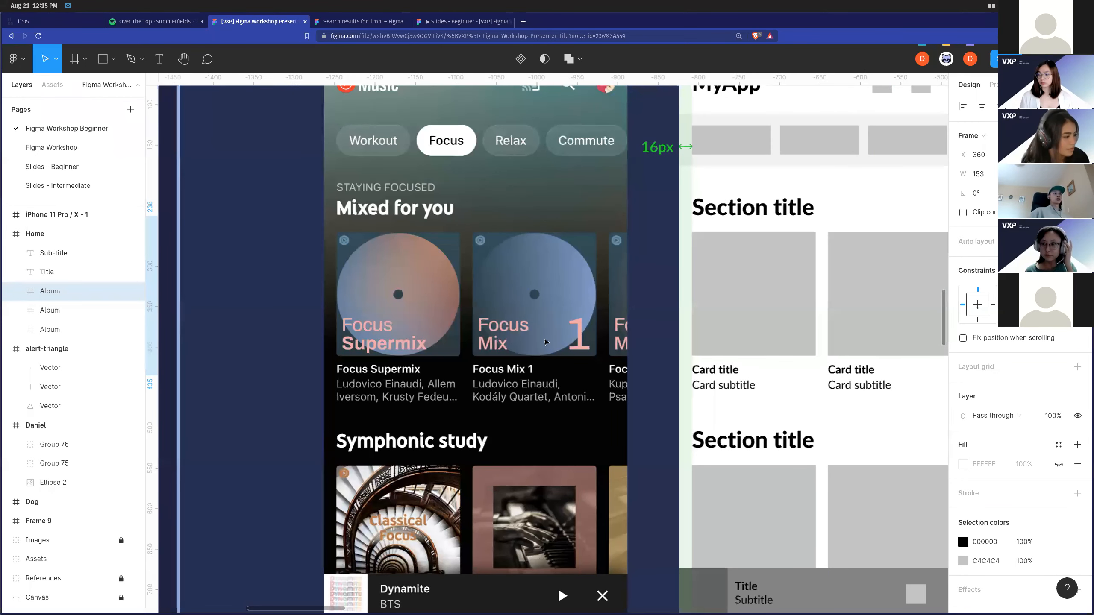
scroll(421, 290, "up", 5)
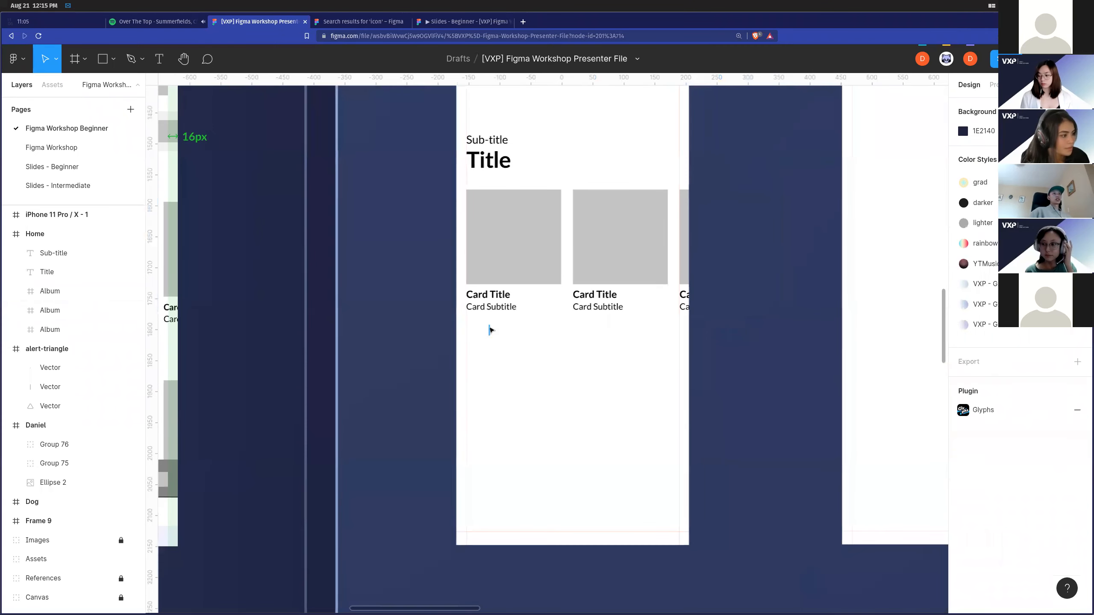
Group the Title text and the three Album cards, leaving the Sub-title outside the group.
left_click_drag(490, 329, 682, 183)
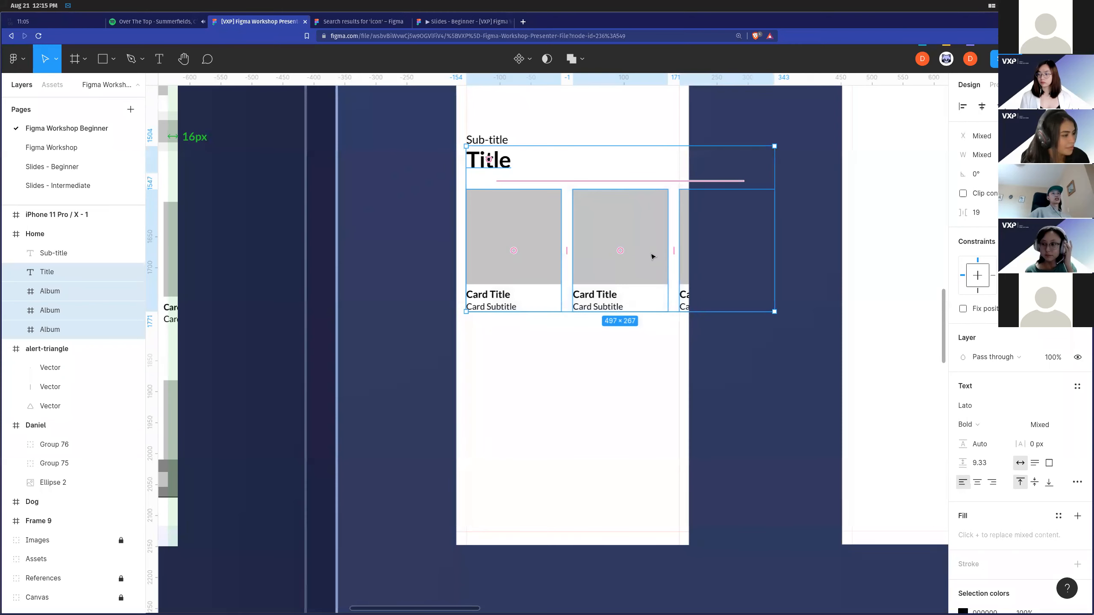
key("ctrl+g")
left_click(599, 371)
Duplicate the Title and Album cards group about 34 px below the original as a second section in the Home frame.
scroll(584, 376, "up", 3)
scroll(585, 375, "down", 3)
left_click(595, 313)
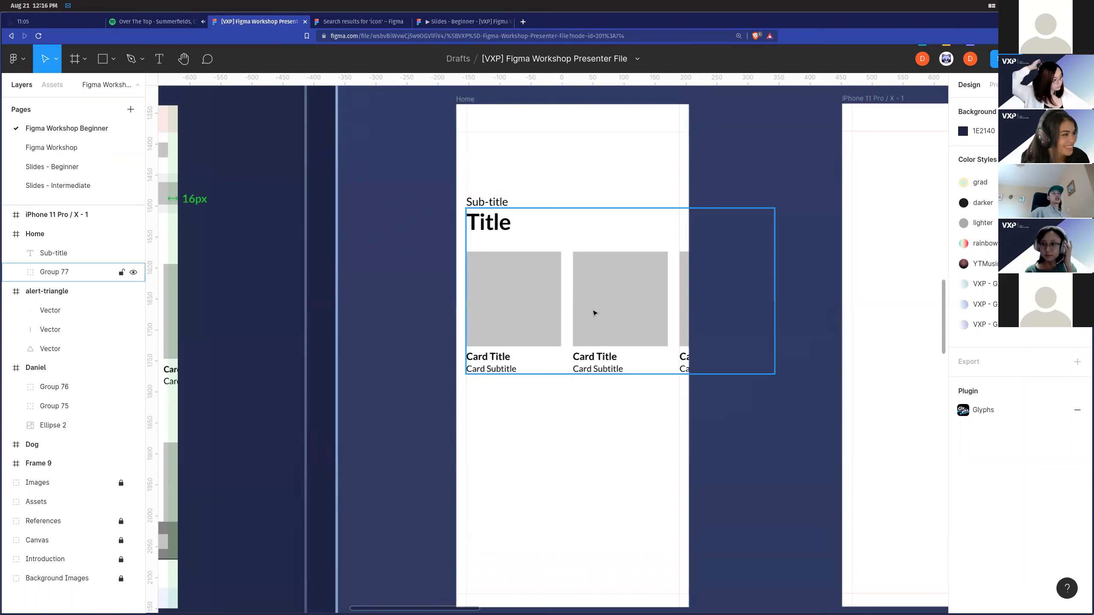
left_click_drag(594, 313, 607, 499, "alt")
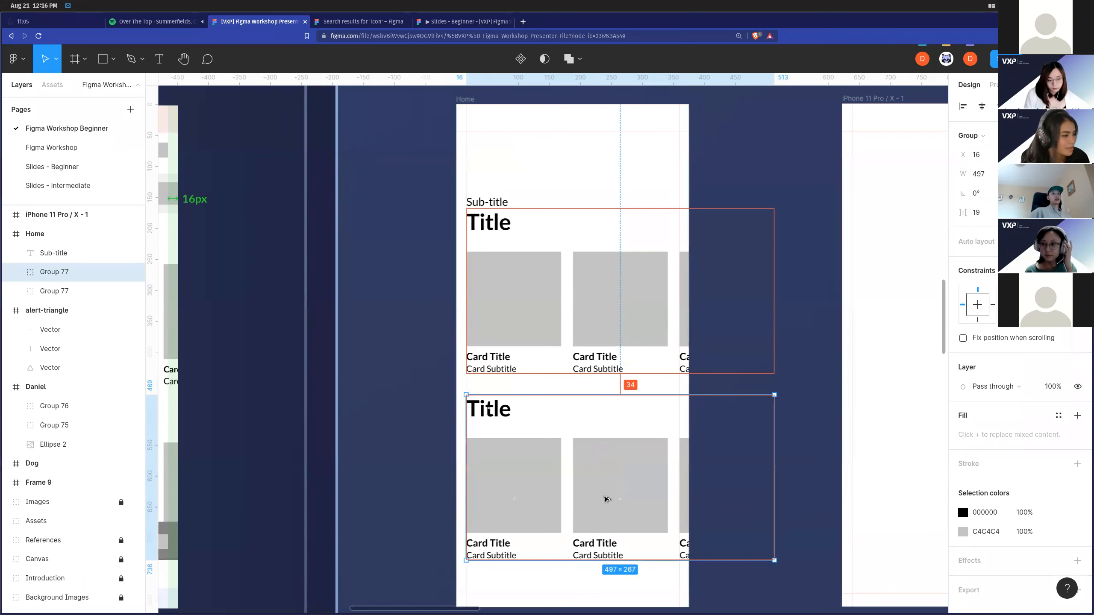
scroll(603, 474, "left", 5)
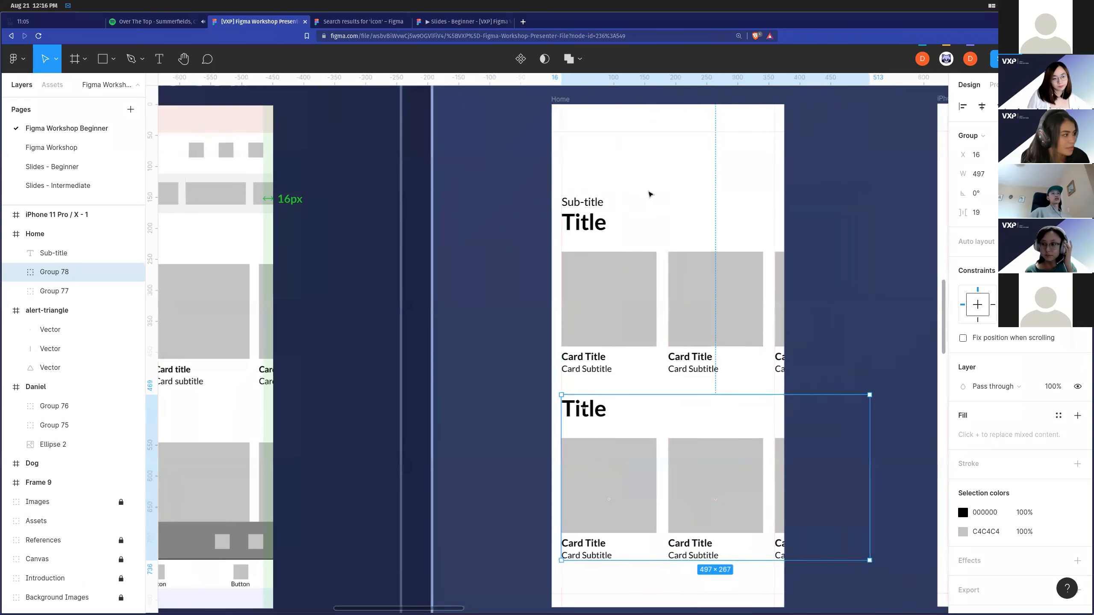
left_click(657, 205)
Compare the Home frame's two sections with the Reference and Wireframe Goal, and check what the area above the first section contains.
scroll(656, 259, "left", 10)
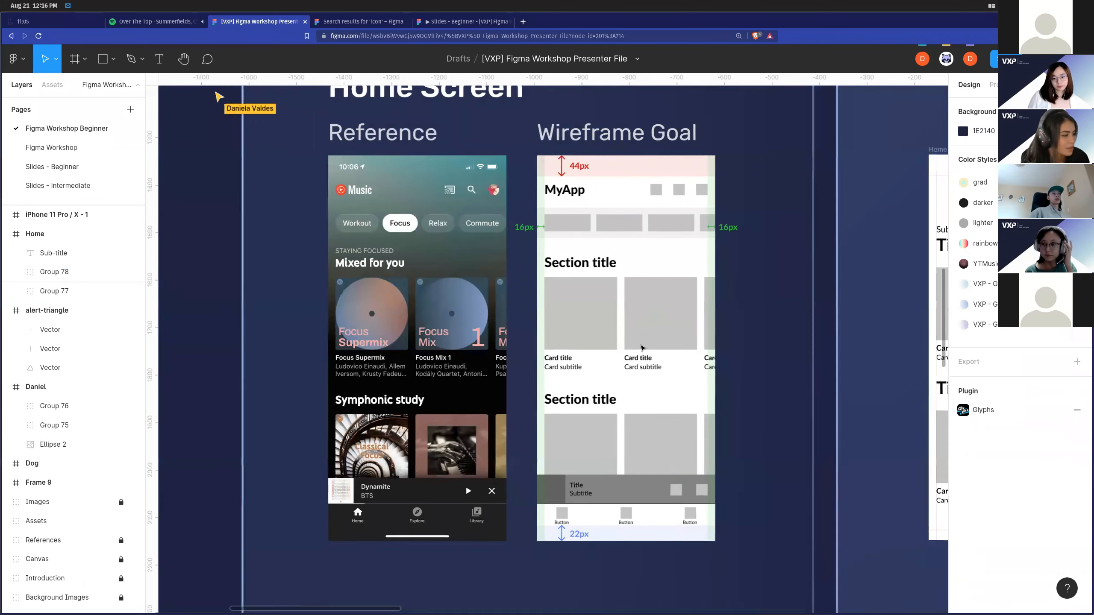
scroll(642, 348, "right", 12)
scroll(750, 387, "left", 4)
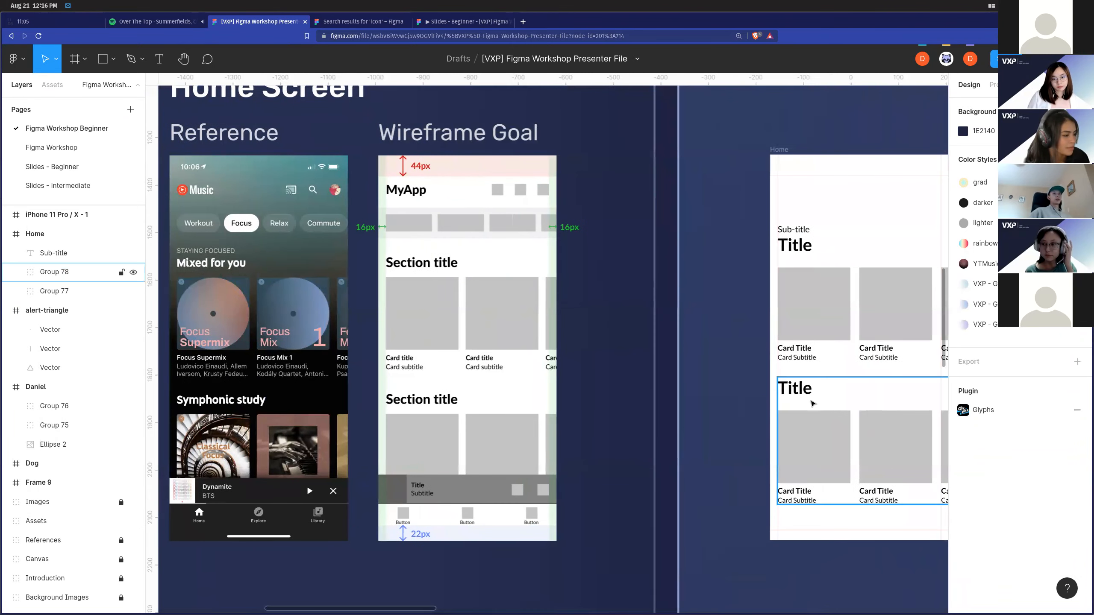
scroll(766, 401, "left", 6)
scroll(360, 250, "up", 5)
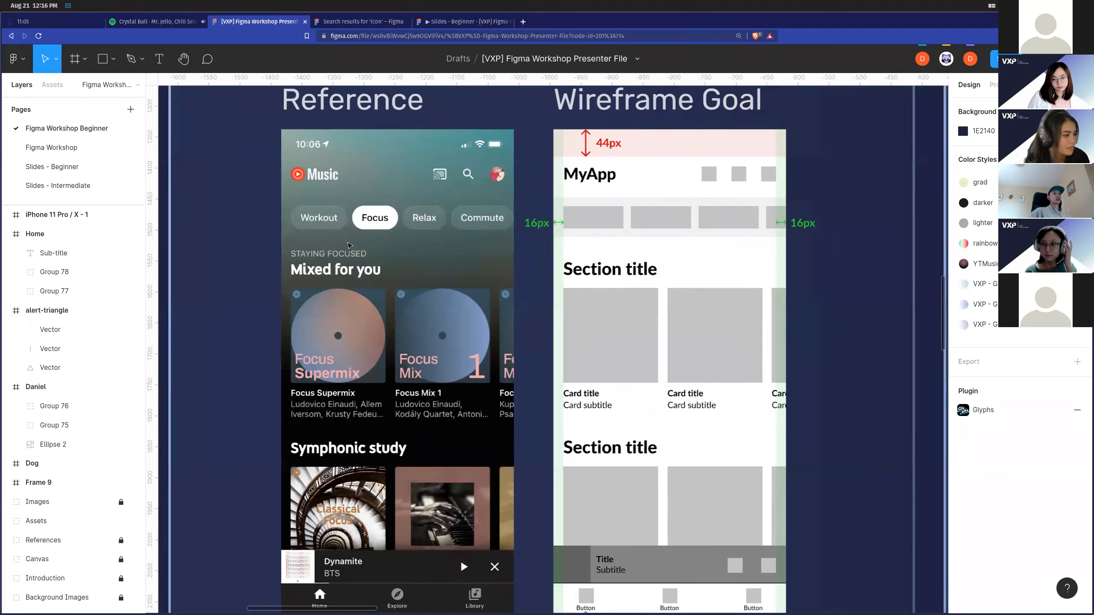
scroll(471, 268, "left", 3)
scroll(678, 263, "up", 3)
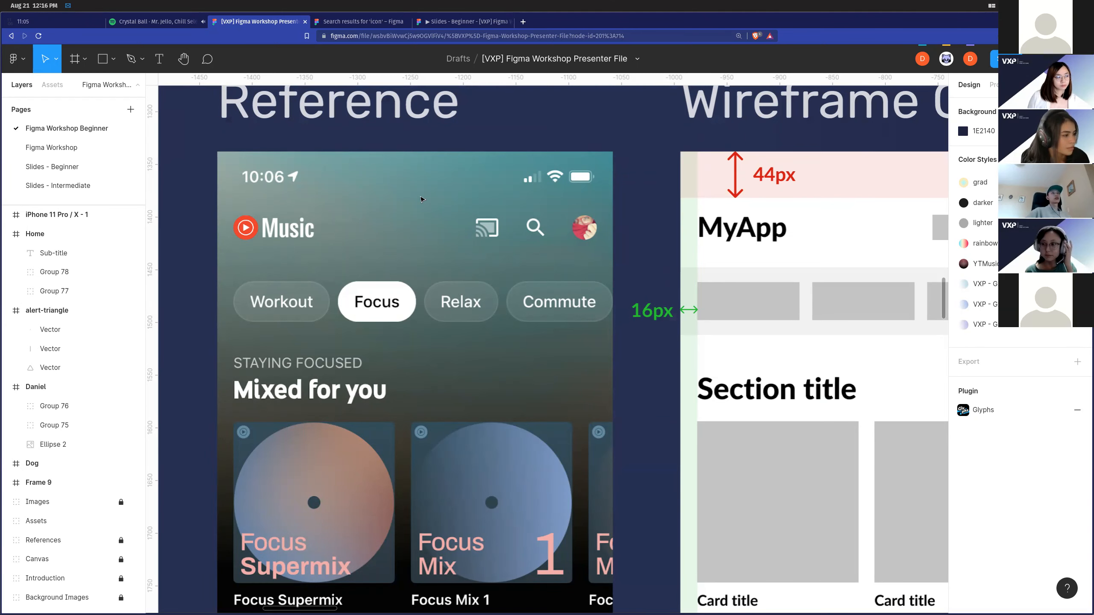
scroll(422, 199, "down", 2)
scroll(420, 201, "right", 2)
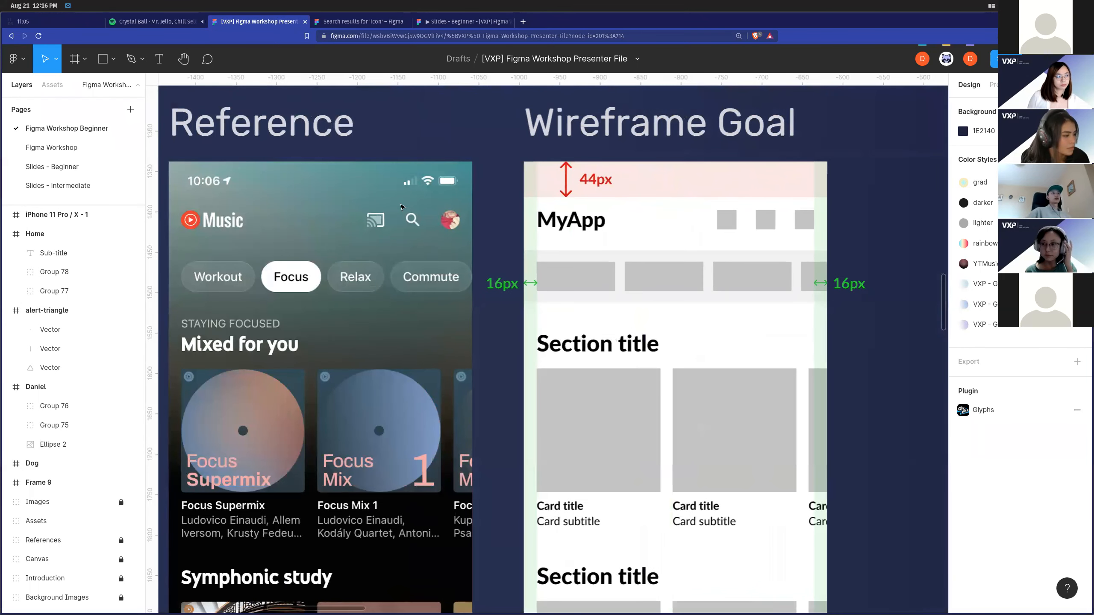
scroll(400, 206, "down", 2)
scroll(401, 207, "right", 1)
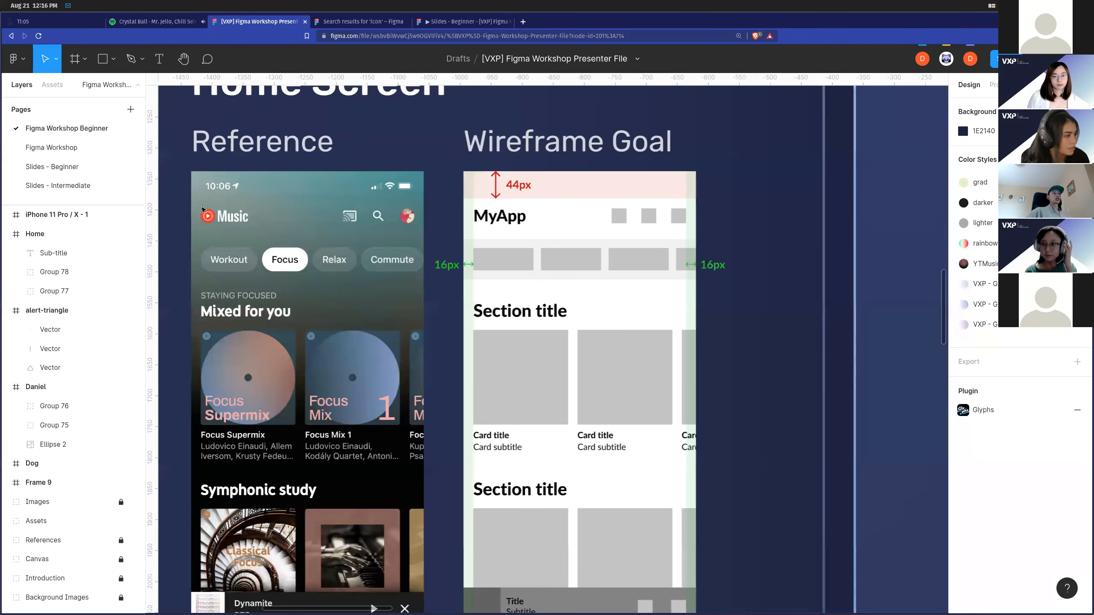
Examine the Reference header's logo, icons and category buttons alongside the MyApp header of the Wireframe Goal.
scroll(261, 226, "up", 4)
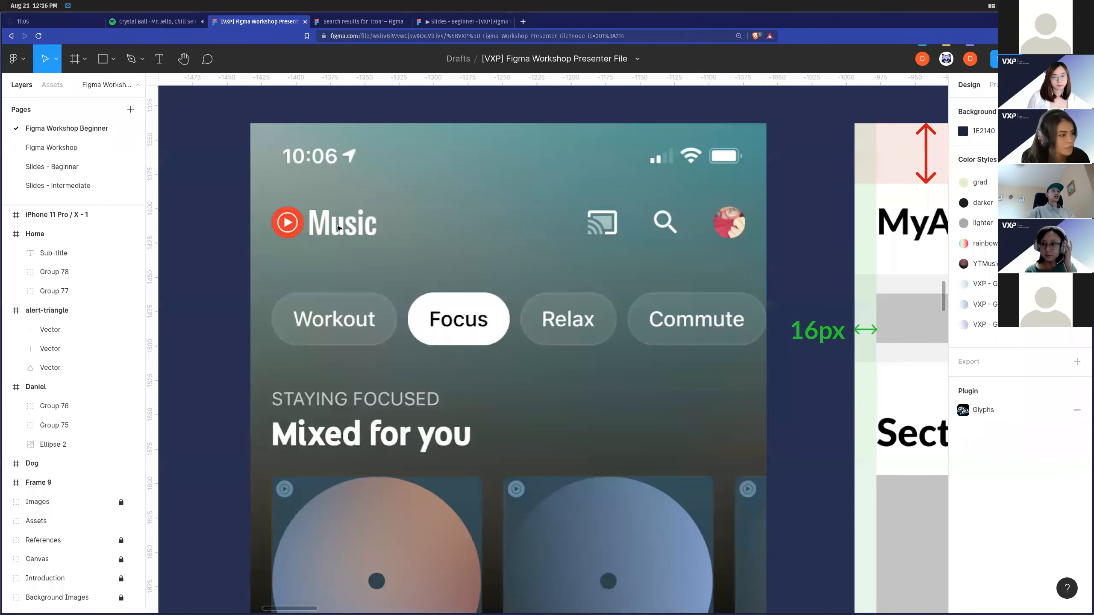
scroll(340, 231, "down", 2)
scroll(364, 230, "up", 4)
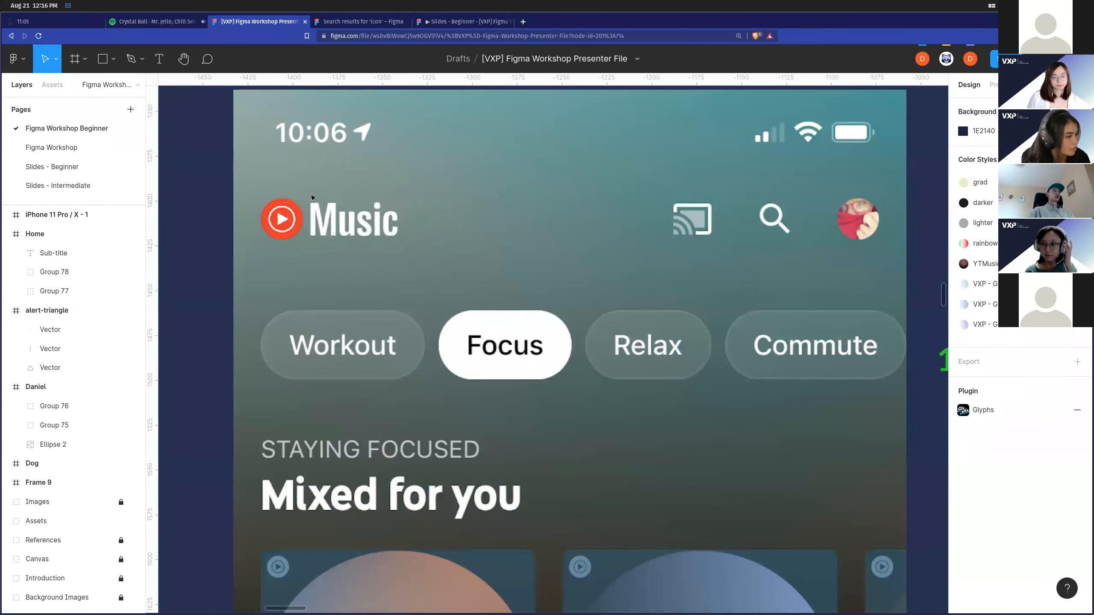
scroll(306, 207, "down", 3)
scroll(333, 205, "up", 1)
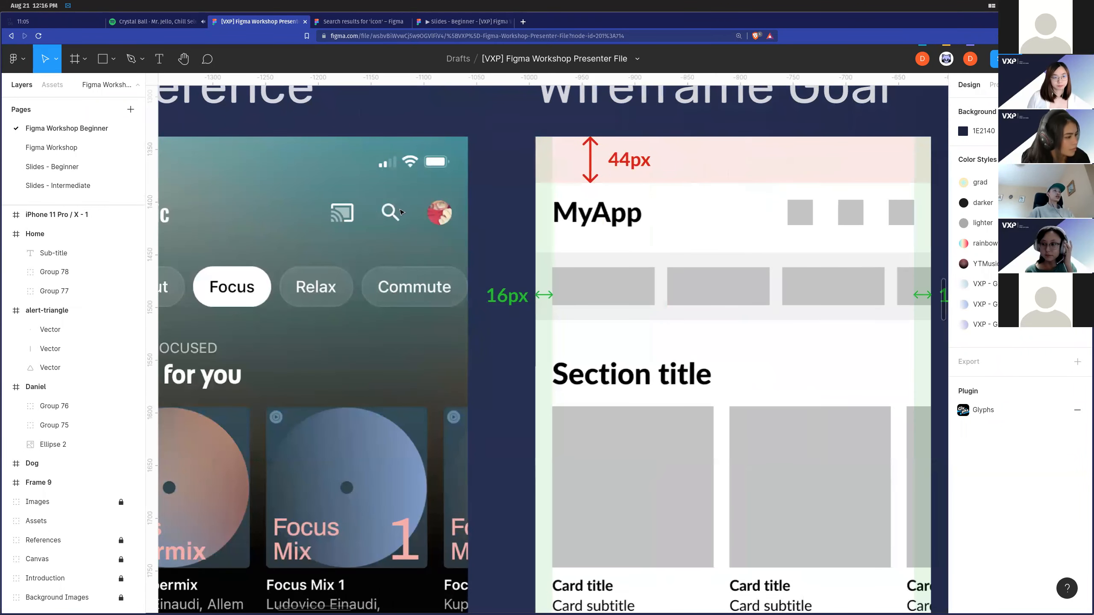
scroll(396, 211, "up", 3)
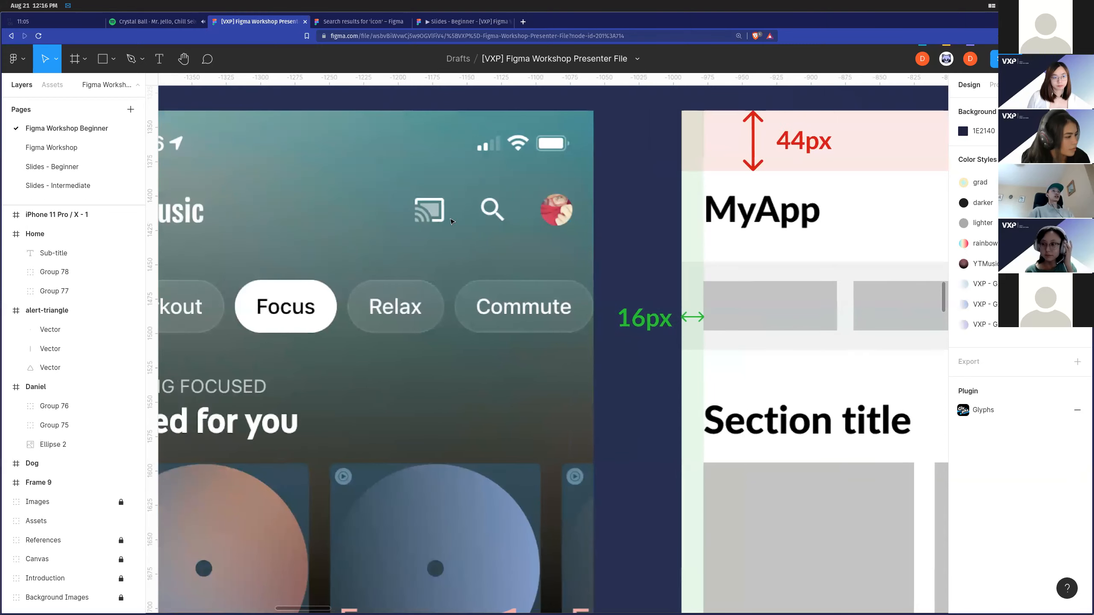
scroll(450, 224, "down", 2)
scroll(446, 242, "up", 1)
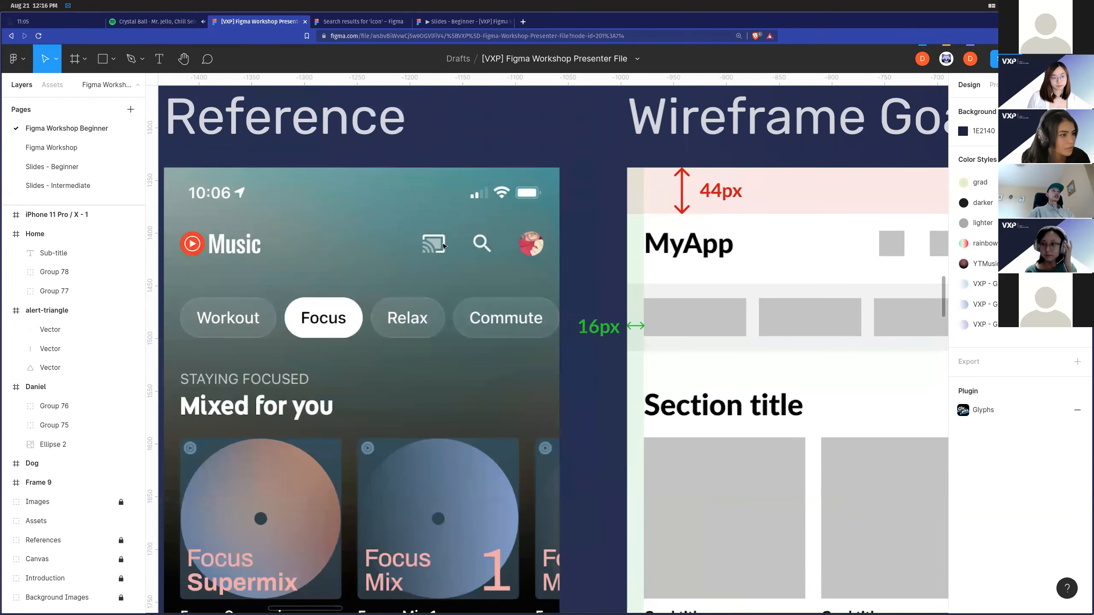
scroll(444, 246, "left", 2)
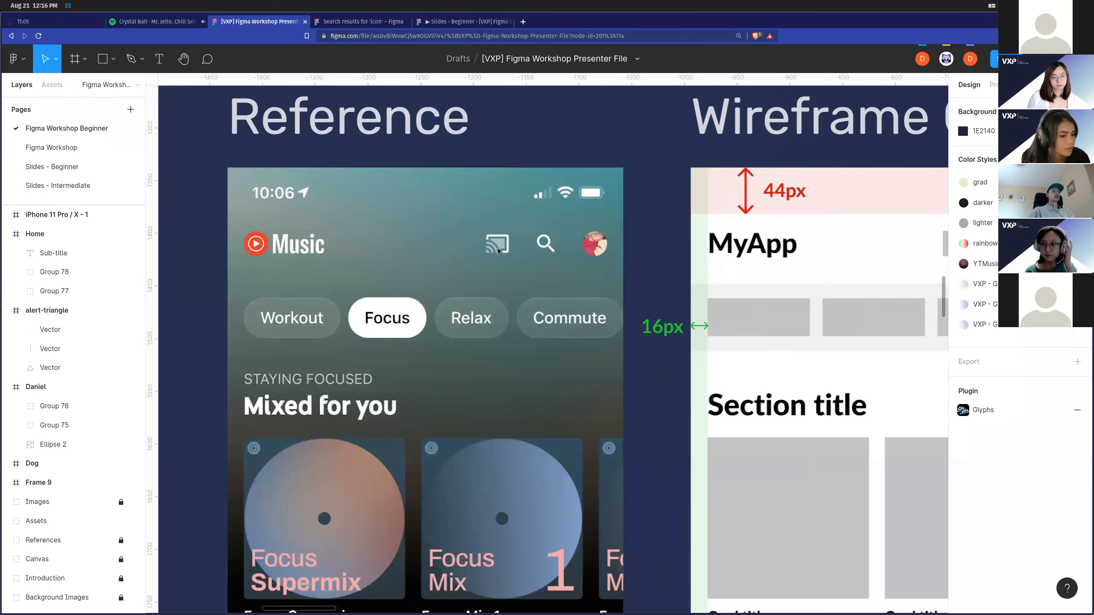
Add a bold 36-size header text "DanielMusic" above the Sub-title in the Home frame, aligned with the 16 px left margin.
scroll(506, 252, "right", 1)
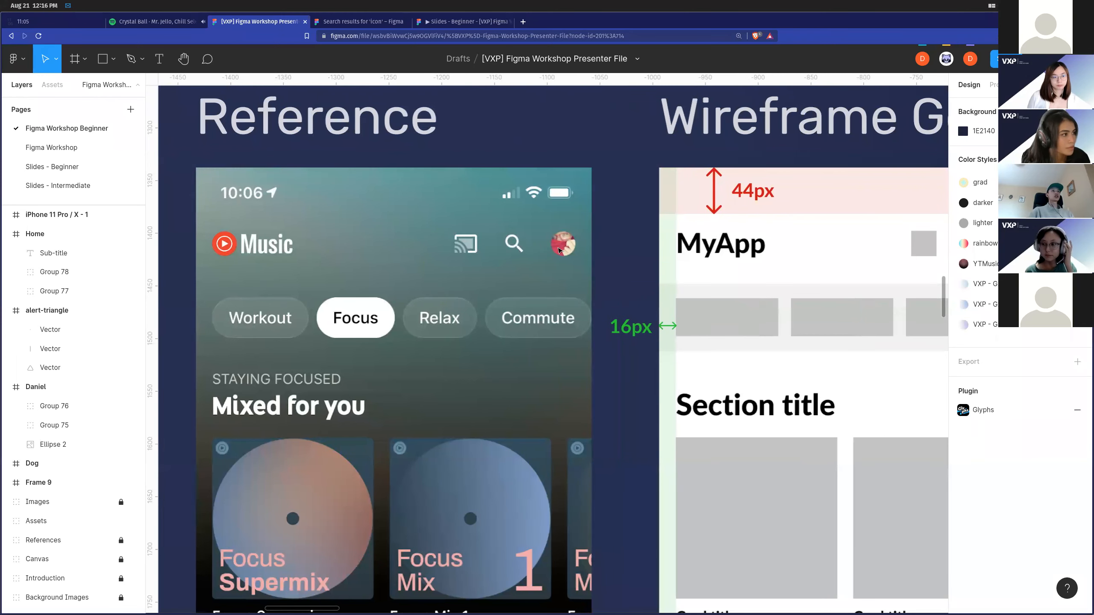
scroll(557, 253, "down", 3)
scroll(551, 253, "right", 3)
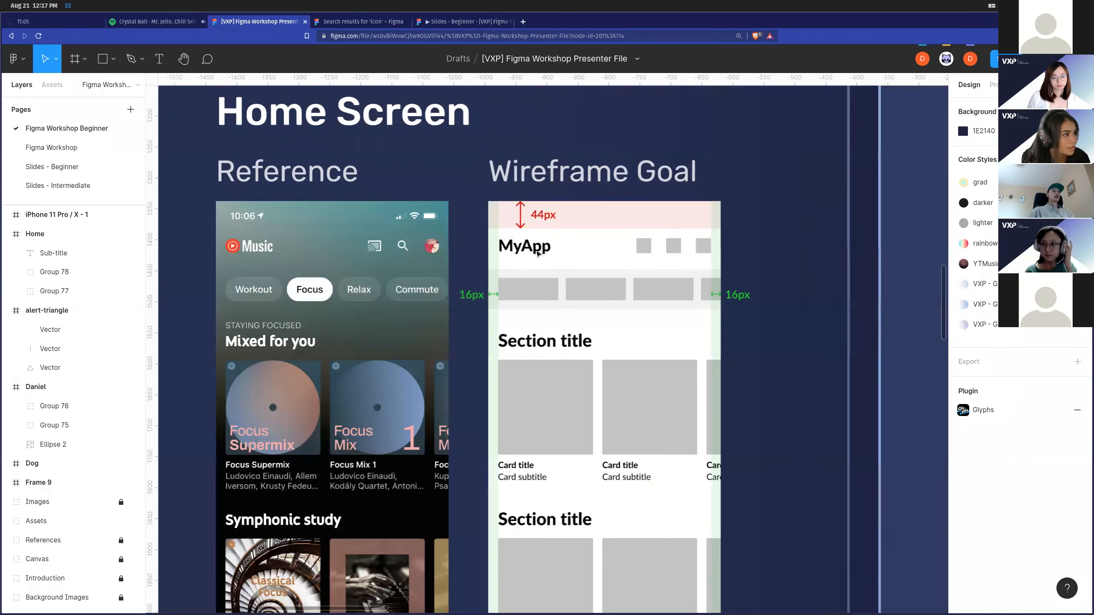
scroll(537, 253, "right", 10)
key("t")
left_click(538, 244)
scroll(605, 262, "up", 2)
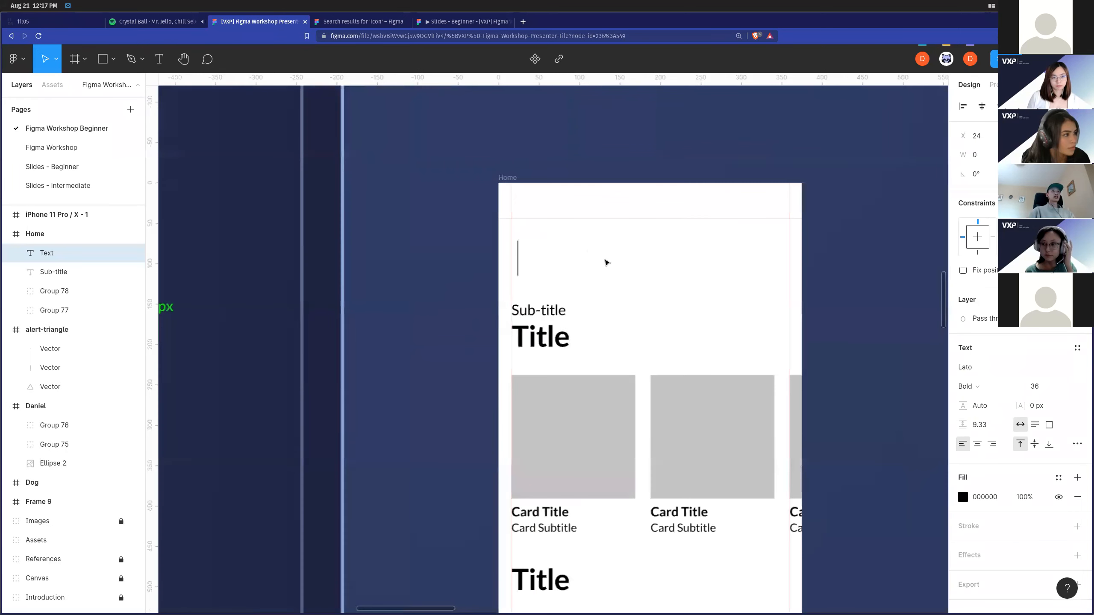
scroll(605, 262, "right", 2)
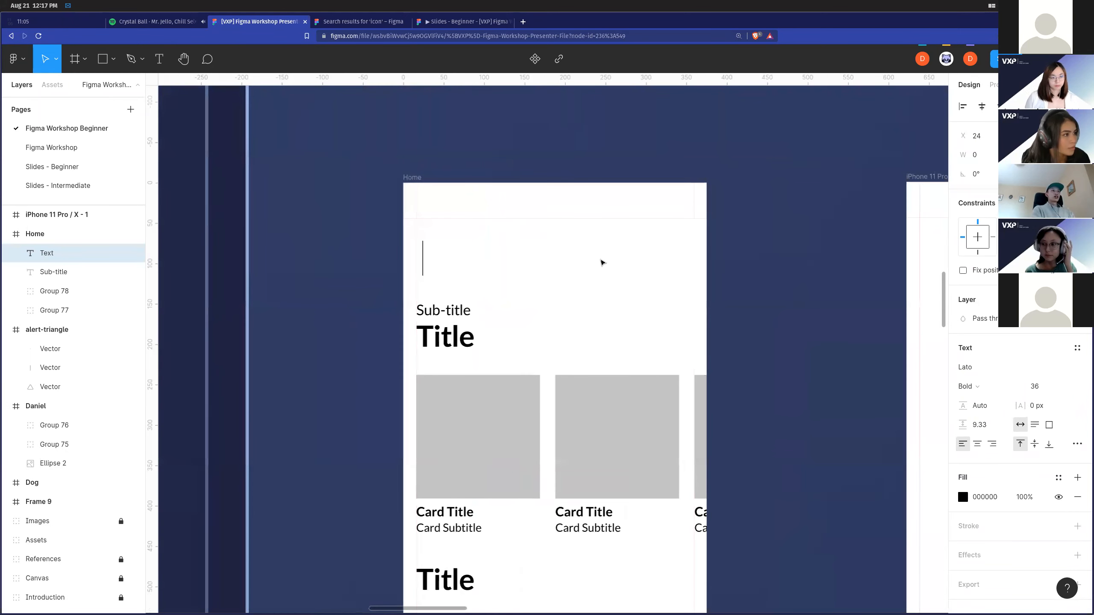
scroll(575, 294, "down", 3)
scroll(575, 295, "down", 4)
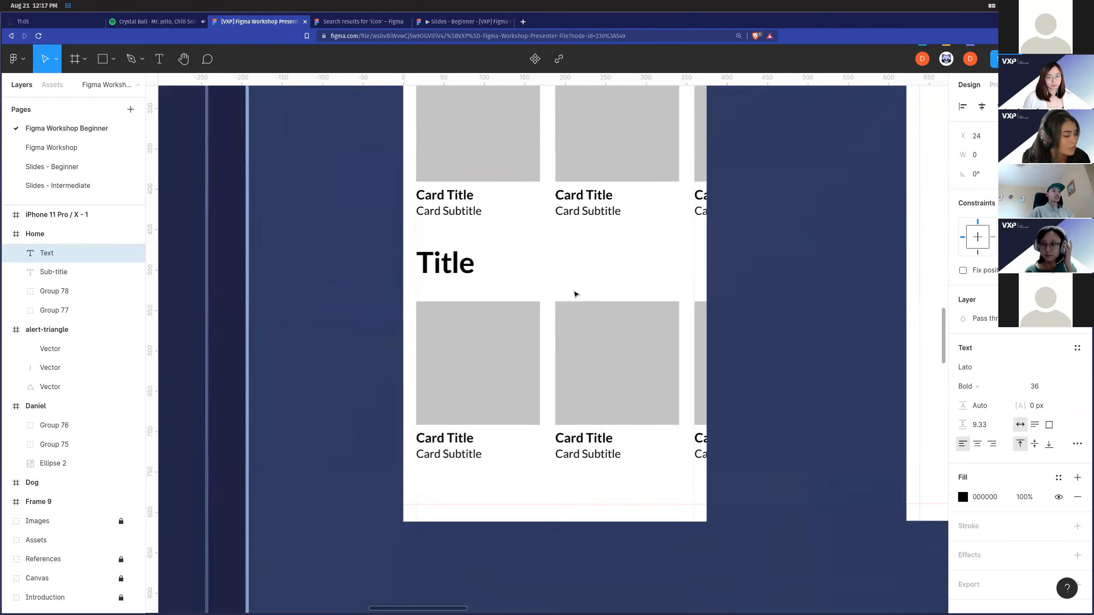
scroll(576, 295, "up", 7)
type("DanielMusic")
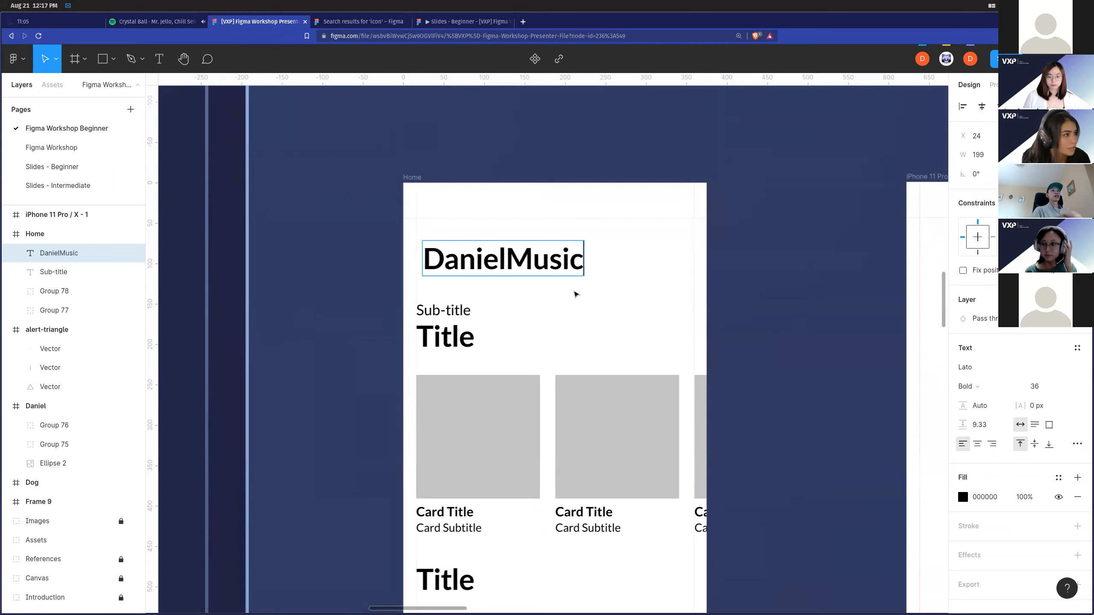
key("Escape")
left_click_drag(519, 270, 513, 267)
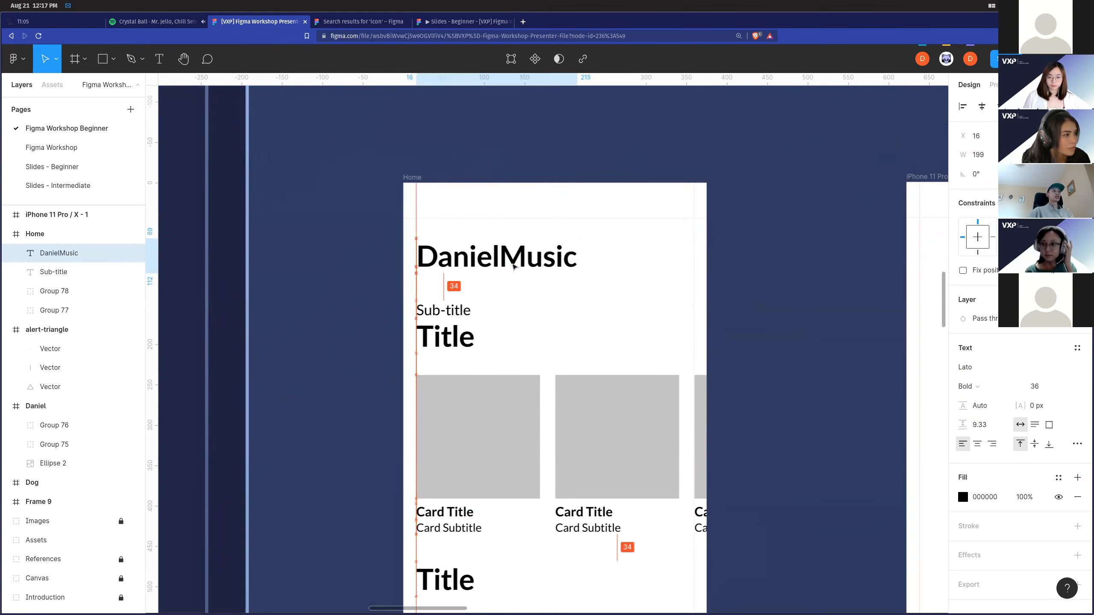
Change the header text to "DanicaMusic" and raise it to about 60 px below the Home frame's upper edge.
double_click(512, 260)
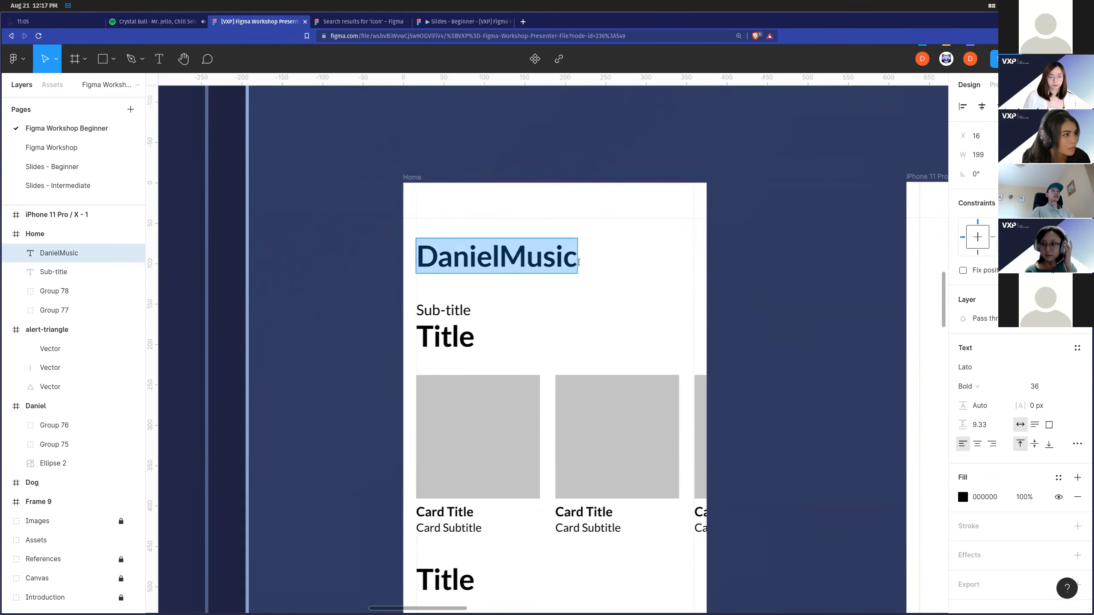
type("DanicaMusic")
key("Escape")
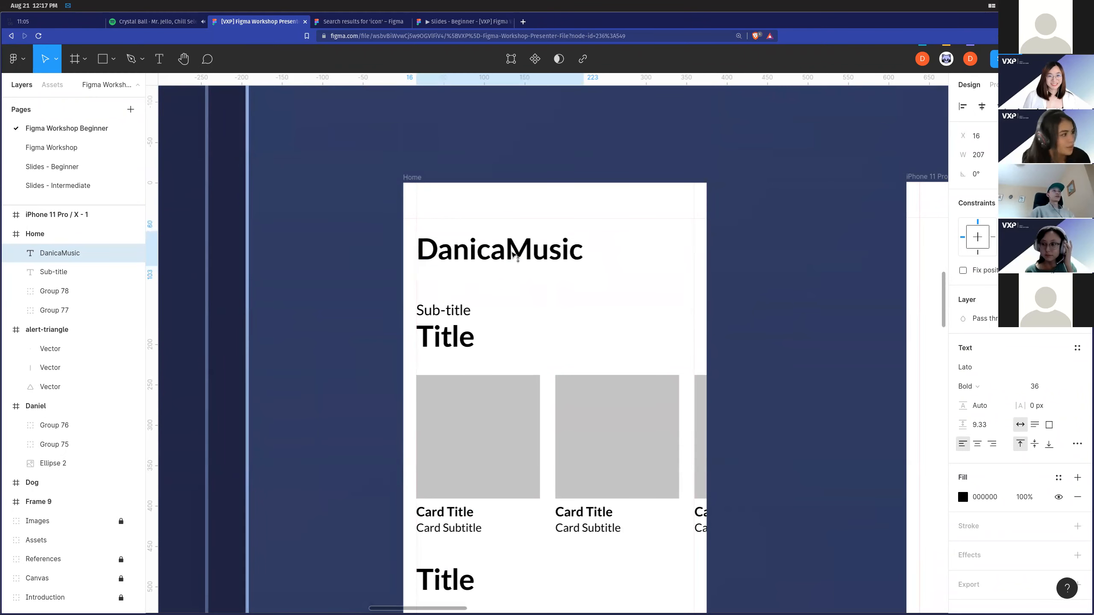
scroll(536, 283, "left", 3)
left_click_drag(544, 259, 545, 259)
left_click(592, 284)
left_click(590, 256)
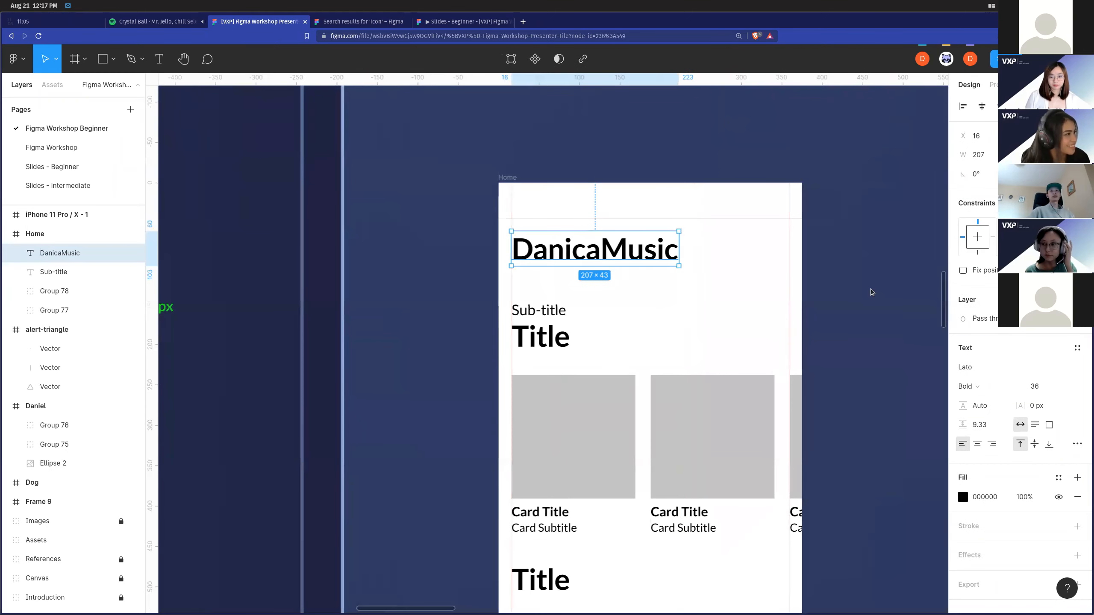
Set the DanicaMusic header's font size to 24, in proportion to the MyApp title of the Wireframe Goal.
scroll(539, 321, "down", 3)
scroll(538, 335, "left", 7)
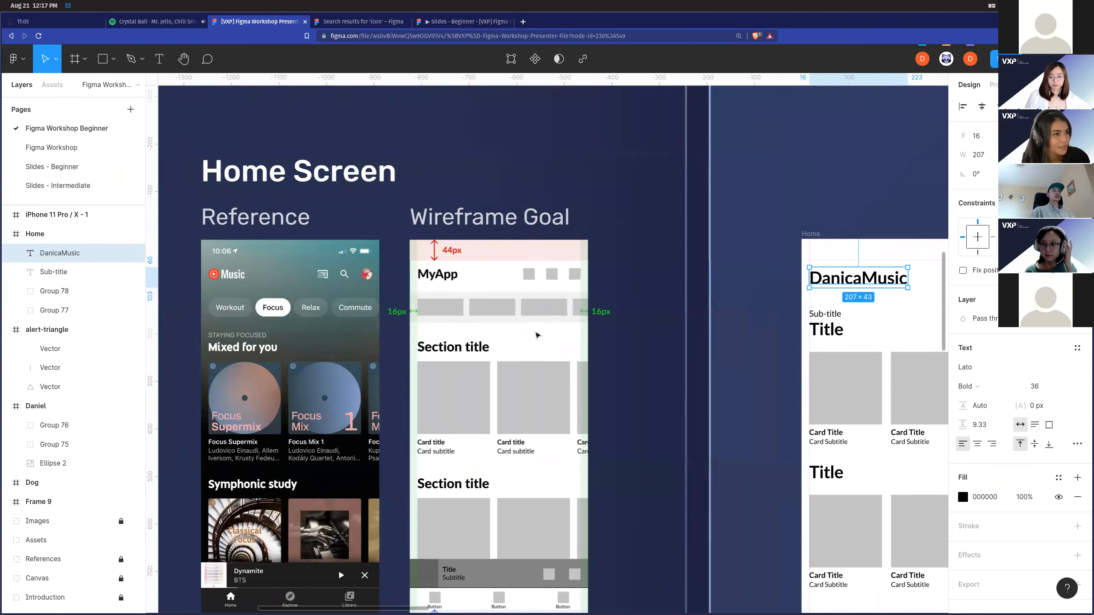
scroll(536, 335, "right", 1)
scroll(806, 296, "left", 2)
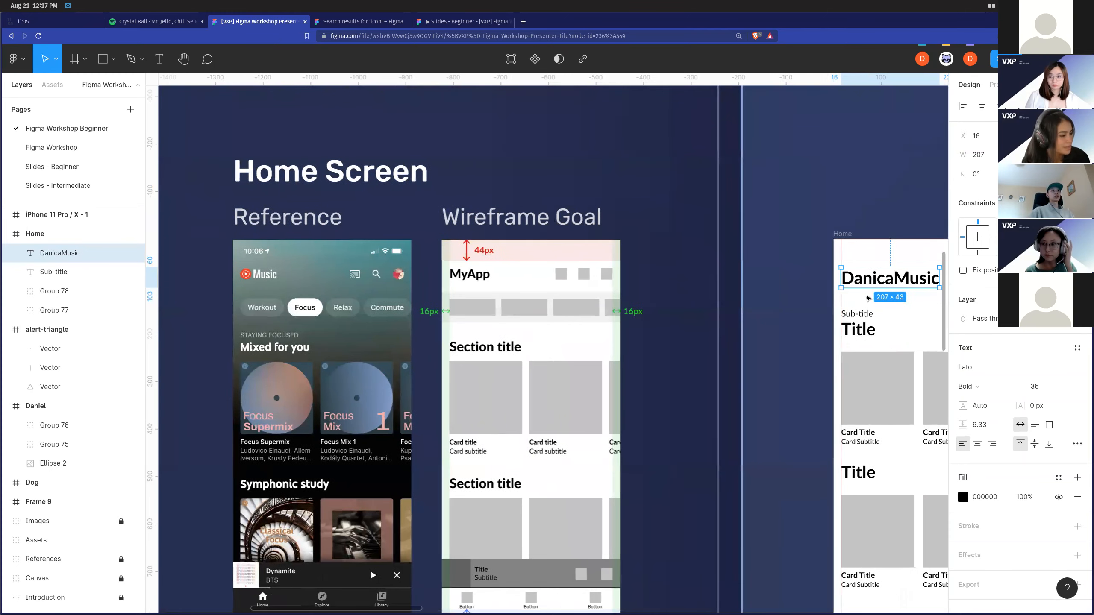
scroll(867, 297, "up", 2)
scroll(842, 293, "right", 3)
scroll(764, 281, "up", 1)
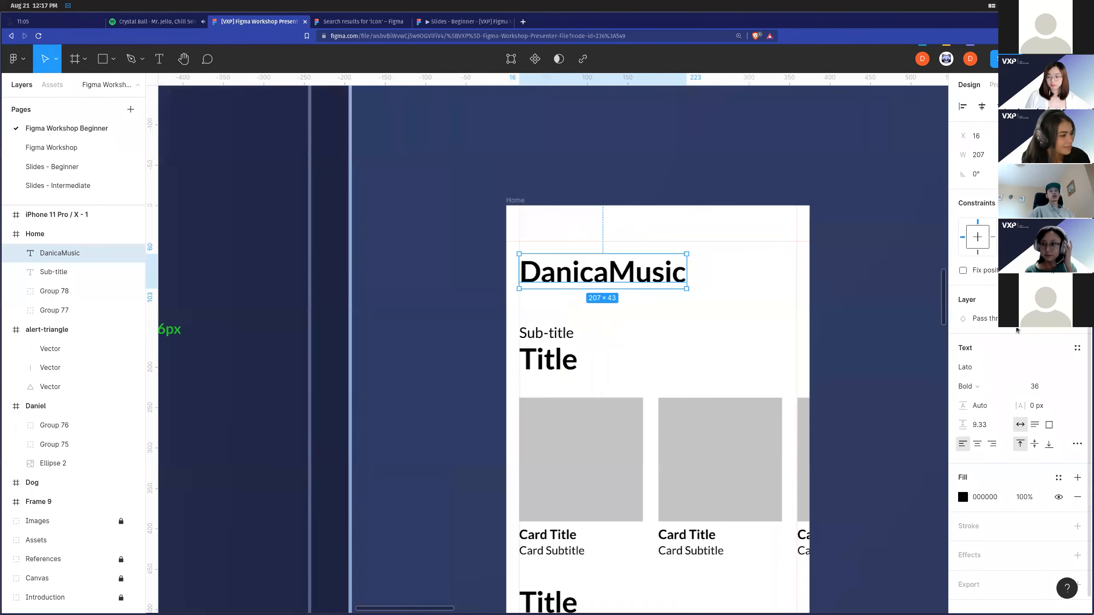
scroll(842, 347, "down", 4)
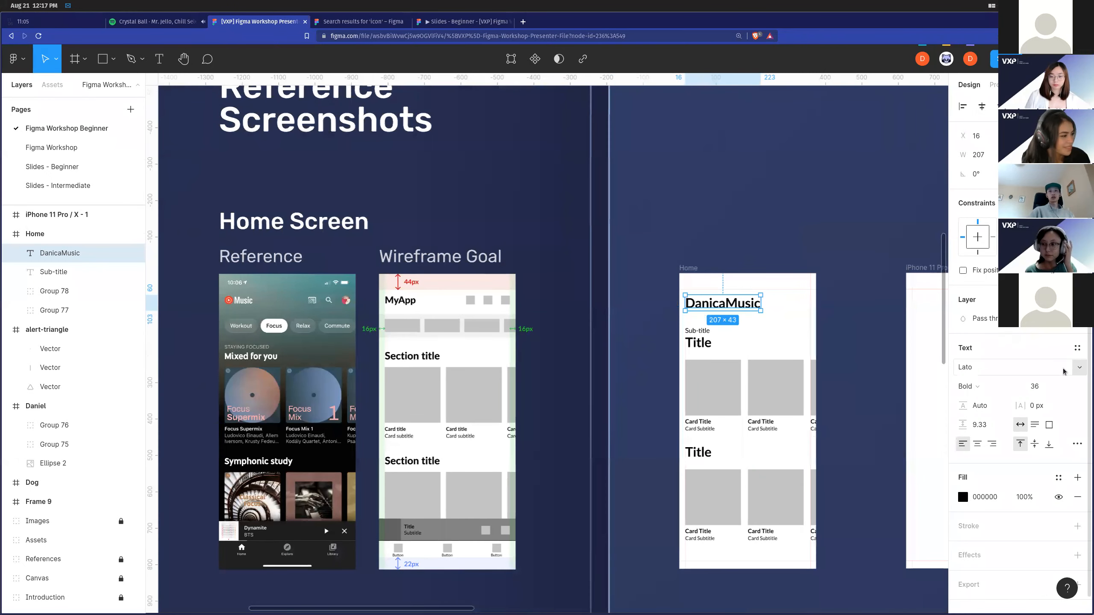
left_click(1066, 387)
left_click(1065, 373)
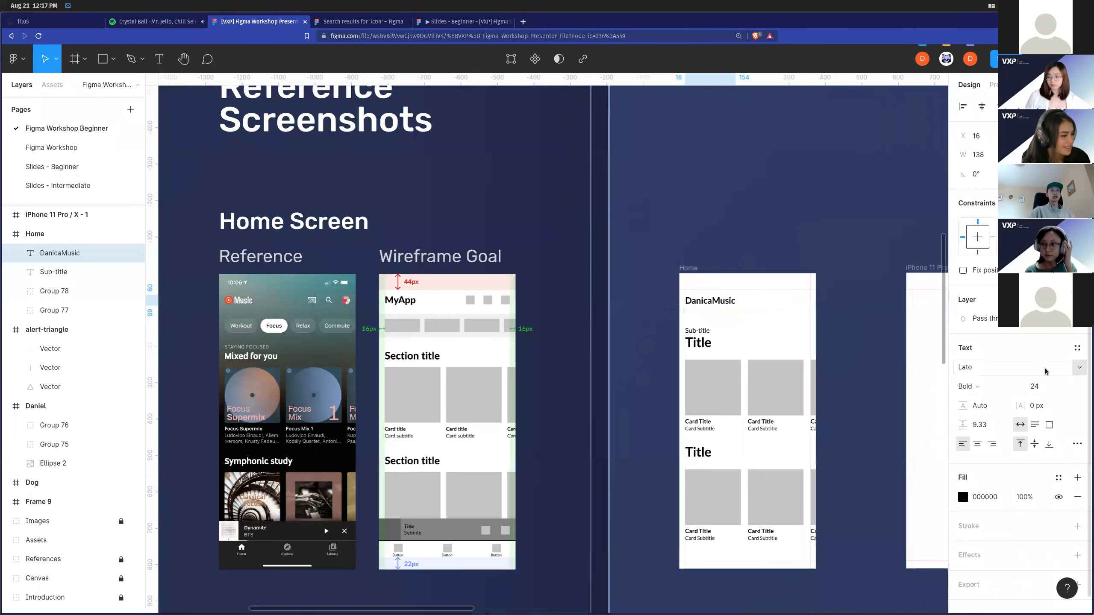
left_click(674, 320)
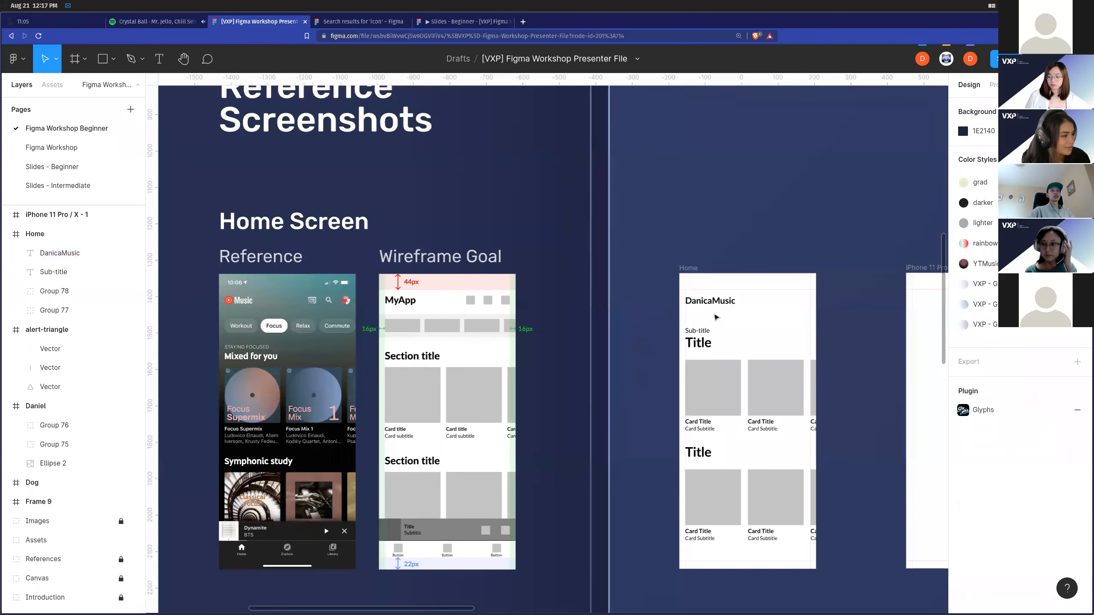
left_click(710, 301)
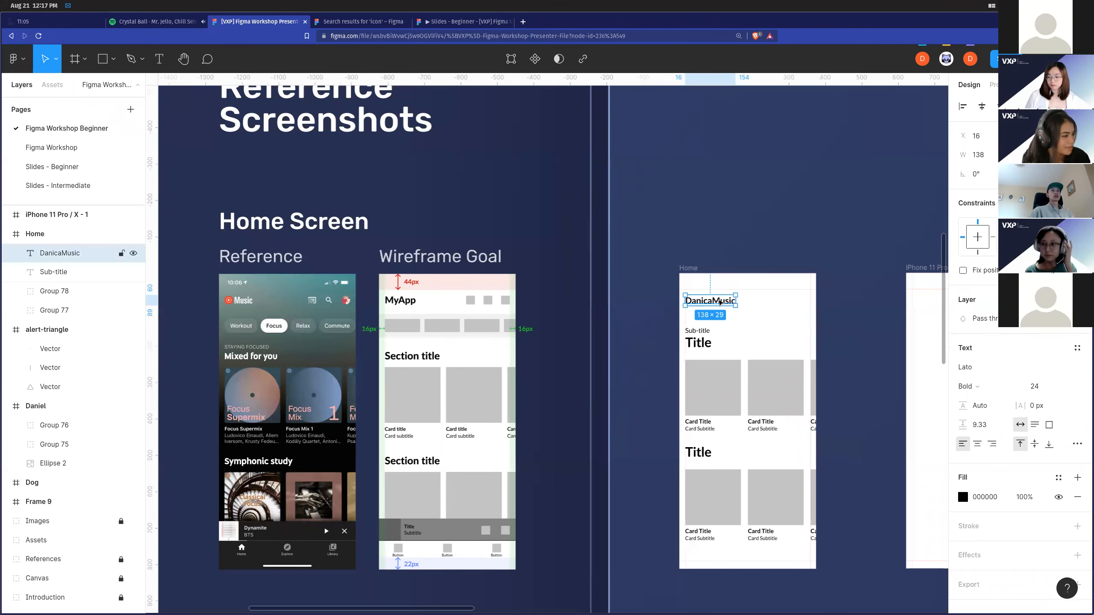
left_click(773, 313)
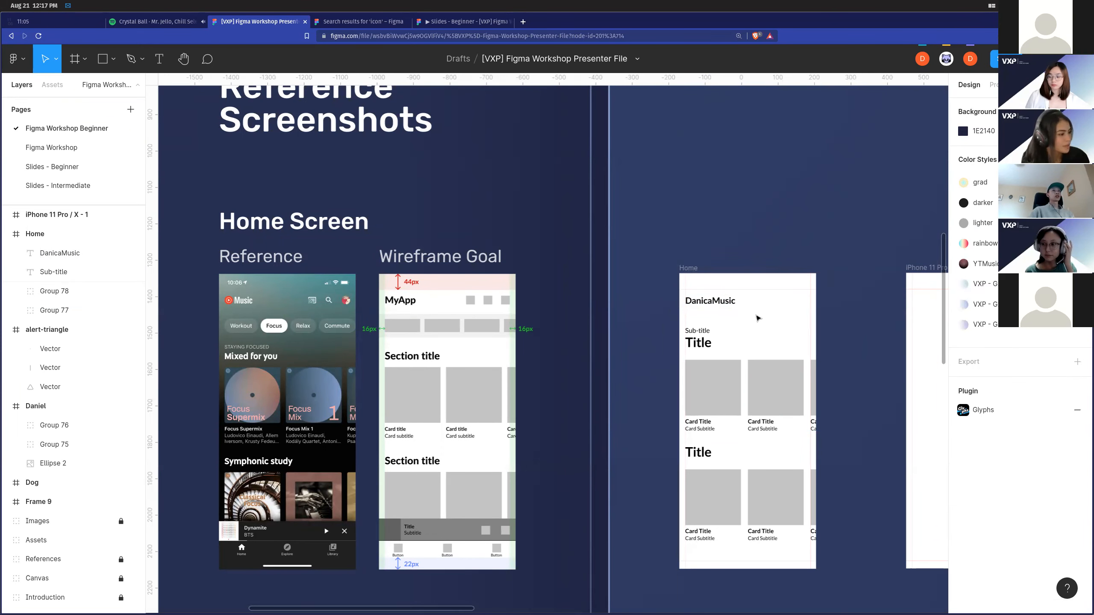
Draw a 22 × 22 px icon placeholder square beside the DanicaMusic header, modelled on the Wireframe Goal's header icons.
scroll(761, 313, "up", 3)
key("r")
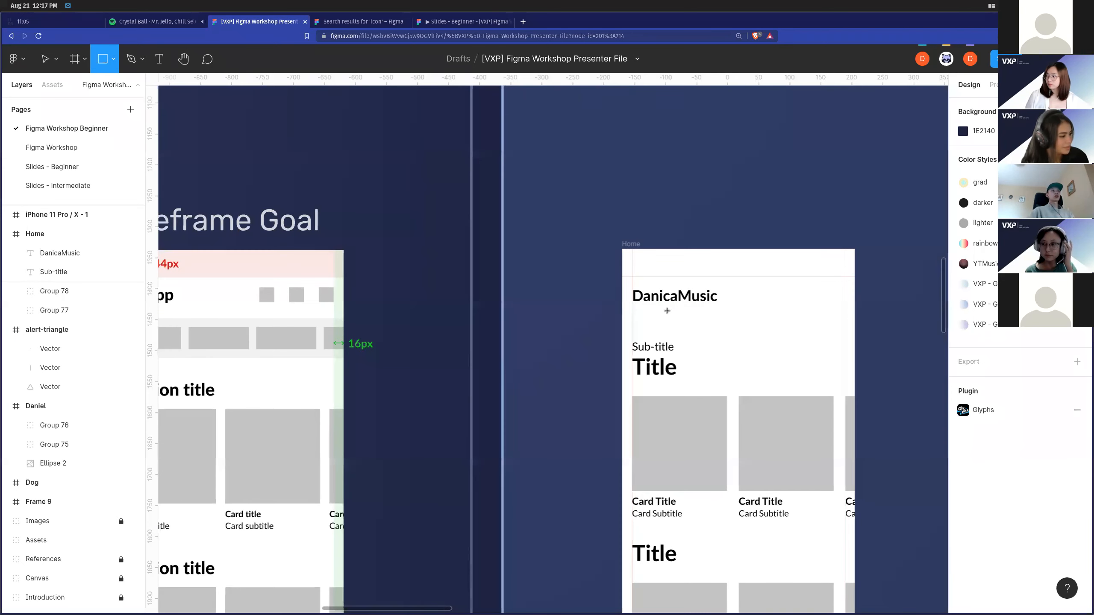
scroll(667, 311, "down", 3)
scroll(383, 309, "up", 4)
scroll(383, 309, "down", 4)
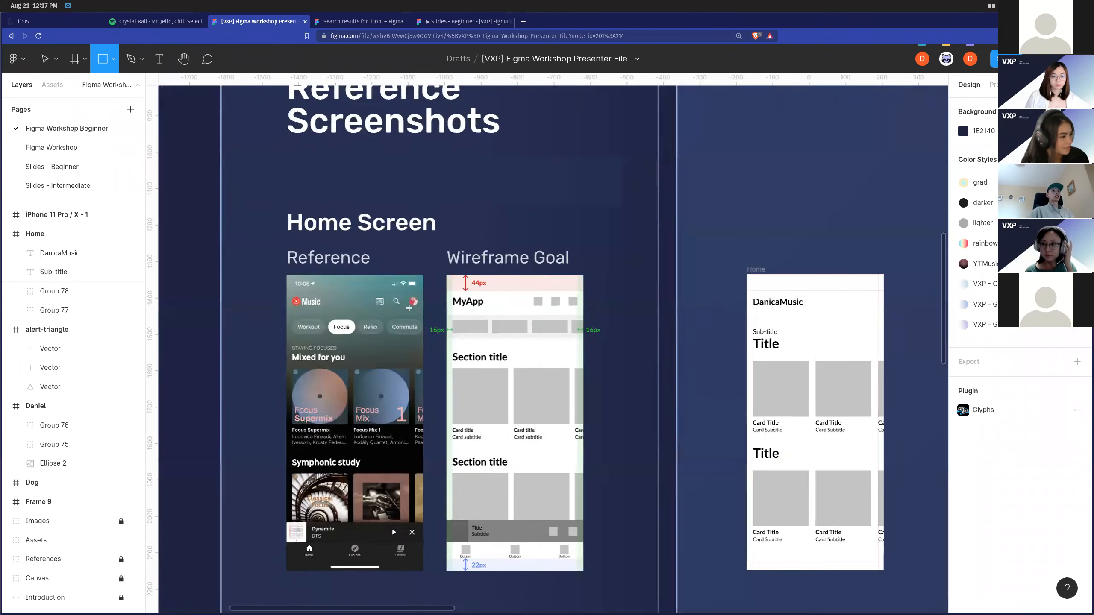
scroll(691, 298, "up", 5)
mouse_move(677, 264)
left_mouse_down()
mouse_move(700, 287)
mouse_move(692, 283)
left_mouse_up()
scroll(715, 293, "up", 3)
scroll(692, 283, "right", 3)
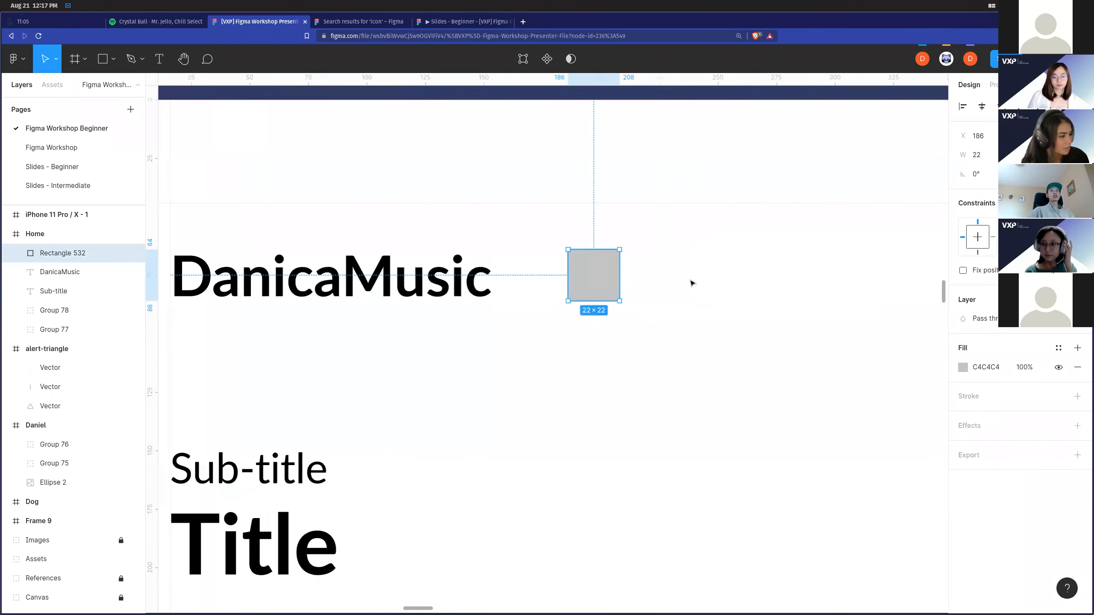
left_click(690, 283)
left_click(605, 271)
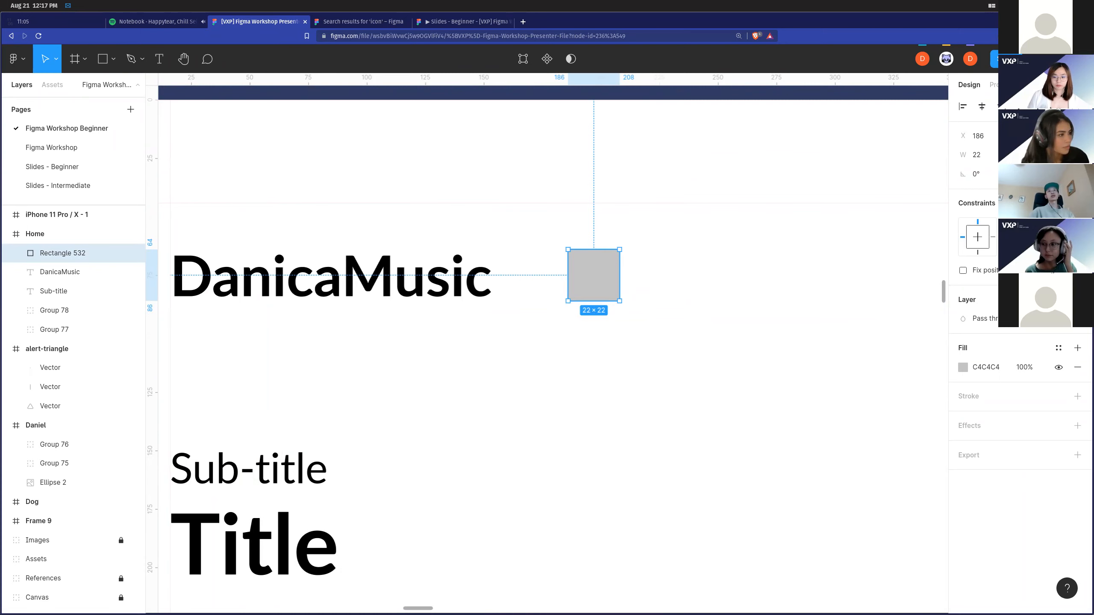
Duplicate the placeholder square to X 230, stretch the copy to 22 × 27 px, and undo a further enlargement.
left_click_drag(597, 271, 707, 313, "alt")
left_click(711, 314)
left_click(708, 304)
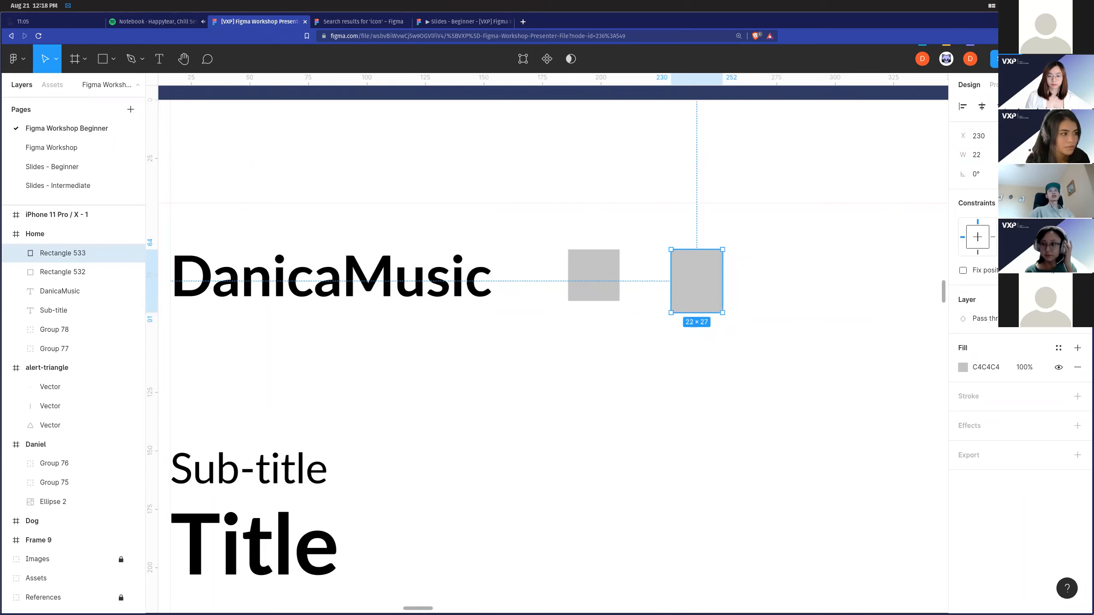
left_click_drag(723, 314, 760, 358)
key("ctrl+z")
left_click(786, 320)
left_click(717, 286)
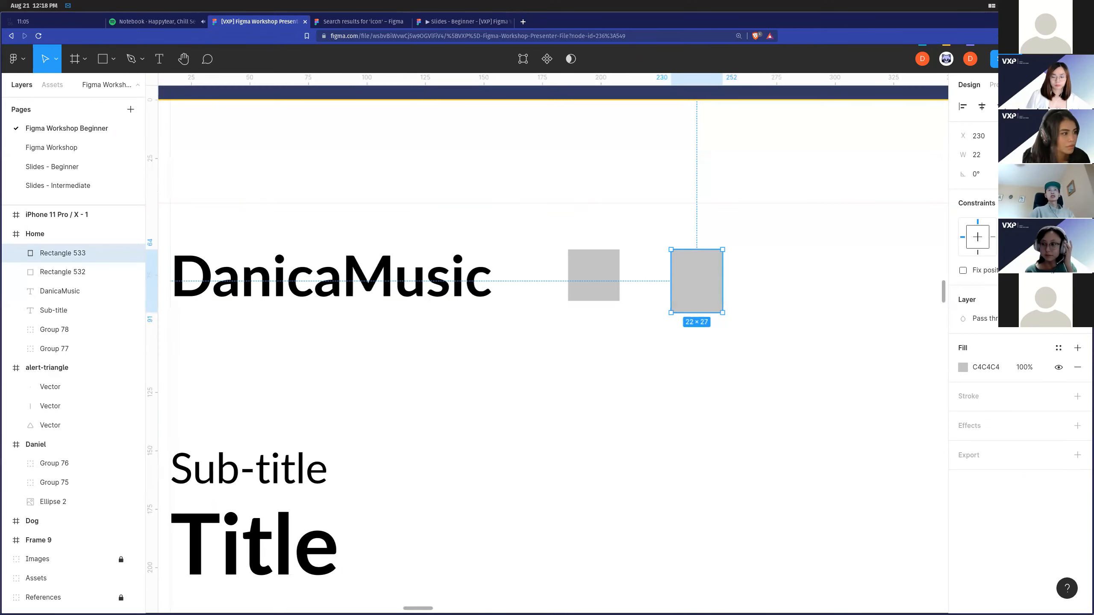
Increase the stretched copy's width to 30 px with its proportions constrained.
key("Up")
key("Up")
key("Up")
key("Up")
key("Up")
key("Up")
key("Up")
key("Up")
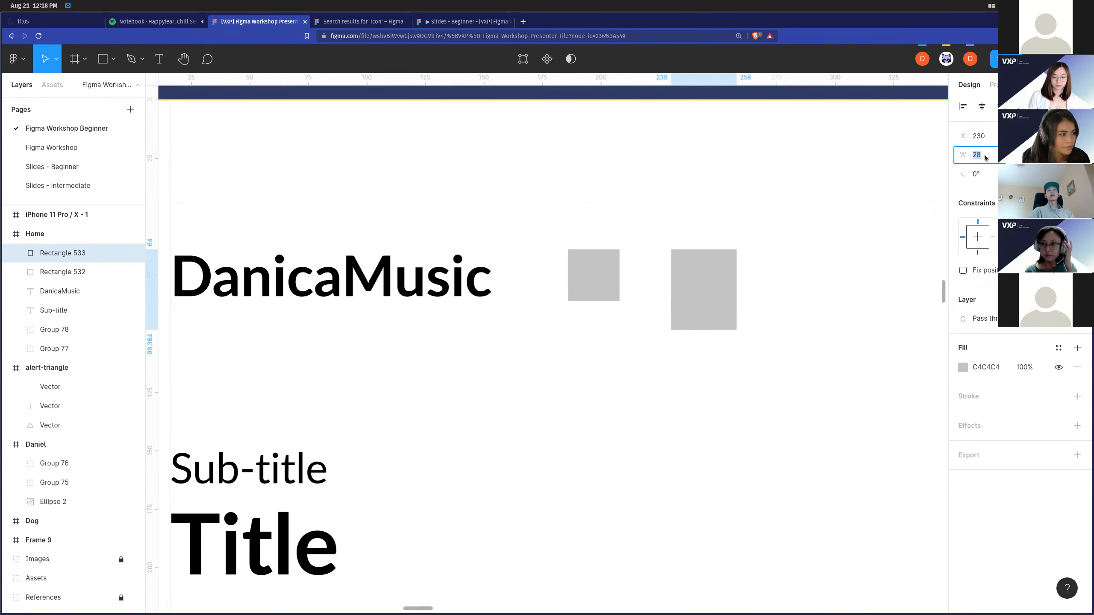
left_click(836, 289)
left_click(728, 287)
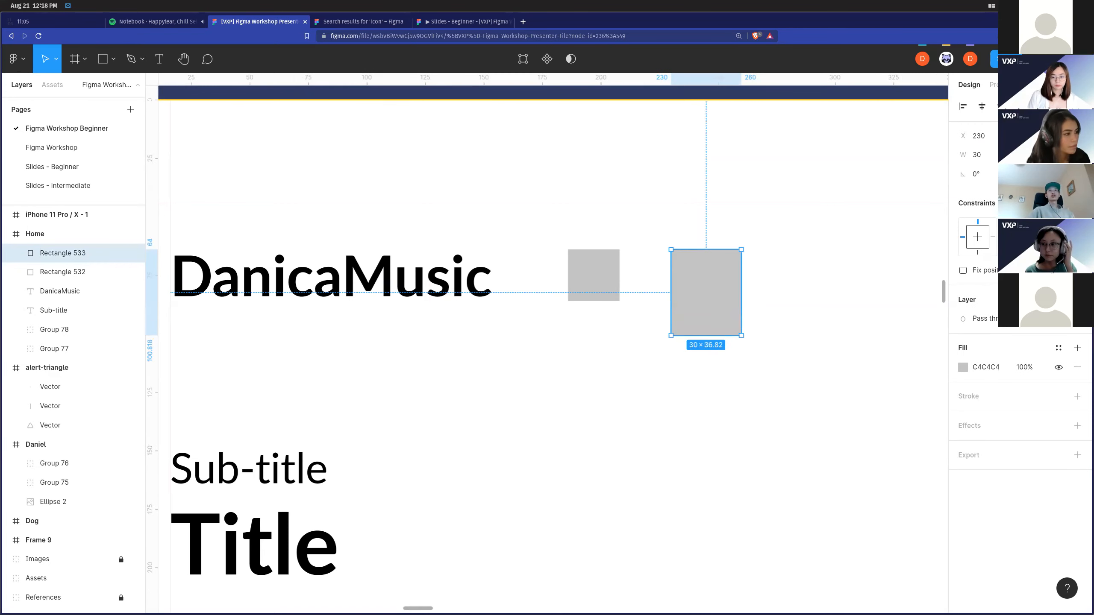
Reduce the copy's width to 25 px, try a width of 500 px, and undo that last change.
left_click(983, 161)
key("Down")
key("Down")
key("Down")
key("Down")
key("Down")
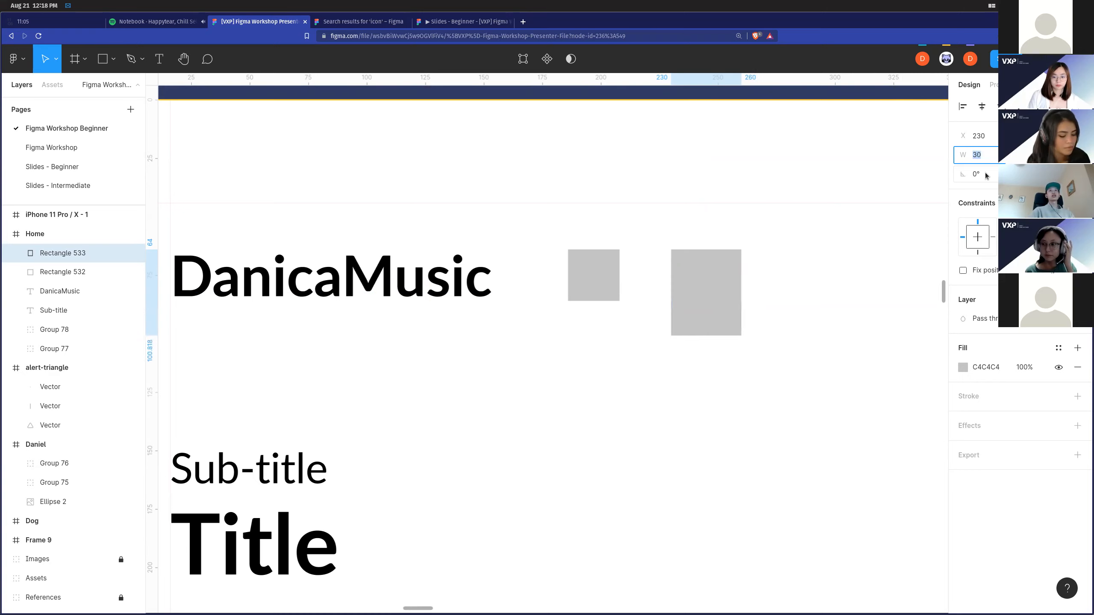
type("50")
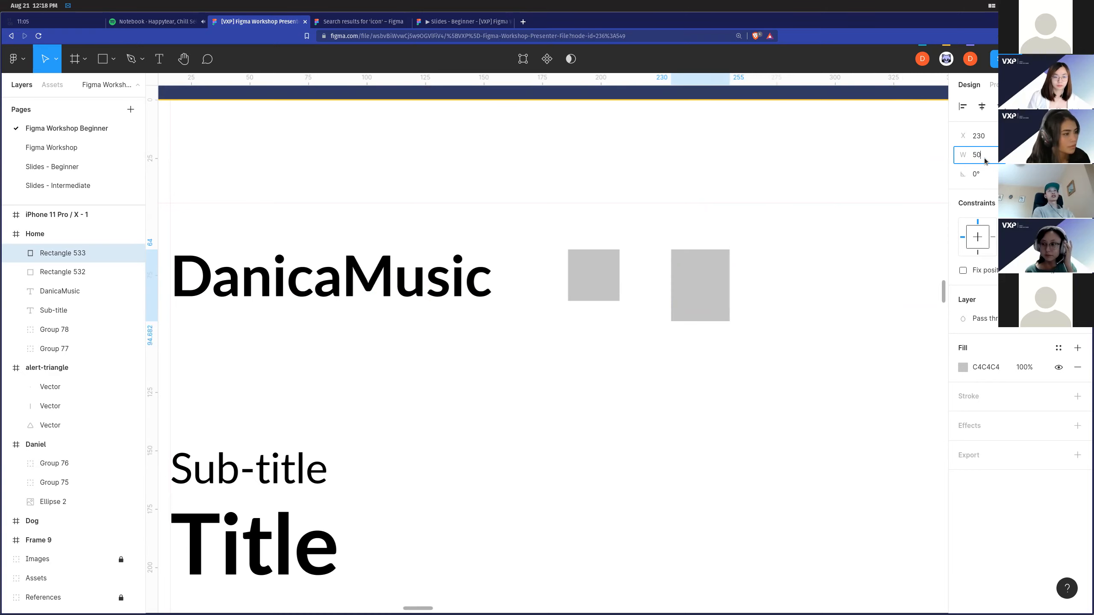
type("0")
key("Return")
scroll(842, 342, "down", 5)
scroll(775, 401, "down", 2)
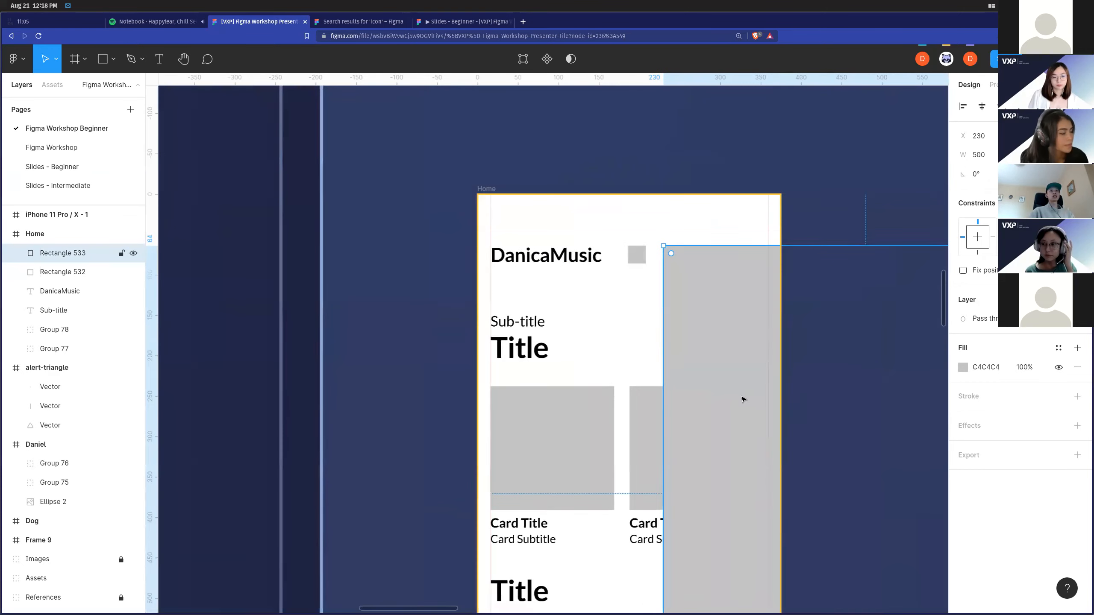
key("ctrl+z")
scroll(675, 255, "up", 4)
Raise the copy's width to 34 px with its proportions constrained, and delete the copy.
left_click(982, 155)
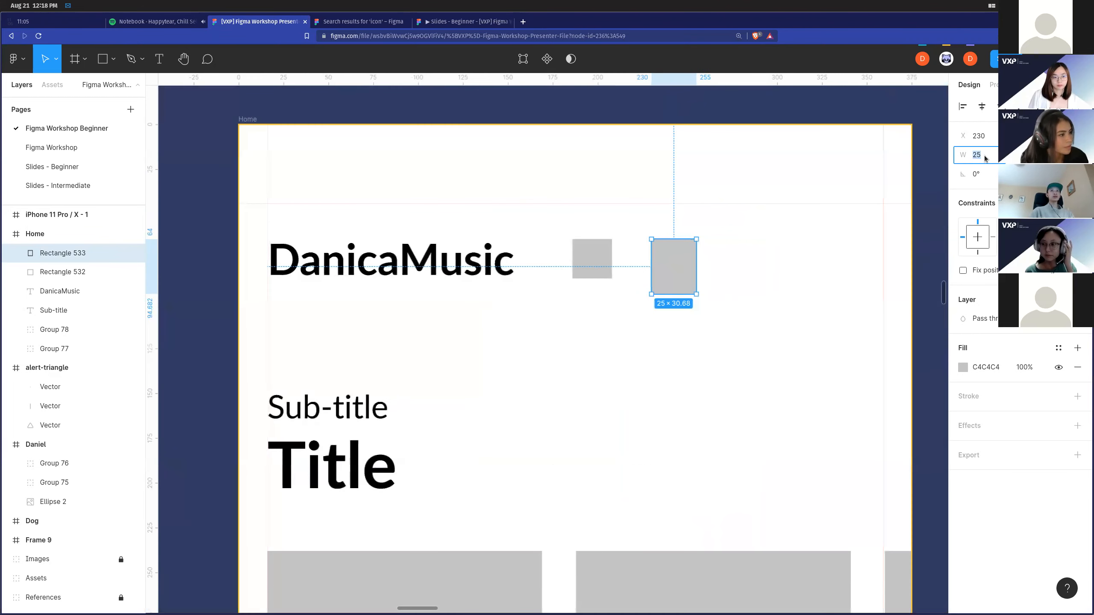
key("Up")
key("Up")
key("Up")
key("Up")
key("Up")
key("Up")
key("Up")
key("Up")
key("Up")
left_click(716, 305)
left_click(686, 283)
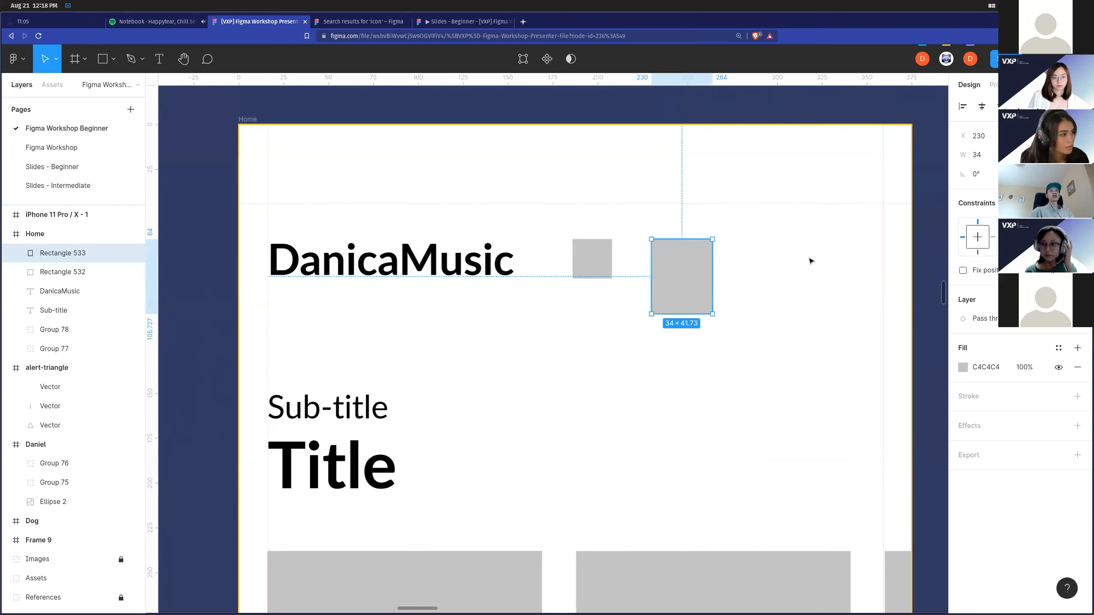
scroll(698, 272, "up", 3)
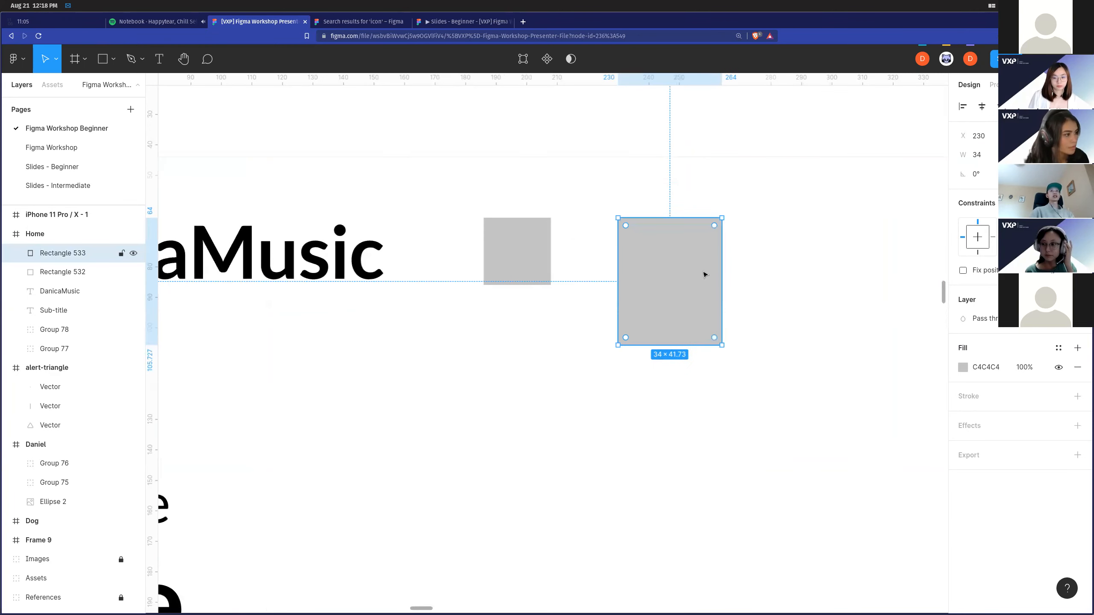
key("Delete")
Move the remaining 22 px square farther from the header text and duplicate it into a row of three with 8 px gaps.
left_click_drag(535, 255, 738, 257)
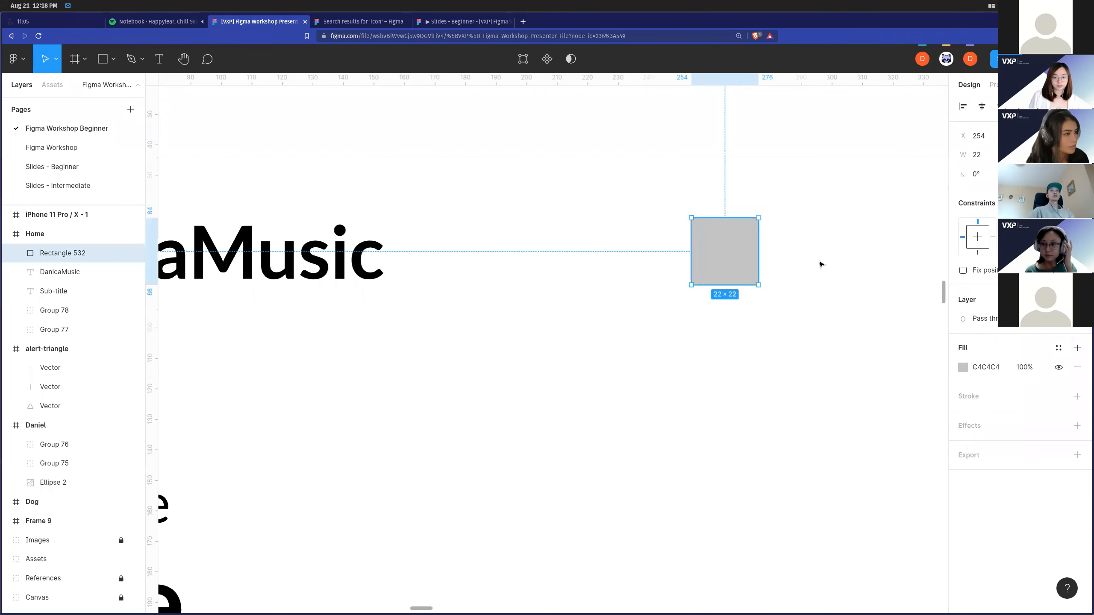
scroll(739, 257, "right", 3)
scroll(750, 267, "down", 2)
left_click_drag(633, 255, 774, 257, "alt")
Shift all three placeholder squares together so the last one sits flush with the Home frame's right margin guide.
left_click_drag(773, 330, 648, 240)
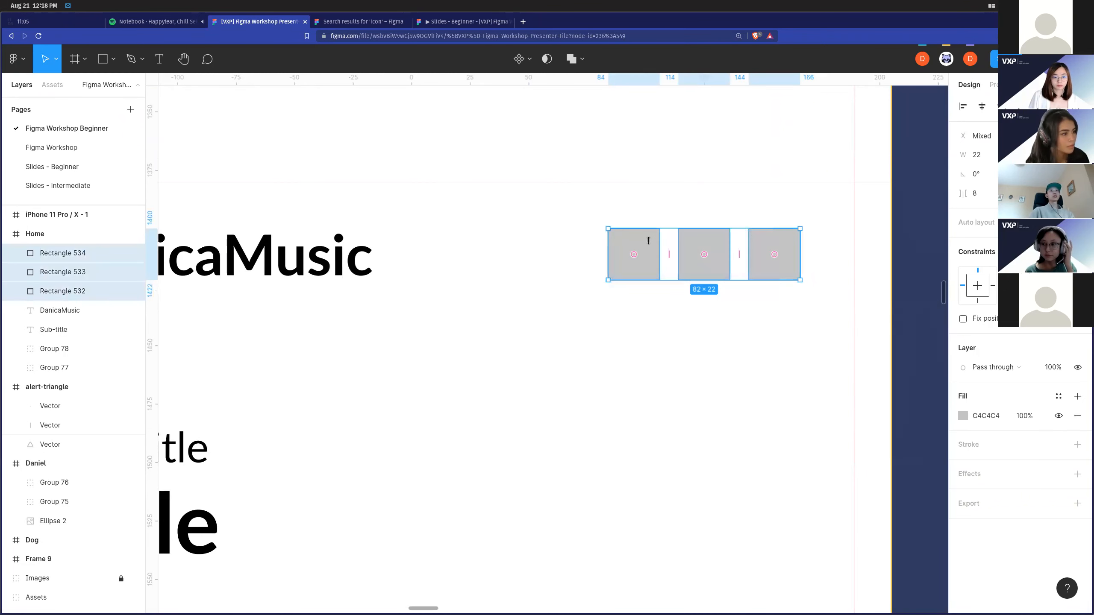
scroll(745, 261, "down", 5, "ctrl")
scroll(749, 261, "up", 5, "ctrl")
left_click_drag(767, 264, 810, 264)
left_click(795, 326)
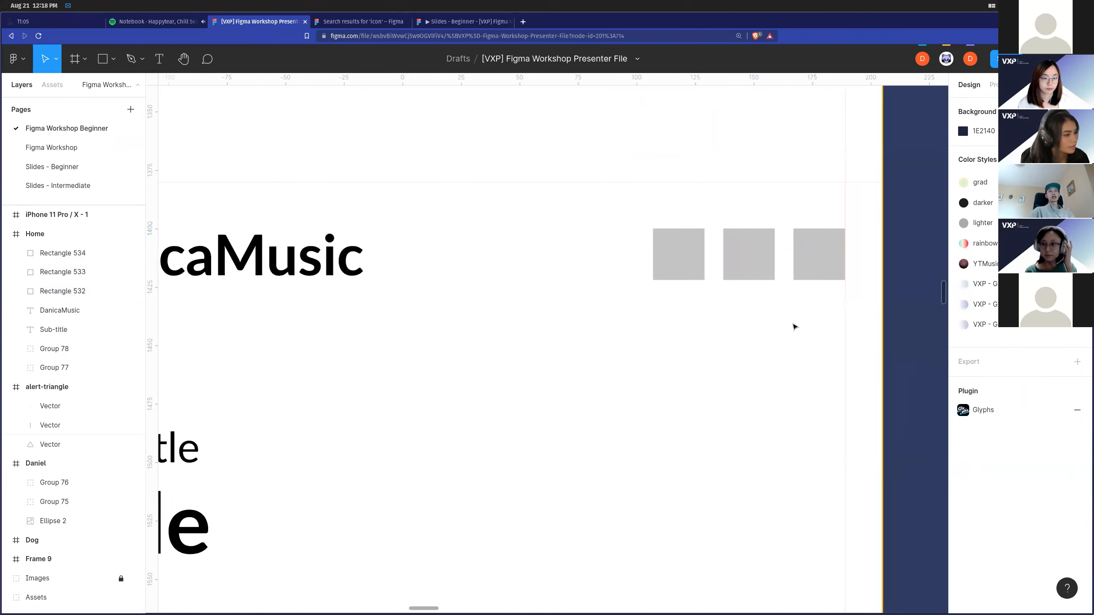
Examine the Home frame's header row, checking the spacing and margin alignment of the three placeholder squares beside DanicaMusic.
scroll(795, 327, "right", 4)
scroll(714, 313, "up", 2, "ctrl")
scroll(694, 318, "down", 1, "ctrl")
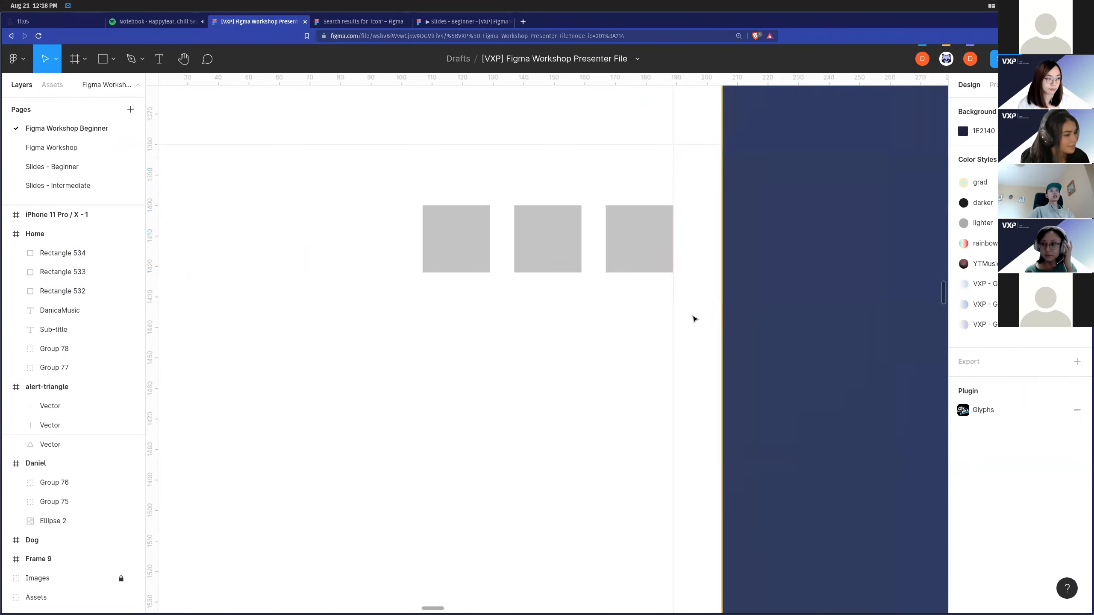
scroll(689, 315, "up", 1)
scroll(685, 315, "down", 1, "ctrl")
scroll(685, 315, "down", 2)
scroll(685, 314, "down", 2, "ctrl")
scroll(684, 313, "down", 3)
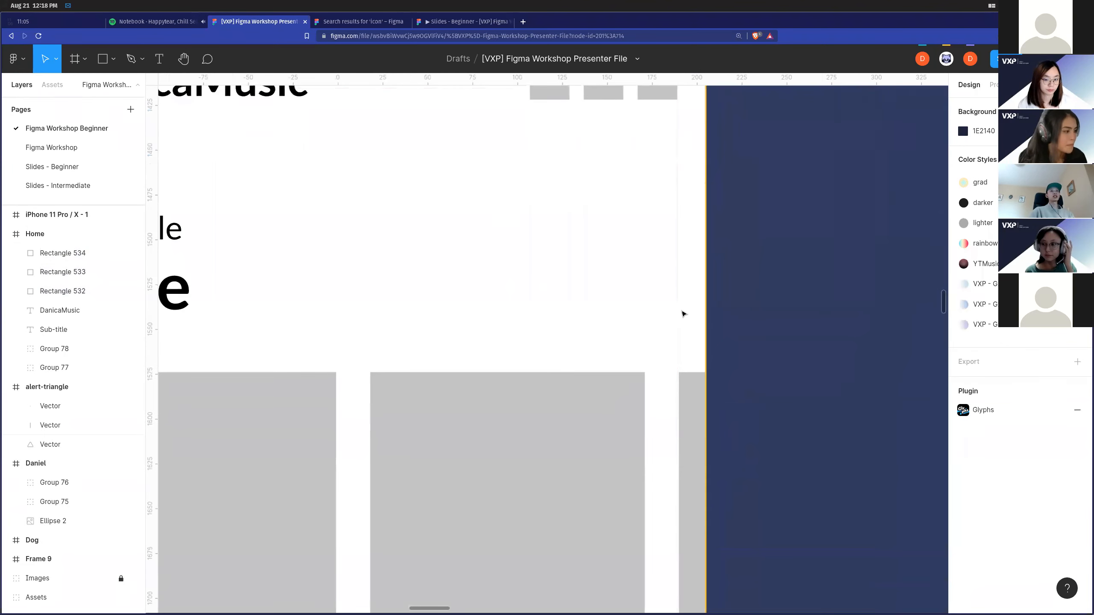
scroll(672, 314, "down", 2, "ctrl")
scroll(672, 314, "up", 3)
scroll(740, 275, "up", 1, "ctrl")
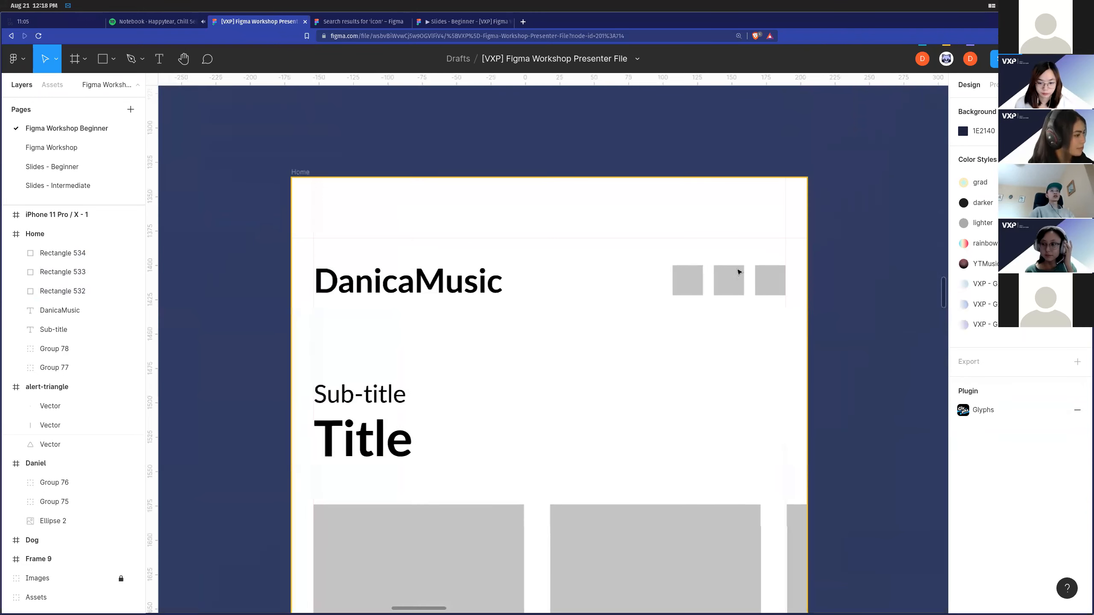
scroll(625, 350, "down", 1)
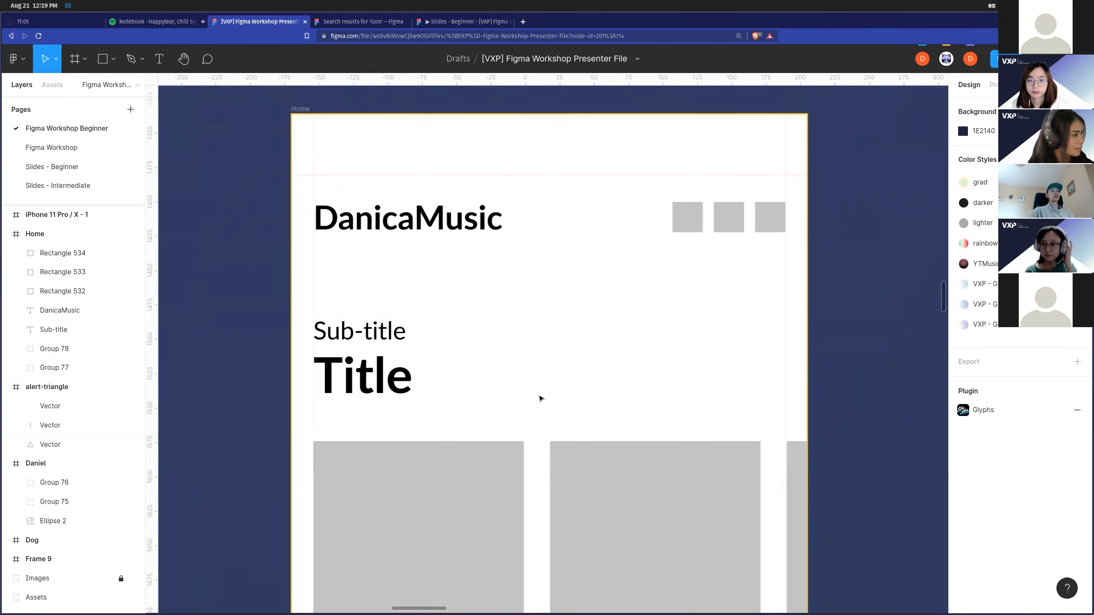
Compare the Home frame with the Reference and Wireframe Goal, examining the row of category chips beneath the header.
scroll(459, 366, "right", 2)
scroll(459, 366, "down", 2)
scroll(460, 367, "down", 2)
scroll(459, 366, "left", 4)
scroll(479, 366, "down", 2)
scroll(489, 368, "up", 2)
scroll(486, 367, "left", 5)
scroll(477, 364, "down", 2)
scroll(452, 358, "left", 3)
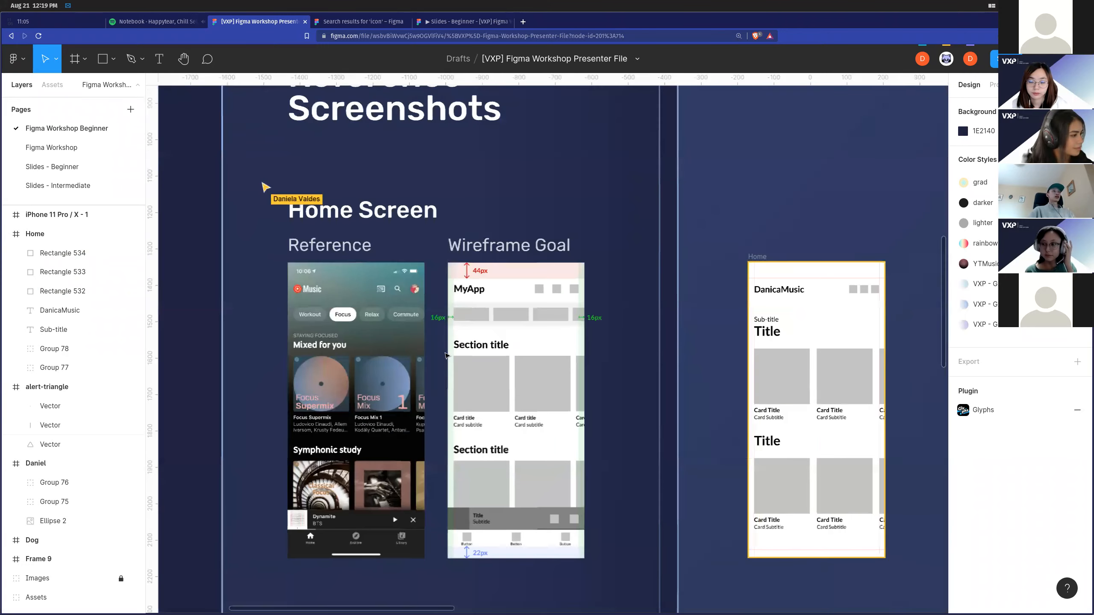
scroll(468, 318, "up", 1)
scroll(291, 318, "up", 4)
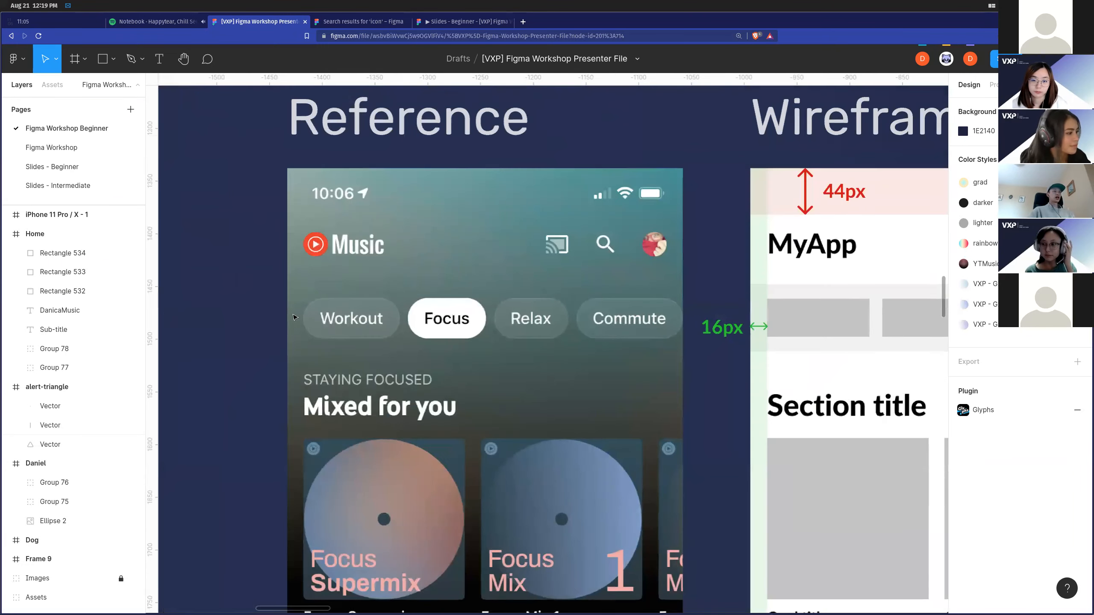
scroll(542, 329, "down", 4)
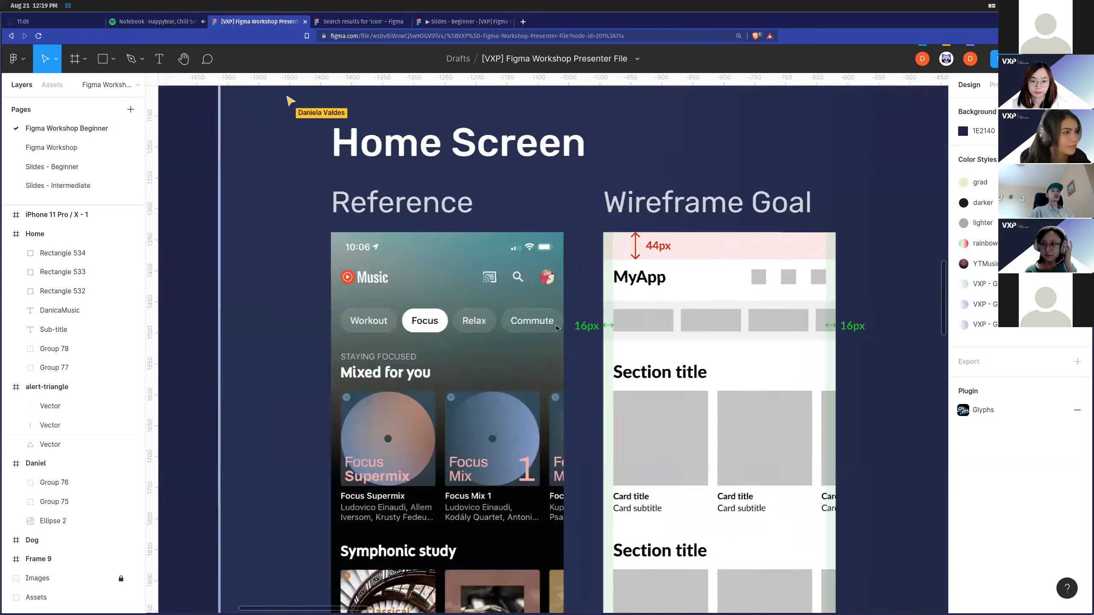
scroll(561, 332, "right", 2)
scroll(575, 333, "right", 10)
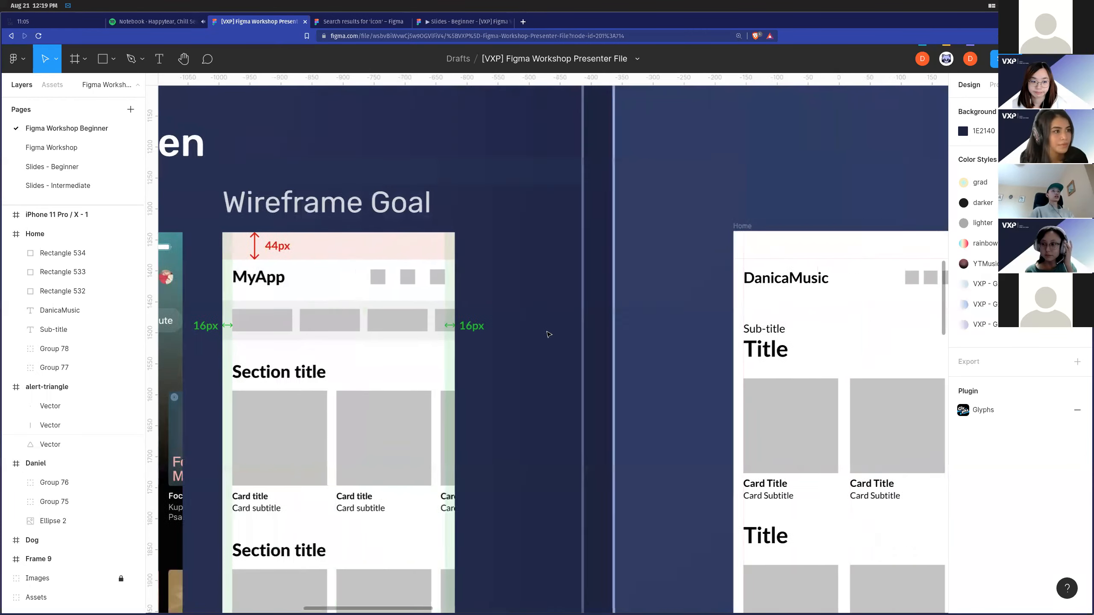
scroll(605, 314, "left", 2)
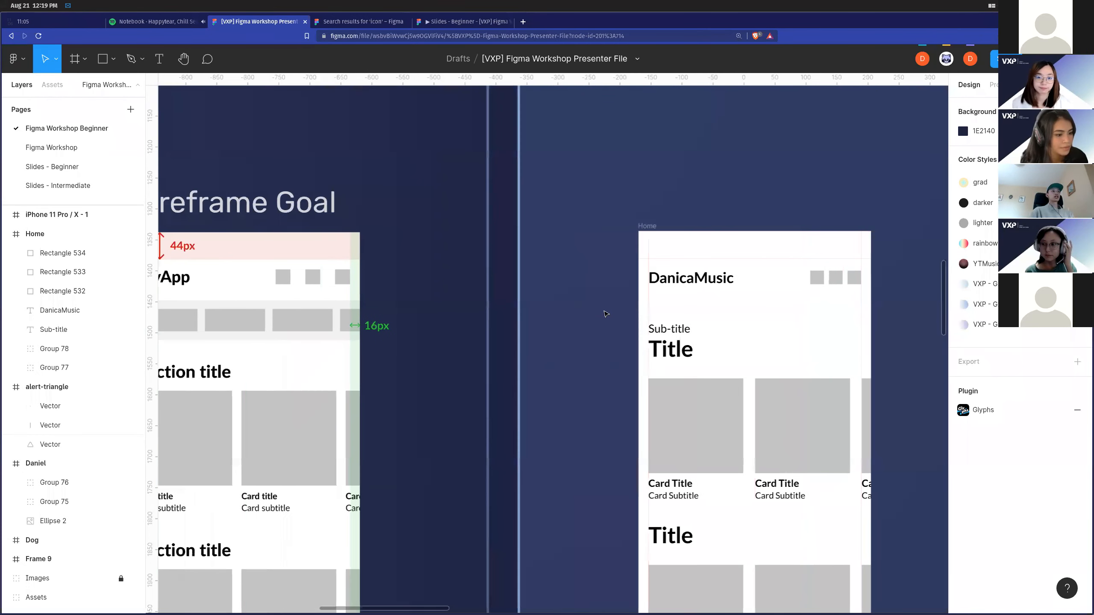
Select the sub-title and both card sections together and move them down about 41 px to make room below the header.
scroll(663, 341, "down", 4)
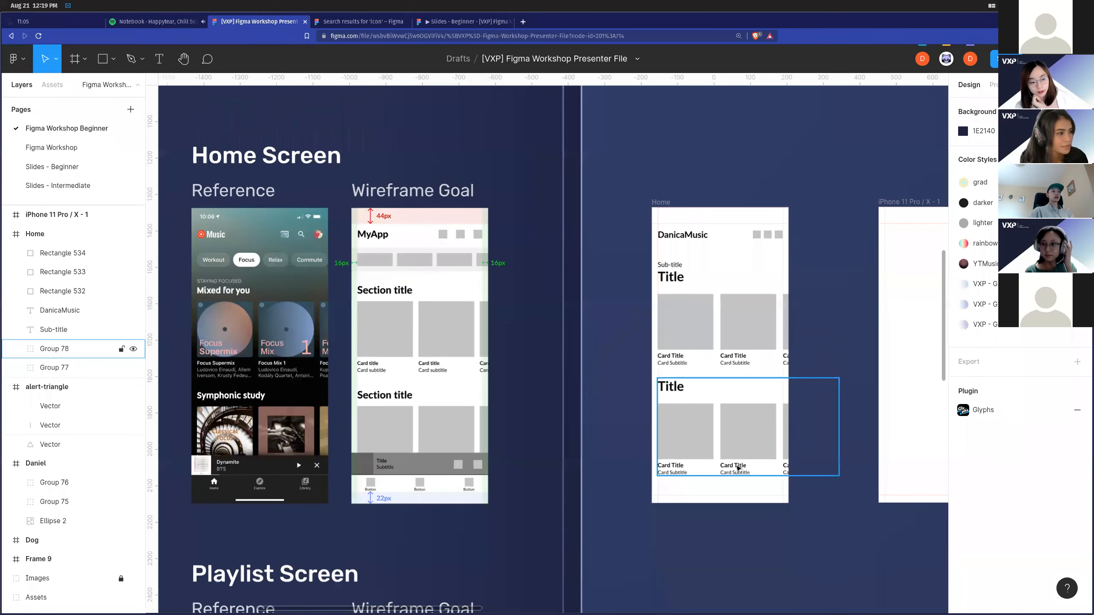
left_click_drag(768, 488, 675, 264)
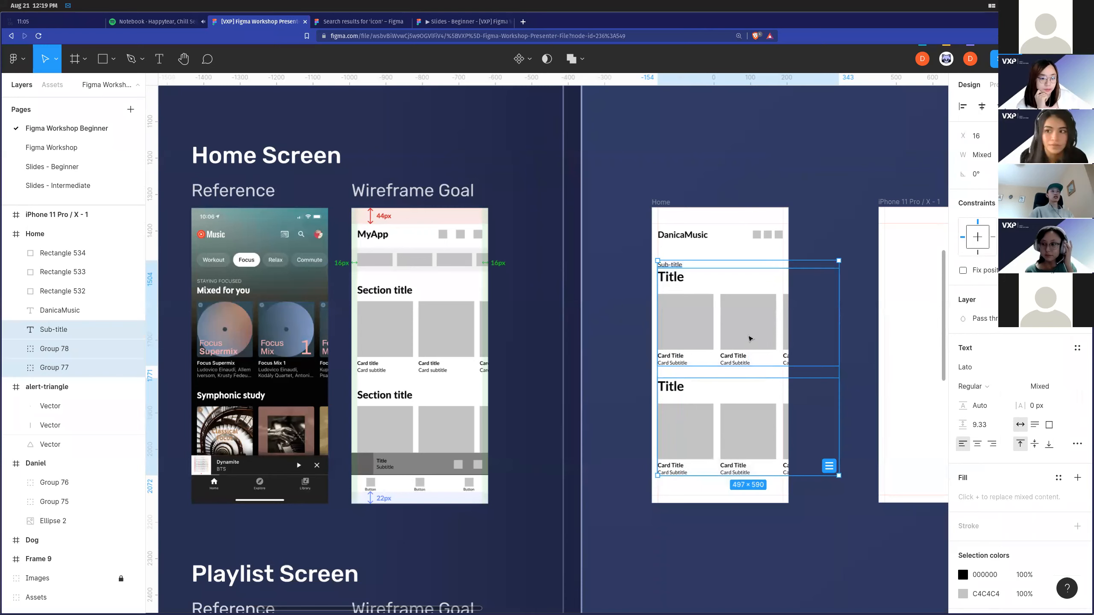
key("shift+a")
left_click_drag(750, 349, 751, 352)
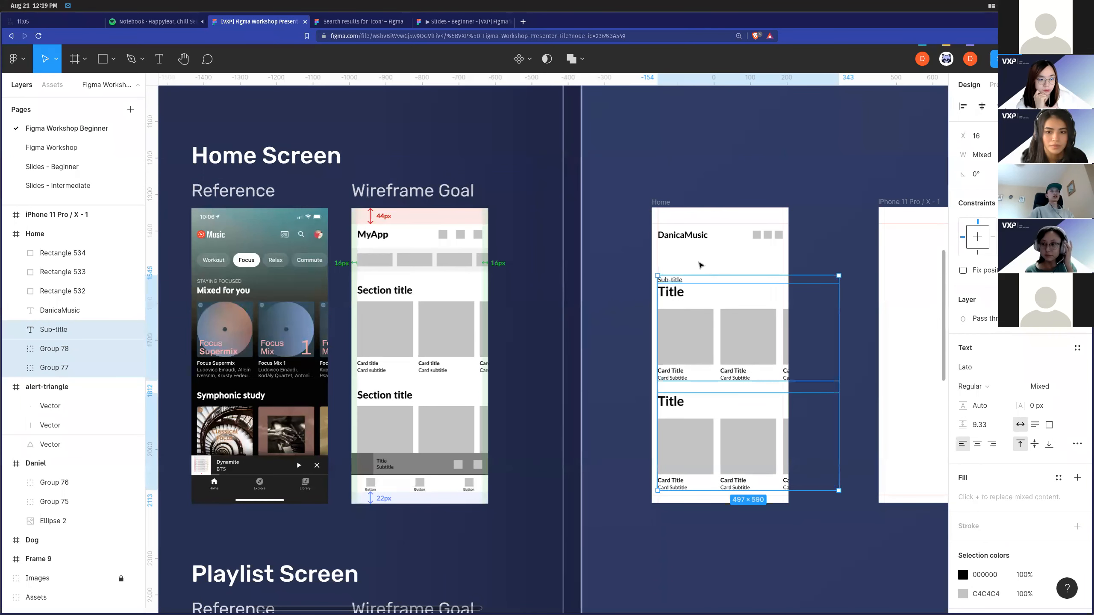
left_click(679, 259)
Draw a rectangle about 375 × 48 px across the full width of the Home frame, between the header and the sub-title.
scroll(676, 257, "up", 3)
key("r")
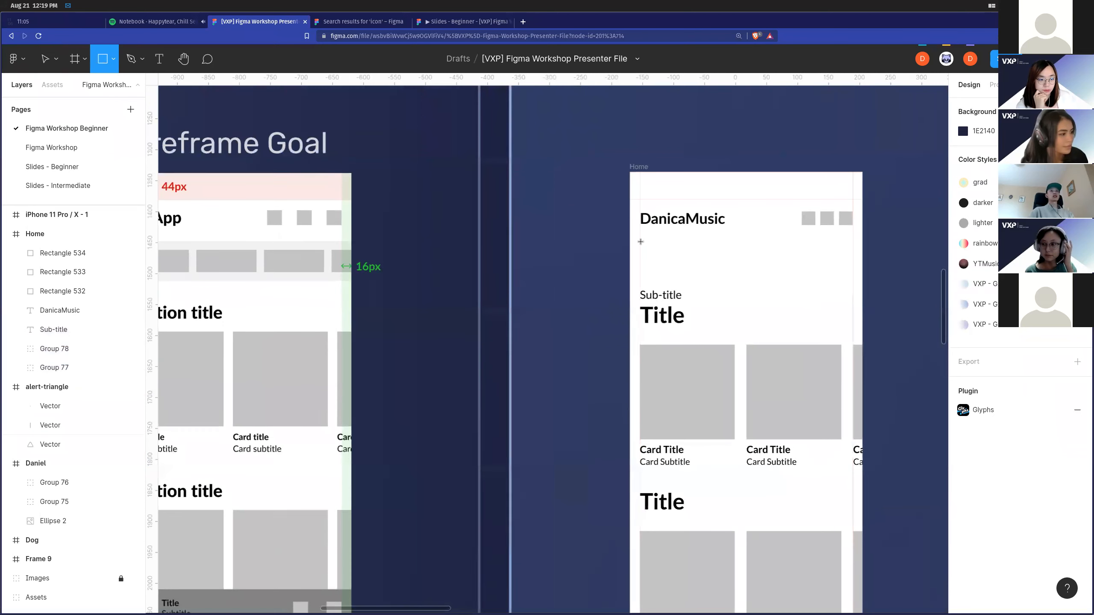
left_click_drag(627, 243, 862, 274)
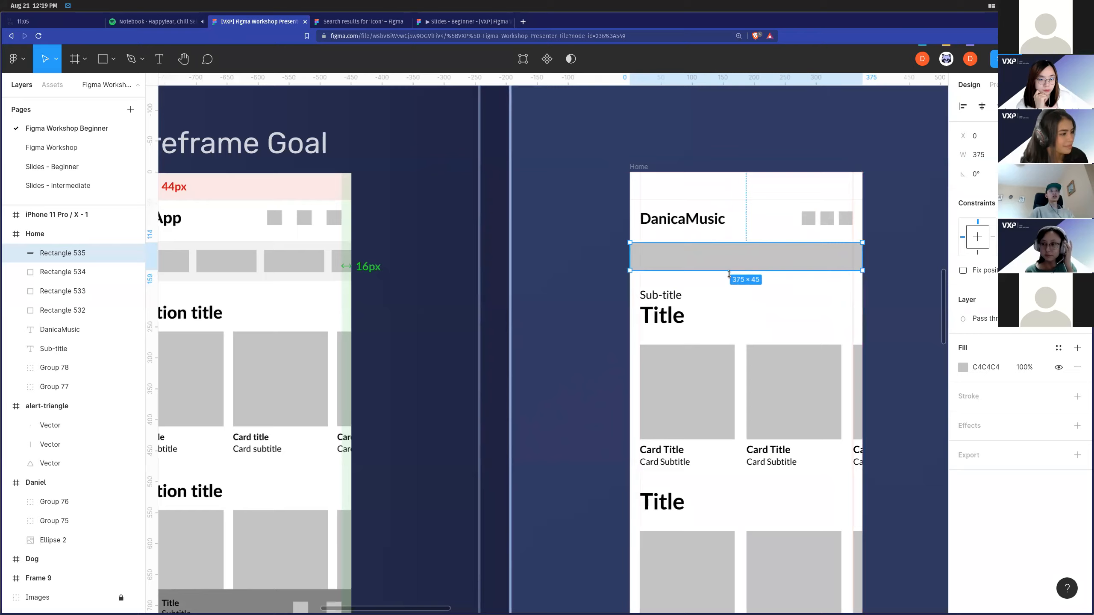
scroll(689, 278, "up", 3)
scroll(690, 261, "down", 5)
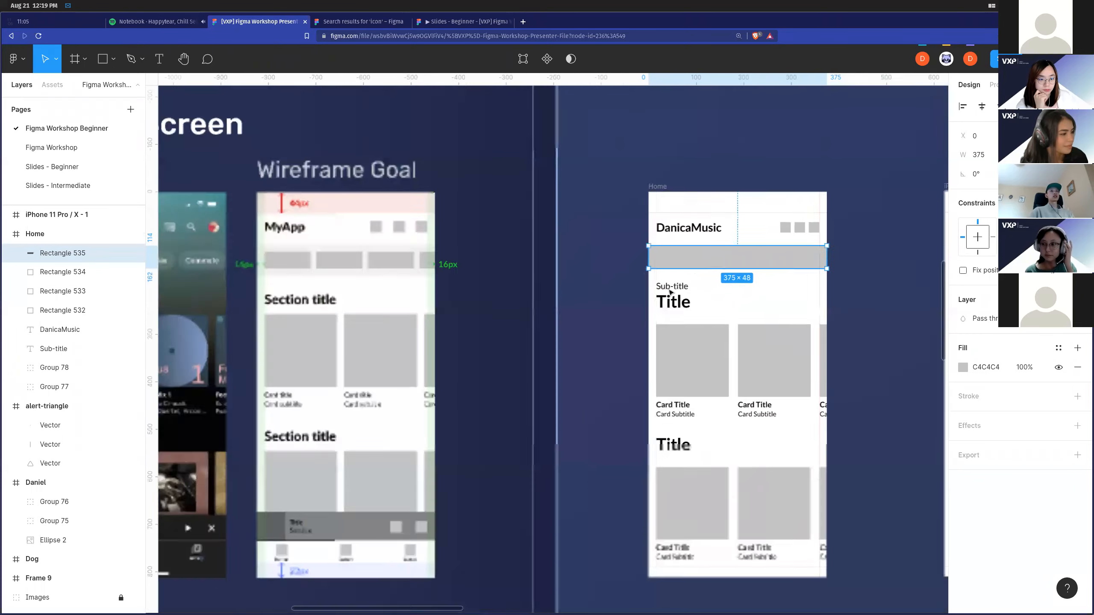
Check the chip row in the Reference and increase the full-width bar's height to 50 px.
scroll(368, 270, "up", 5)
scroll(463, 276, "up", 3)
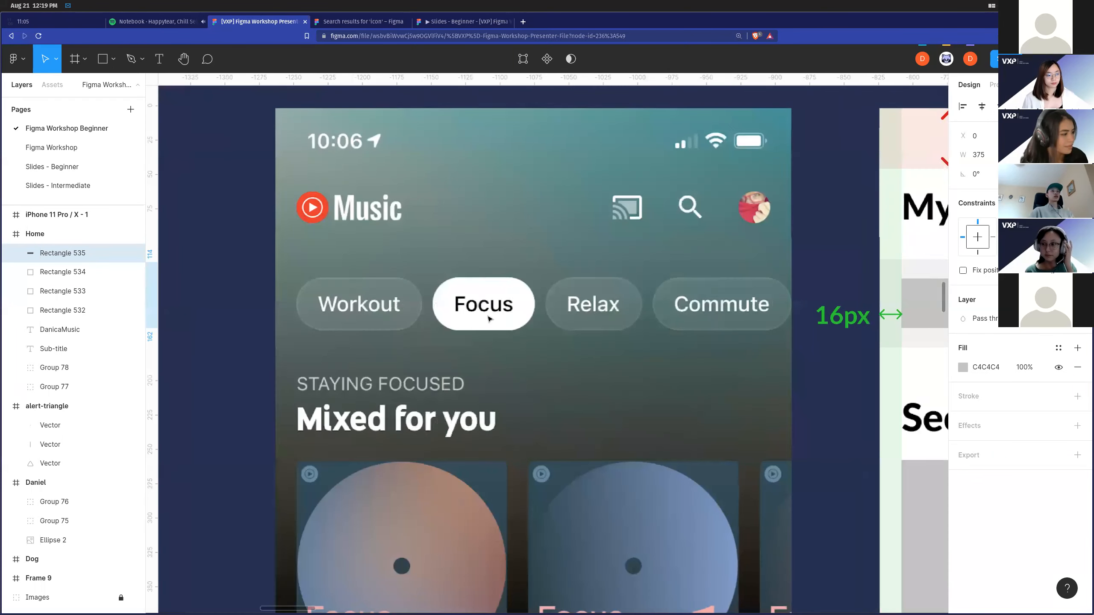
scroll(541, 316, "down", 2)
scroll(492, 320, "down", 4)
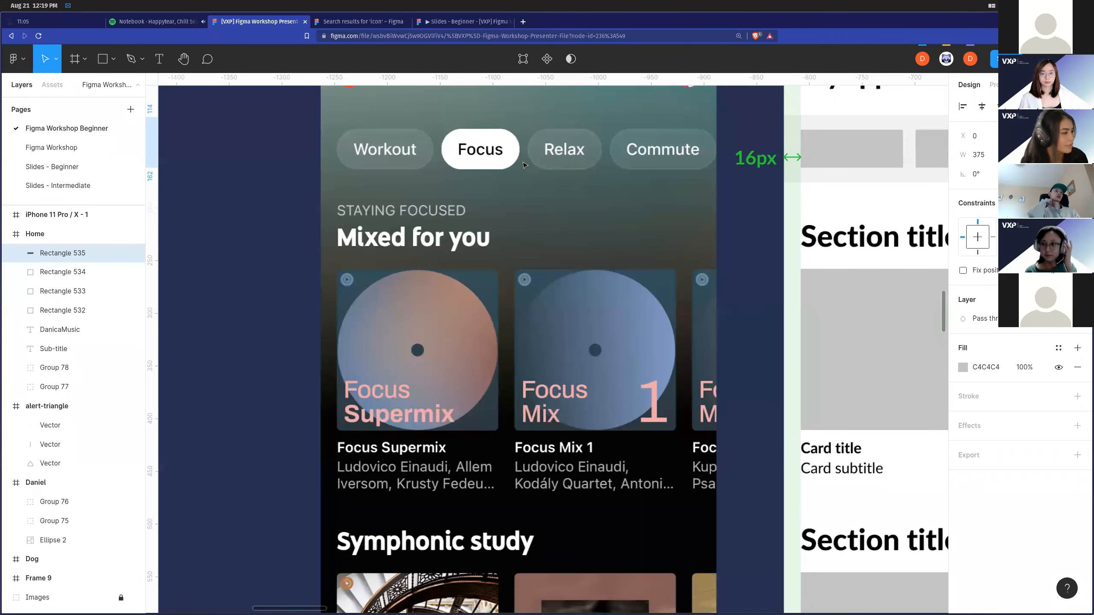
scroll(525, 165, "down", 5)
scroll(571, 202, "up", 5)
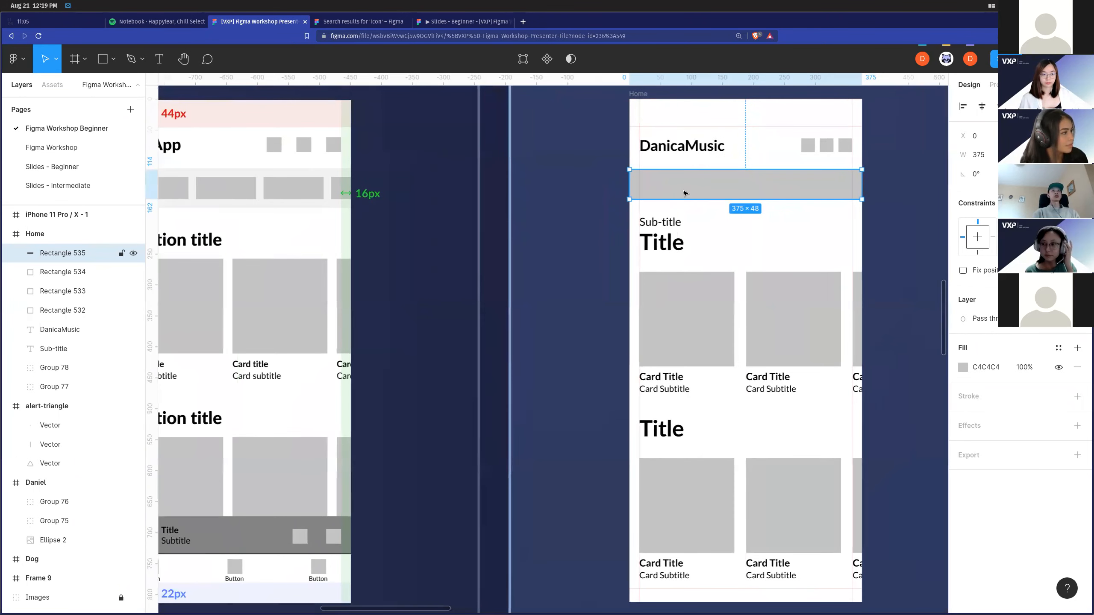
scroll(685, 193, "up", 1)
left_click_drag(710, 232, 711, 234)
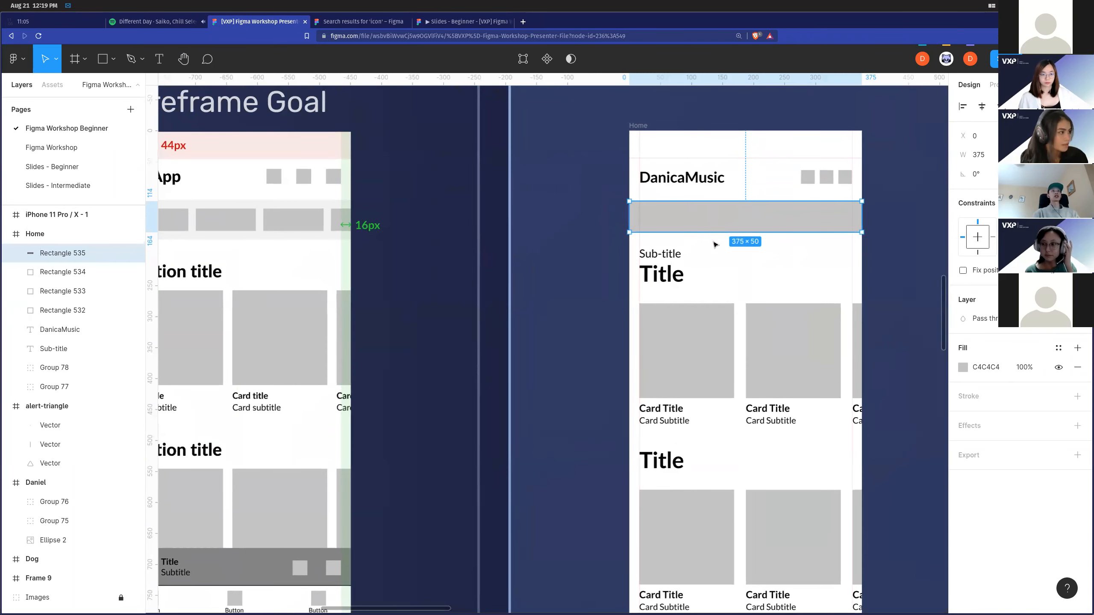
Lower the full-width bar's C4C4C4 fill opacity to 60%.
scroll(834, 233, "left", 1)
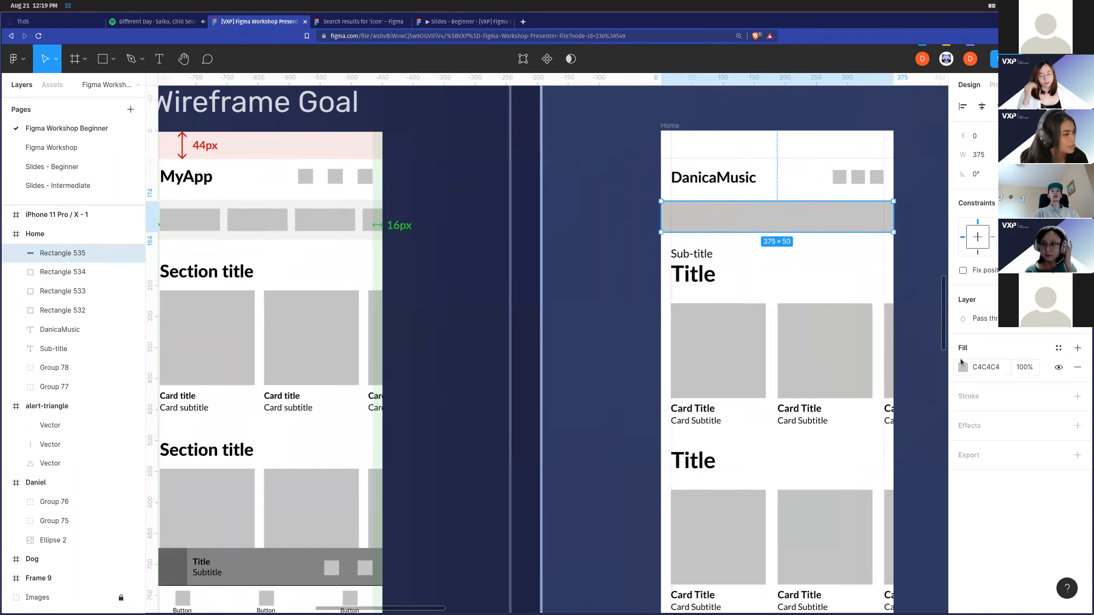
left_click(964, 368)
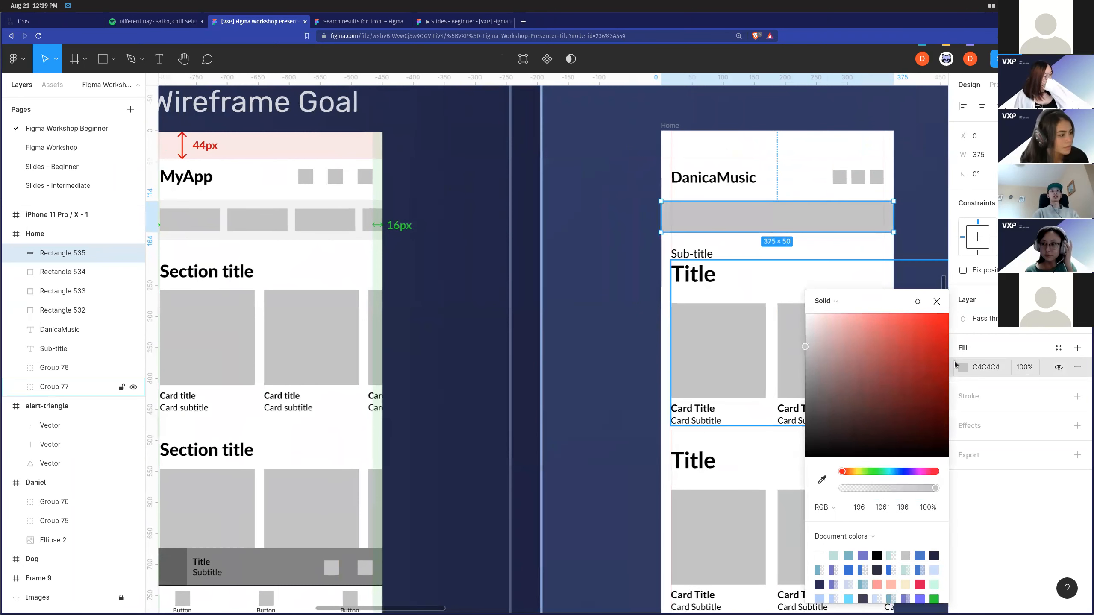
left_click(977, 367)
left_click(967, 368)
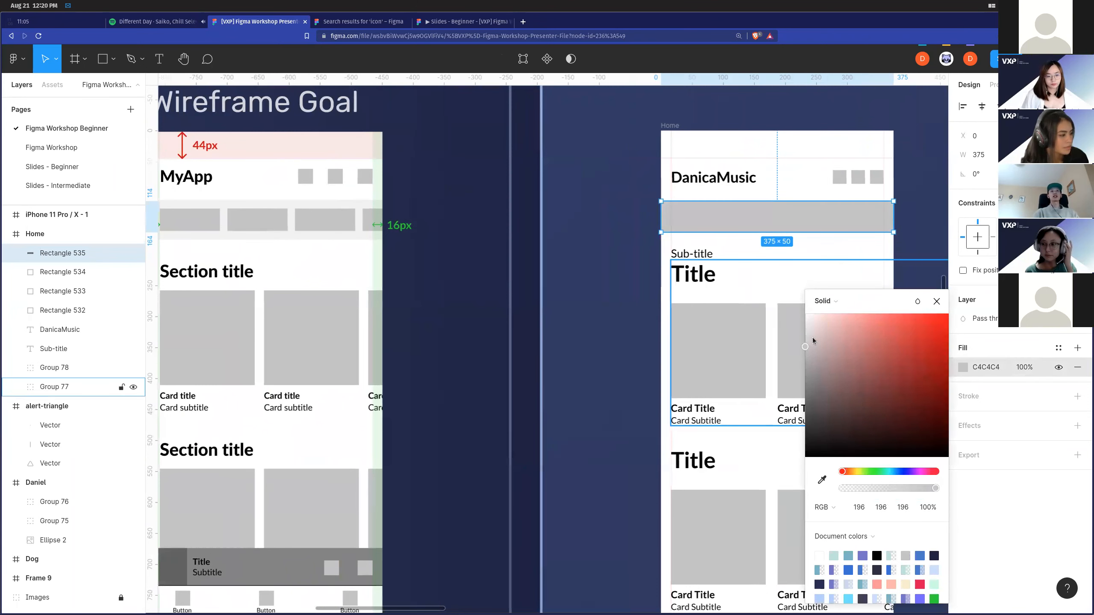
left_click(1019, 368)
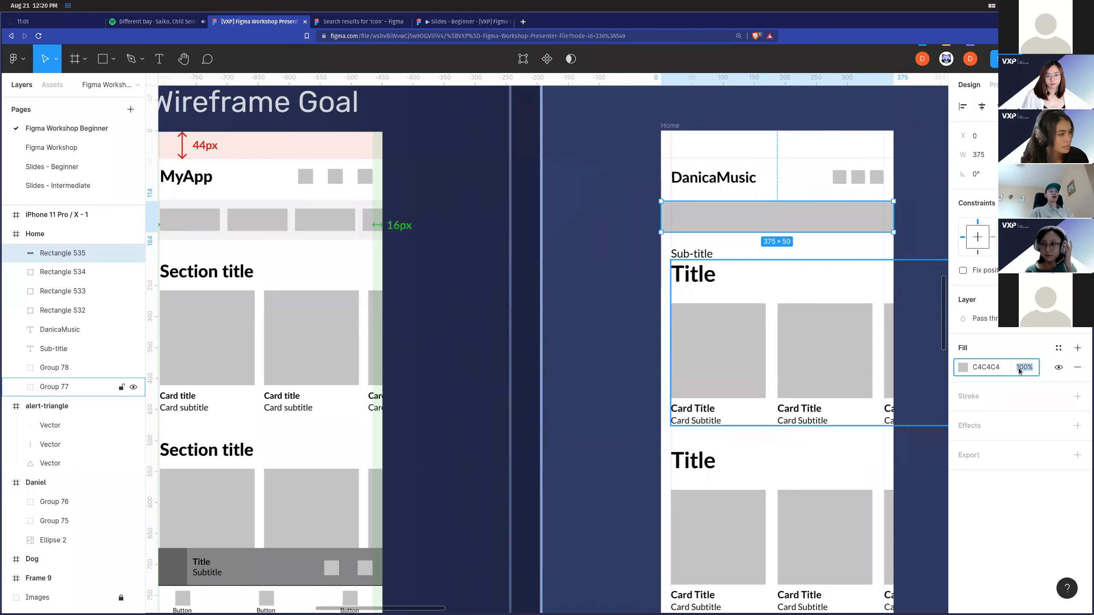
left_click(821, 274)
scroll(810, 250, "up", 3)
left_click(781, 220)
scroll(759, 211, "down", 1)
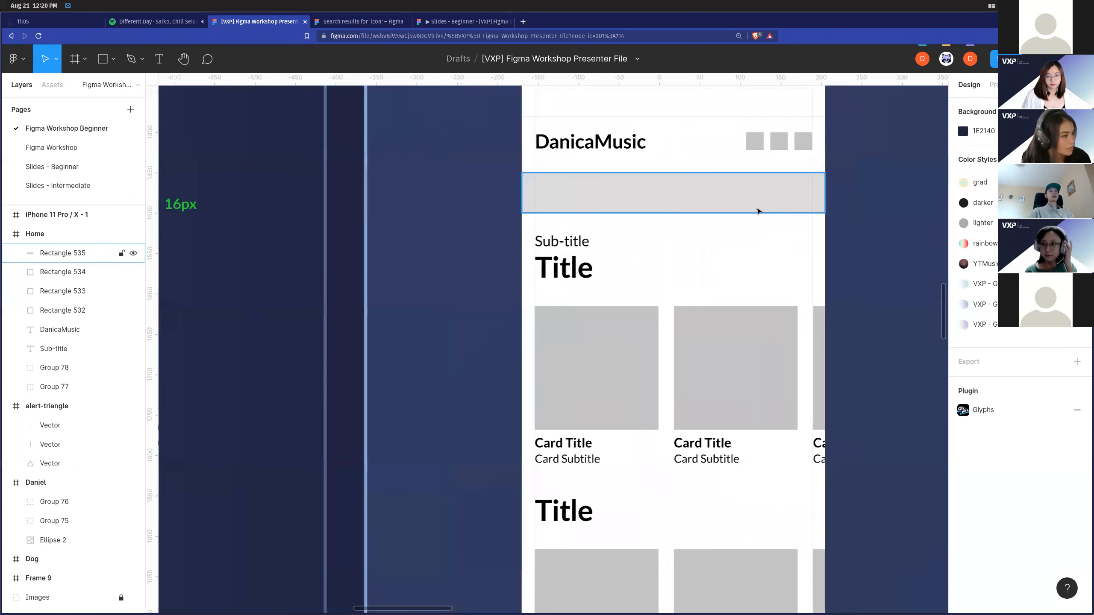
scroll(566, 285, "down", 3)
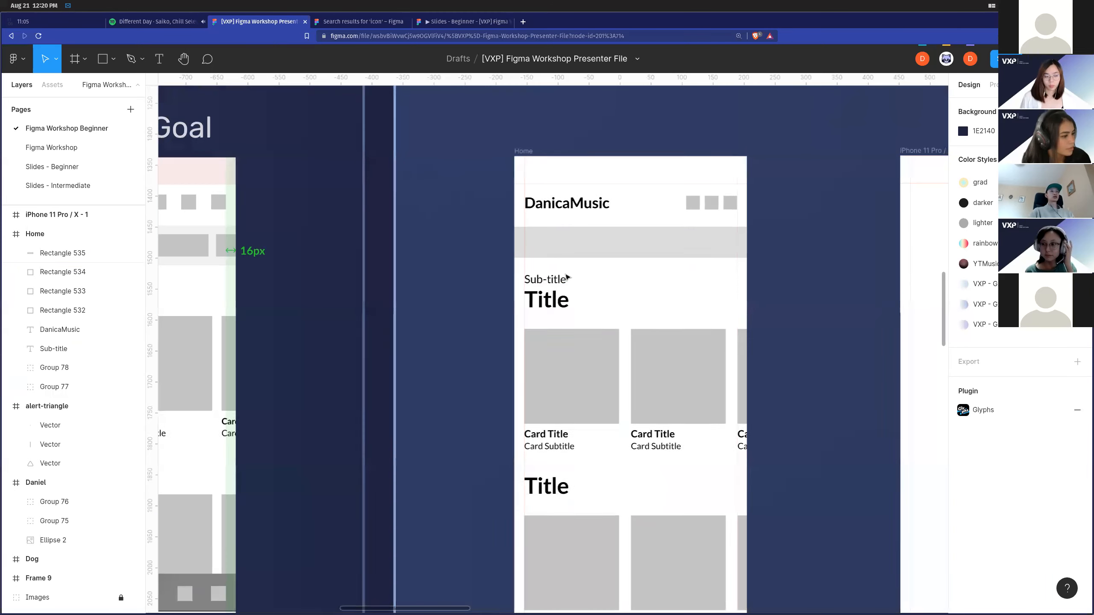
scroll(562, 276, "up", 2)
scroll(562, 276, "left", 3)
left_click(756, 245)
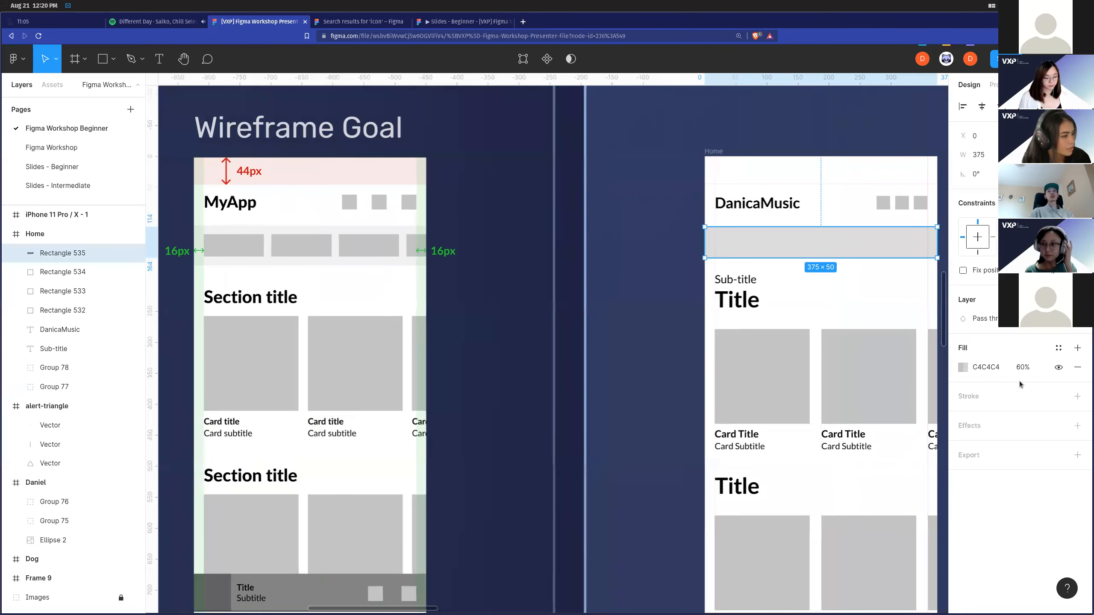
Draw a chip placeholder rectangle about 81 × 26 px, vertically centred in the light bar and starting at the 16 px margin.
left_click(739, 280)
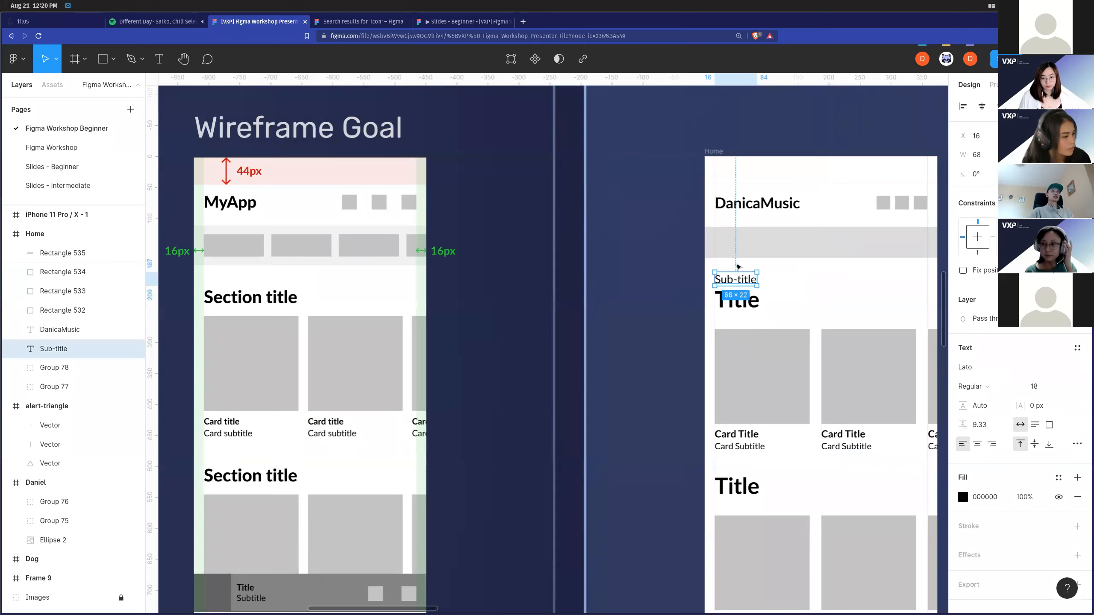
left_click(737, 266)
scroll(737, 265, "up", 3)
scroll(736, 266, "up", 2)
key("r")
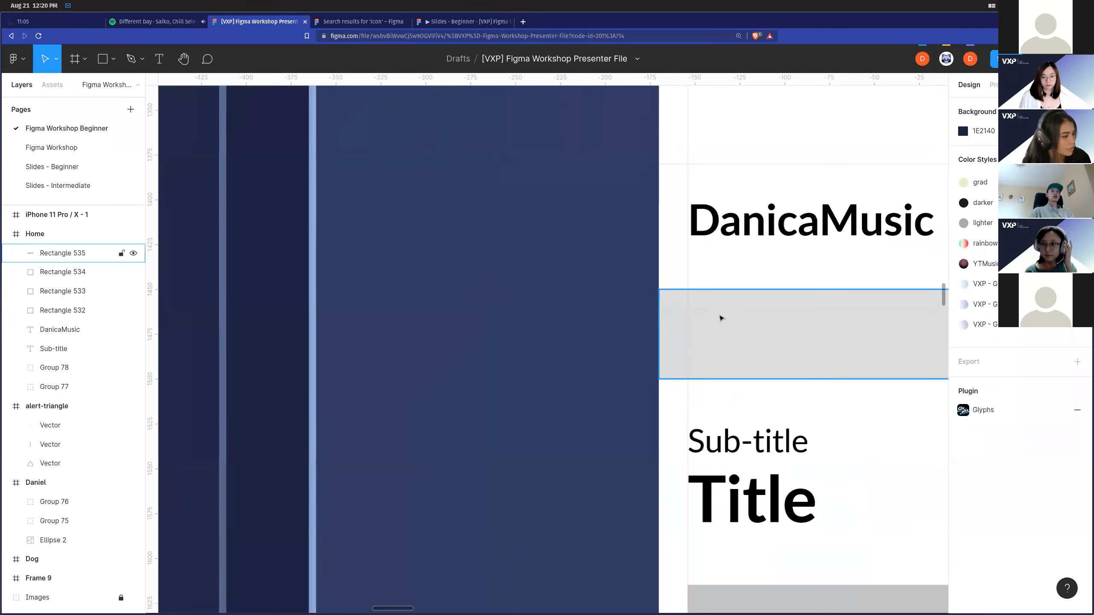
left_click_drag(687, 312, 833, 360)
left_click(851, 405)
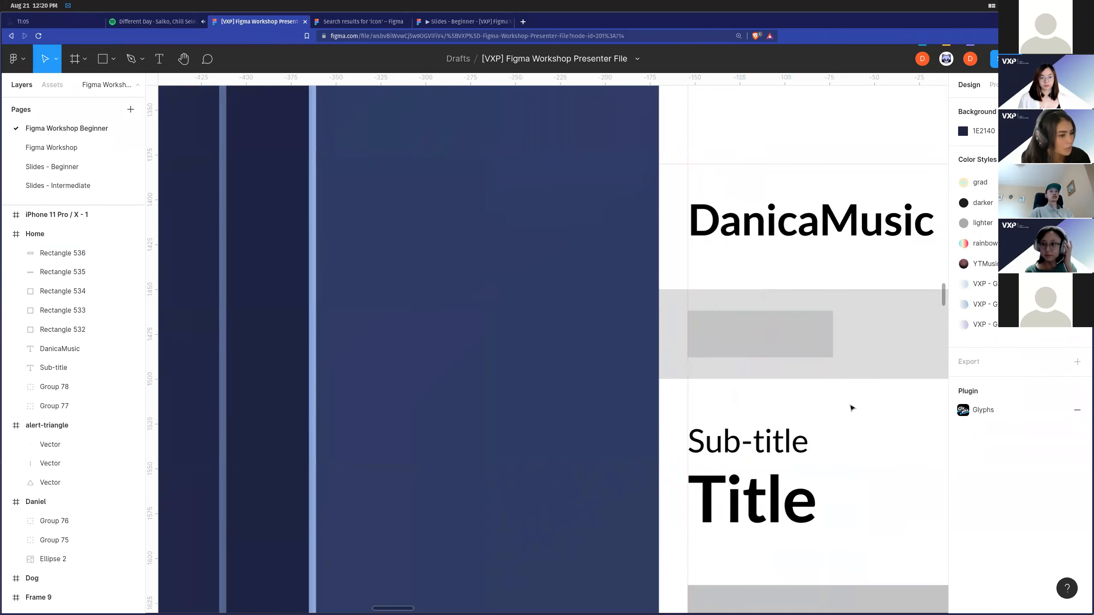
Duplicate the chip placeholder and put the copy beside it in the bar, leaving an 8 px gap.
left_click(780, 345)
scroll(859, 444, "right", 3)
scroll(859, 444, "right", 3)
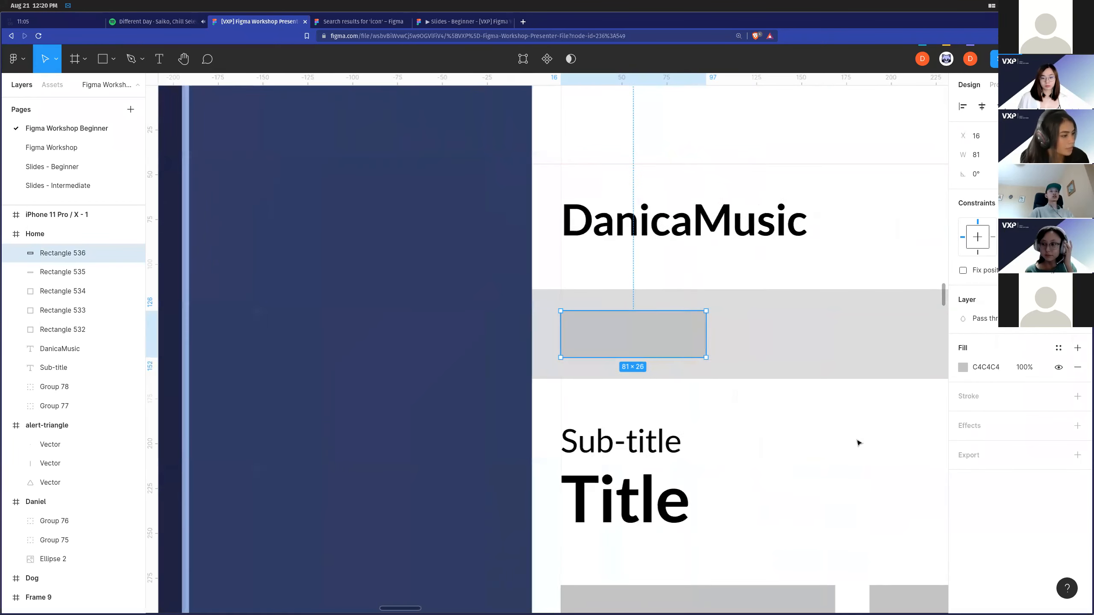
left_click_drag(686, 345, 847, 340)
left_click(815, 449)
scroll(703, 375, "right", 5)
left_click(684, 347)
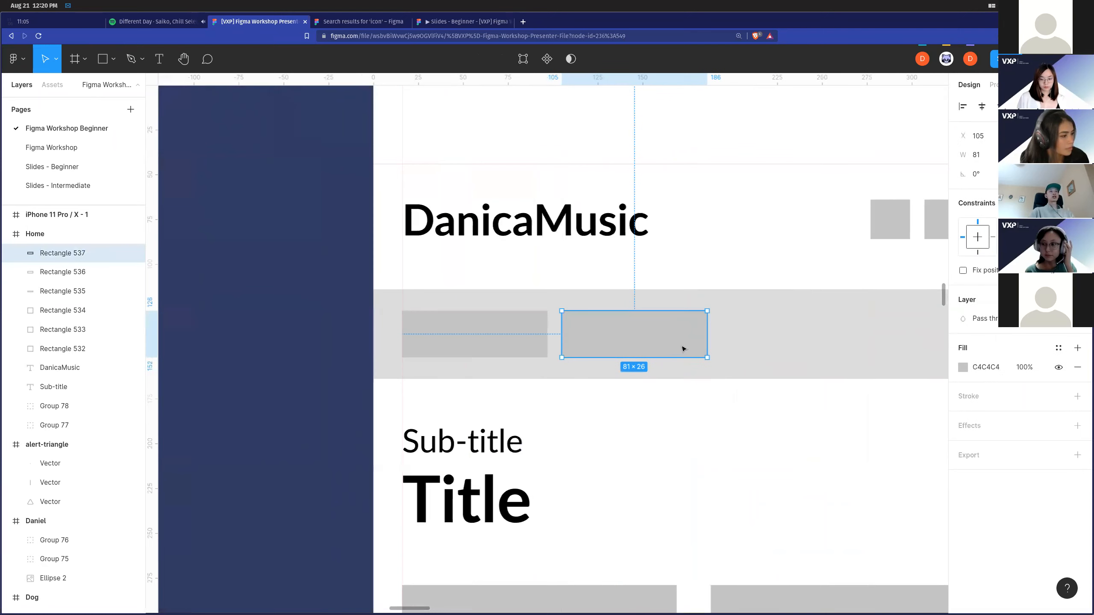
Try duplicating the second chip placeholder and moving the copy to X 194, and undo the move.
scroll(723, 393, "right", 3)
key("ctrl+d")
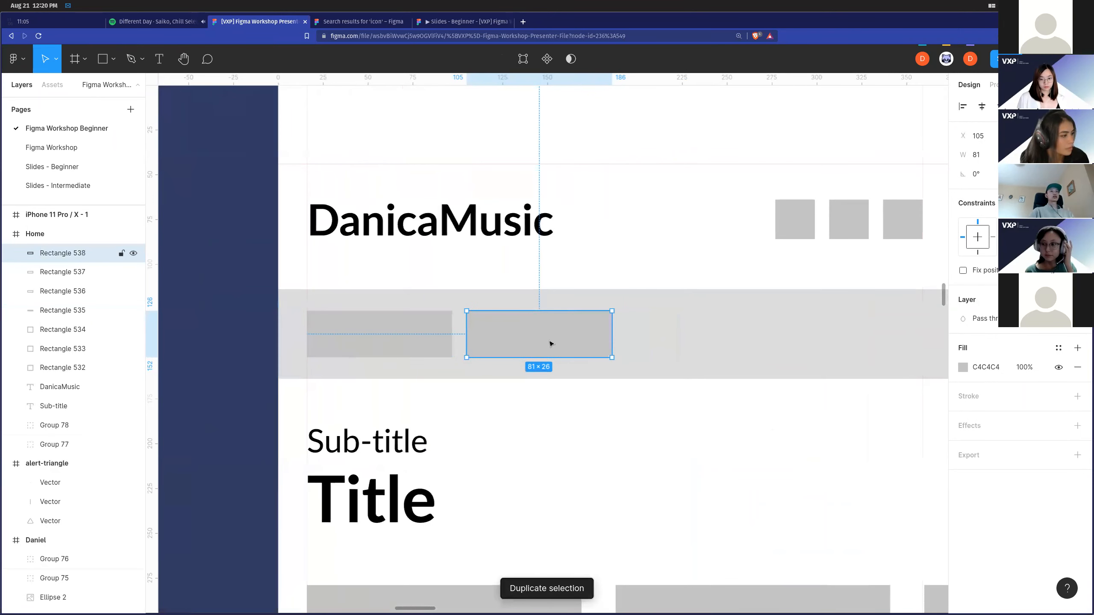
left_click_drag(549, 345, 696, 340)
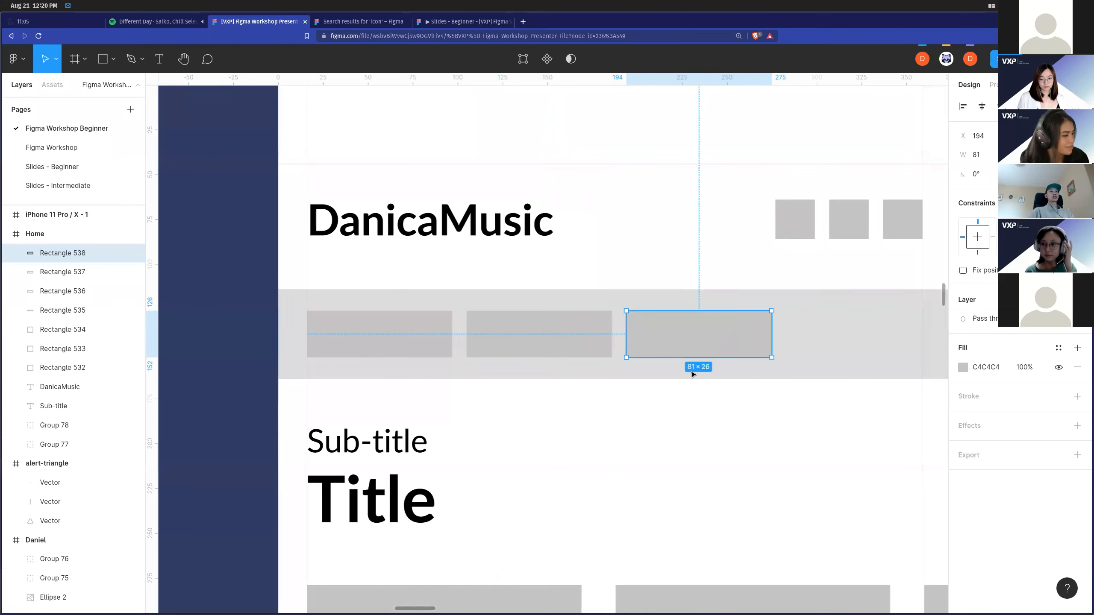
scroll(659, 392, "right", 2)
key("ctrl+z")
Duplicate the chip placeholder to X 194 and repeat it twice at the same 8 px spacing, running past the Home frame's edge.
key("ctrl+d")
left_click_drag(463, 341, 611, 335)
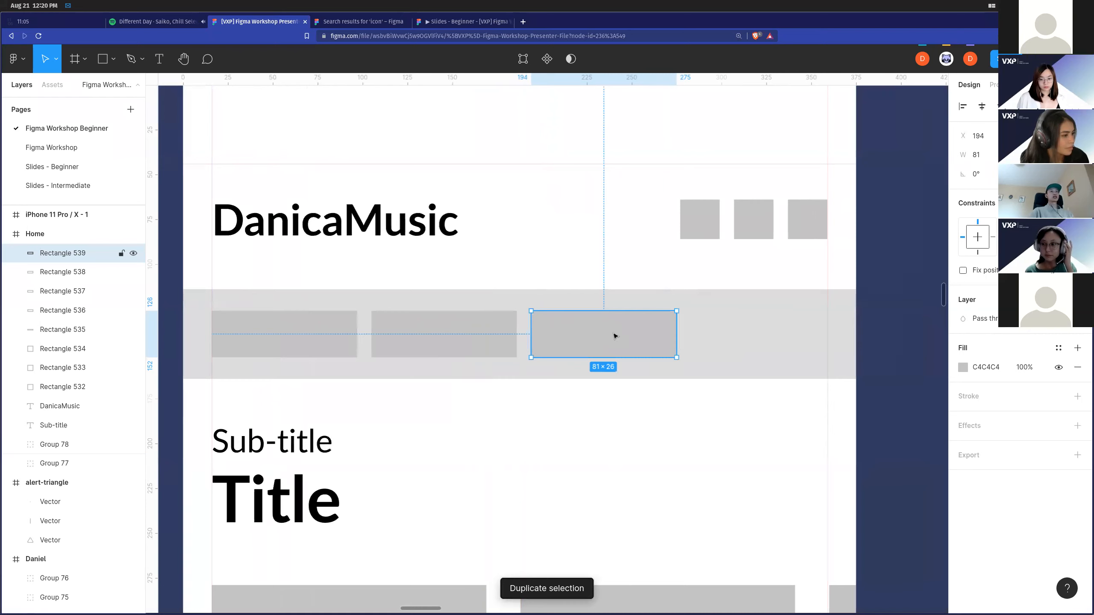
key("ctrl+d")
scroll(638, 362, "right", 2)
key("ctrl+d")
left_click(613, 445)
scroll(509, 361, "down", 2)
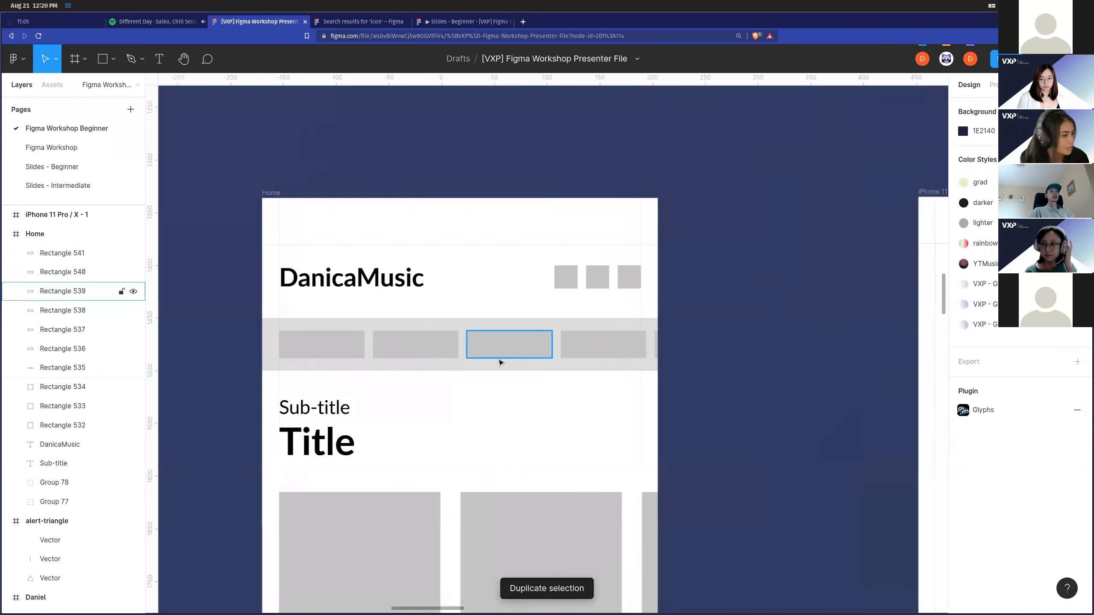
Compare the Home frame with the Wireframe Goal, looking at the goal's player bar and bottom navigation buttons.
scroll(510, 360, "left", 2)
scroll(499, 348, "up", 2)
scroll(500, 359, "down", 4)
scroll(500, 360, "down", 3)
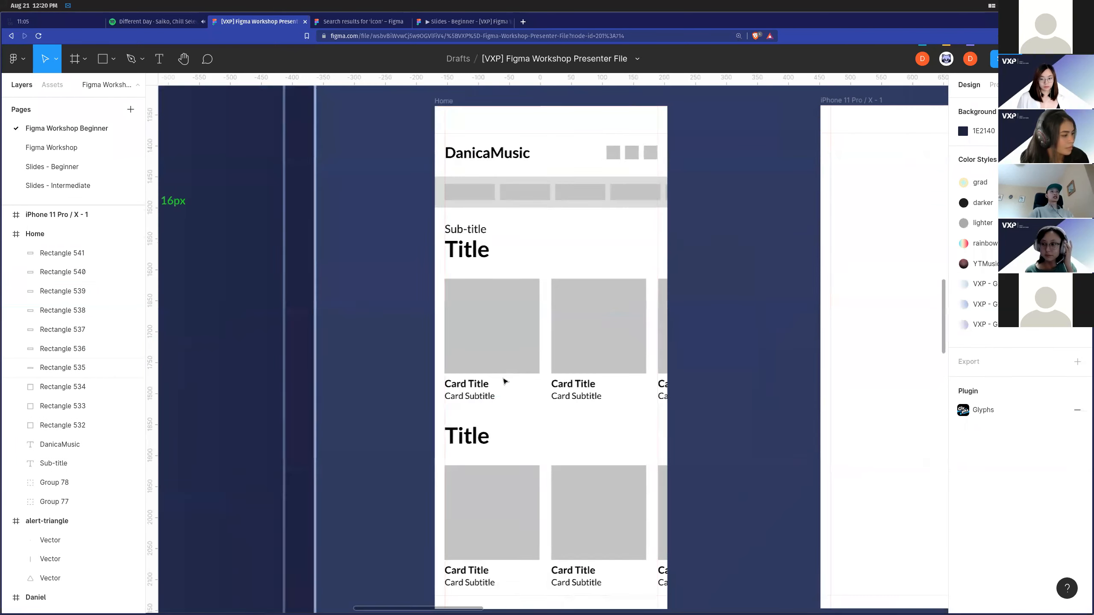
scroll(504, 414, "down", 5)
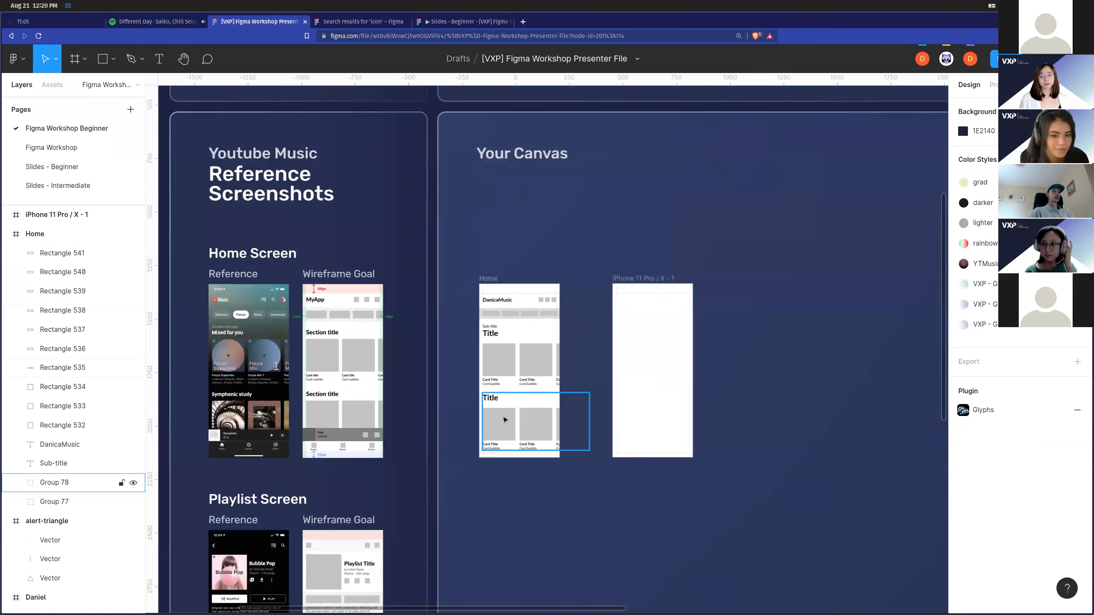
scroll(505, 420, "up", 6)
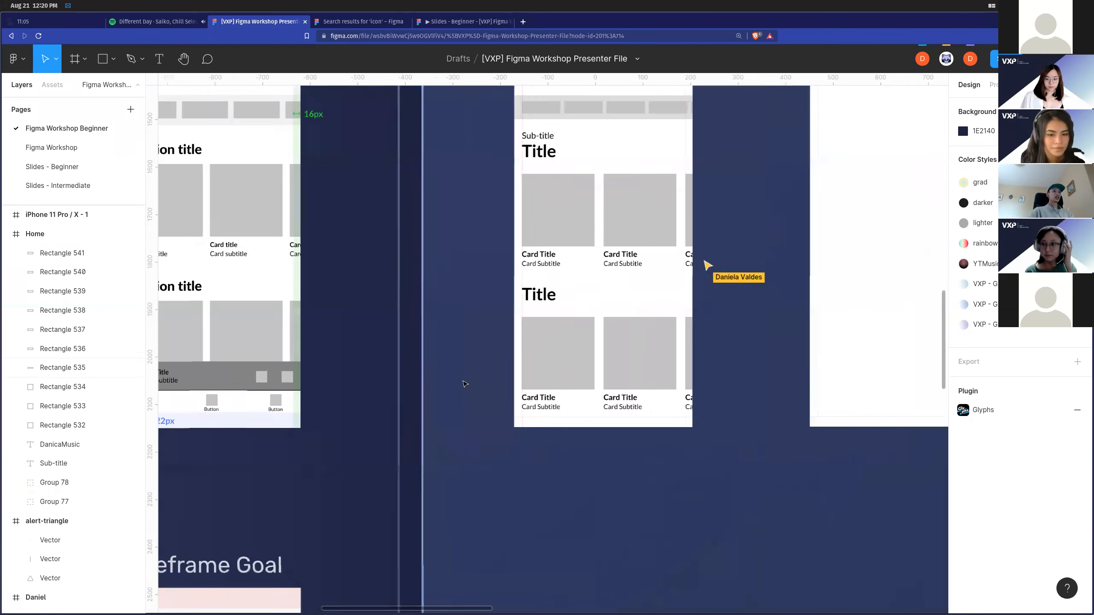
scroll(465, 384, "down", 2)
scroll(463, 384, "left", 1)
scroll(430, 384, "up", 2)
scroll(427, 383, "left", 3)
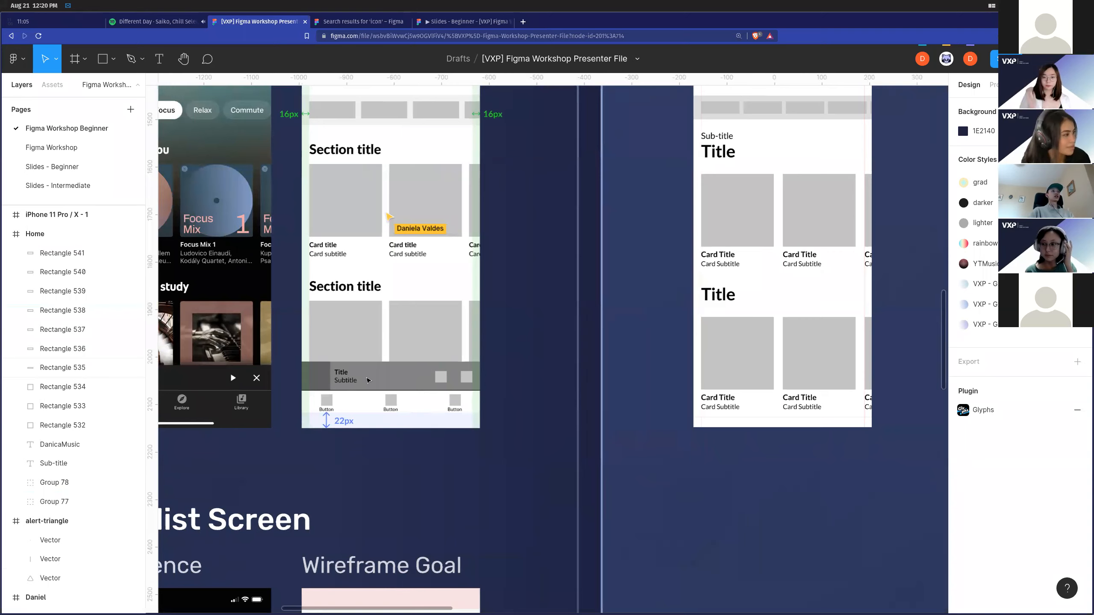
scroll(368, 380, "left", 3)
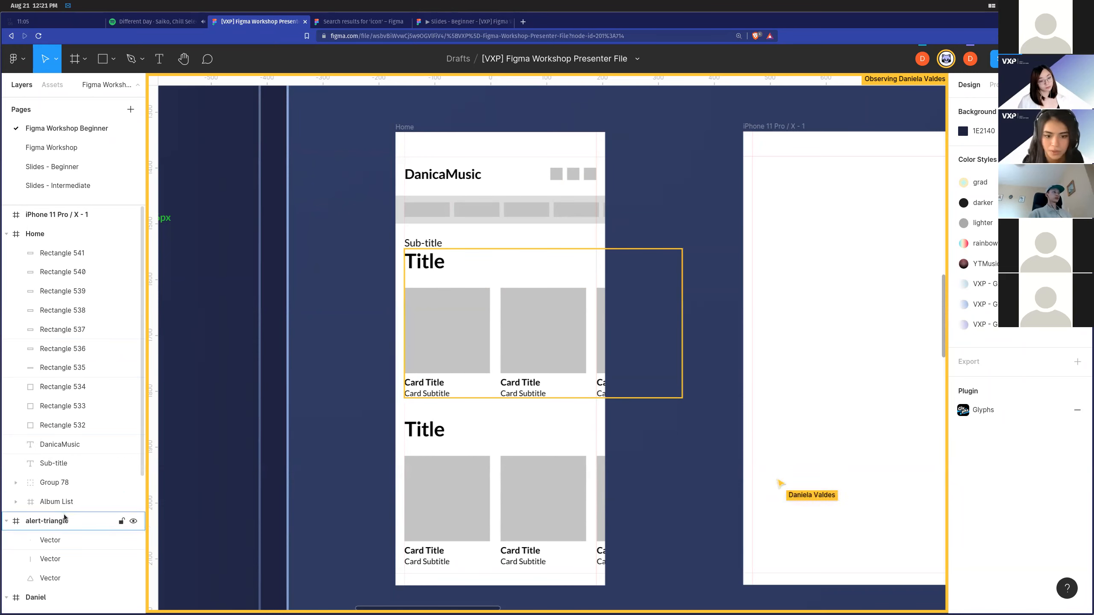
scroll(74, 504, "down", 2)
scroll(76, 502, "down", 3)
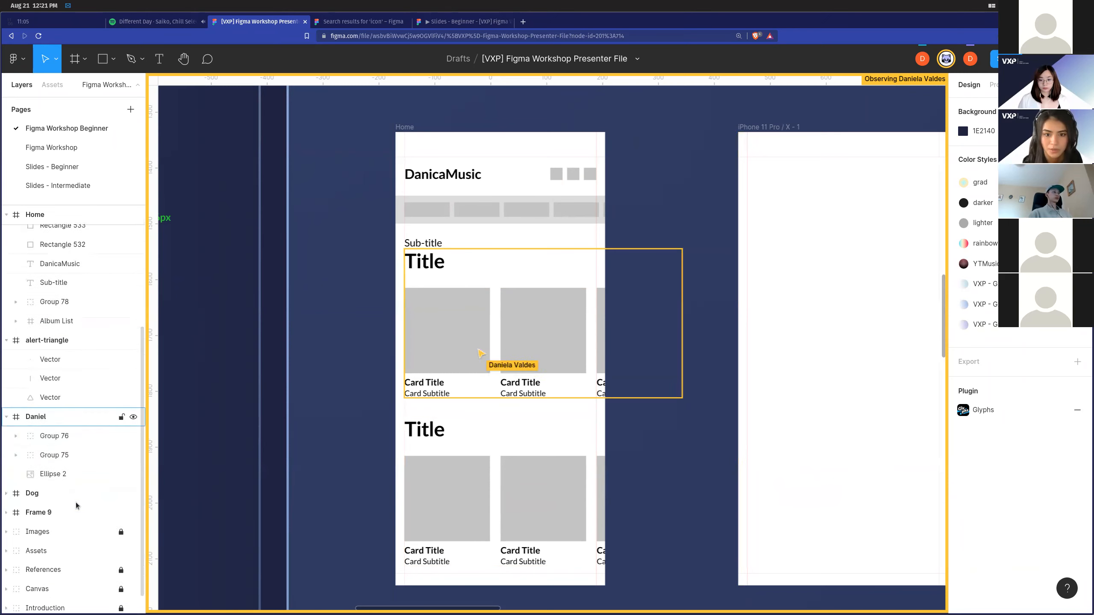
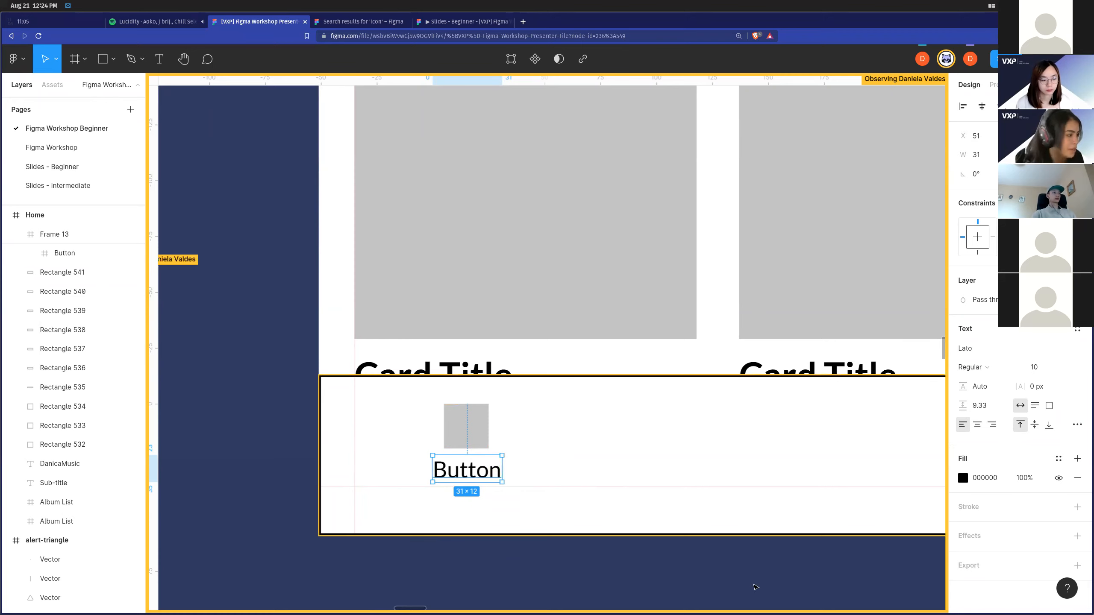
scroll(69, 434, "down", 4)
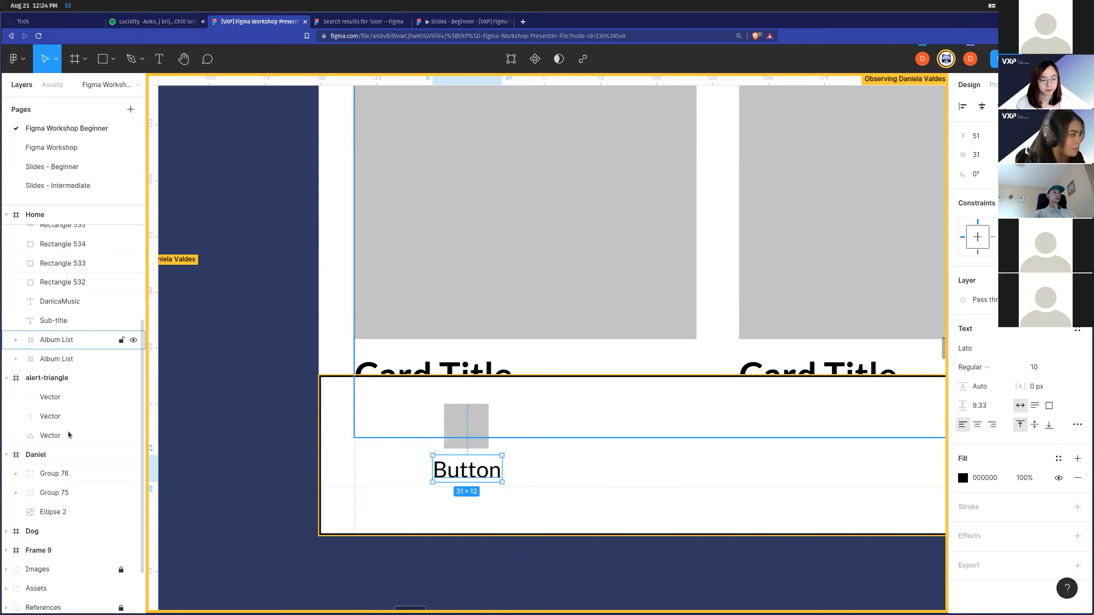
scroll(68, 433, "down", 3)
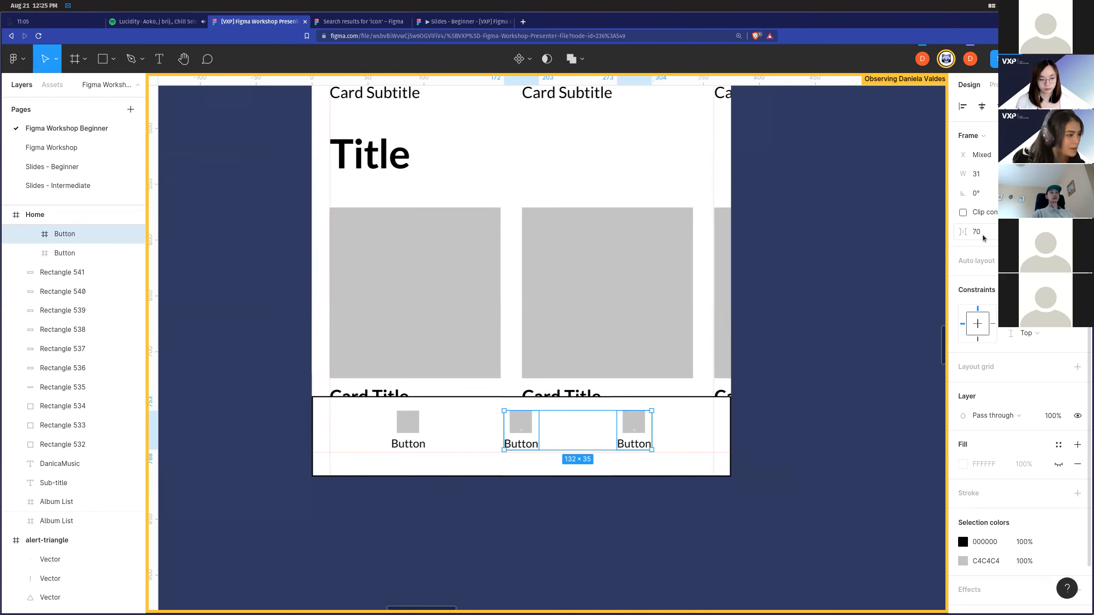
left_click(974, 232)
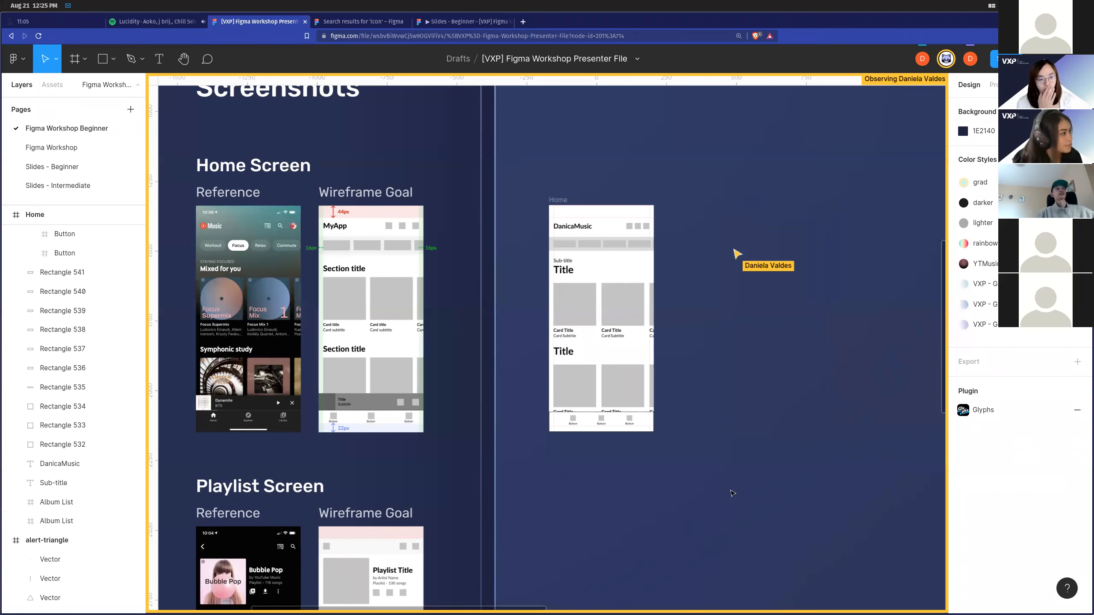
Duplicate the whole Home frame and place the copy beside the original at X 332, aligned with it.
scroll(711, 258, "up", 2)
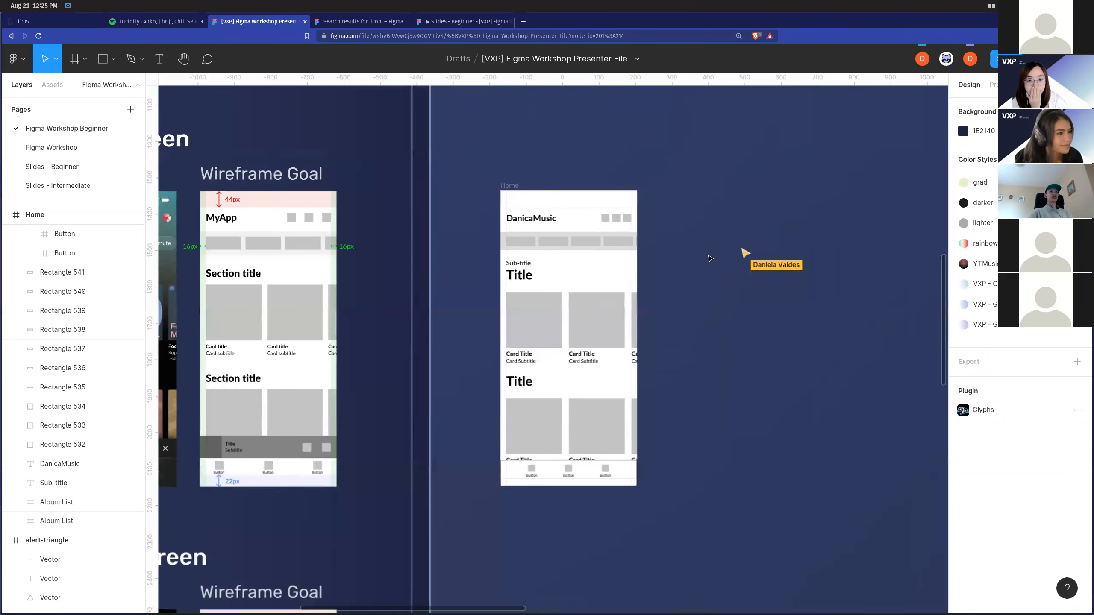
scroll(680, 253, "right", 1)
scroll(666, 252, "up", 1)
scroll(667, 252, "down", 1)
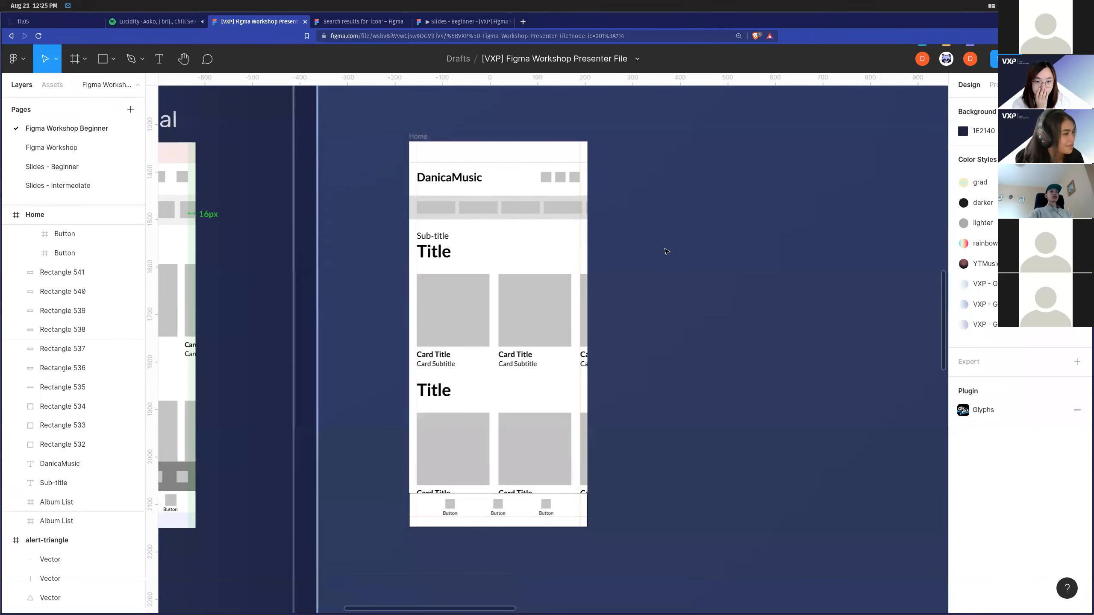
scroll(666, 252, "left", 2)
scroll(679, 257, "down", 1)
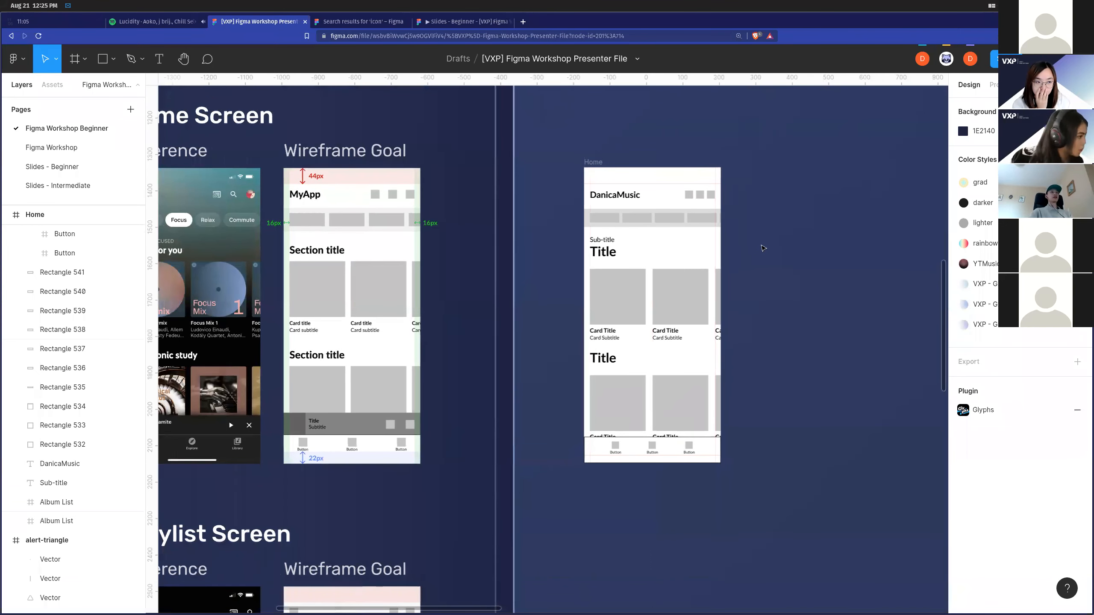
left_click(596, 155)
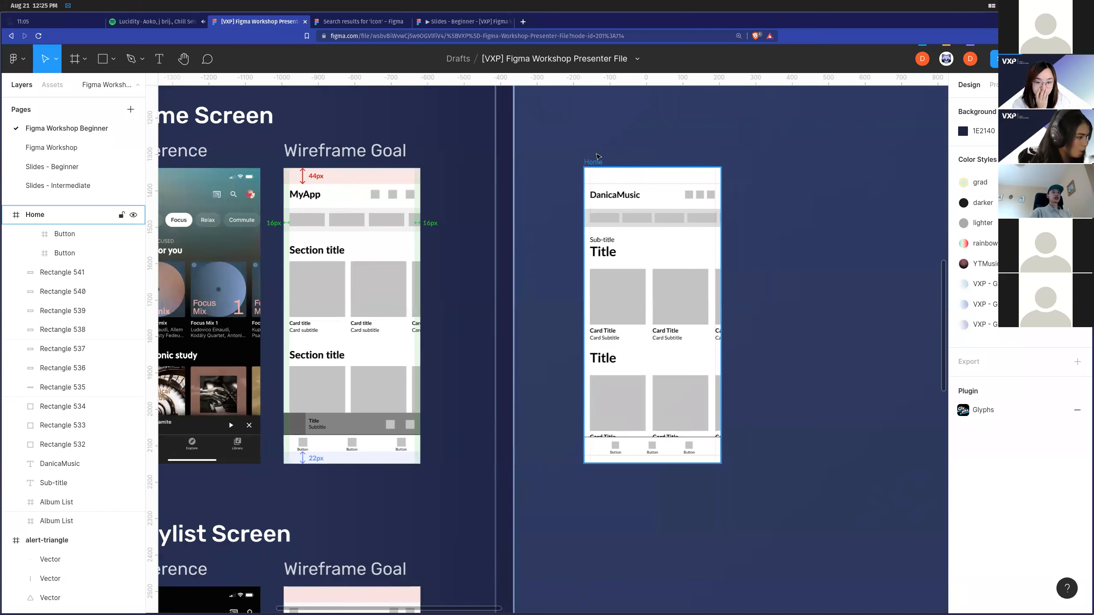
left_click(644, 166)
left_click_drag(609, 168, 620, 168)
left_click_drag(705, 170, 779, 172)
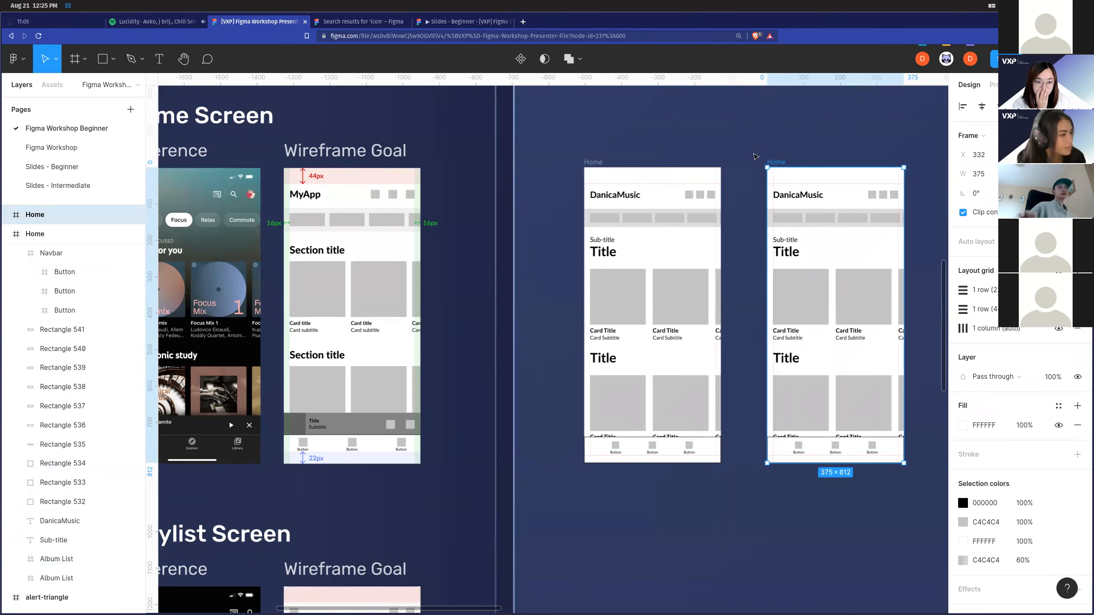
left_click(756, 156)
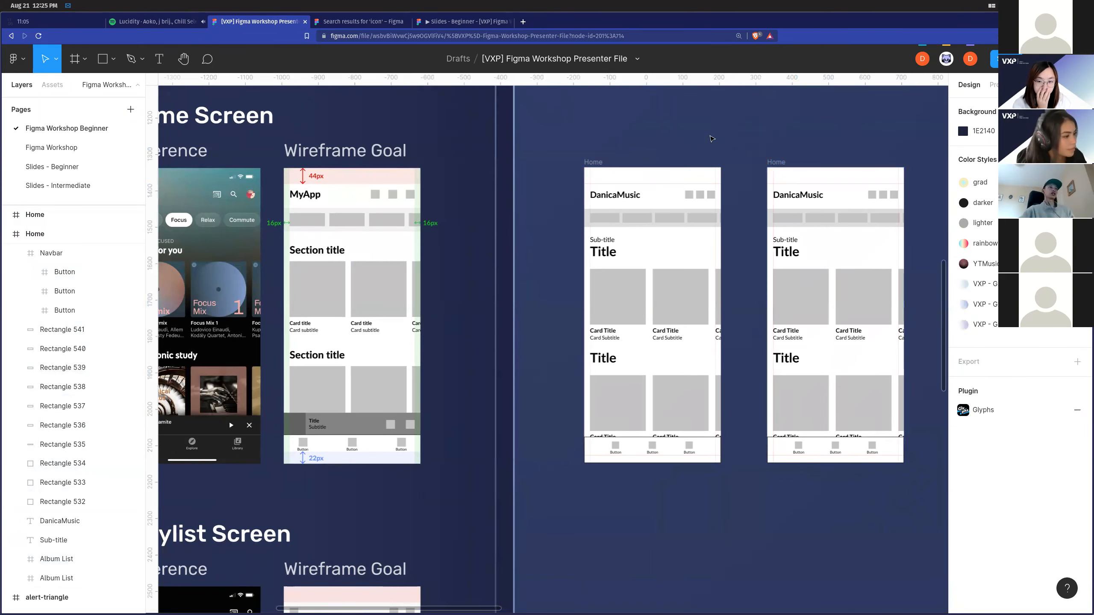
Rename the duplicated Home frame as Home2.
scroll(740, 159, "up", 5)
scroll(740, 180, "down", 5)
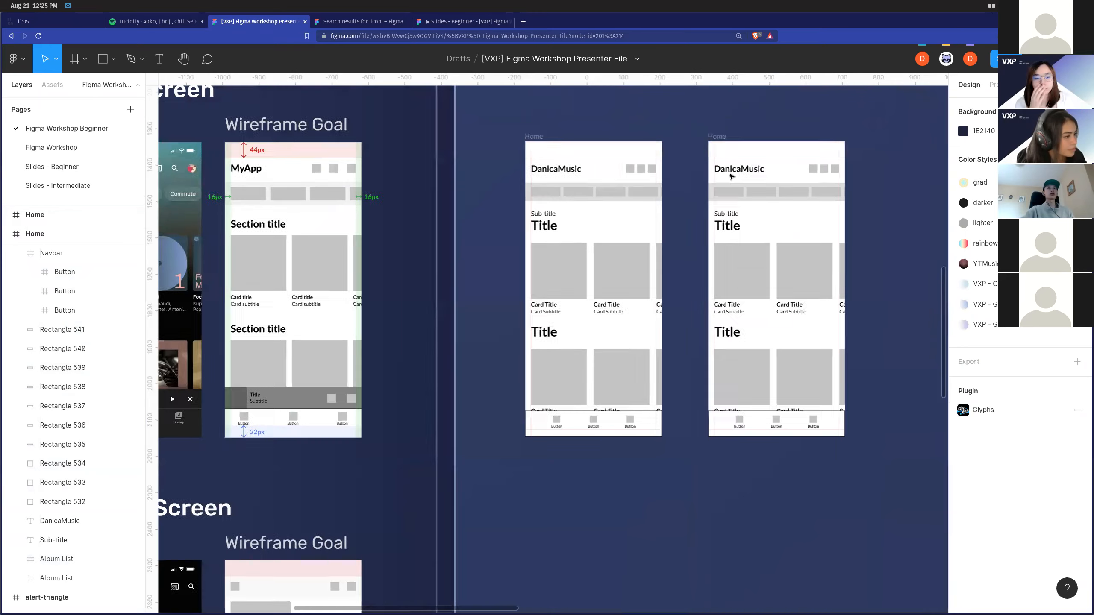
left_click(717, 137)
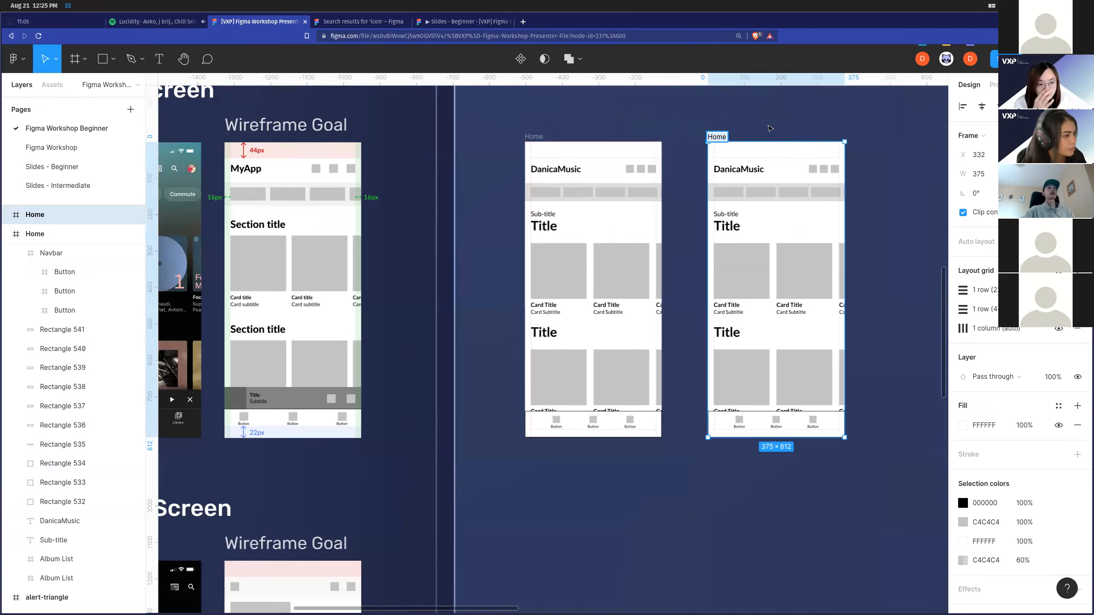
type("Gome2")
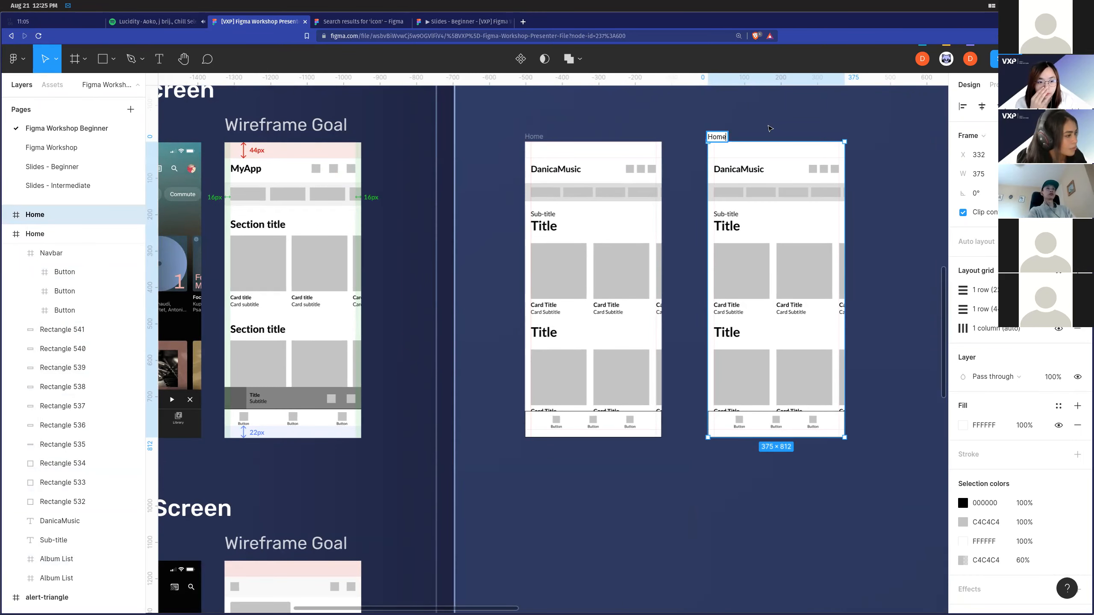
left_click(770, 128)
scroll(713, 172, "up", 5)
scroll(714, 172, "down", 5)
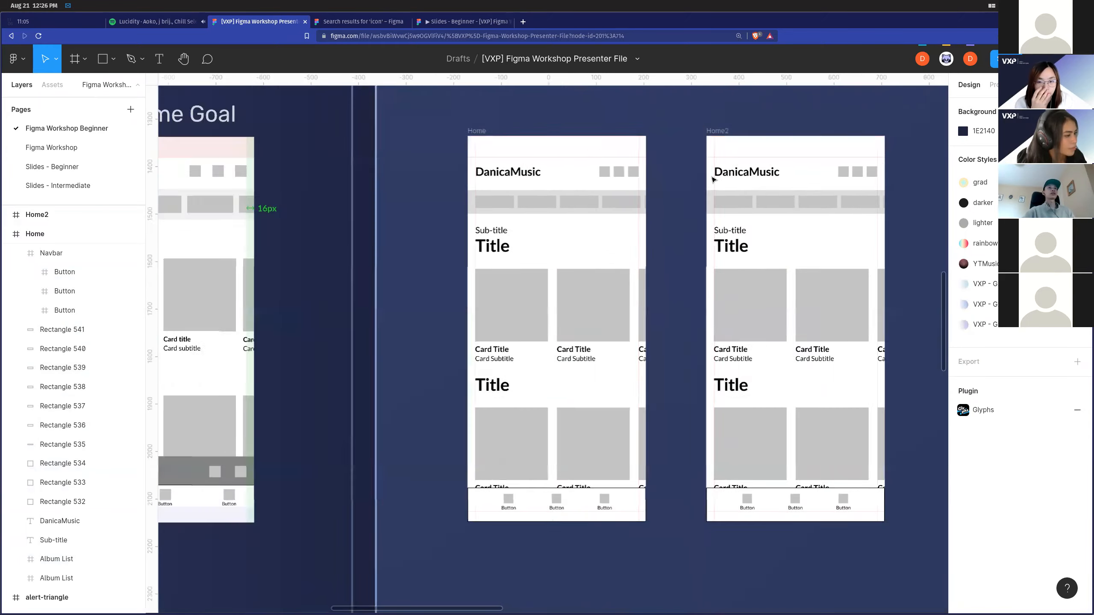
Change the Home2 frame's fill to dark grey 3D3D3D.
scroll(714, 173, "right", 2)
left_click(628, 131)
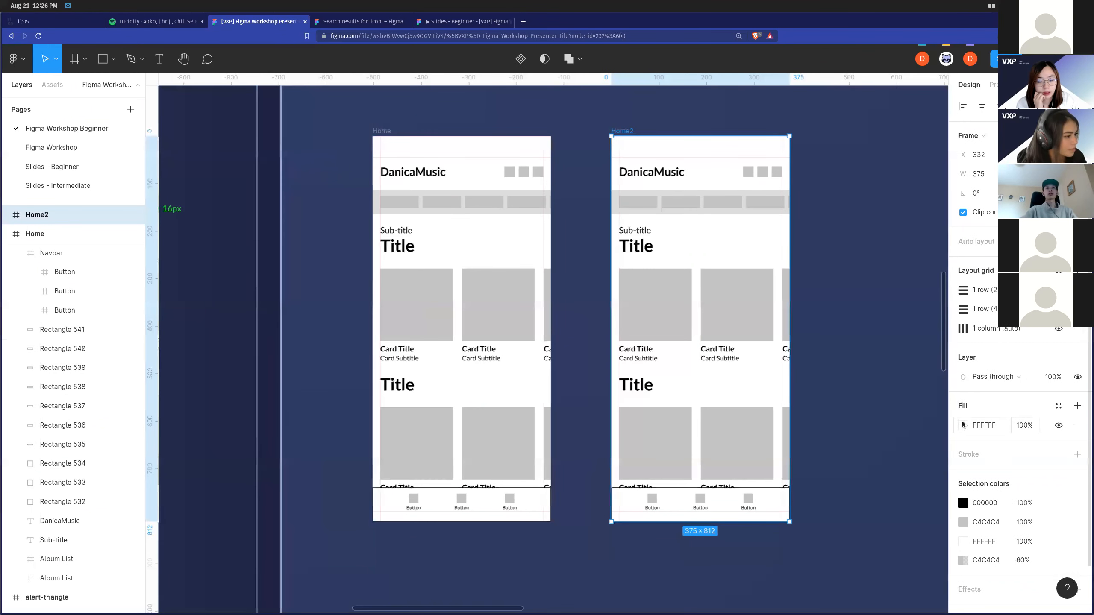
left_click(963, 425)
left_click_drag(818, 345, 790, 429)
left_click(828, 204)
left_click(653, 145)
Recolour everything black in the Home2 frame to near-white FBFBFB through its selection colours.
left_click(963, 503)
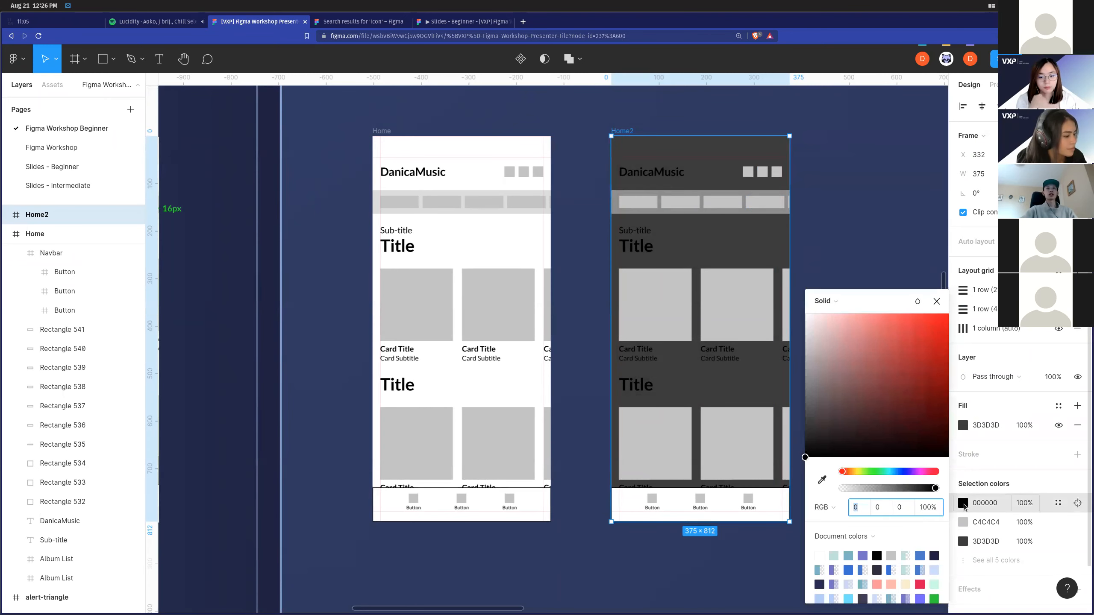
left_click(807, 359)
left_click_drag(812, 376, 792, 323)
left_click(828, 224)
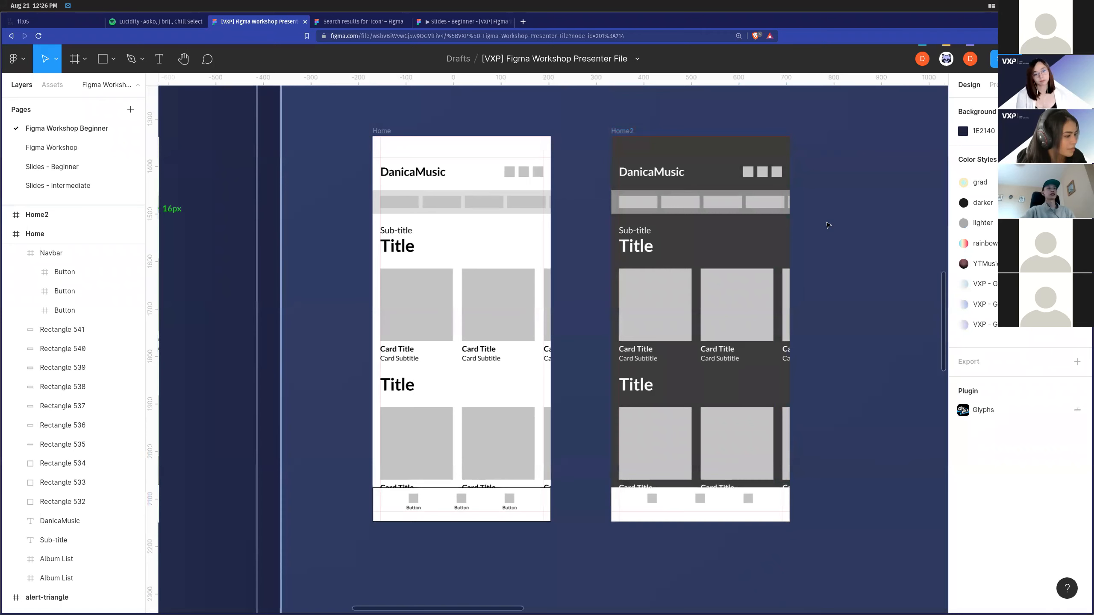
scroll(841, 250, "down", 5)
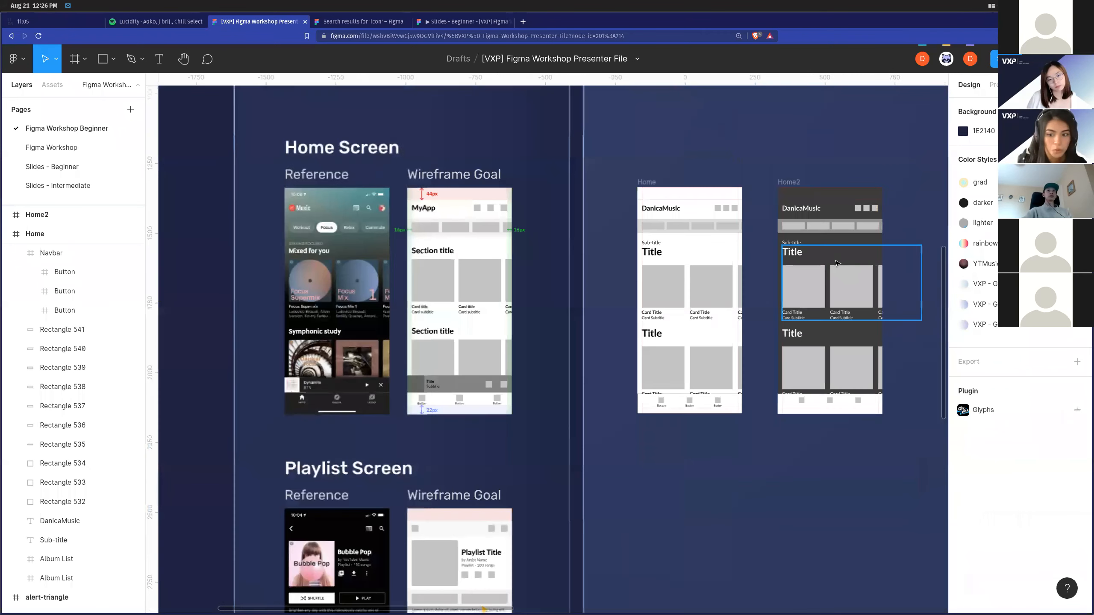
scroll(777, 276, "right", 3)
scroll(778, 276, "left", 2)
scroll(778, 276, "up", 4)
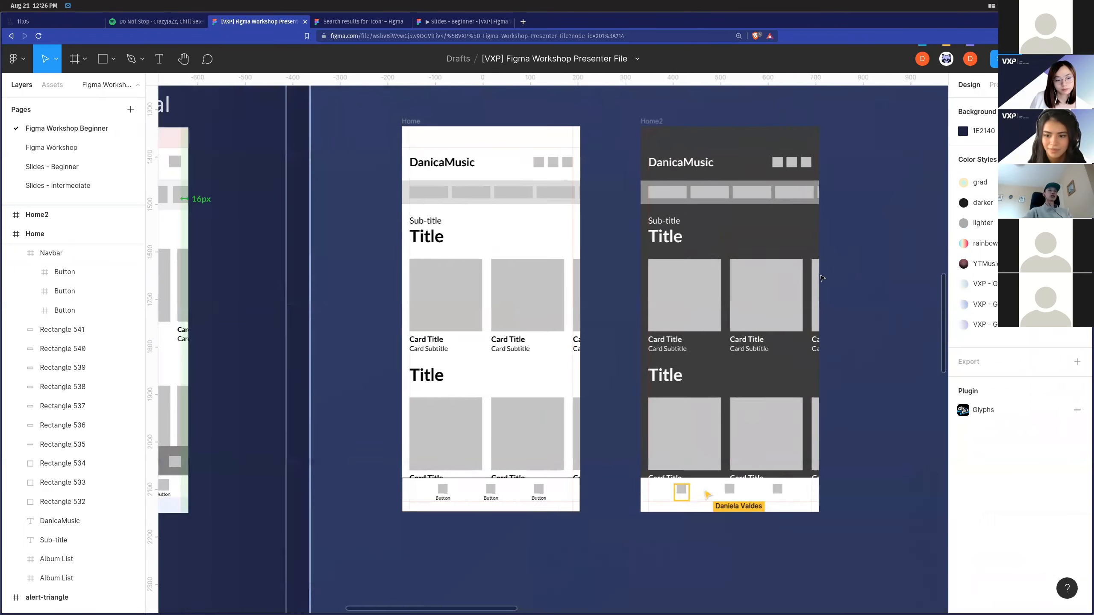
left_click(651, 196)
left_click(614, 190)
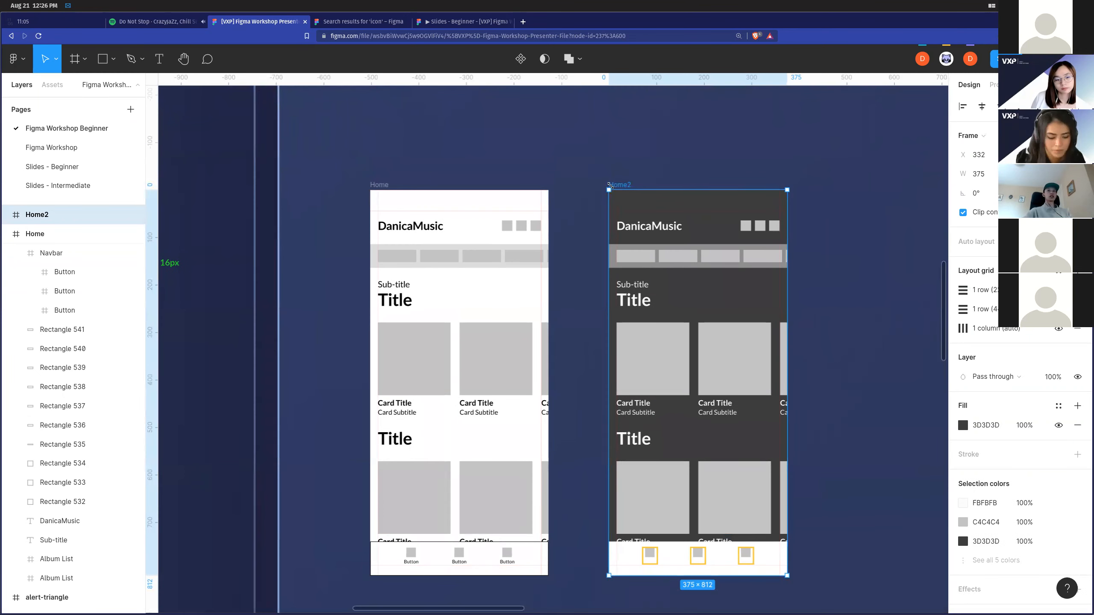
Try a prototype connection from the whole Home frame that navigates to Home2 on tap, and remove it.
left_click(380, 186)
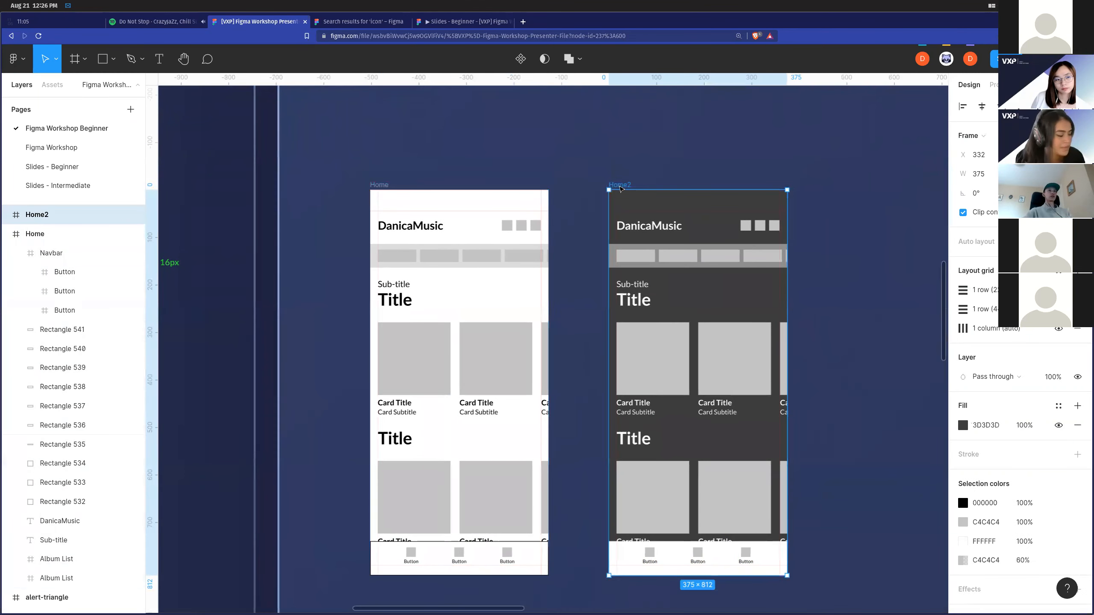
left_click(993, 85)
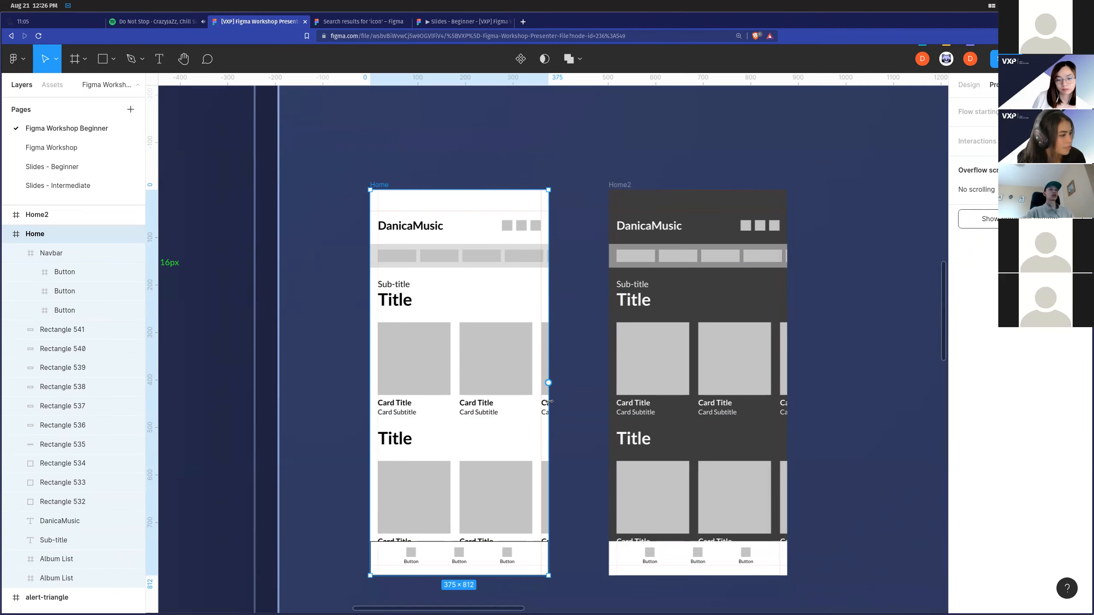
scroll(548, 402, "up", 10)
scroll(546, 353, "down", 10)
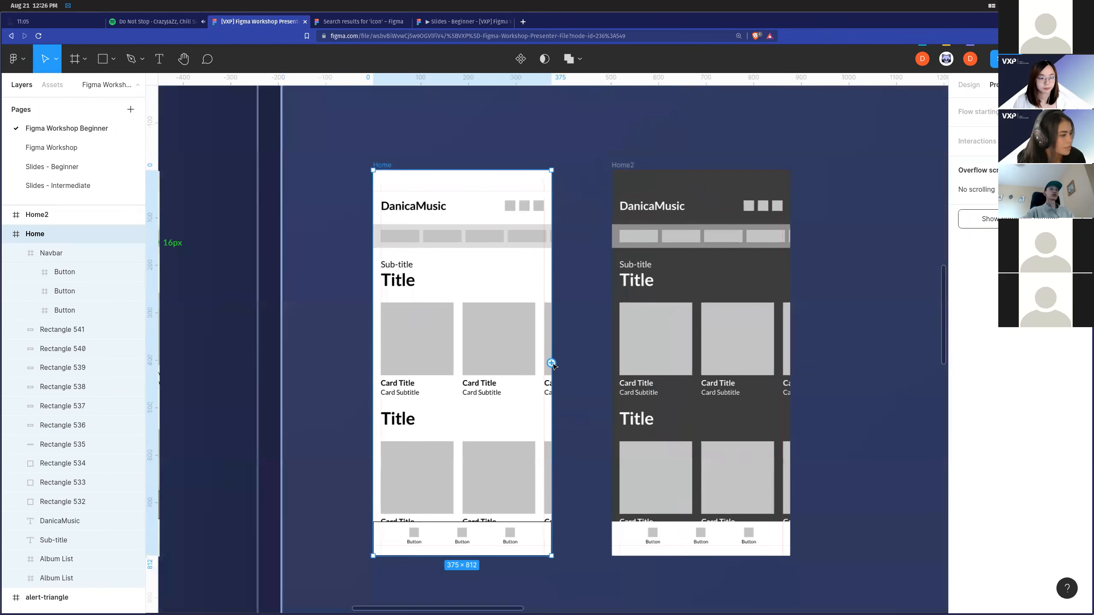
left_click_drag(552, 363, 603, 263)
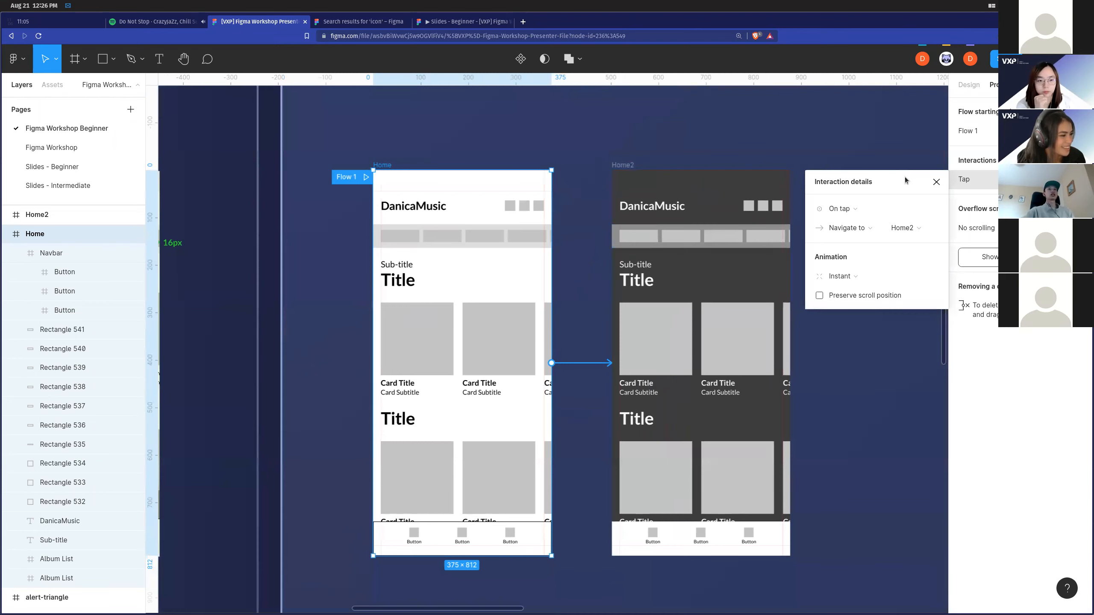
left_click(936, 182)
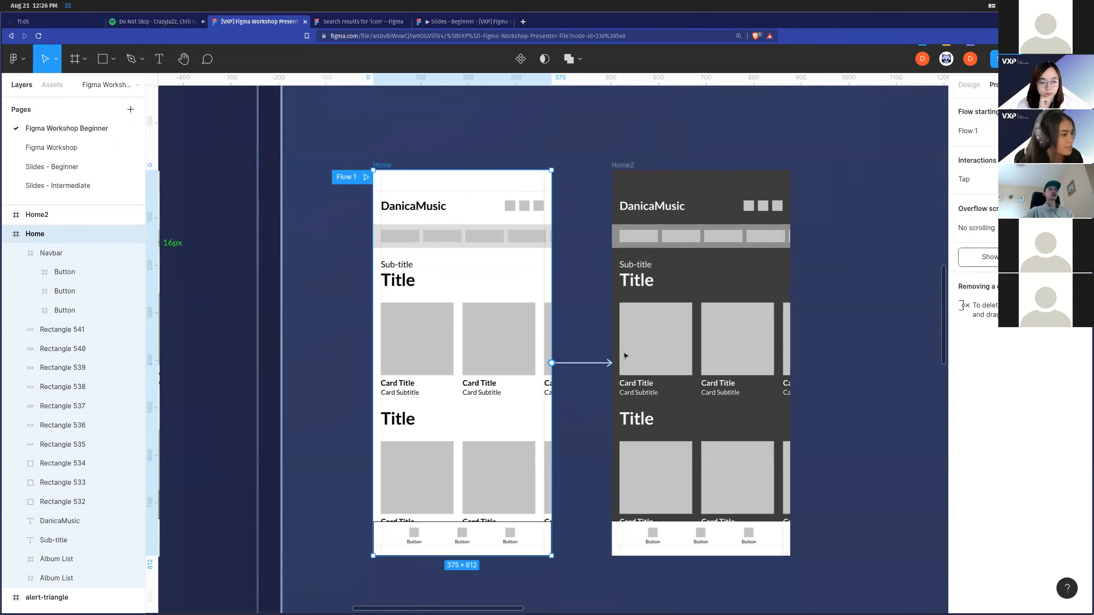
left_click_drag(611, 363, 604, 374)
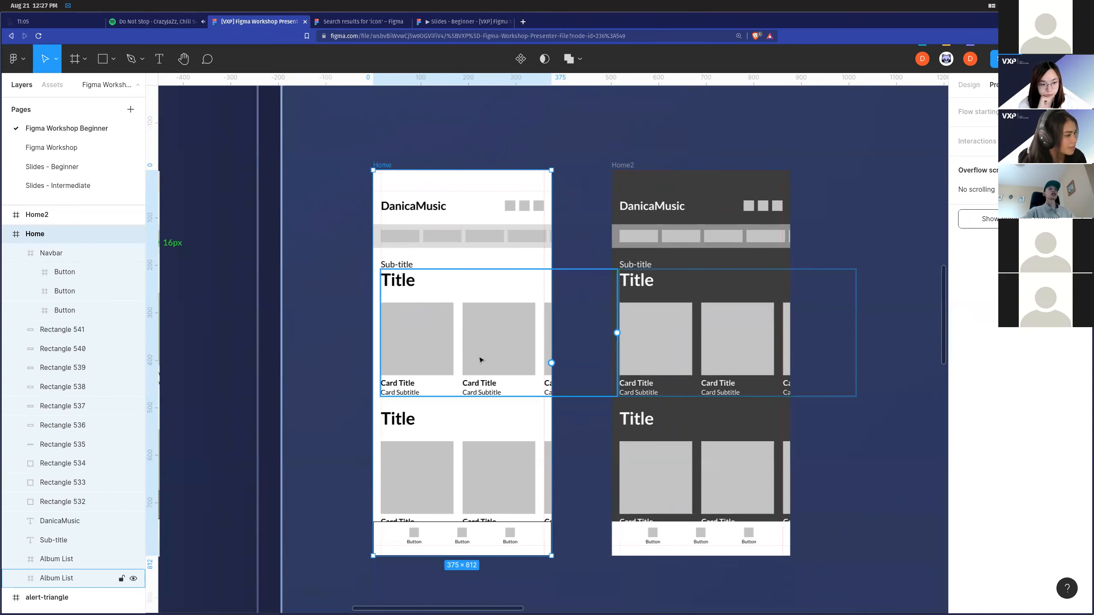
Examine the album cards in the Home Screen reference and its Wireframe Goal as candidates for a tap target.
scroll(479, 361, "down", 3)
scroll(473, 363, "left", 5)
scroll(371, 367, "up", 3)
scroll(379, 367, "left", 3)
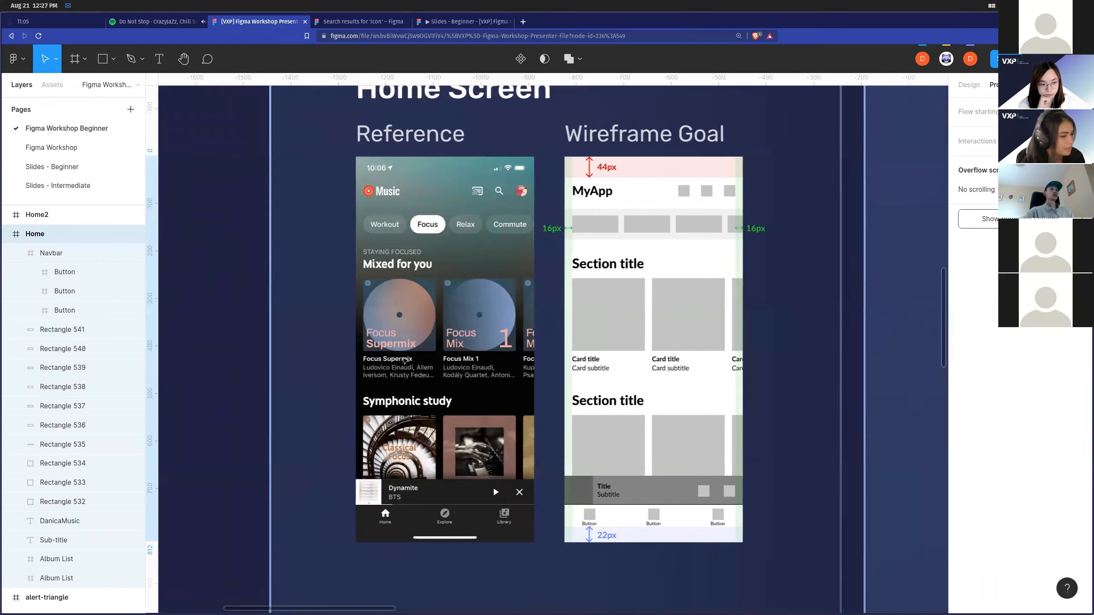
scroll(403, 365, "up", 4)
scroll(410, 336, "down", 2)
scroll(409, 336, "down", 3)
scroll(559, 345, "right", 3)
scroll(667, 349, "up", 3)
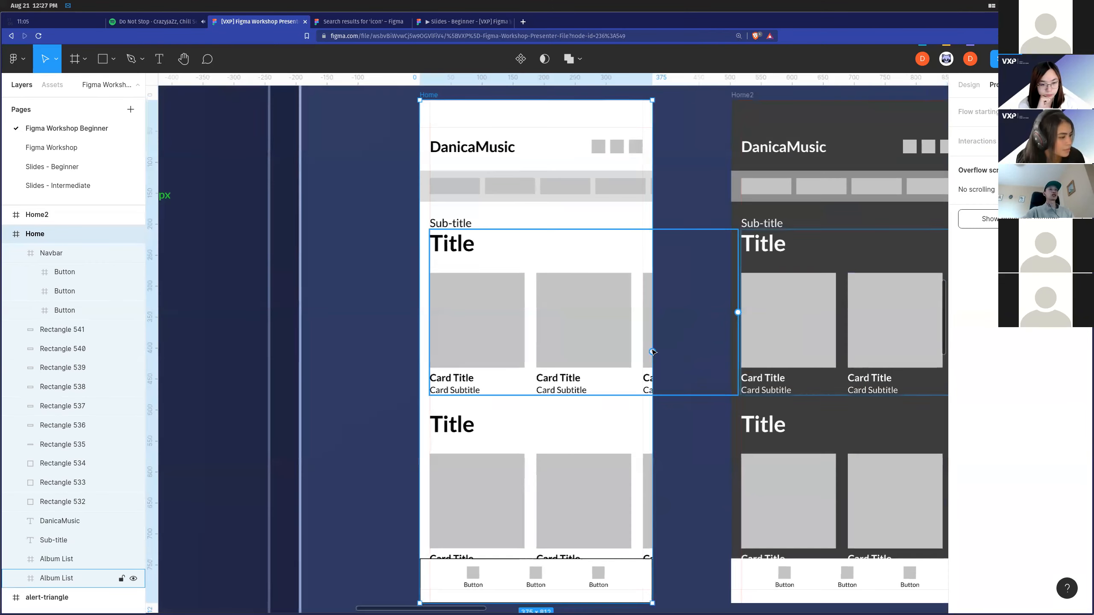
Connect the first album card in the Home frame to Home2, navigating on tap with an instant animation.
double_click(469, 342)
double_click(468, 343)
scroll(522, 347, "up", 2)
scroll(512, 339, "down", 3)
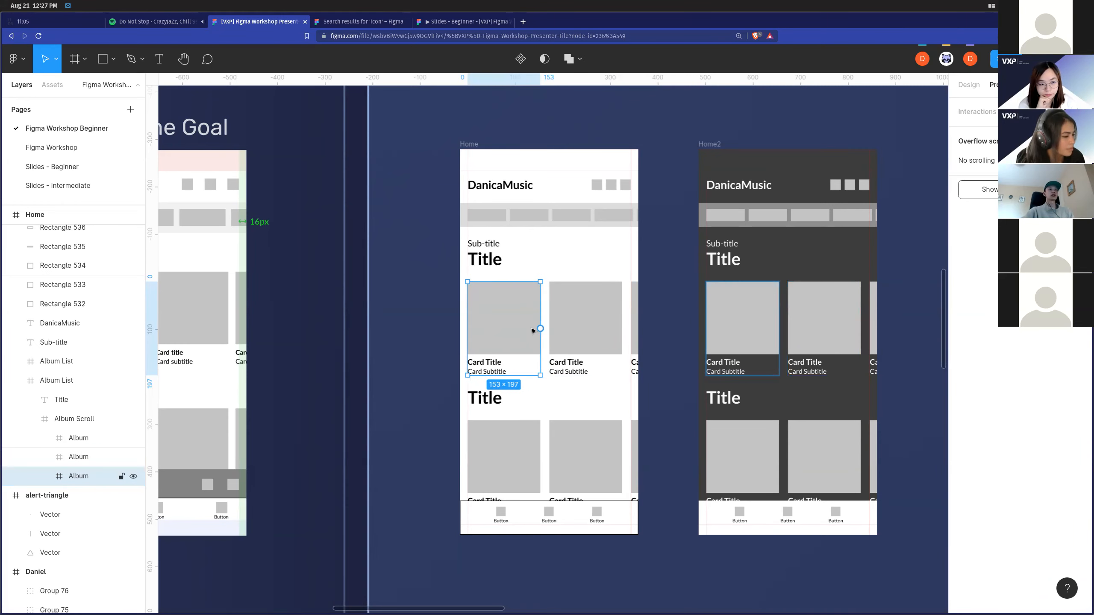
scroll(541, 329, "up", 2)
scroll(551, 332, "down", 3)
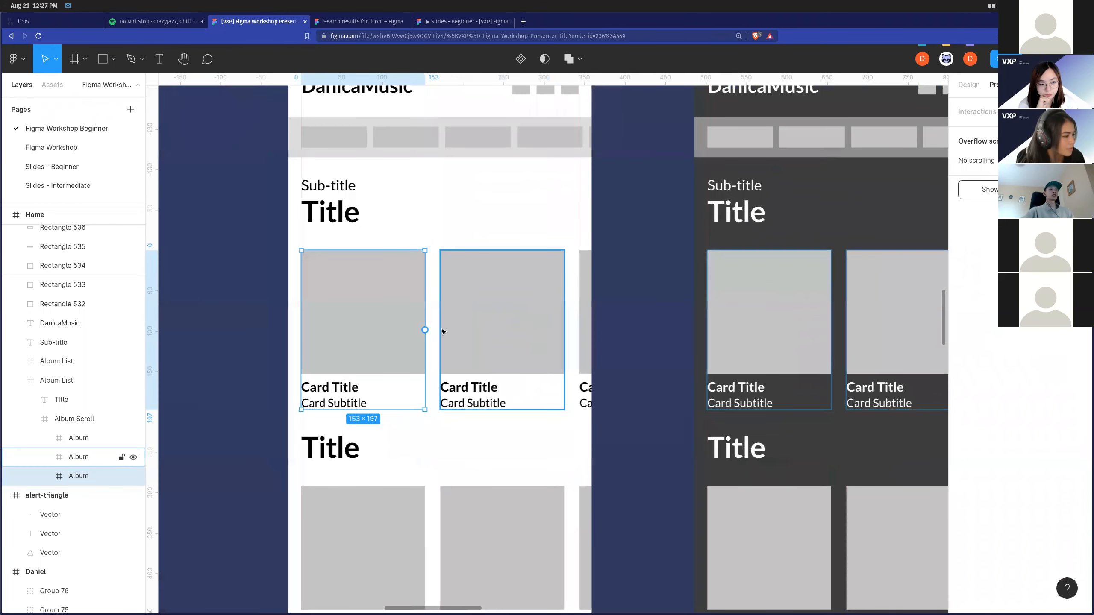
left_click_drag(399, 330, 628, 322)
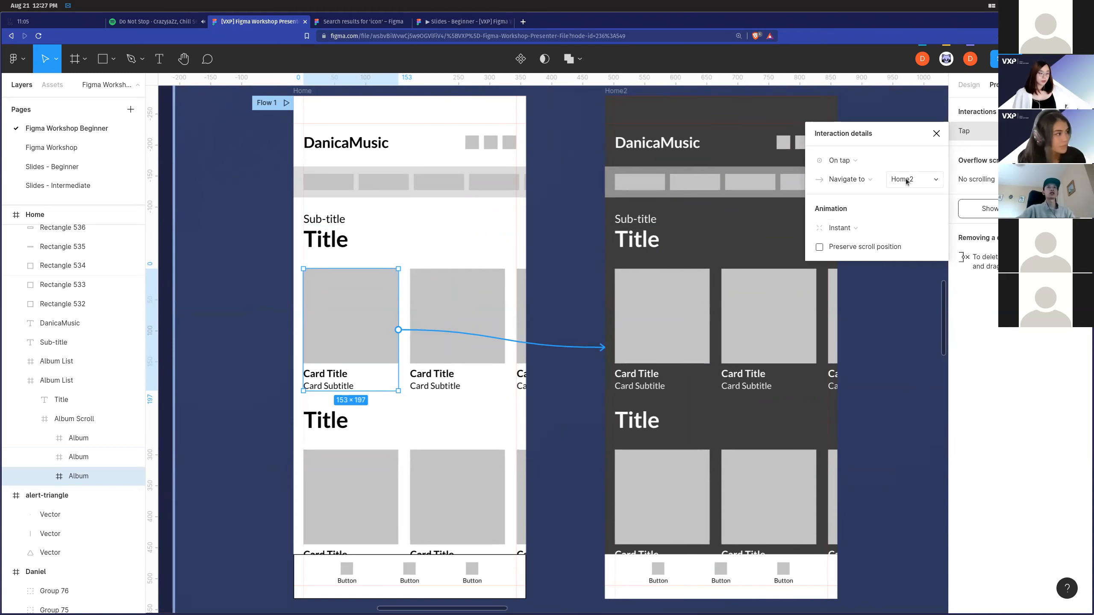
scroll(631, 149, "up", 3)
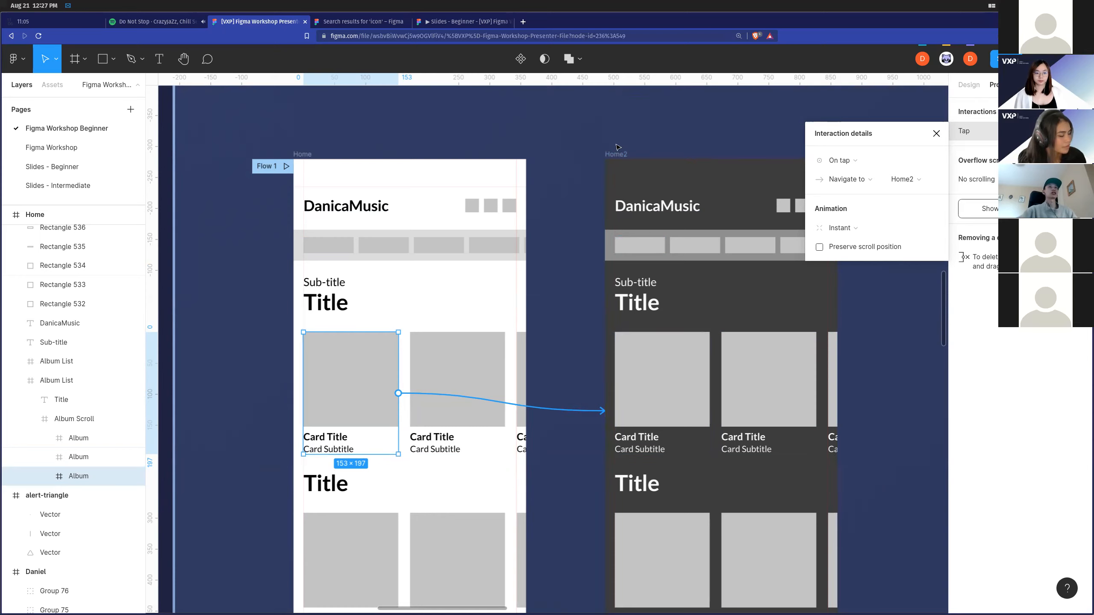
left_click(935, 135)
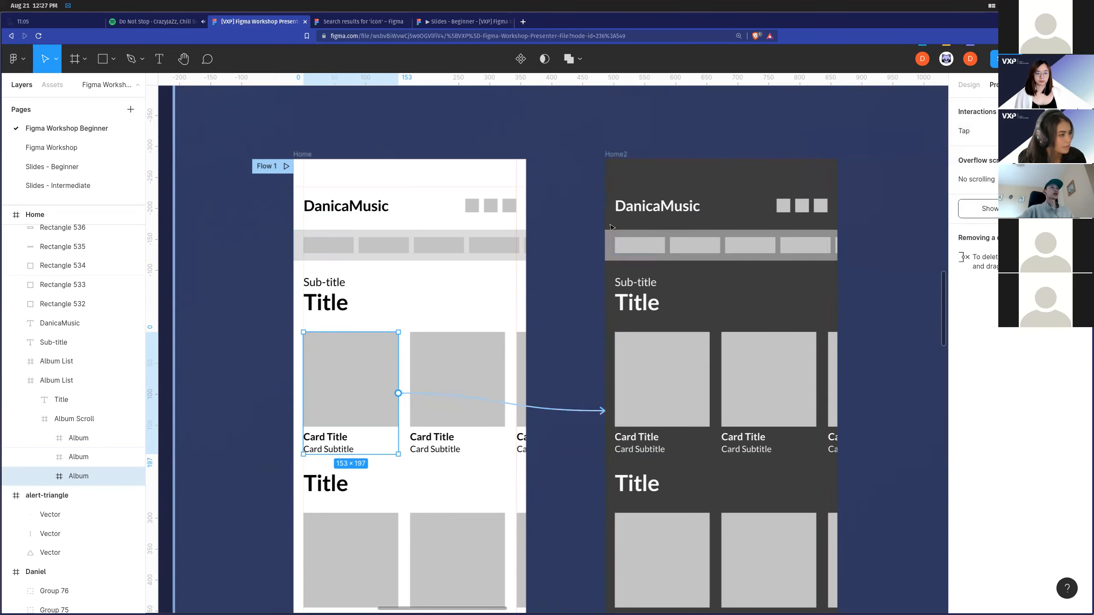
Run Flow 1 from the Home frame and tap the first album card to test its link to Home2.
scroll(587, 239, "down", 2)
scroll(590, 240, "left", 2)
scroll(592, 240, "up", 3)
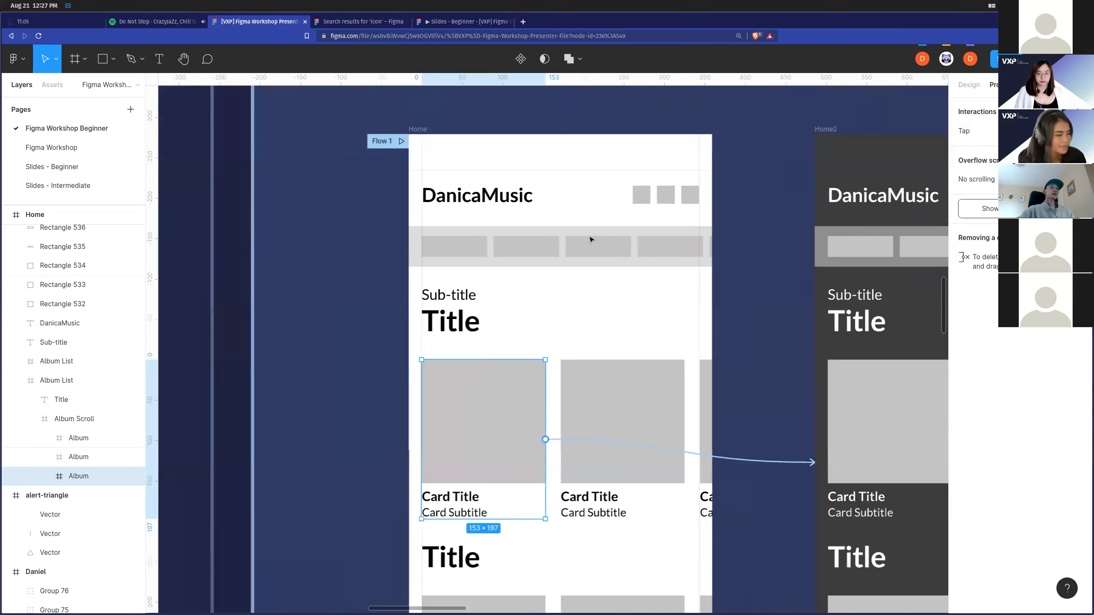
scroll(592, 240, "right", 2)
scroll(591, 239, "down", 1)
scroll(590, 240, "right", 2)
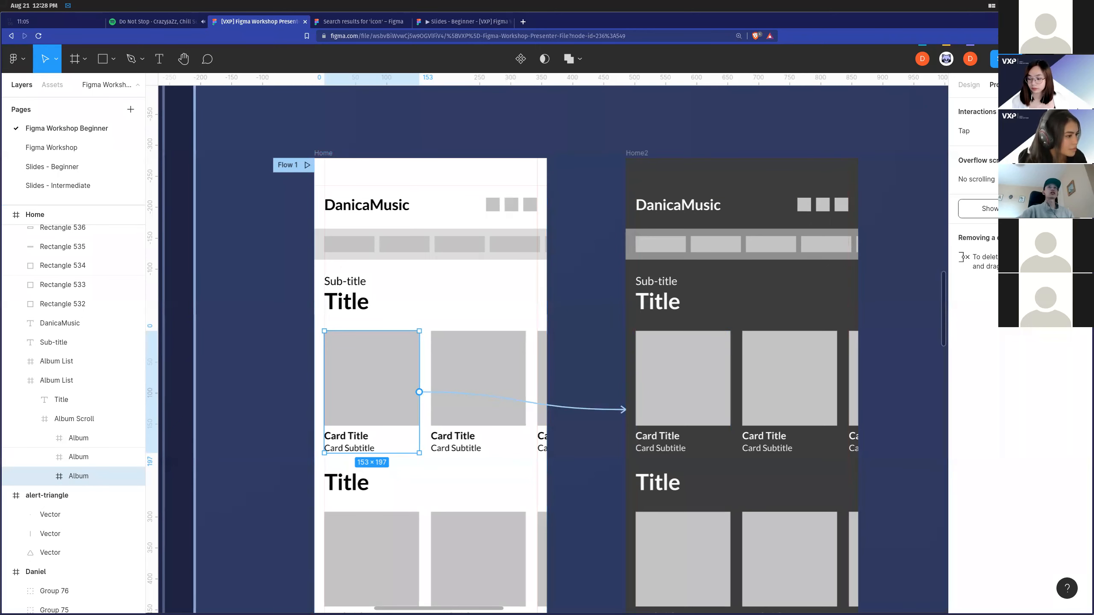
scroll(562, 271, "down", 2)
scroll(321, 153, "up", 2)
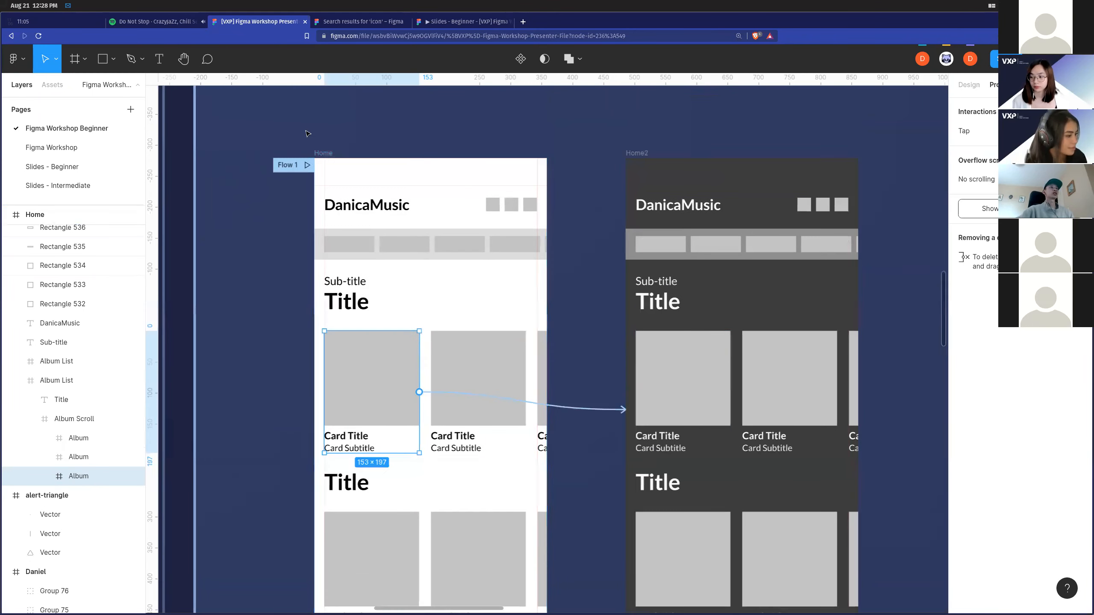
left_click(307, 166)
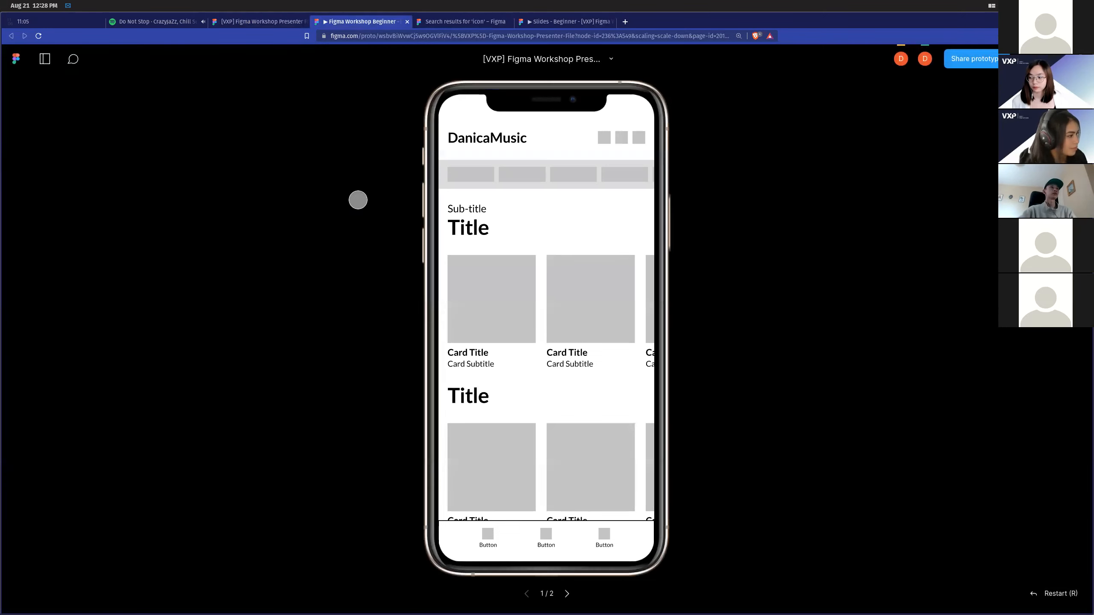
left_click(498, 315)
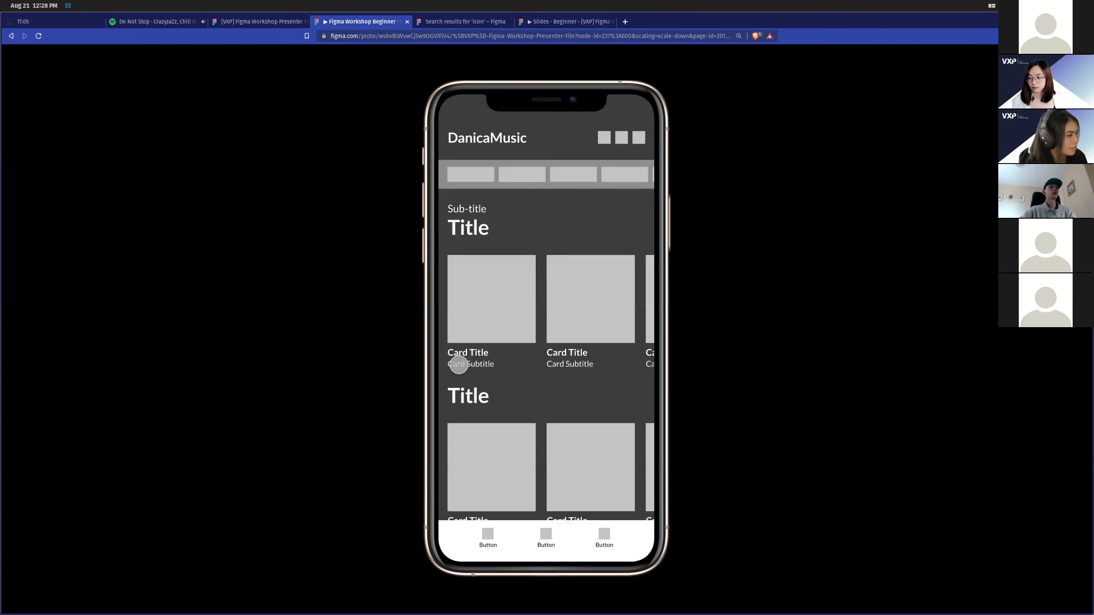
Set the prototype's iPhone device model to Space Grey and check it in the running preview.
left_click(271, 24)
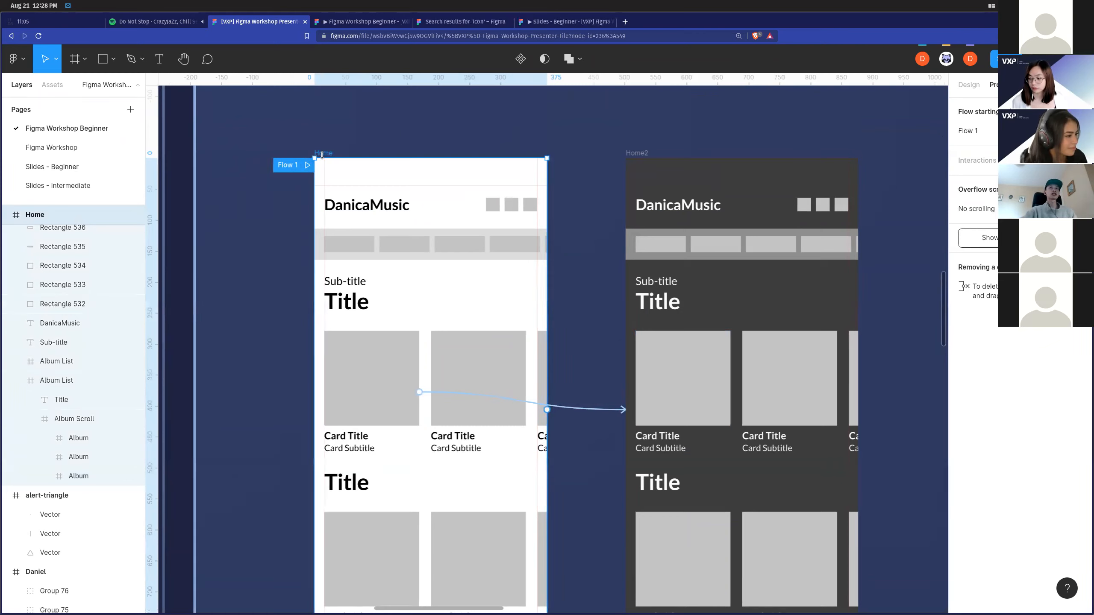
left_click(989, 238)
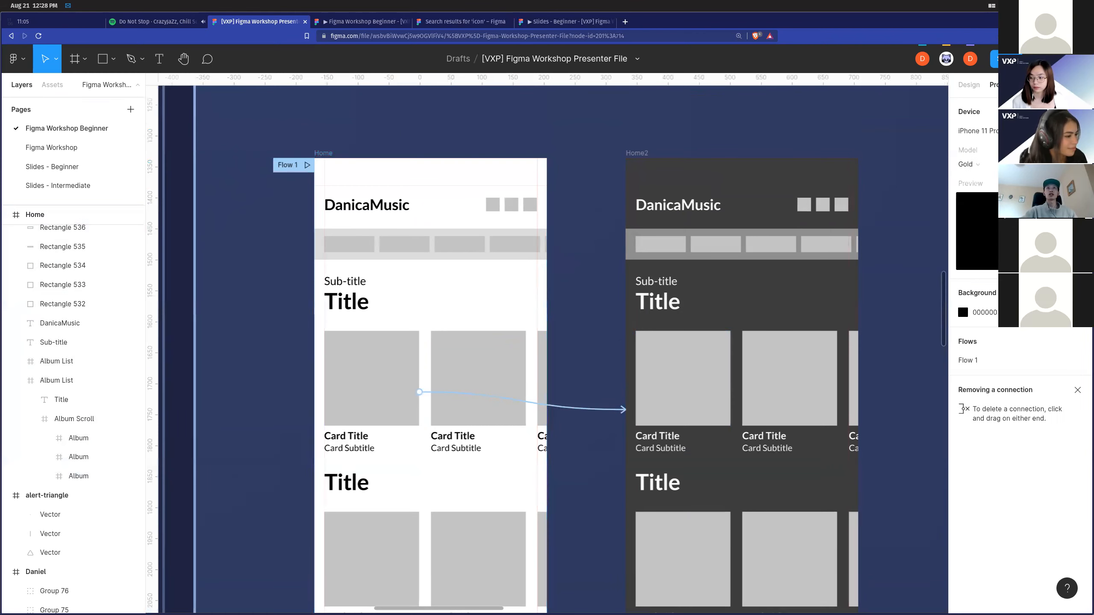
left_click(977, 87)
left_click(994, 86)
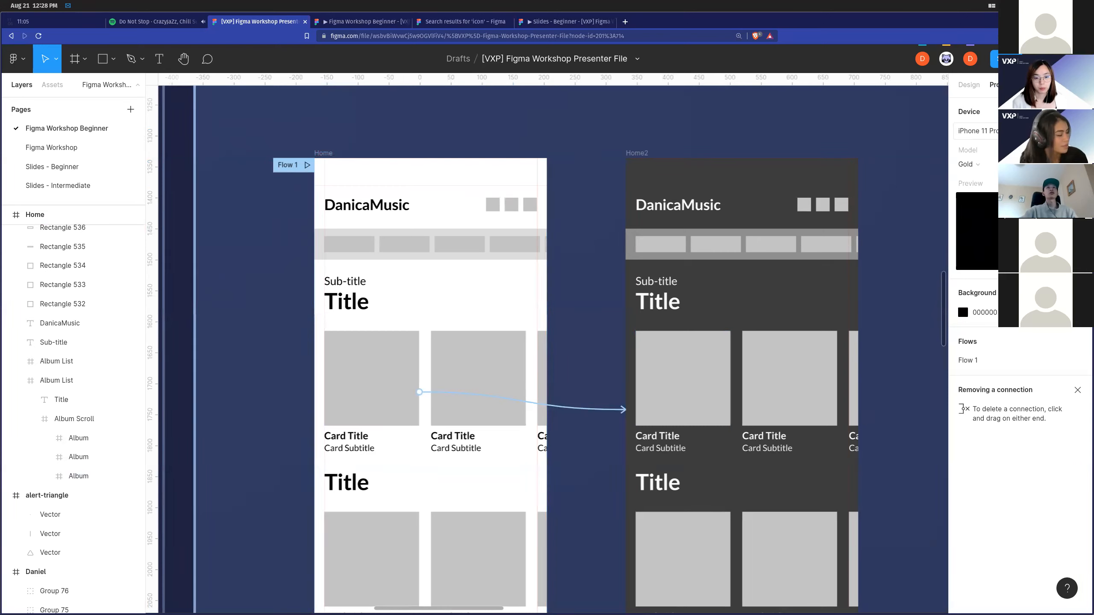
left_click(1043, 165)
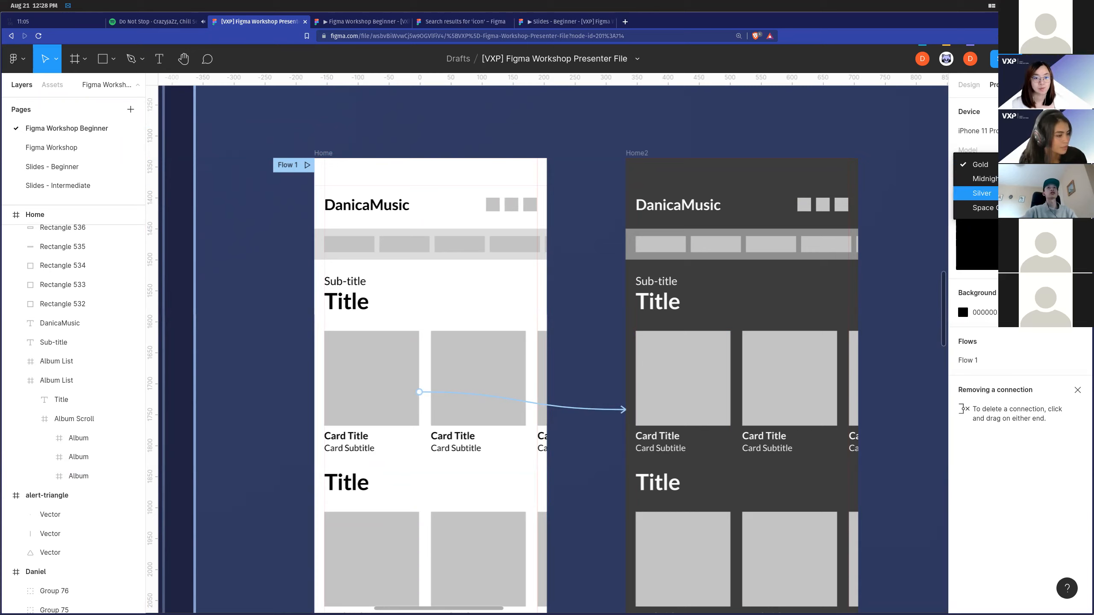
left_click(982, 208)
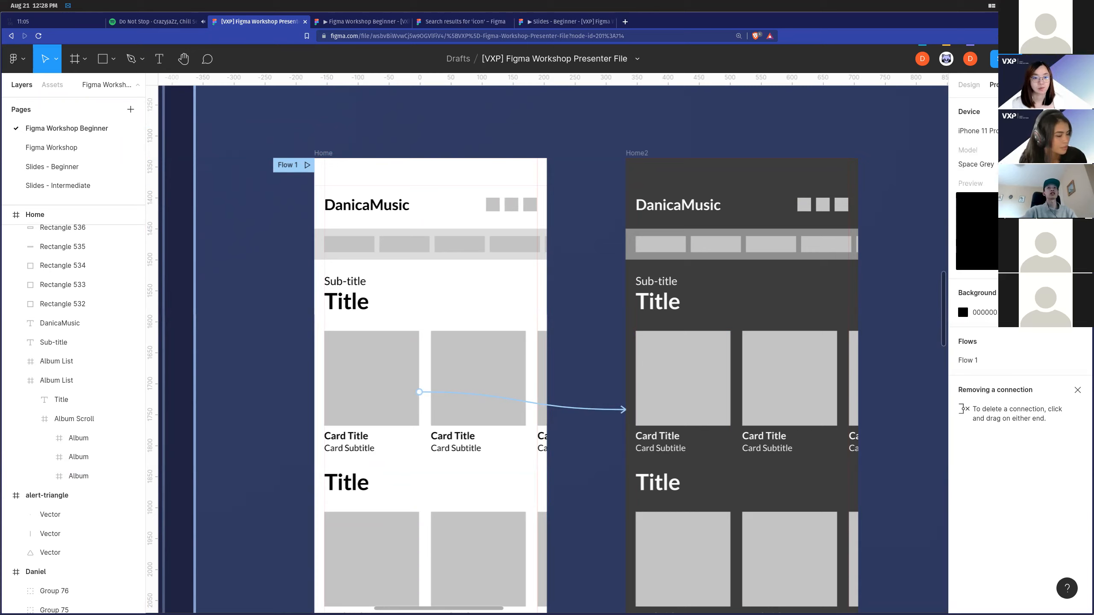
left_click(362, 21)
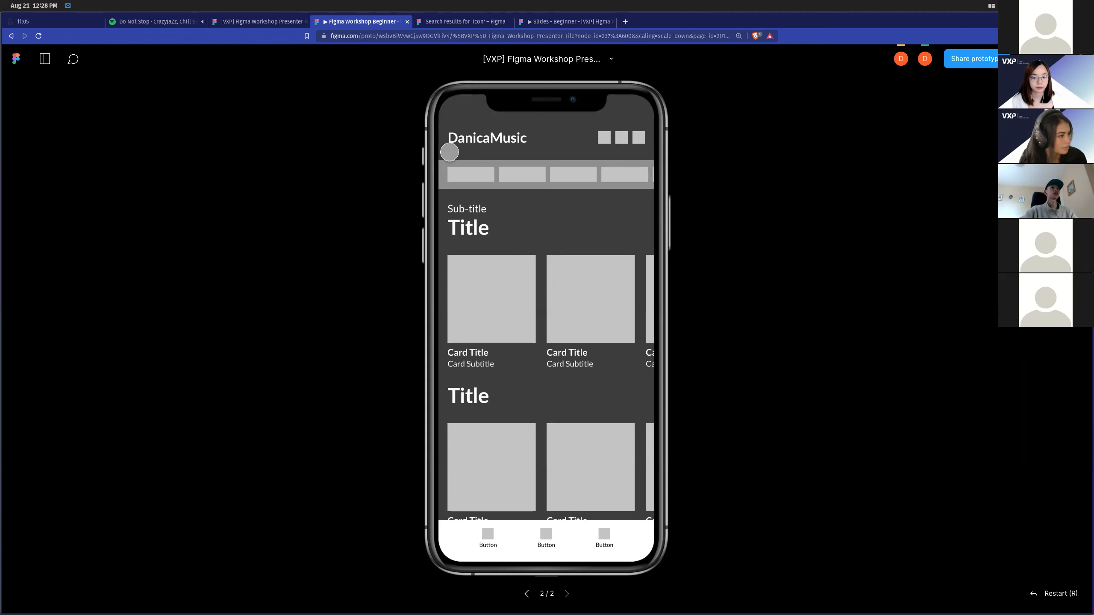
left_click(259, 21)
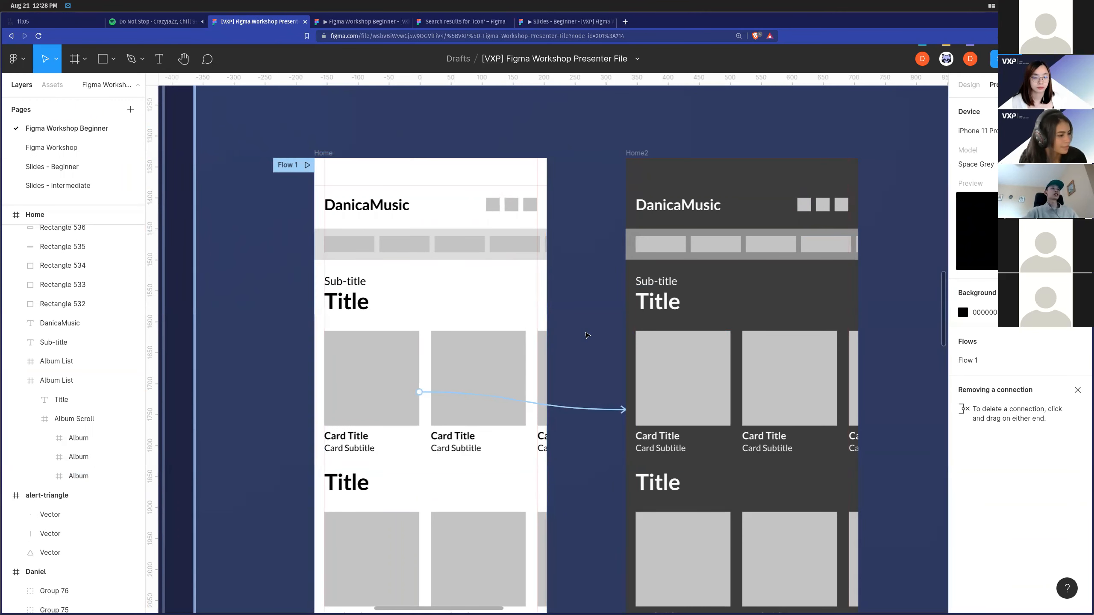
Examine the Home, Playlist and Individual Song reference screens and their Wireframe Goals alongside the Home and Home2 frames.
scroll(586, 335, "down", 10)
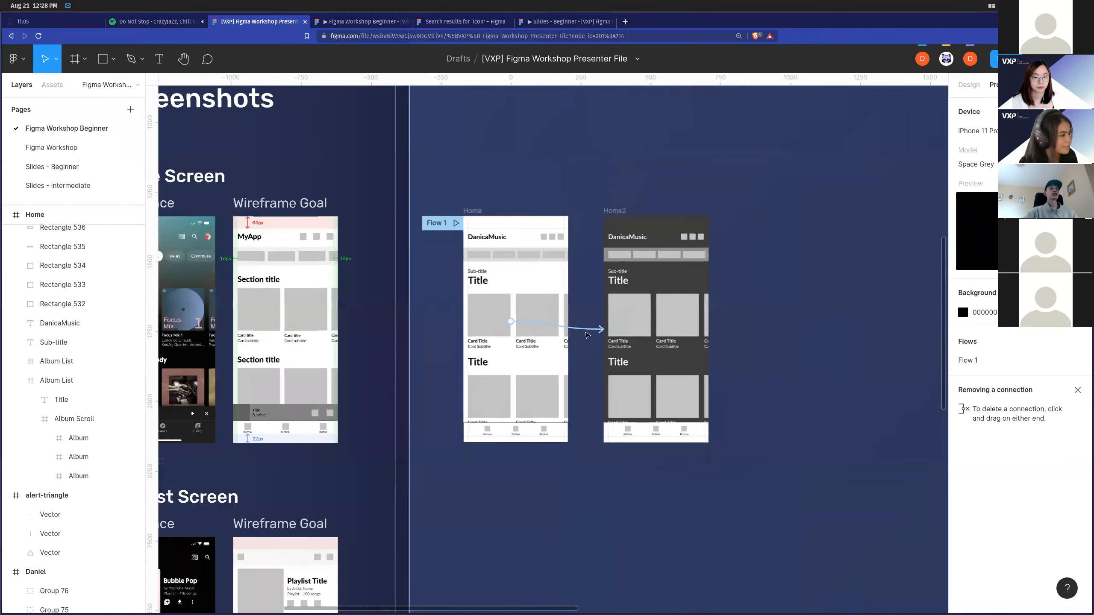
scroll(587, 336, "down", 2)
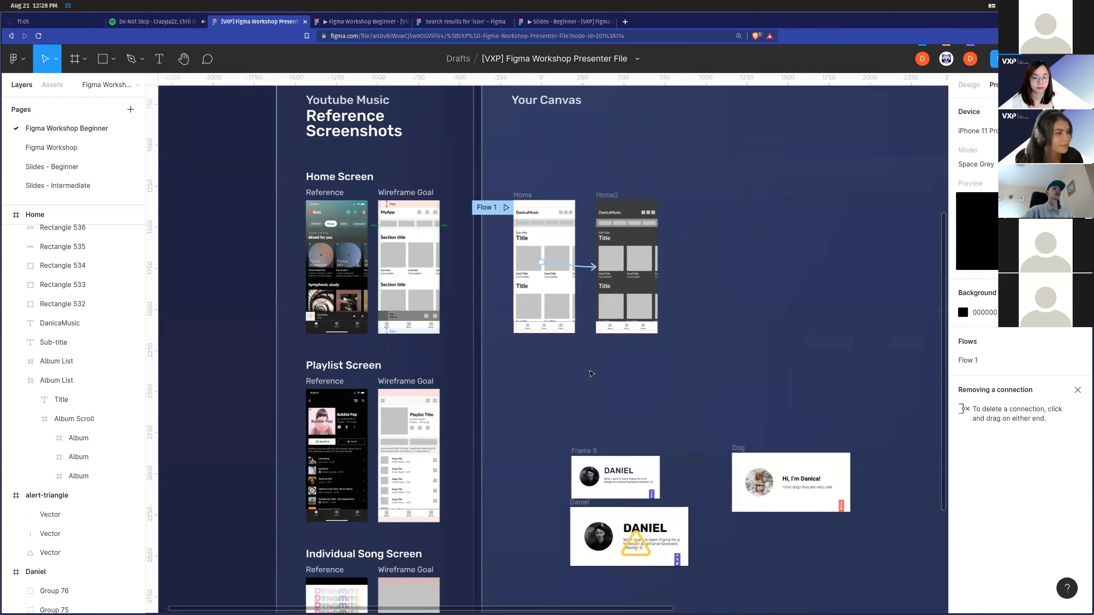
scroll(590, 373, "down", 3)
scroll(526, 373, "down", 5)
scroll(498, 413, "up", 5)
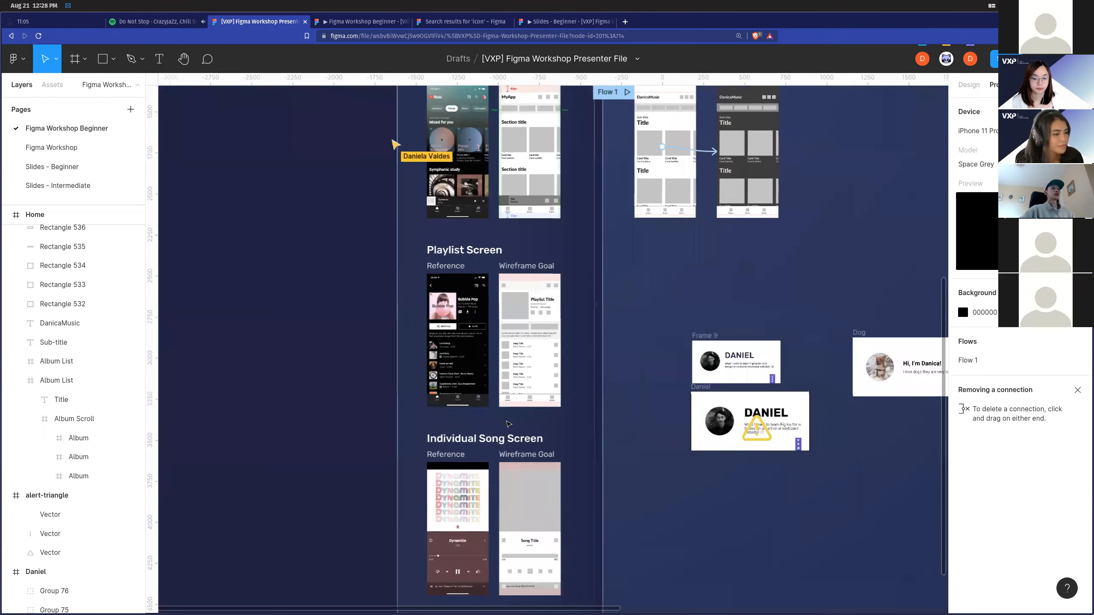
scroll(496, 440, "up", 1)
scroll(496, 442, "left", 2)
scroll(526, 453, "down", 2)
scroll(526, 453, "up", 1)
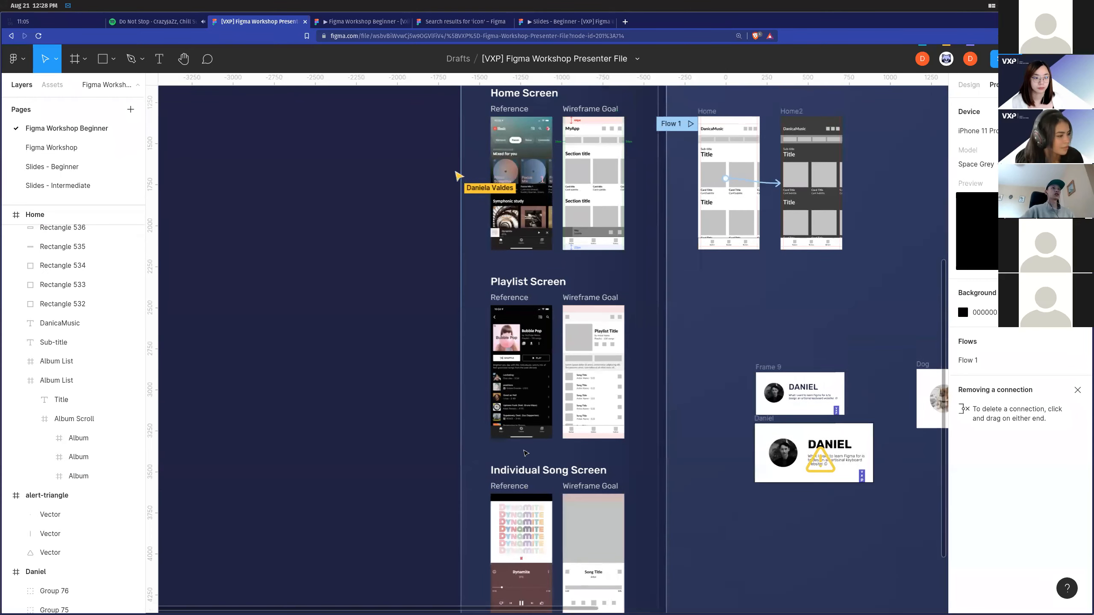
scroll(536, 456, "left", 1)
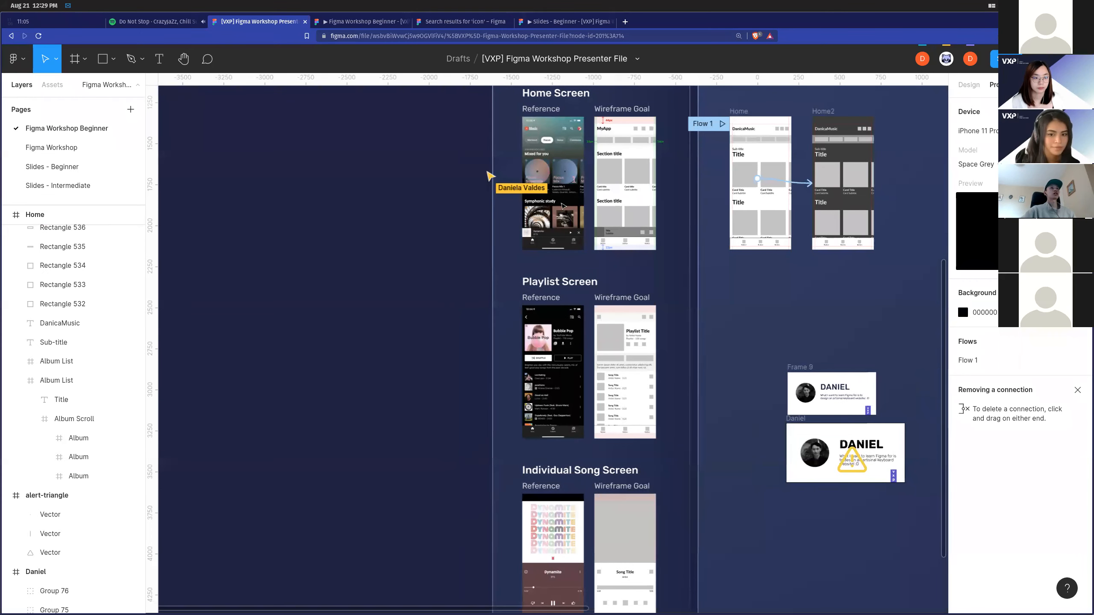
scroll(557, 473, "down", 2)
scroll(557, 495, "up", 3)
scroll(559, 495, "down", 4)
scroll(559, 495, "up", 5)
scroll(559, 496, "up", 20)
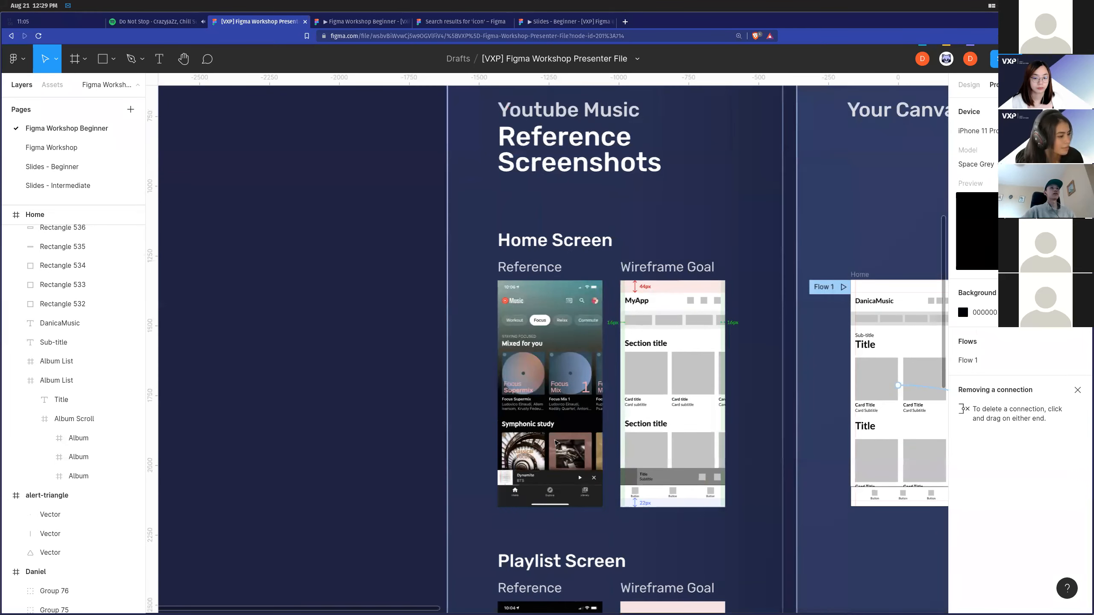
scroll(557, 442, "down", 3)
scroll(557, 442, "down", 2)
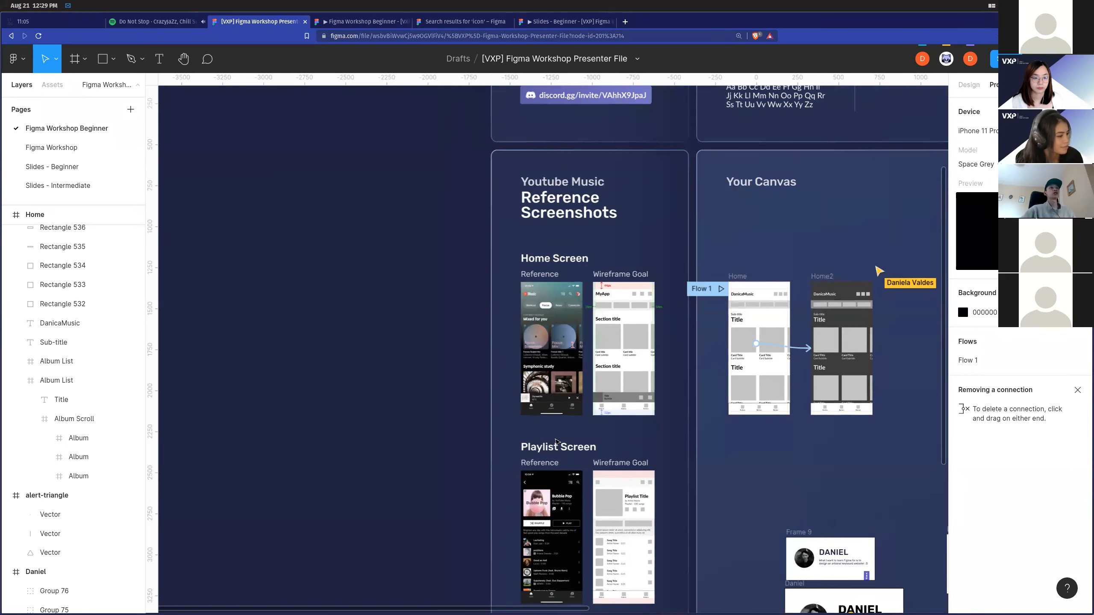
scroll(555, 442, "down", 1)
scroll(564, 503, "up", 2)
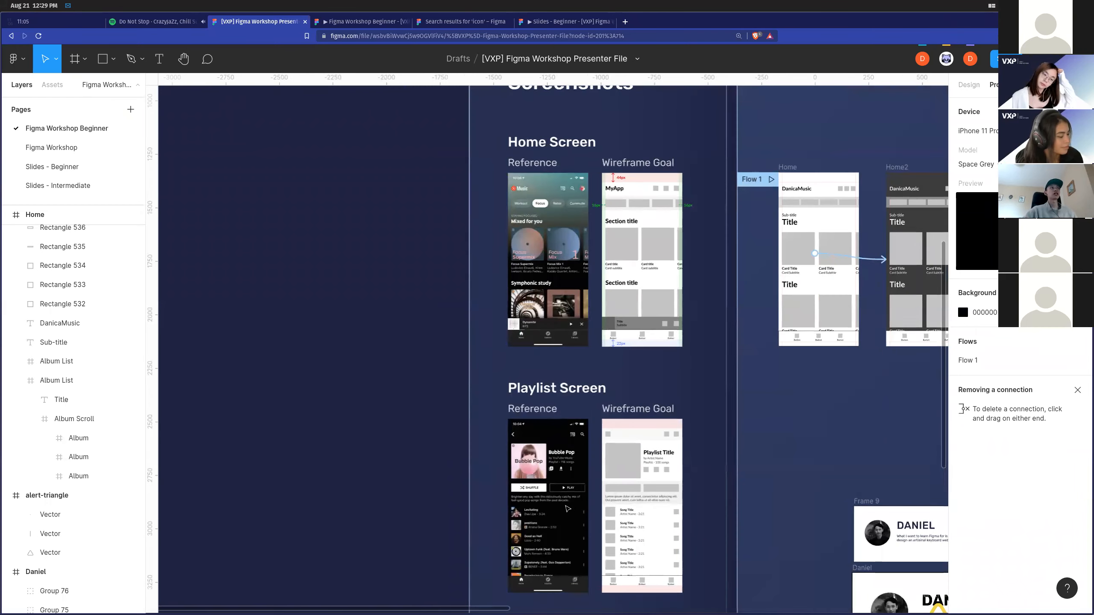
scroll(567, 509, "up", 2)
scroll(568, 509, "down", 3)
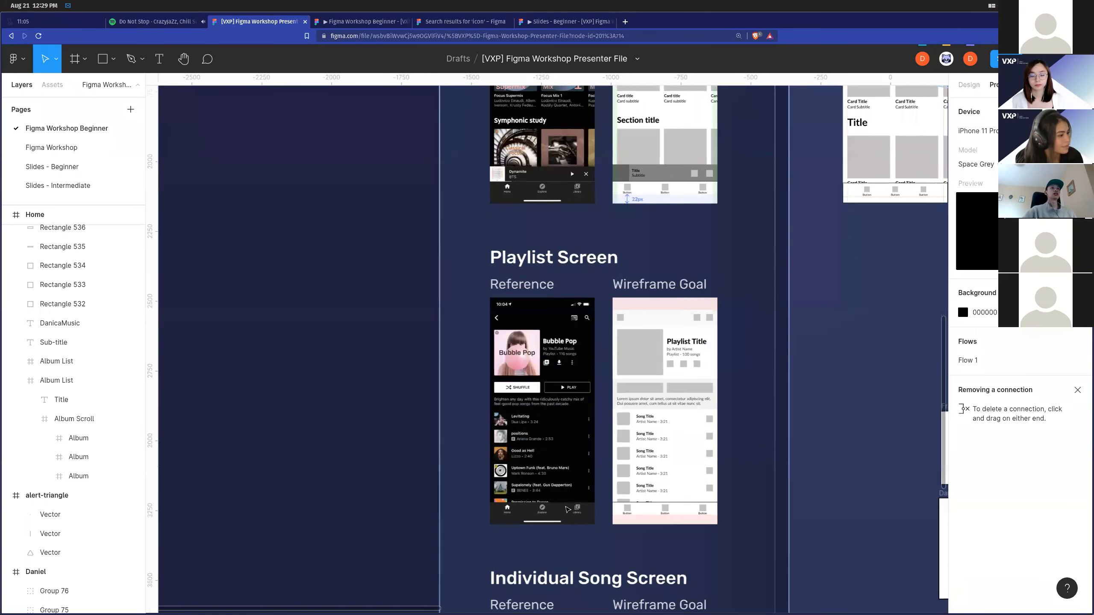
scroll(567, 509, "down", 2)
scroll(565, 510, "right", 2)
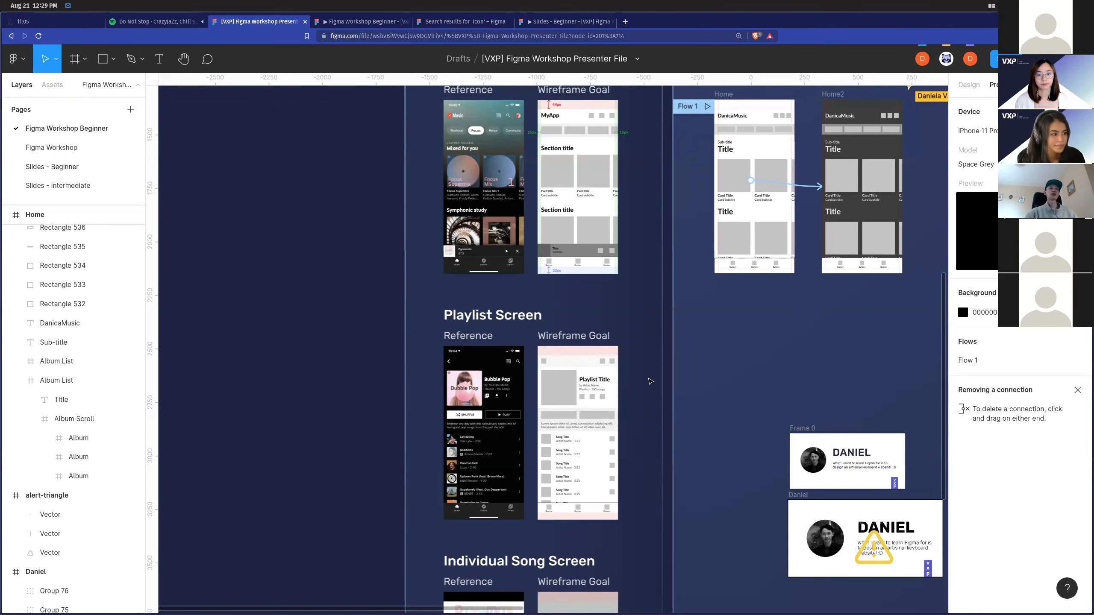
scroll(650, 381, "up", 3)
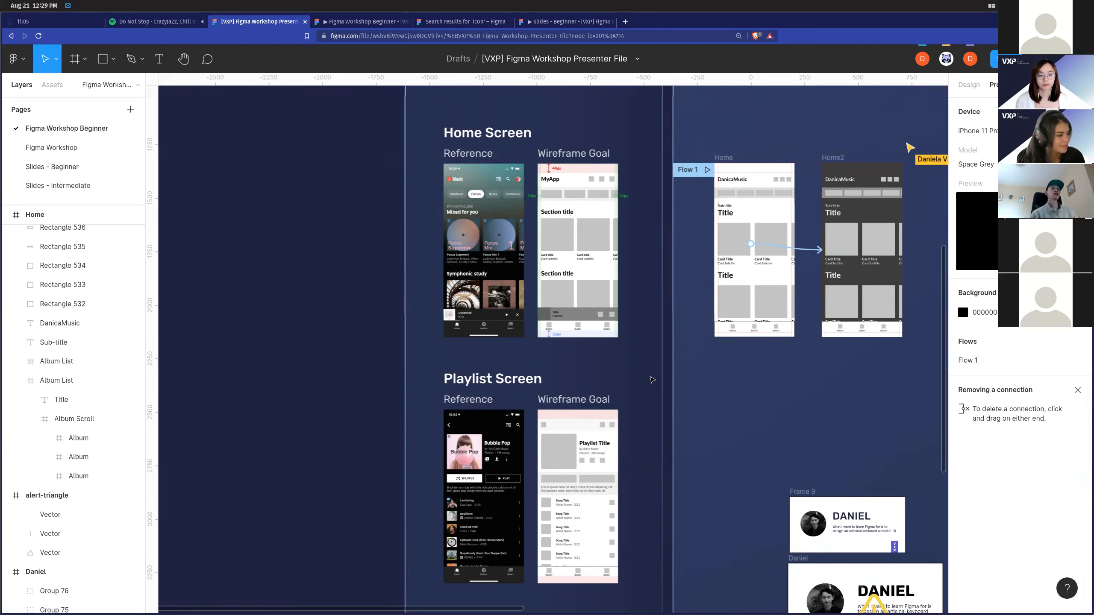
scroll(652, 379, "right", 2)
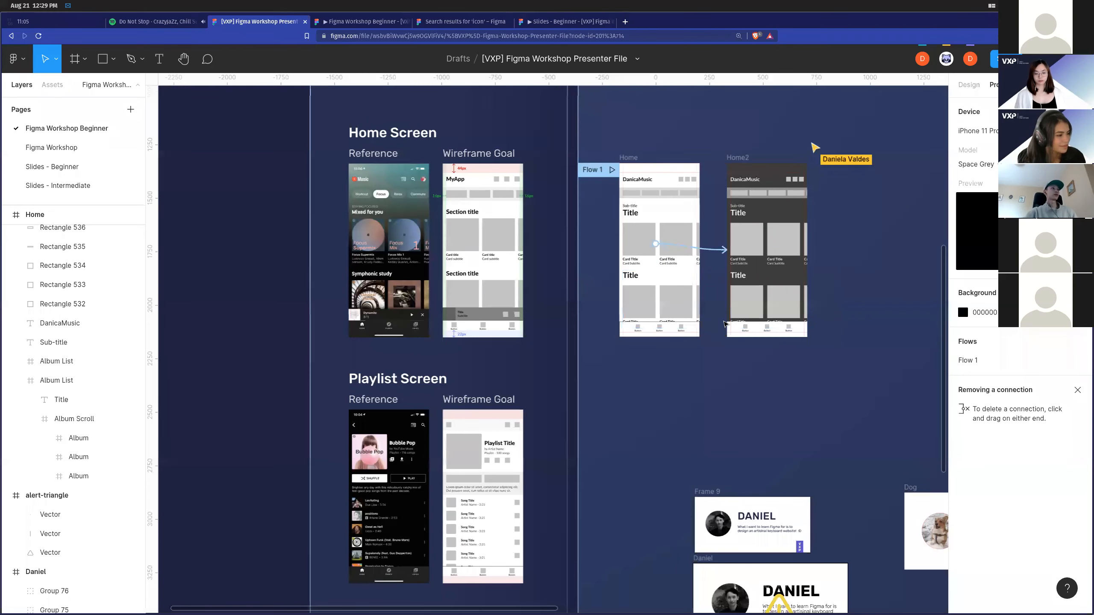
Look at the Home2 screen in the running prototype again and return to the design file.
left_click(434, 23)
left_click(366, 22)
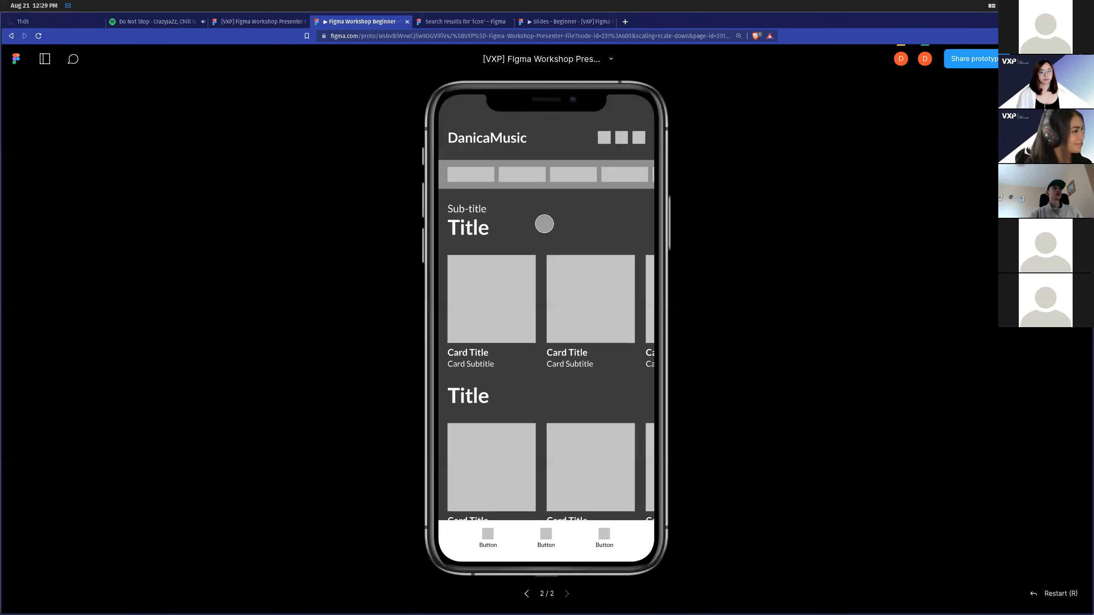
left_click(258, 21)
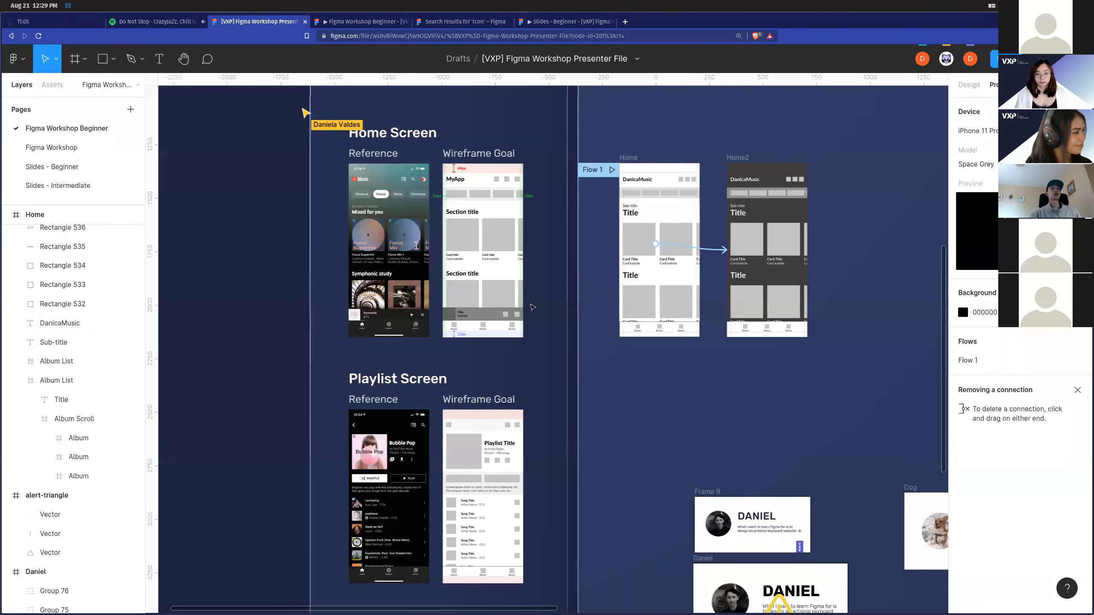
scroll(632, 371, "up", 3)
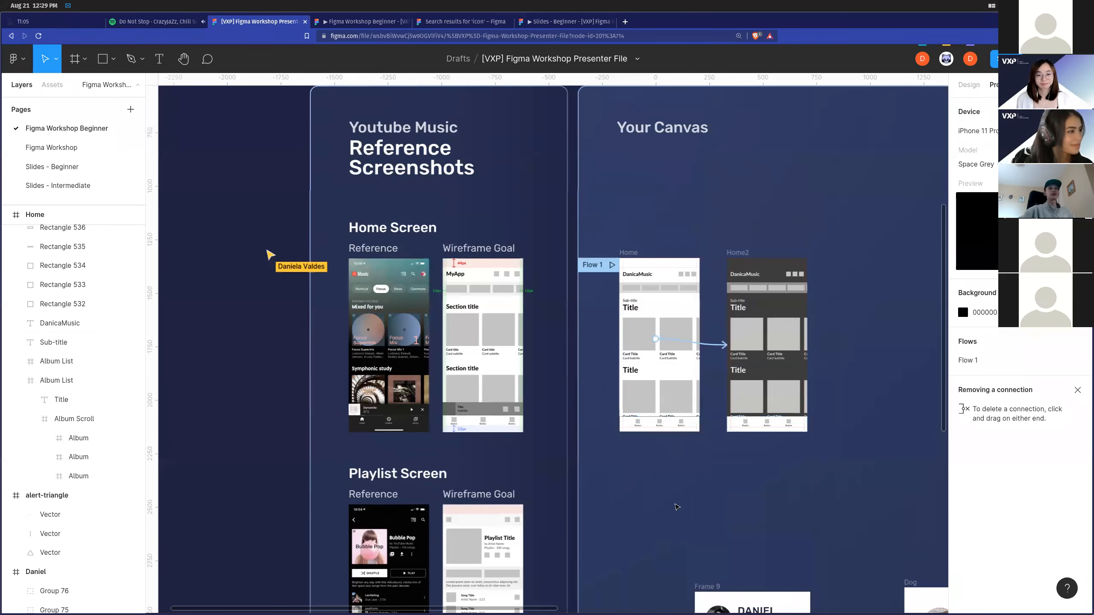
scroll(674, 478, "right", 3)
scroll(674, 478, "down", 5)
scroll(668, 478, "up", 4)
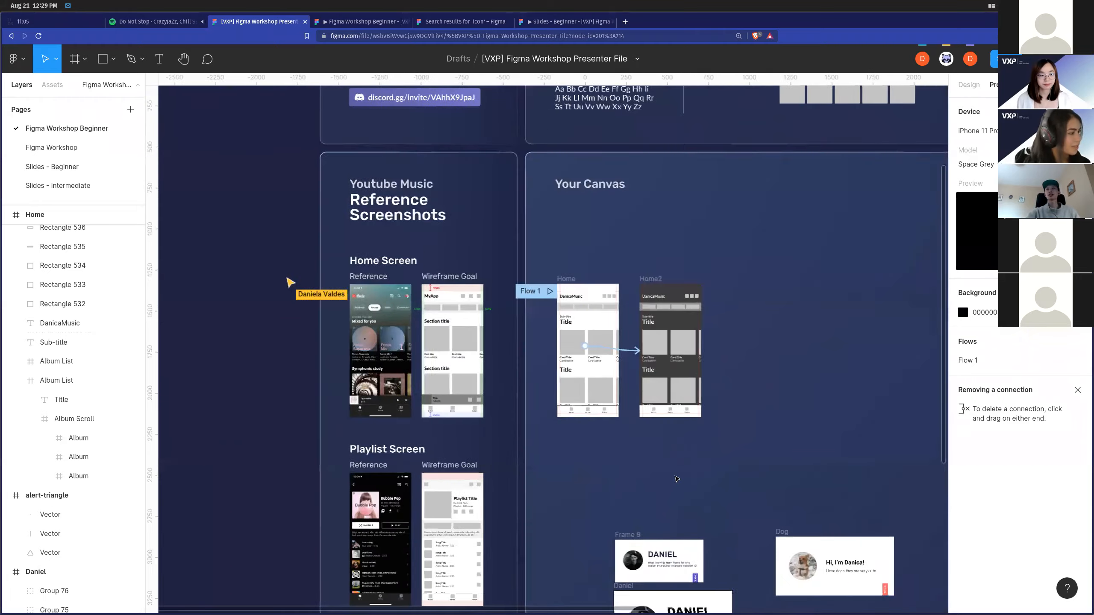
scroll(662, 479, "down", 5)
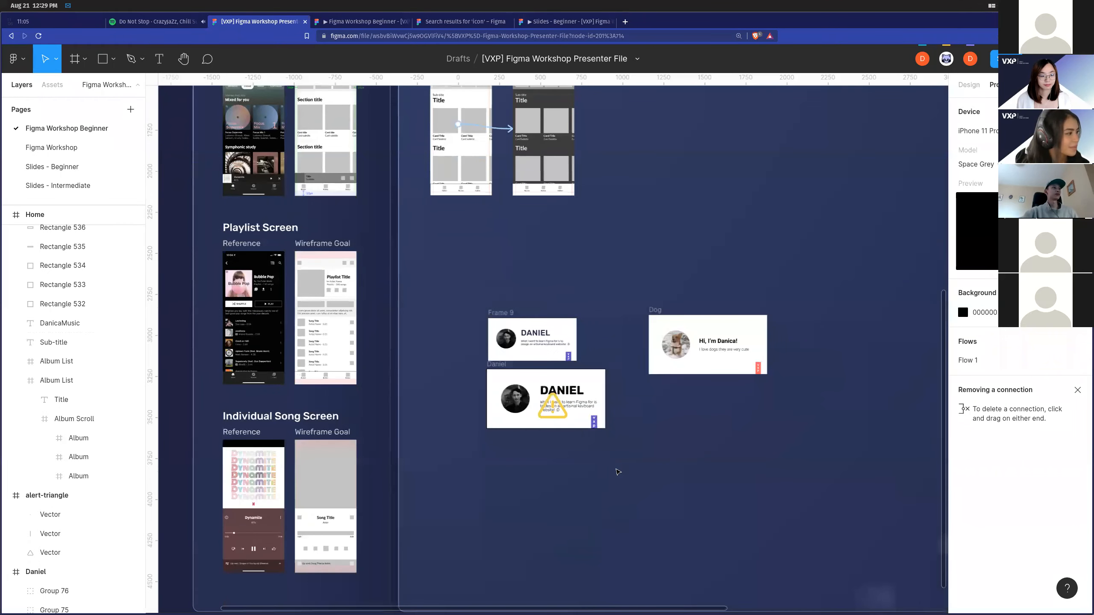
scroll(618, 472, "left", 1)
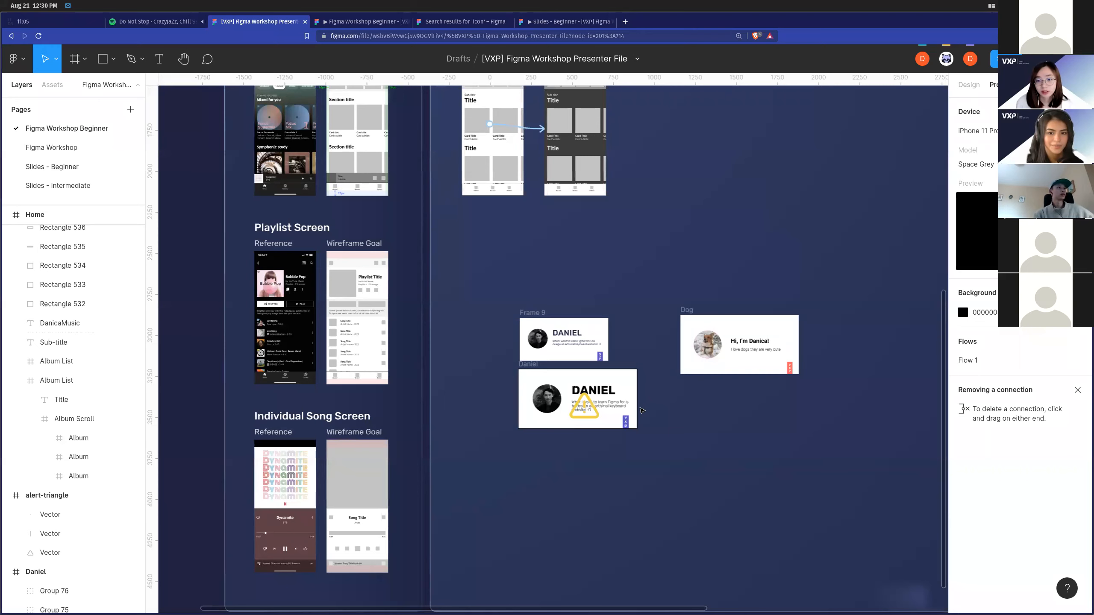
scroll(641, 399, "up", 3)
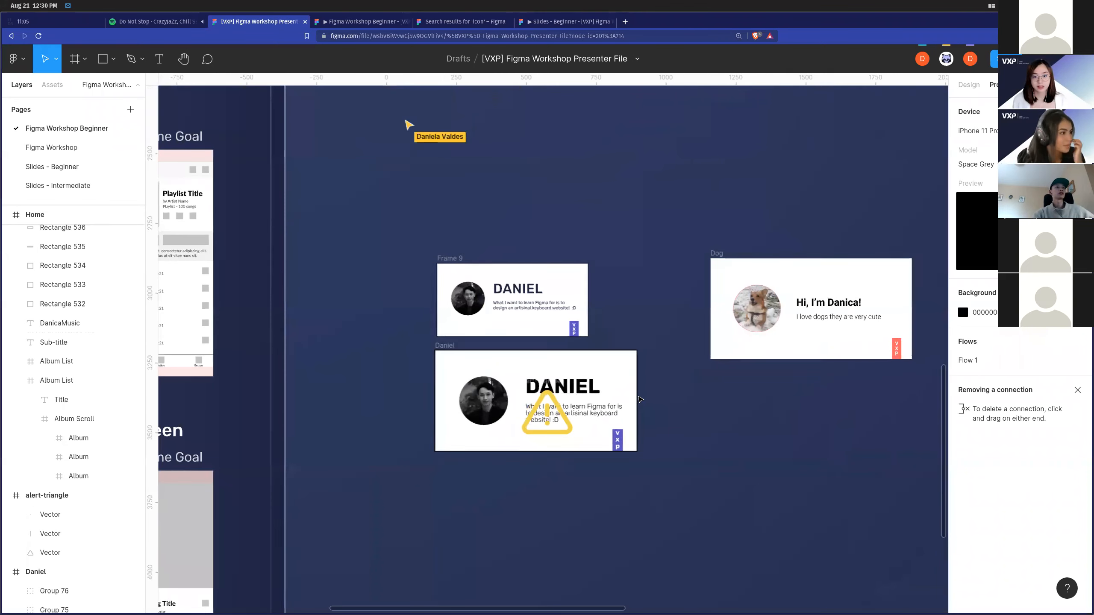
scroll(641, 399, "down", 2)
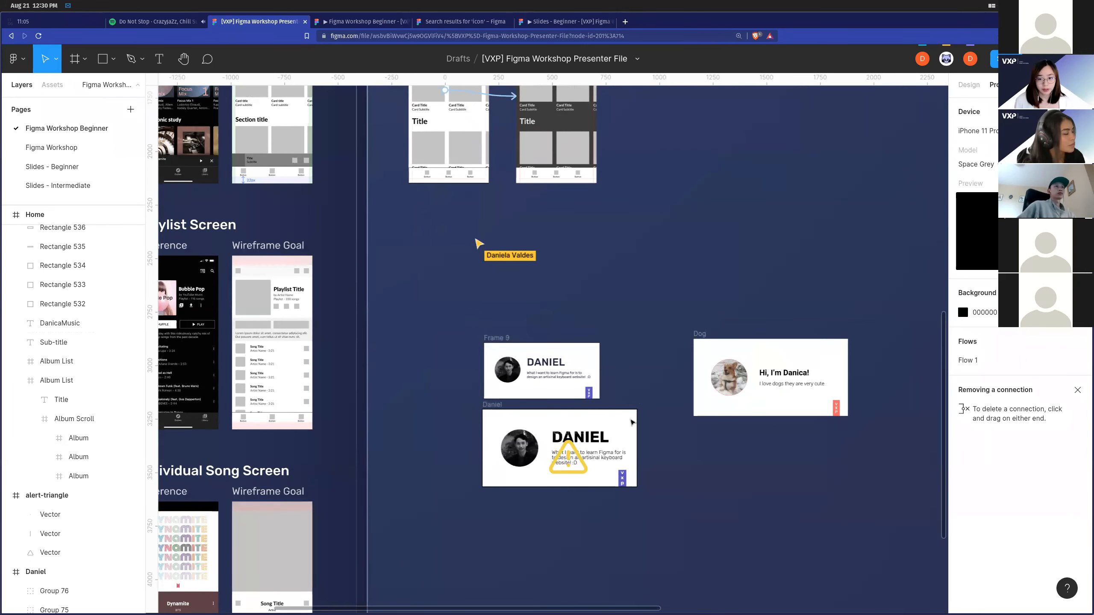
scroll(633, 423, "up", 3)
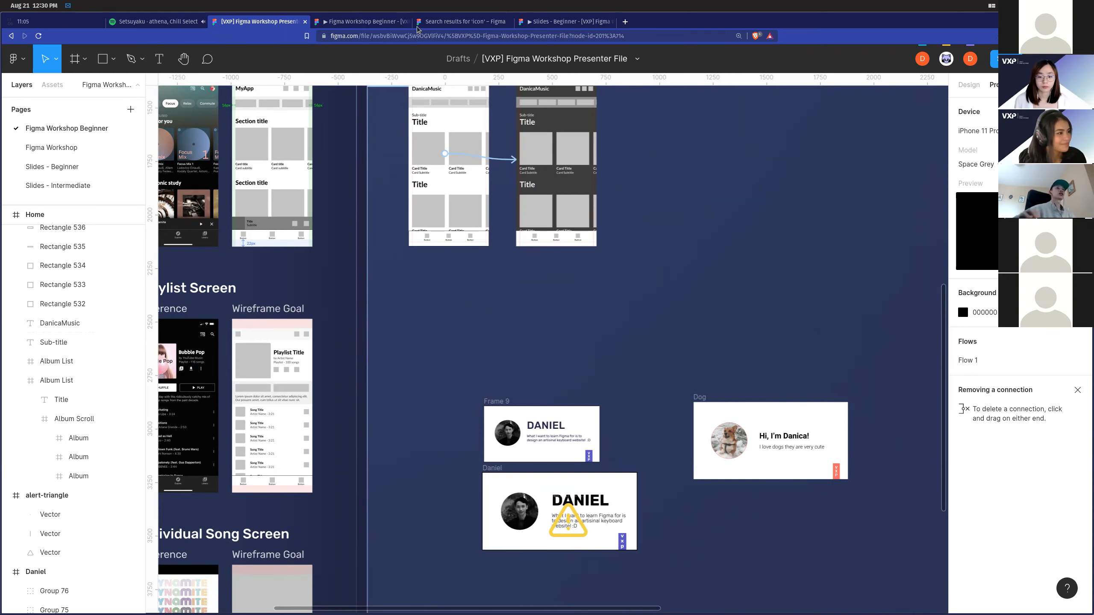
Open the Material Design Icons plugin and place its window beside the Home2 frame.
scroll(496, 329, "up", 5)
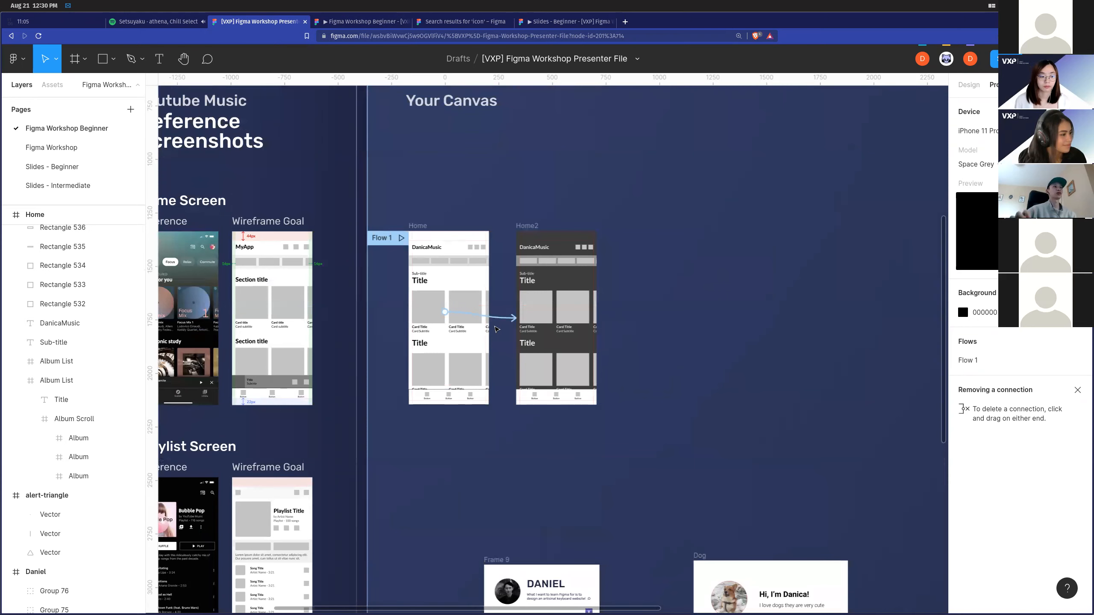
right_click(532, 461)
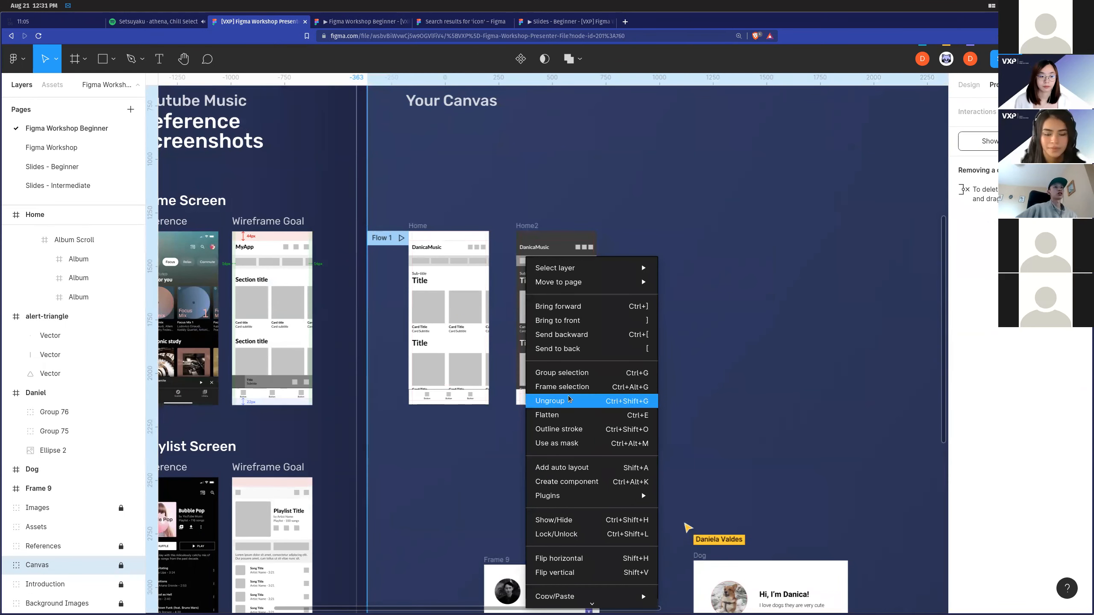
mouse_move(576, 502)
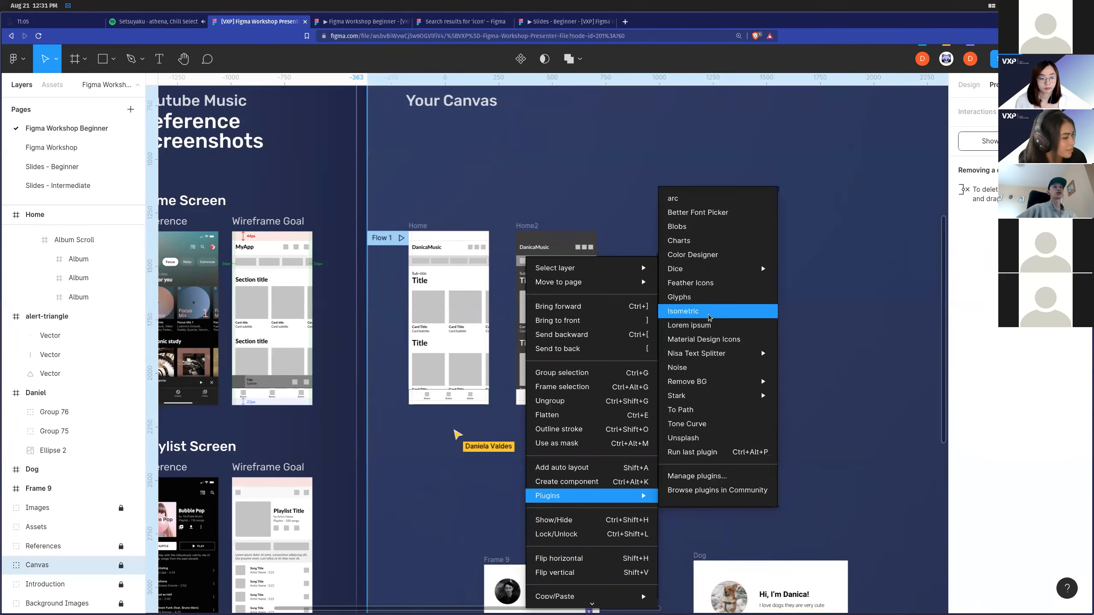
left_click(703, 339)
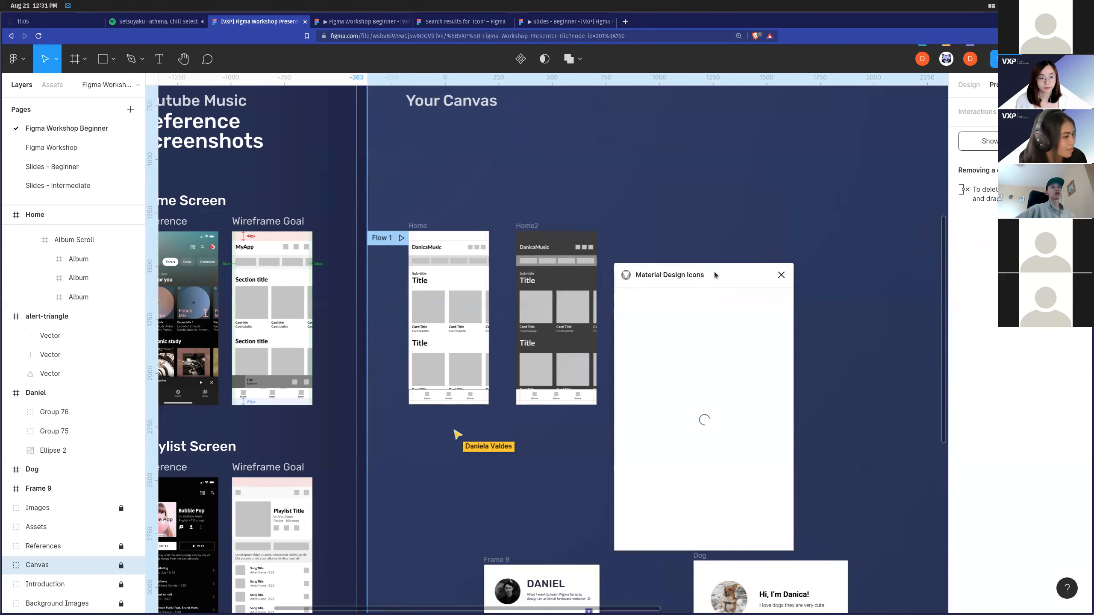
left_click_drag(714, 272, 783, 245)
Browse the Classic 24×24 icons and insert two copies of the calendar_today icon.
scroll(673, 388, "up", 3)
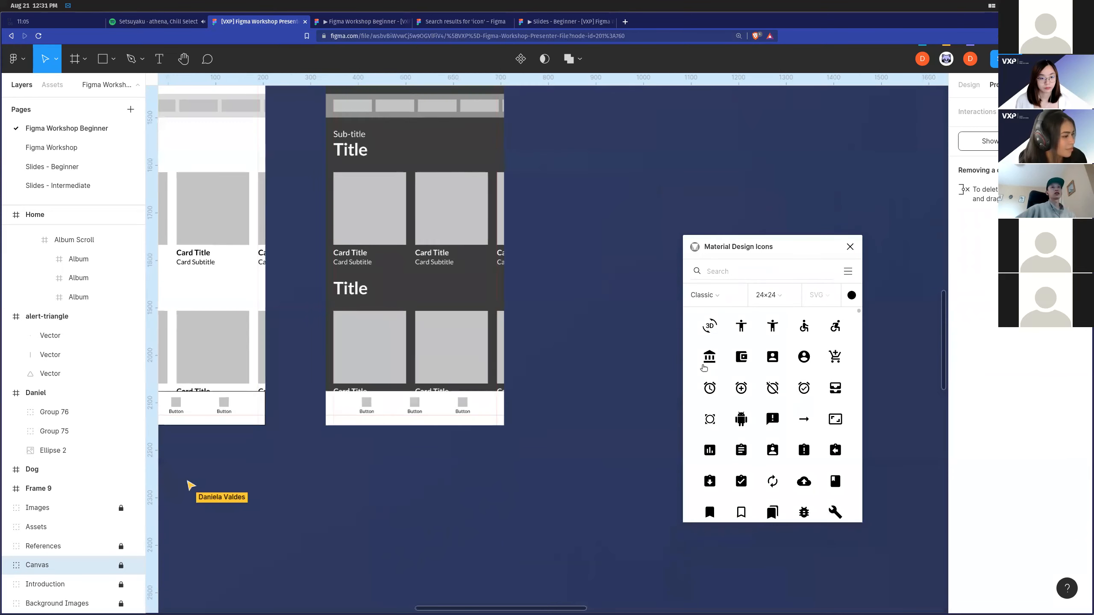
scroll(677, 391, "right", 2)
scroll(738, 345, "down", 4)
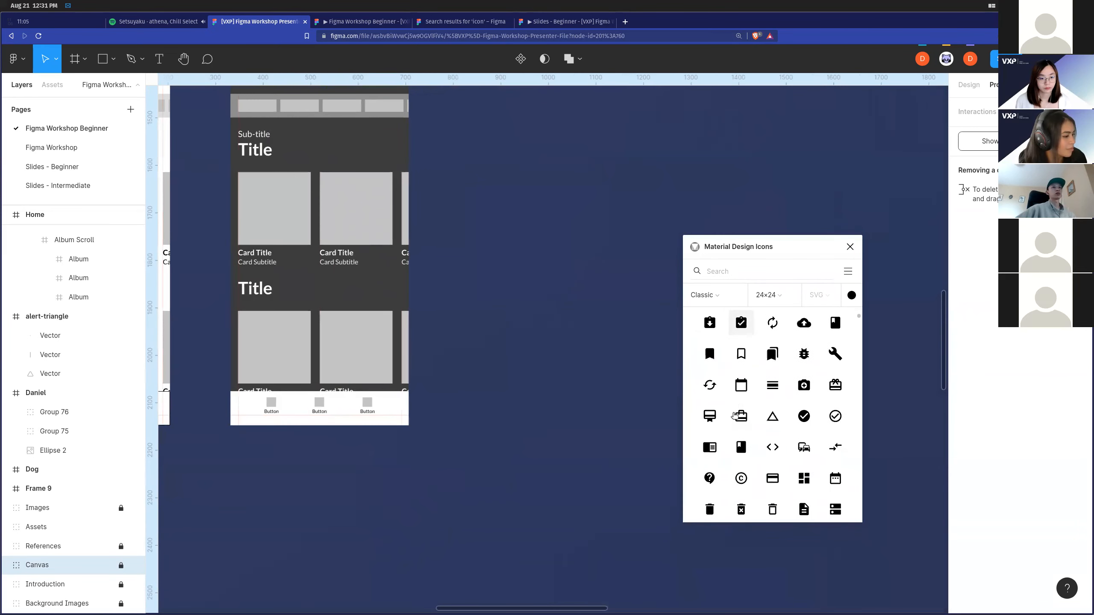
left_click(741, 385)
left_click(741, 385)
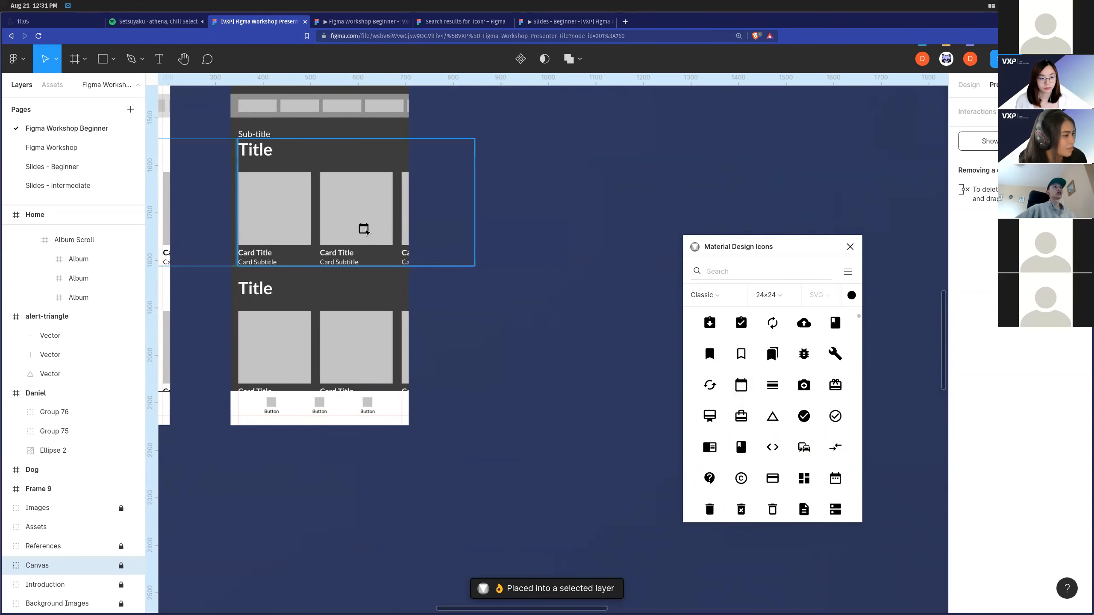
Move the calendar icon out of Home2's second album card onto the empty canvas beside the frame.
scroll(364, 229, "up", 3)
double_click(367, 228)
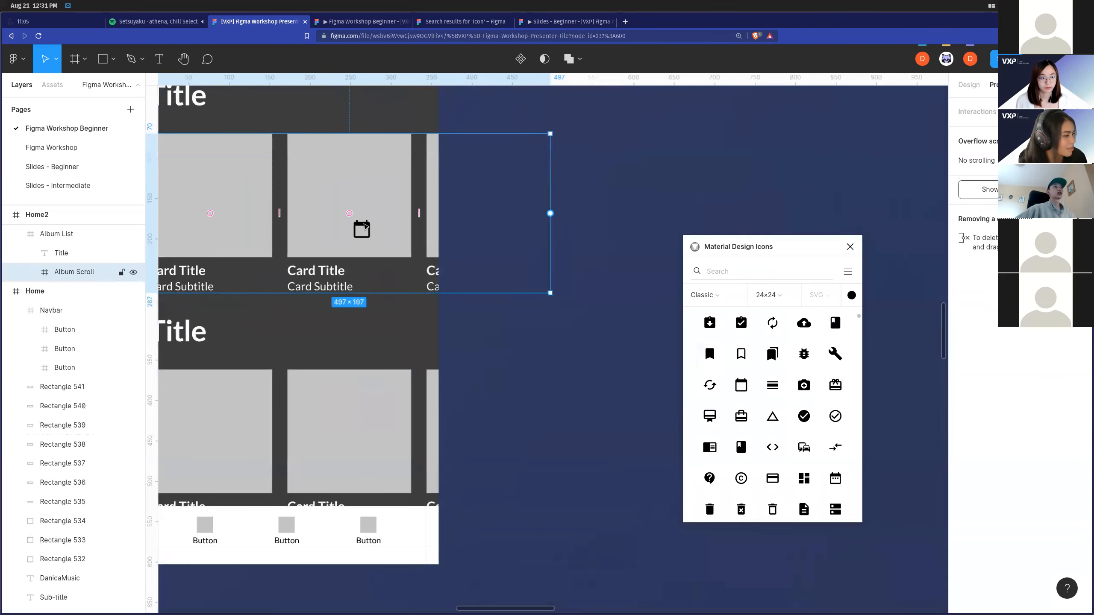
double_click(364, 224)
double_click(364, 224)
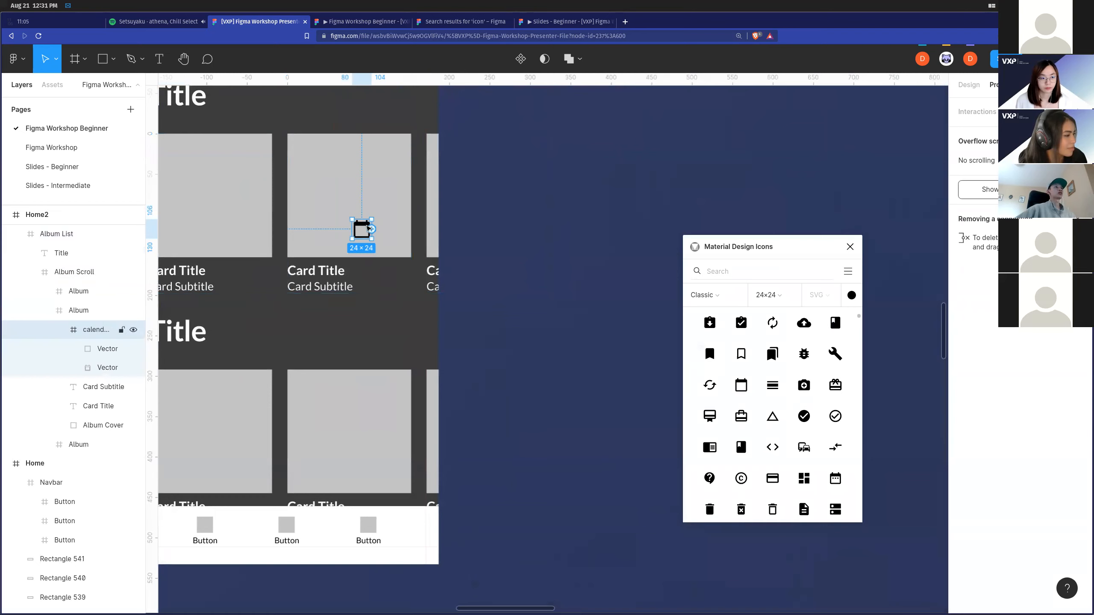
left_click_drag(365, 223, 606, 353)
left_click(662, 237)
scroll(662, 266, "up", 3)
left_click(608, 346)
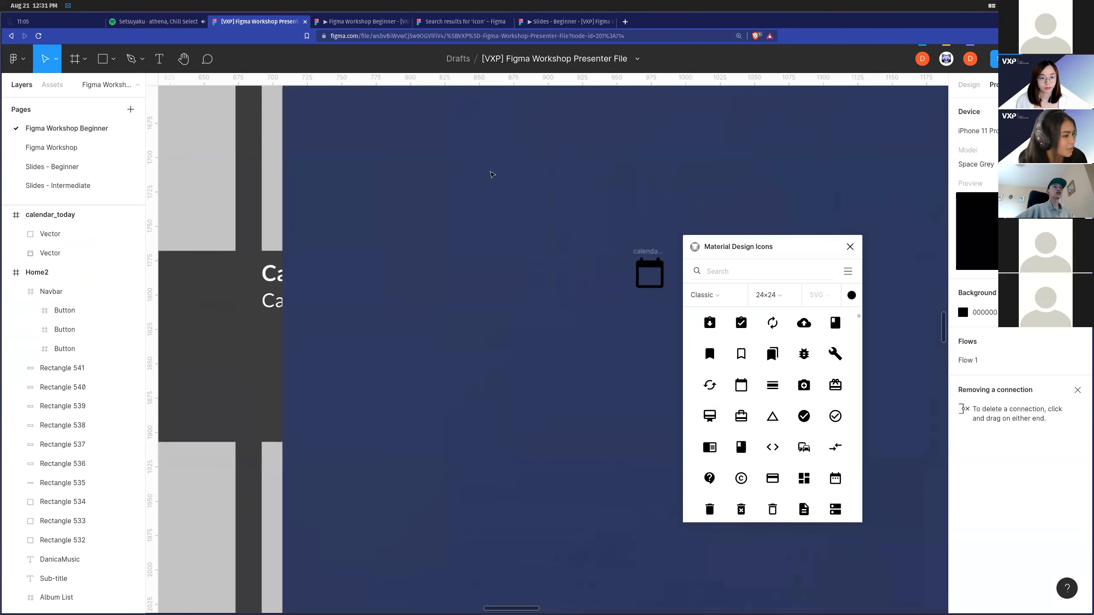
Run the Lorem ipsum plugin on a new text layer beside Home2 and generate 5 sentences.
key("t")
scroll(493, 192, "down", 5)
left_click(490, 154)
right_click(534, 158)
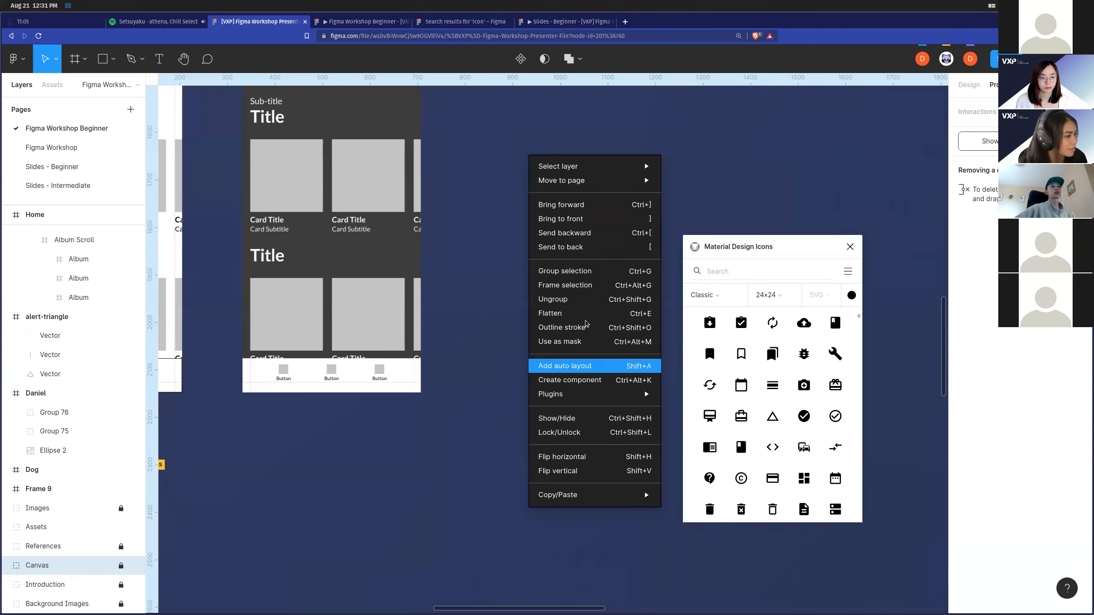
mouse_move(594, 394)
left_click(699, 222)
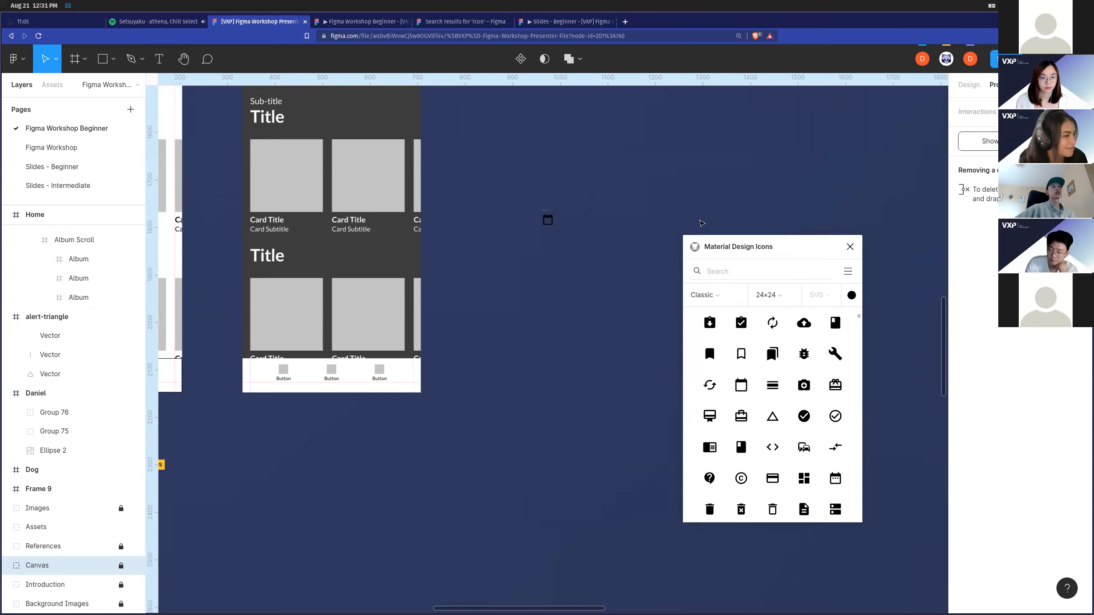
key("Escape")
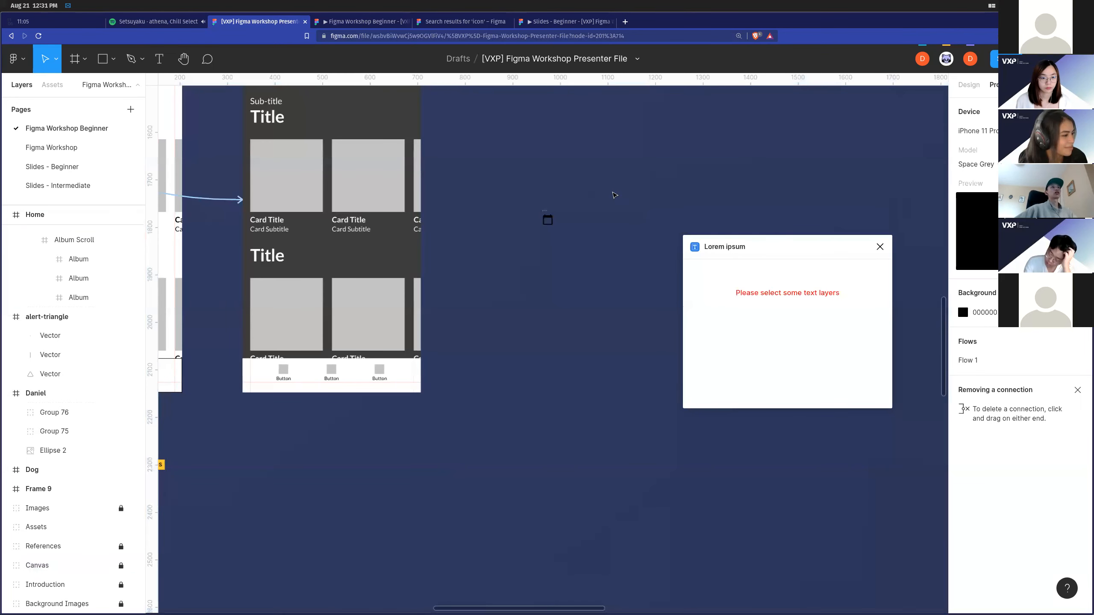
key("t")
left_click(587, 176)
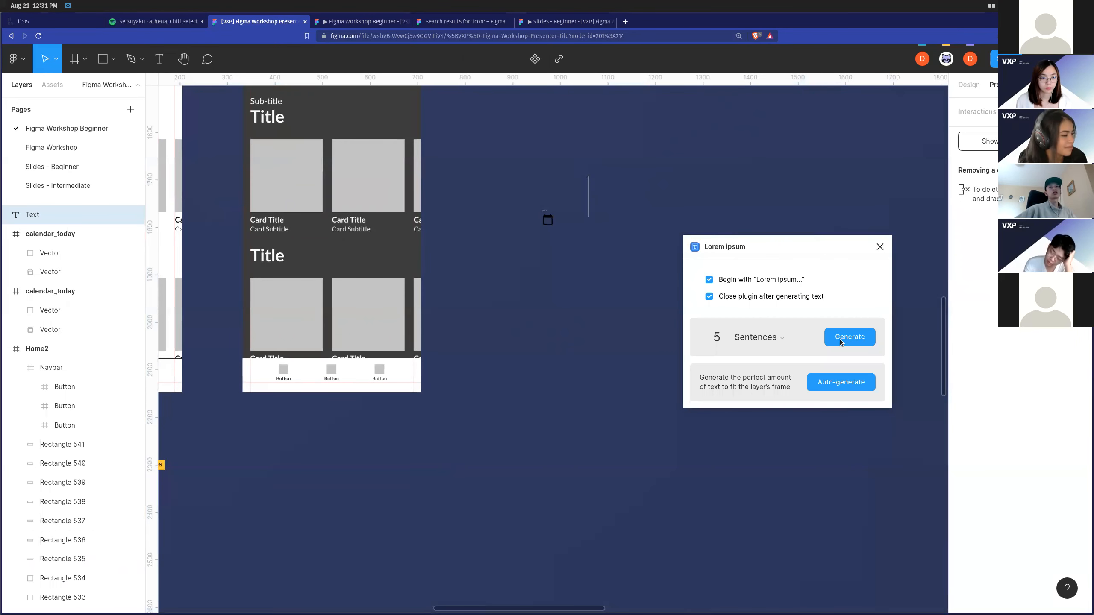
left_click(843, 340)
Look over the full length of the generated lorem ipsum text and delete its layer.
scroll(739, 298, "down", 5)
scroll(740, 298, "down", 6)
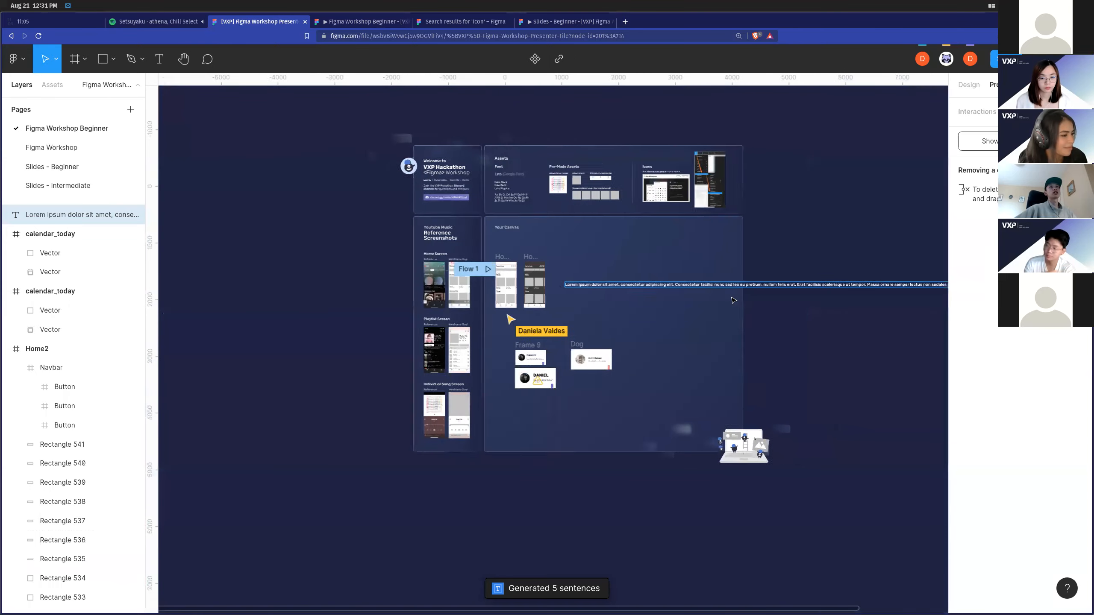
scroll(504, 283, "up", 10)
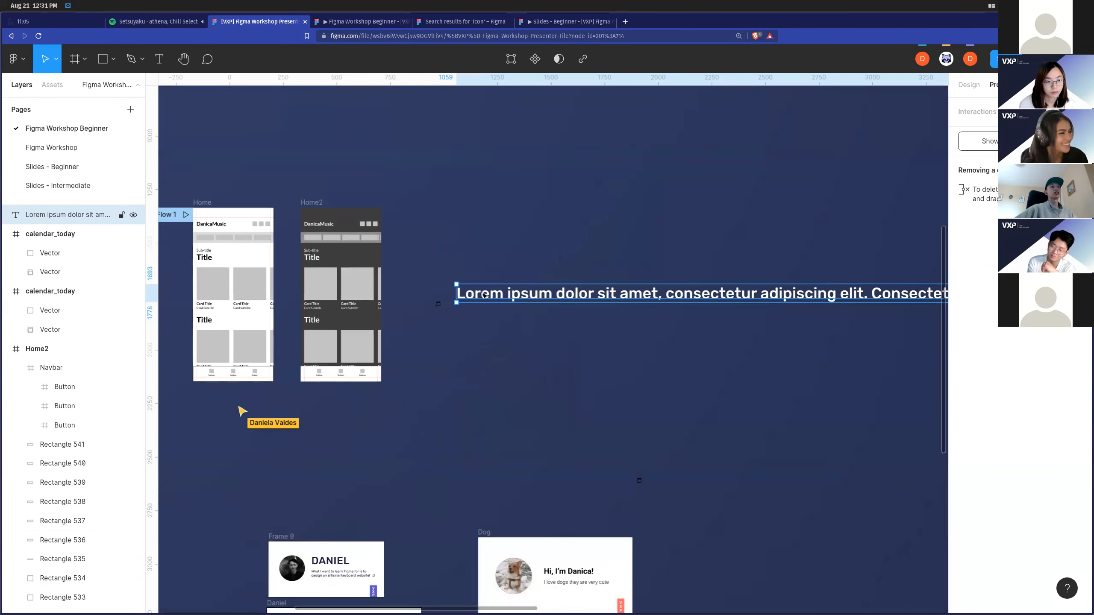
key("Delete")
Delete the calendar icon on the empty canvas nearest to the Home2 frame.
scroll(478, 301, "up", 5)
scroll(468, 304, "up", 4)
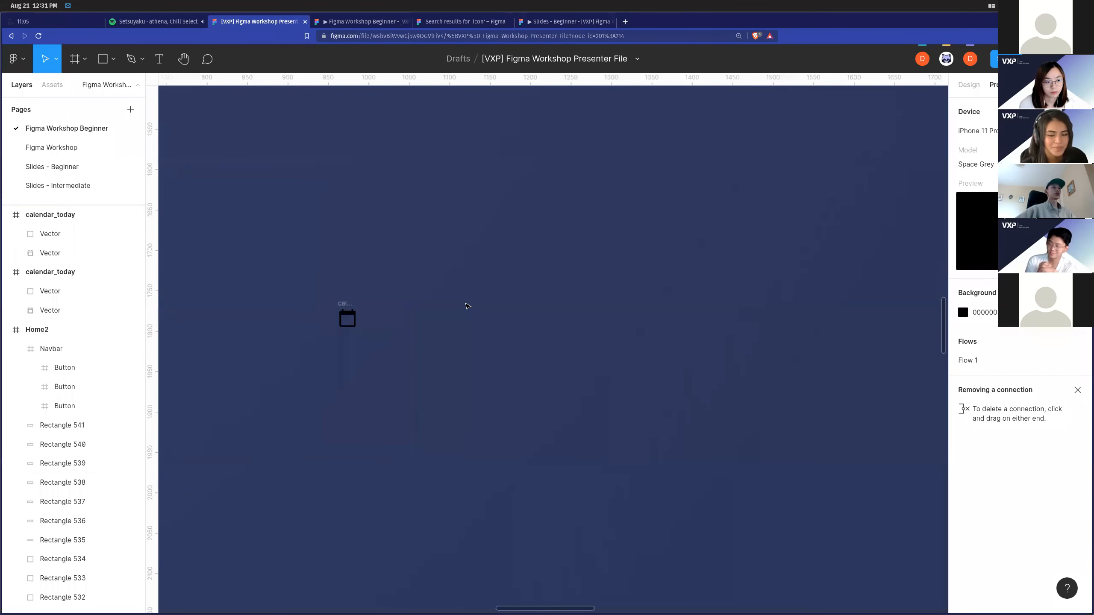
scroll(468, 306, "left", 5)
scroll(517, 311, "down", 4)
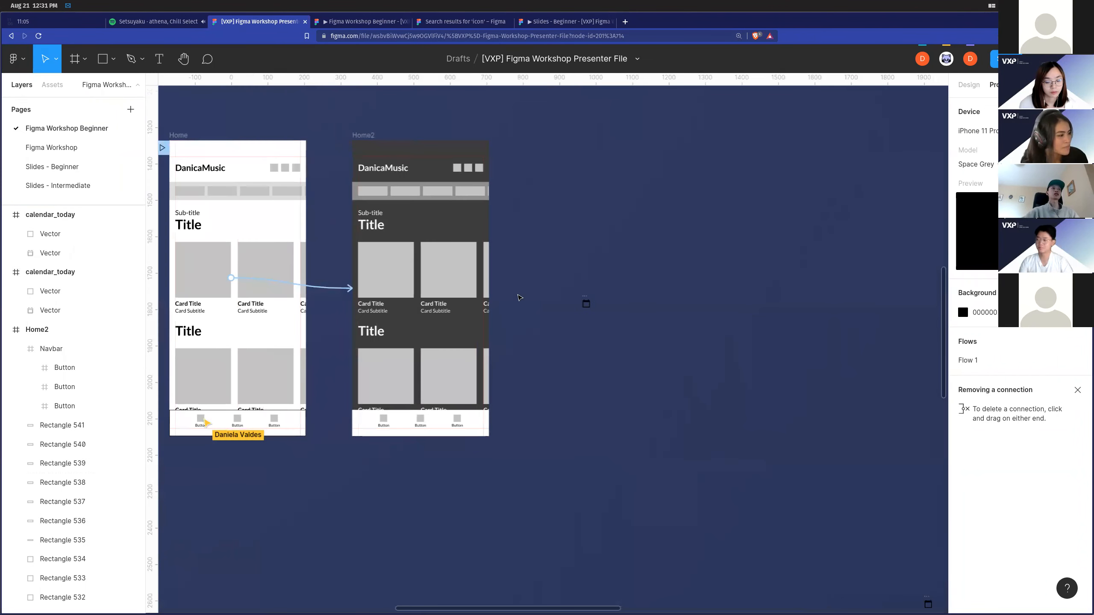
scroll(579, 323, "left", 2)
scroll(580, 323, "up", 2)
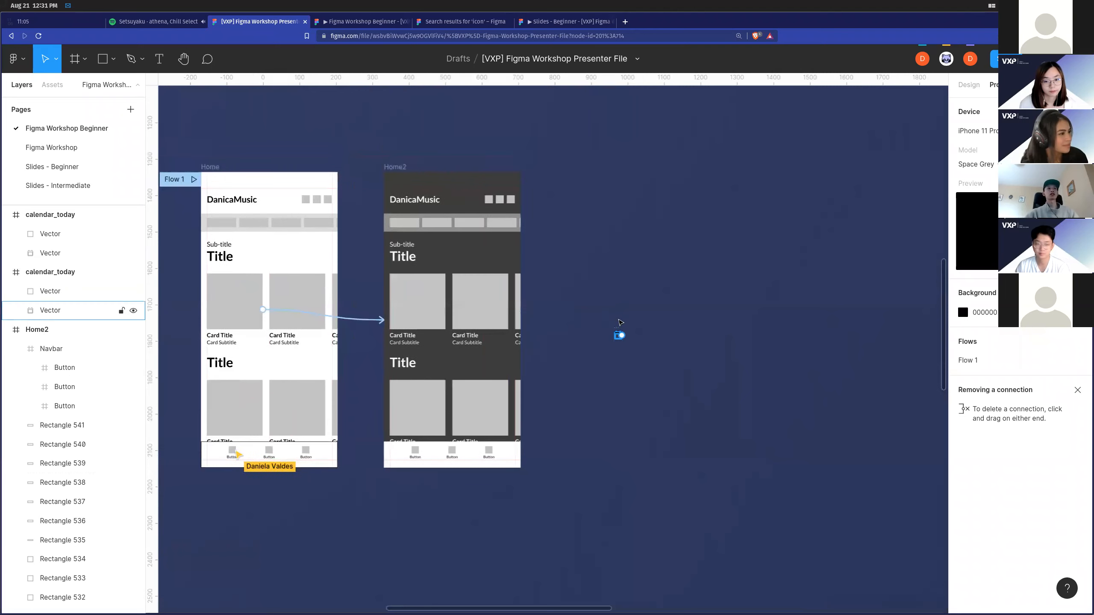
scroll(617, 341, "up", 4)
scroll(617, 341, "left", 2)
left_click(678, 335)
key("Delete")
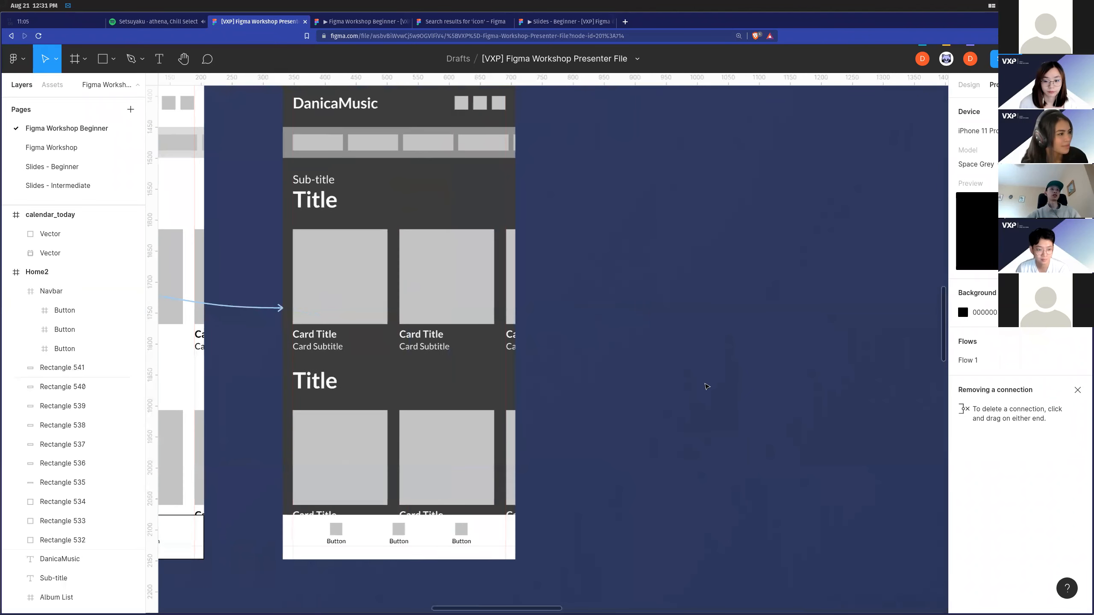
Select the three navbar buttons in Home2 and look at the available tidy-up and distribution options.
scroll(707, 386, "down", 4)
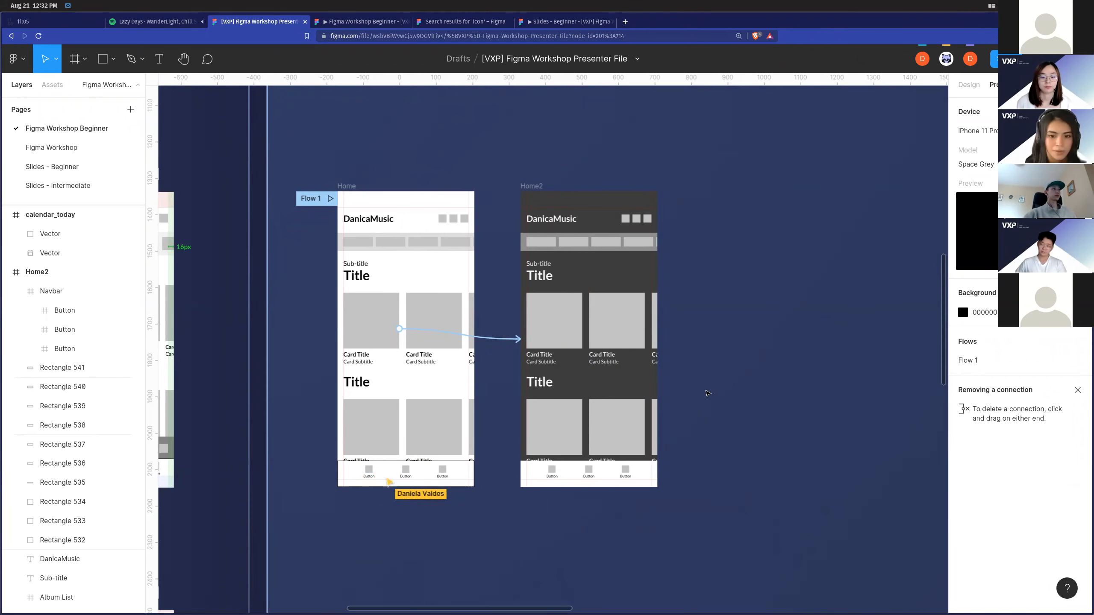
scroll(420, 522, "up", 3)
left_click(713, 407)
left_click(795, 408, "shift")
left_click(874, 407, "shift")
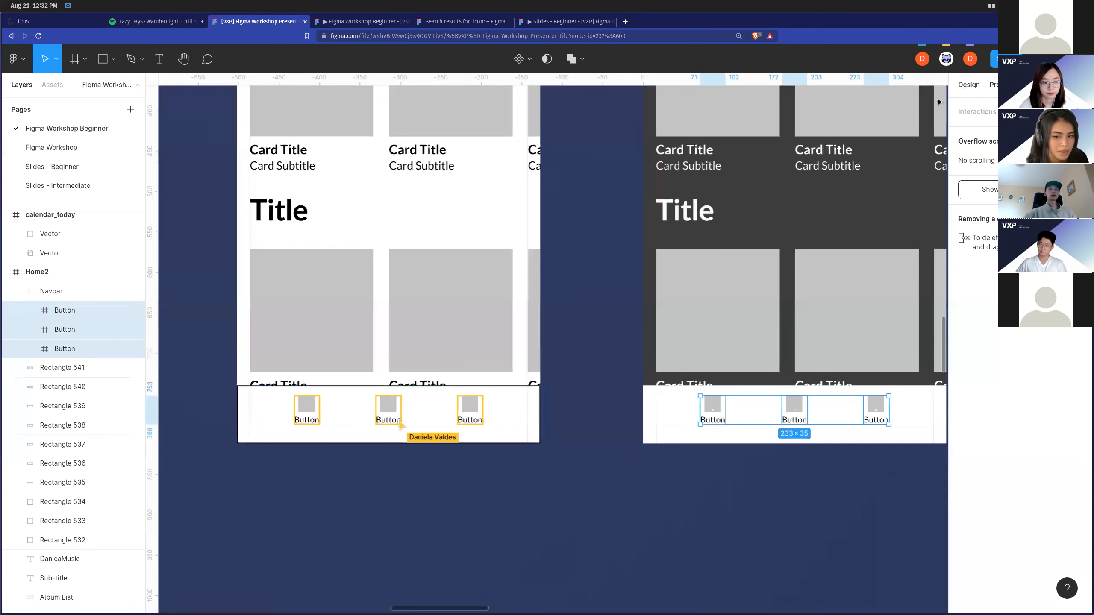
left_click(969, 85)
scroll(786, 505, "right", 3)
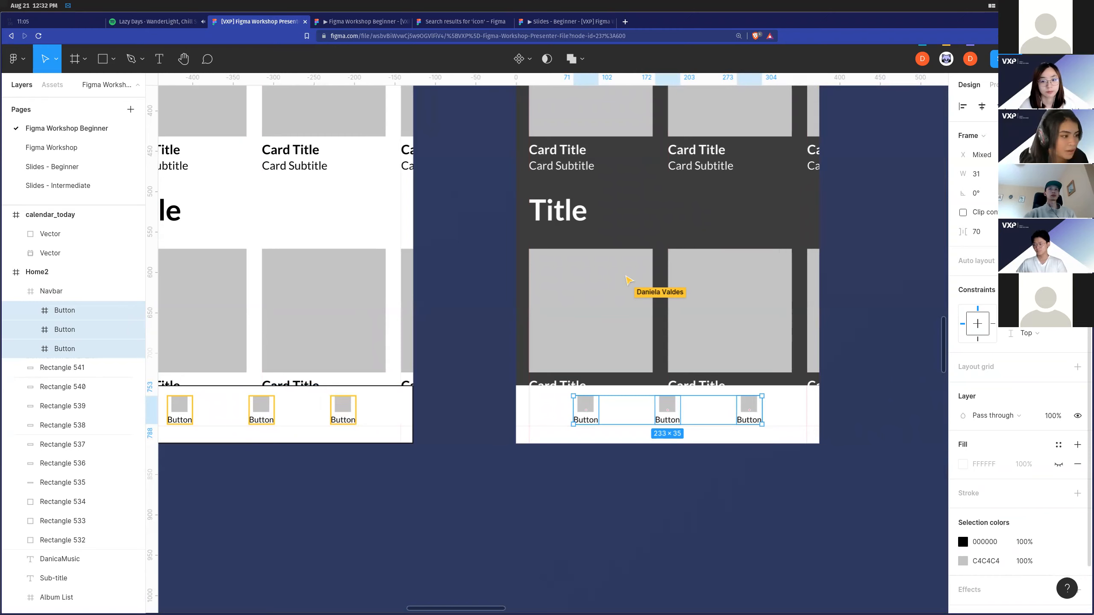
left_click(1078, 107)
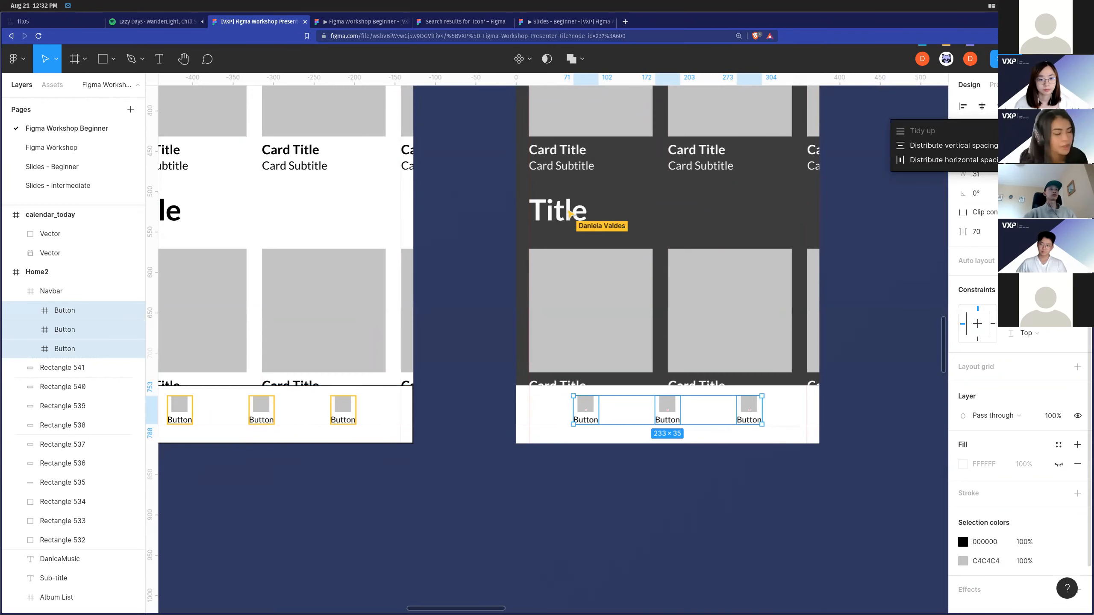
key("Escape")
Create three unevenly spaced rectangles of about 81 × 93 in a row below Home2 and select them all.
scroll(552, 345, "down", 5)
key("r")
mouse_move(523, 352)
left_mouse_down()
mouse_move(589, 427)
mouse_move(831, 385)
left_mouse_up()
left_click_drag(823, 448, 466, 316)
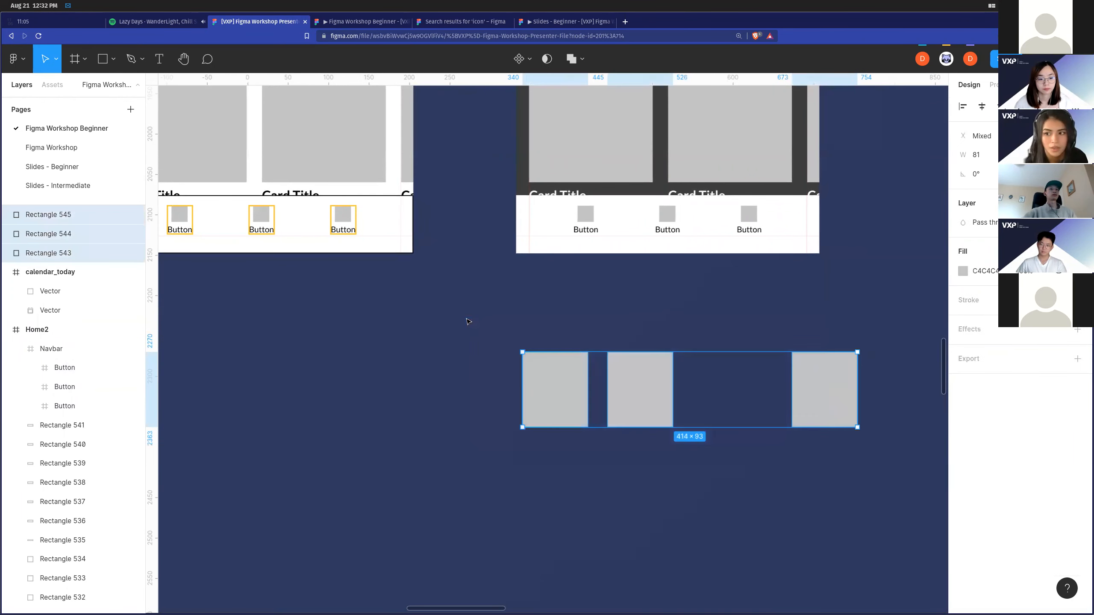
Distribute the horizontal spacing of the three rectangles below Home2.
left_click(1079, 106)
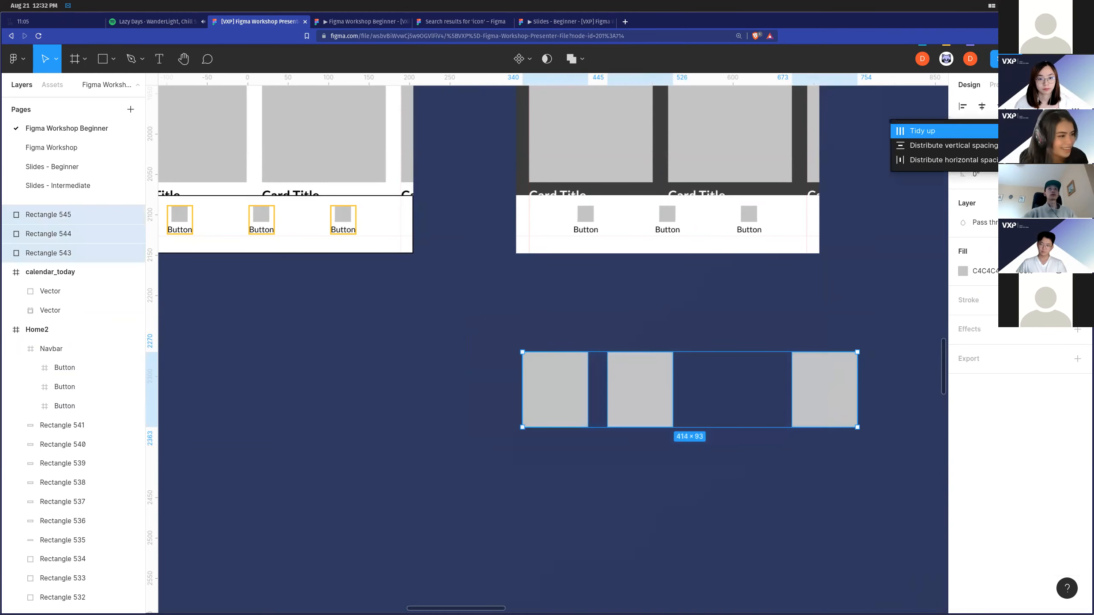
left_click(987, 160)
scroll(795, 324, "right", 2)
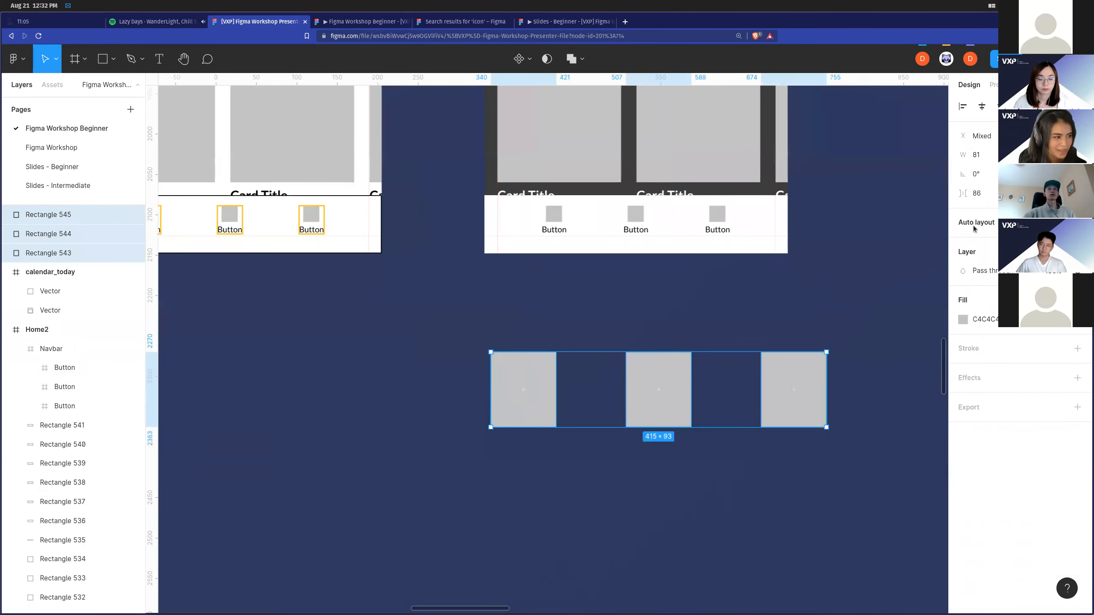
mouse_move(966, 191)
left_mouse_down()
mouse_move(978, 194)
mouse_move(950, 197)
left_mouse_up()
scroll(758, 379, "down", 3)
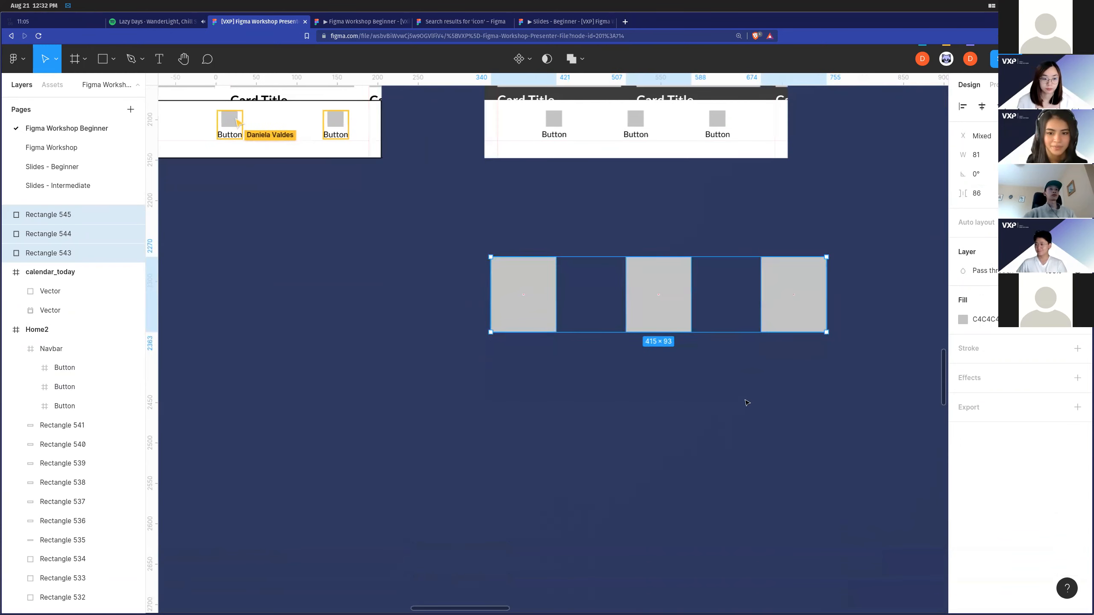
Replace the evenly spaced rectangles with three unevenly spaced 81 × 93 rectangles in a lower row, deleting the original set.
left_click(745, 405)
left_click(804, 324)
left_click(666, 325, "shift")
left_click(538, 317, "shift")
left_click(660, 391)
left_click(662, 420)
left_click_drag(552, 320, 894, 398)
left_click(552, 315)
left_click(664, 306, "shift")
left_click(777, 301, "shift")
key("Delete")
left_click(544, 401)
left_click(792, 375)
Select the three unevenly spaced rectangles in the lower row and distribute their horizontal spacing.
scroll(784, 374, "right", 4)
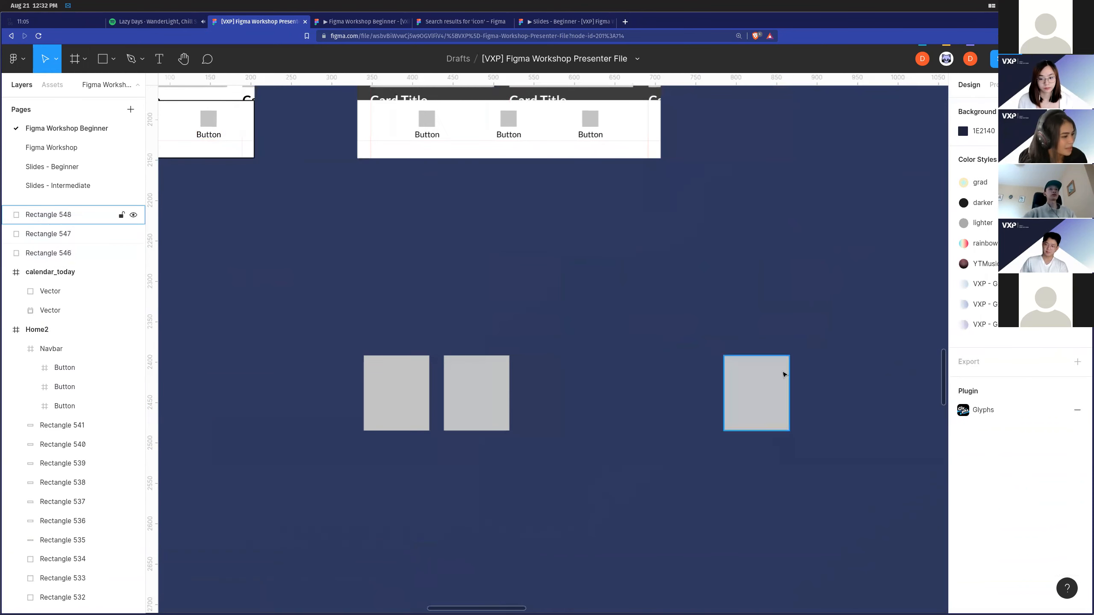
scroll(542, 466, "up", 1)
scroll(530, 463, "down", 1)
left_click(344, 360)
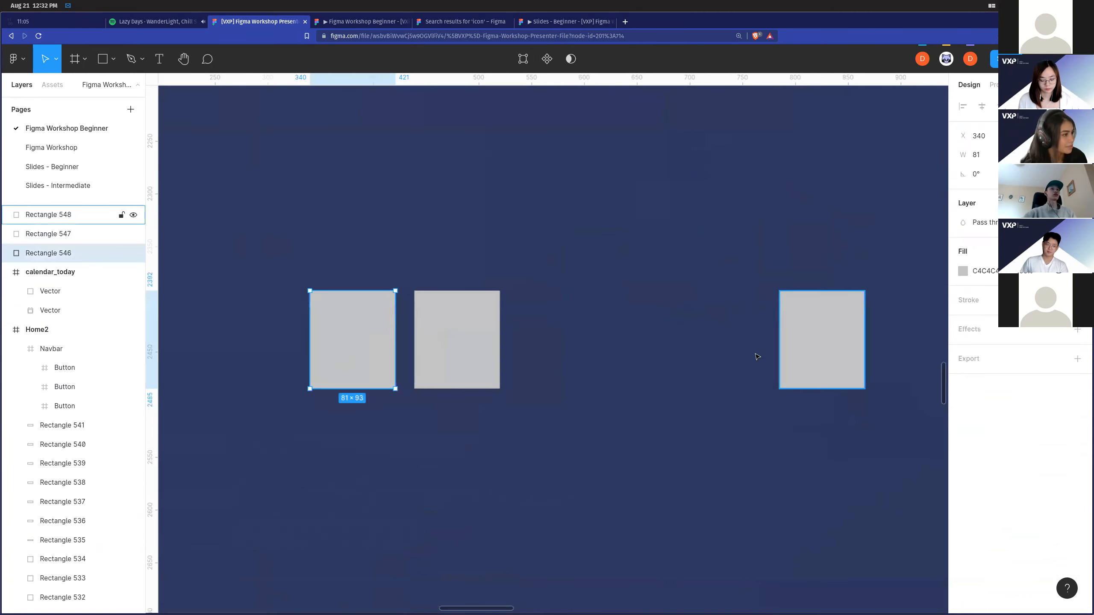
left_click(837, 356)
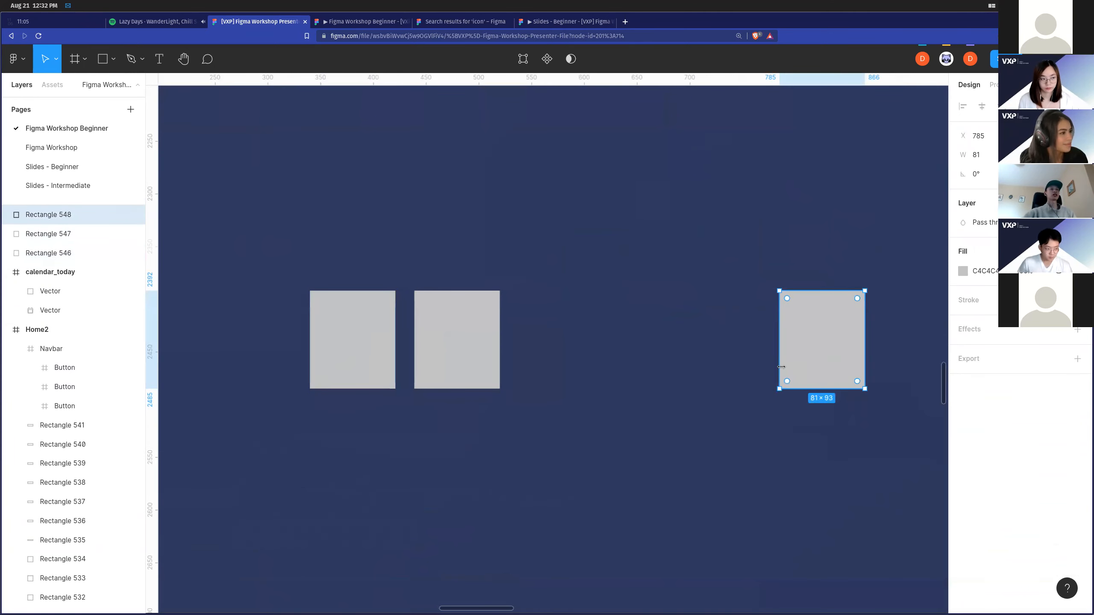
scroll(781, 367, "down", 3)
scroll(777, 363, "right", 3)
left_click_drag(798, 419, 400, 284)
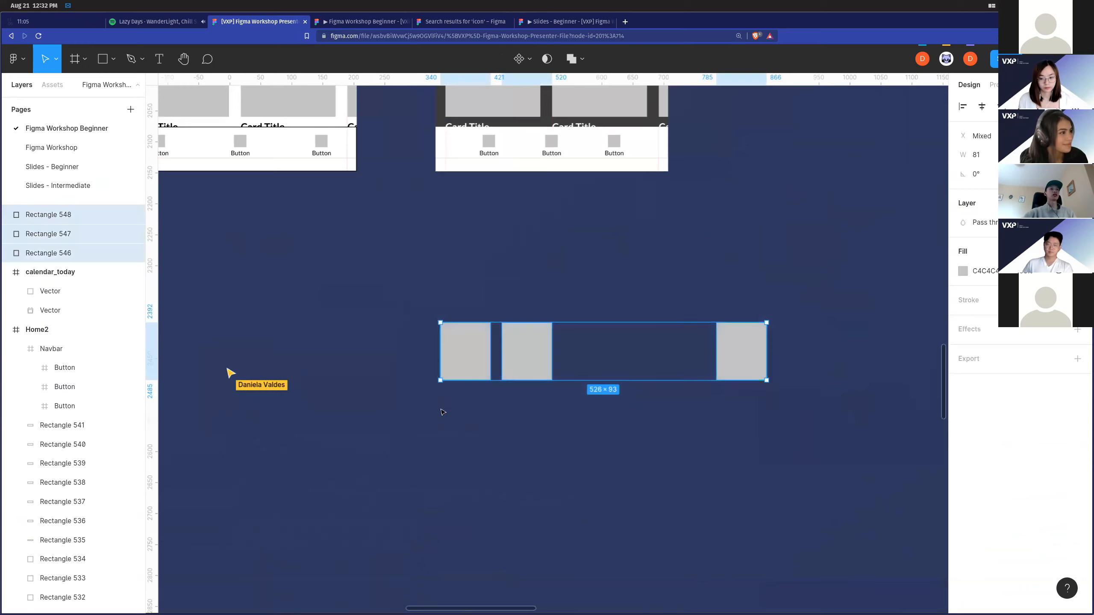
scroll(639, 383, "up", 3)
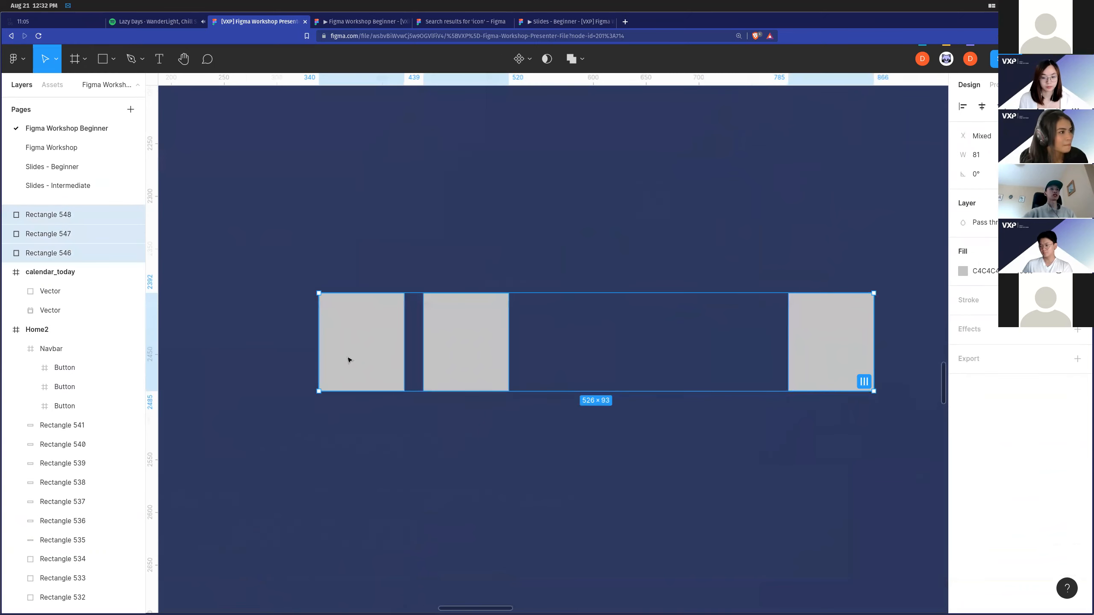
left_click(997, 106)
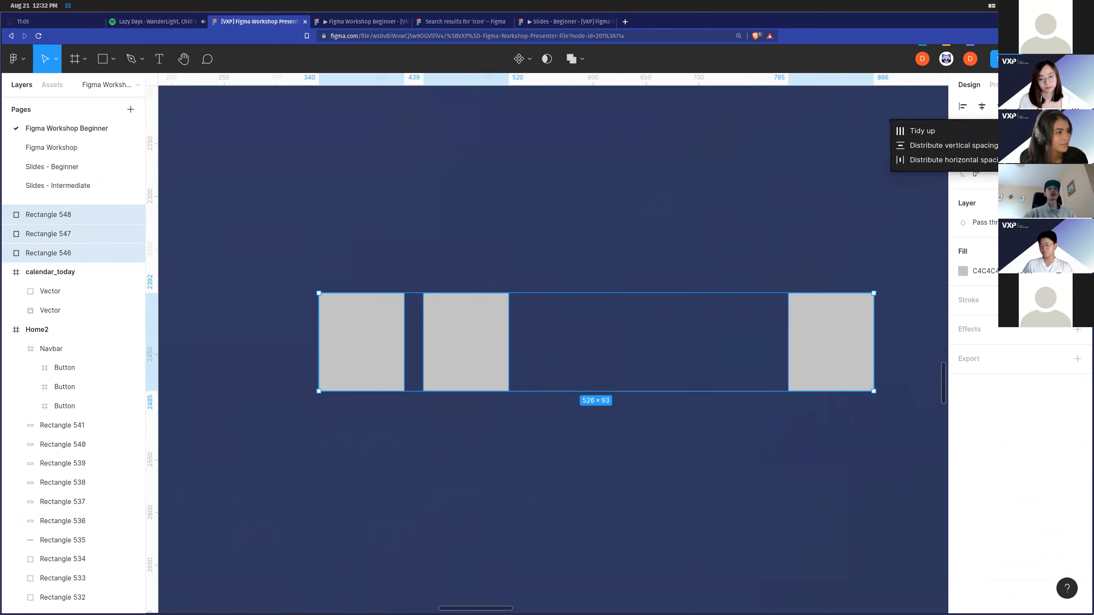
left_click(995, 167)
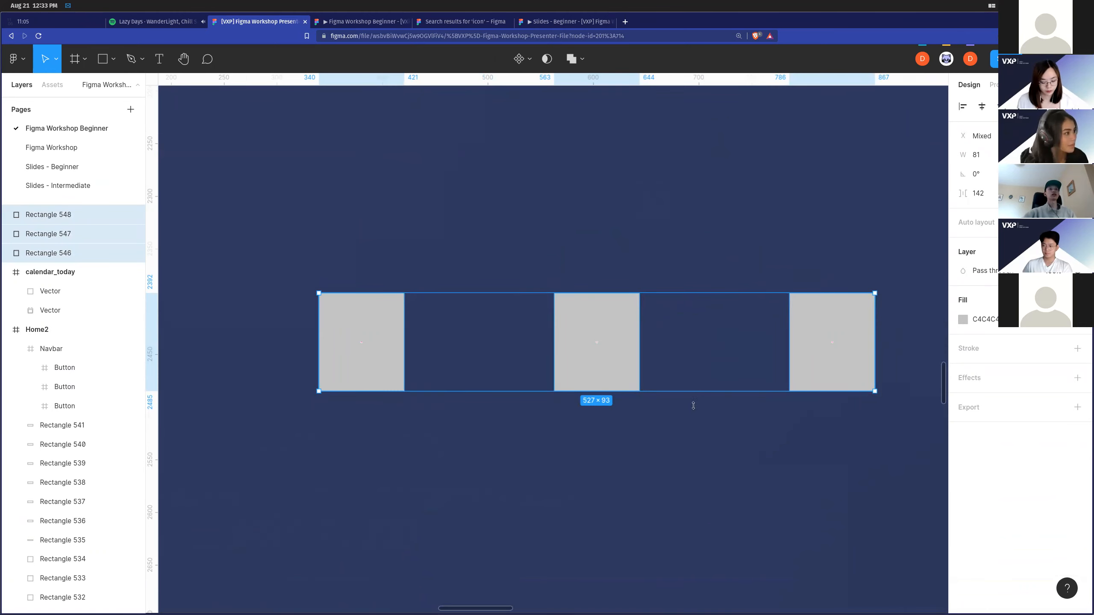
left_click(689, 370)
Rearrange the three evenly spaced rectangles from a row into a vertical column below Home2 by moving the outer two.
scroll(679, 374, "down", 6)
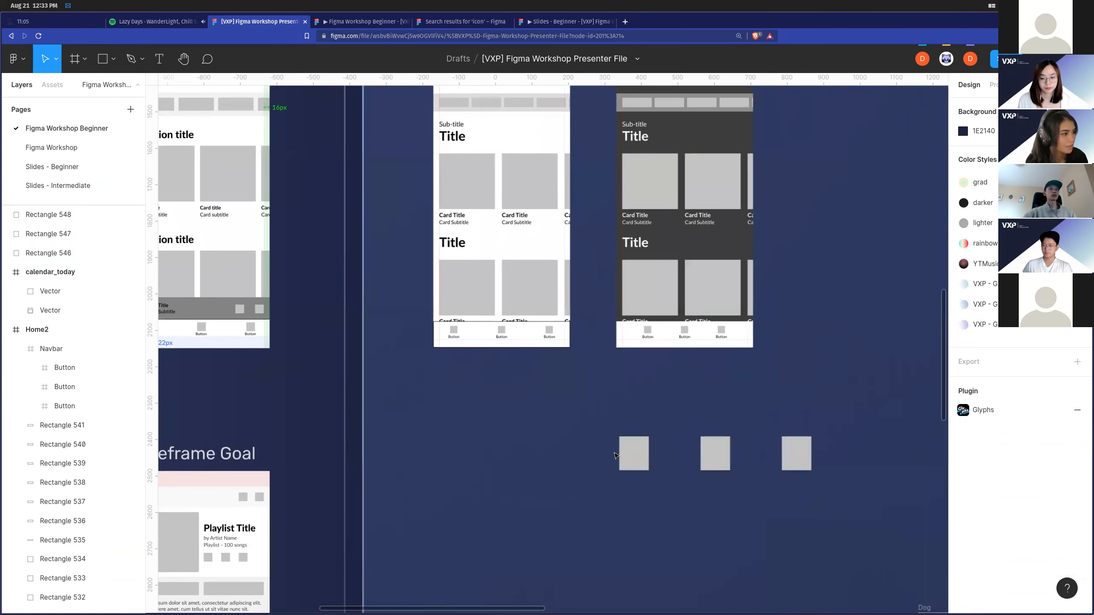
scroll(628, 431, "down", 3)
scroll(623, 435, "down", 2)
scroll(623, 436, "up", 6)
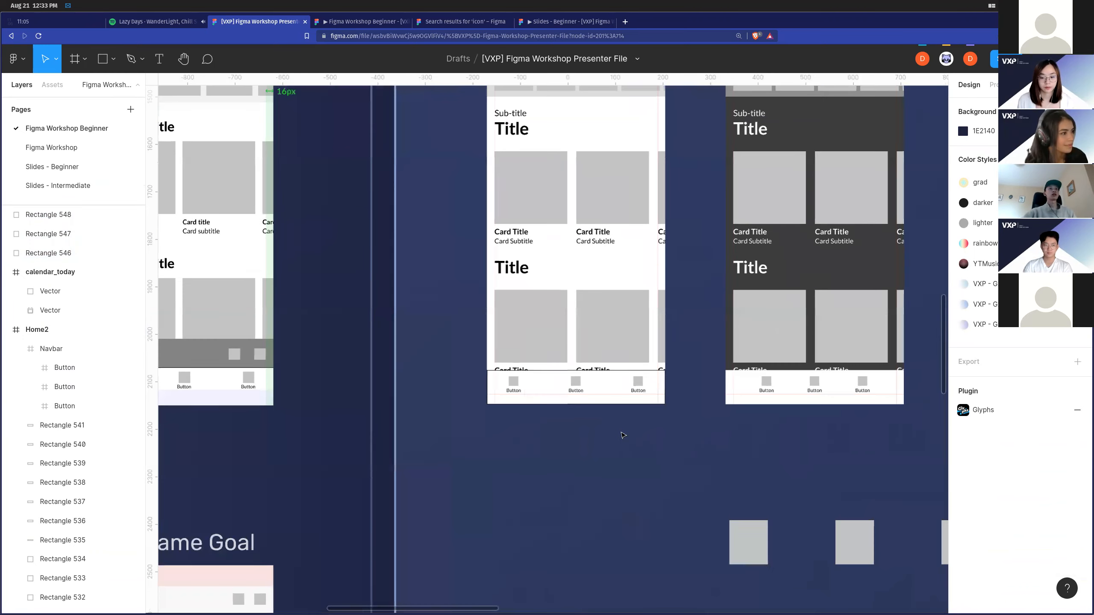
scroll(623, 438, "up", 3)
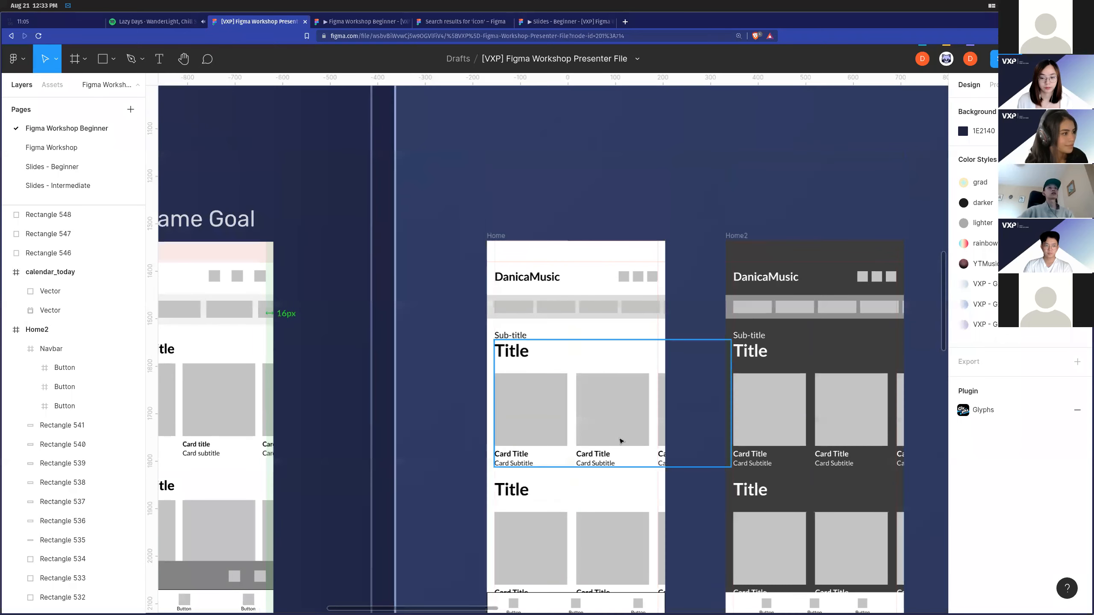
scroll(618, 445, "down", 4)
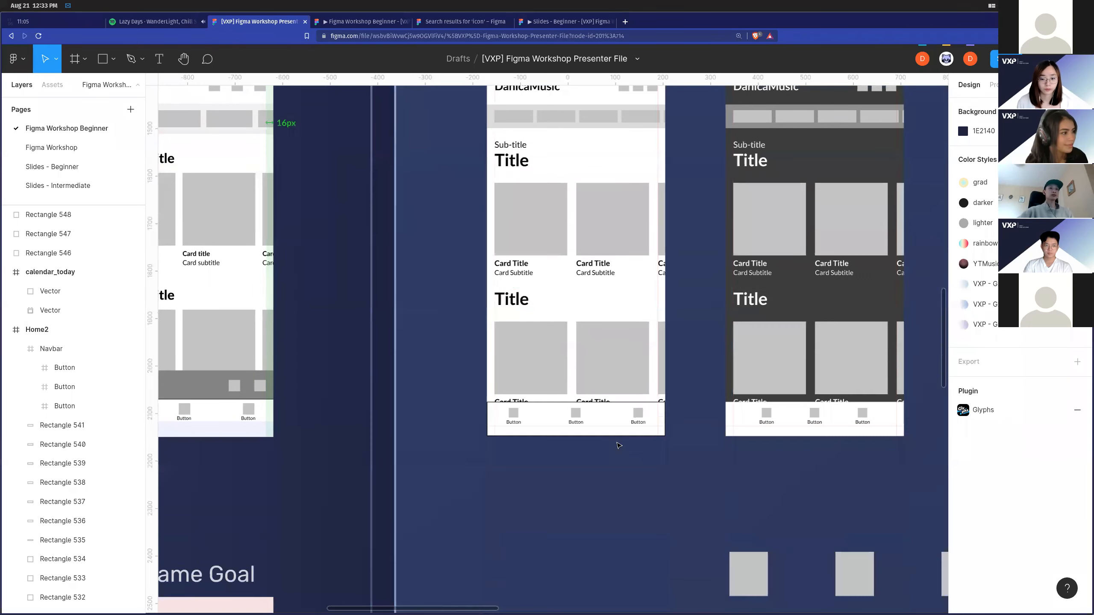
scroll(618, 446, "down", 3)
scroll(666, 468, "down", 3)
scroll(668, 469, "up", 2)
left_click_drag(703, 370, 784, 429)
left_click_drag(872, 382, 791, 323)
left_click(832, 455)
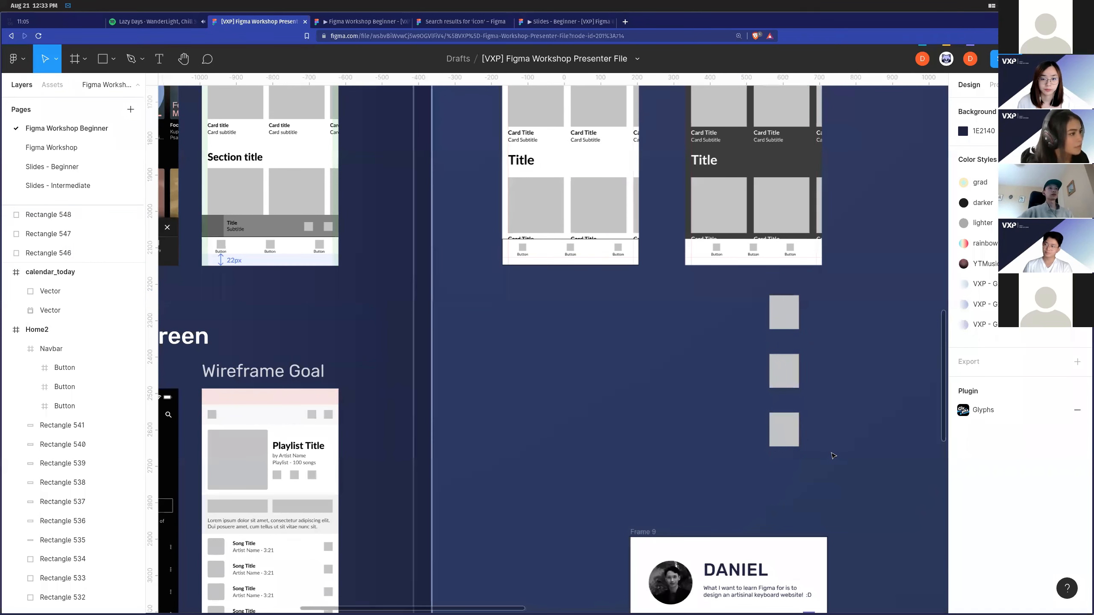
Compare the Home and Home2 frames with the Home Screen reference and the Wireframe Goal.
scroll(690, 420, "down", 2)
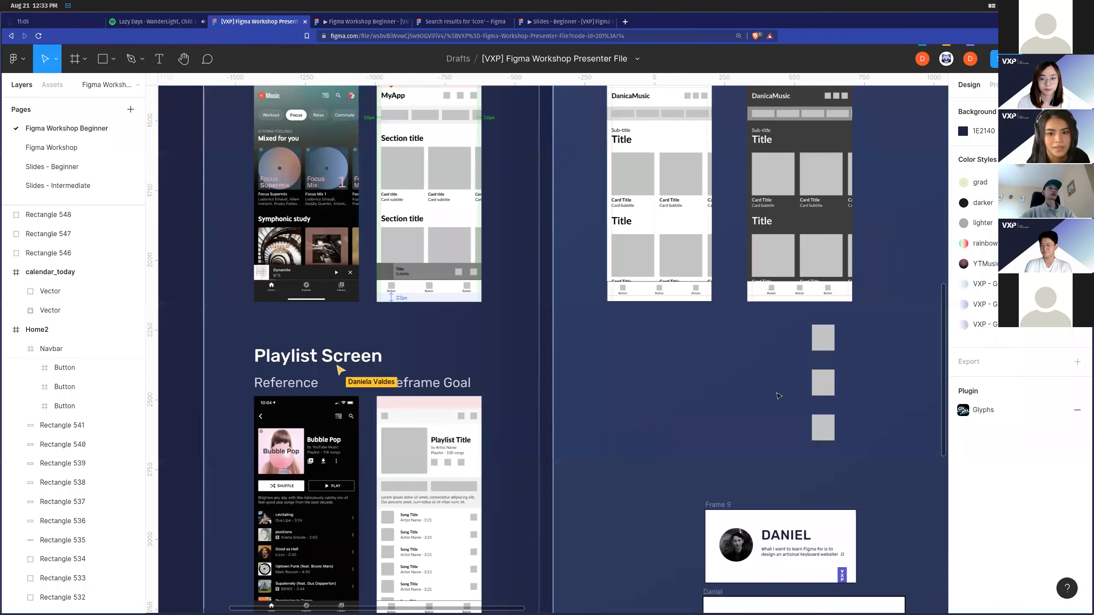
scroll(676, 398, "up", 1)
scroll(676, 398, "up", 2)
scroll(672, 401, "up", 3)
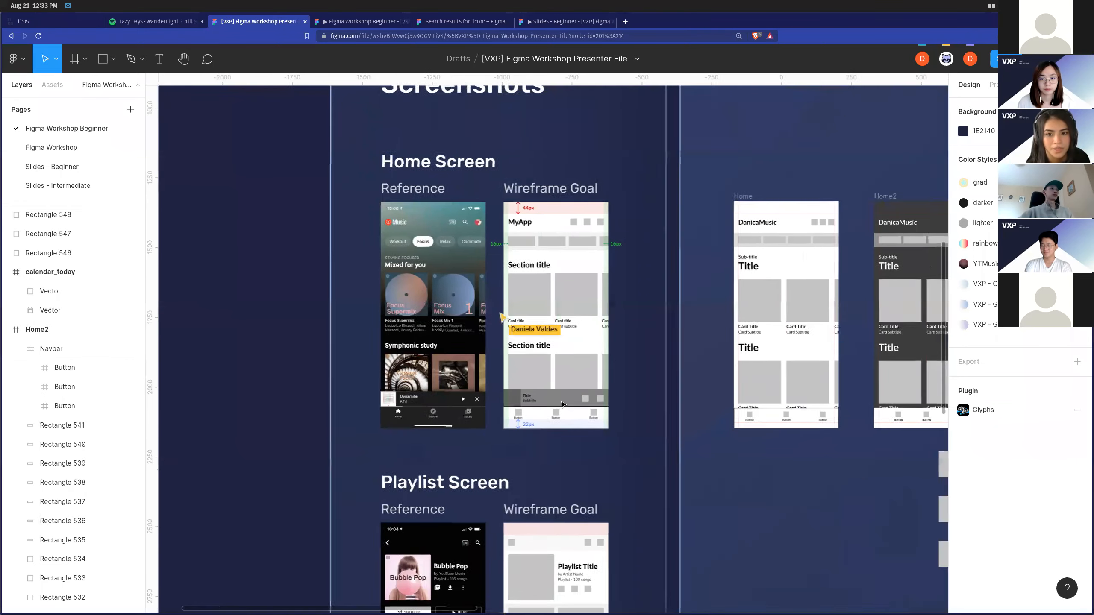
scroll(670, 402, "right", 3)
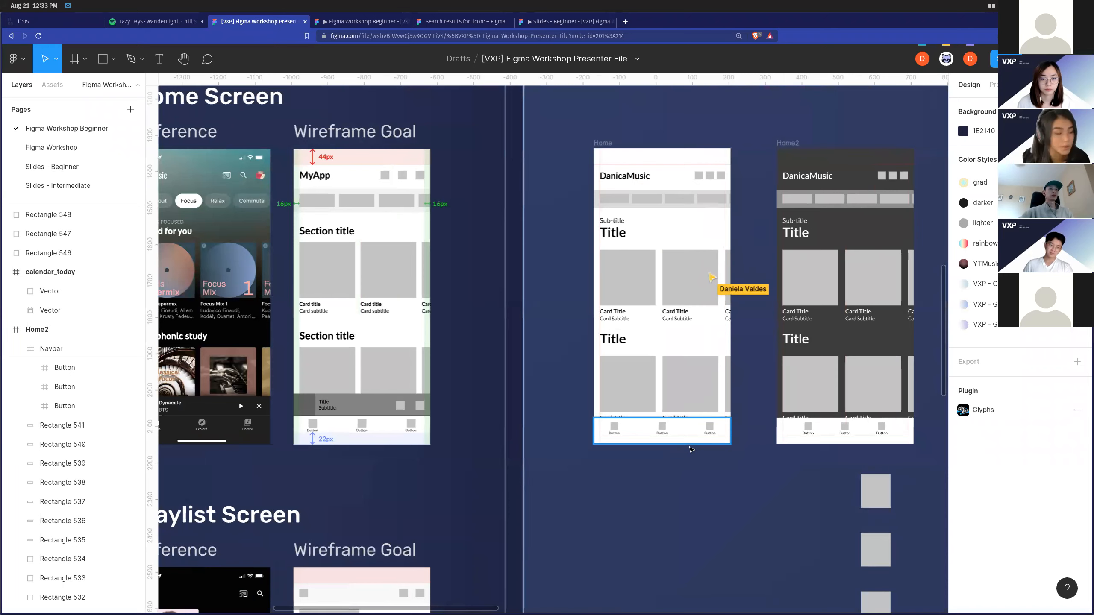
scroll(678, 457, "left", 3)
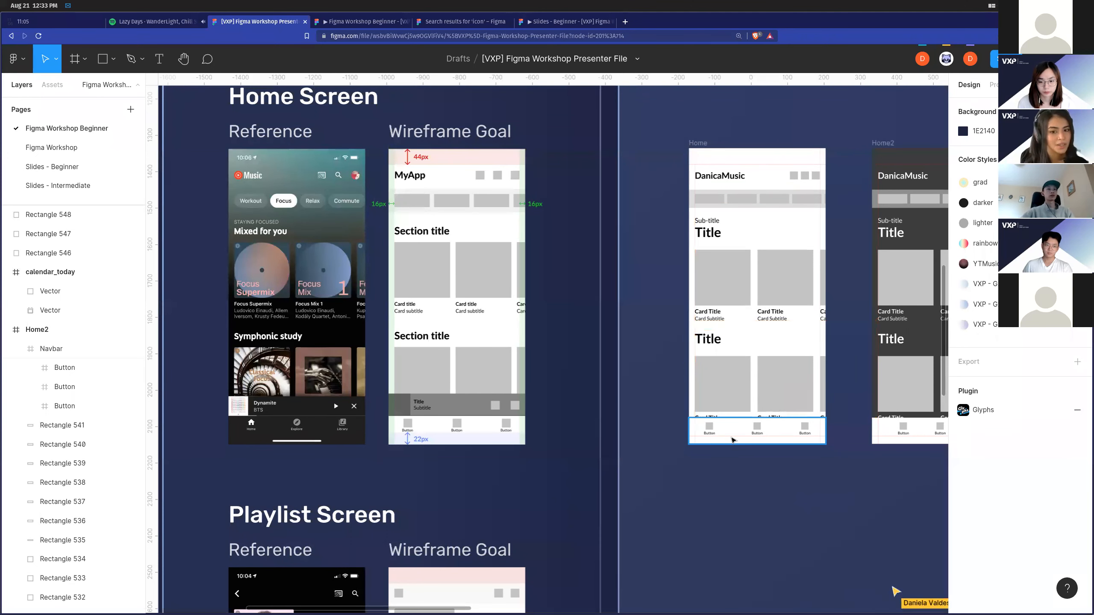
scroll(731, 453, "down", 1)
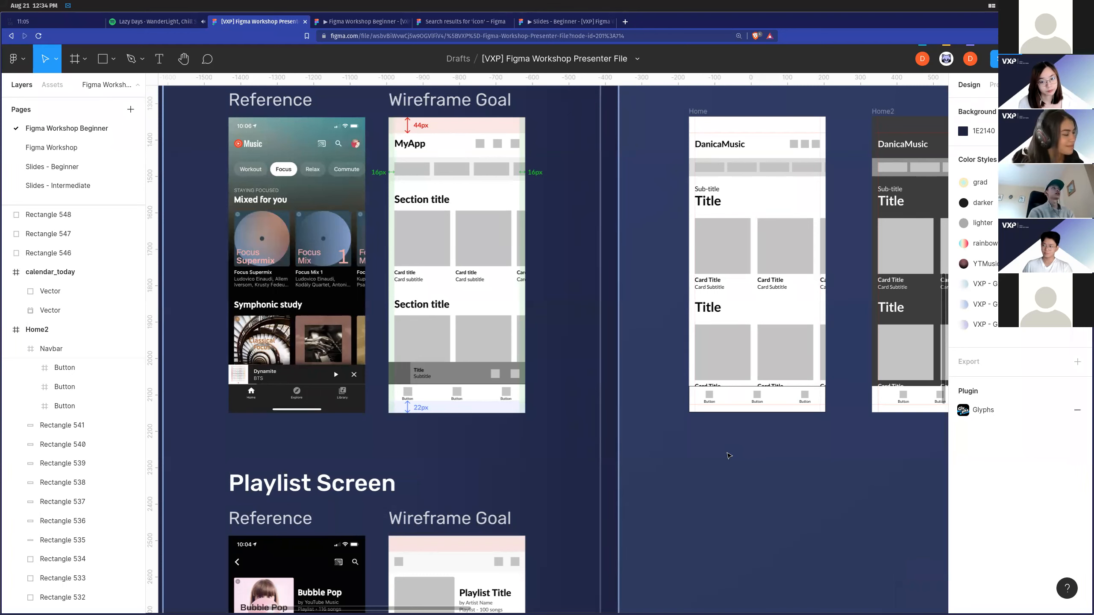
scroll(729, 455, "up", 3)
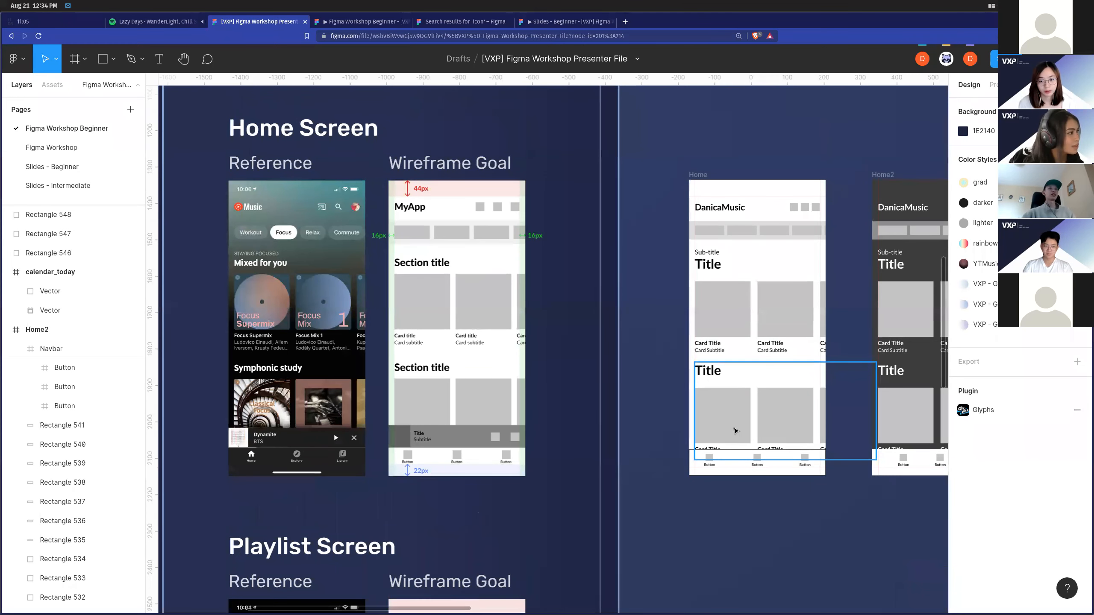
scroll(735, 430, "right", 3)
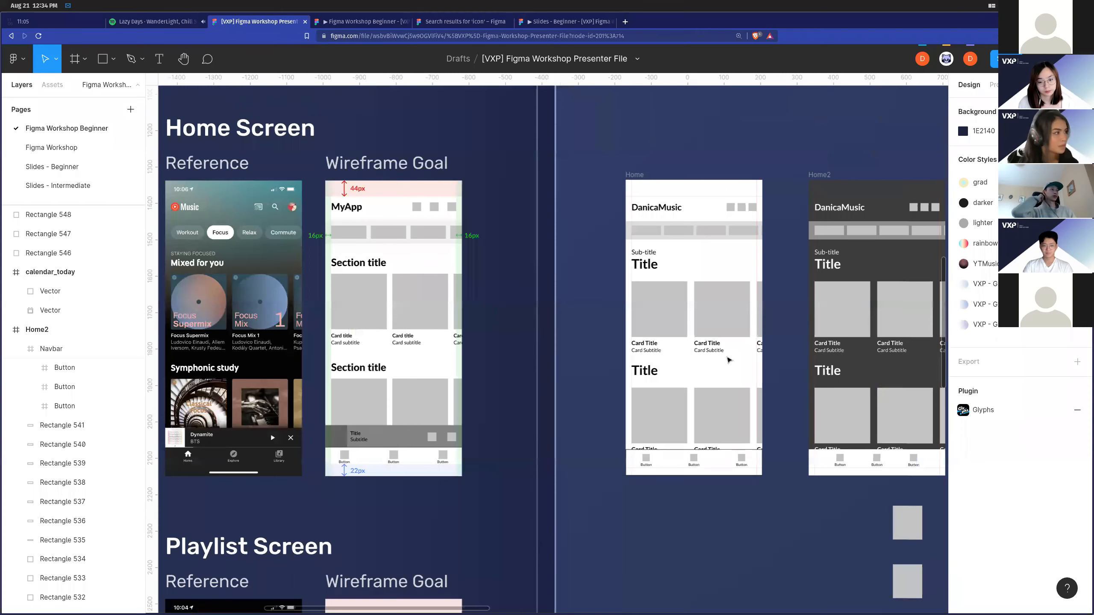
scroll(727, 360, "down", 3)
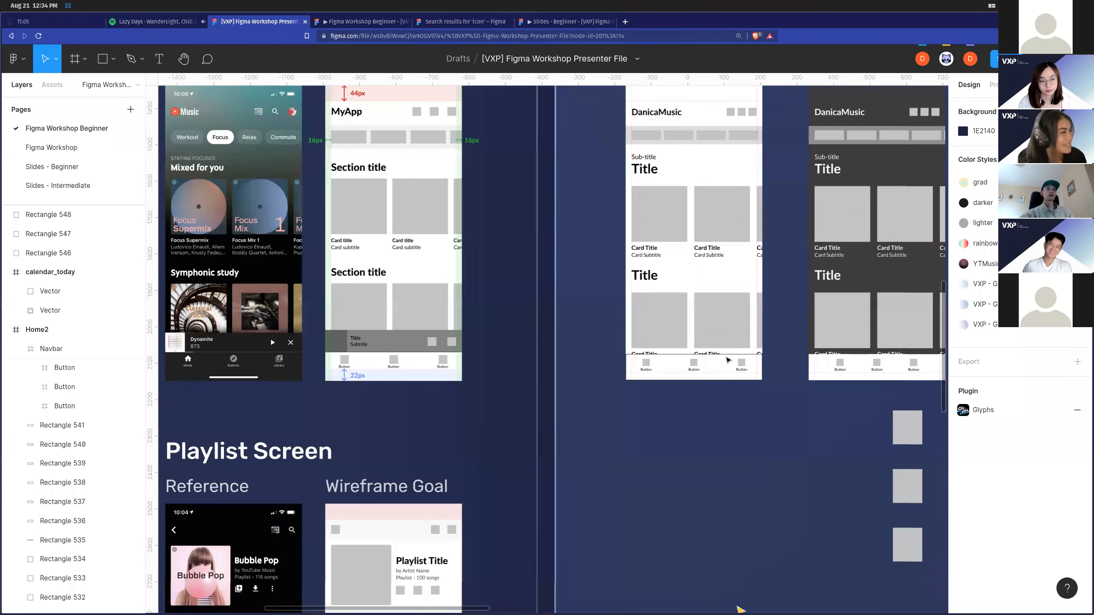
scroll(728, 397, "down", 2)
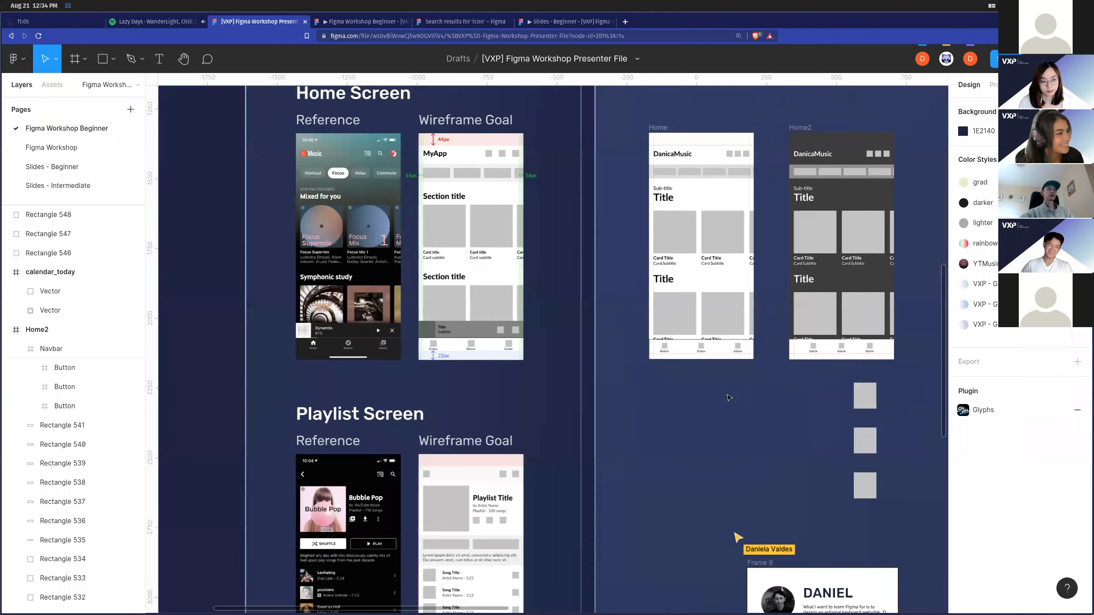
scroll(728, 397, "up", 1)
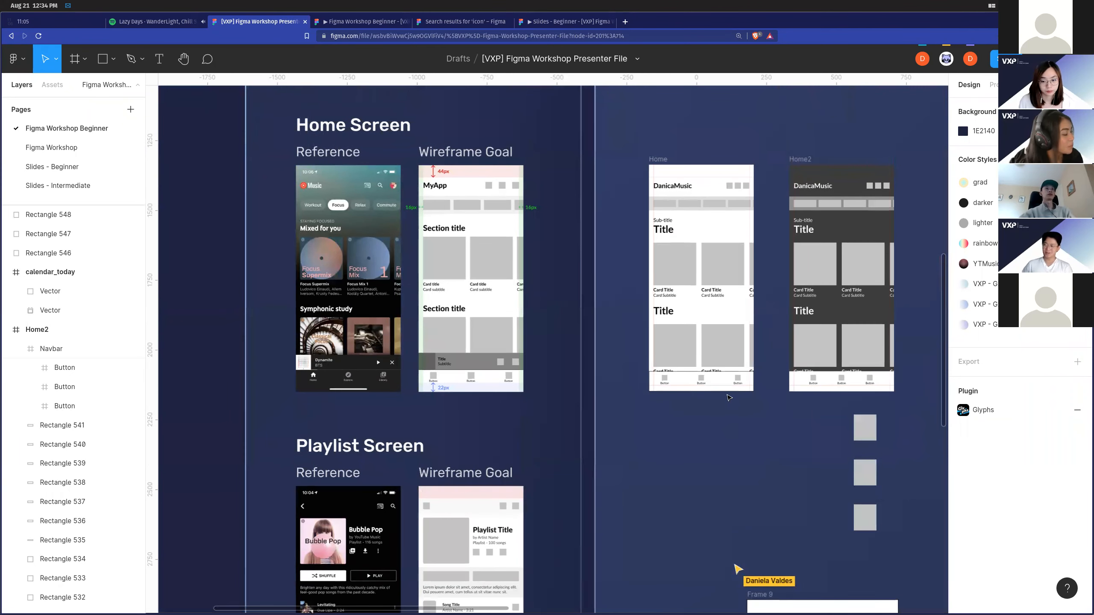
scroll(728, 397, "up", 1)
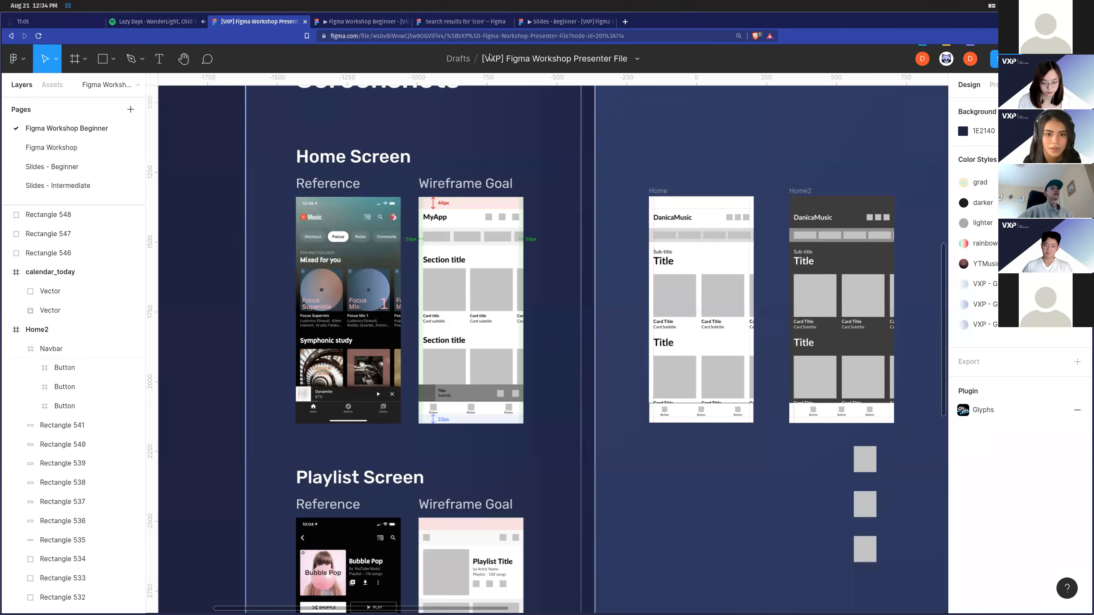
View the Home2 screen in the prototype preview and return to the design file.
left_click(461, 21)
left_click(341, 19)
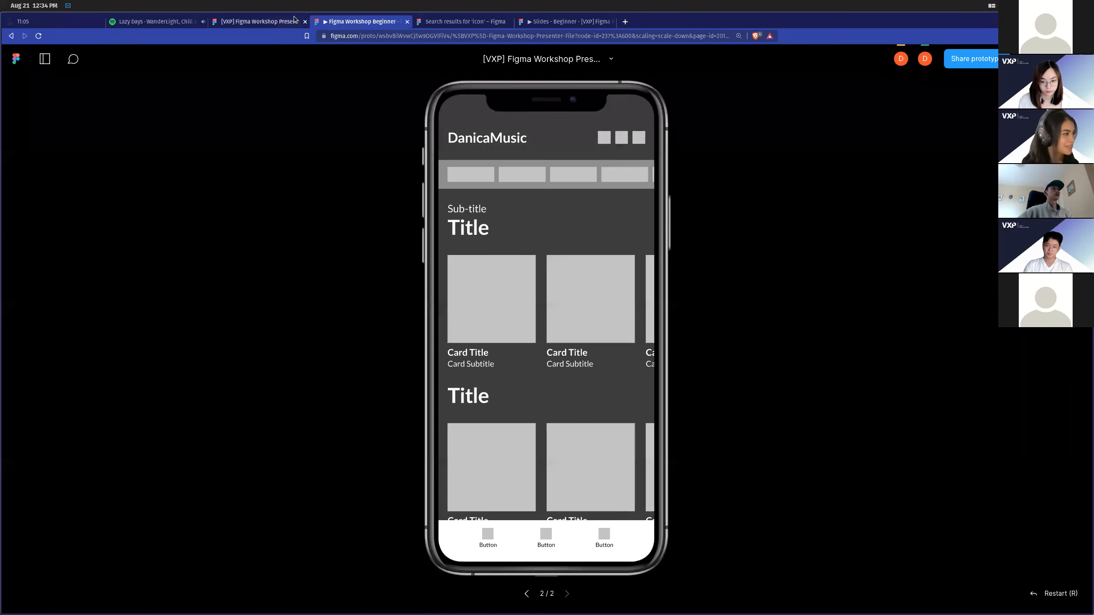
left_click(240, 27)
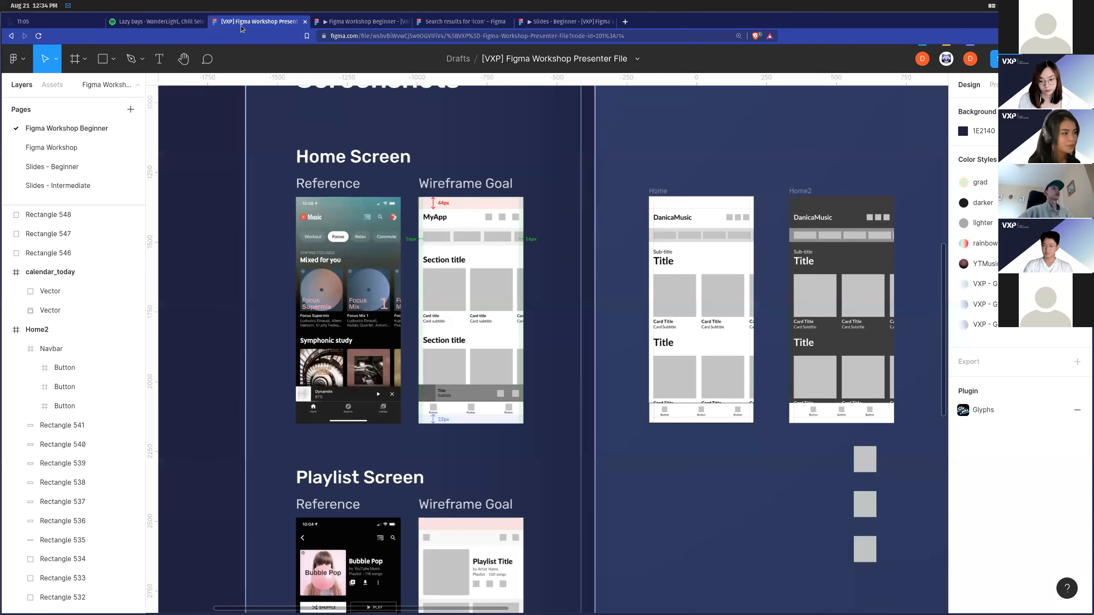
Open the Slides - Beginner page and review the Shortcuts slide on zooming, grouping, renaming and framing.
left_click(81, 169)
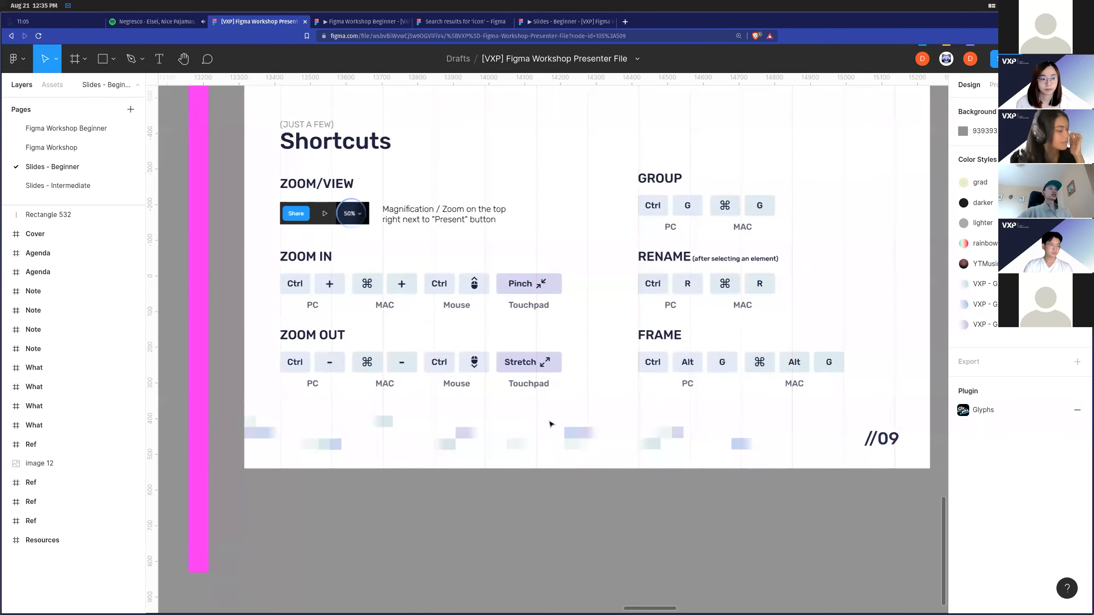
scroll(476, 394, "up", 1)
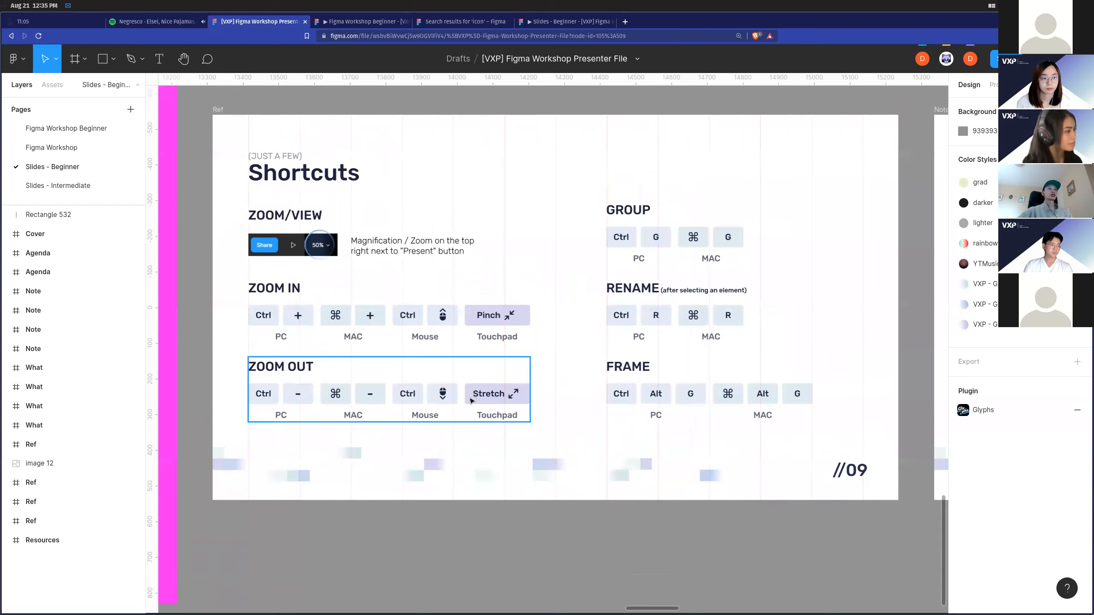
scroll(610, 391, "right", 2)
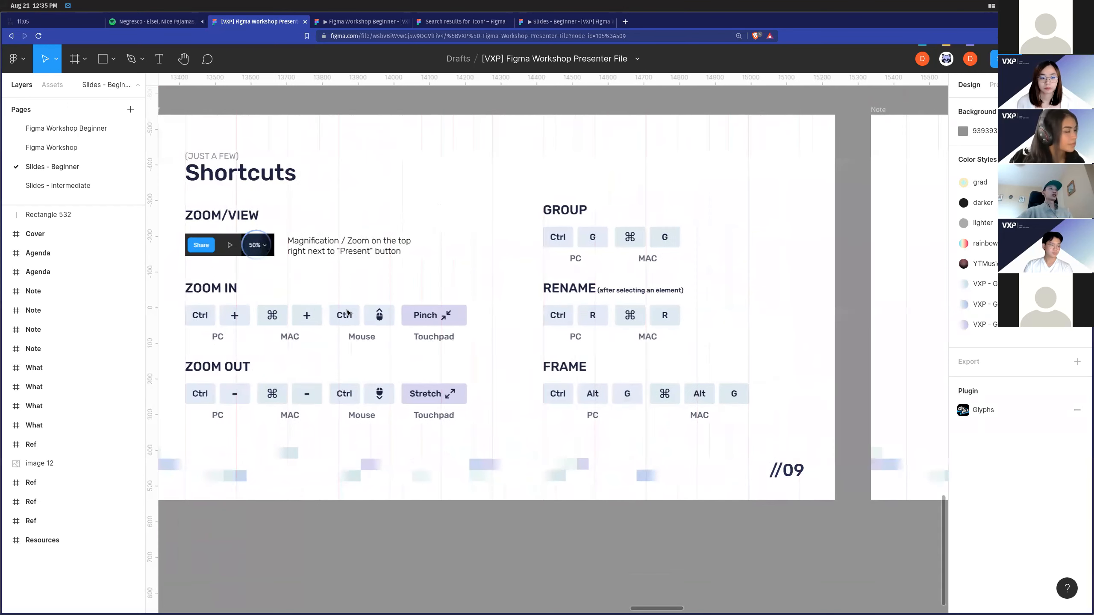
scroll(609, 391, "left", 1)
scroll(428, 365, "right", 1)
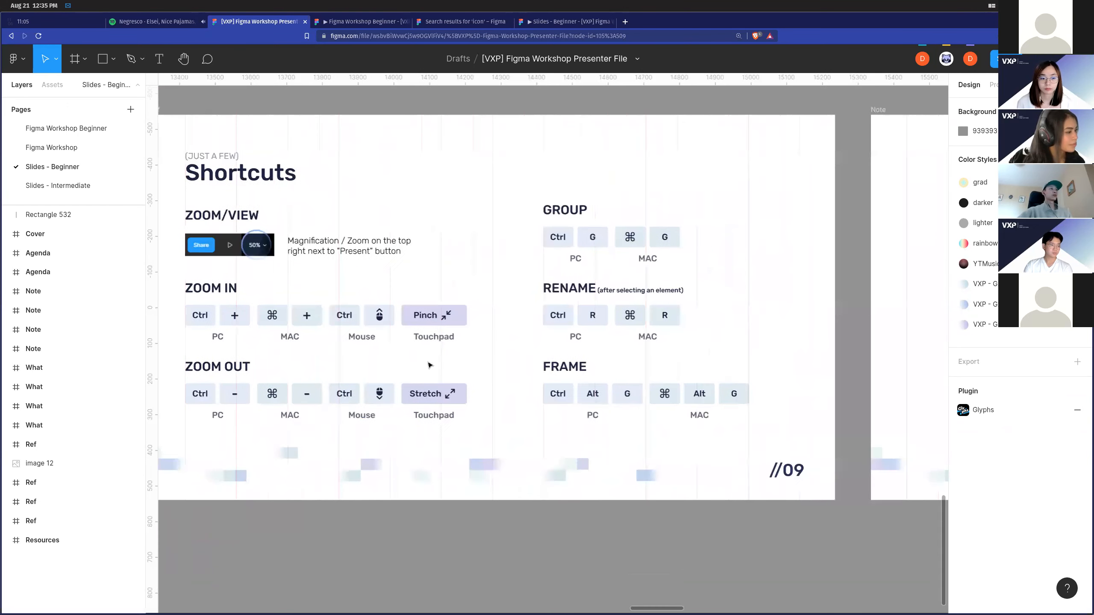
scroll(463, 370, "right", 1)
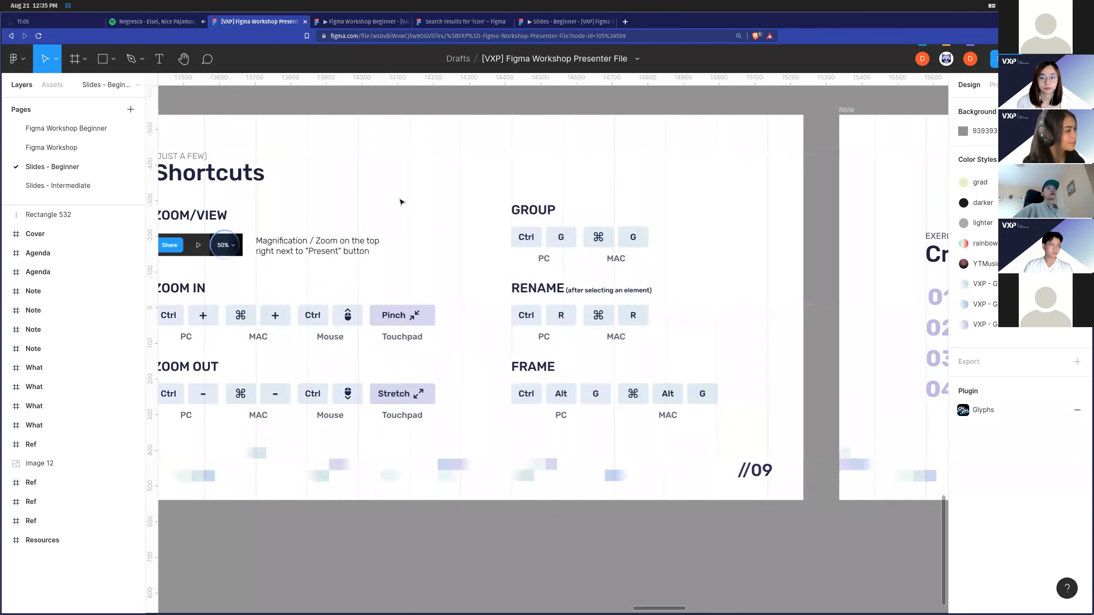